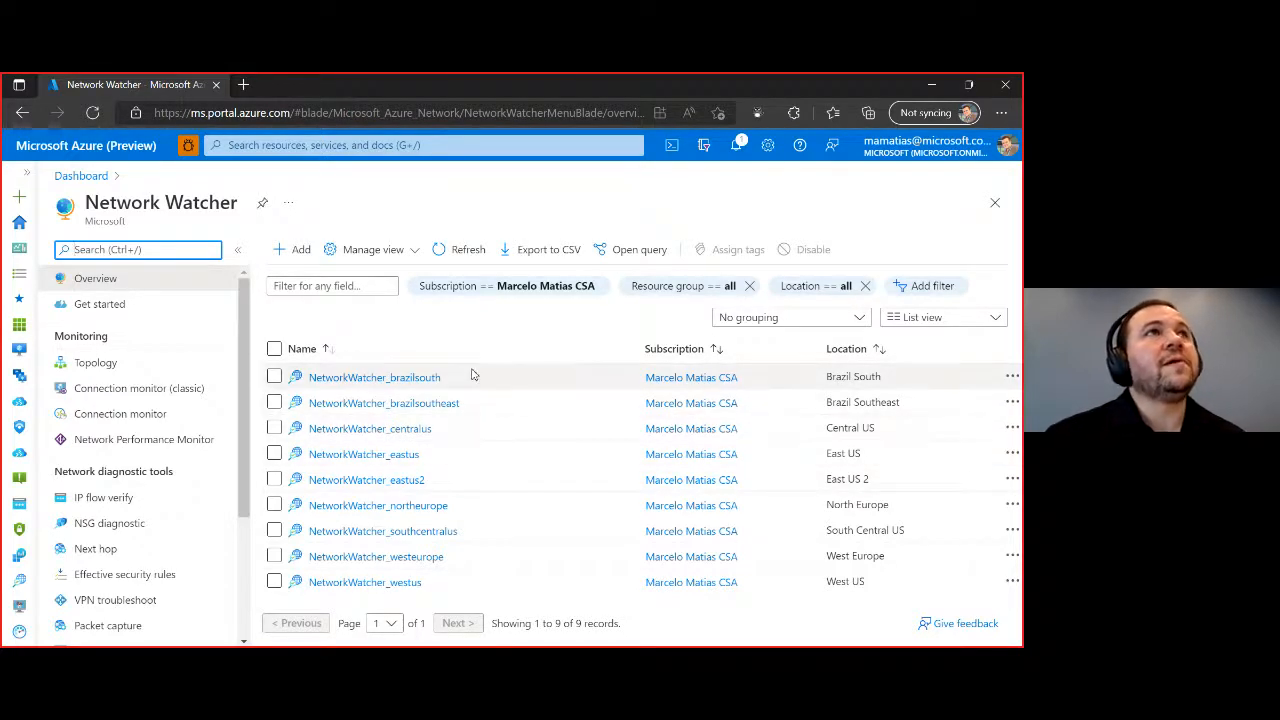
# Step: Open Network Watcher's Get started page and review its resource health, connectivity monitoring and connectivity analysis sections
pyautogui.click(158, 317)
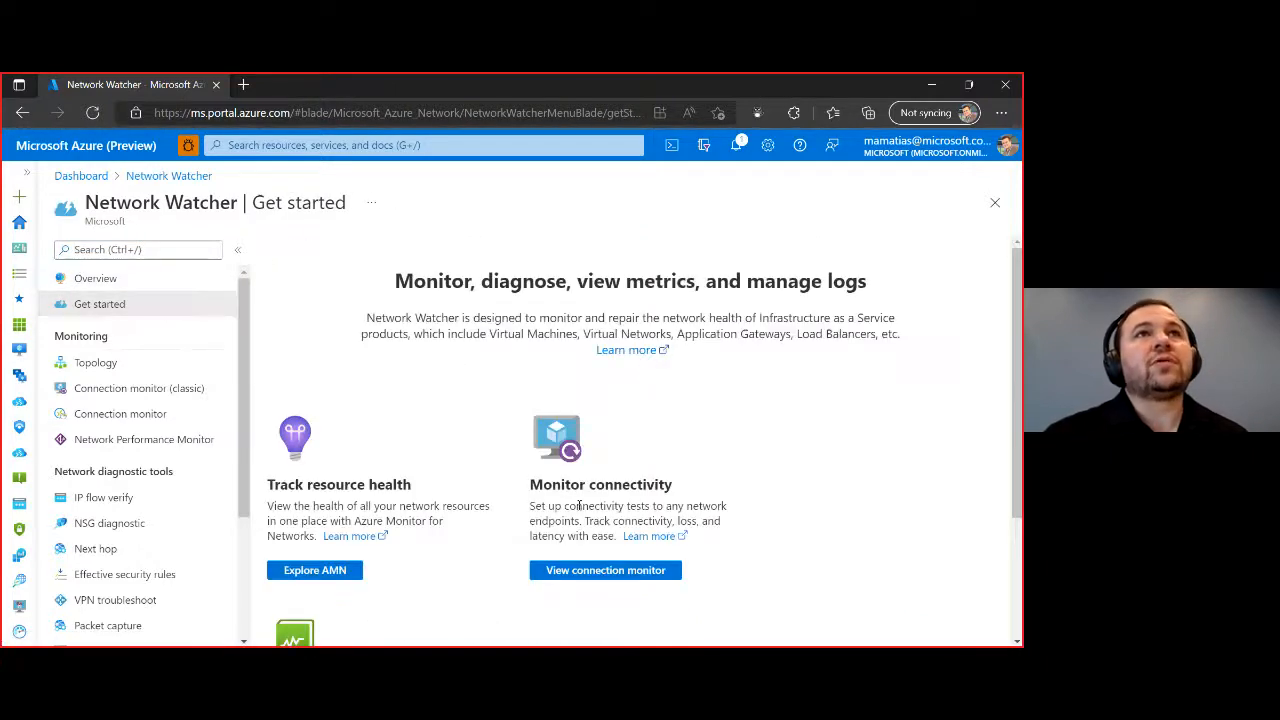
pyautogui.scroll(-3, 838, 465)
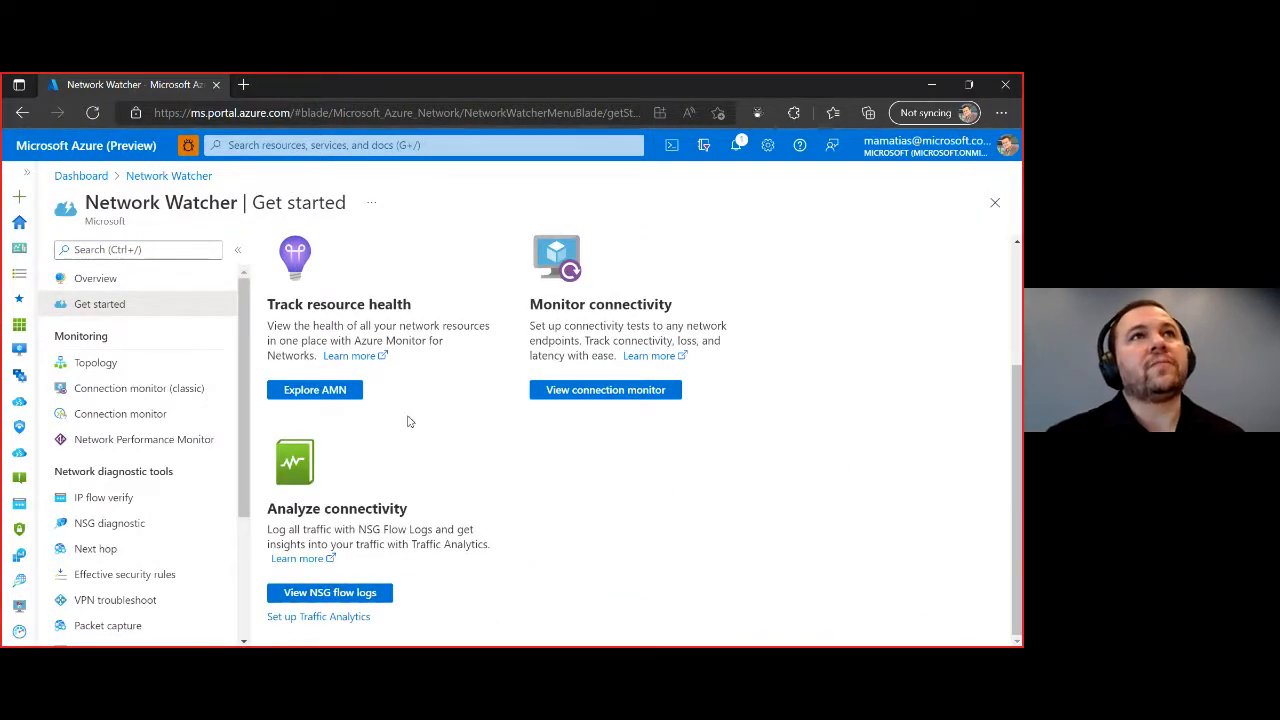
pyautogui.scroll(3, 420, 430)
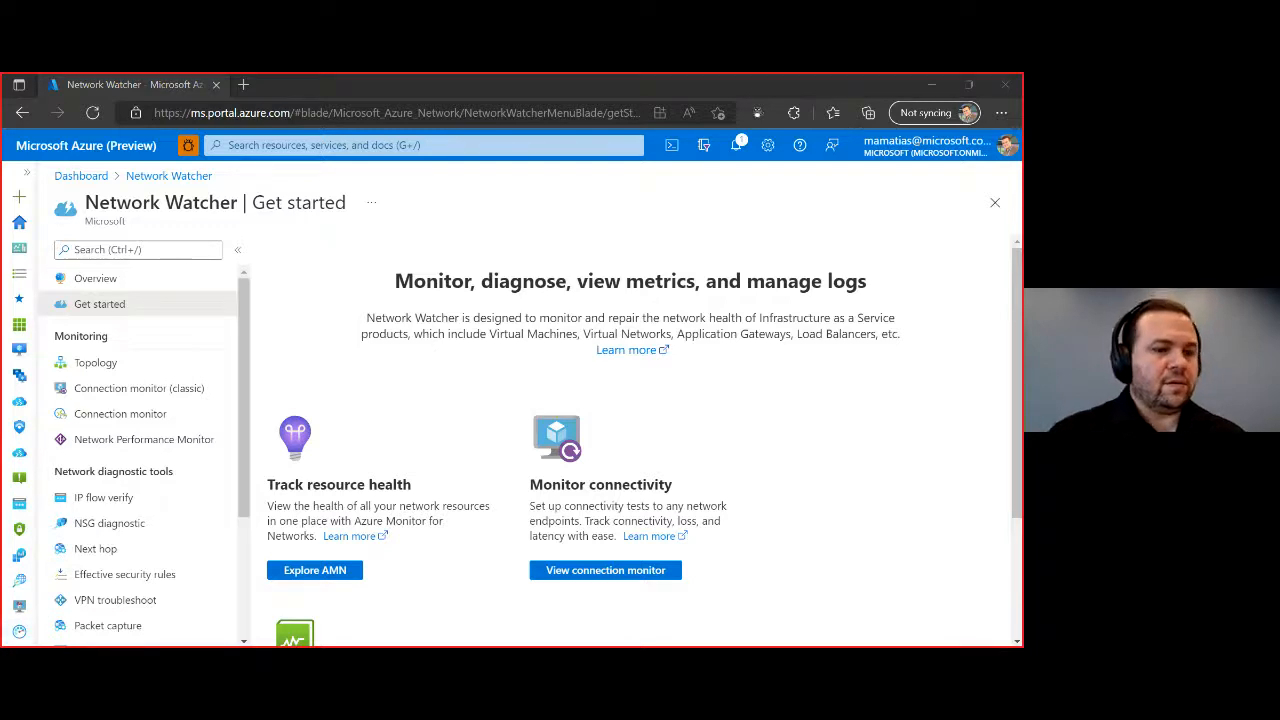
pyautogui.press('super+shift+Right')
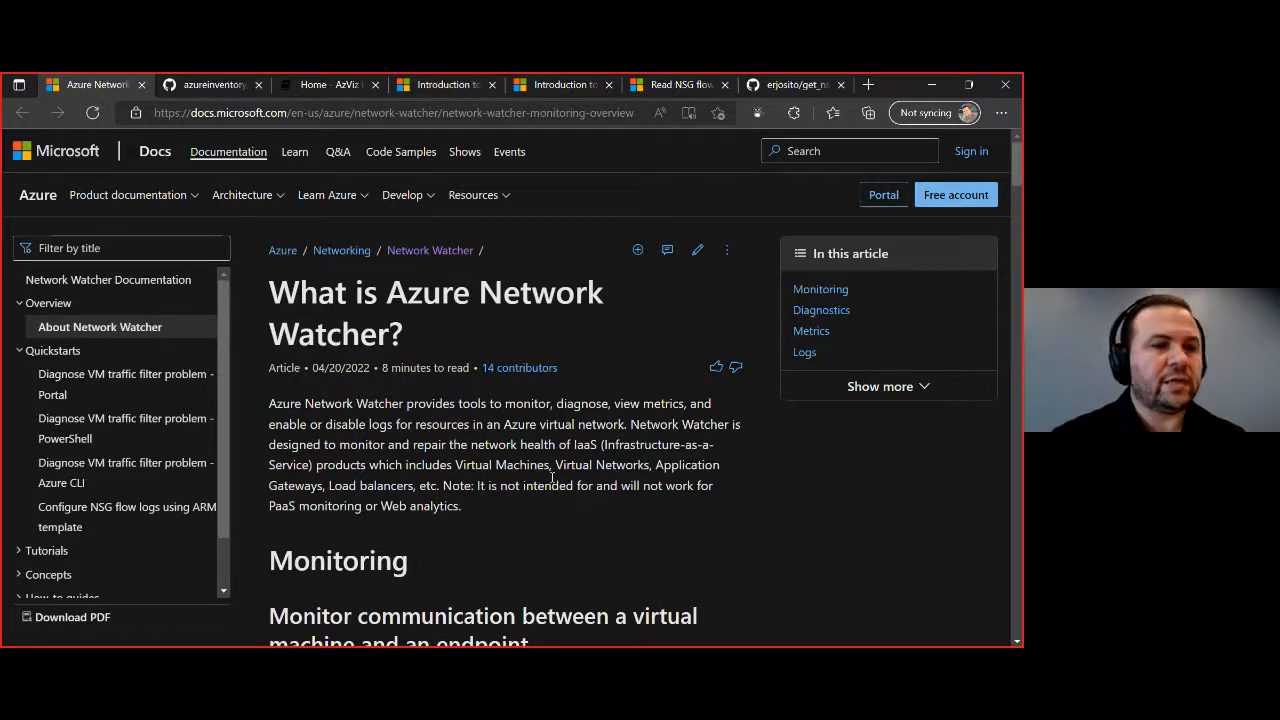
pyautogui.hotkey('ctrl', 'shift', 'Tab')
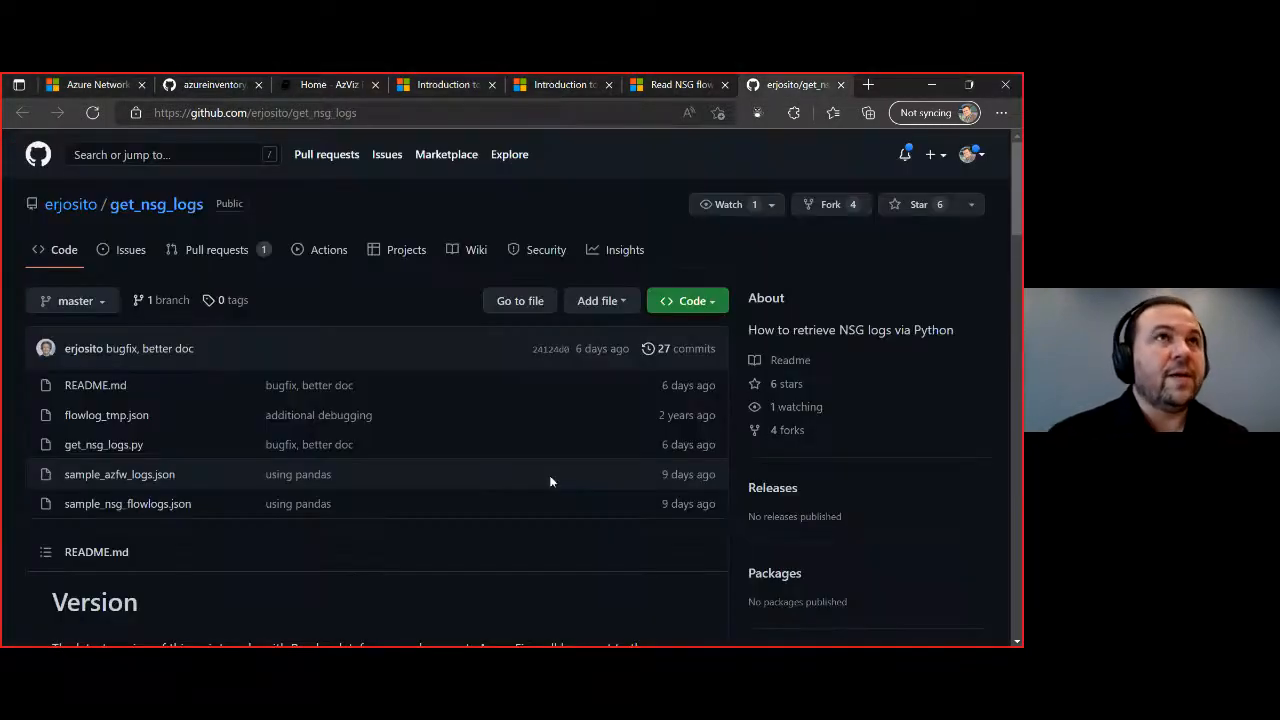
pyautogui.hotkey('ctrl', 'Tab')
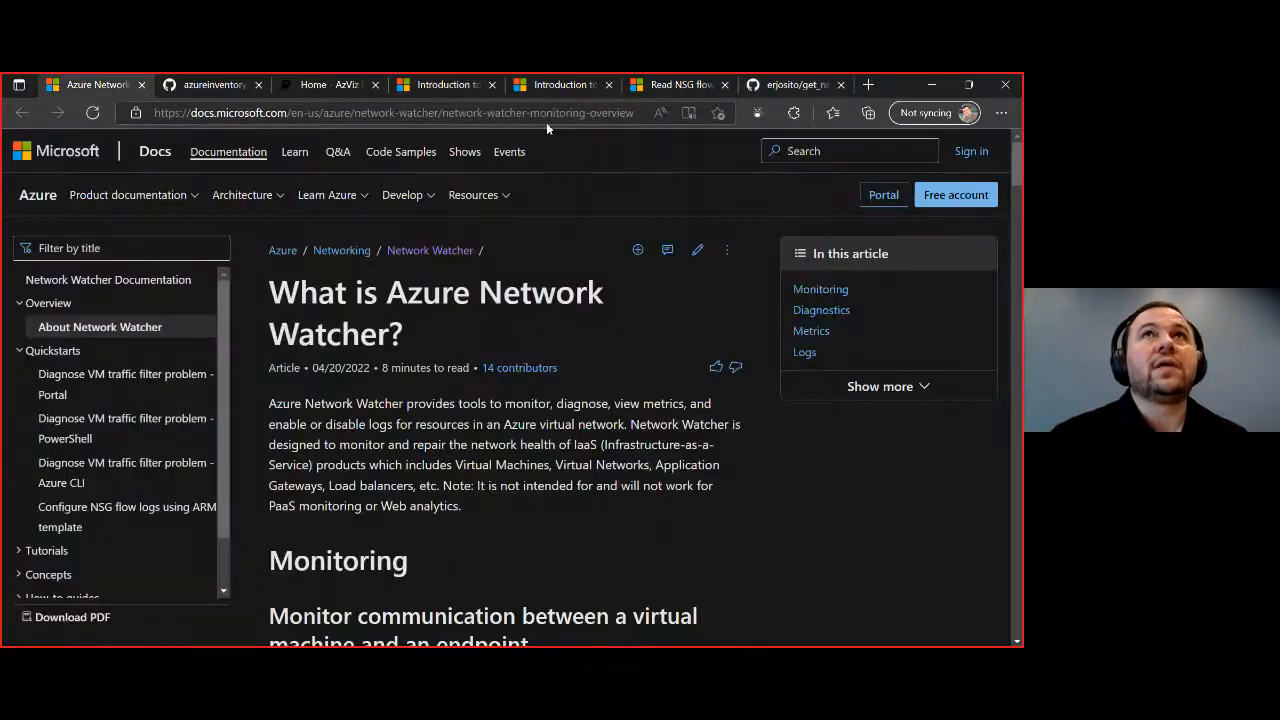
pyautogui.click(931, 85)
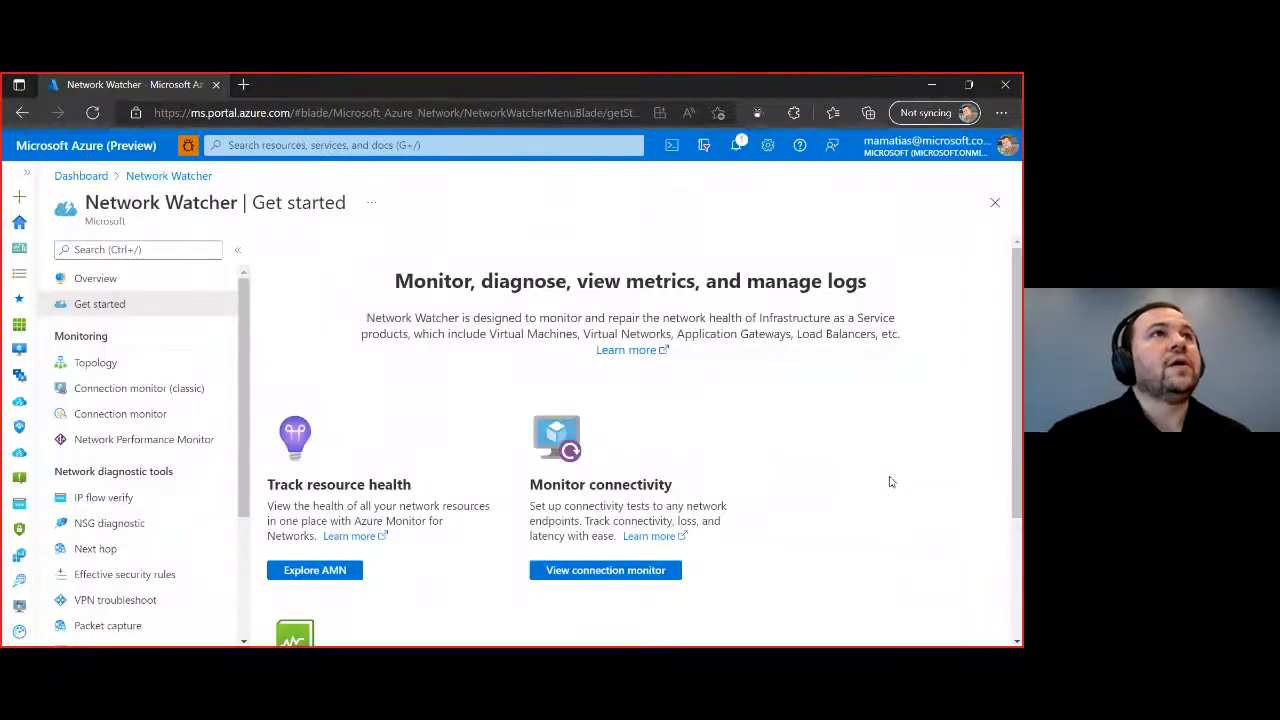
# Step: Open Network Watcher's Topology view and display the topology of the NetworkWatcher resource group
pyautogui.scroll(-1, 891, 482)
pyautogui.scroll(1, 891, 482)
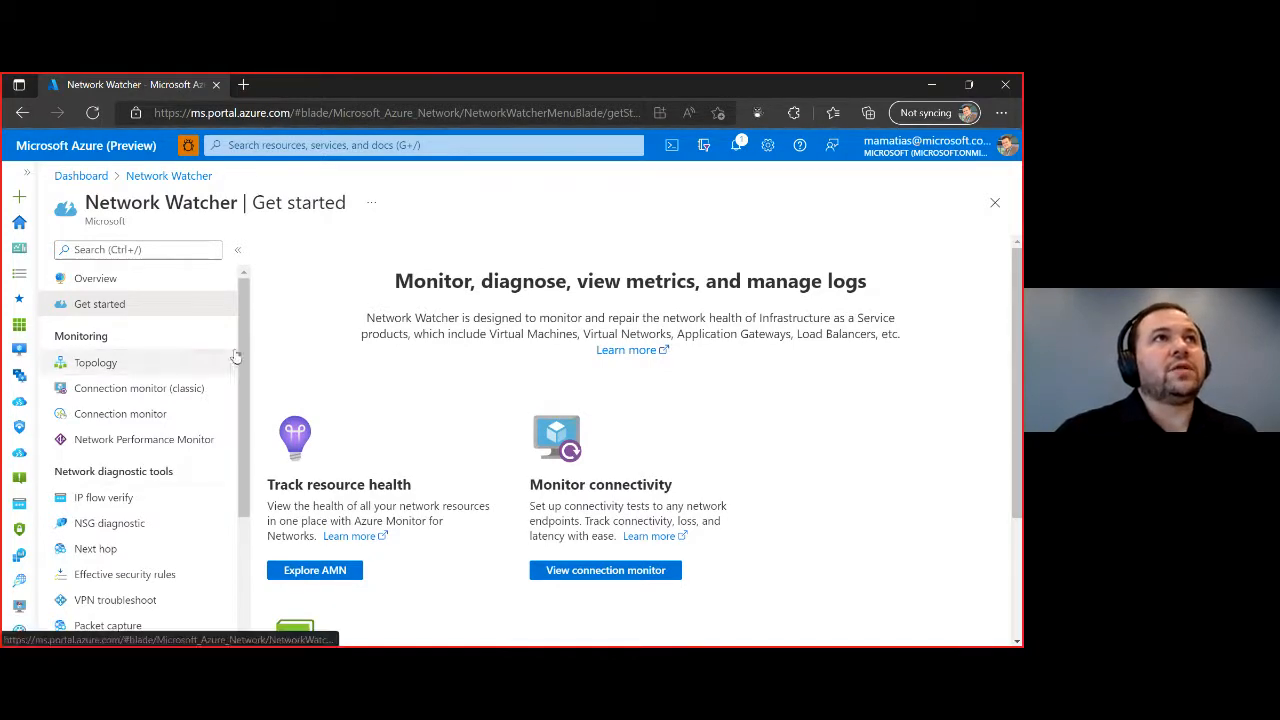
pyautogui.scroll(-1, 235, 357)
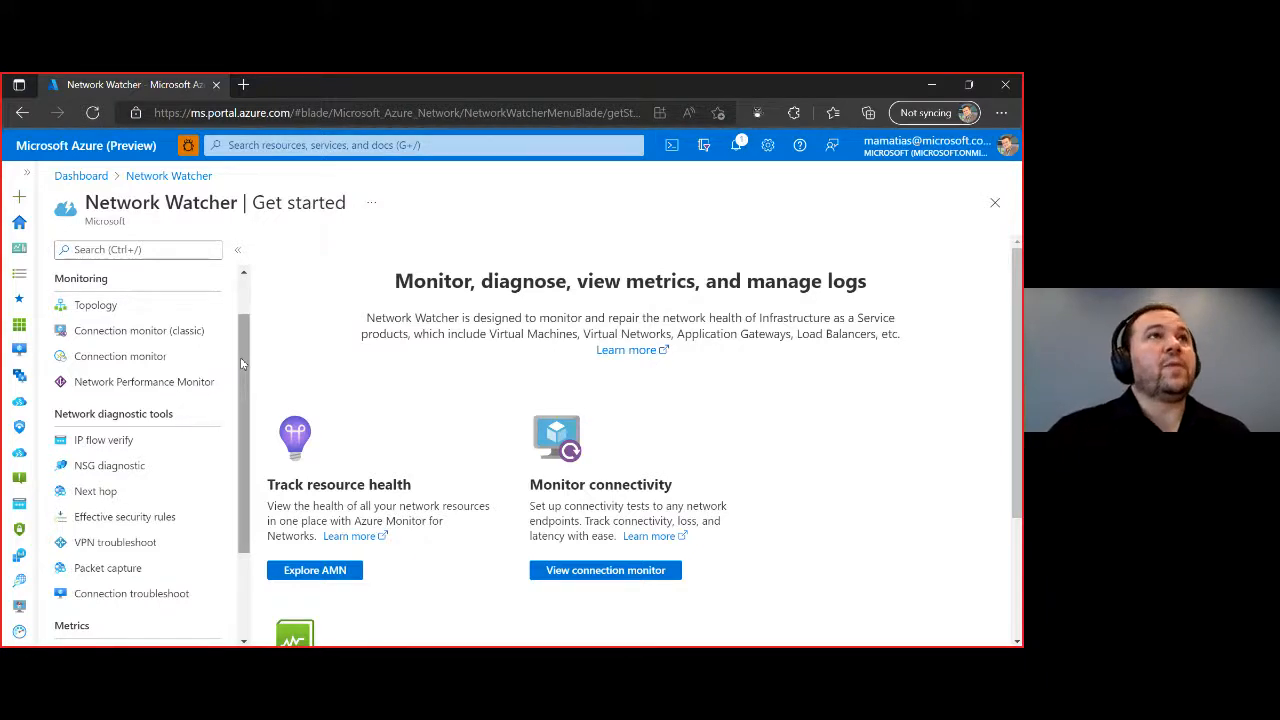
pyautogui.scroll(1, 240, 357)
pyautogui.scroll(-1, 240, 357)
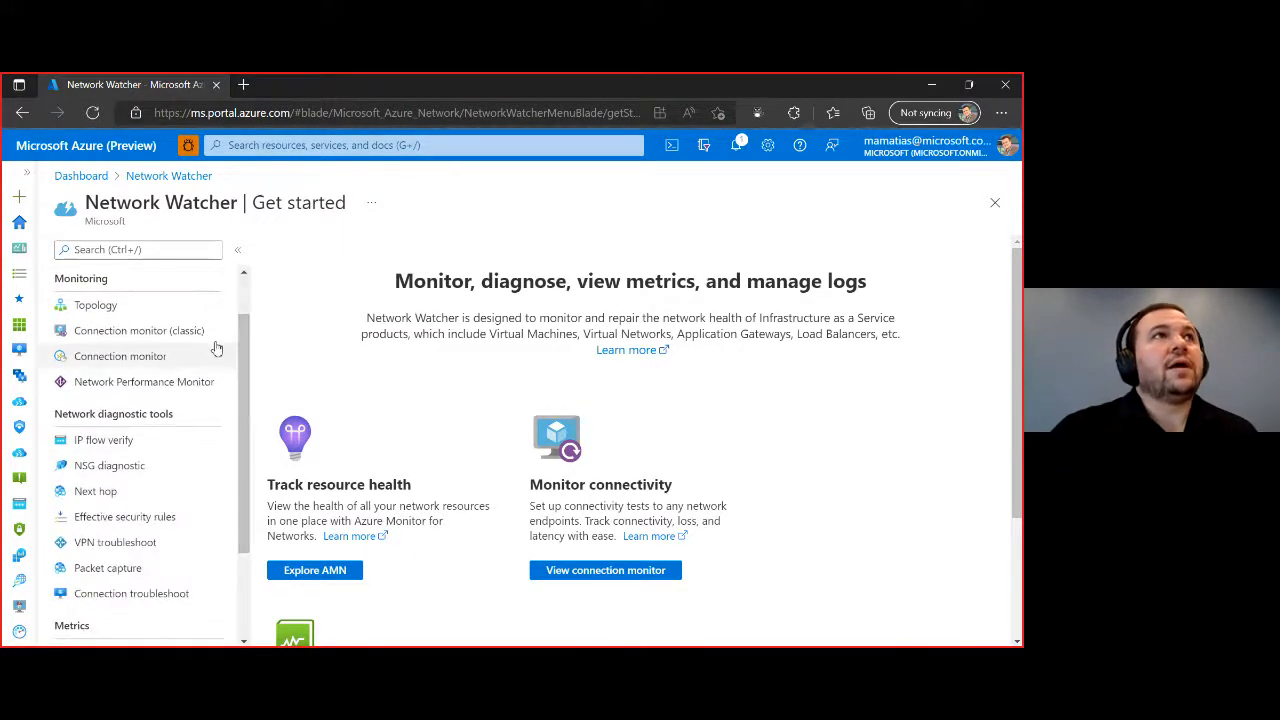
pyautogui.click(97, 307)
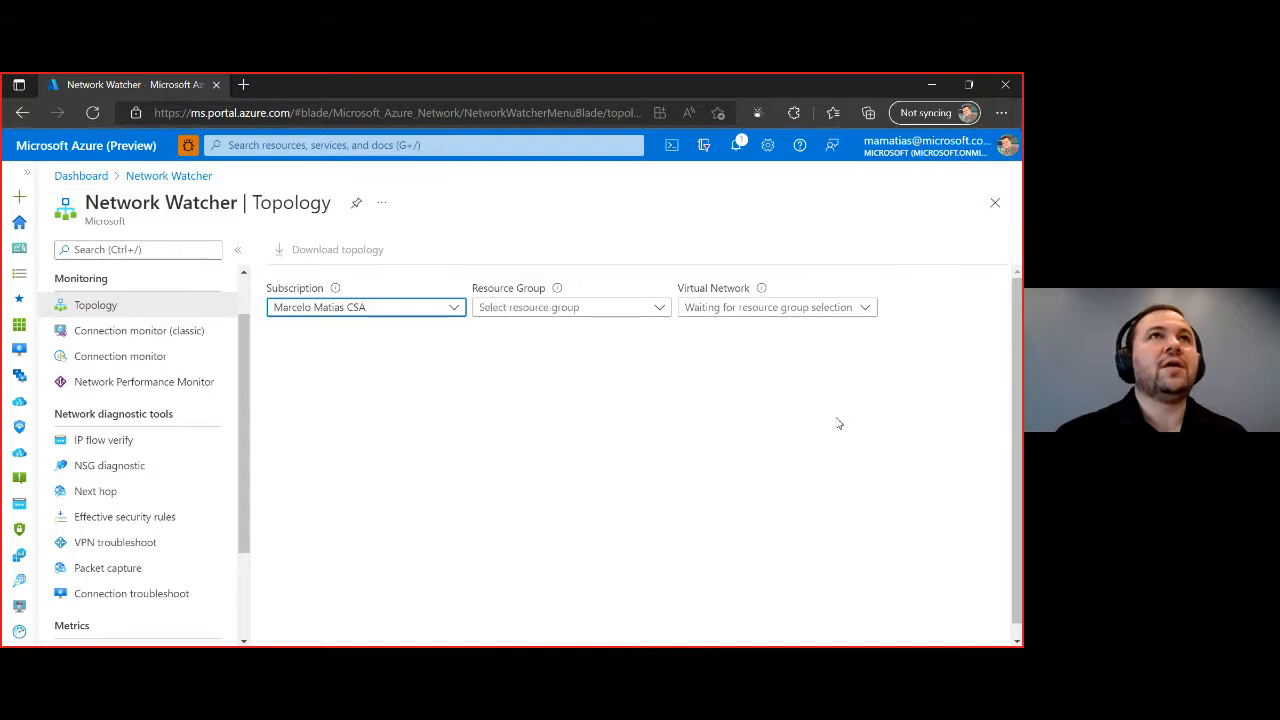
pyautogui.click(594, 309)
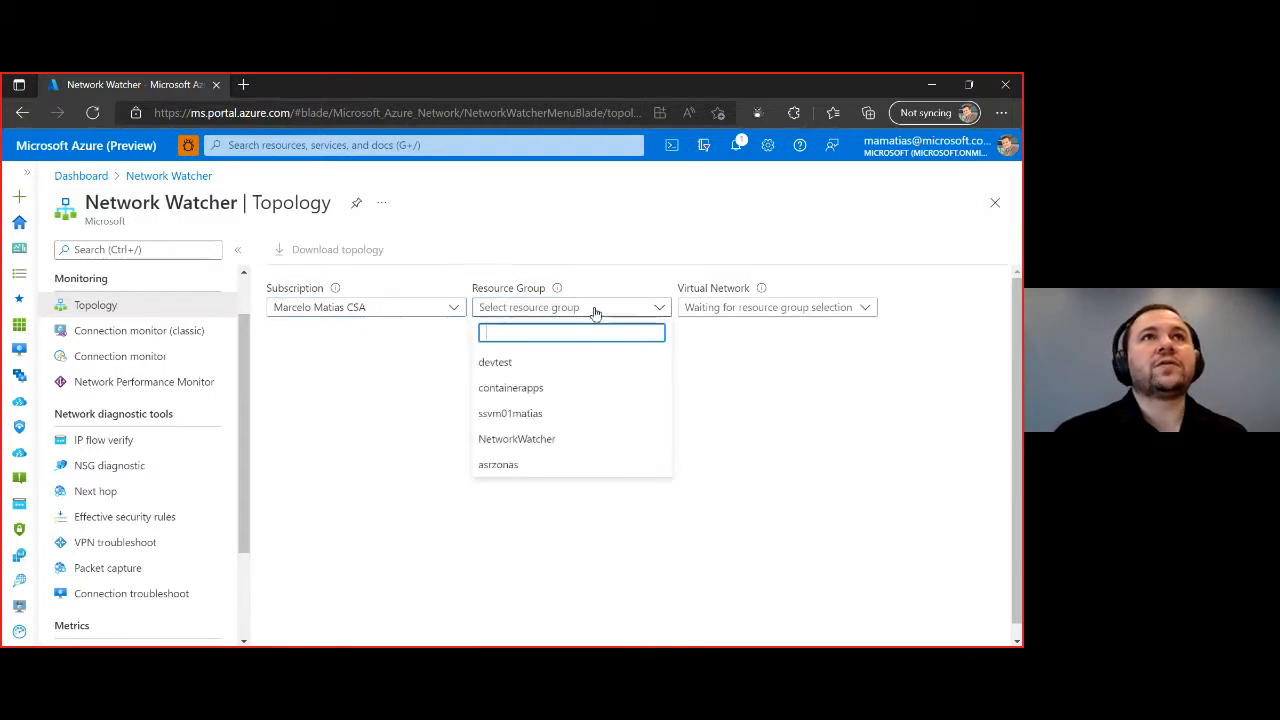
pyautogui.click(510, 440)
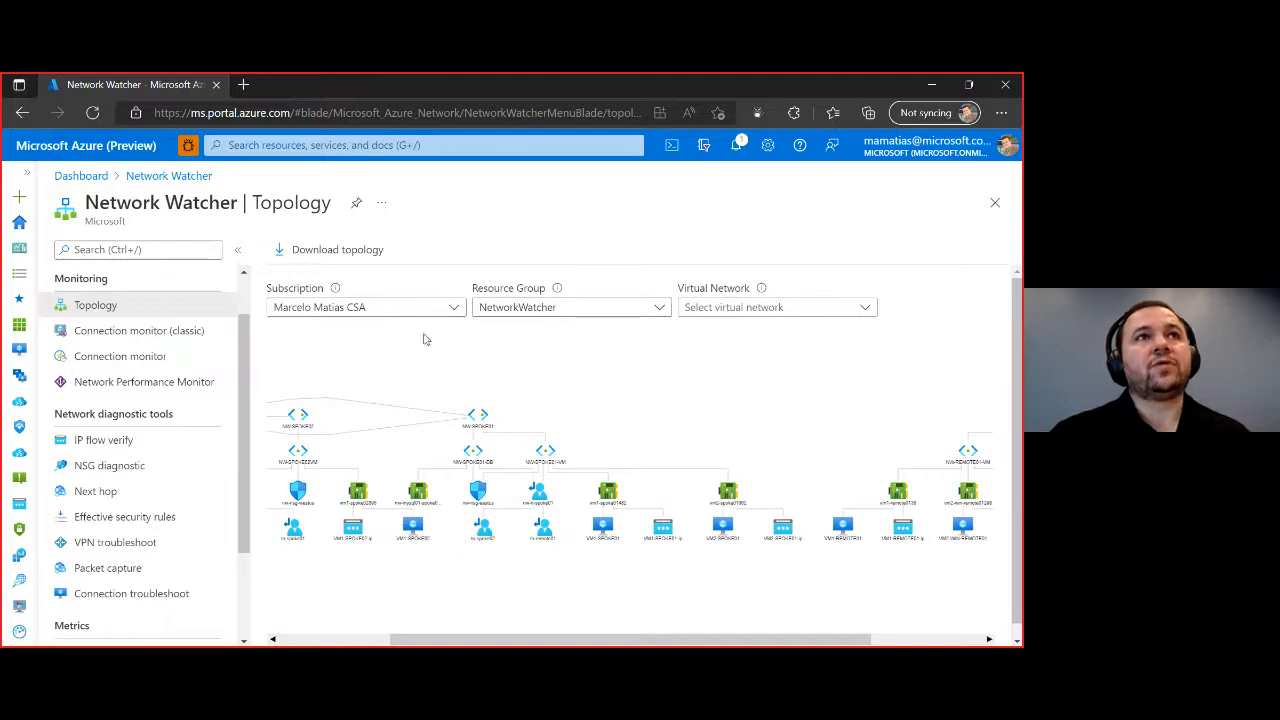
# Step: Look over the resource group's topology diagram and narrow it to the nw-hub01 virtual network
pyautogui.moveTo(611, 640); pyautogui.dragTo(553, 640)
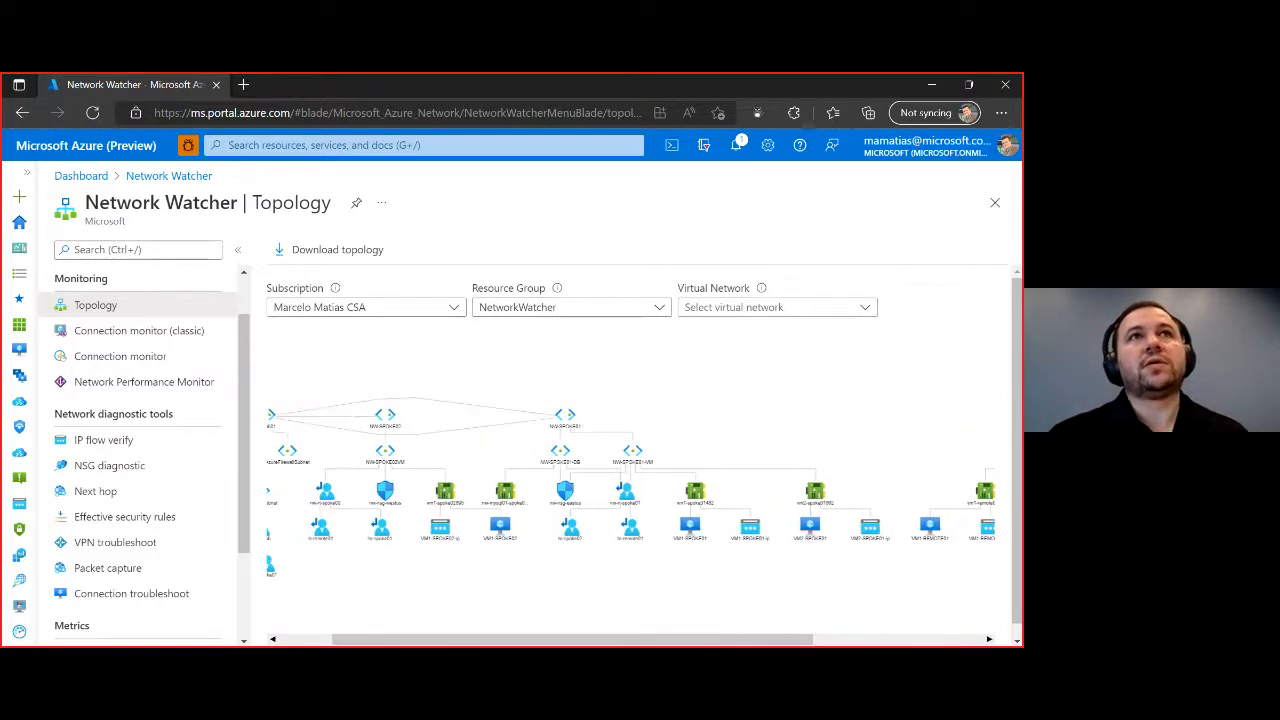
pyautogui.click(835, 313)
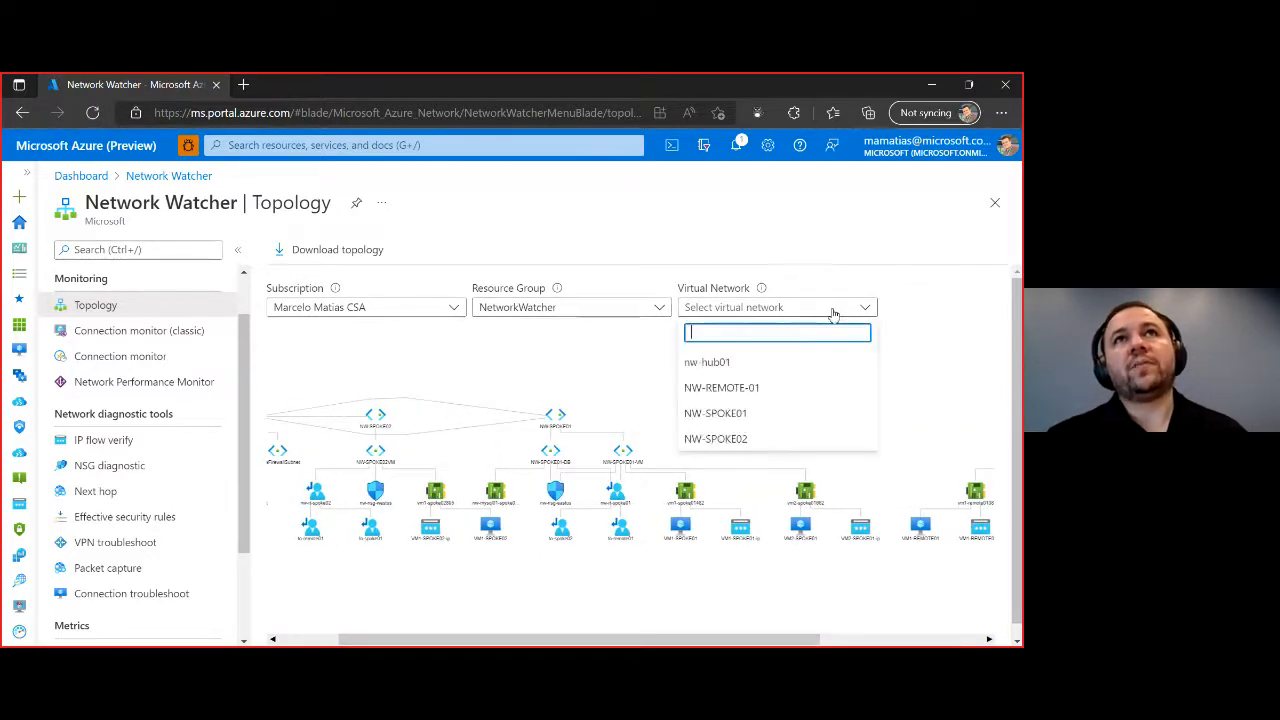
pyautogui.click(754, 368)
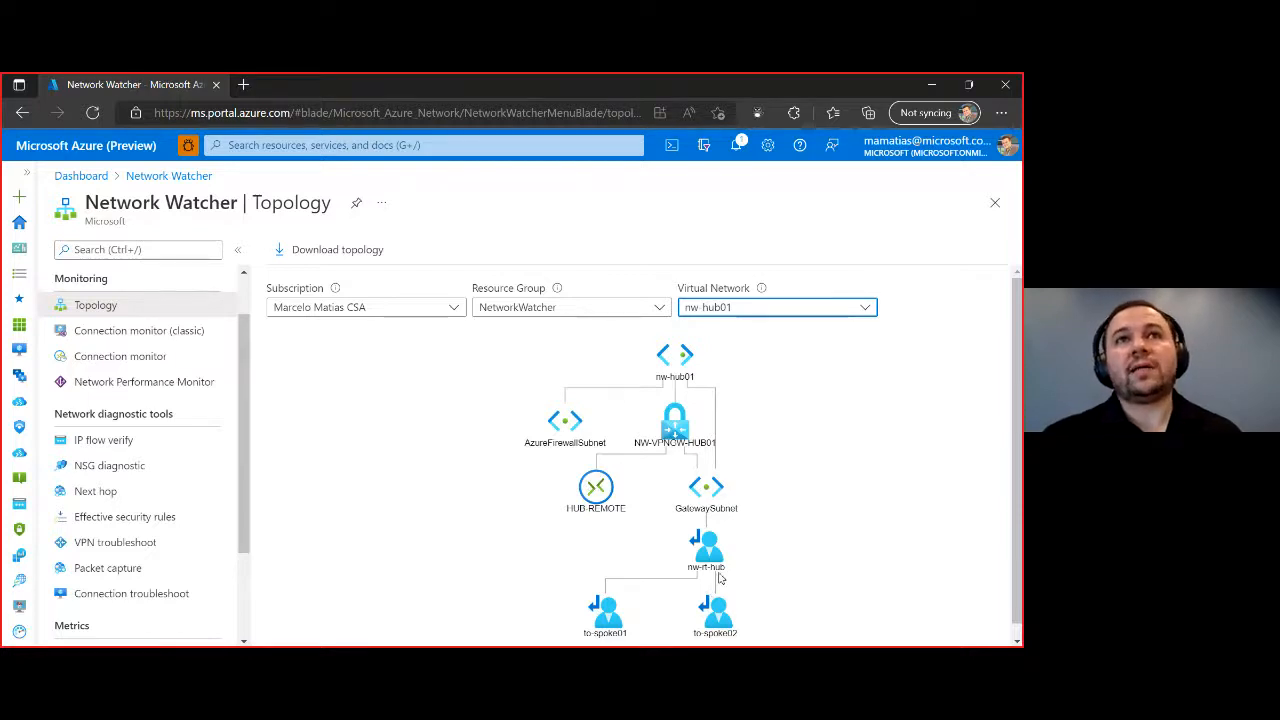
# Step: Show the topology of the NW-SPOKE01 virtual network and fit more of its diagram in view
pyautogui.click(771, 307)
pyautogui.click(777, 414)
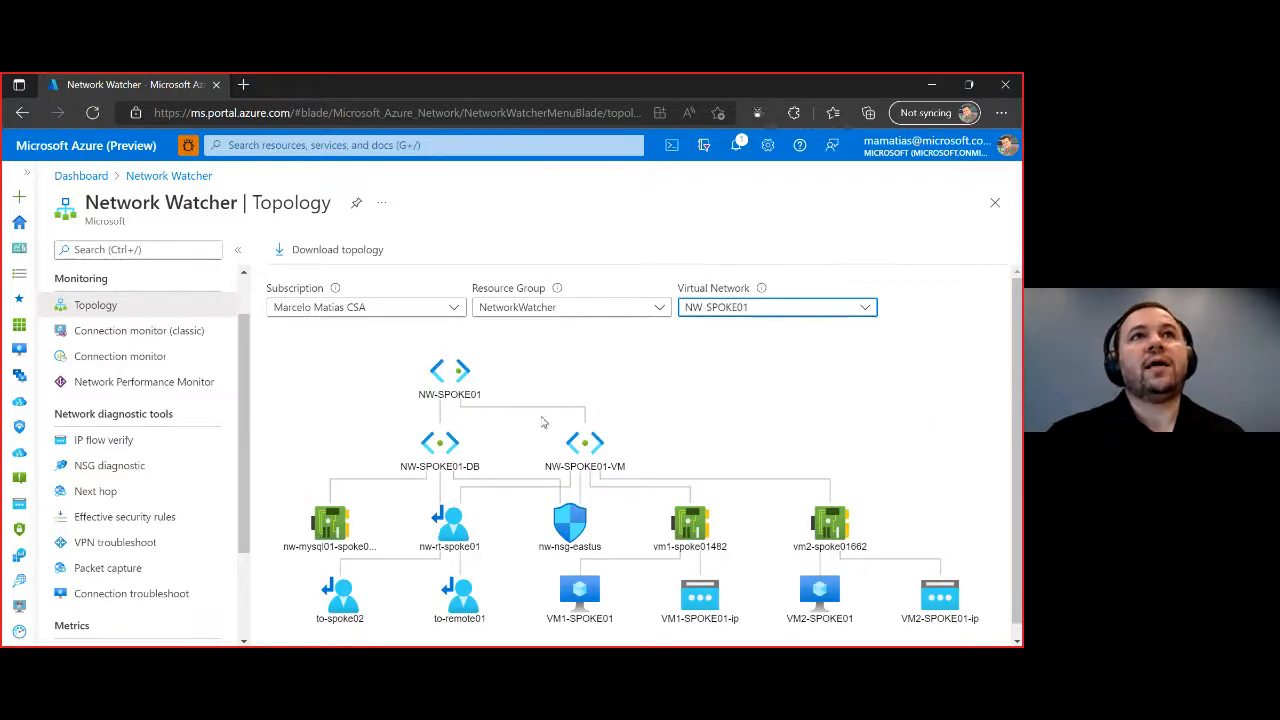
pyautogui.scroll(-1, 611, 467)
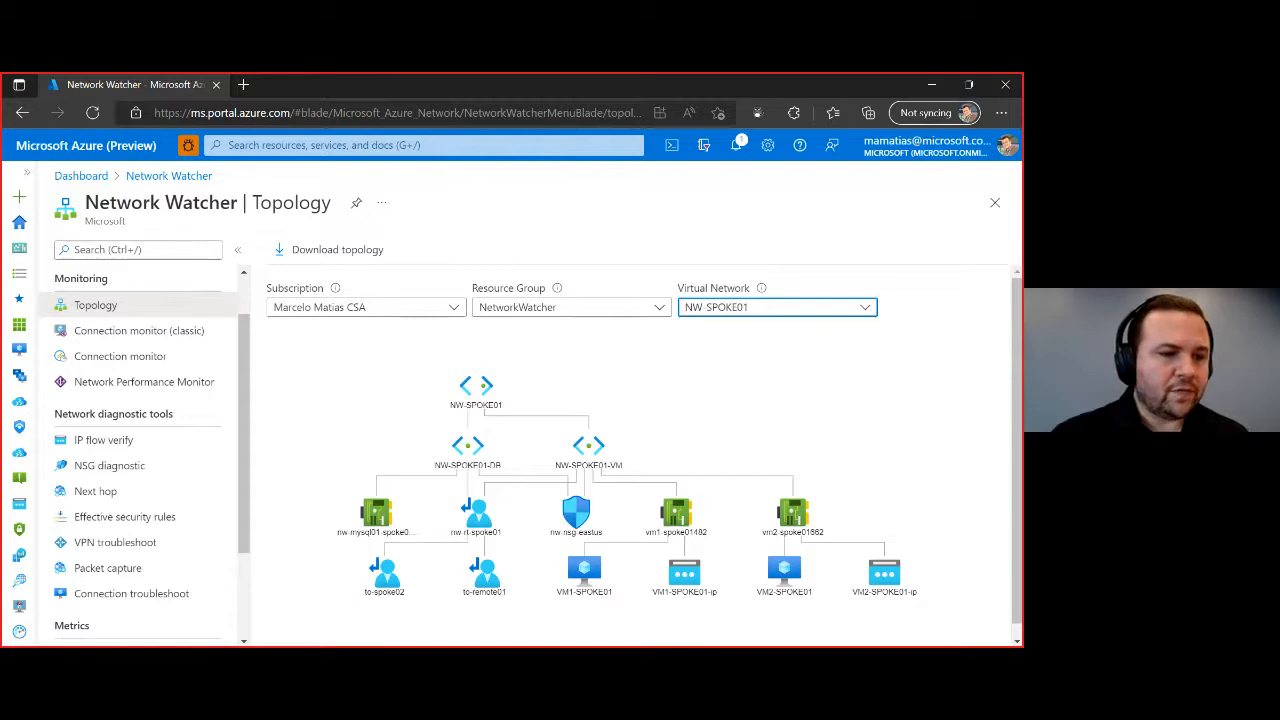
# Step: Switch to the documentation browser window and review Azure Visualizer's capabilities, sample diagrams and future plans in the AzViz Docs
pyautogui.hotkey('alt', 'Tab')
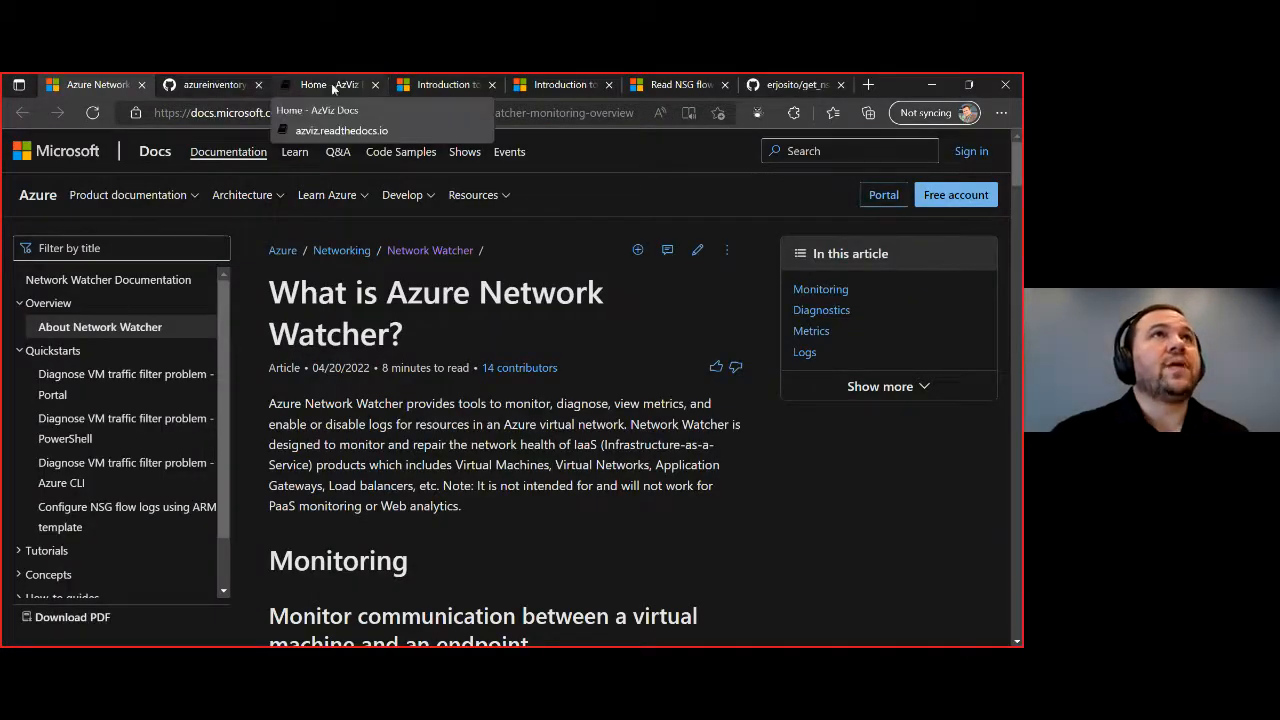
pyautogui.click(292, 84)
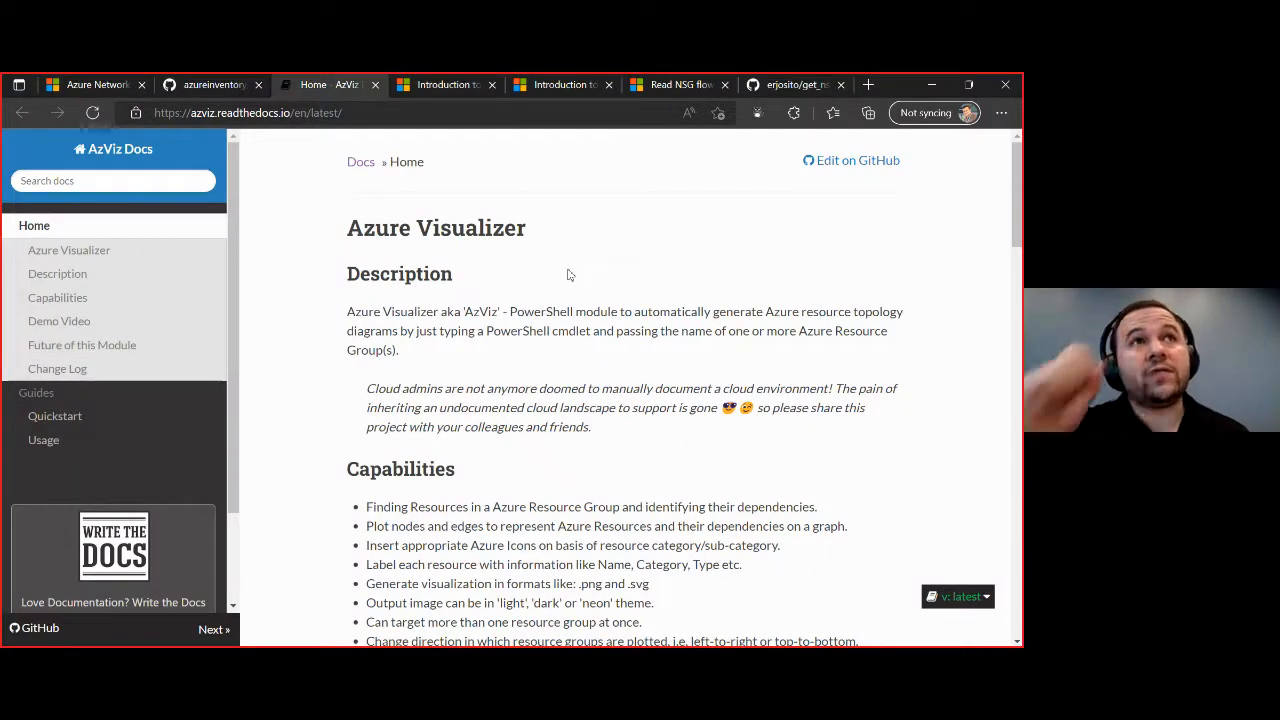
pyautogui.scroll(-4, 610, 368)
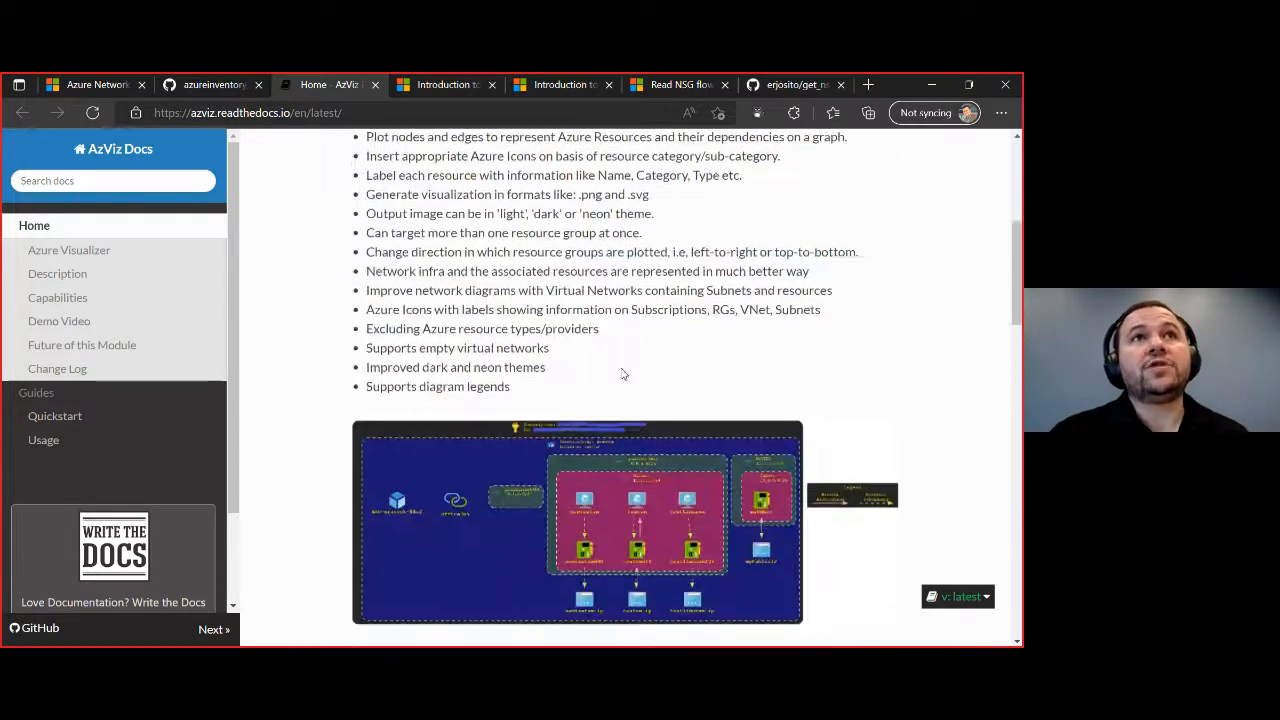
pyautogui.scroll(-1, 559, 500)
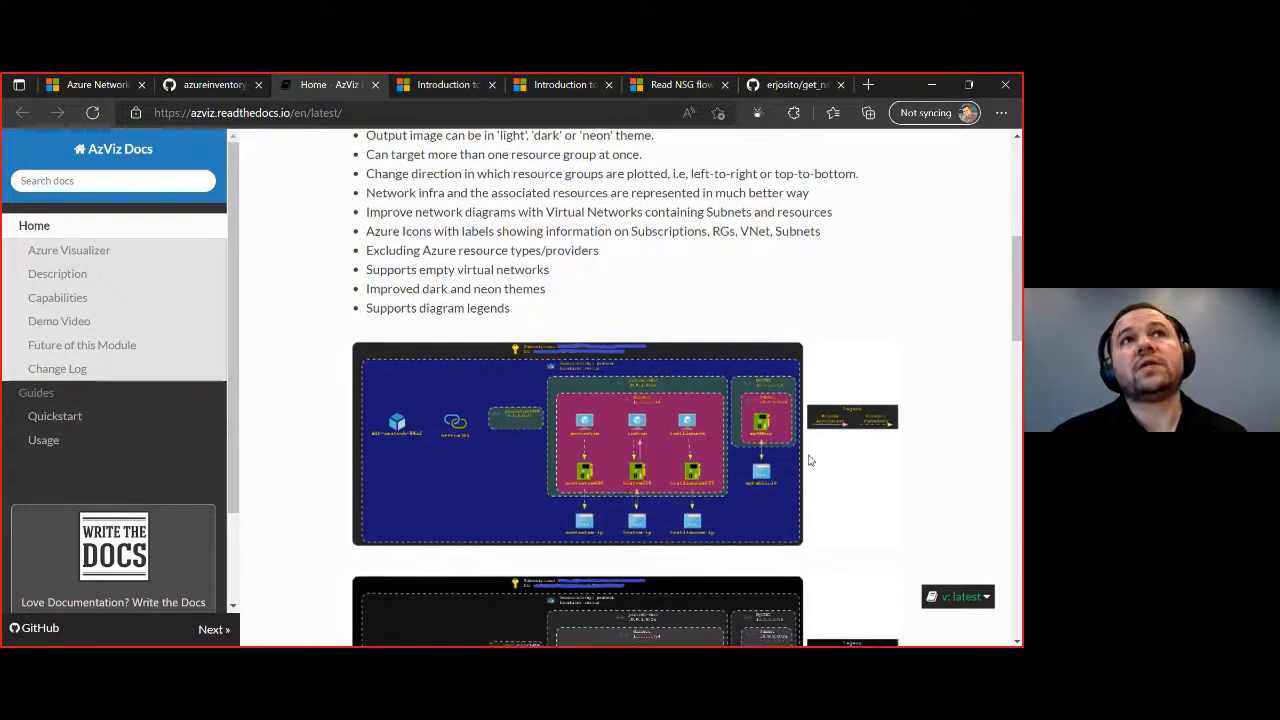
pyautogui.scroll(1, 605, 425)
pyautogui.scroll(-1, 805, 375)
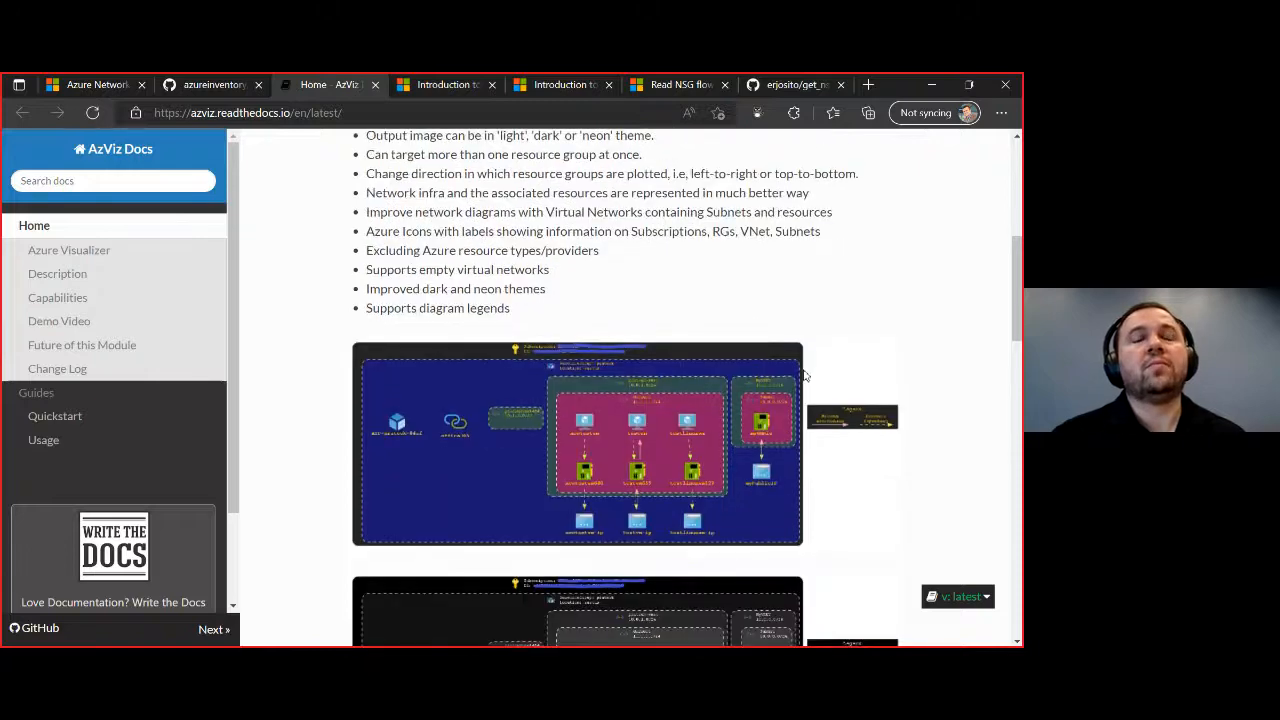
pyautogui.scroll(-1, 842, 478)
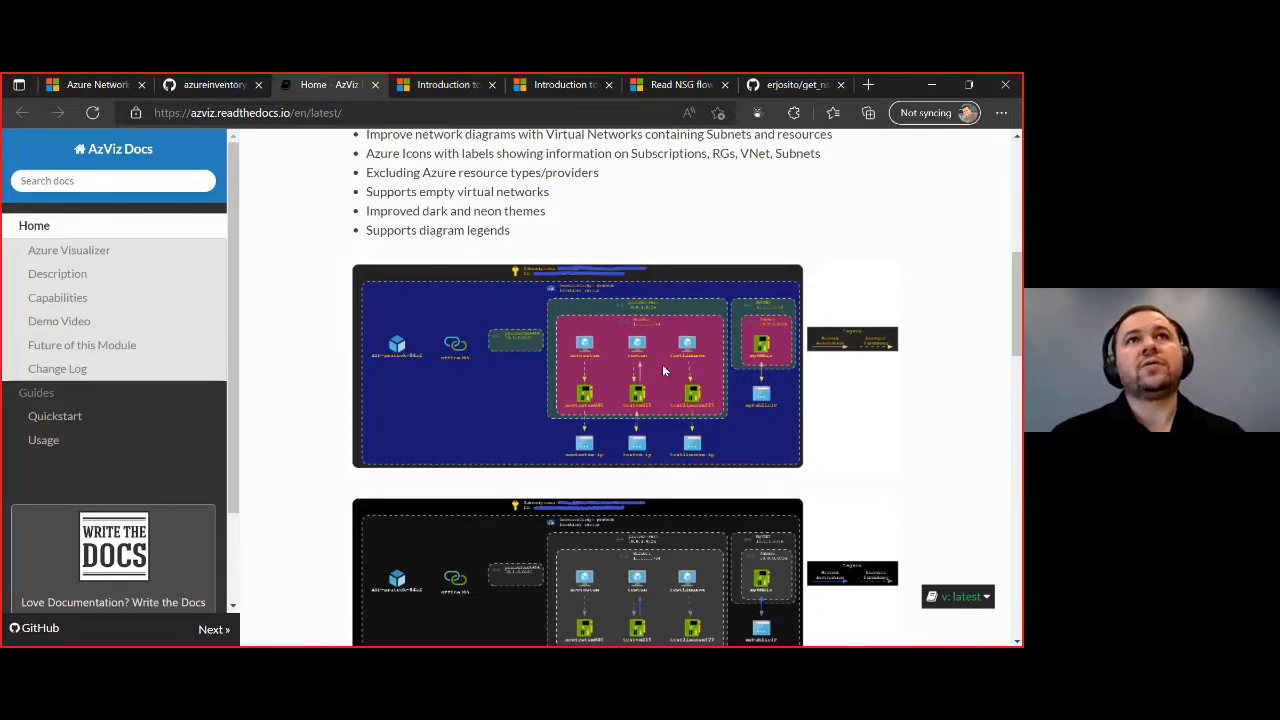
pyautogui.scroll(-7, 663, 371)
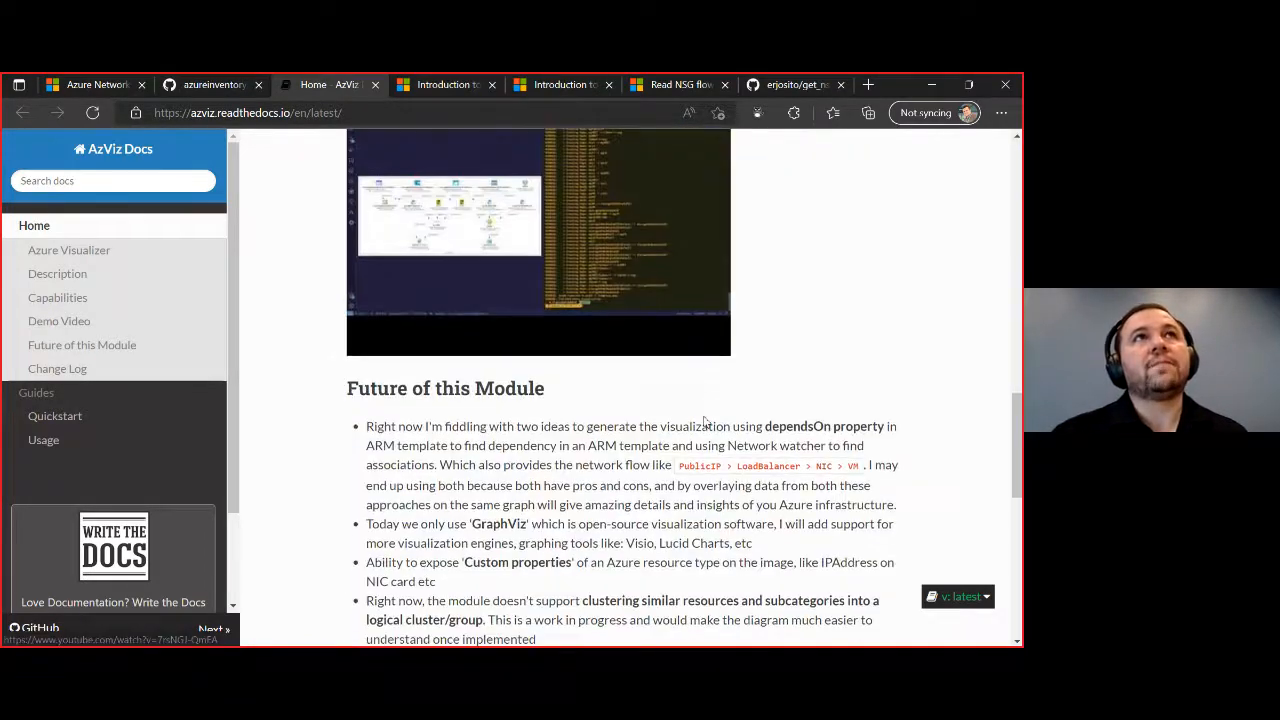
pyautogui.scroll(5, 703, 421)
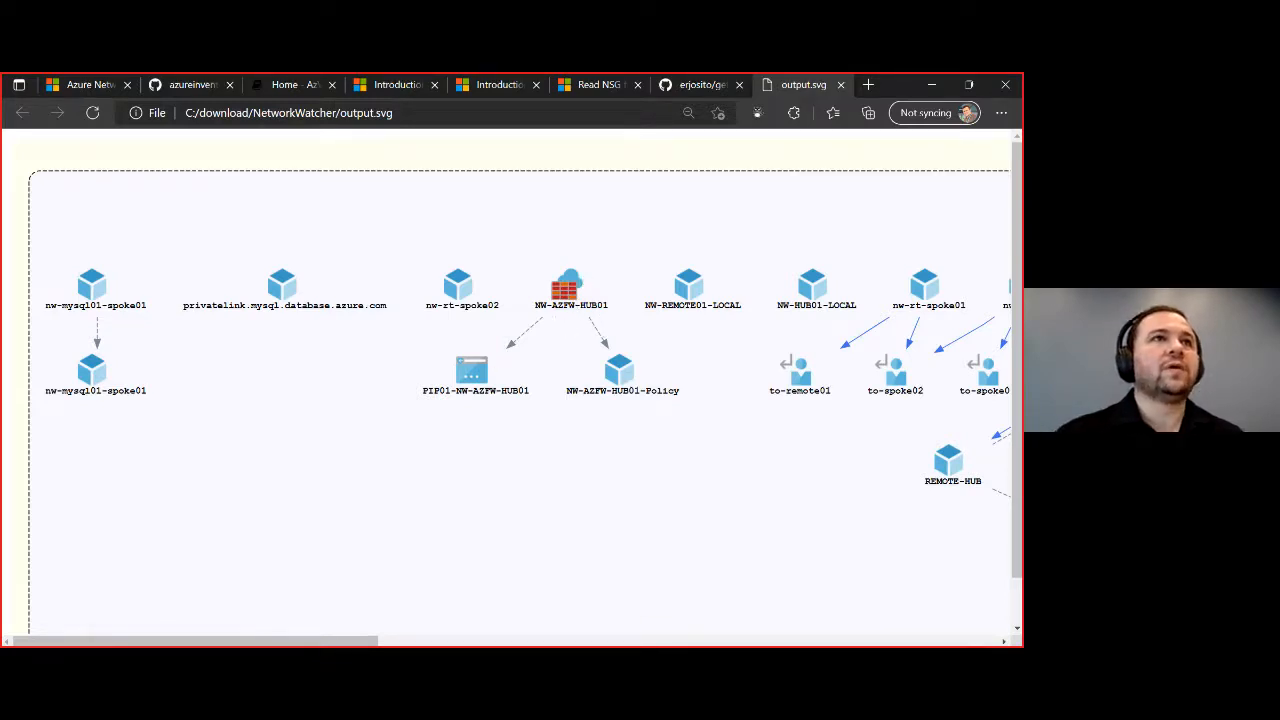
# Step: Examine the resource diagram in output.svg from the firewall and route tables across to the remote and spoke networks
pyautogui.moveTo(254, 642); pyautogui.dragTo(462, 646)
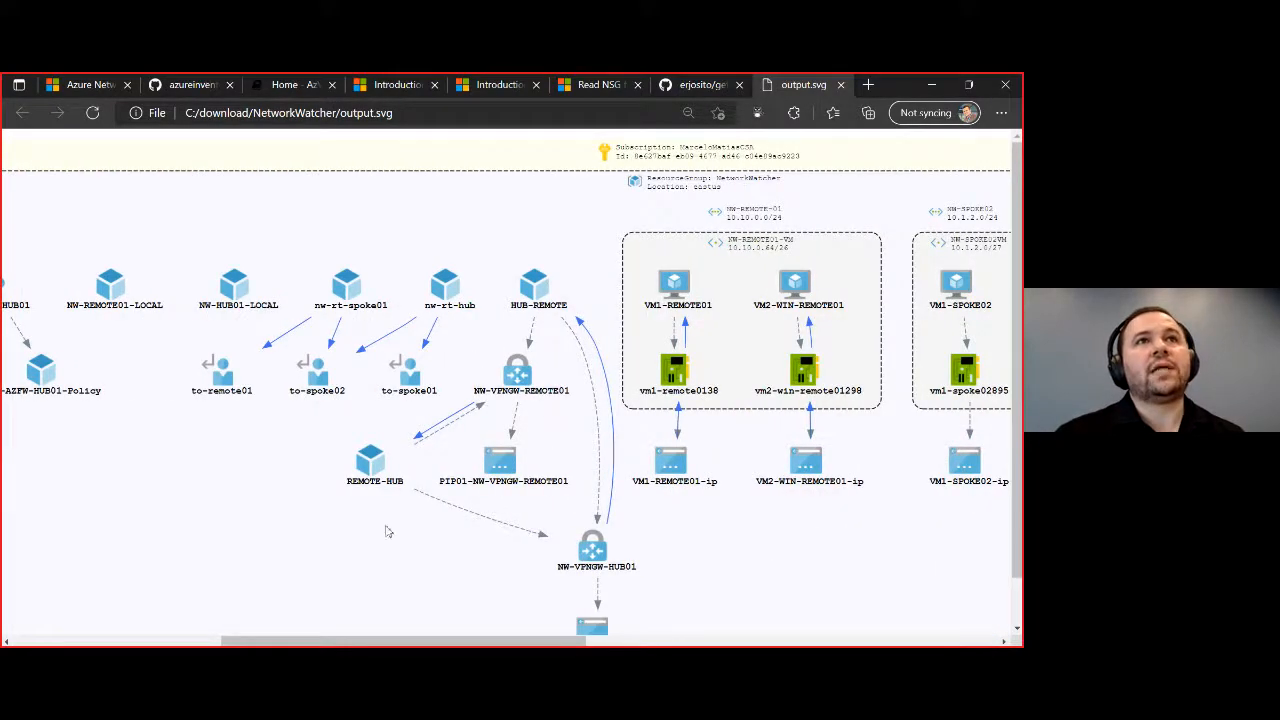
pyautogui.moveTo(522, 643); pyautogui.dragTo(533, 645)
pyautogui.hscroll(5, 586, 506)
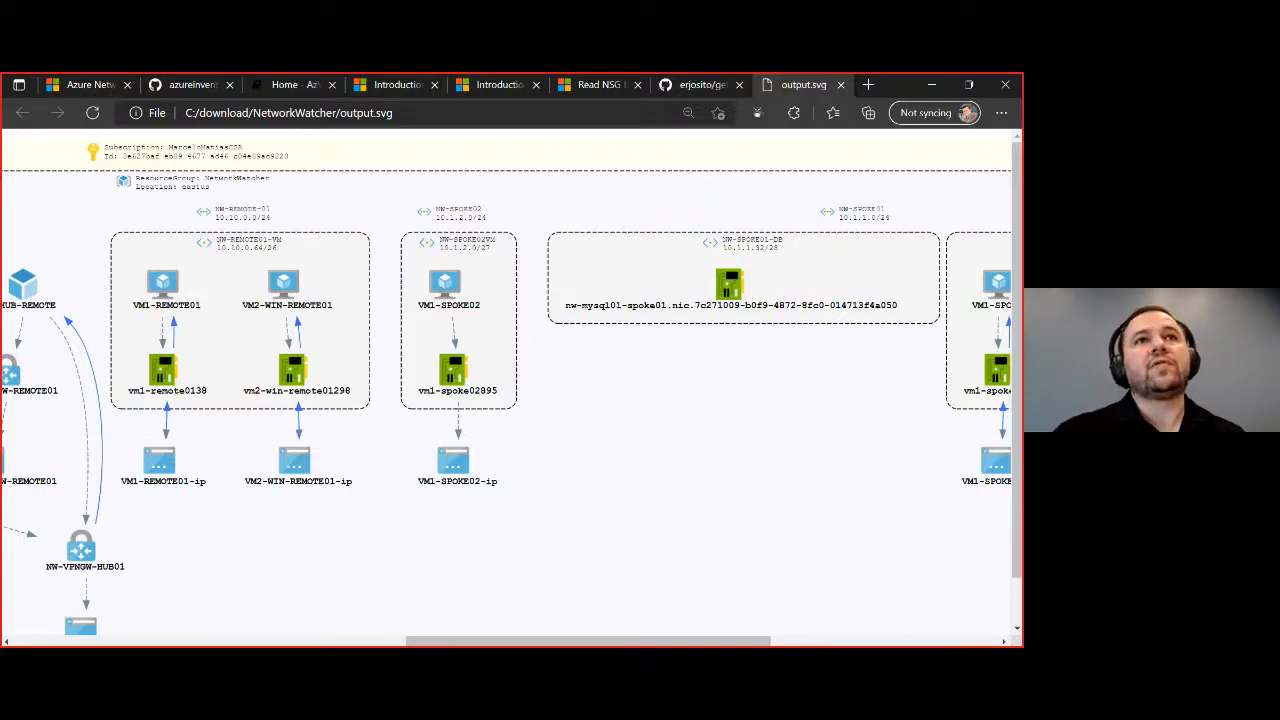
pyautogui.moveTo(624, 641); pyautogui.dragTo(246, 644)
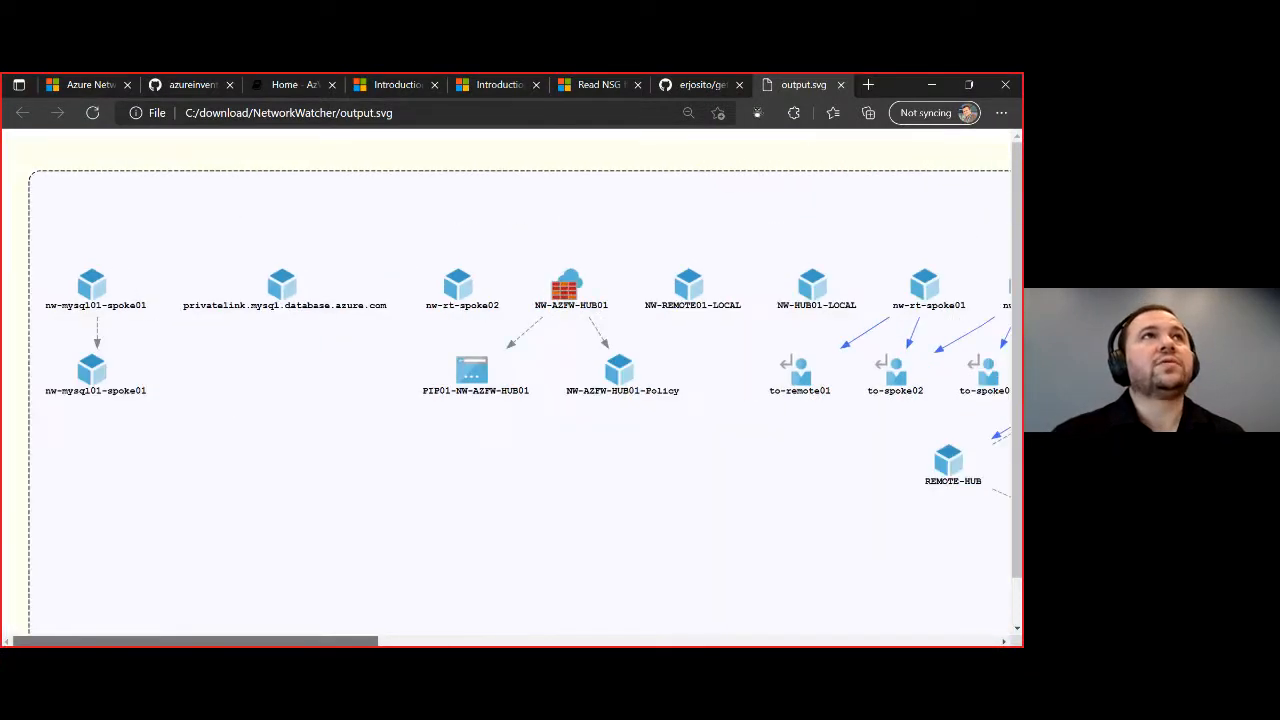
# Step: Review the azureinventory/ARI repository's files and README on GitHub, and close its tab and the AzViz Docs tab
pyautogui.click(187, 88)
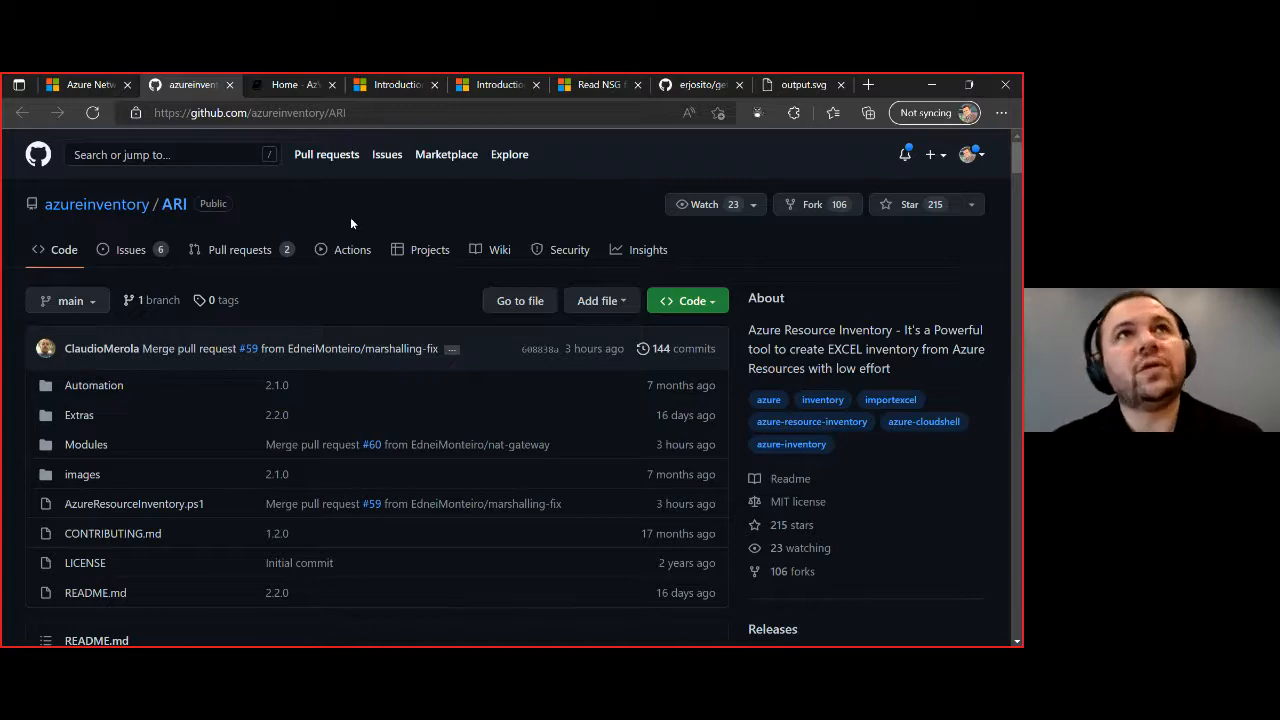
pyautogui.scroll(-2, 375, 296)
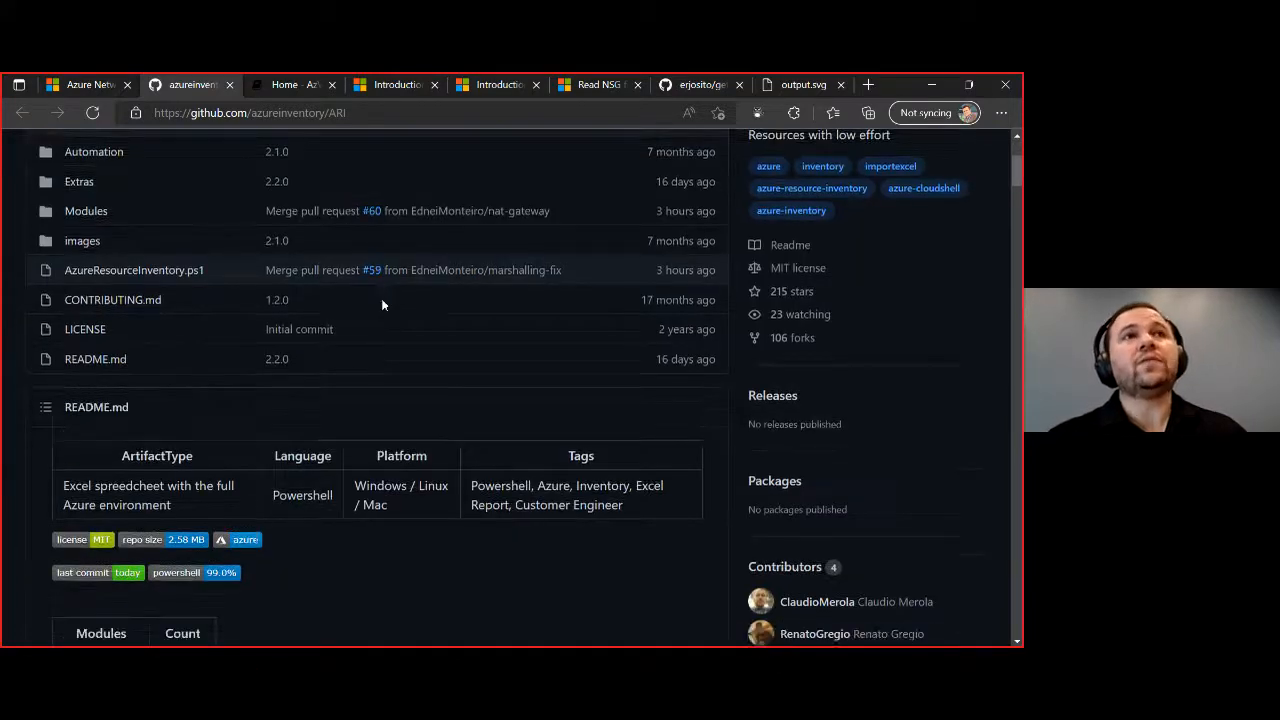
pyautogui.scroll(-1, 381, 298)
pyautogui.scroll(-1, 657, 503)
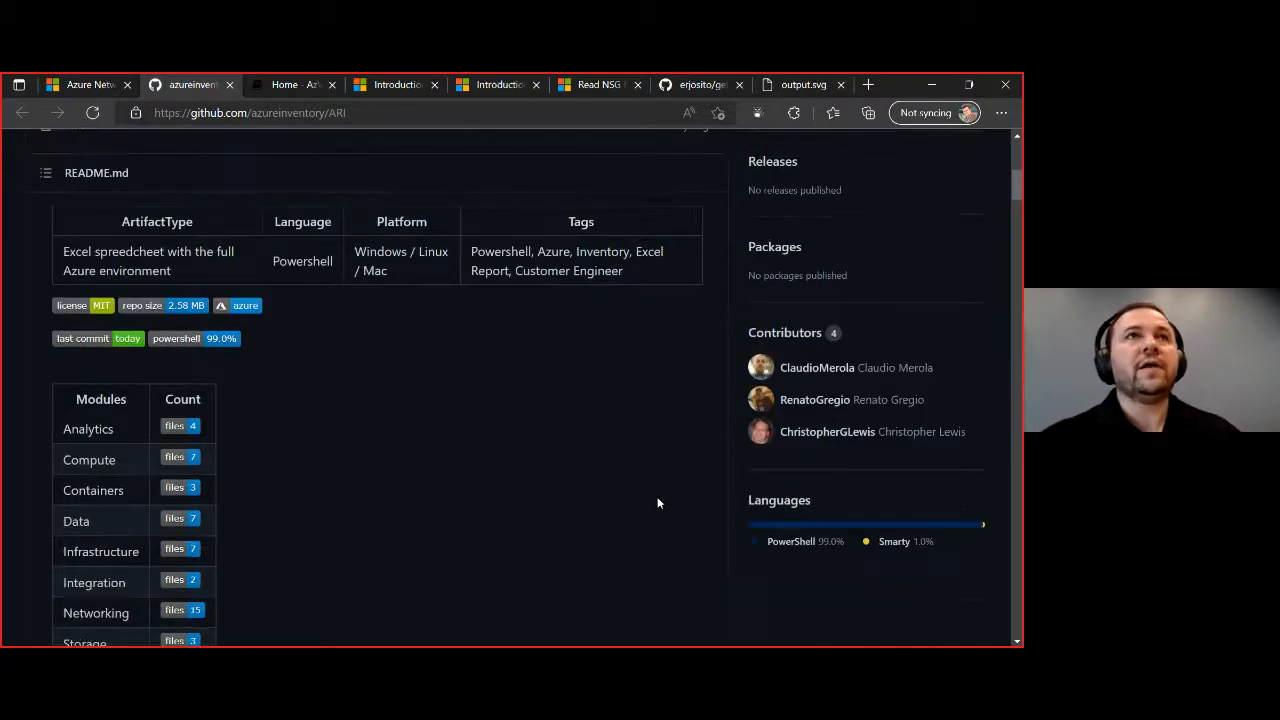
pyautogui.scroll(3, 657, 503)
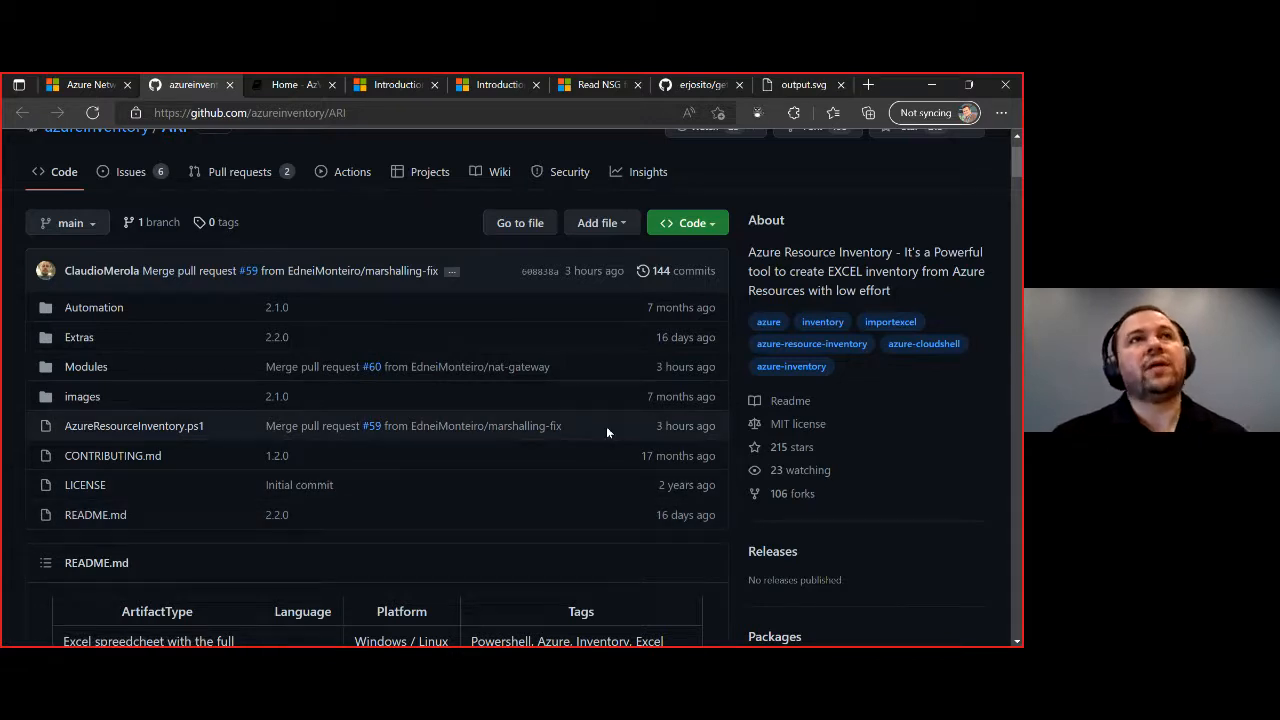
pyautogui.click(229, 86)
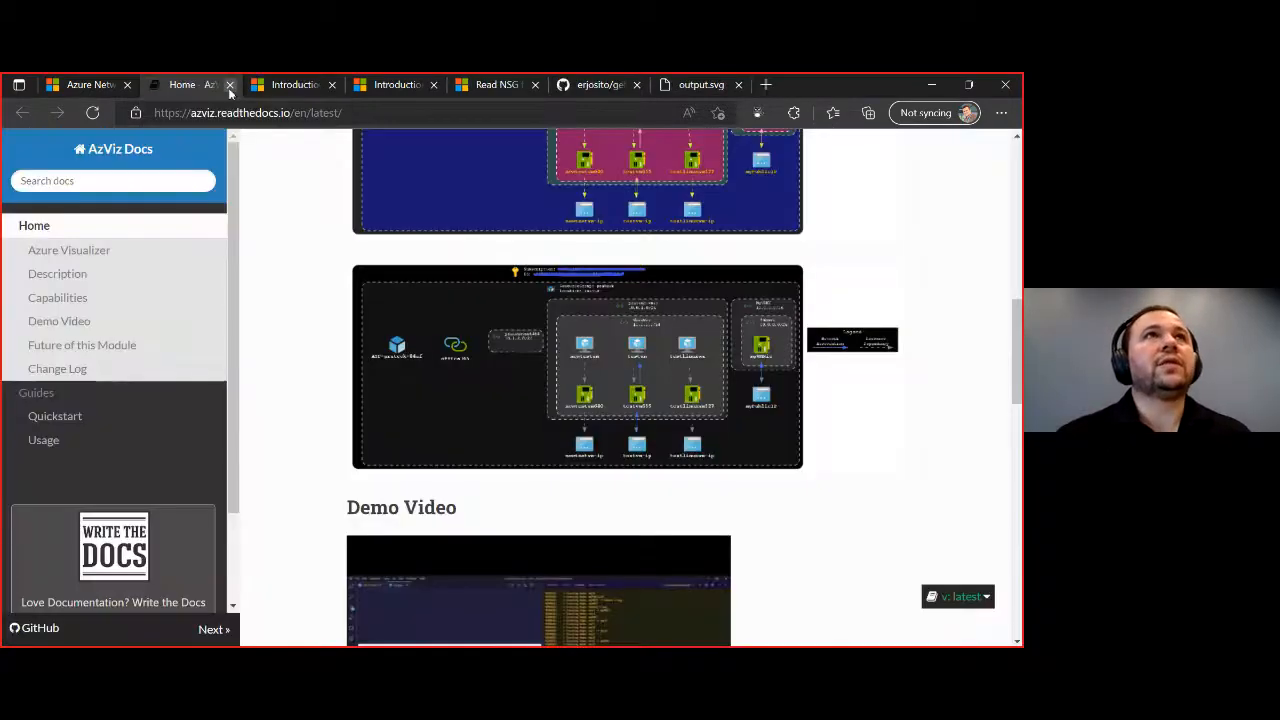
pyautogui.click(229, 86)
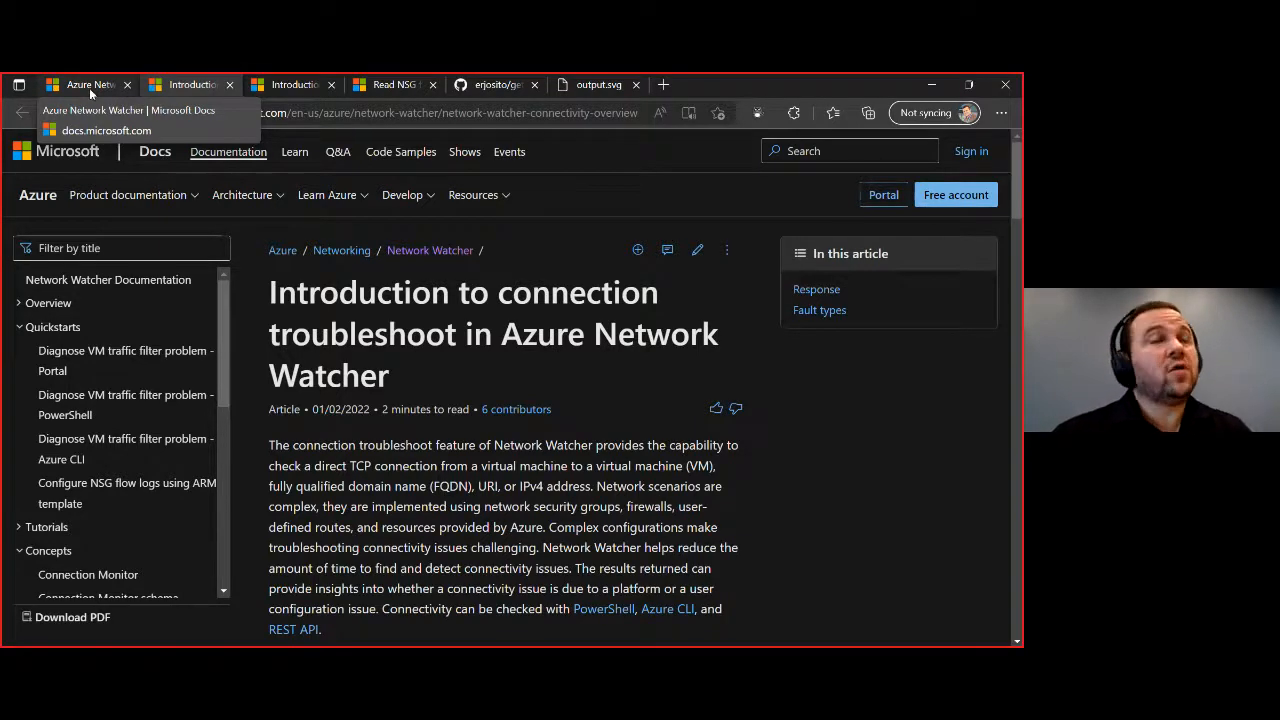
# Step: Switch back to the Azure portal and review Network Watcher's Connection monitor (classic) and Network Performance Monitor pages, finishing on Topology
pyautogui.click(91, 93)
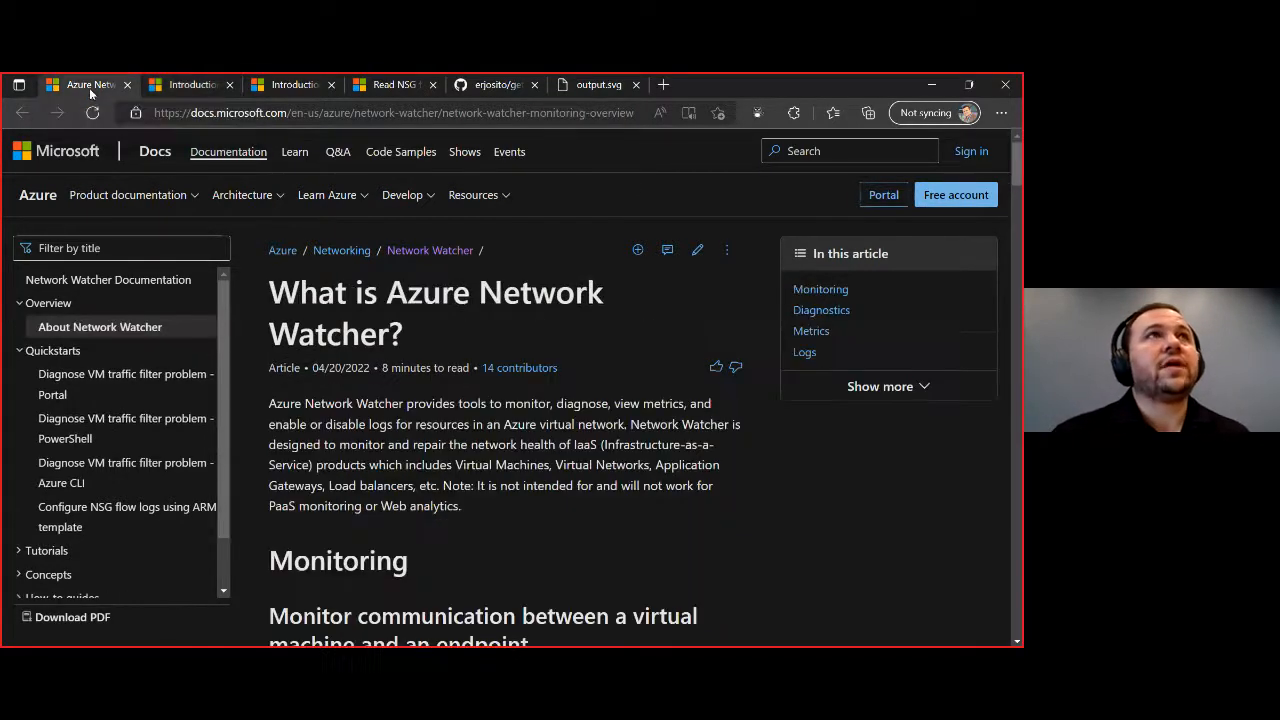
pyautogui.click(932, 86)
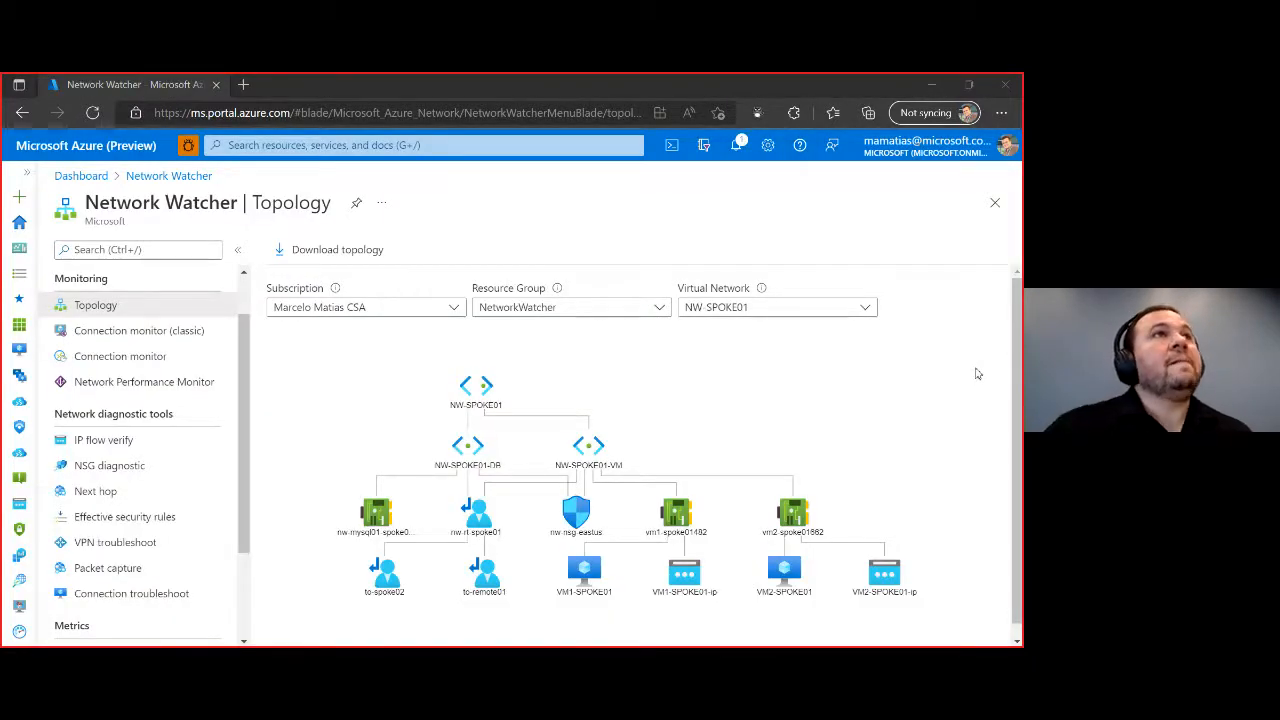
pyautogui.scroll(2, 200, 375)
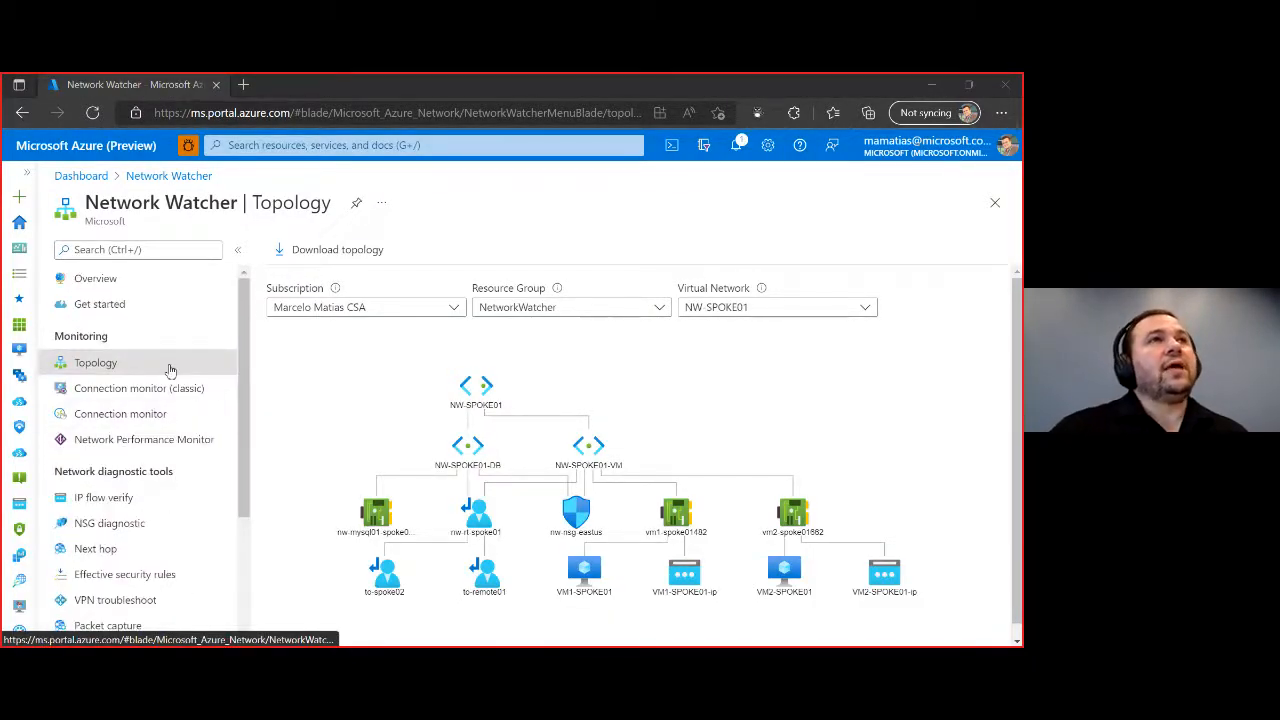
pyautogui.scroll(-1, 170, 370)
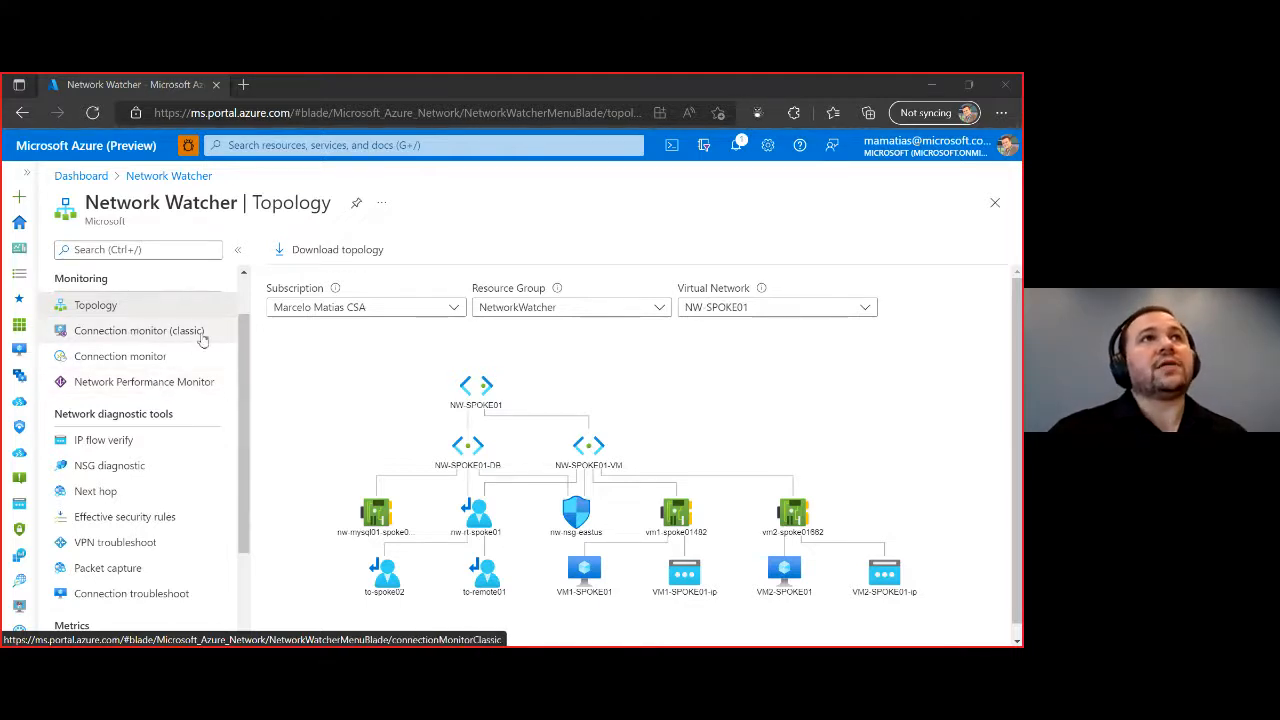
pyautogui.click(148, 332)
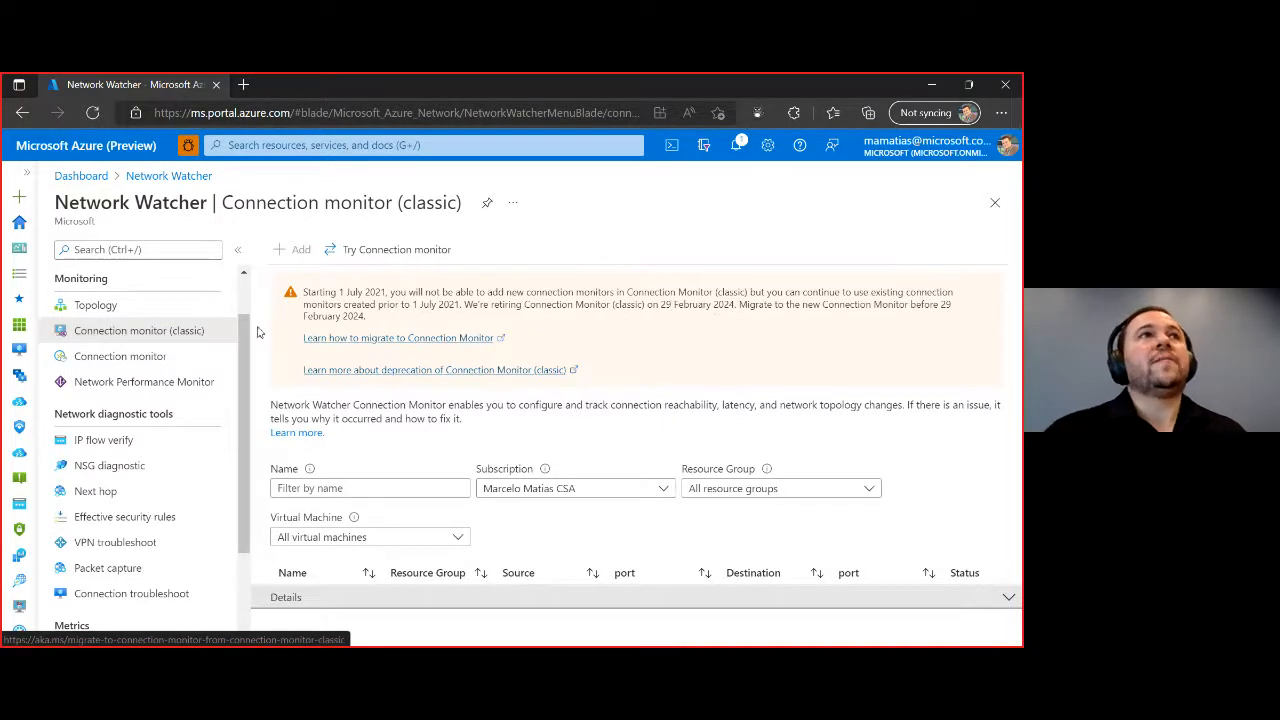
pyautogui.click(155, 386)
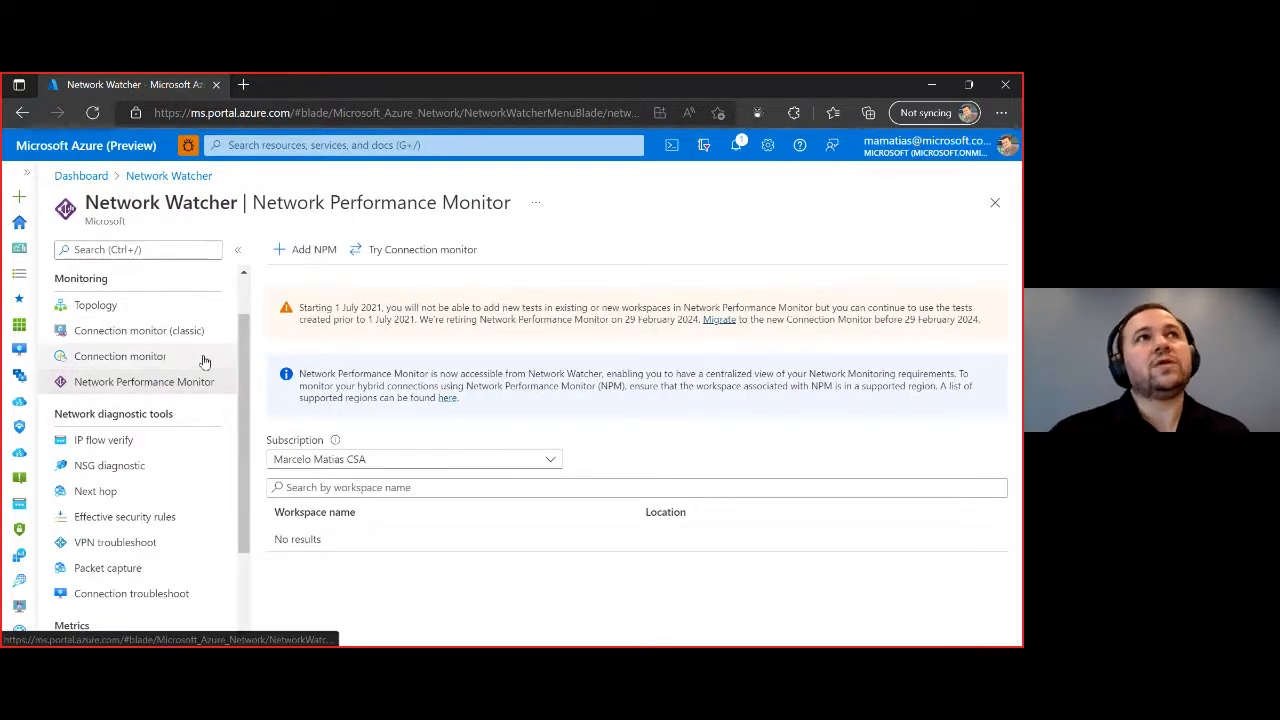
pyautogui.click(96, 305)
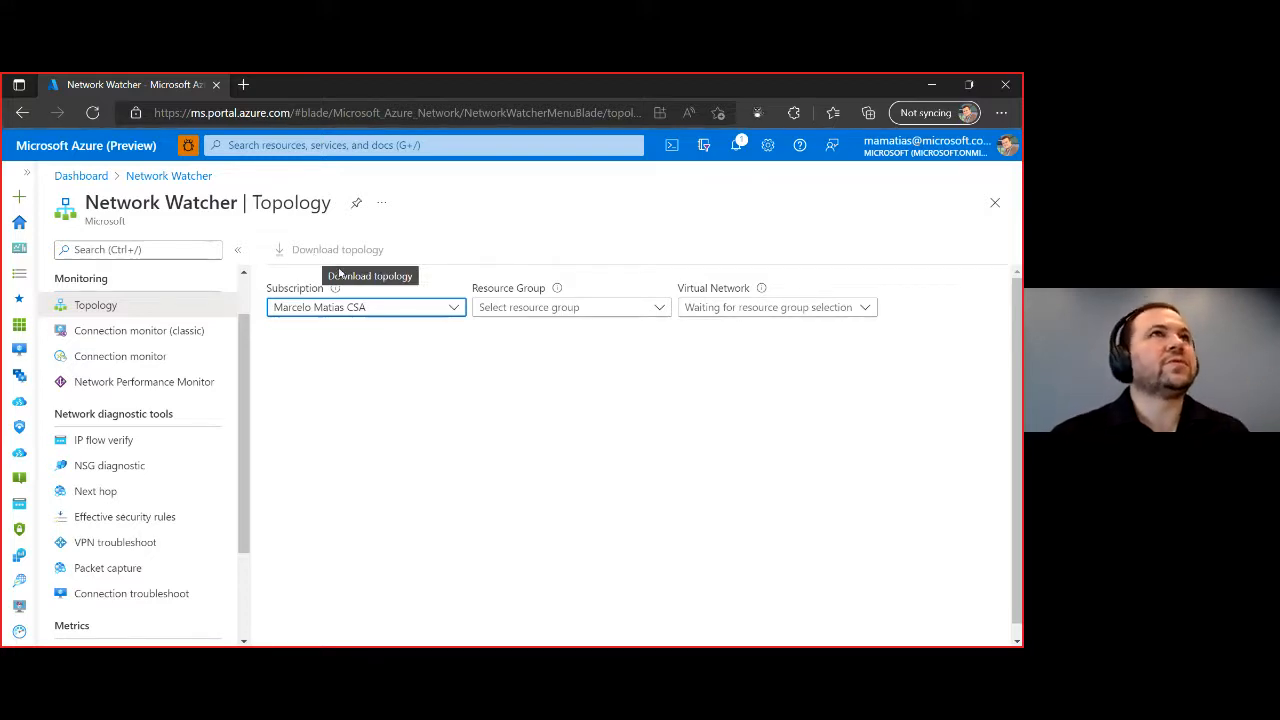
# Step: Open the Connection monitor overview and consult the network-watcher-demo diagram in Visio before returning to the portal
pyautogui.click(115, 364)
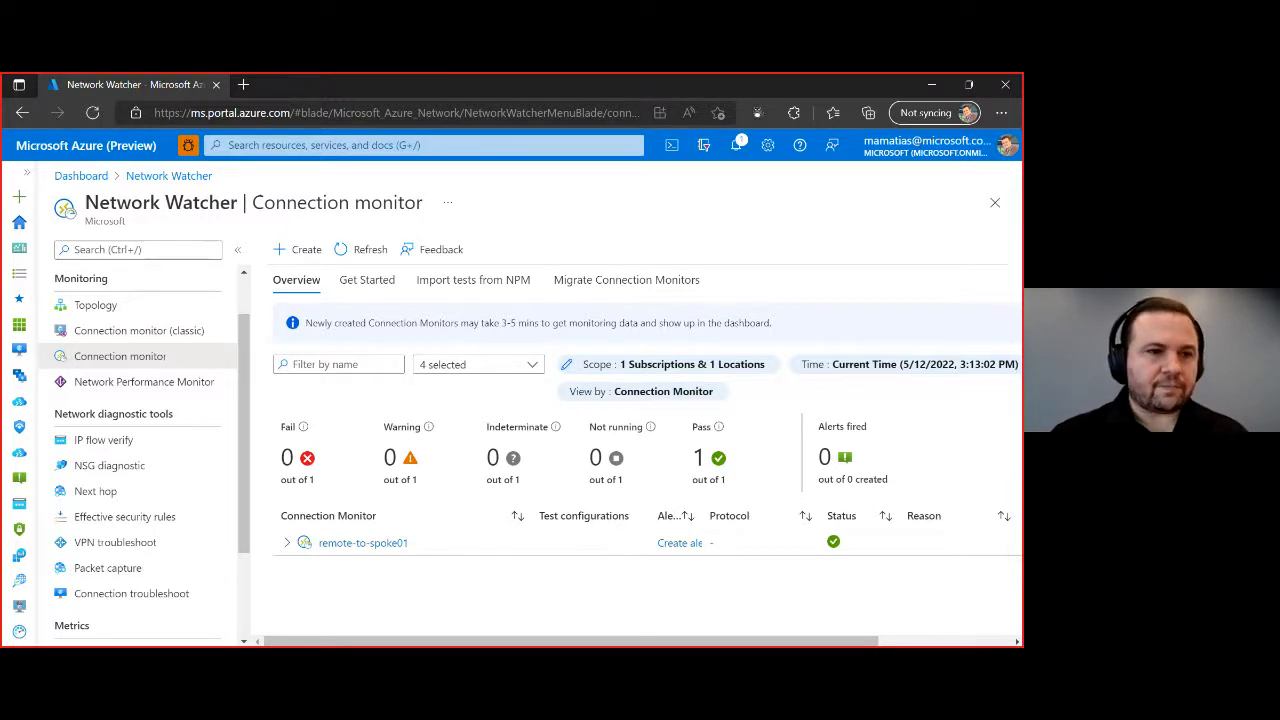
pyautogui.hotkey('alt', 'Tab')
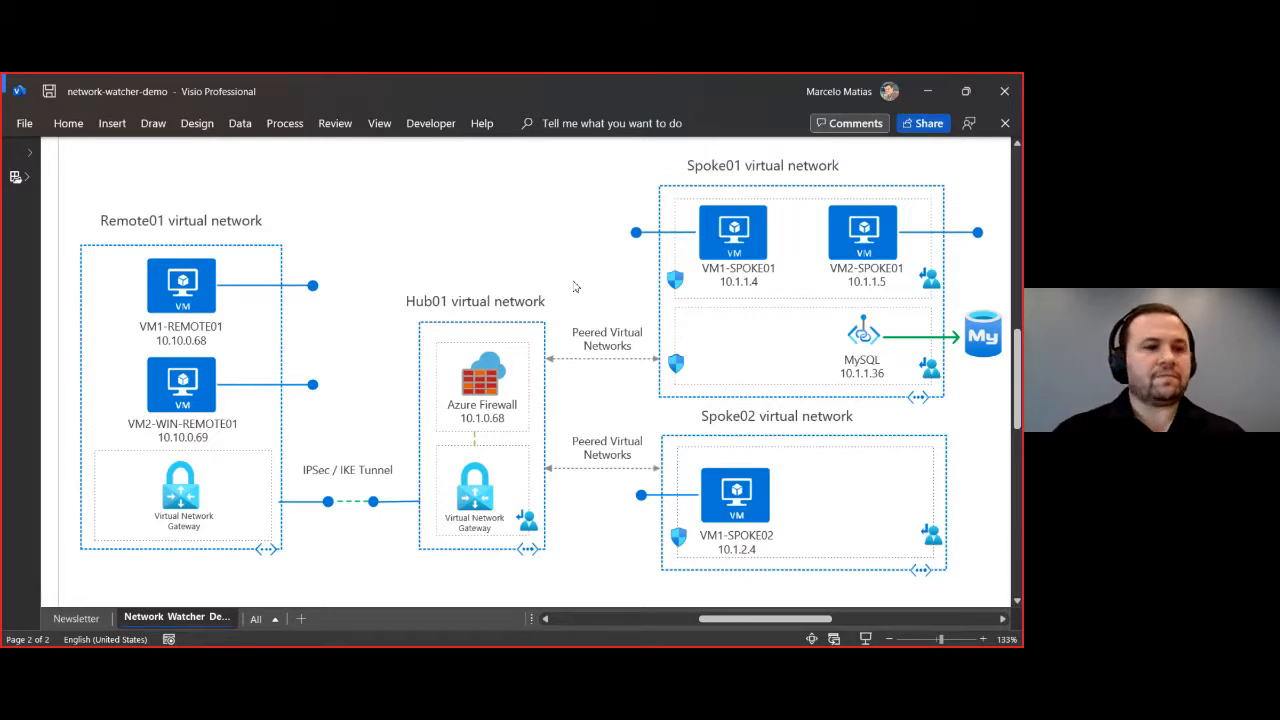
pyautogui.hotkey('alt', 'Tab')
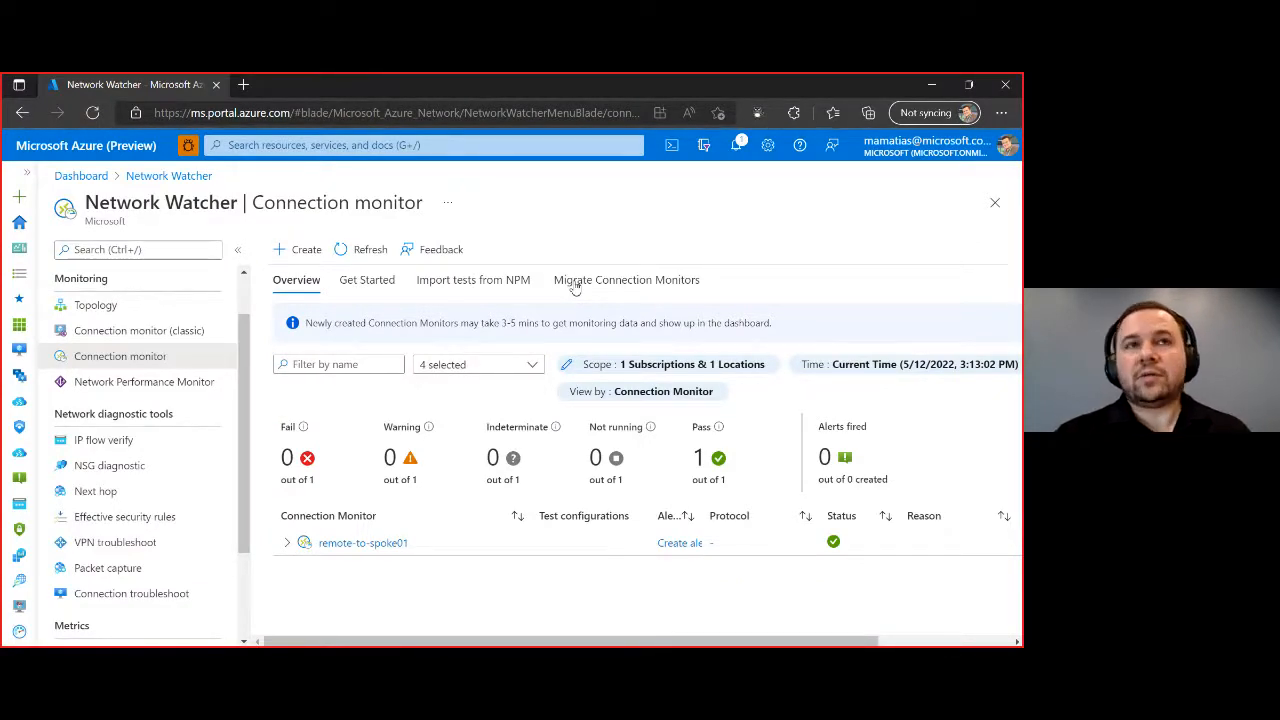
# Step: Expand the remote-to-spoke01 monitor, open its VM1-REMOTE01 to VM1-SPOKE01 PING path, and compare it with the Visio network diagram
pyautogui.click(287, 546)
pyautogui.scroll(-1, 345, 588)
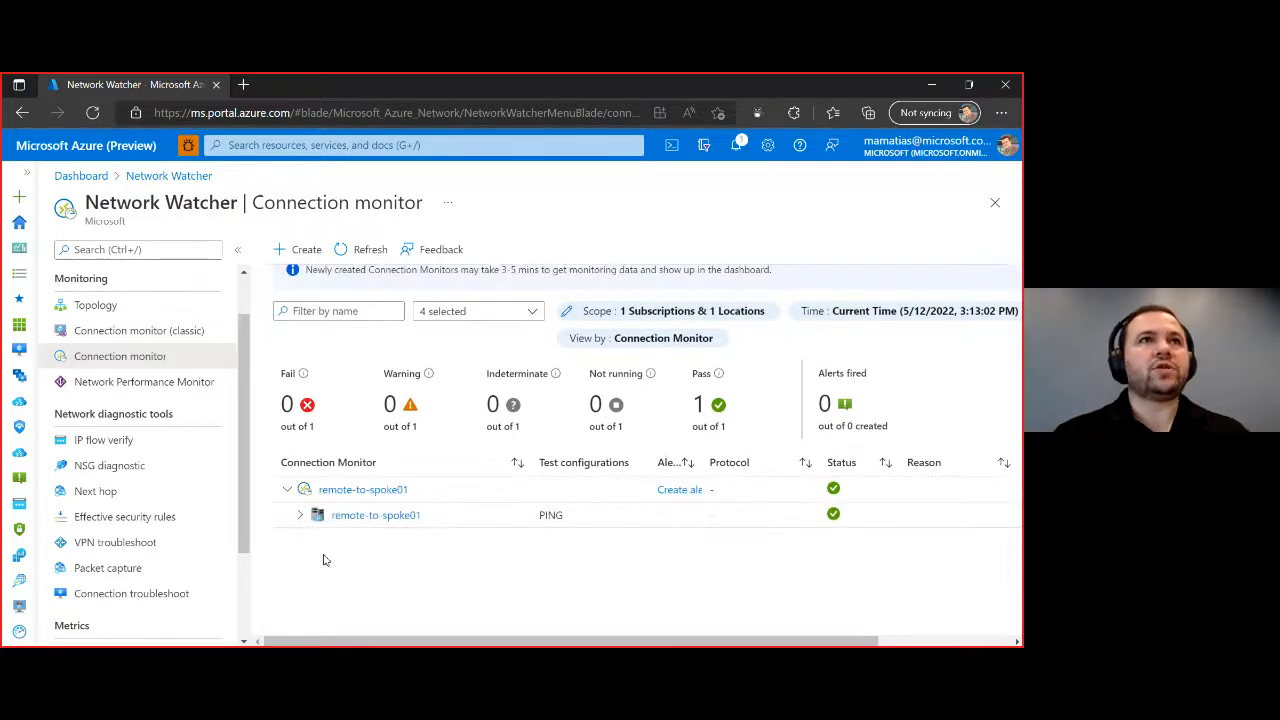
pyautogui.click(300, 516)
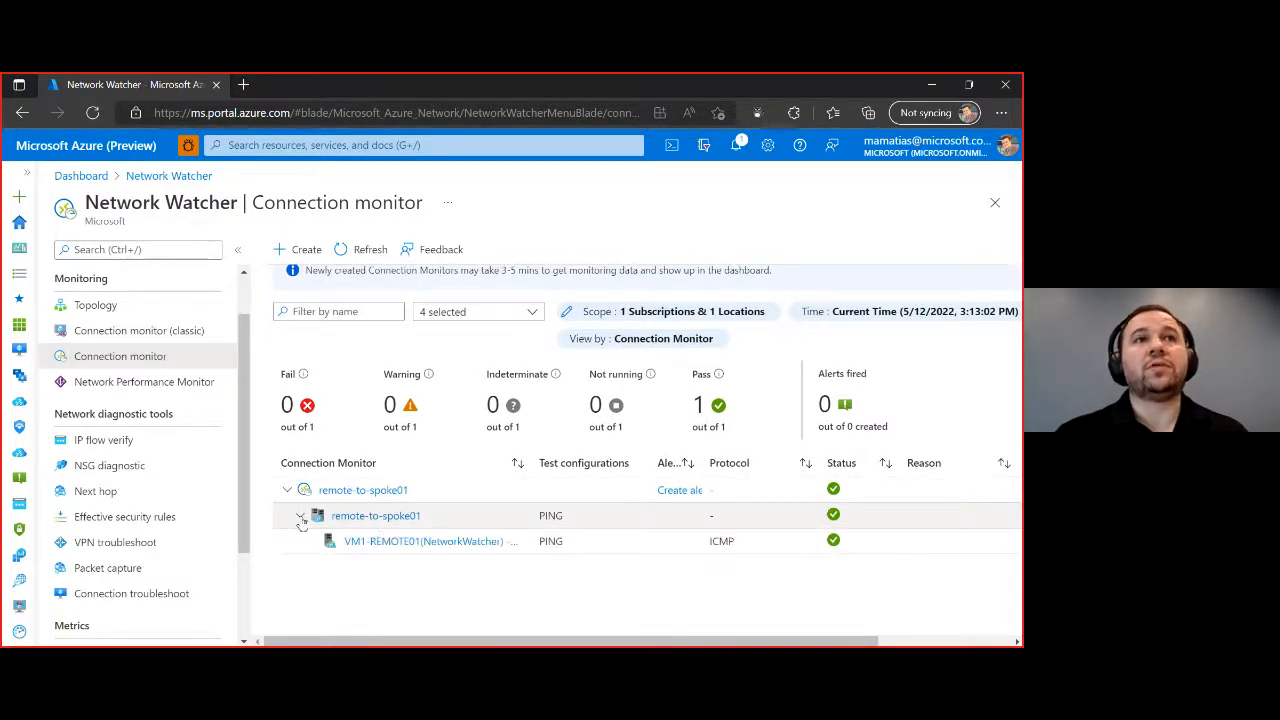
pyautogui.click(420, 543)
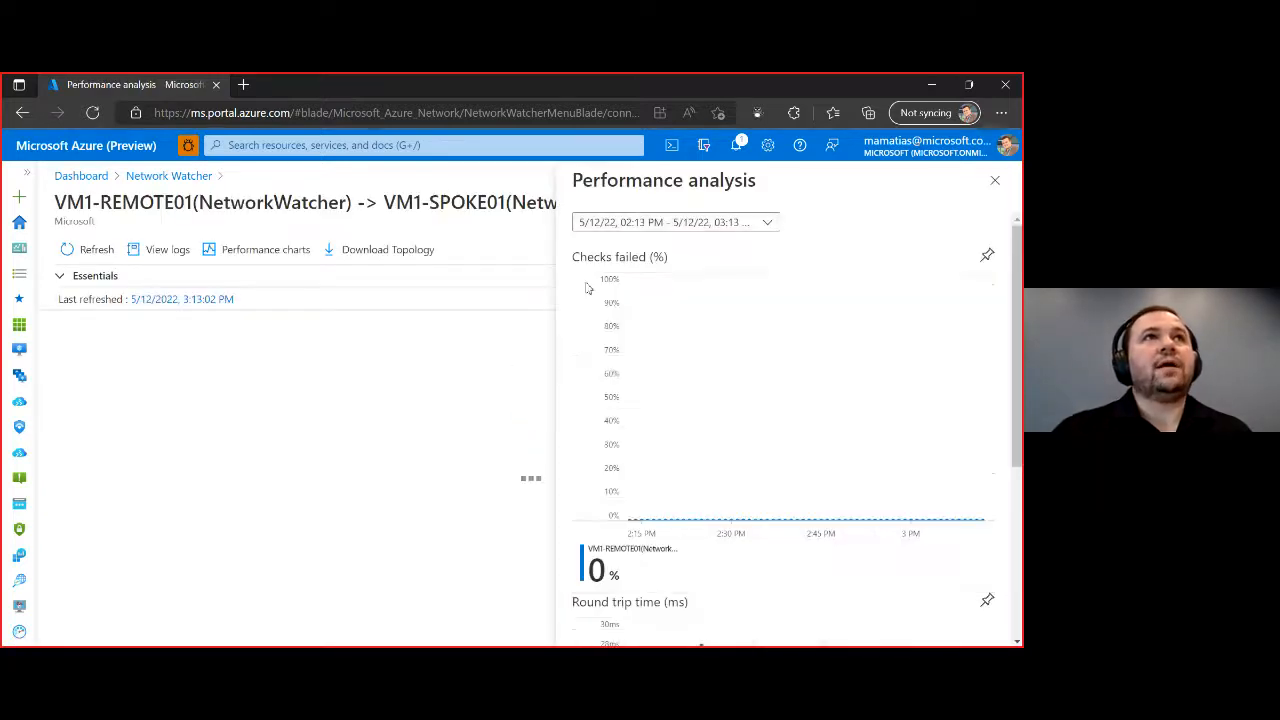
pyautogui.click(995, 181)
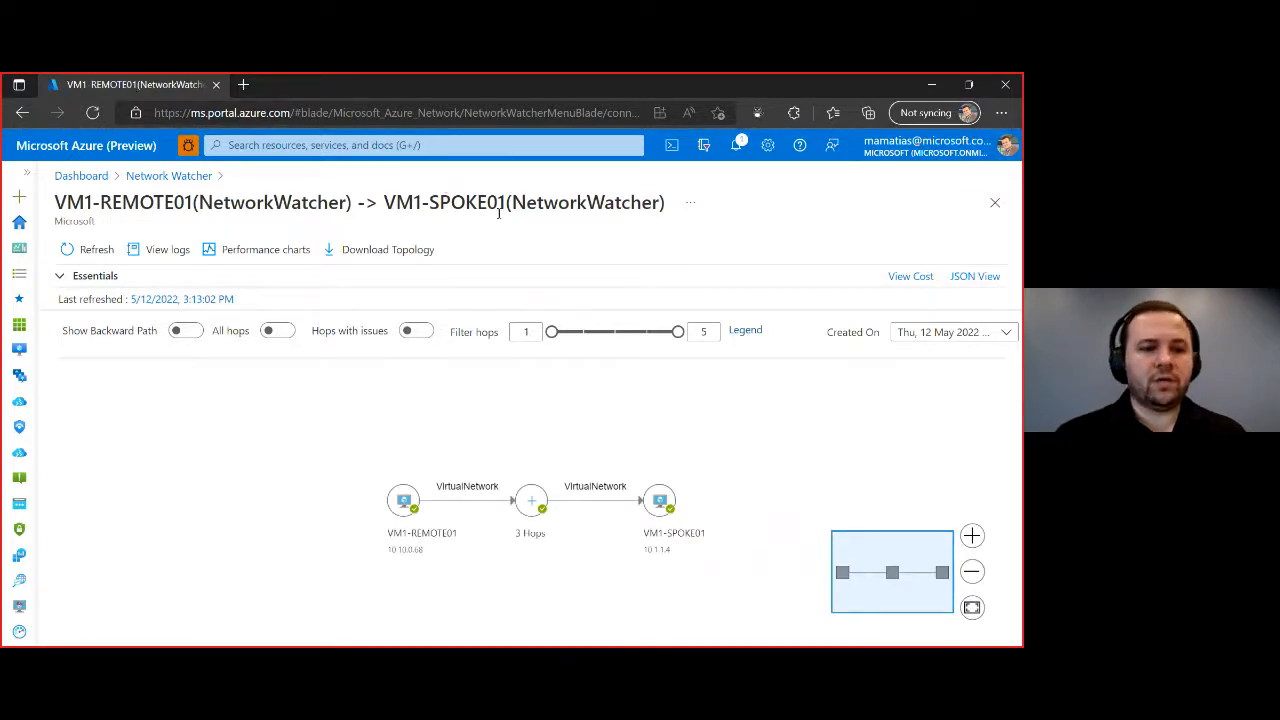
pyautogui.hotkey('alt', 'Tab')
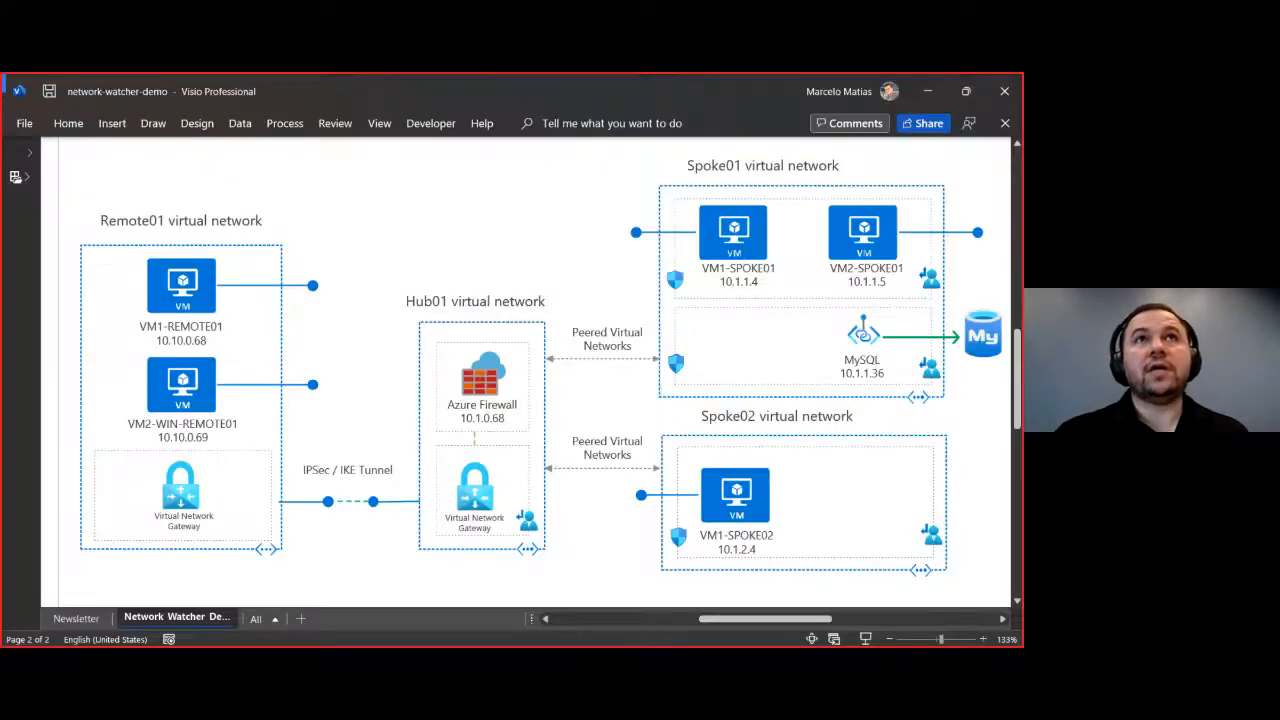
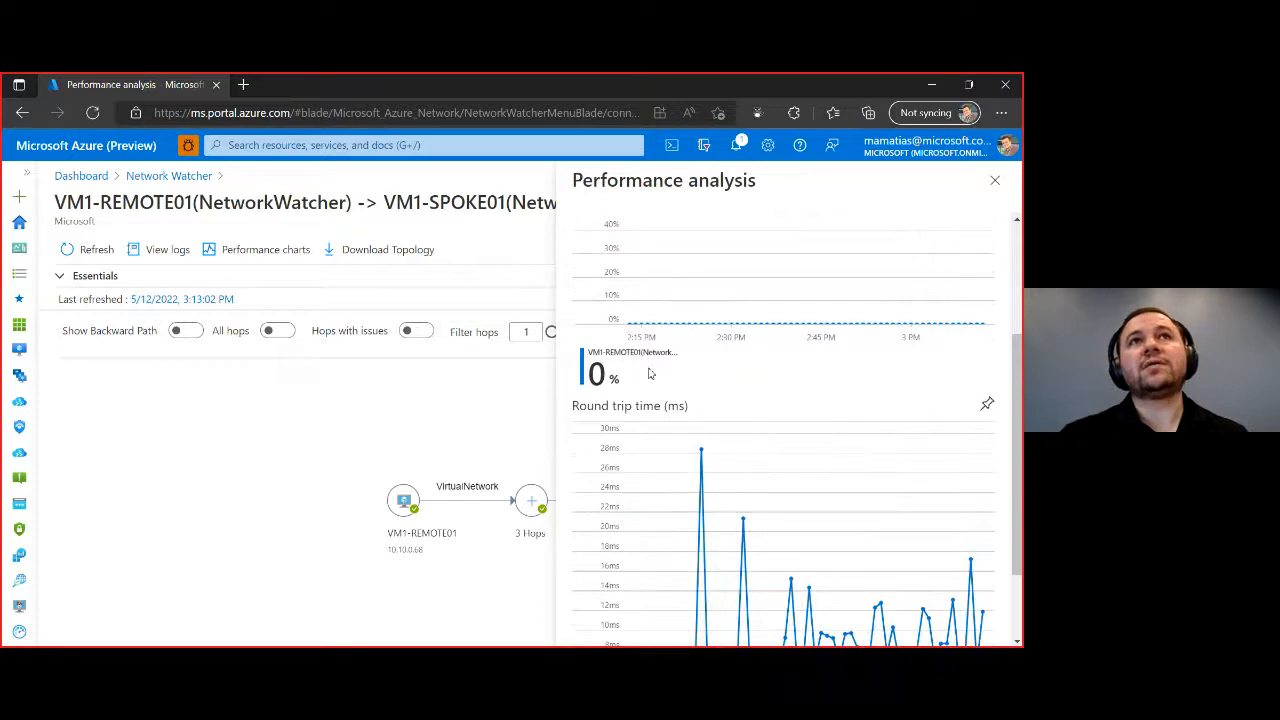
# Step: Examine the Checks failed and Round trip time charts in the VM1-REMOTE01 to VM1-SPOKE01 performance analysis, and close it
pyautogui.scroll(2, 650, 373)
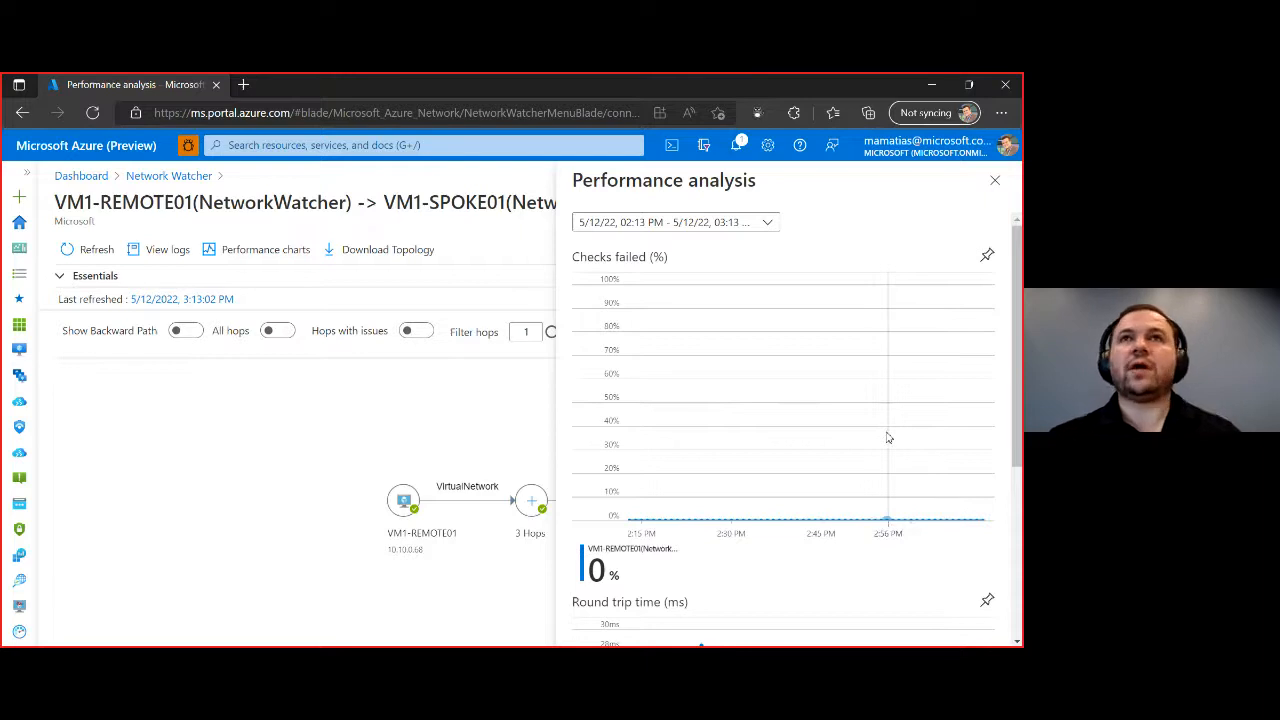
pyautogui.scroll(-3, 887, 437)
pyautogui.scroll(3, 887, 437)
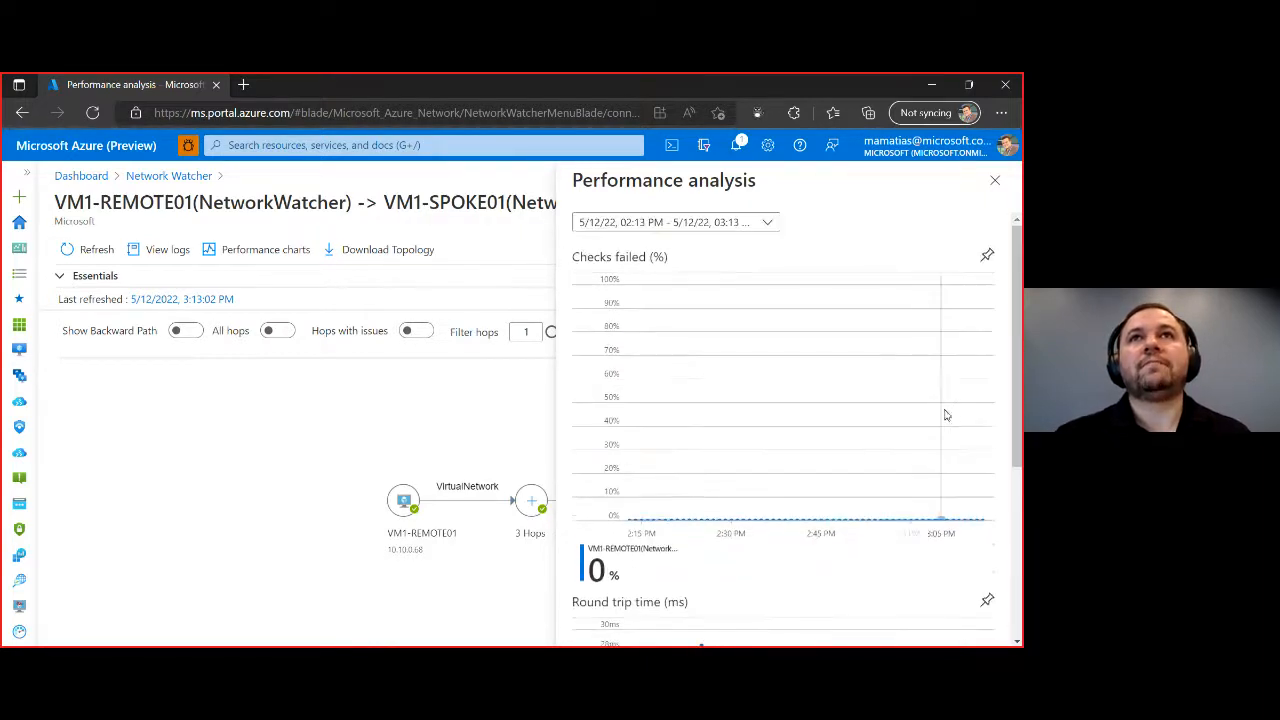
pyautogui.scroll(-1, 1008, 395)
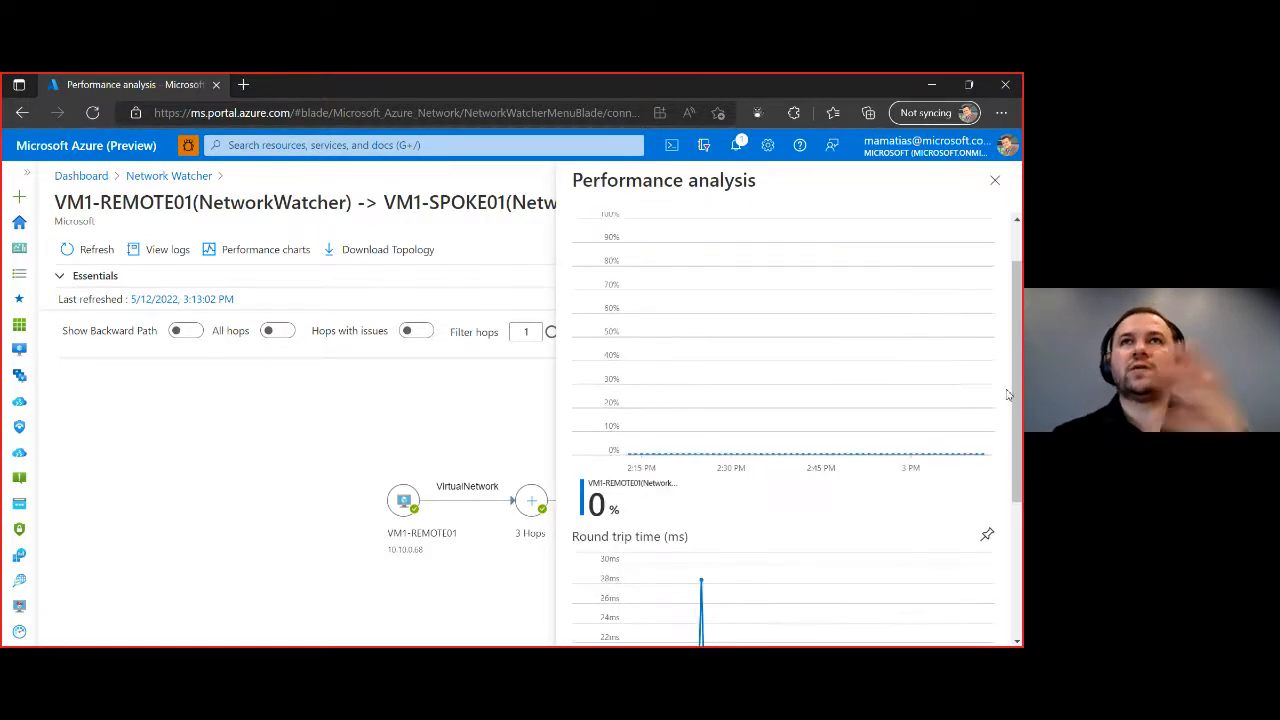
pyautogui.scroll(-3, 1008, 395)
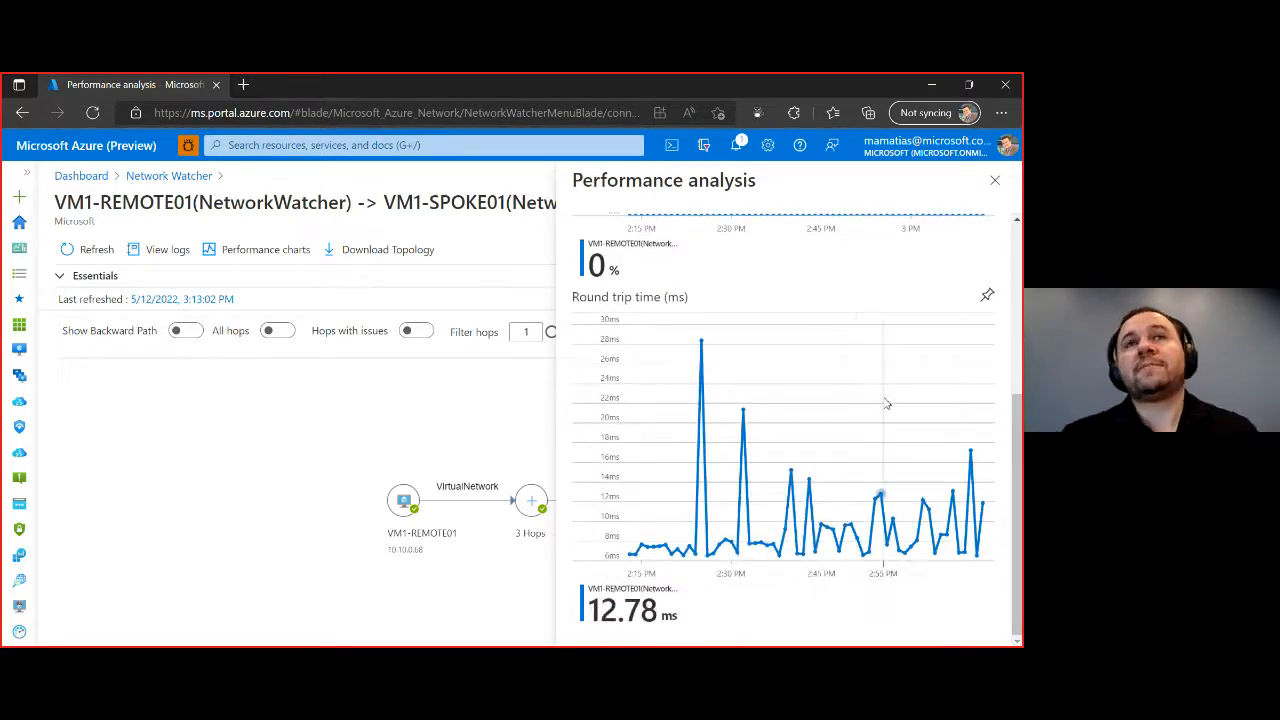
pyautogui.scroll(3, 651, 379)
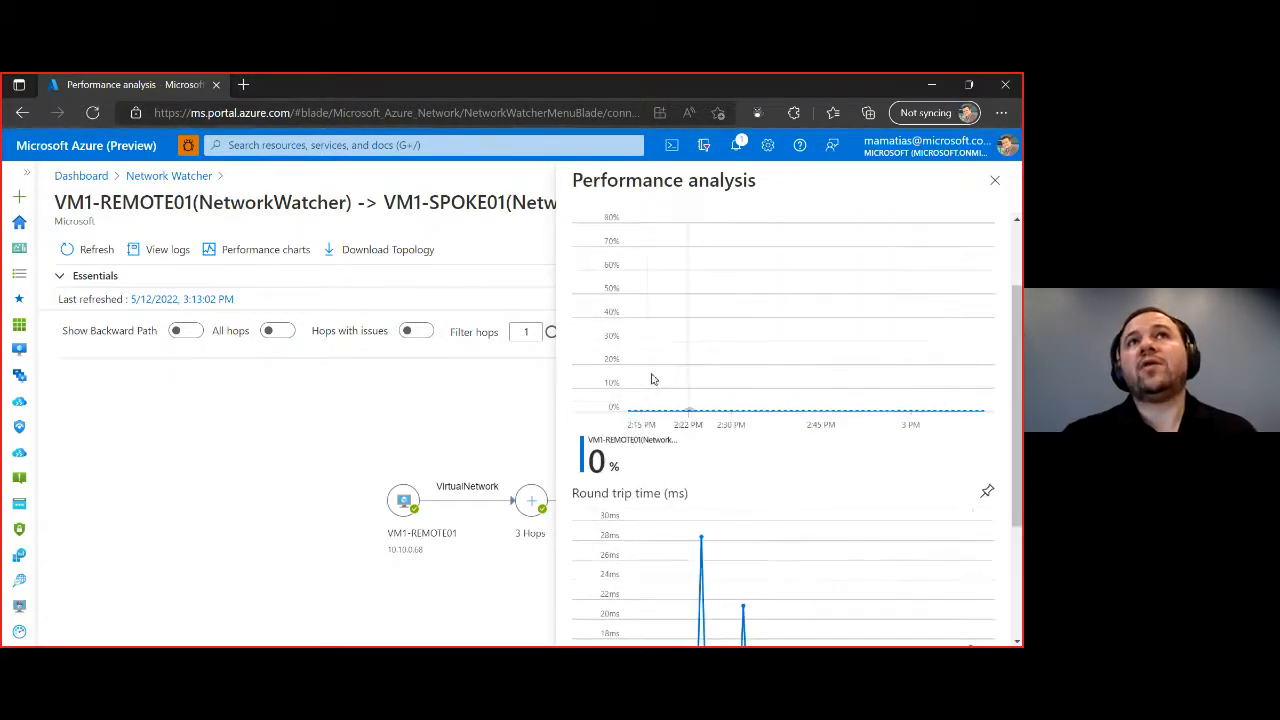
pyautogui.scroll(-1, 958, 372)
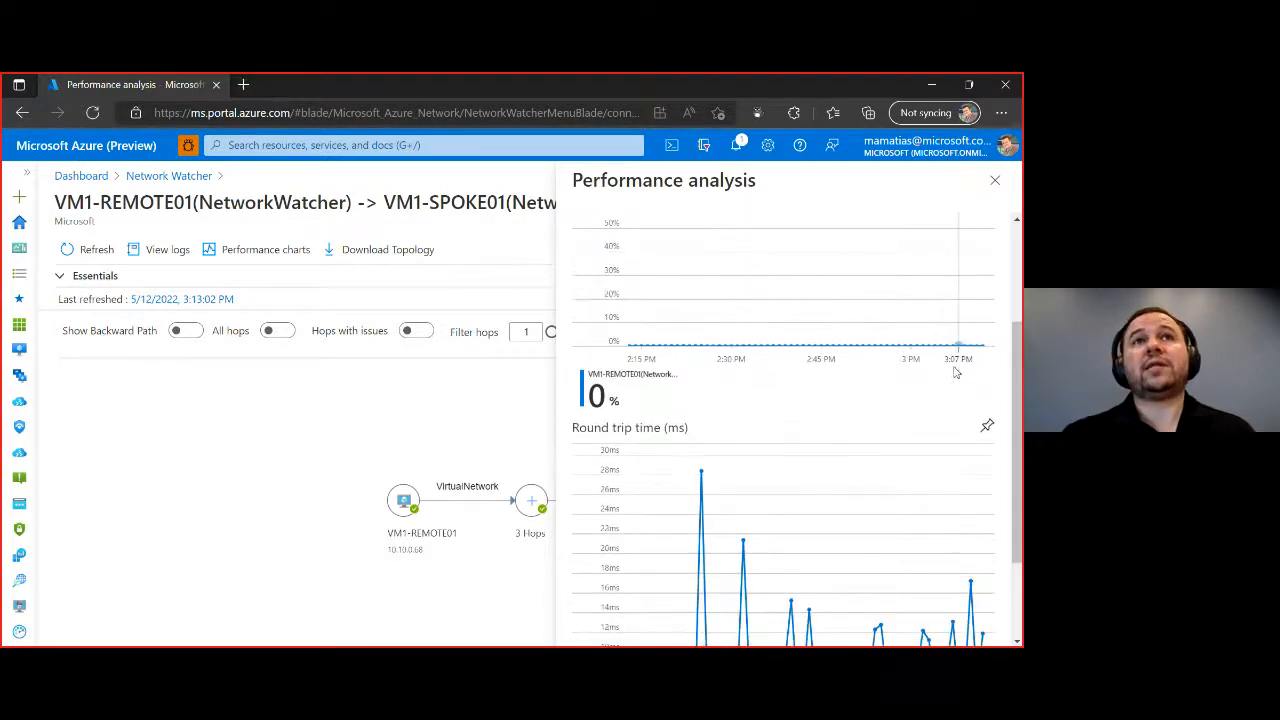
pyautogui.scroll(-1, 790, 510)
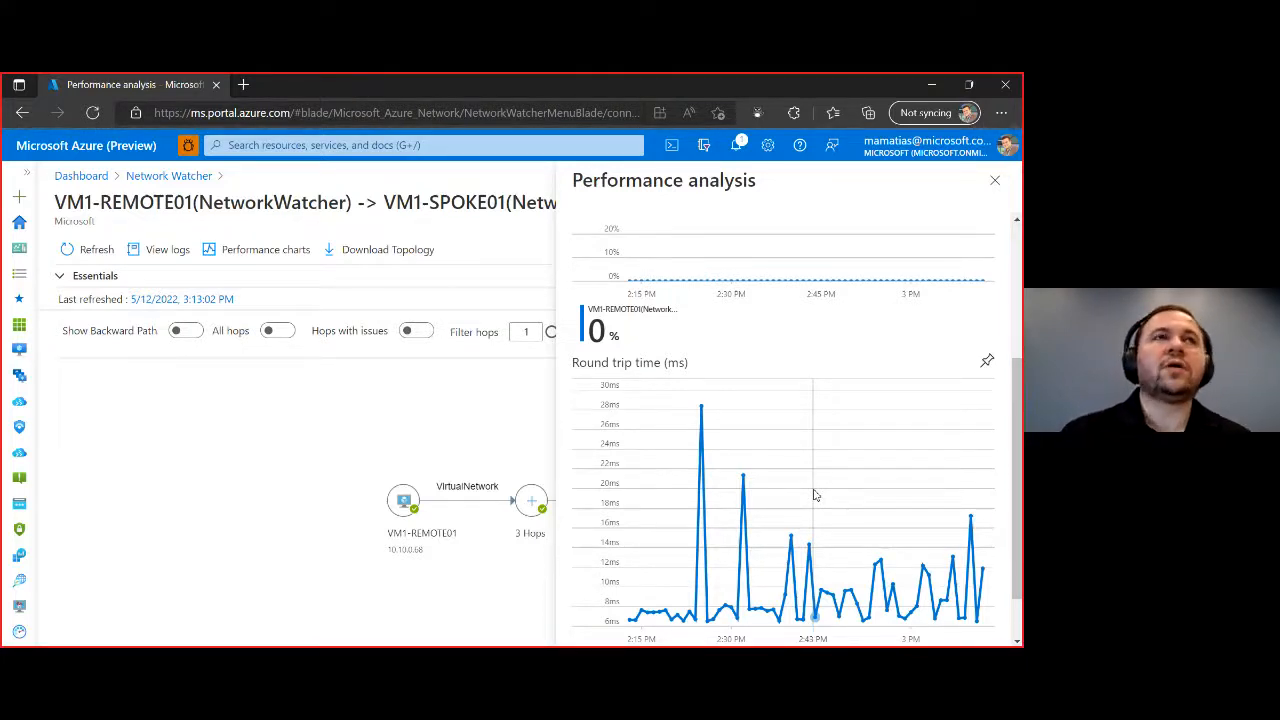
pyautogui.scroll(2, 838, 505)
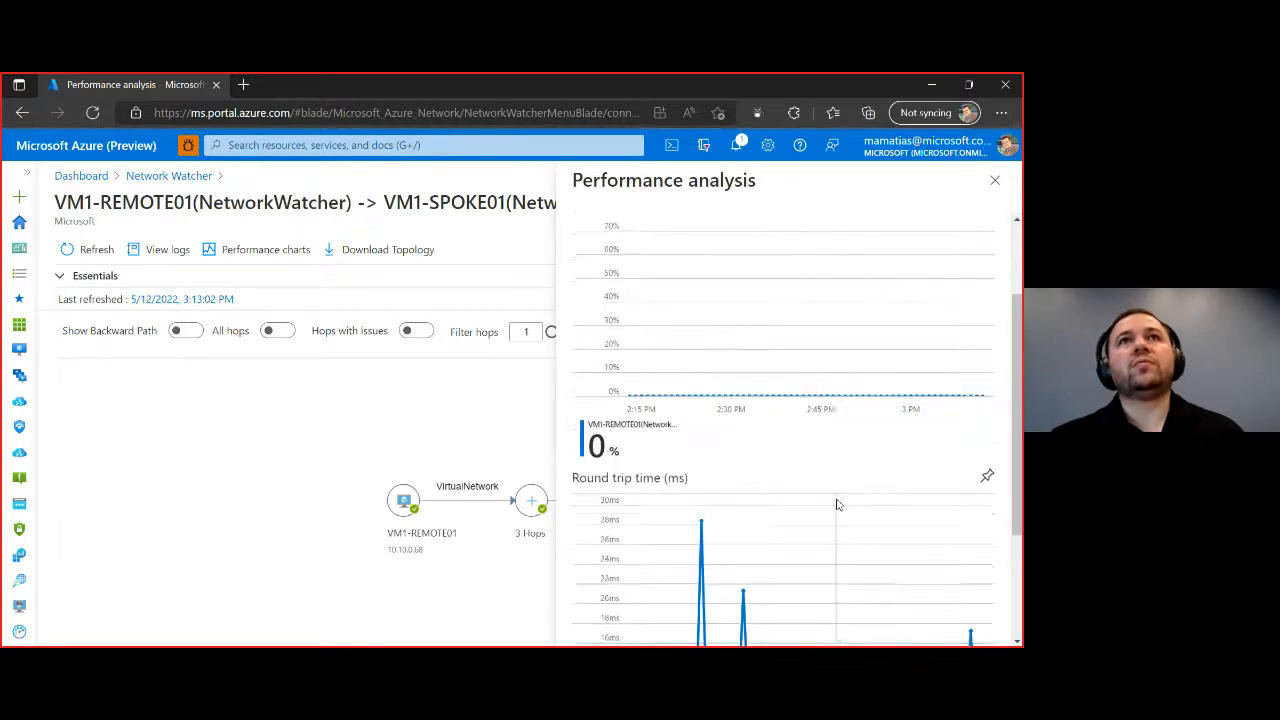
pyautogui.scroll(2, 838, 505)
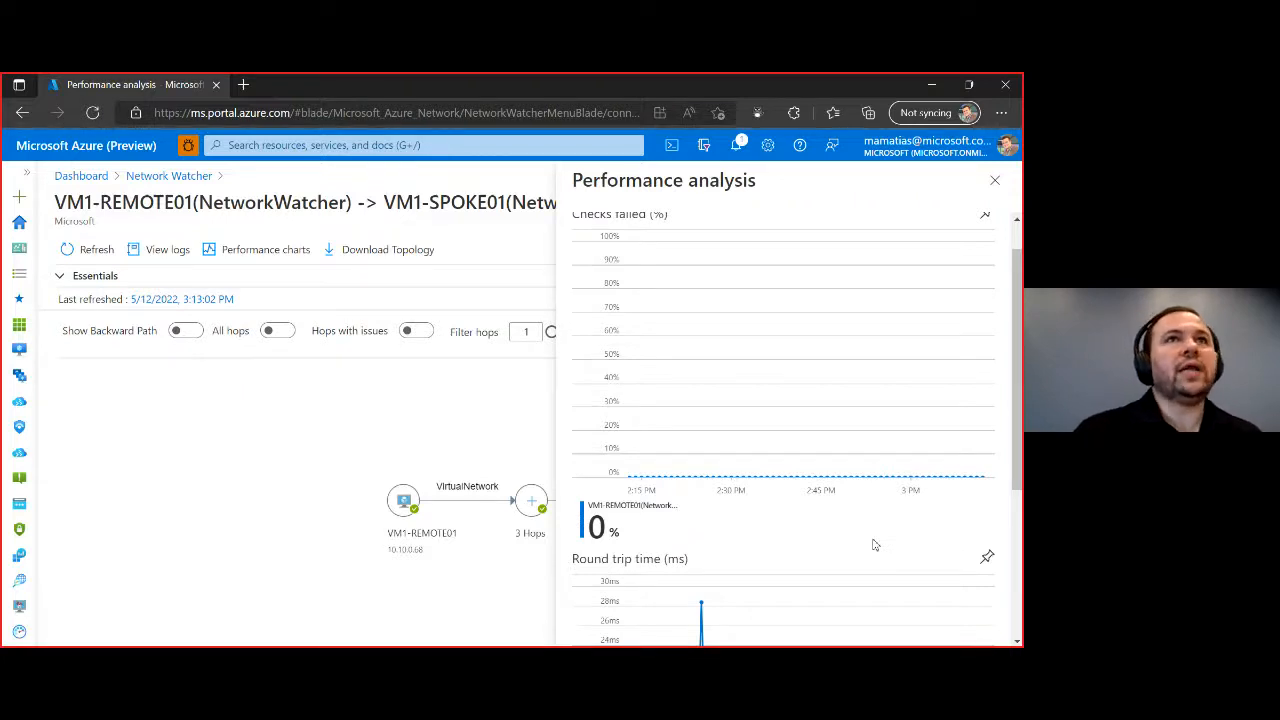
pyautogui.scroll(2, 808, 530)
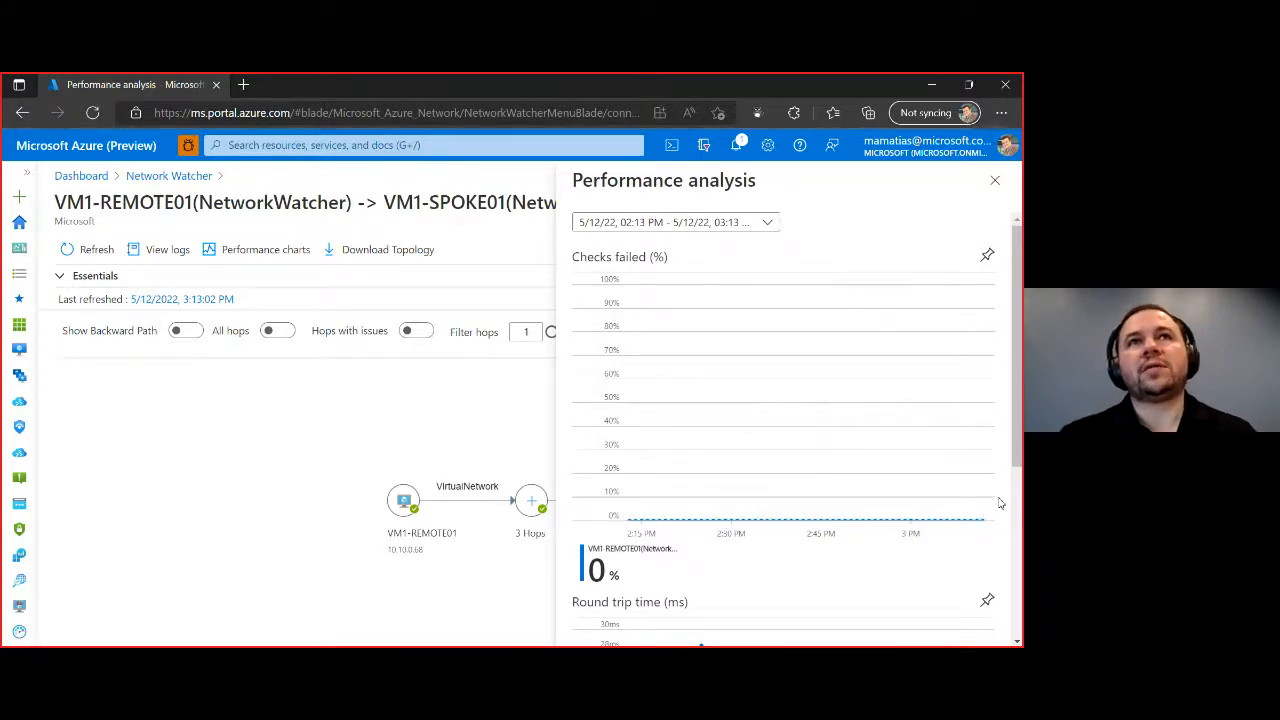
pyautogui.scroll(-3, 1000, 503)
pyautogui.scroll(3, 1000, 503)
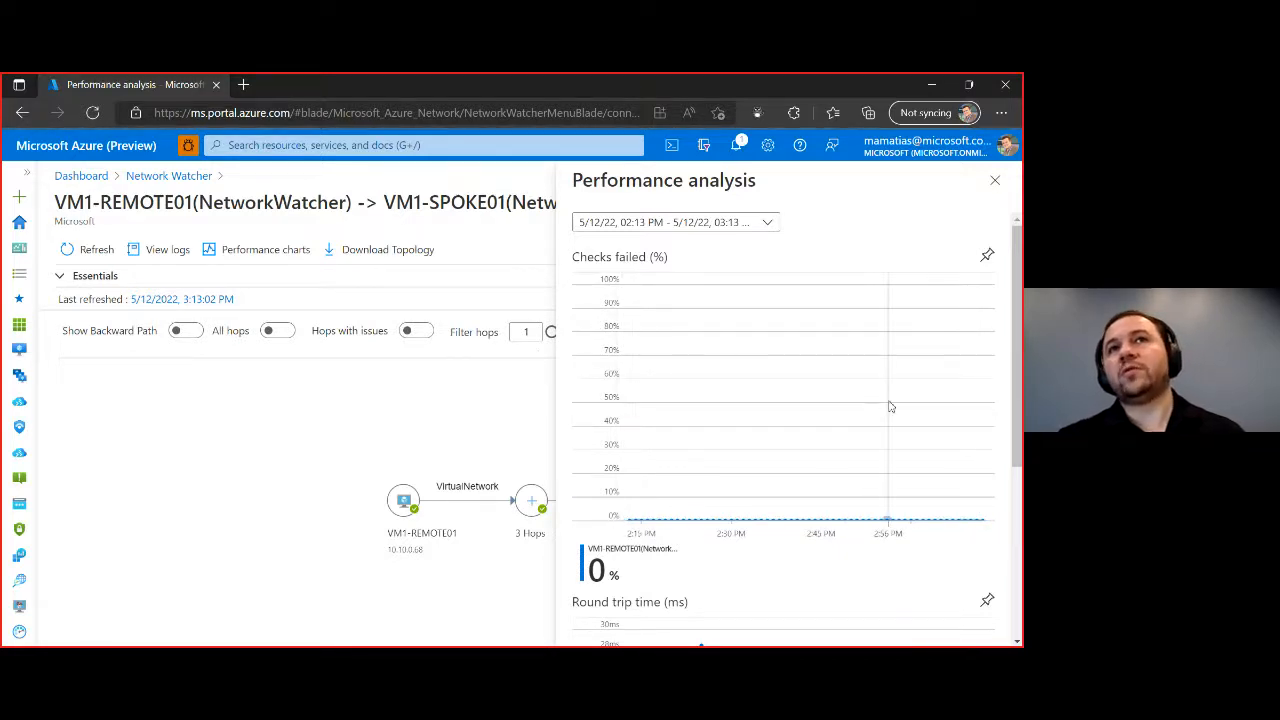
pyautogui.scroll(-3, 890, 406)
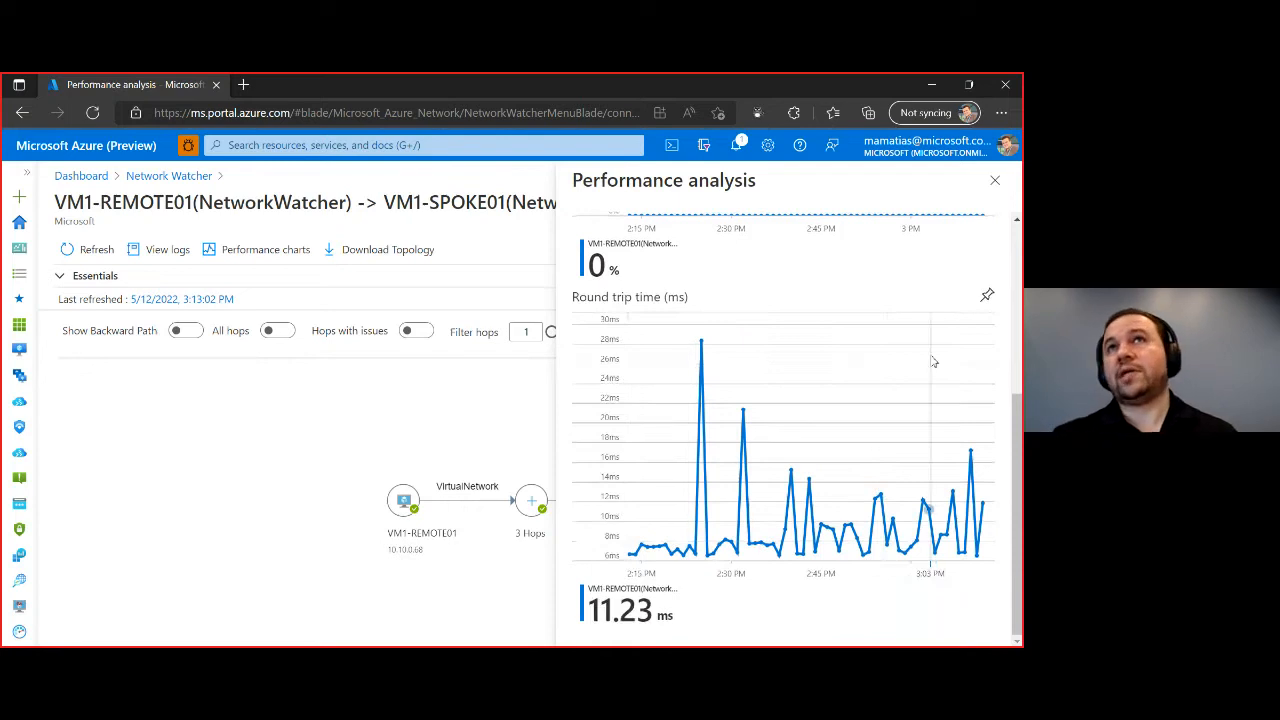
pyautogui.click(996, 182)
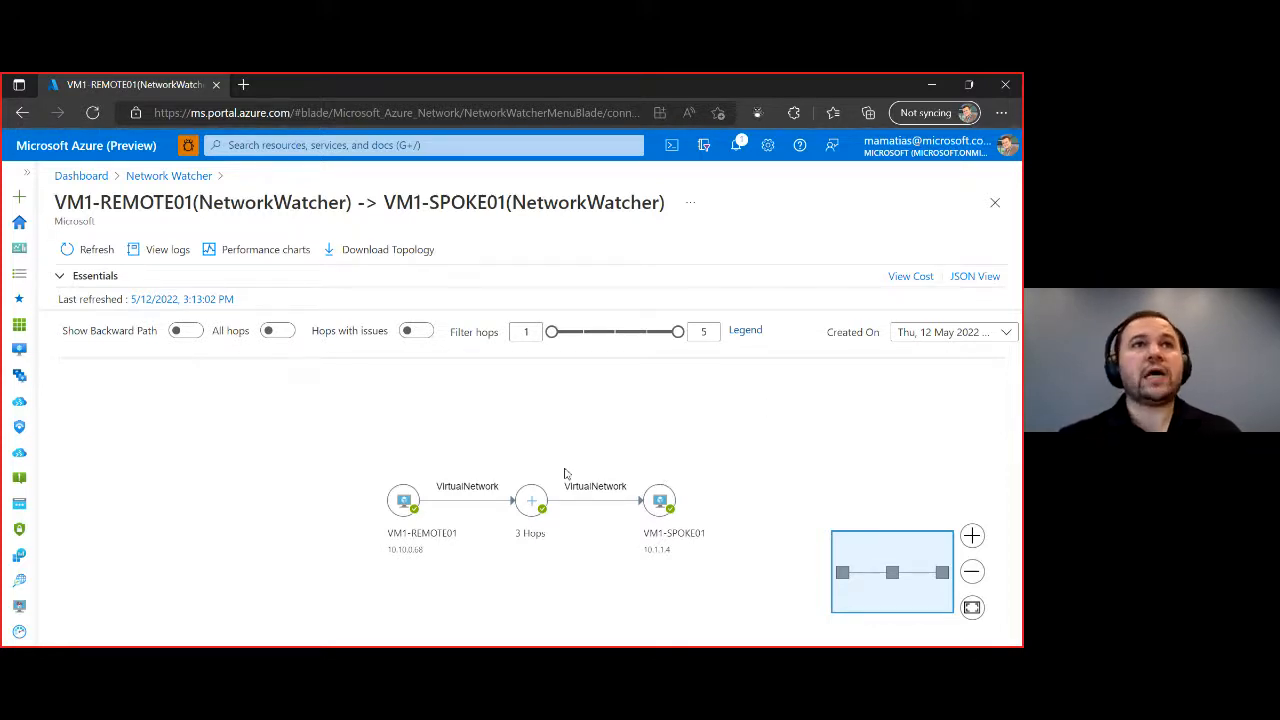
# Step: Show all hops between VM1-REMOTE01 and VM1-SPOKE01, and enlarge and reposition the path diagram so every hop is readable
pyautogui.click(523, 501)
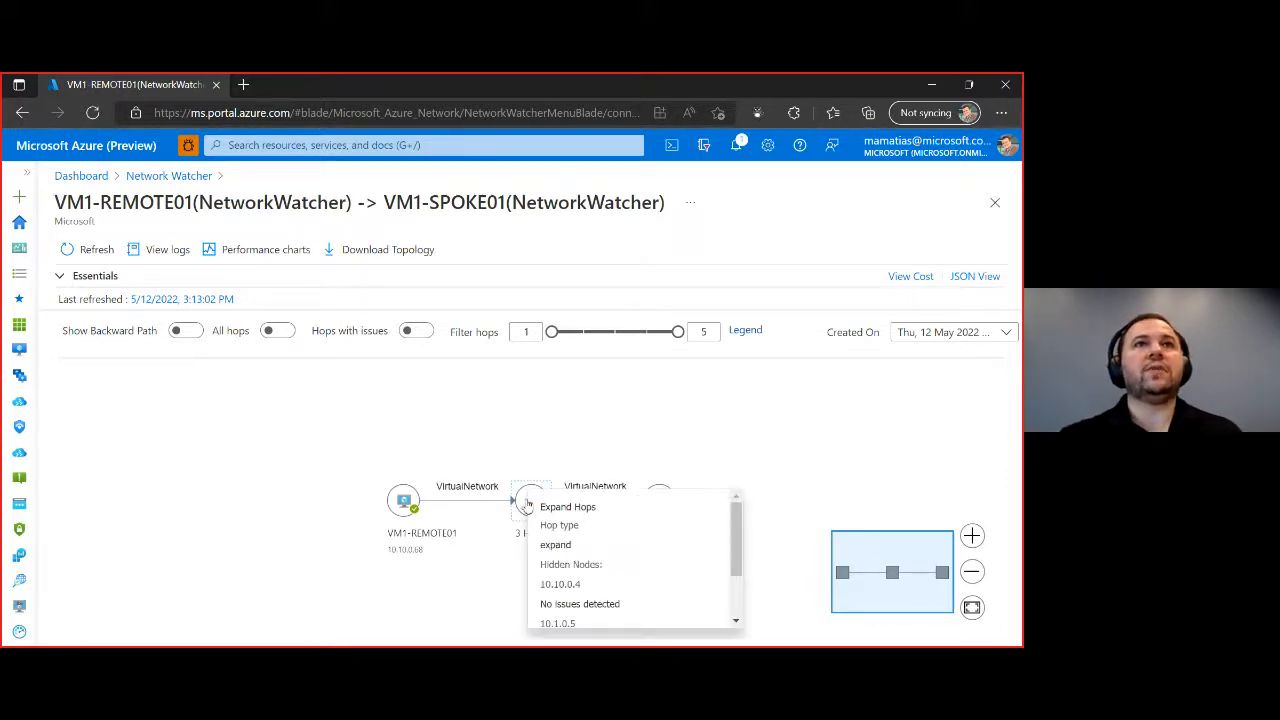
pyautogui.click(275, 334)
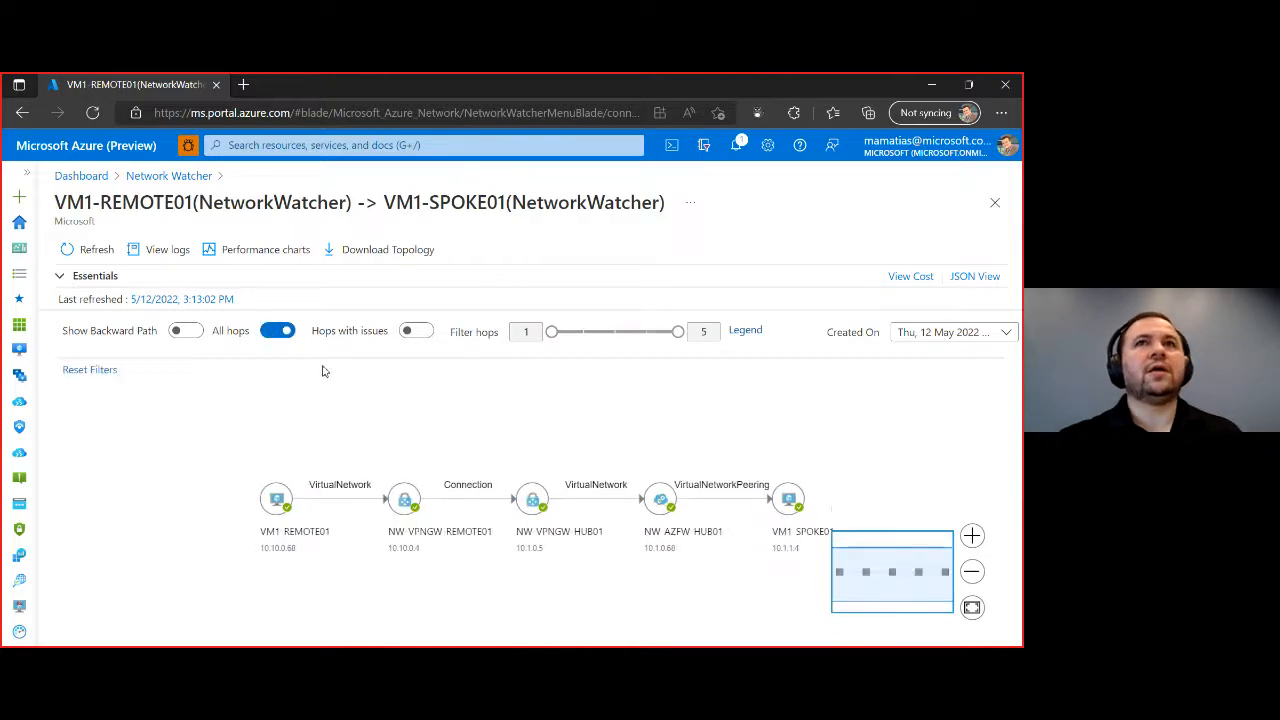
pyautogui.click(978, 538)
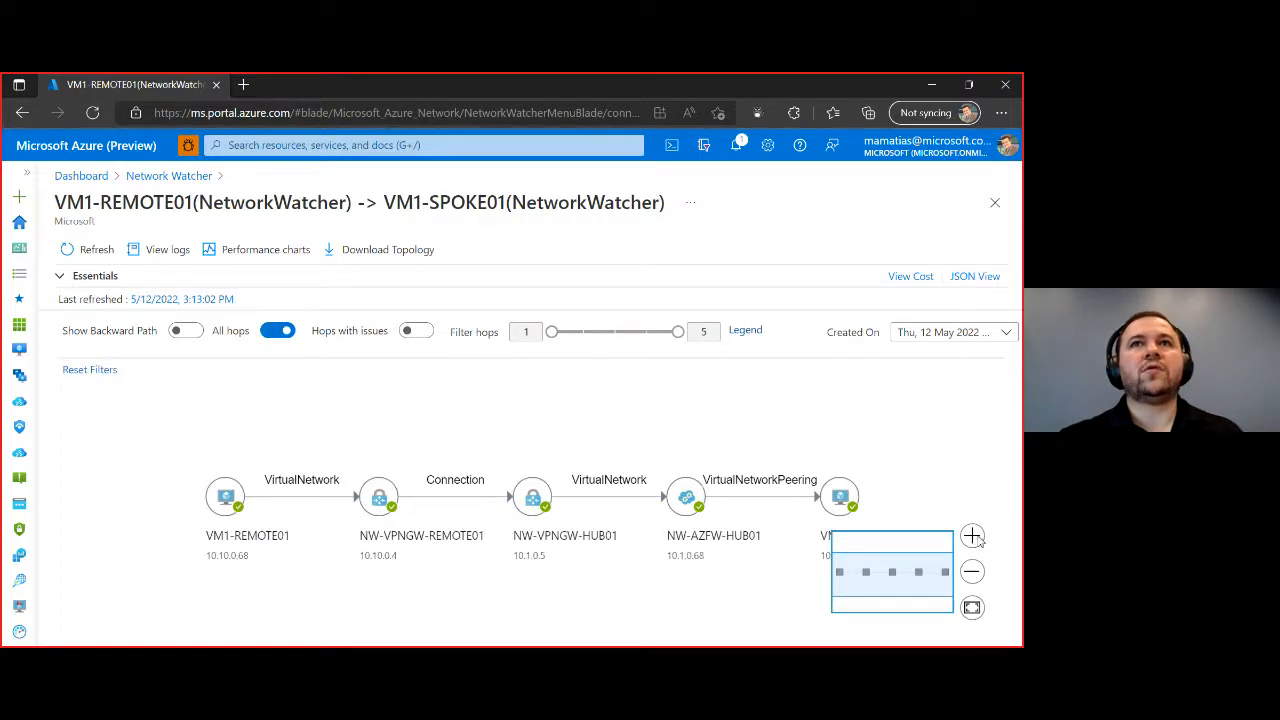
pyautogui.moveTo(936, 419); pyautogui.dragTo(281, 422)
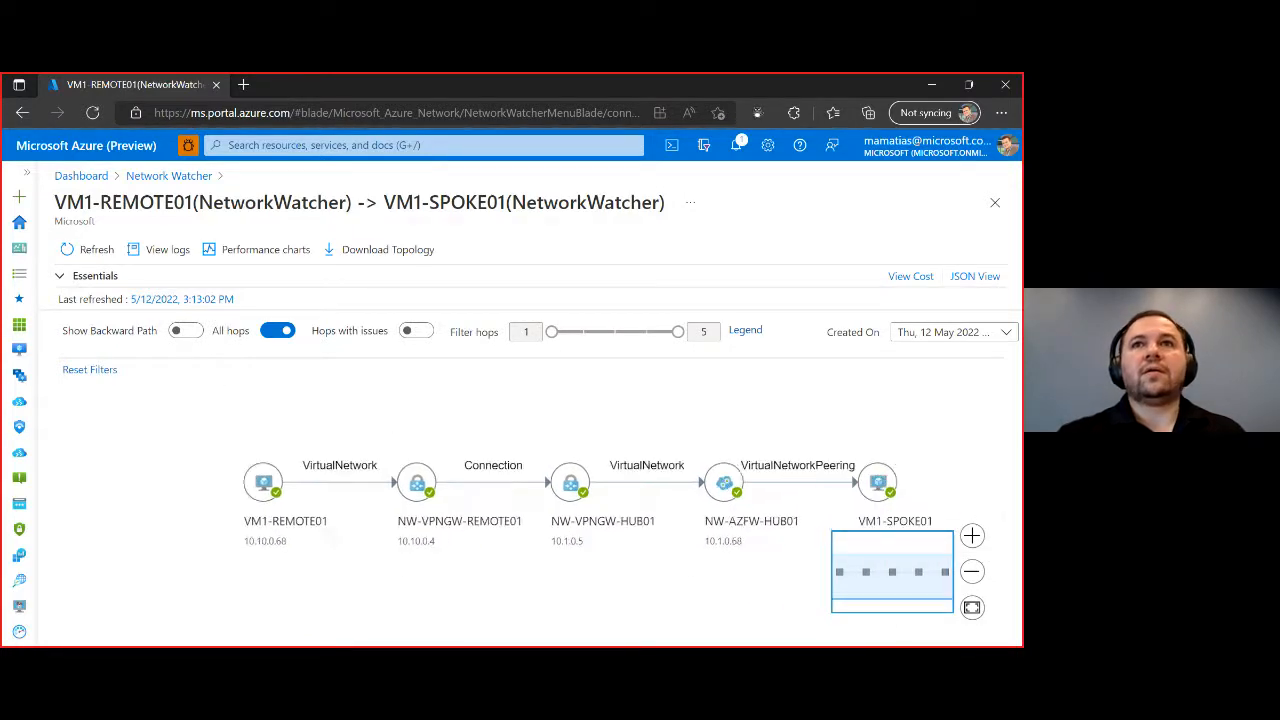
pyautogui.click(971, 608)
pyautogui.click(971, 537)
pyautogui.moveTo(829, 455); pyautogui.dragTo(809, 418)
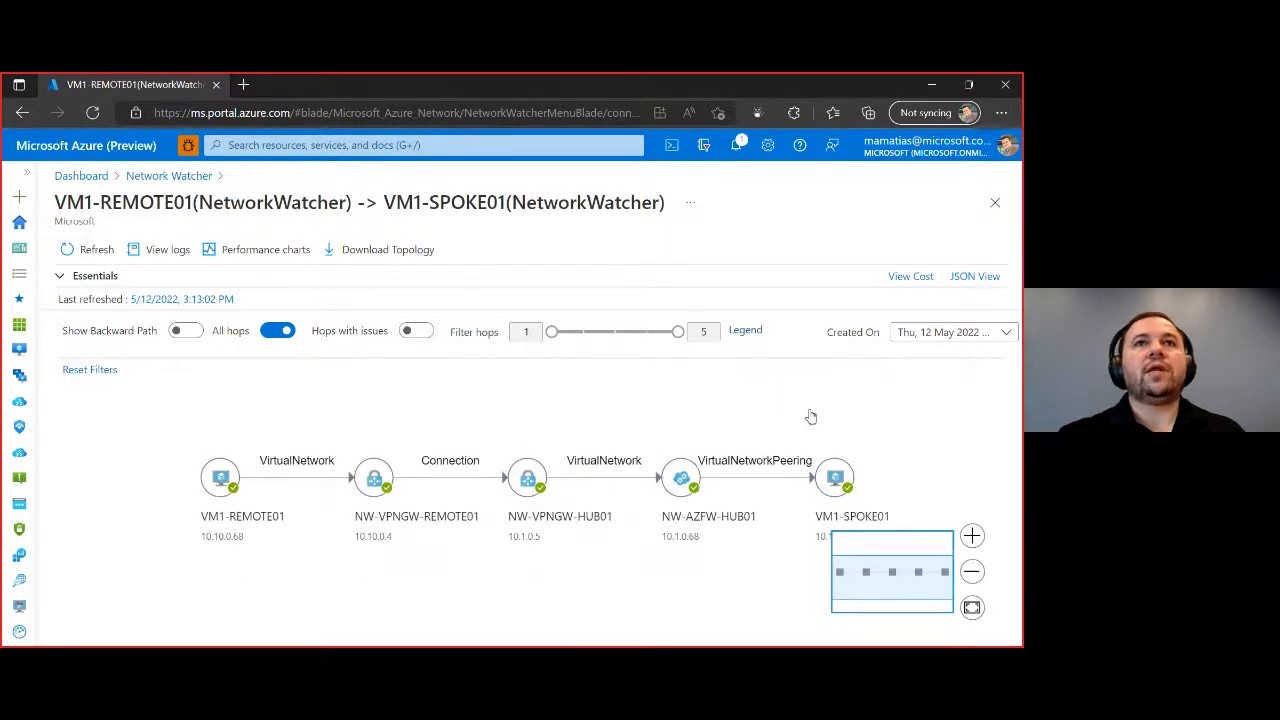
pyautogui.moveTo(782, 547); pyautogui.dragTo(779, 534)
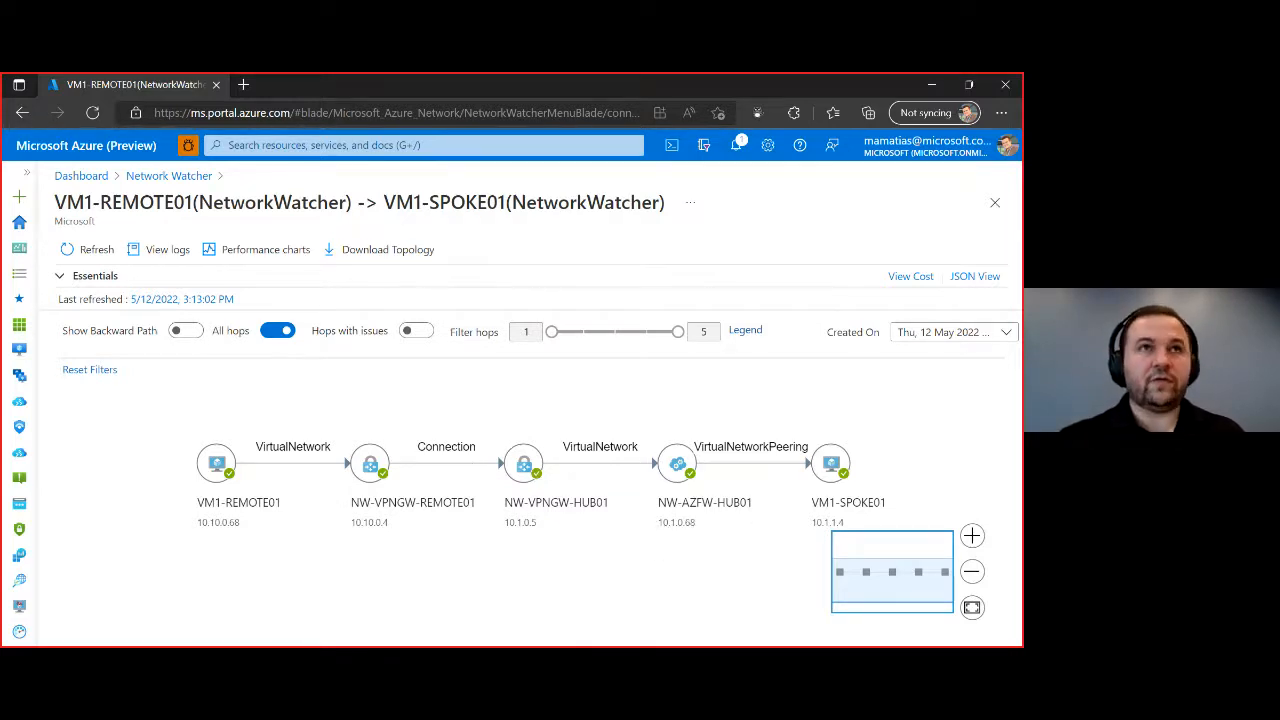
# Step: Compare the all-hops path with the Visio network diagram, and inspect the hop type and addresses of the VM1-REMOTE01 node
pyautogui.hotkey('alt', 'Tab')
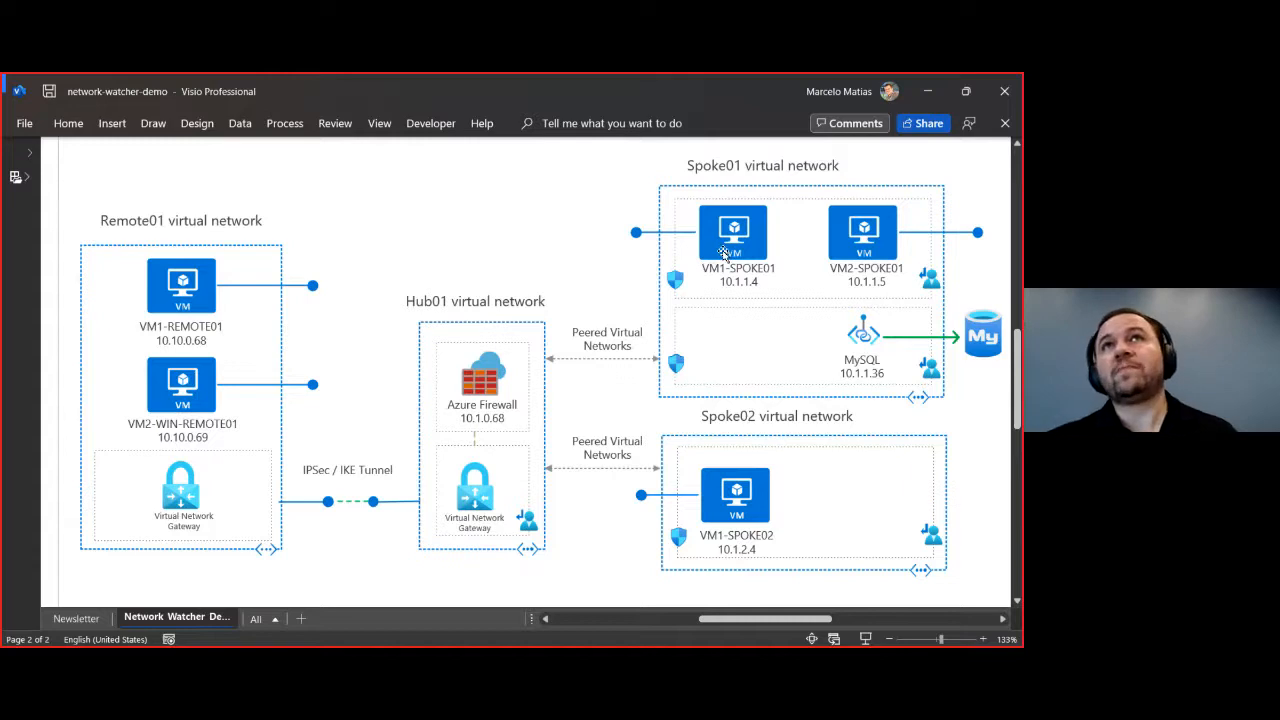
pyautogui.click(941, 92)
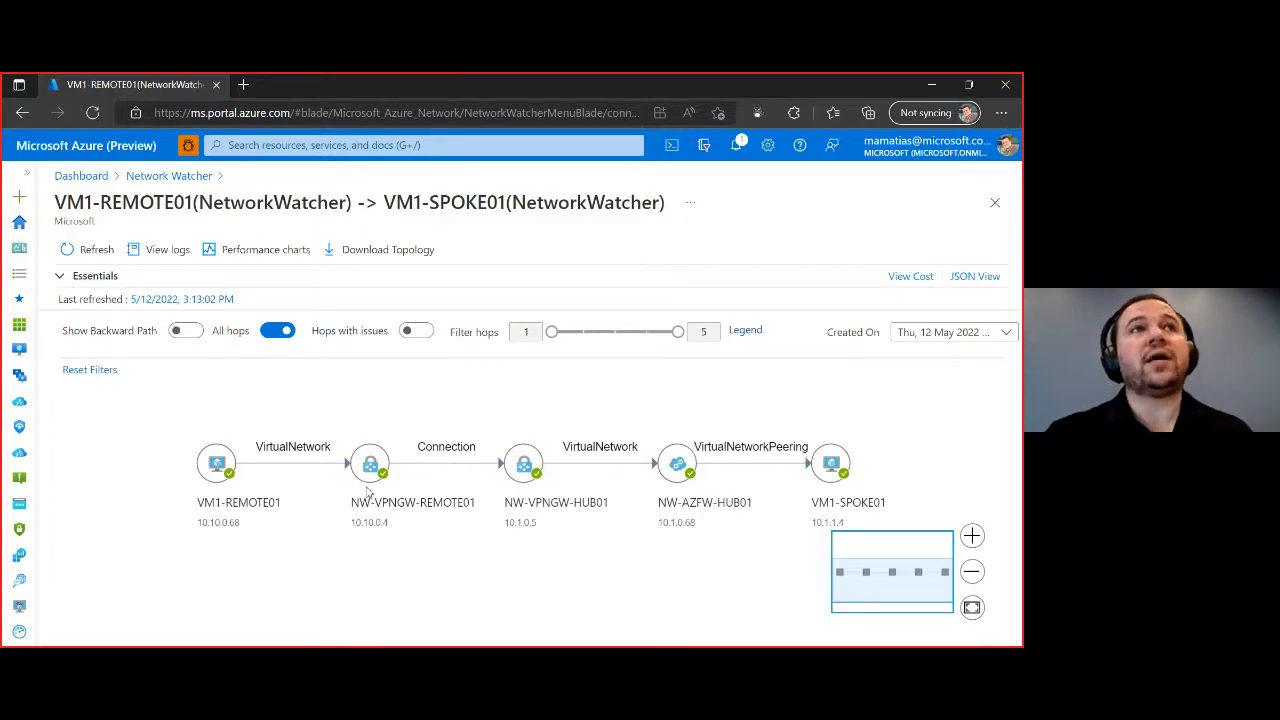
pyautogui.click(229, 478)
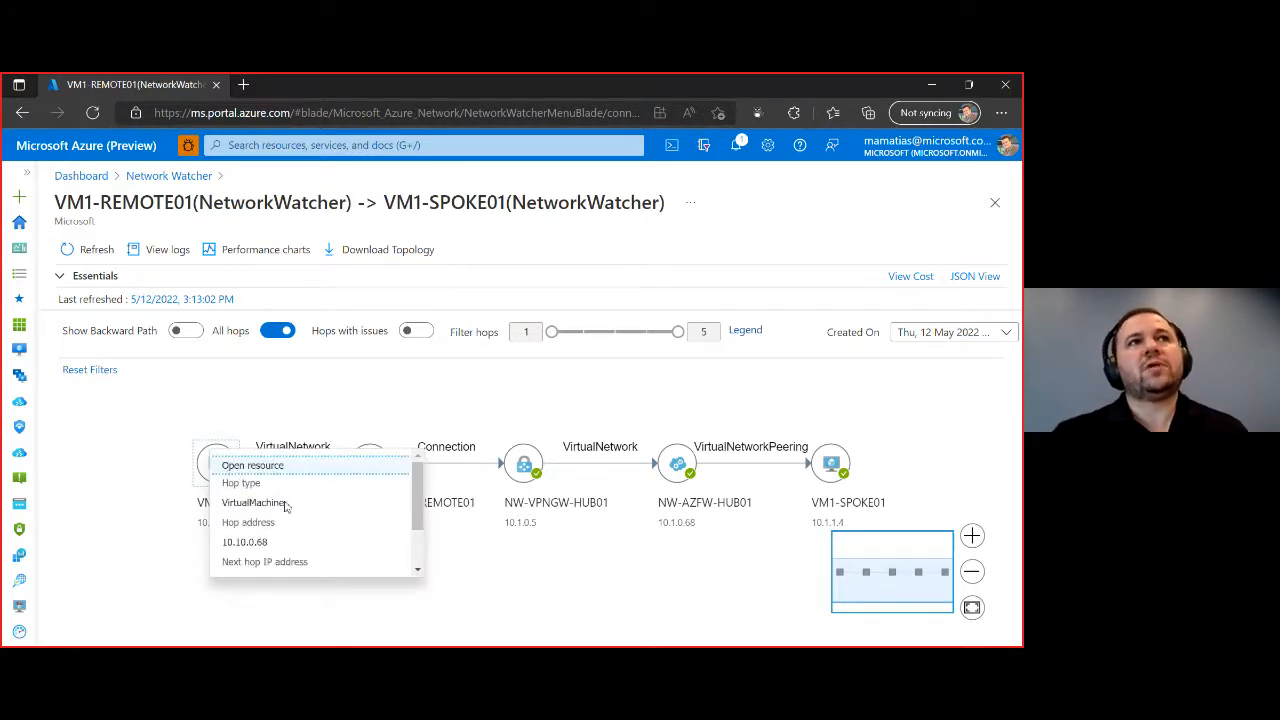
pyautogui.scroll(-3, 283, 510)
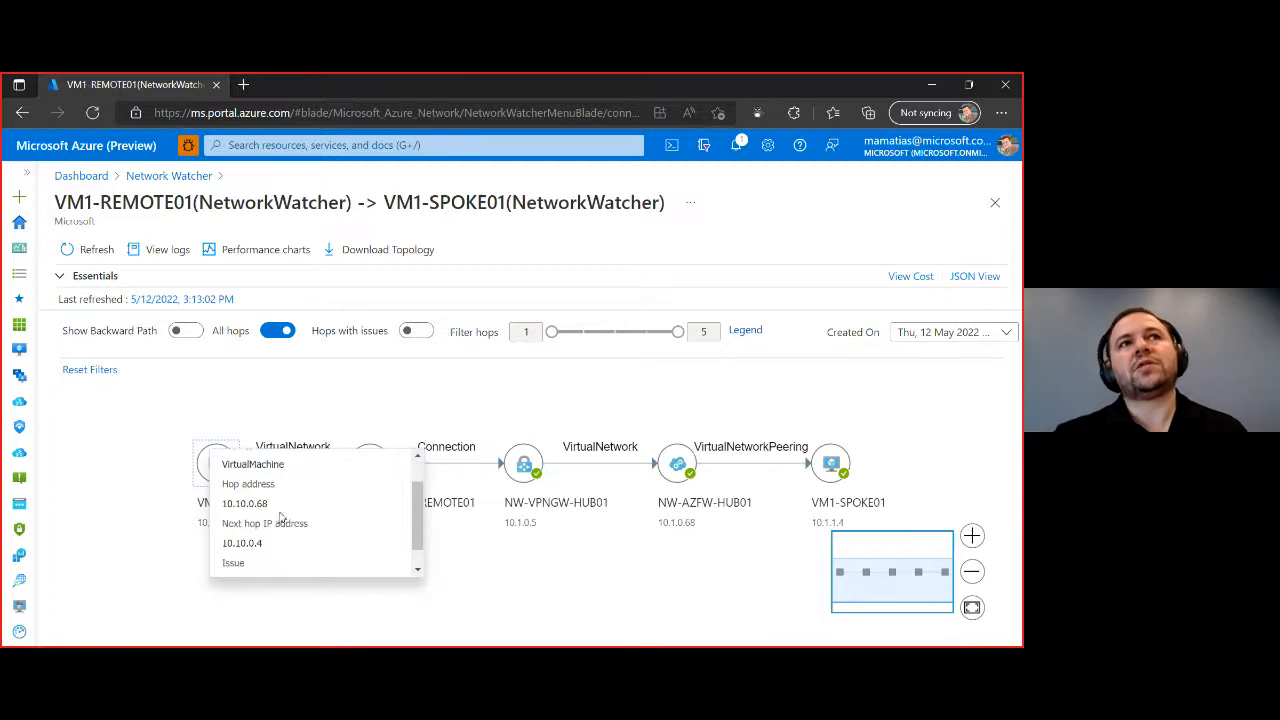
pyautogui.click(492, 573)
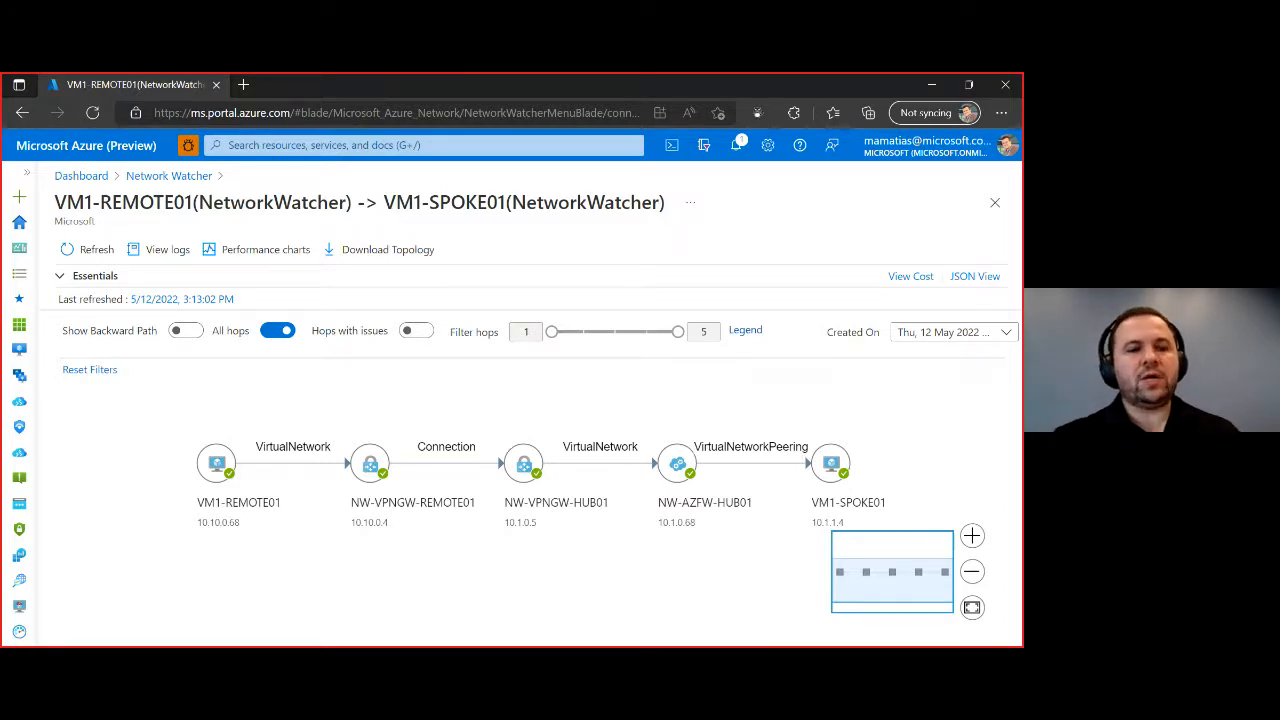
# Step: Check the Visio network diagram once more, and close the VM1-REMOTE01 to VM1-SPOKE01 path view in the portal
pyautogui.hotkey('alt', 'Tab')
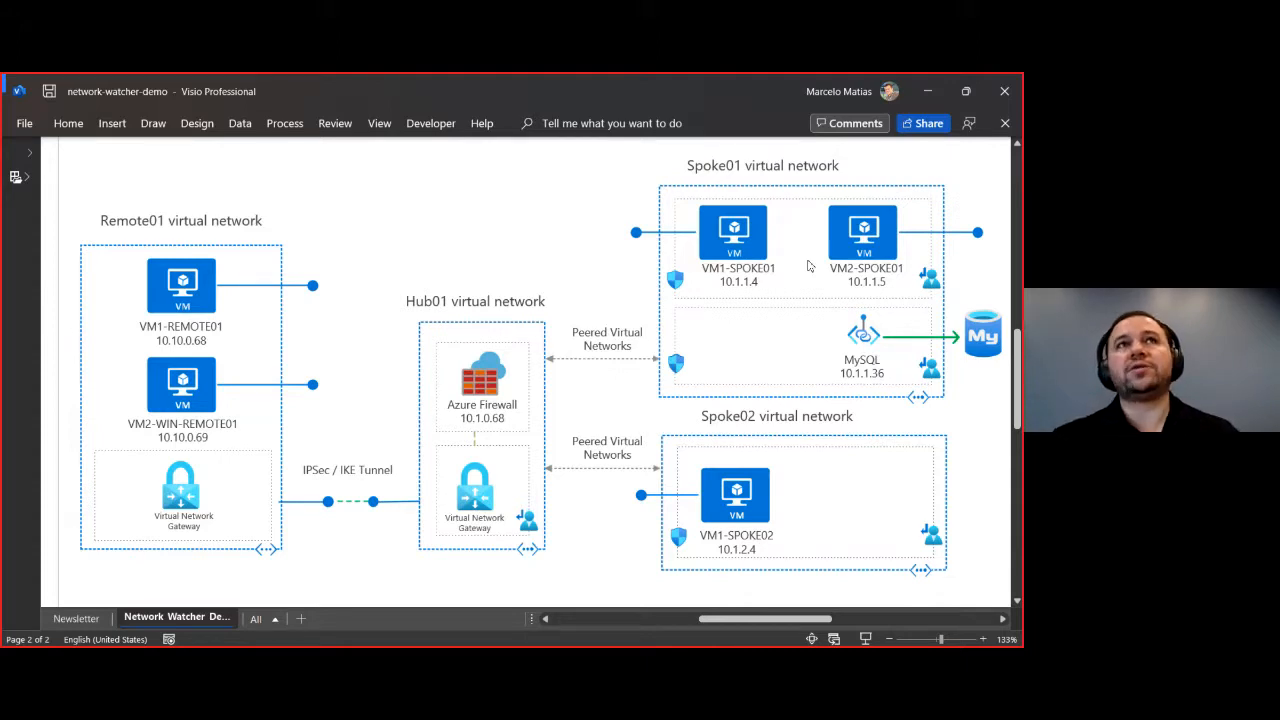
pyautogui.click(938, 100)
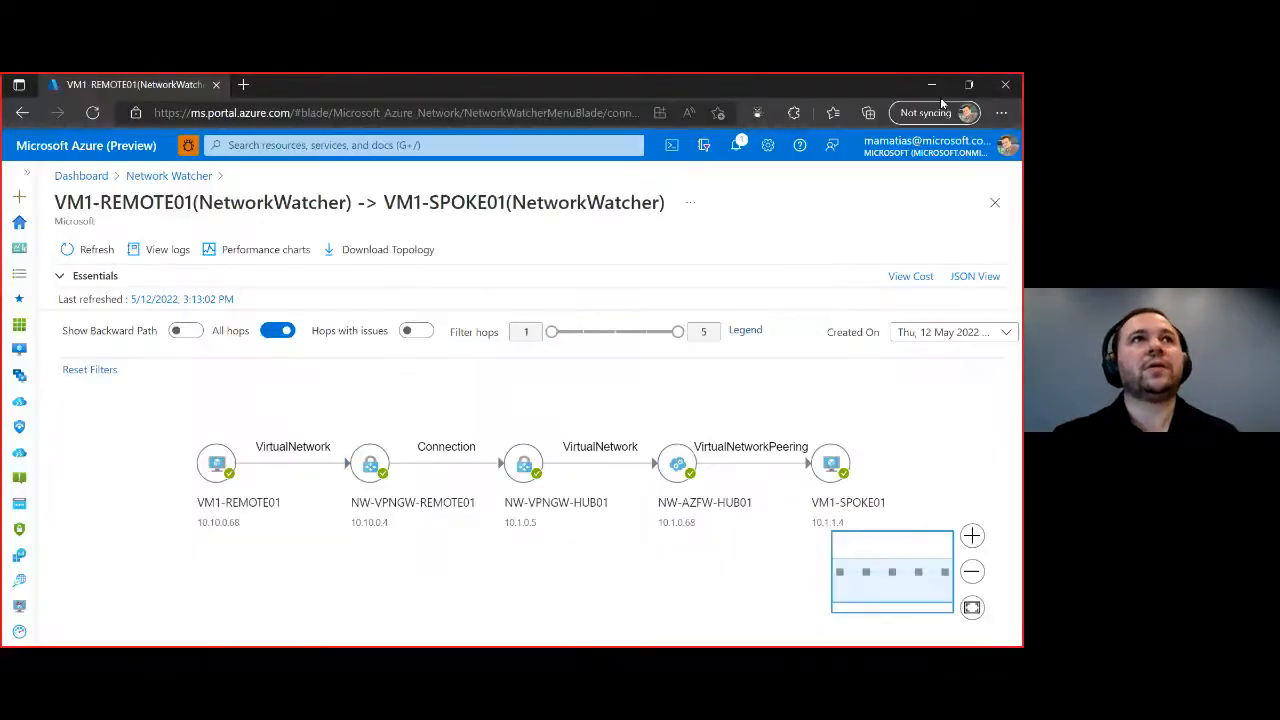
pyautogui.click(996, 204)
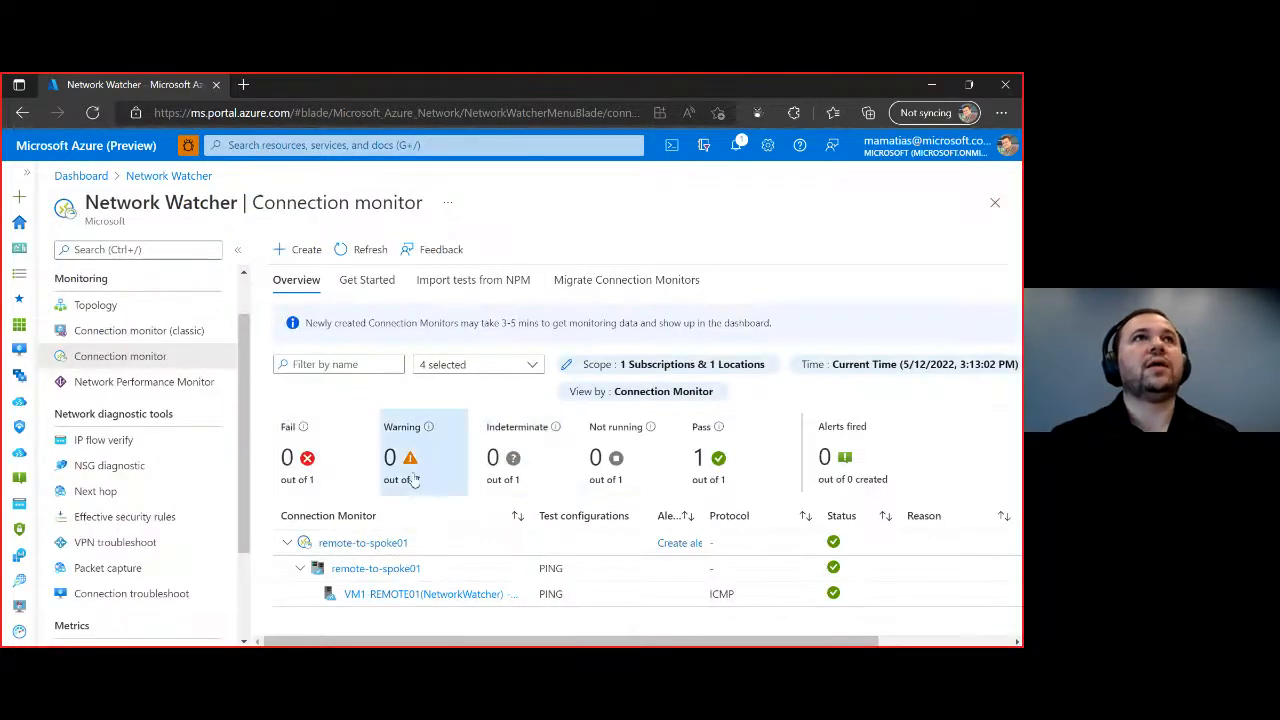
# Step: Start creating a new connection monitor and name it teste01, keeping the default subscription and the East US region
pyautogui.scroll(-1, 358, 311)
pyautogui.click(306, 250)
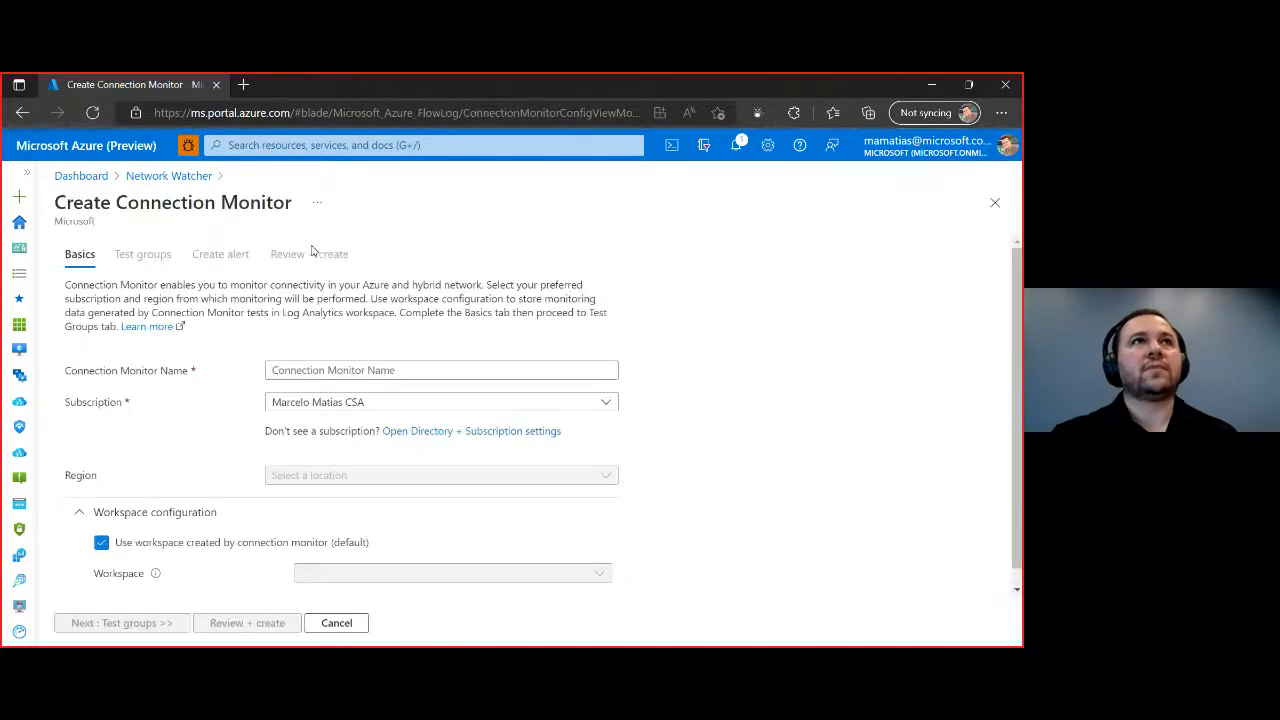
pyautogui.click(417, 371)
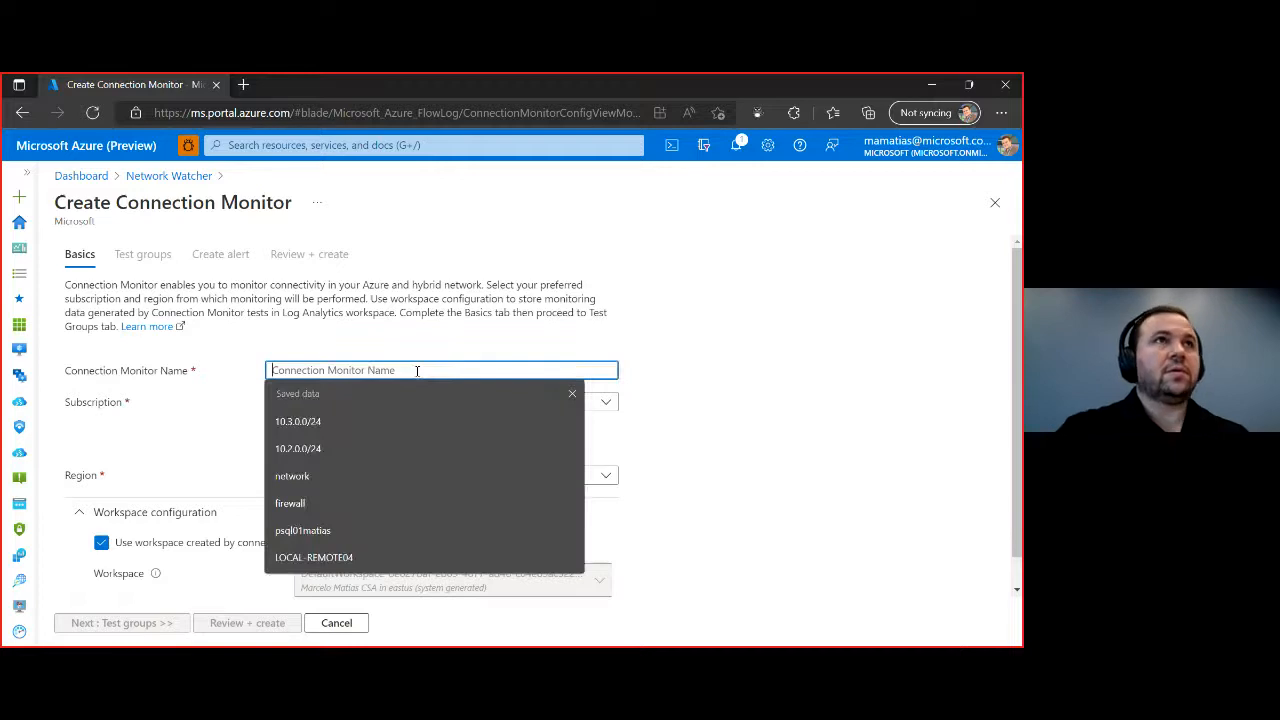
pyautogui.write('teste01')
pyautogui.click(660, 405)
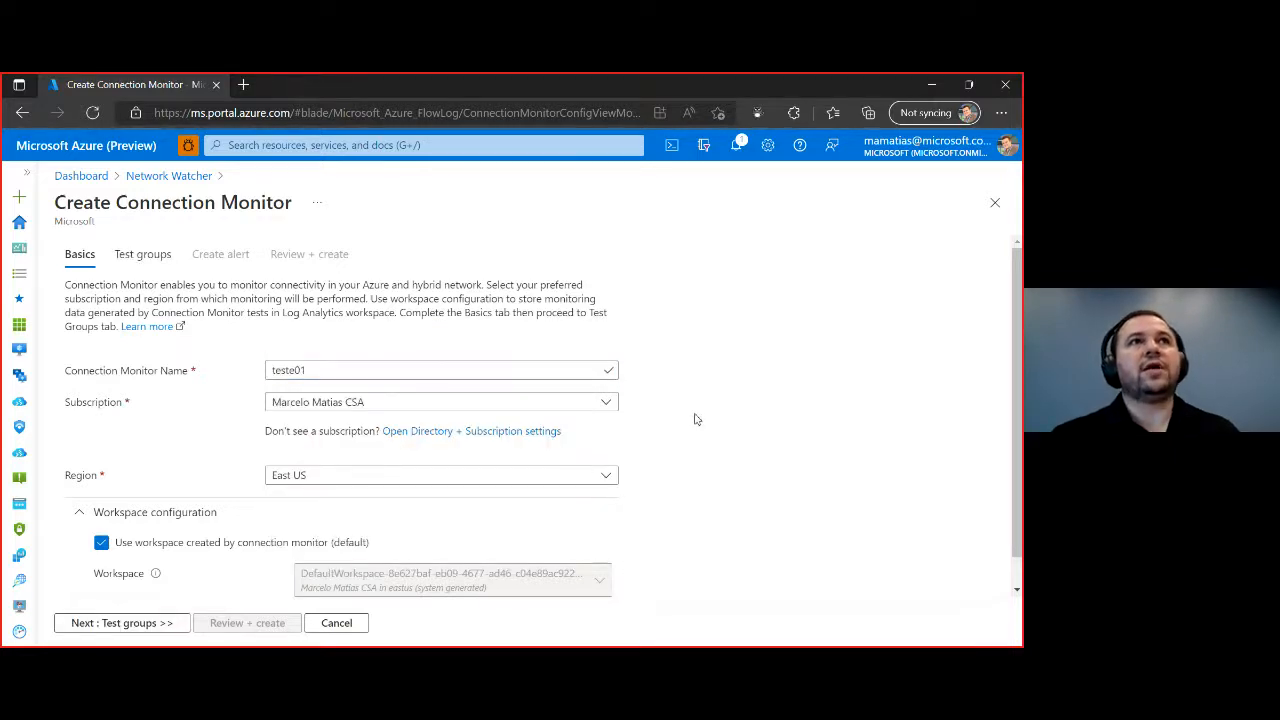
# Step: Turn off the default workspace created by connection monitor and select the nw-logs workspace in East US instead
pyautogui.scroll(-1, 694, 417)
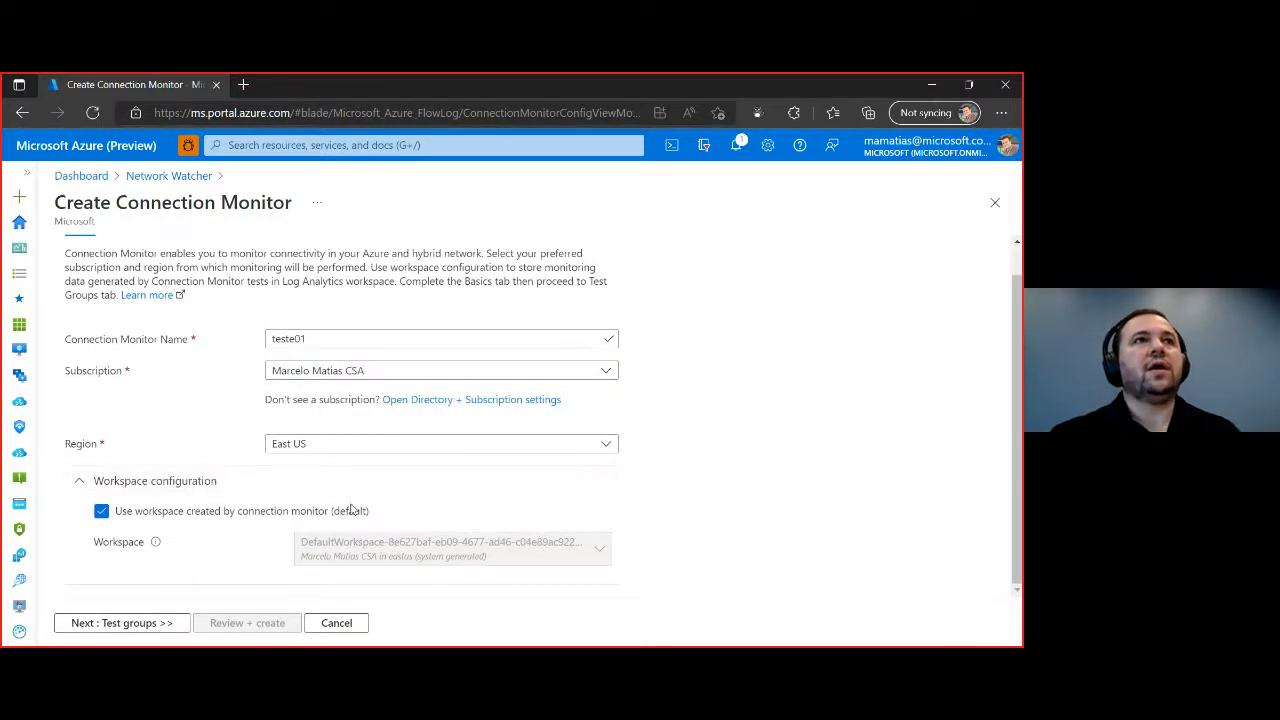
pyautogui.click(166, 512)
pyautogui.scroll(-2, 383, 544)
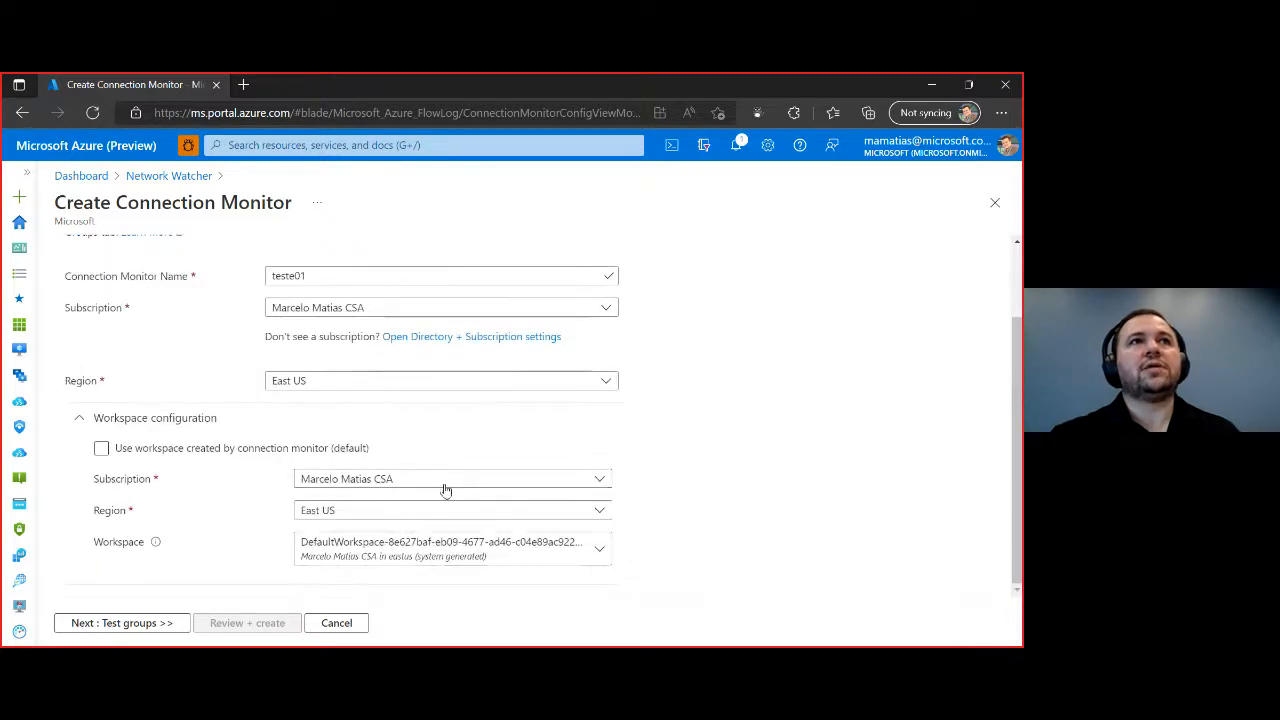
pyautogui.click(521, 510)
pyautogui.click(521, 510)
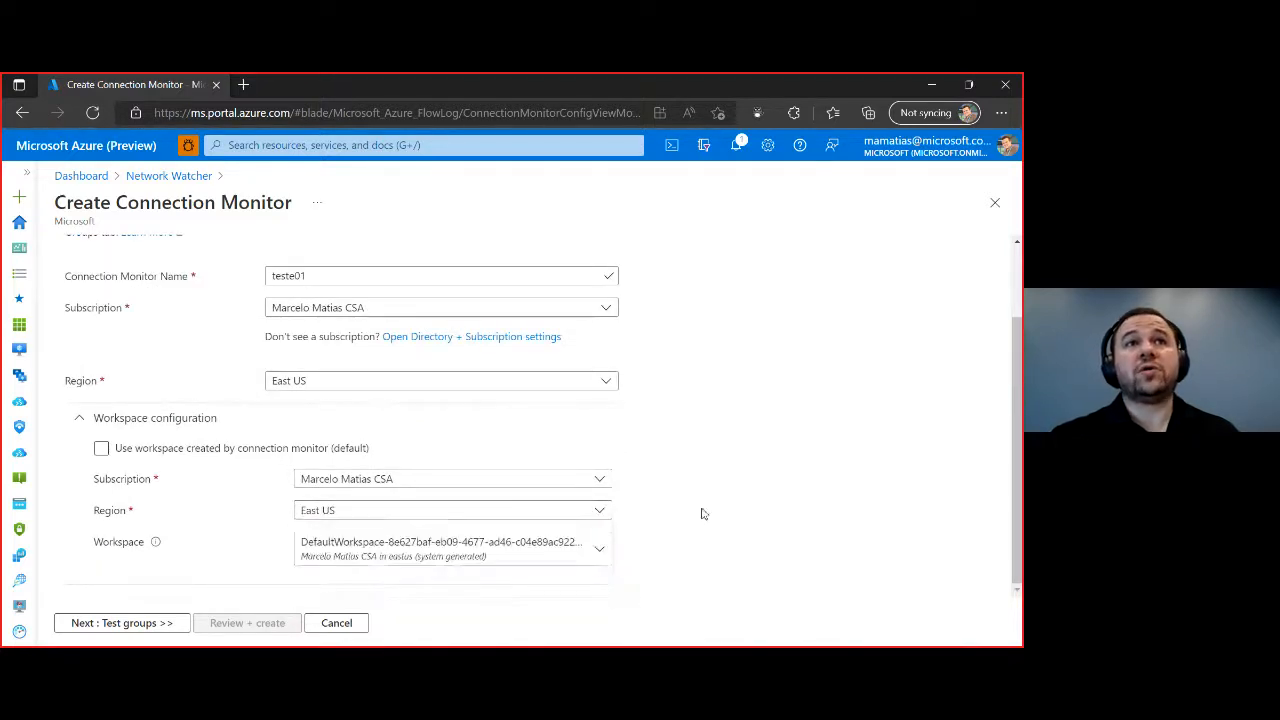
pyautogui.click(570, 552)
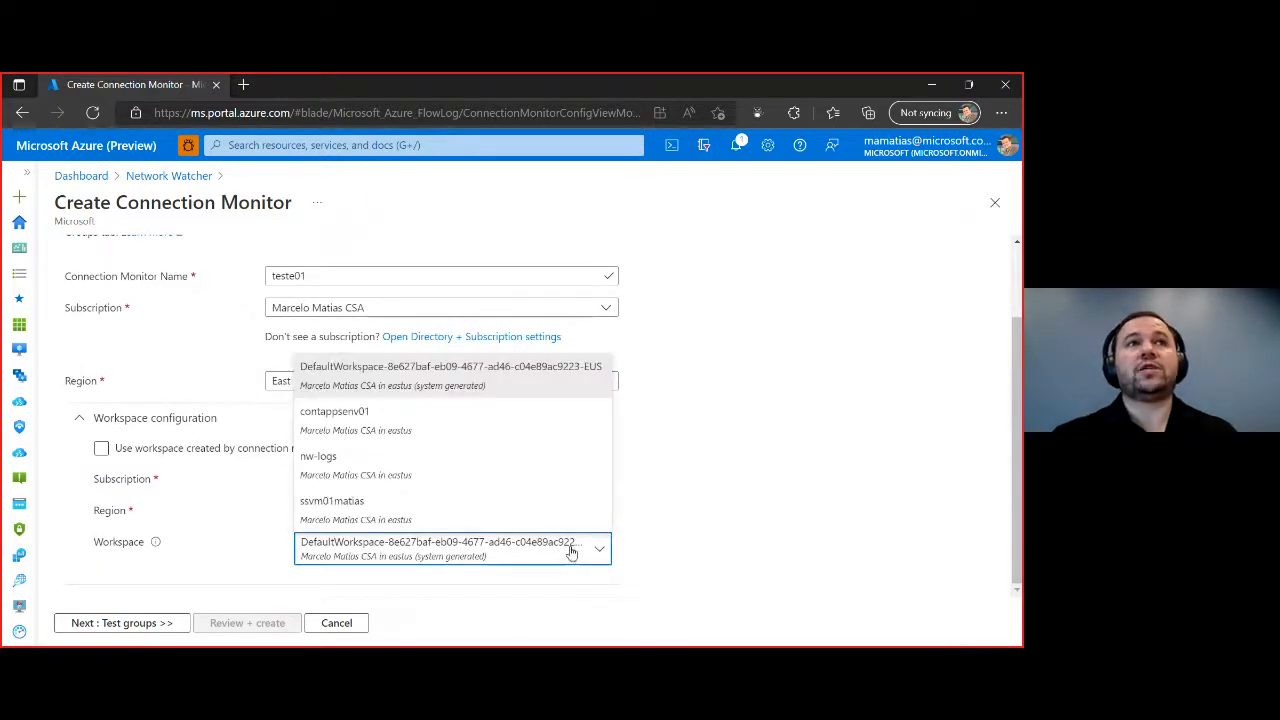
pyautogui.click(536, 472)
pyautogui.click(803, 435)
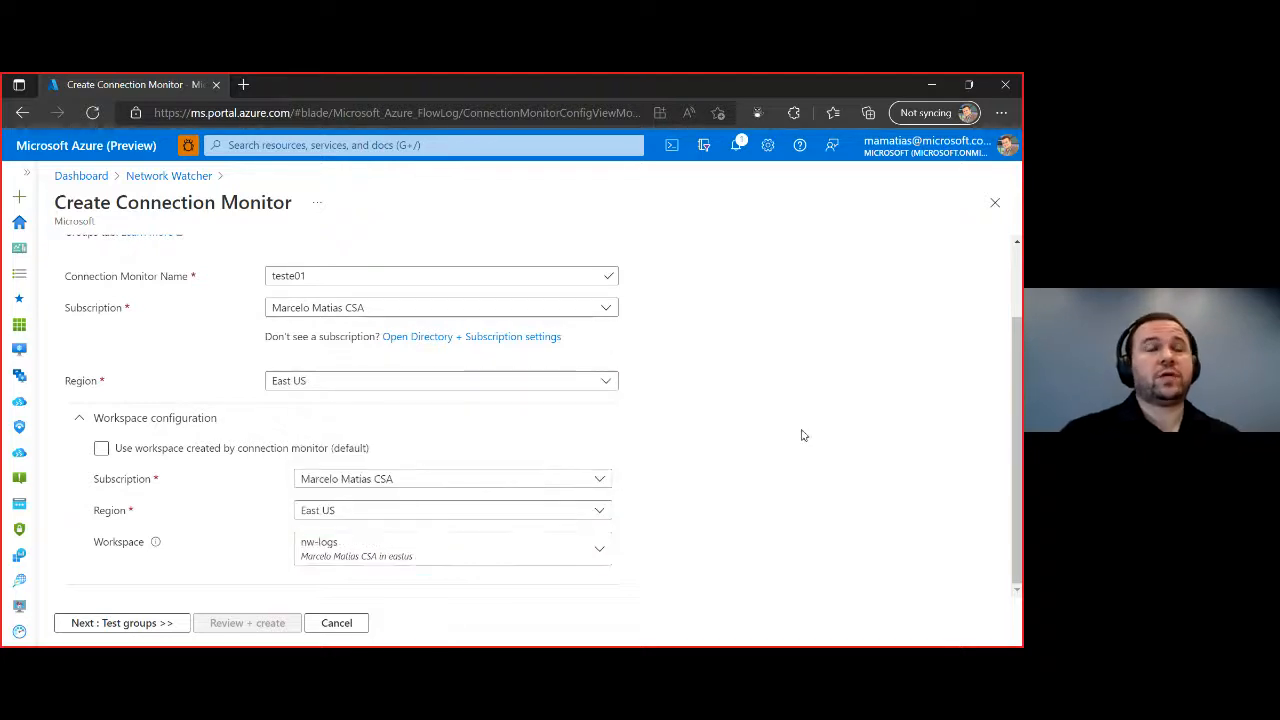
# Step: Proceed to the test group details of the teste01 monitor and name the test group teste
pyautogui.scroll(5, 806, 458)
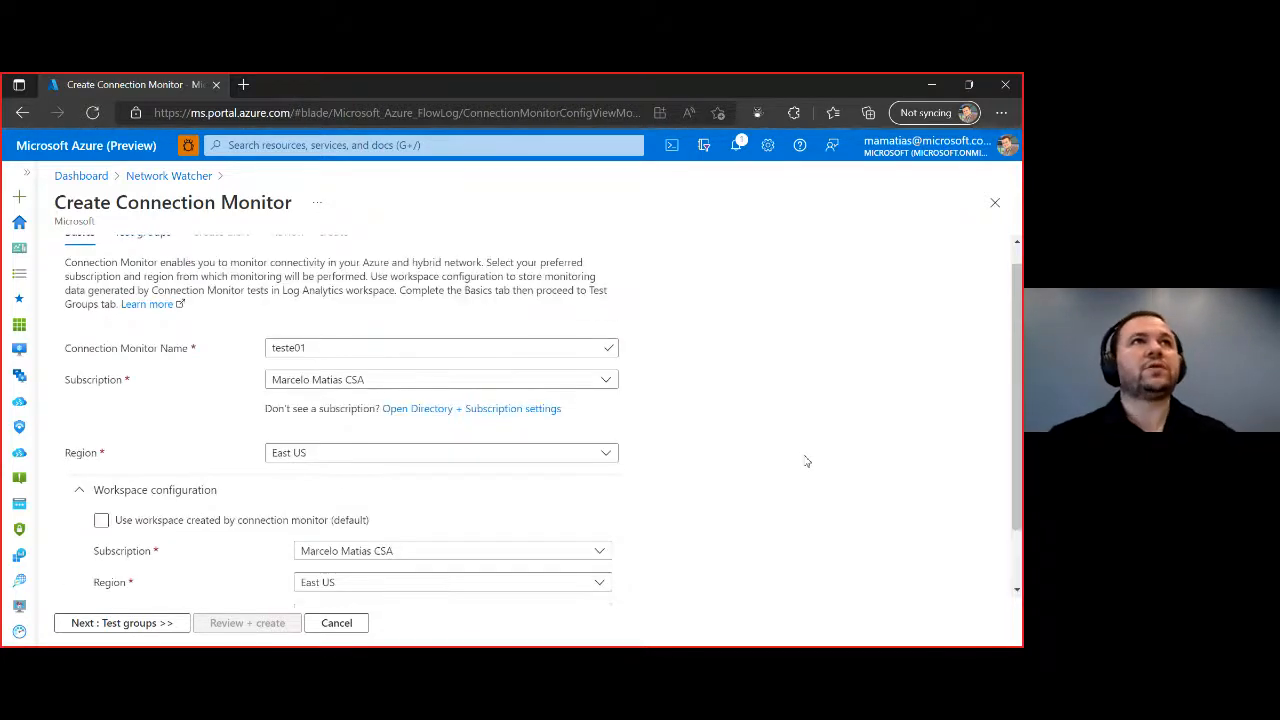
pyautogui.click(144, 257)
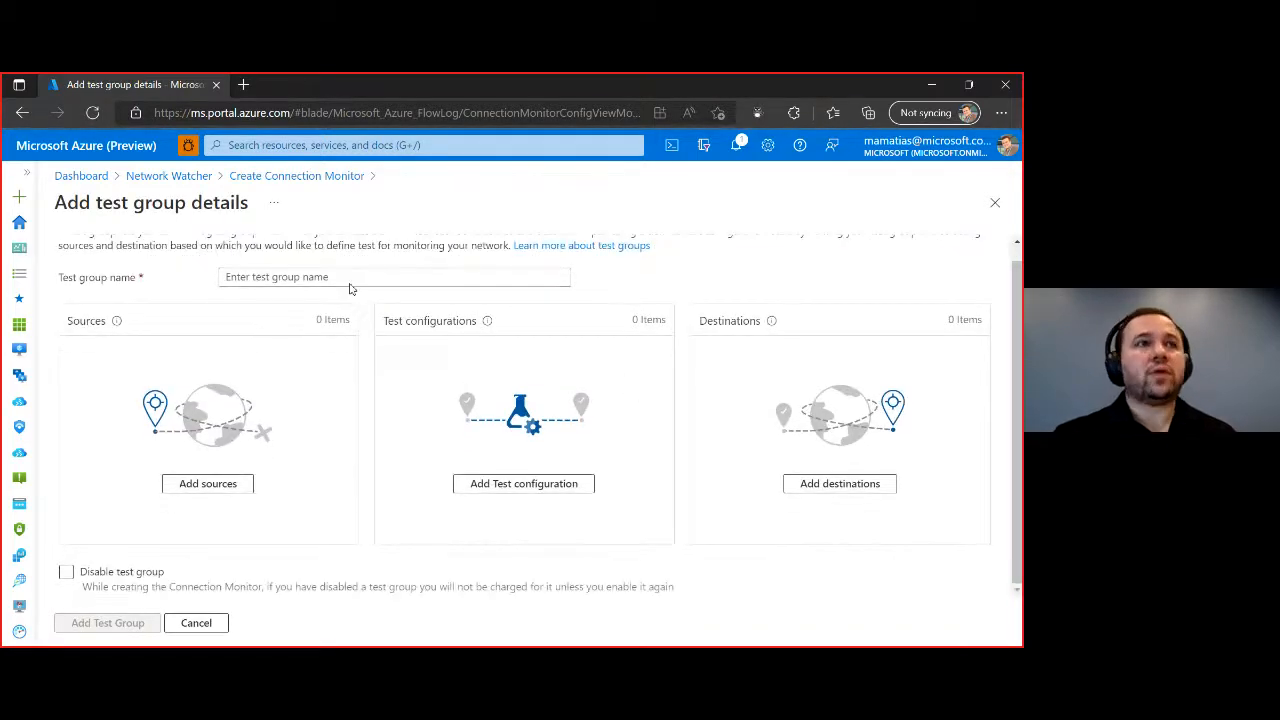
pyautogui.click(350, 278)
pyautogui.write('teste')
# Step: Review the Azure and non-Azure endpoints offered as sources for the test group, and close the source selection without adding any
pyautogui.click(208, 484)
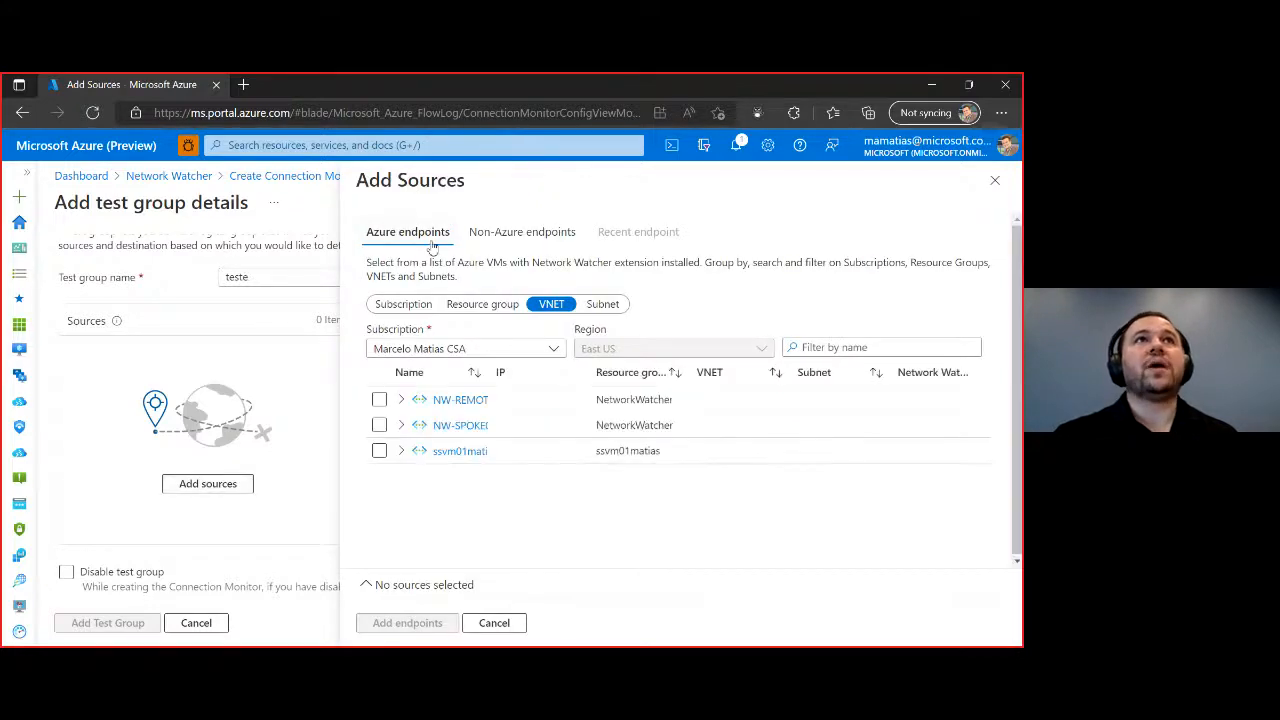
pyautogui.click(511, 235)
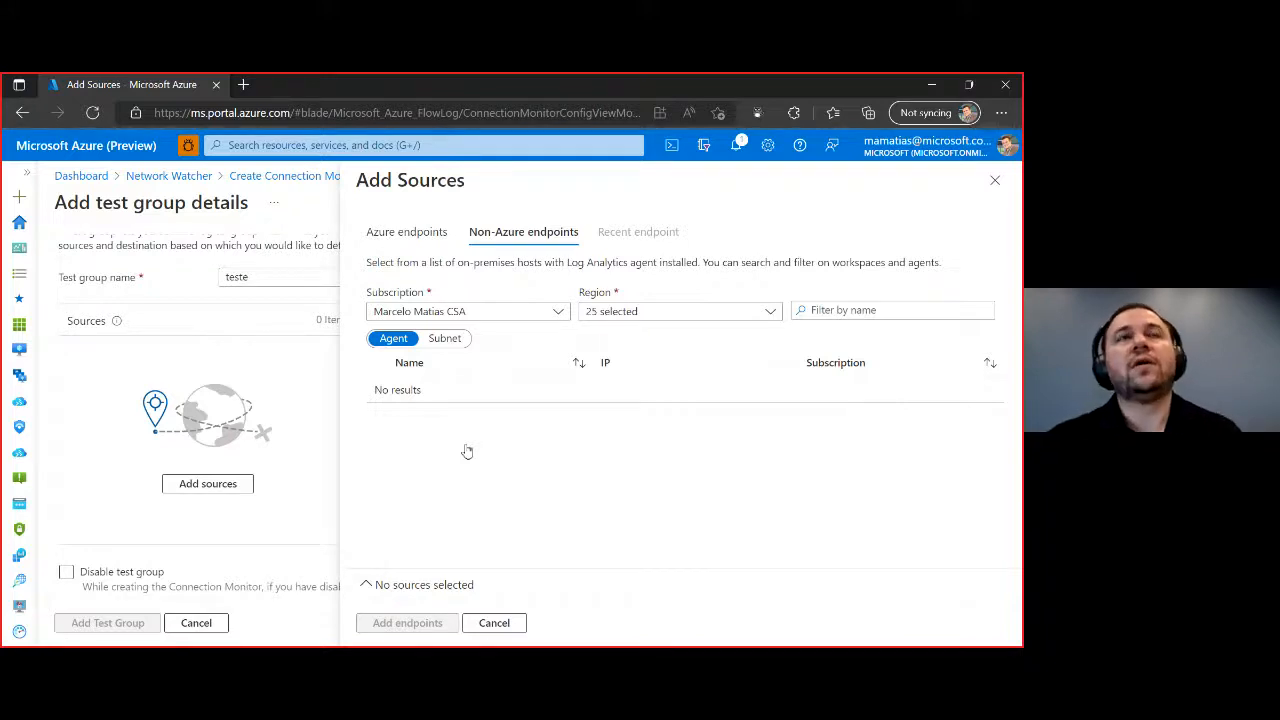
pyautogui.click(410, 232)
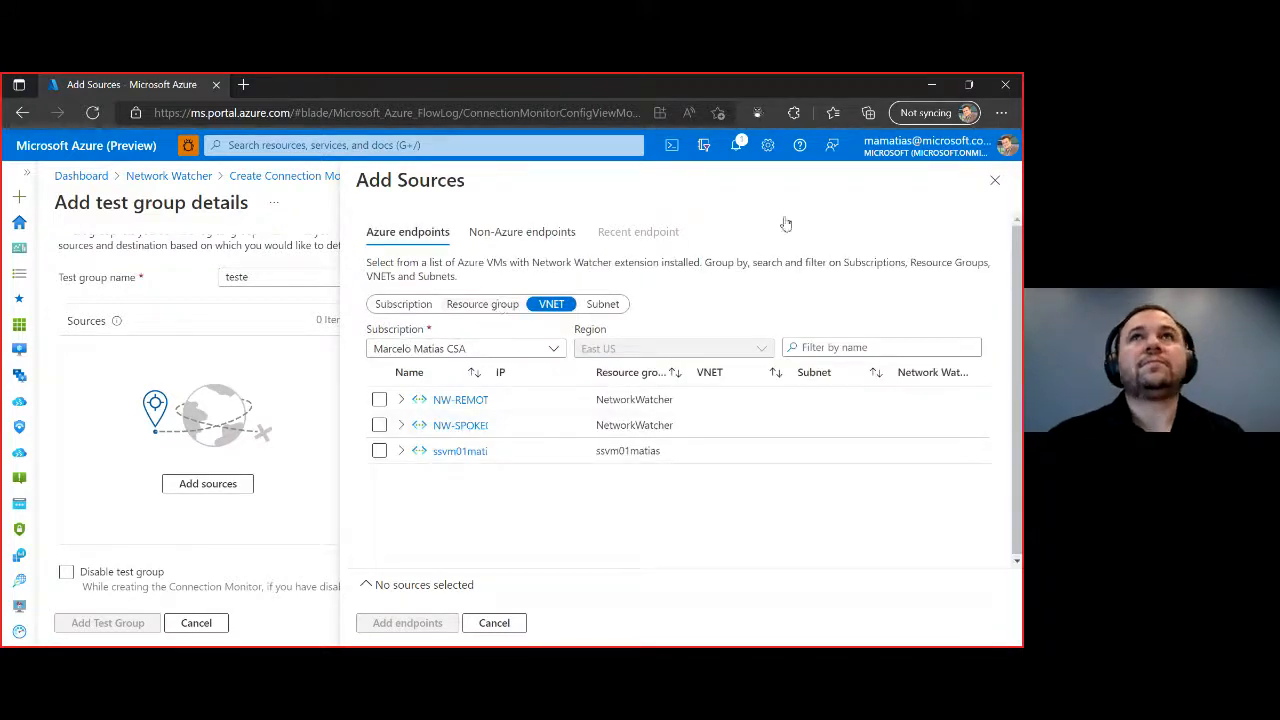
pyautogui.click(995, 180)
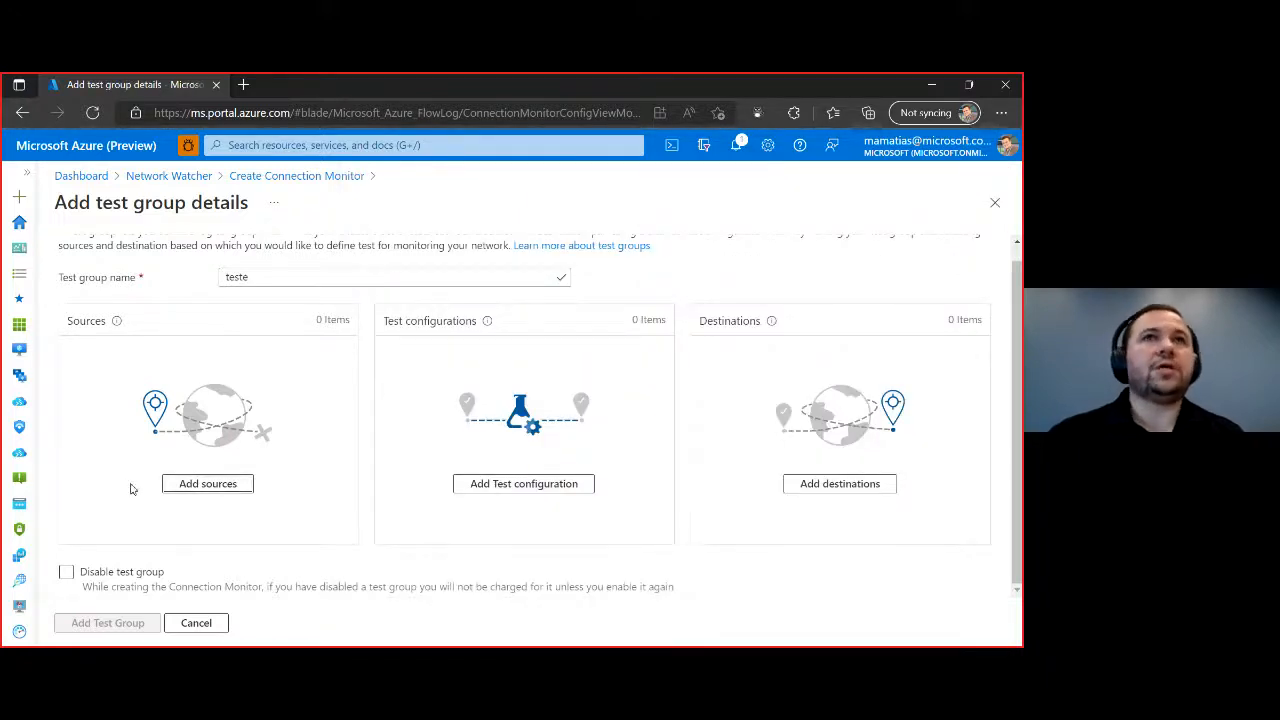
# Step: Examine the Office 365 and Dynamics 365 external addresses offered as destinations for the test group
pyautogui.click(851, 486)
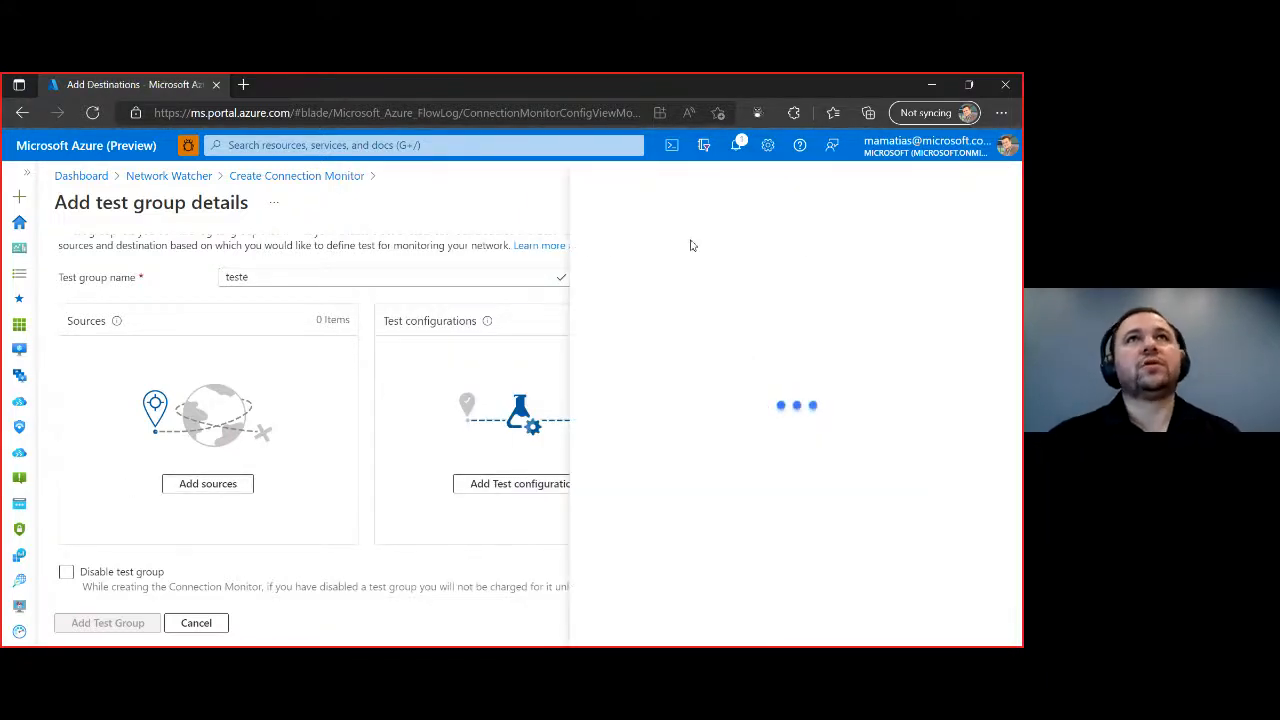
pyautogui.click(636, 234)
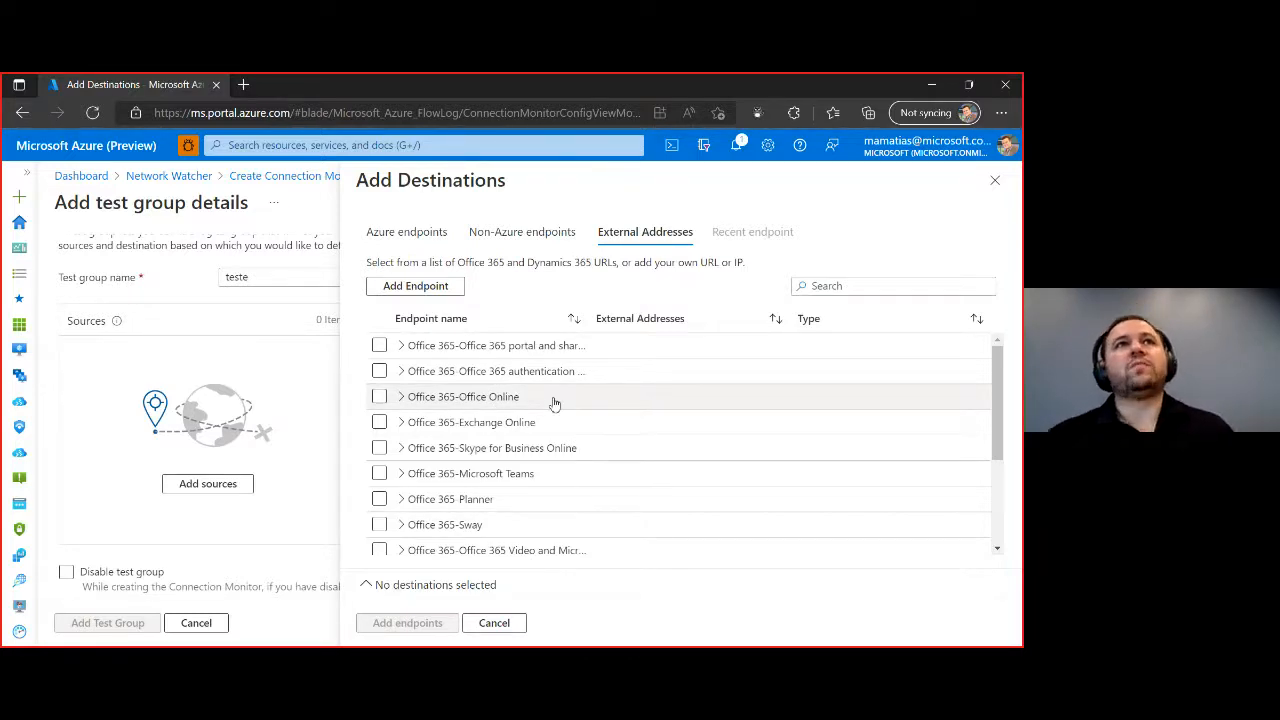
pyautogui.scroll(-3, 554, 403)
pyautogui.scroll(3, 520, 480)
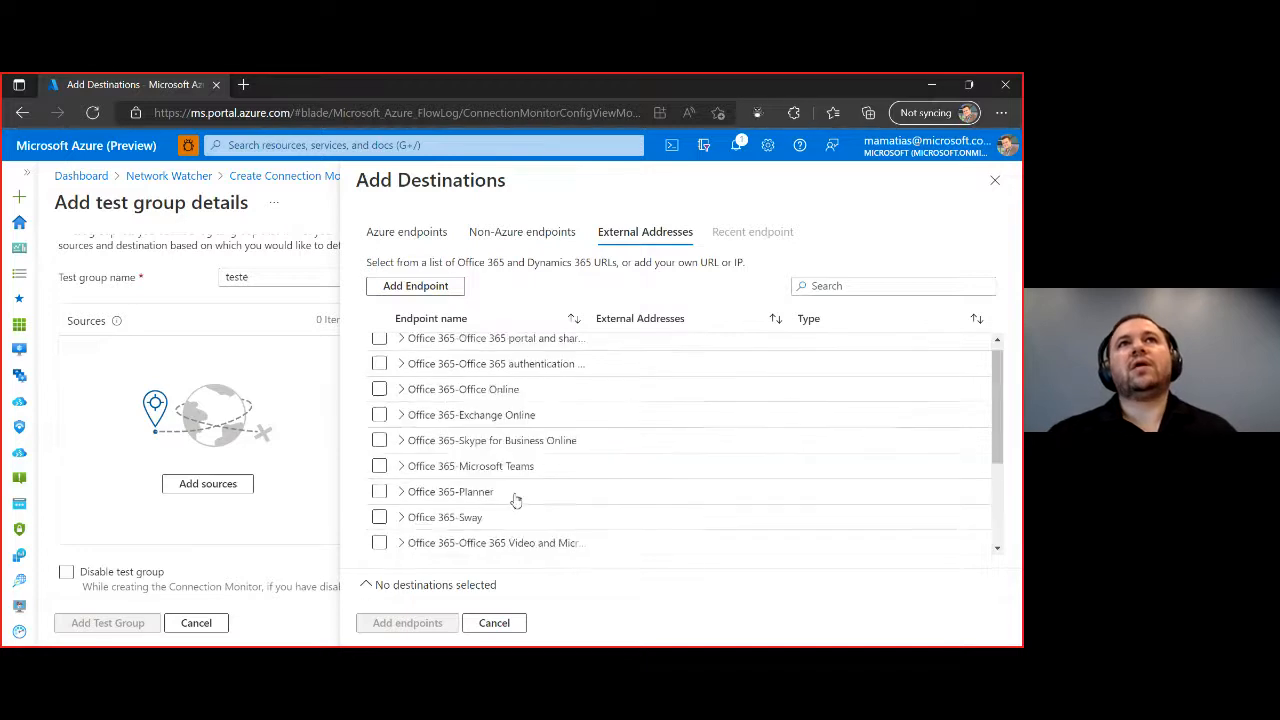
pyautogui.scroll(-3, 500, 429)
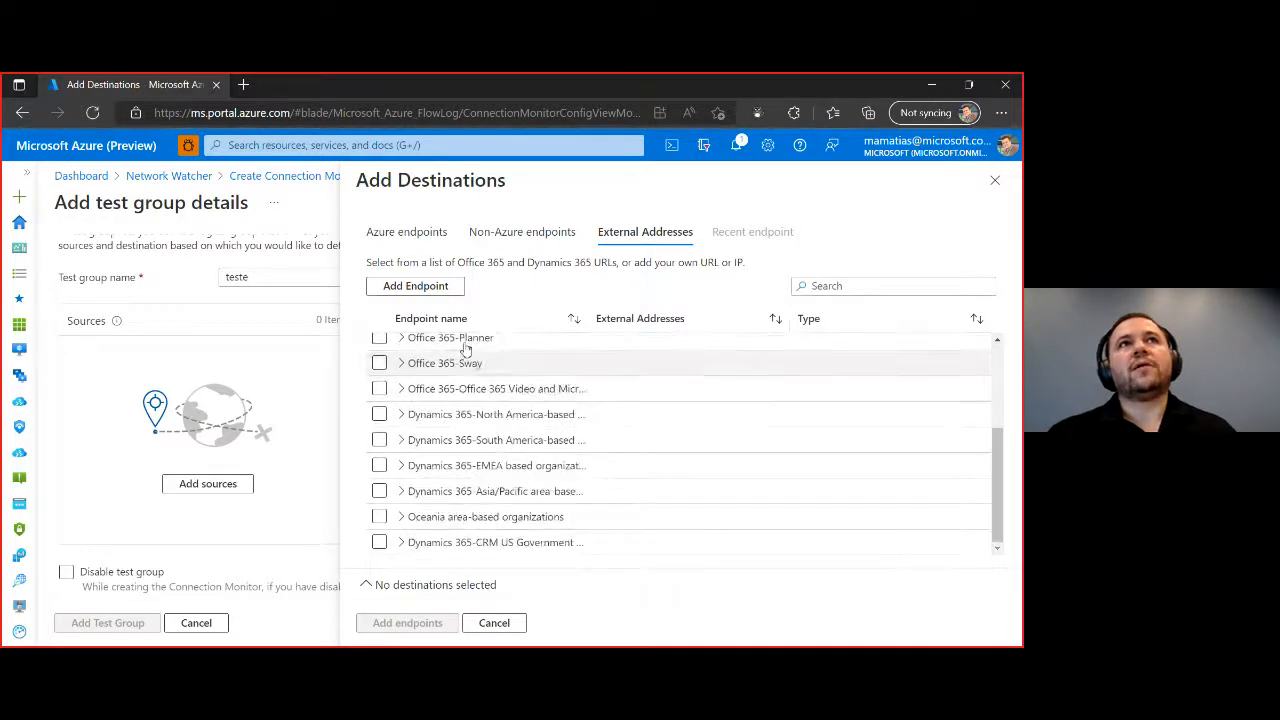
# Step: View the form for adding a custom URL or IP endpoint, cancel it, and close the destination selection without adding any
pyautogui.click(413, 287)
pyautogui.click(580, 303)
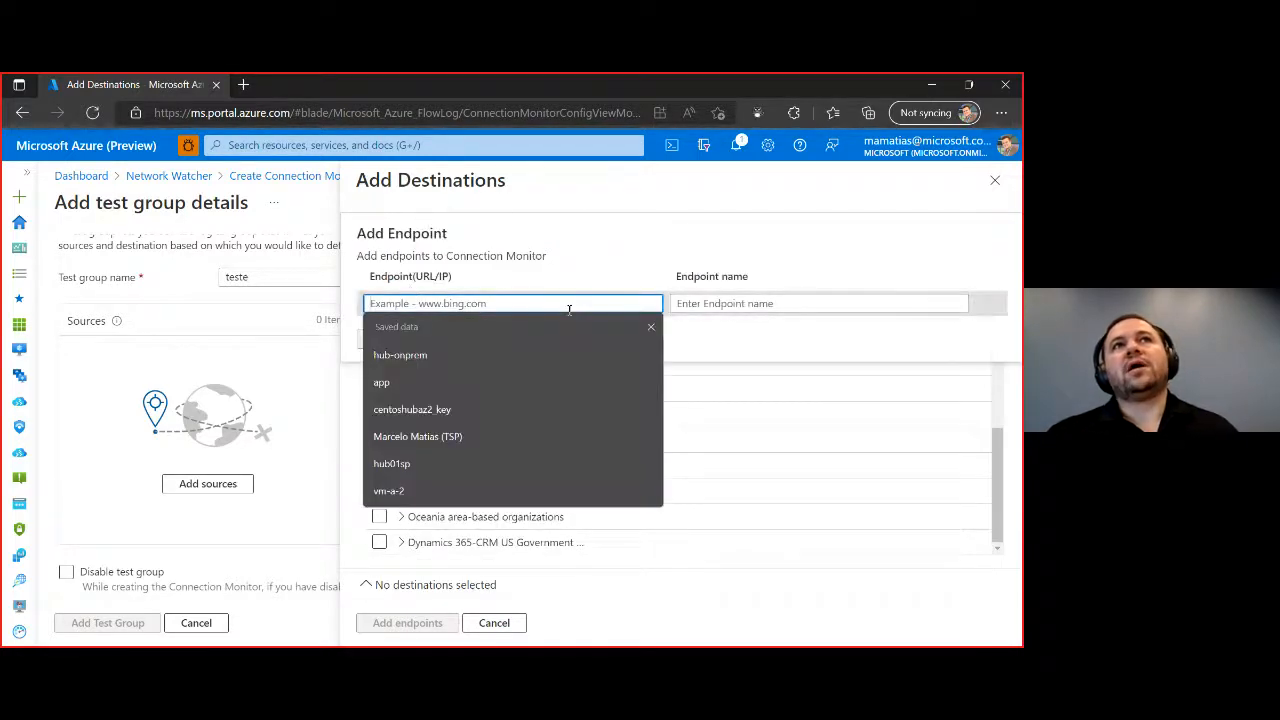
pyautogui.click(708, 273)
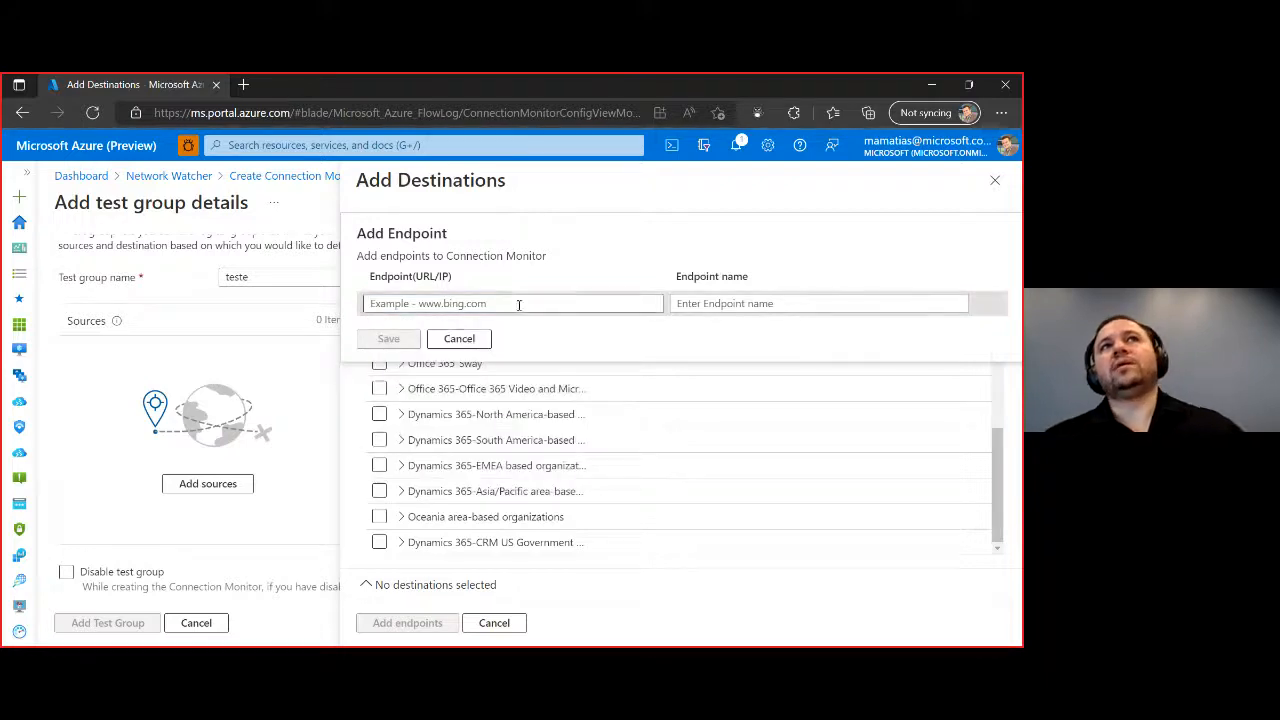
pyautogui.click(459, 339)
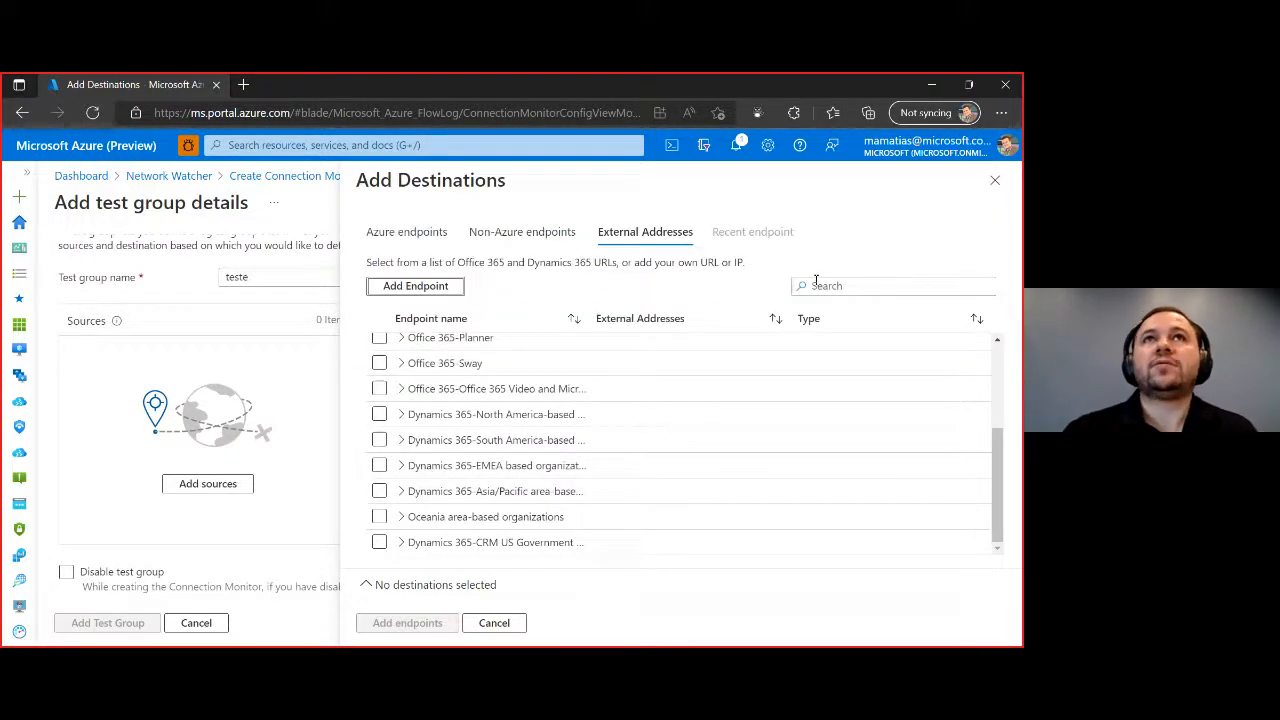
pyautogui.click(993, 184)
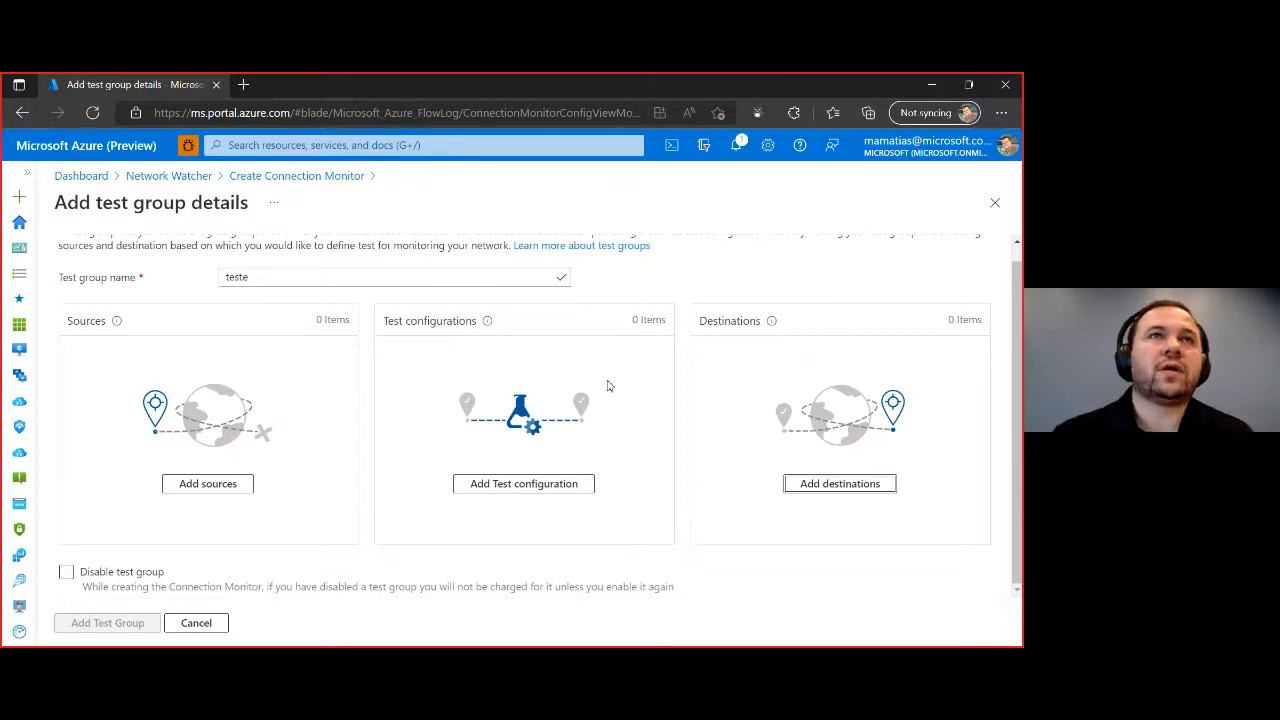
# Step: Open a new test configuration and review its protocol and test frequency options, leaving HTTP and Every 30 seconds selected
pyautogui.click(535, 487)
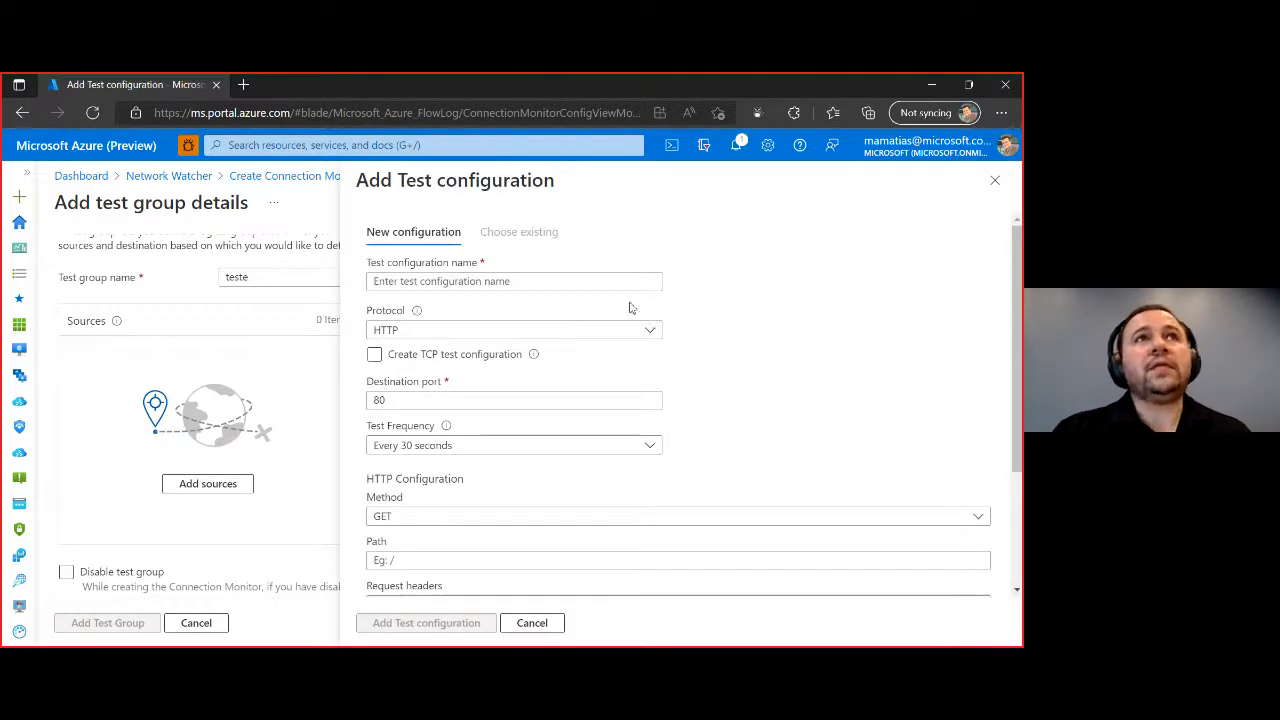
pyautogui.click(609, 331)
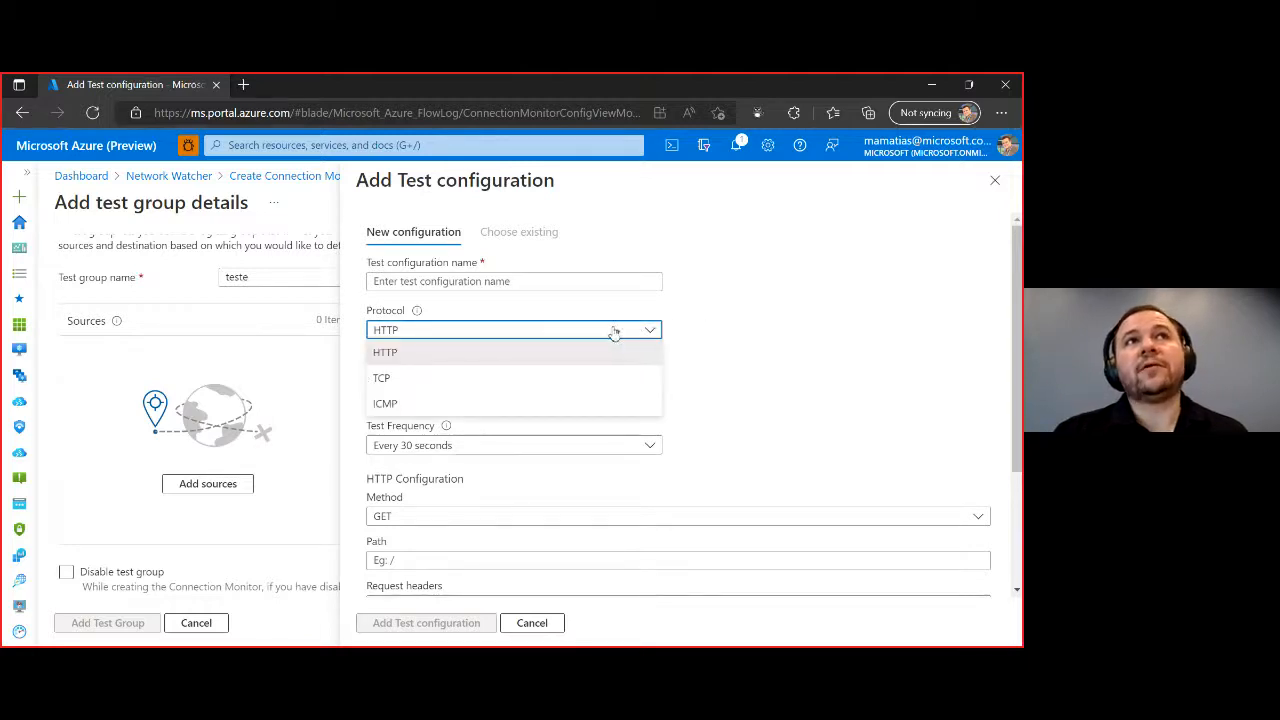
pyautogui.click(609, 350)
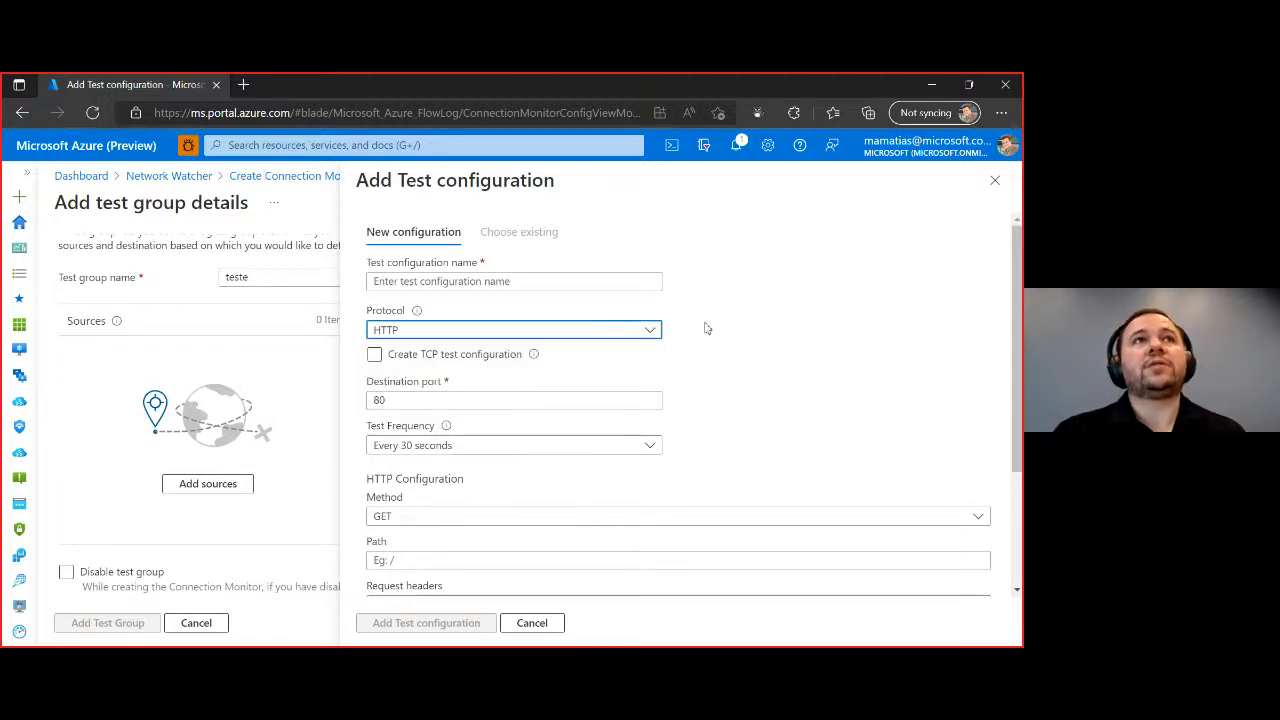
pyautogui.click(632, 447)
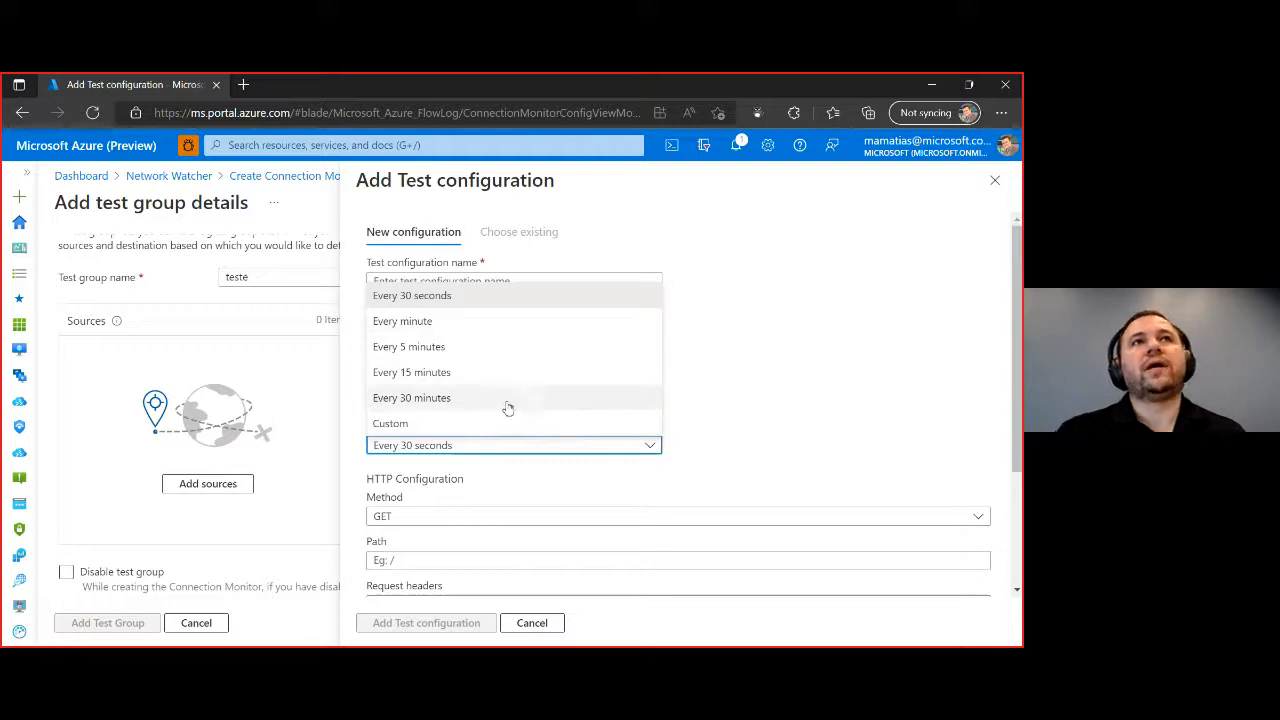
pyautogui.click(806, 347)
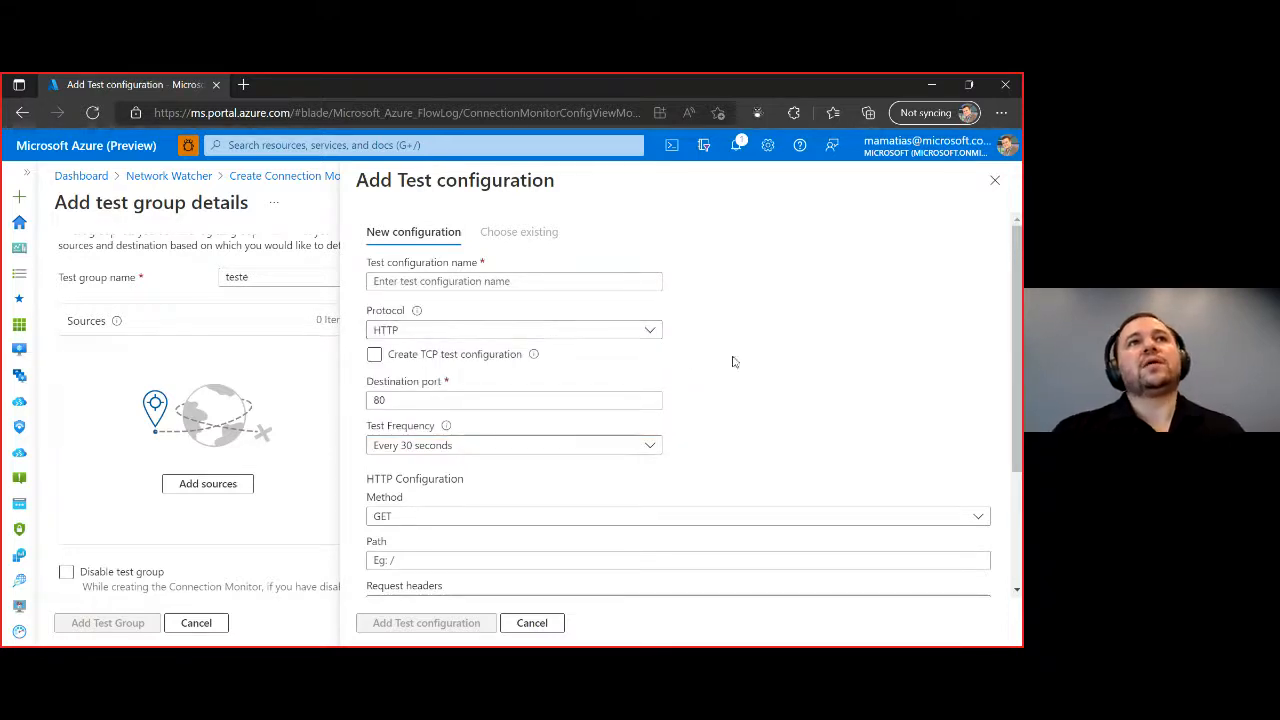
# Step: Set the valid status code range to 200 in the HTTP configuration of the new test
pyautogui.scroll(-3, 795, 405)
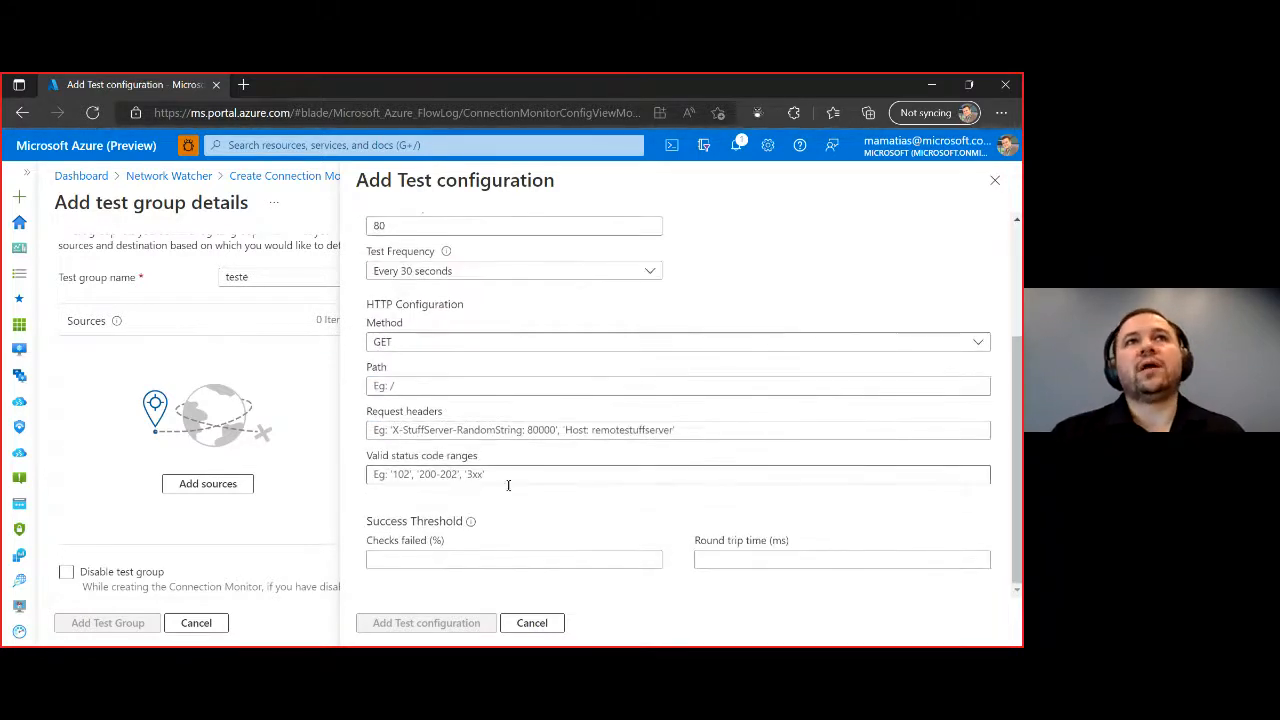
pyautogui.click(440, 476)
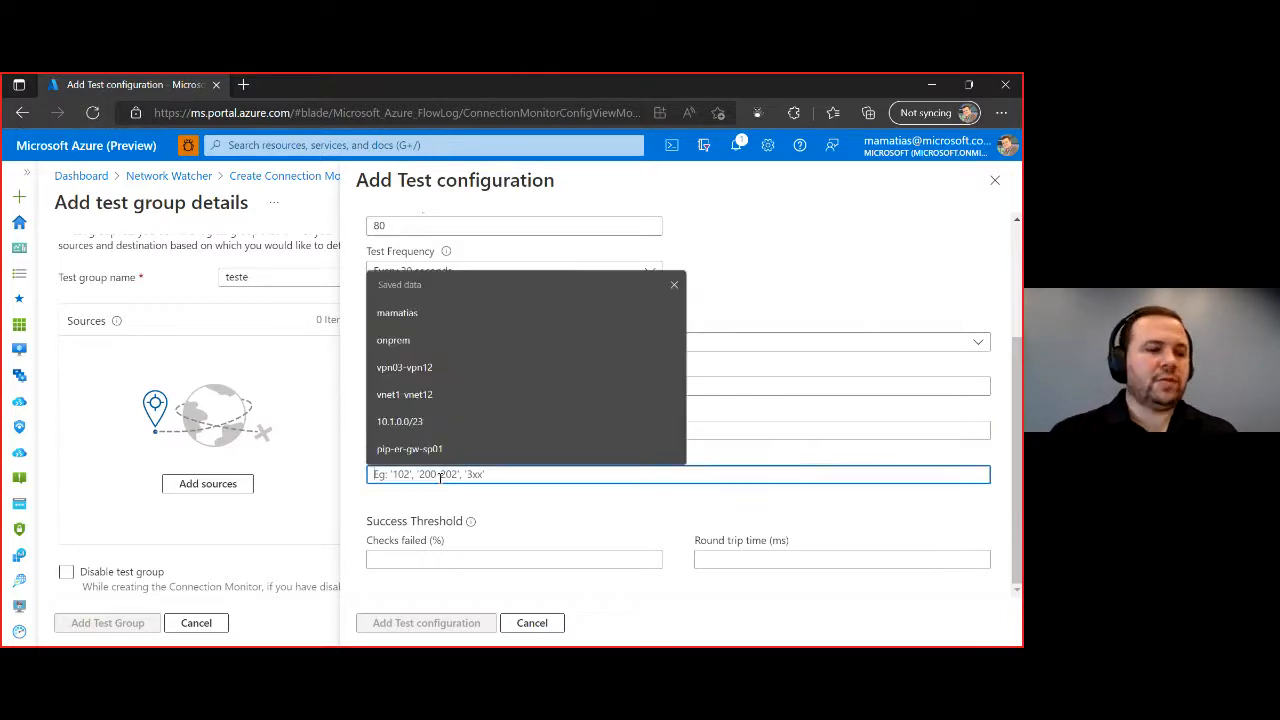
pyautogui.write('200')
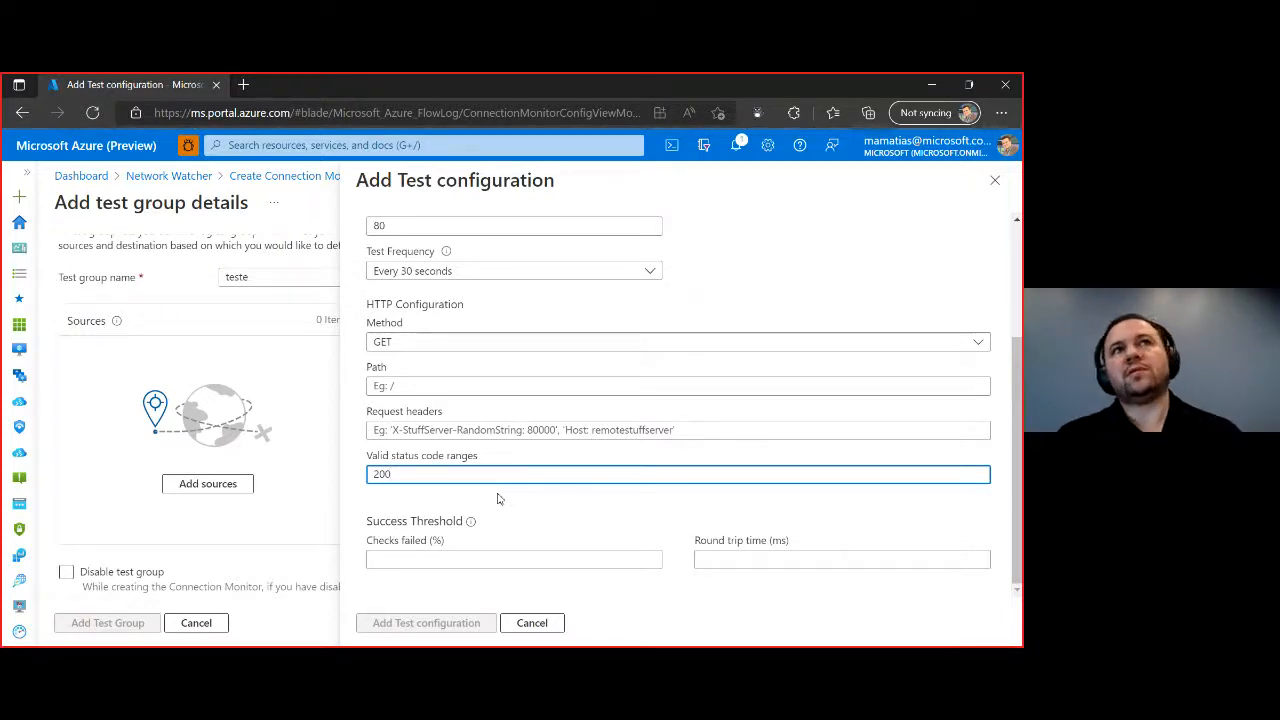
# Step: Switch the test protocol to ICMP and to TCP to review the settings each one offers
pyautogui.scroll(2, 510, 495)
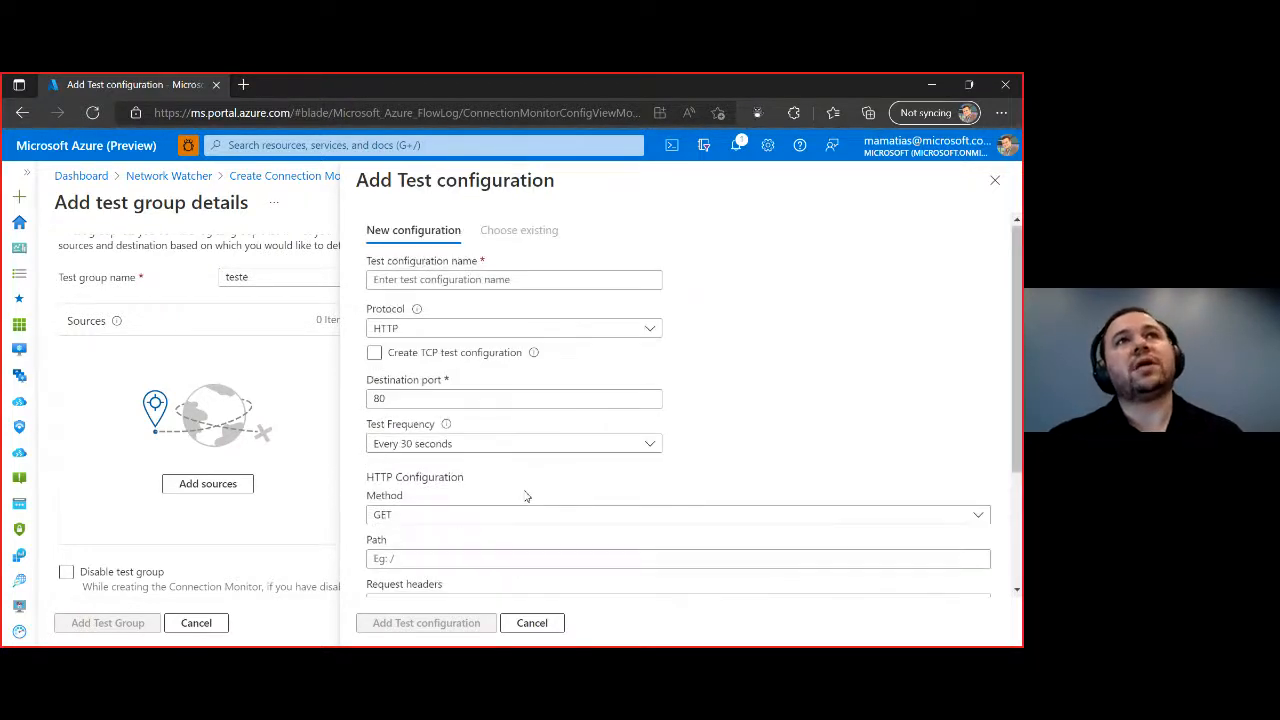
pyautogui.click(602, 336)
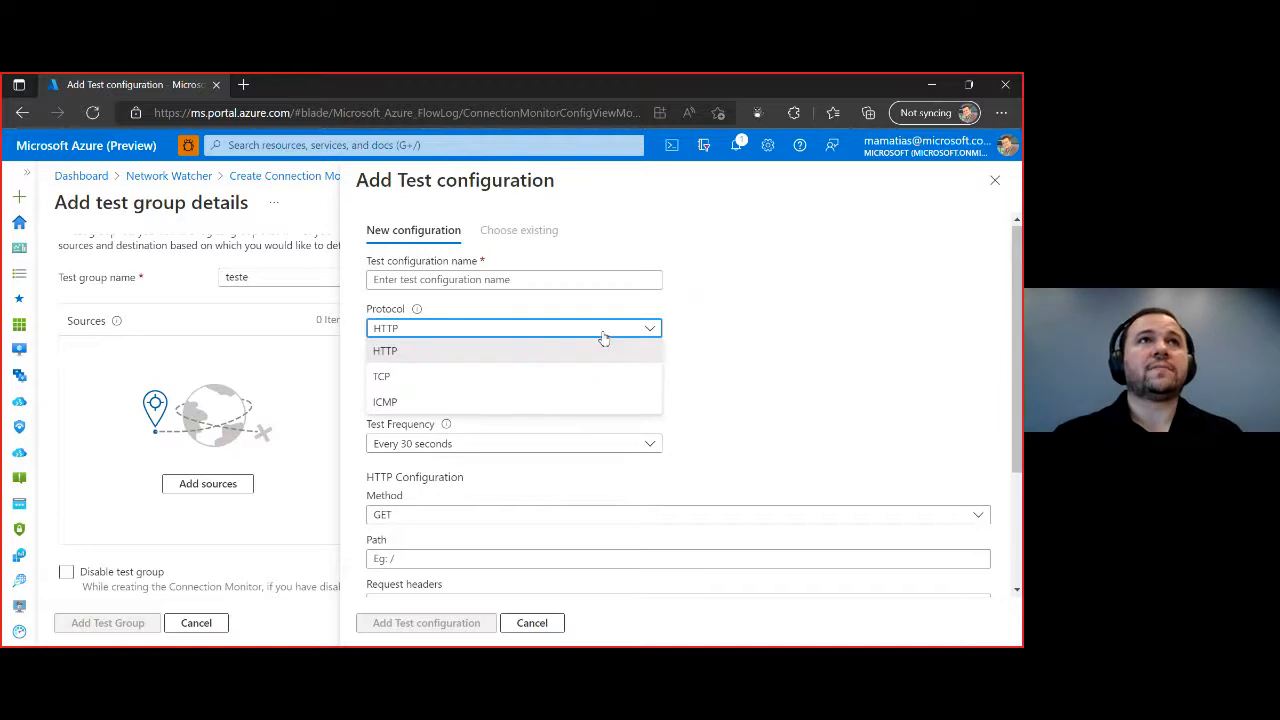
pyautogui.click(568, 403)
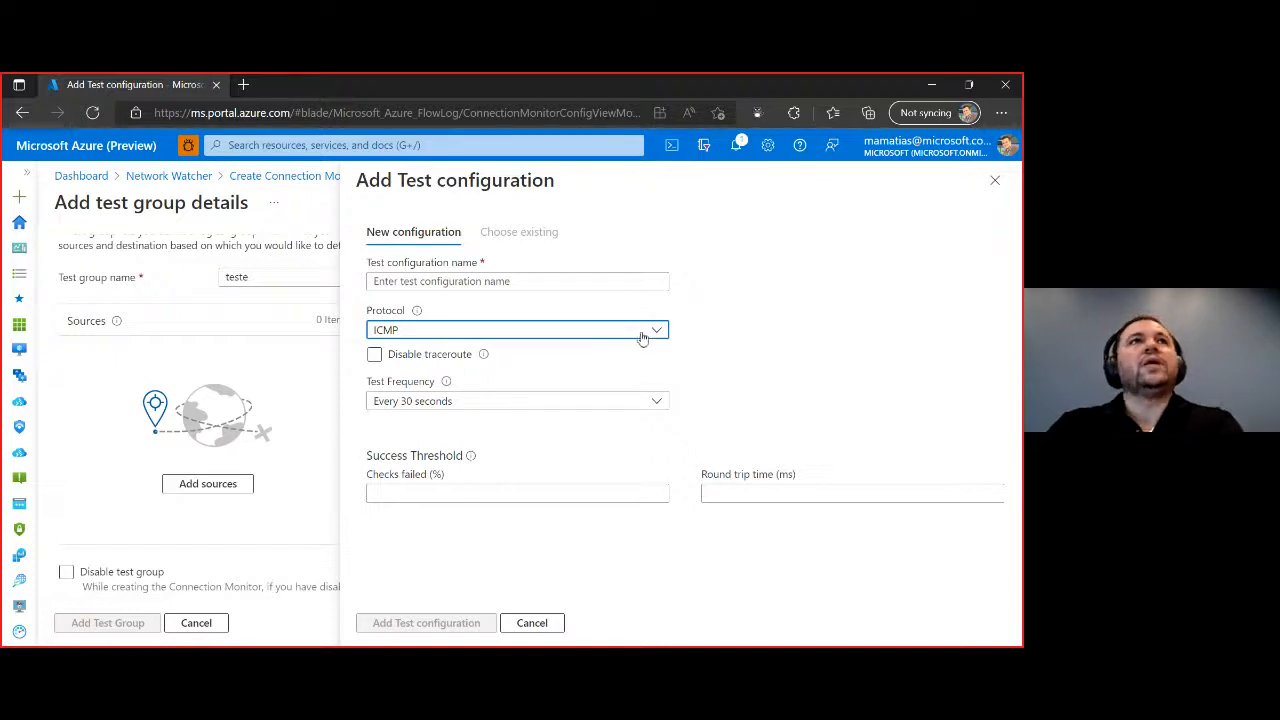
pyautogui.click(640, 341)
pyautogui.click(593, 378)
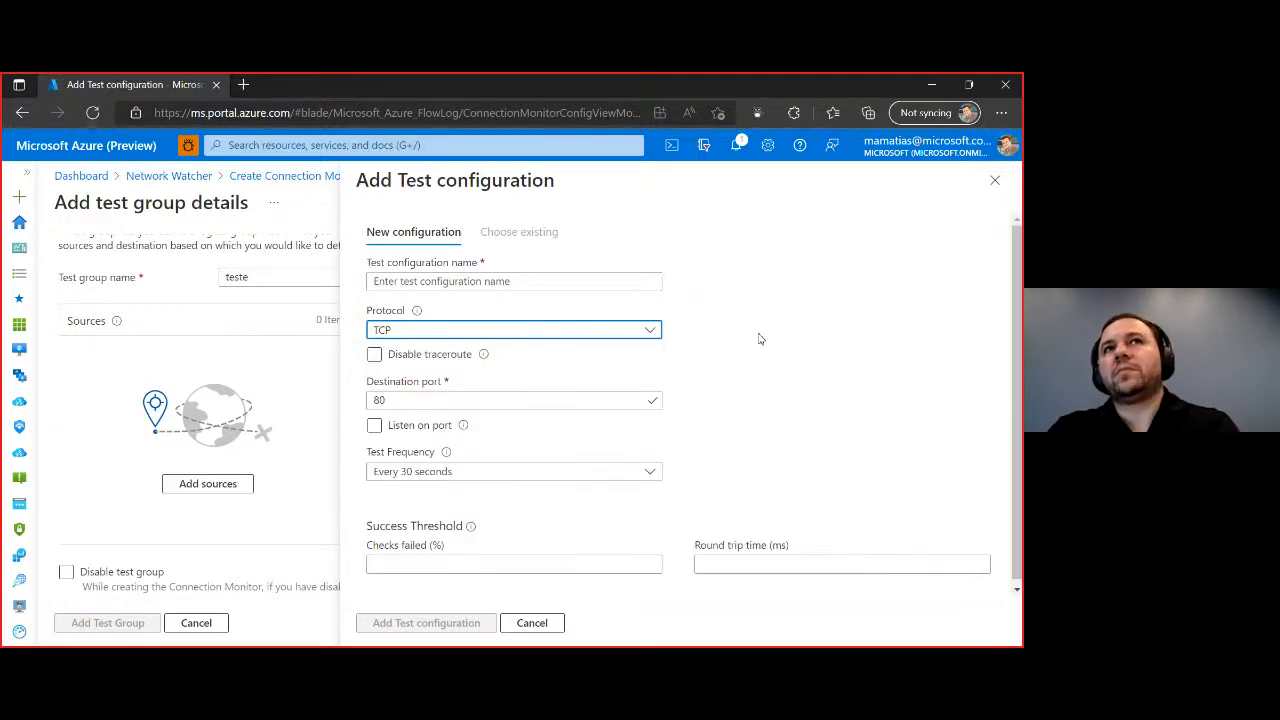
pyautogui.click(756, 343)
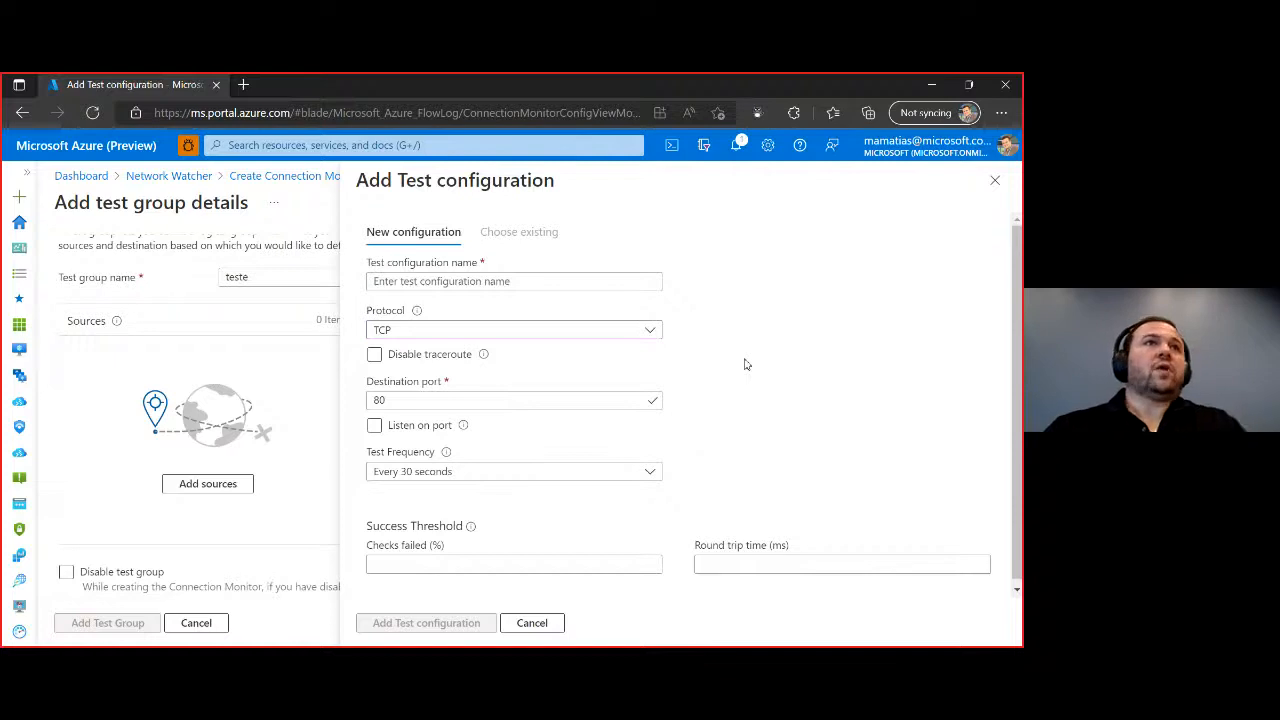
# Step: Compare the HTTP and TCP protocol settings, leaving TCP selected, and review the success threshold fields
pyautogui.click(556, 334)
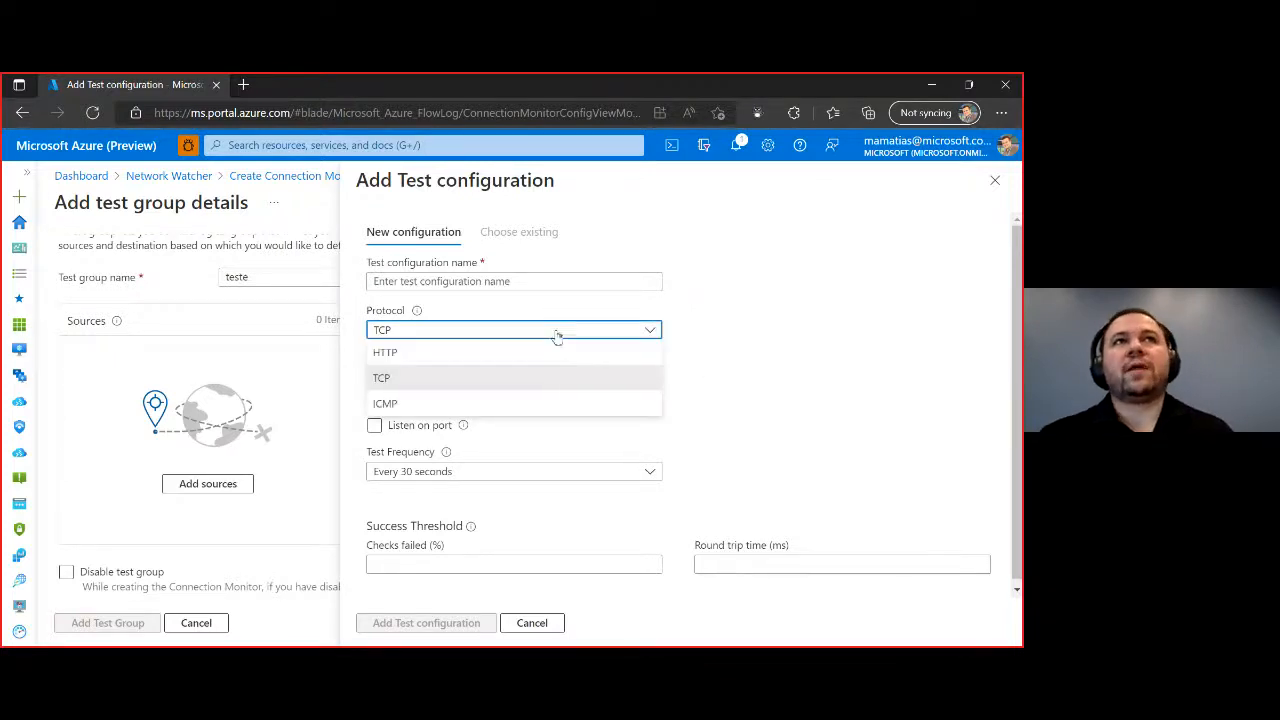
pyautogui.click(558, 352)
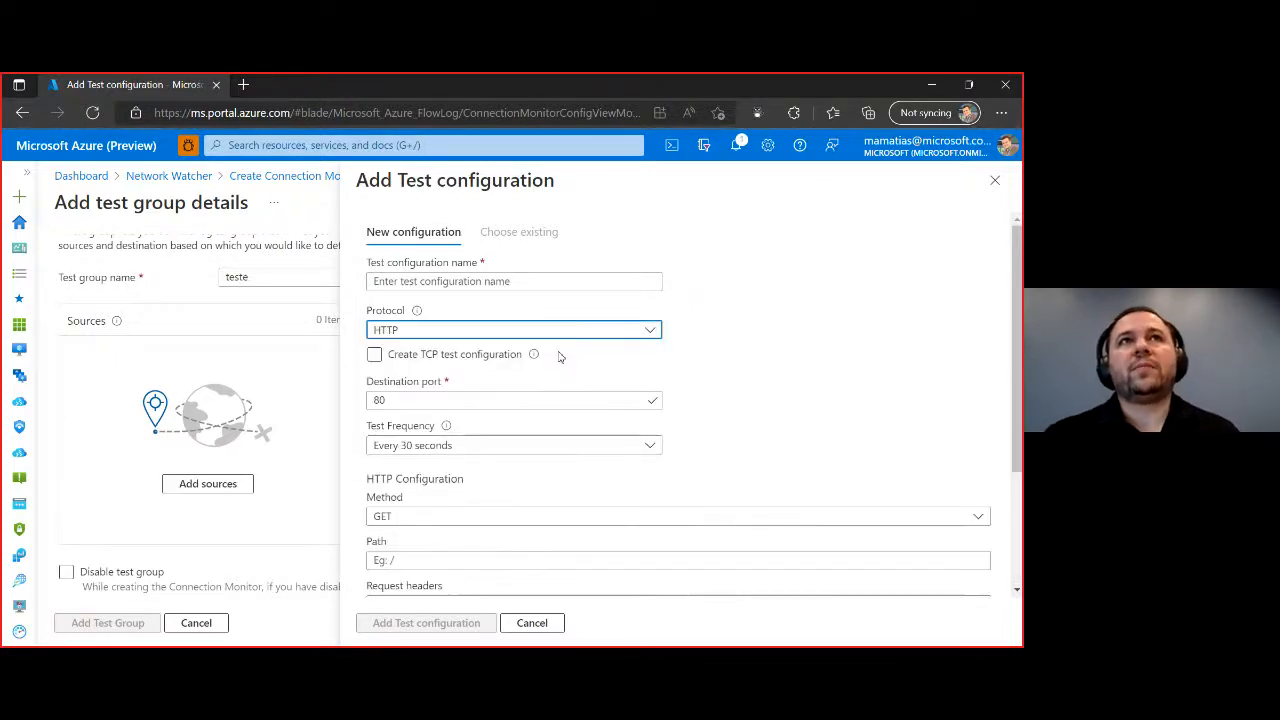
pyautogui.click(648, 334)
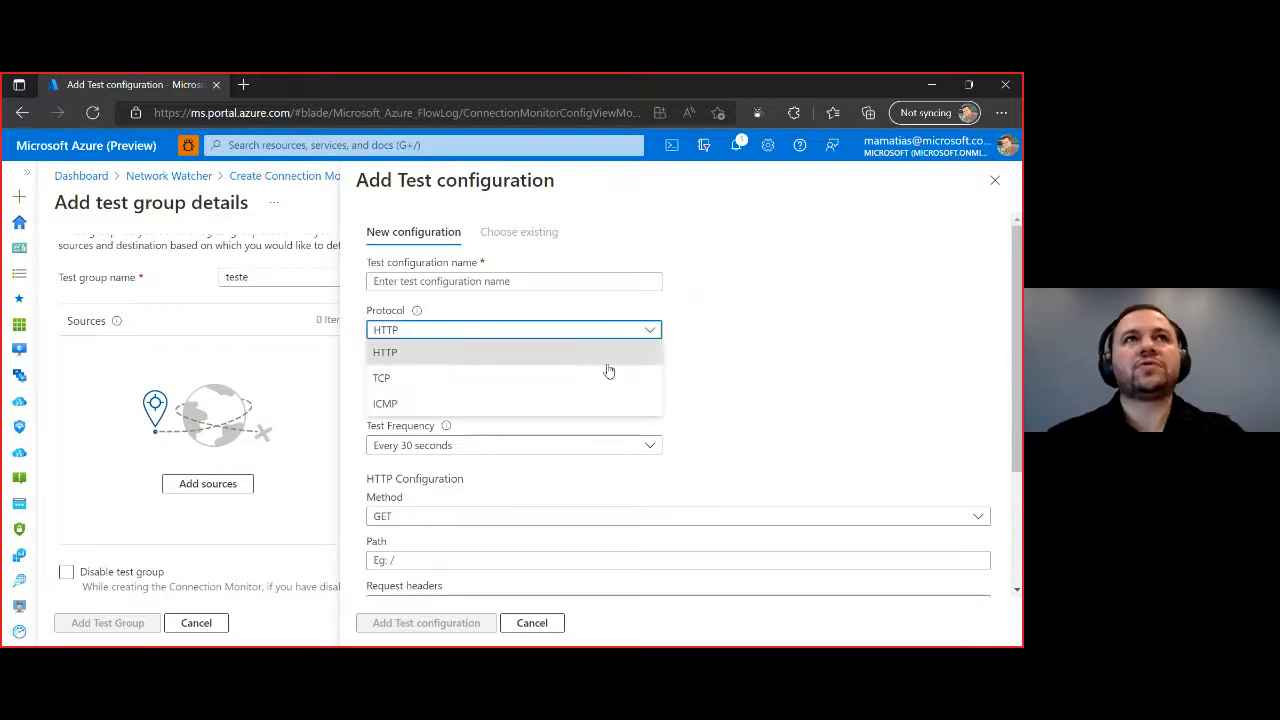
pyautogui.click(600, 374)
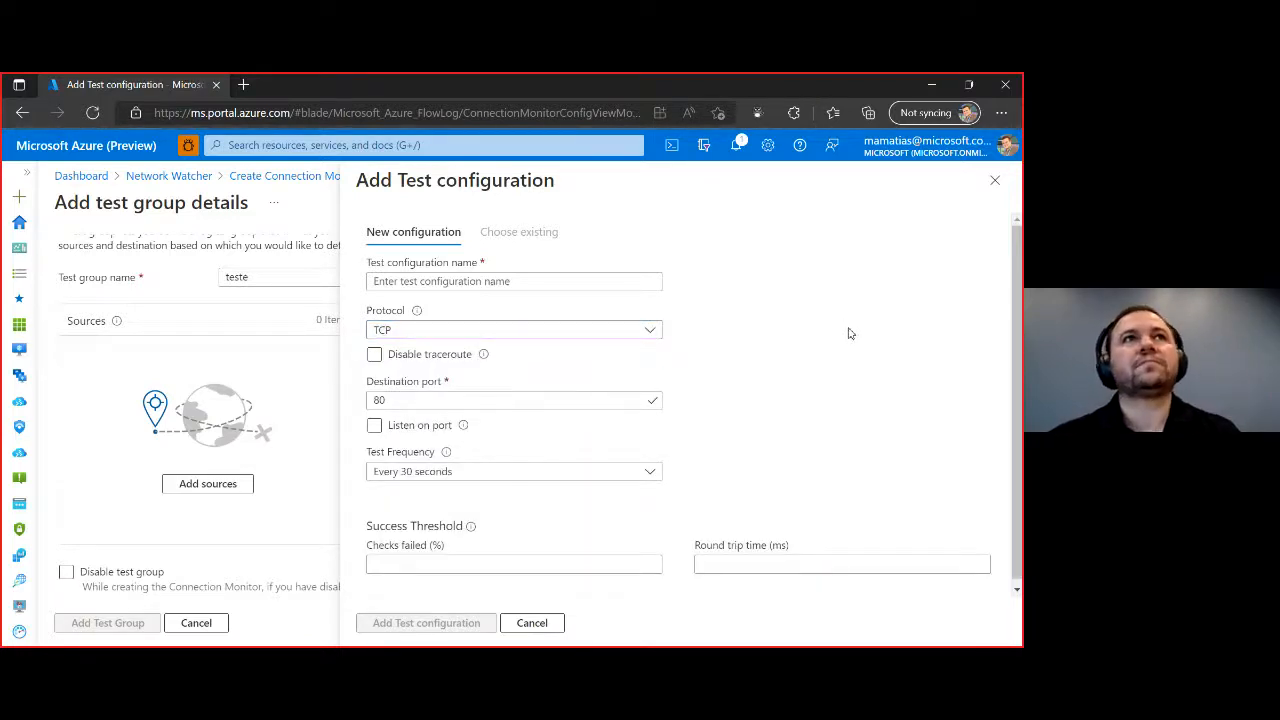
pyautogui.click(533, 338)
pyautogui.click(517, 370)
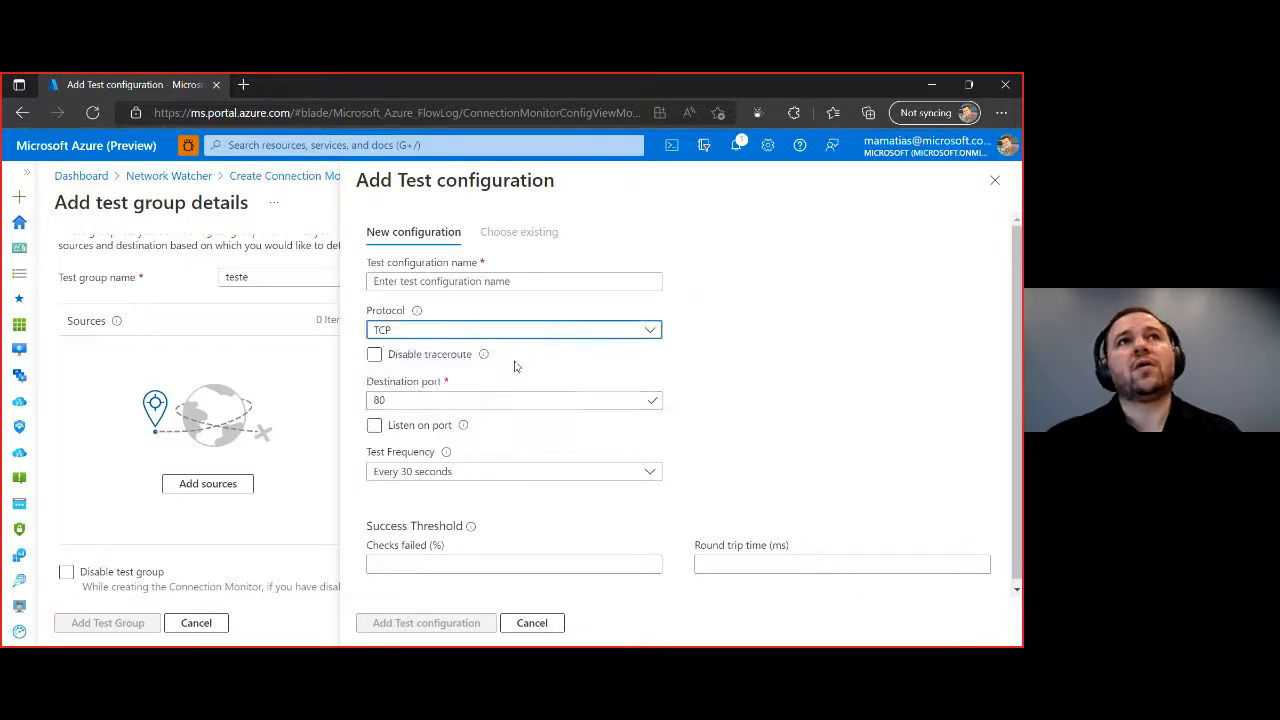
pyautogui.scroll(-1, 760, 470)
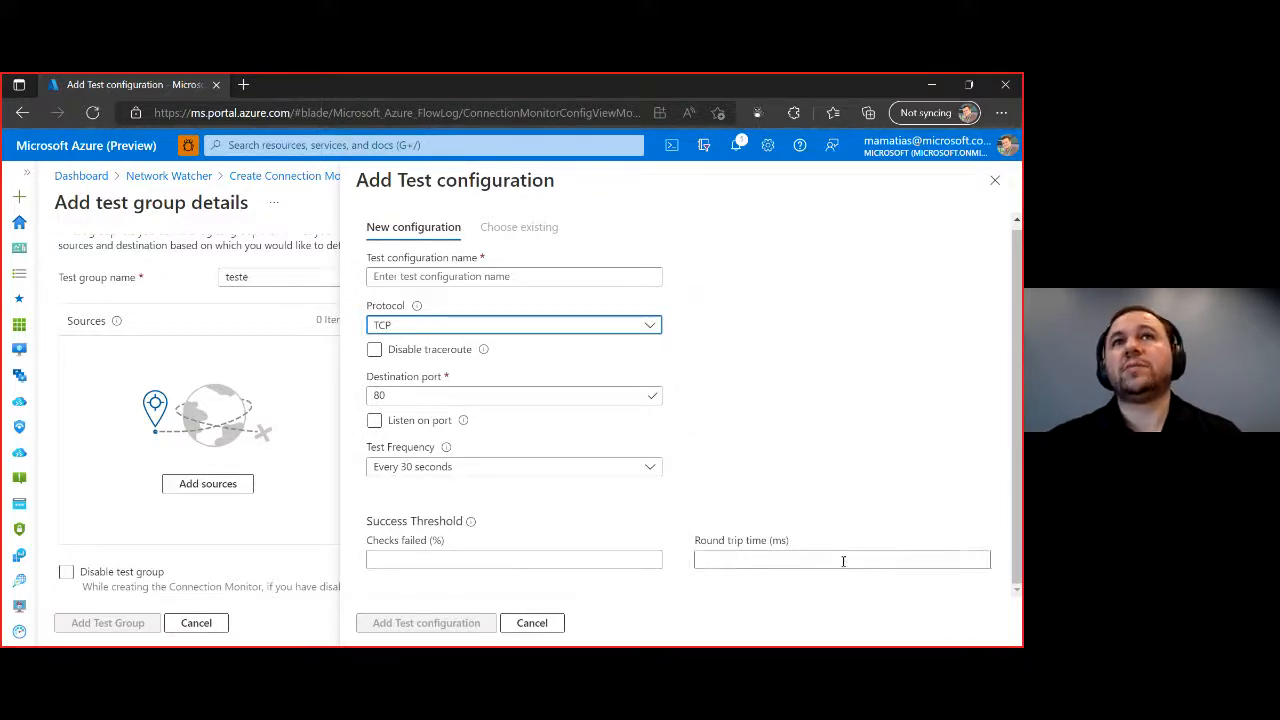
# Step: Discard the test configuration and leave the test group and connection monitor creation to return to the Connection monitor overview
pyautogui.click(995, 180)
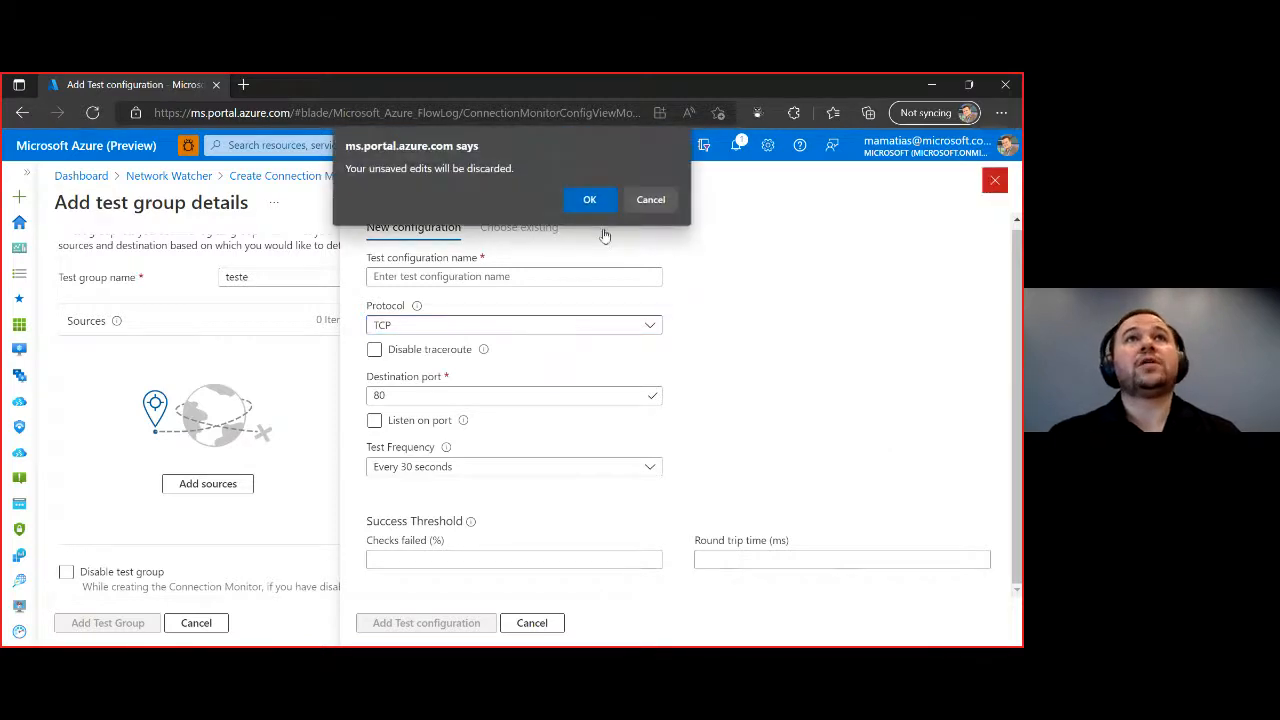
pyautogui.click(589, 199)
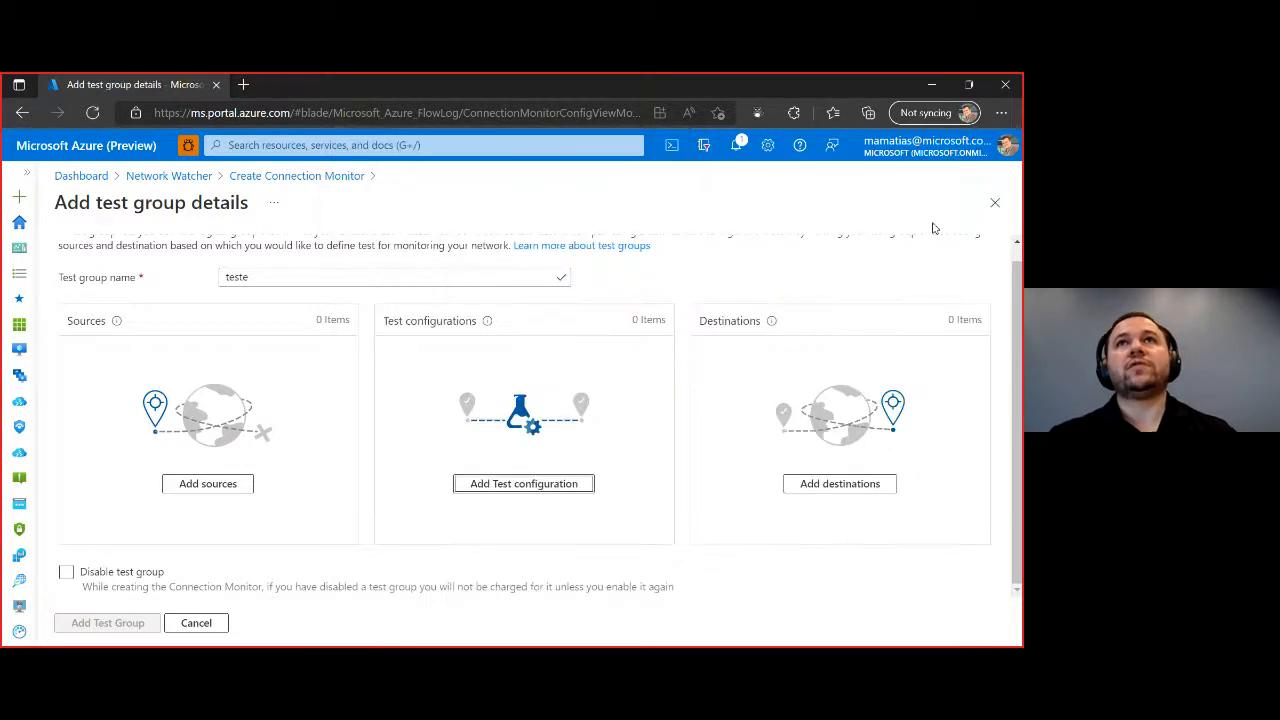
pyautogui.click(996, 204)
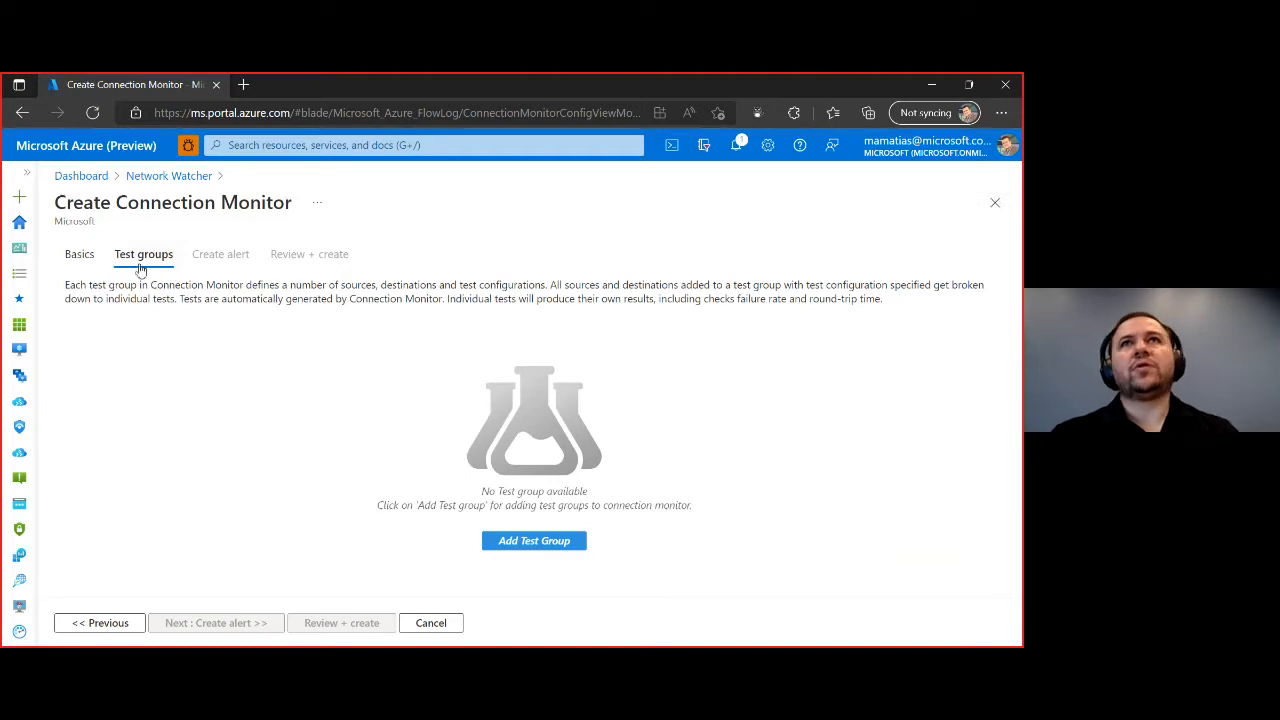
pyautogui.click(998, 208)
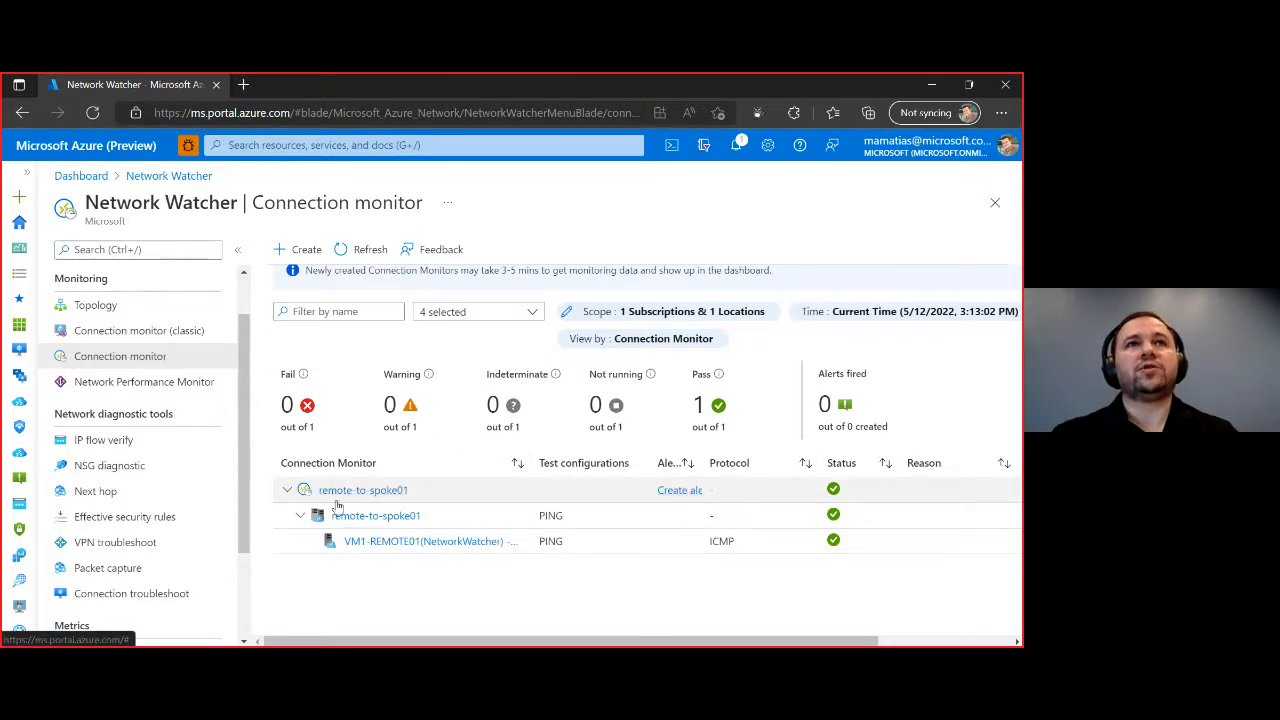
# Step: Start an alert rule for the remote-to-spoke01 monitor and choose Round-Trip Time (ms) as its signal
pyautogui.click(675, 490)
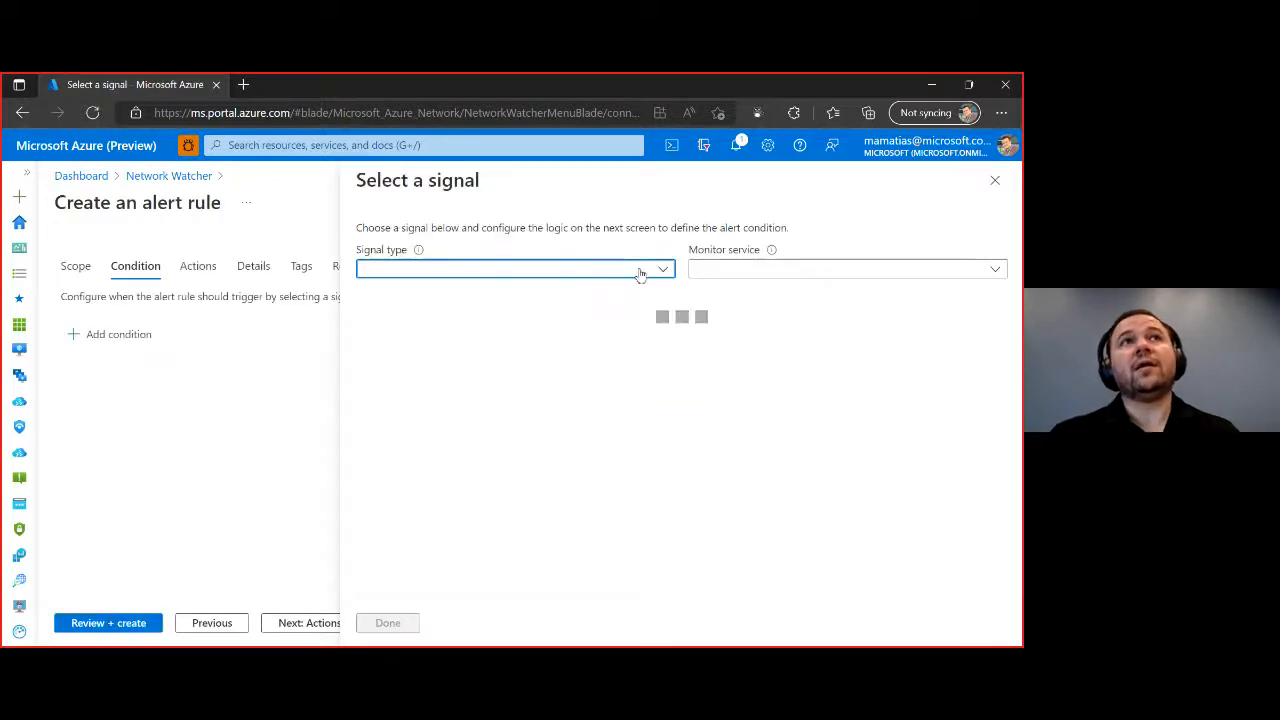
pyautogui.click(640, 270)
pyautogui.click(800, 237)
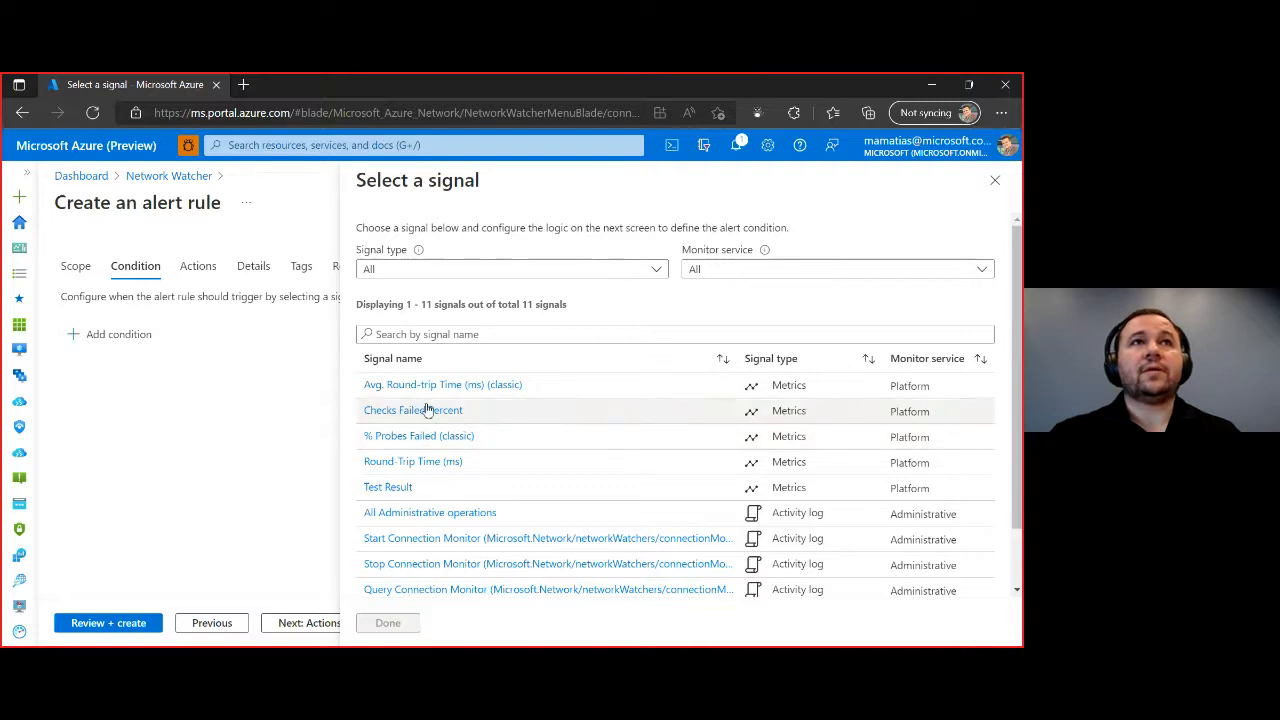
pyautogui.click(420, 463)
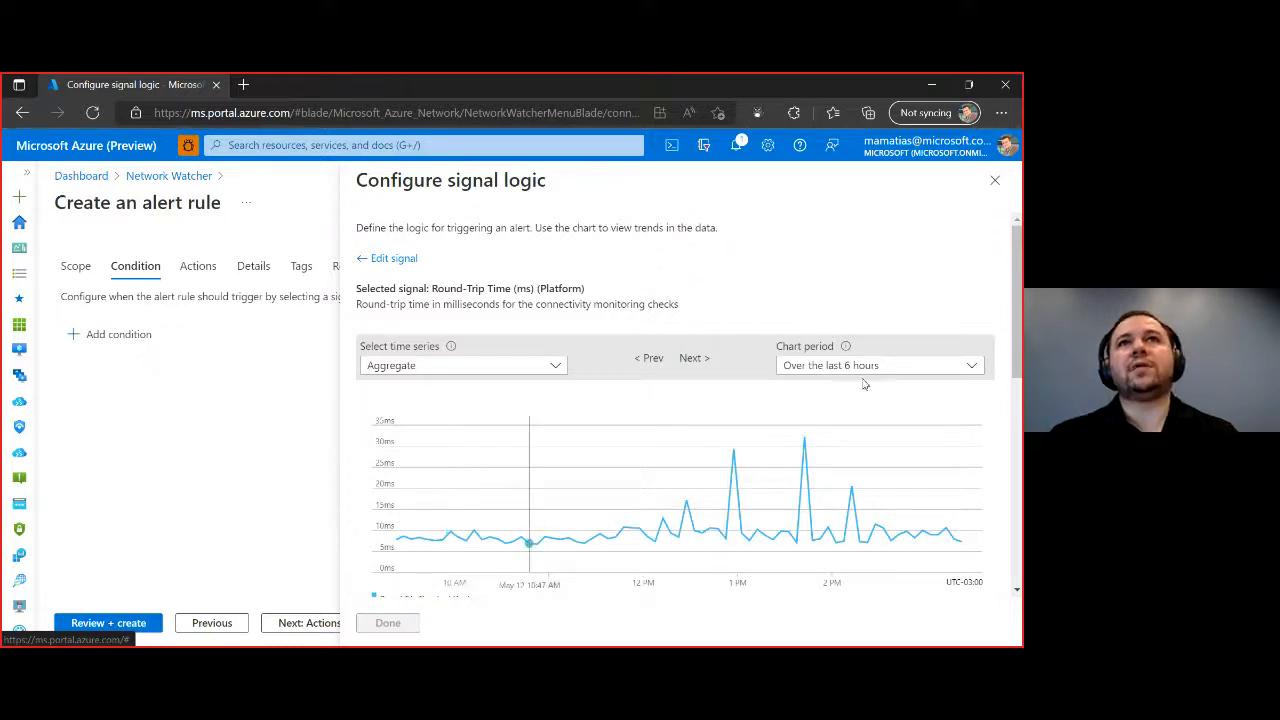
# Step: Set the alert's static threshold for average round-trip time to greater than 20 milliseconds, without splitting by dimensions
pyautogui.scroll(-4, 928, 451)
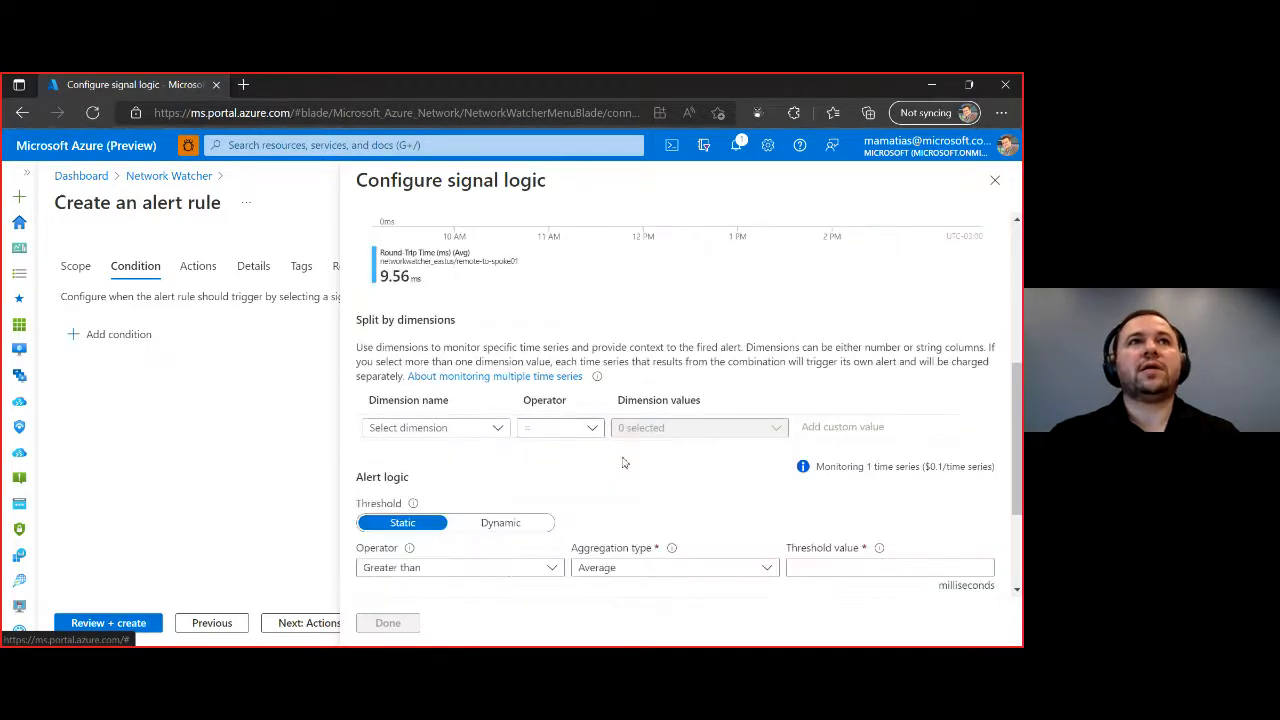
pyautogui.click(455, 428)
pyautogui.click(500, 467)
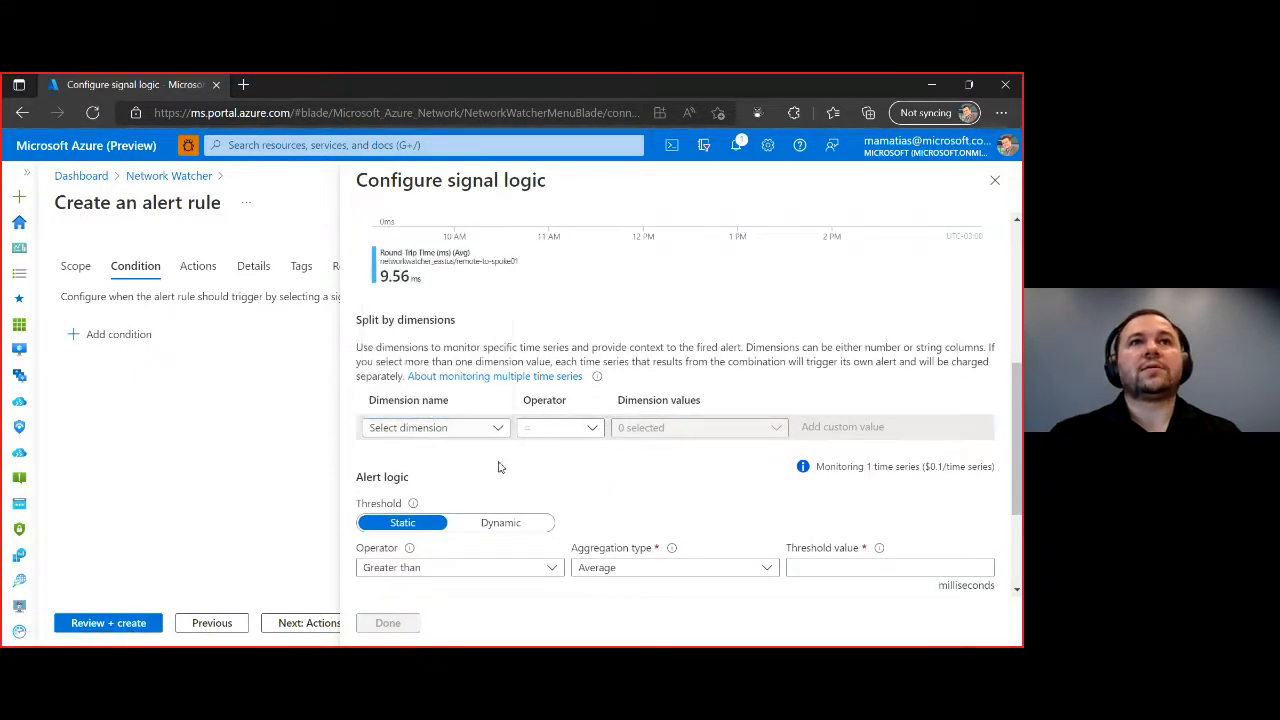
pyautogui.scroll(-2, 651, 526)
pyautogui.click(845, 397)
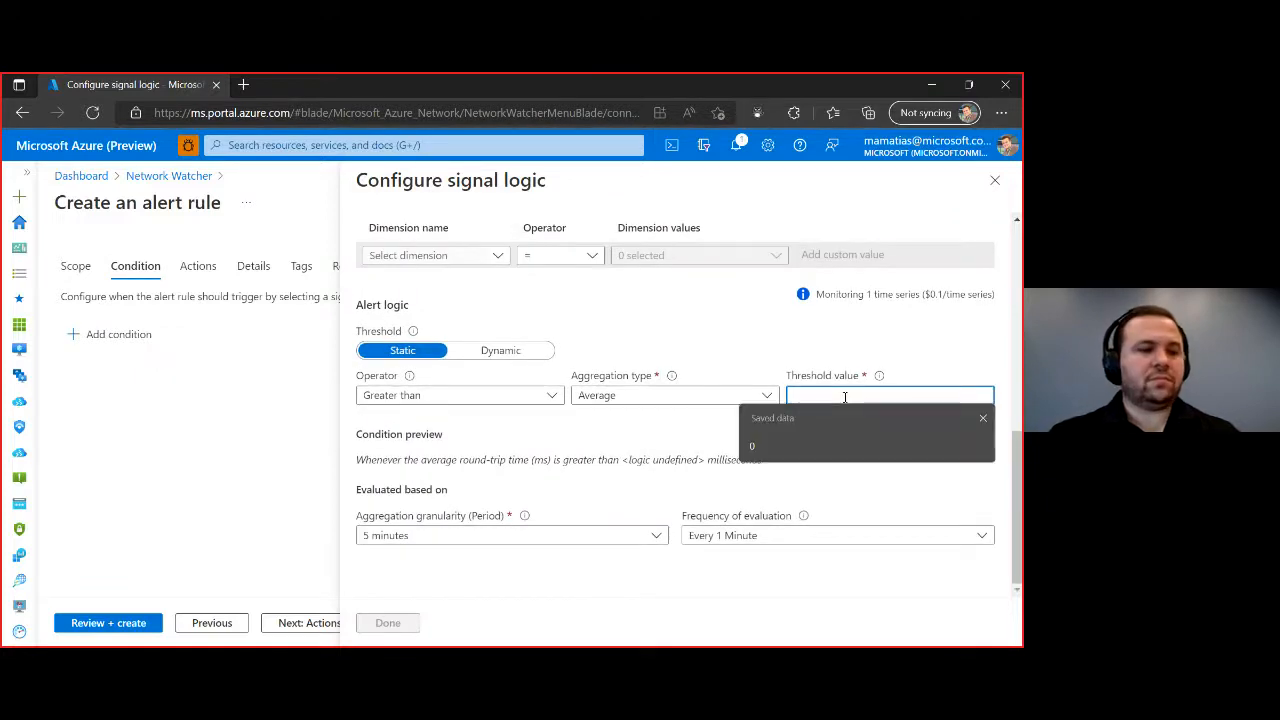
pyautogui.write('20')
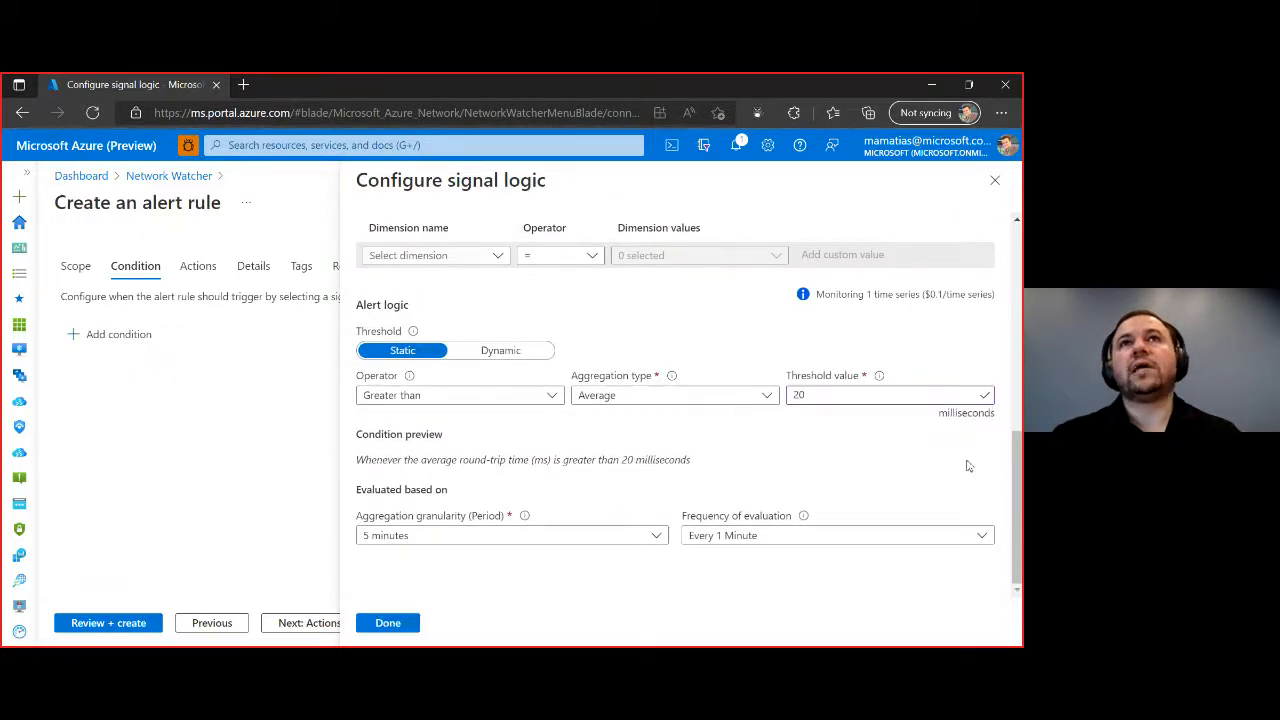
# Step: Check the threshold against the round-trip time chart, accept the condition, and close the alert rule without creating it
pyautogui.scroll(4, 968, 466)
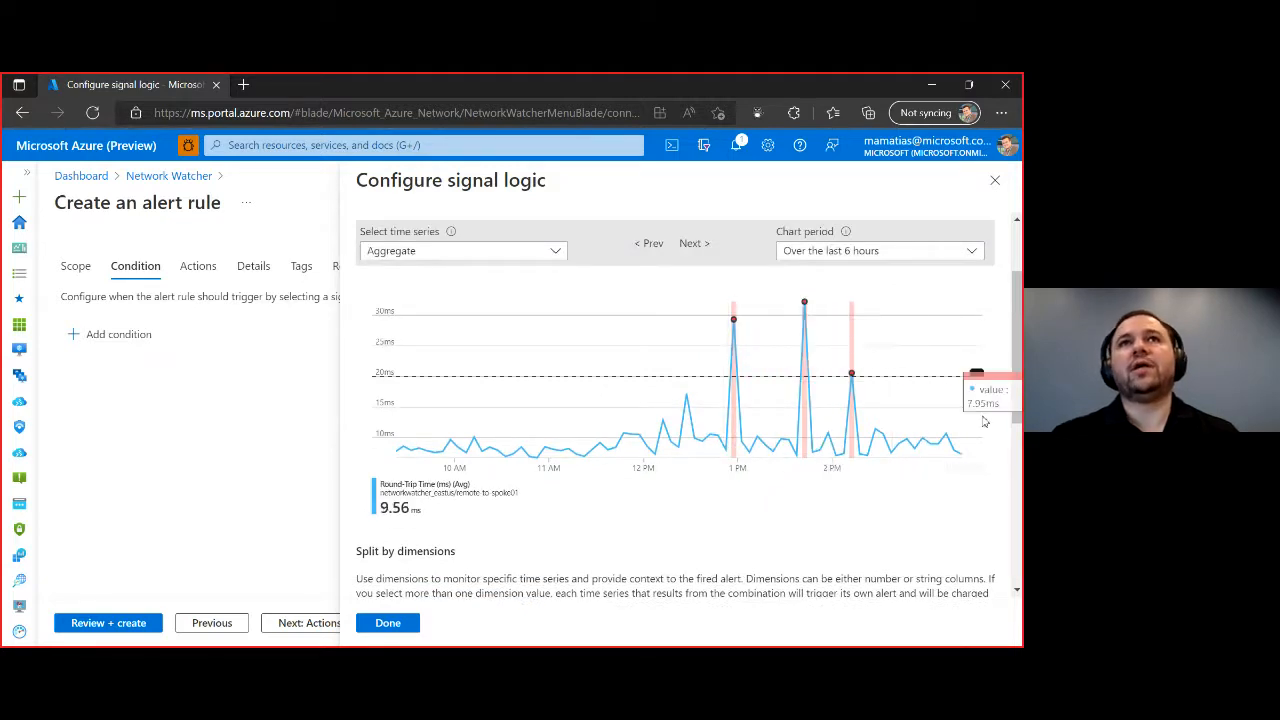
pyautogui.scroll(-5, 984, 422)
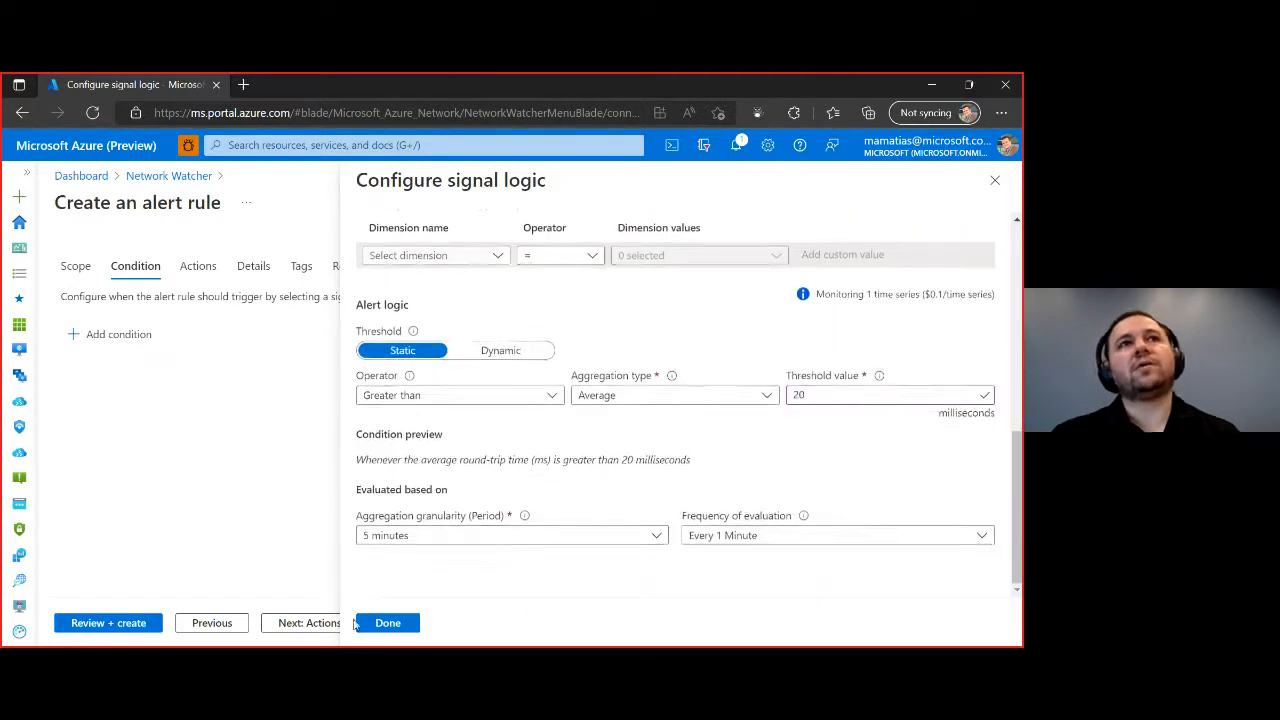
pyautogui.click(388, 623)
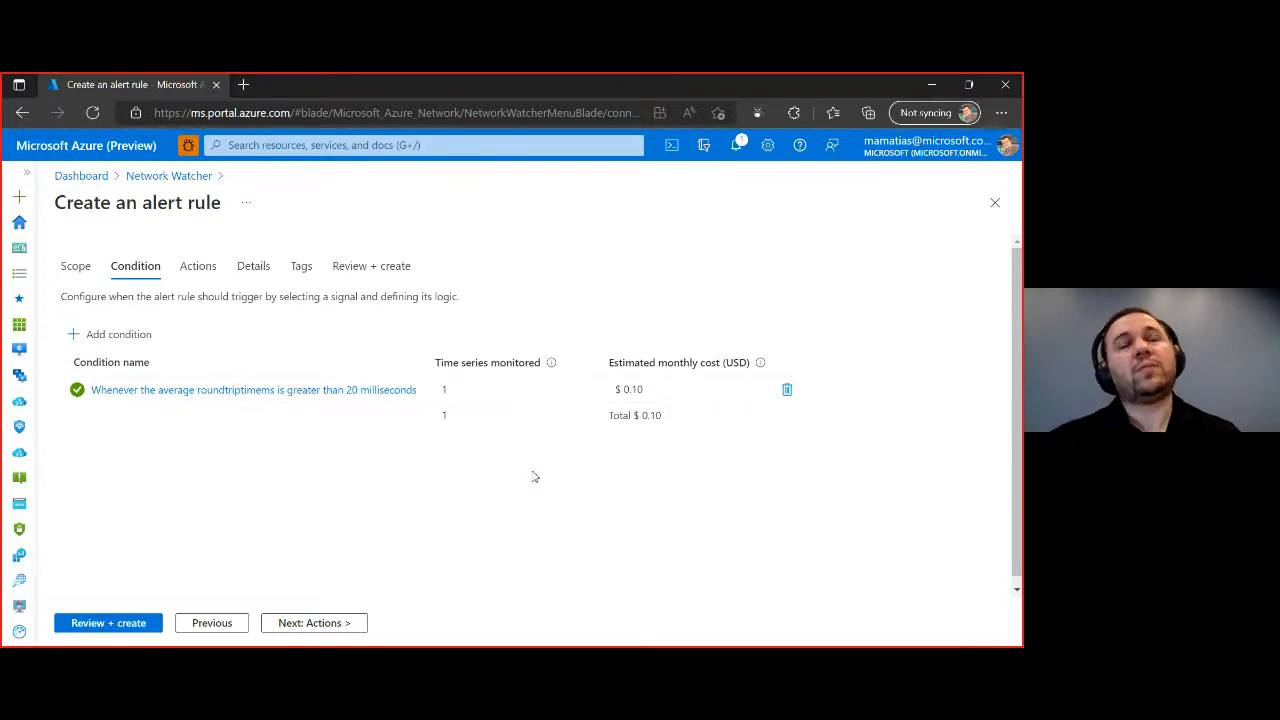
pyautogui.click(993, 204)
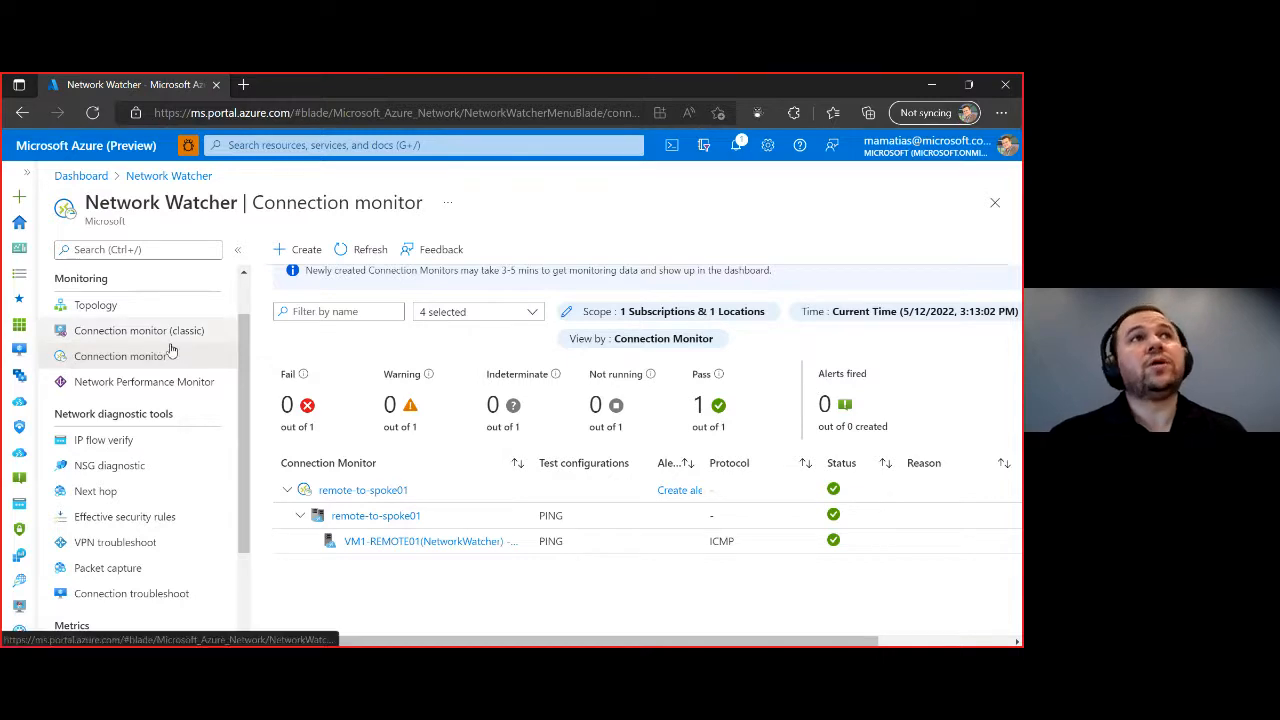
# Step: Open the IP flow verify diagnostic tool and review its target machine and packet detail fields
pyautogui.scroll(-1, 196, 384)
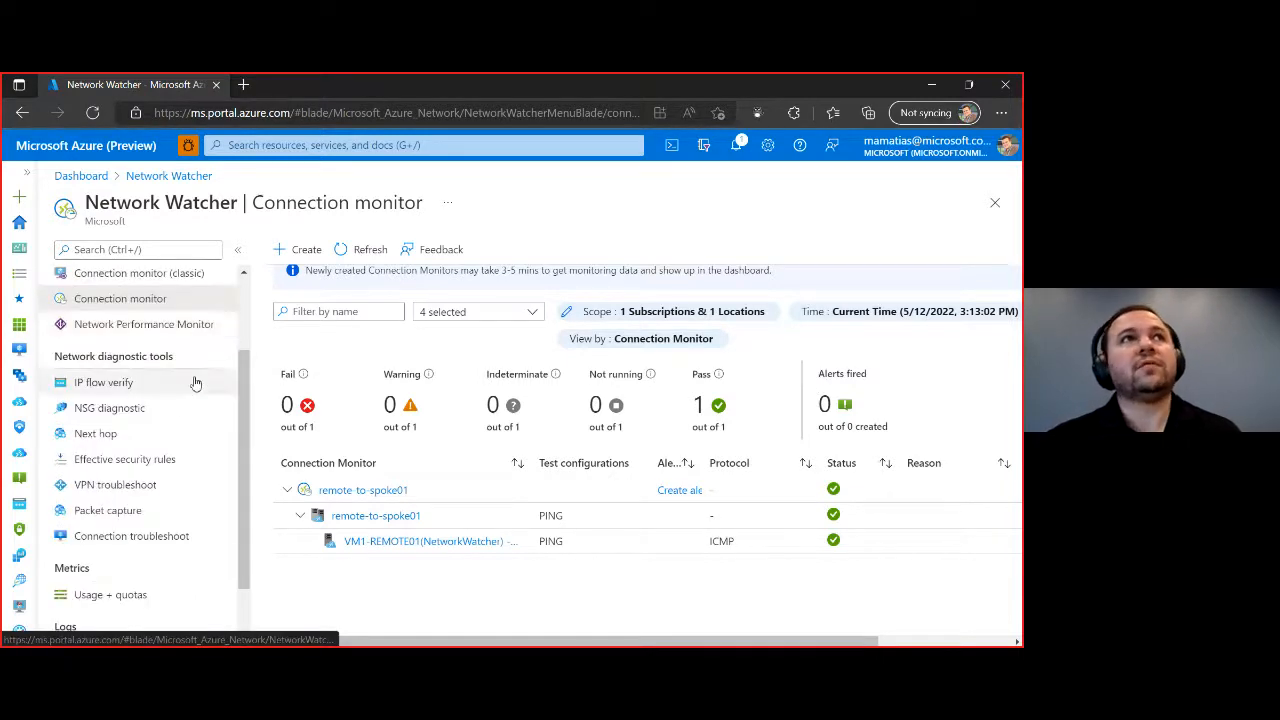
pyautogui.scroll(2, 190, 385)
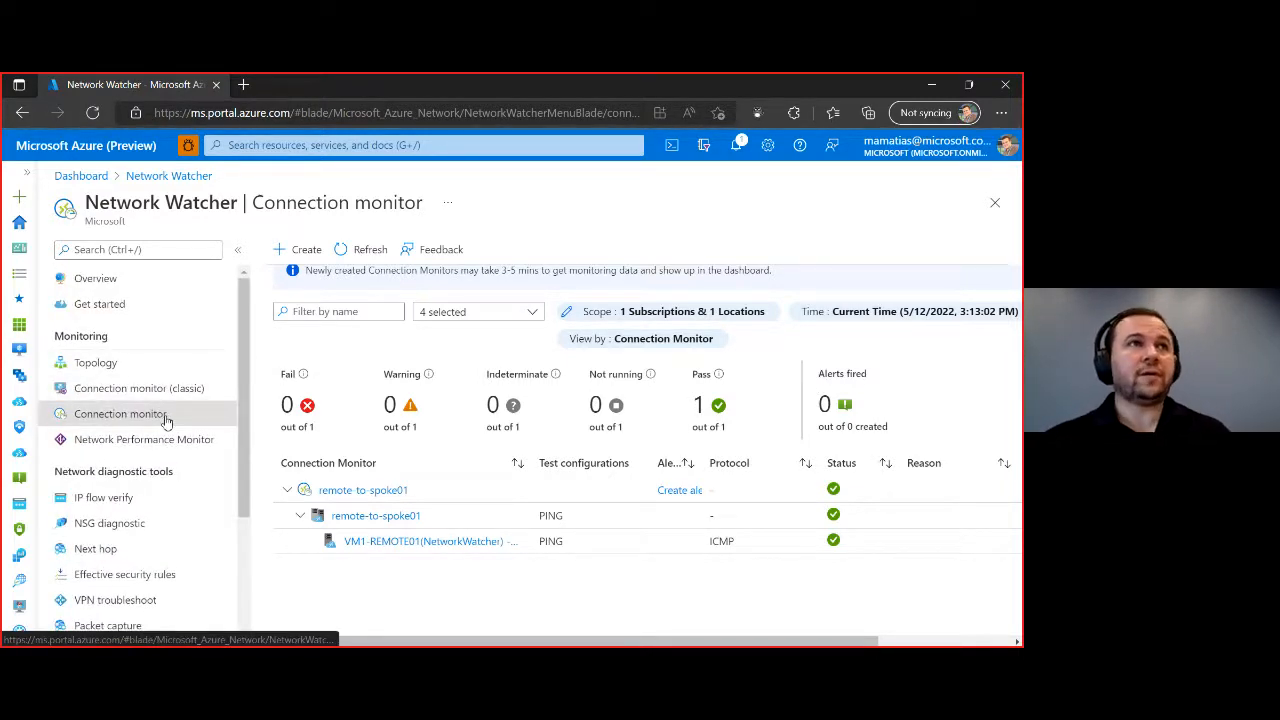
pyautogui.scroll(-2, 165, 415)
pyautogui.scroll(-1, 171, 410)
pyautogui.scroll(1, 171, 410)
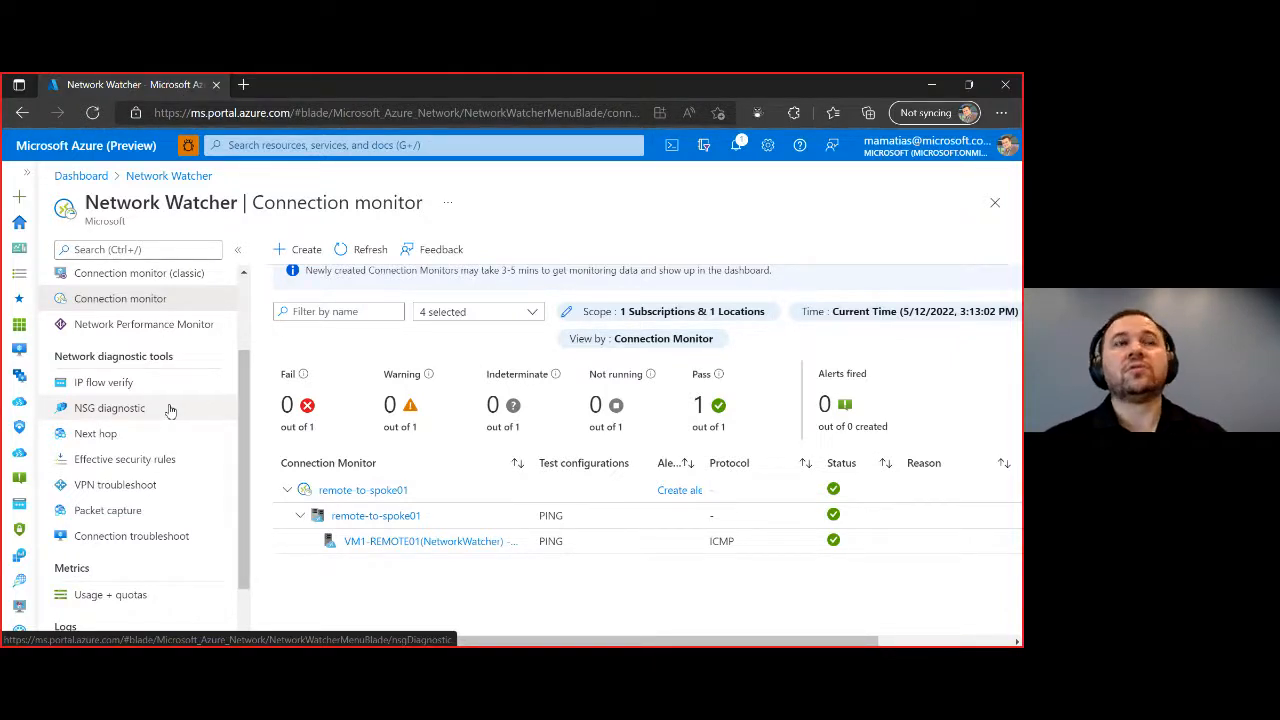
pyautogui.click(150, 382)
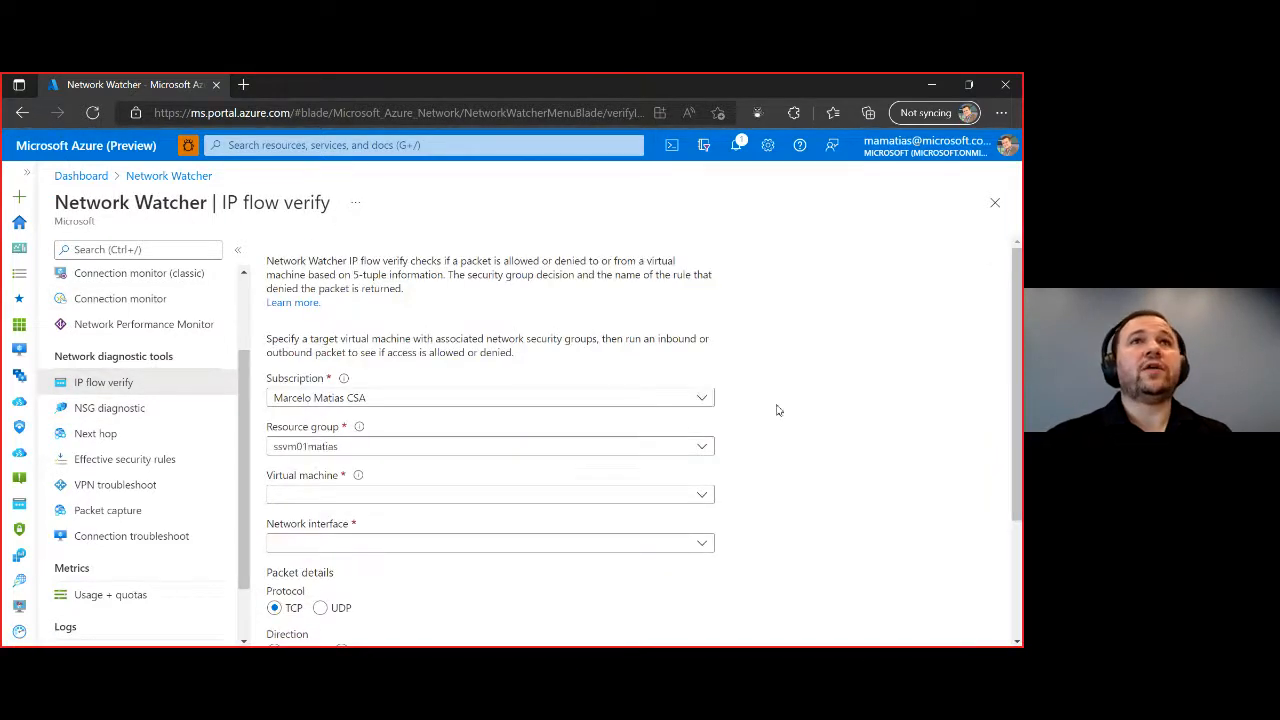
pyautogui.scroll(-1, 776, 408)
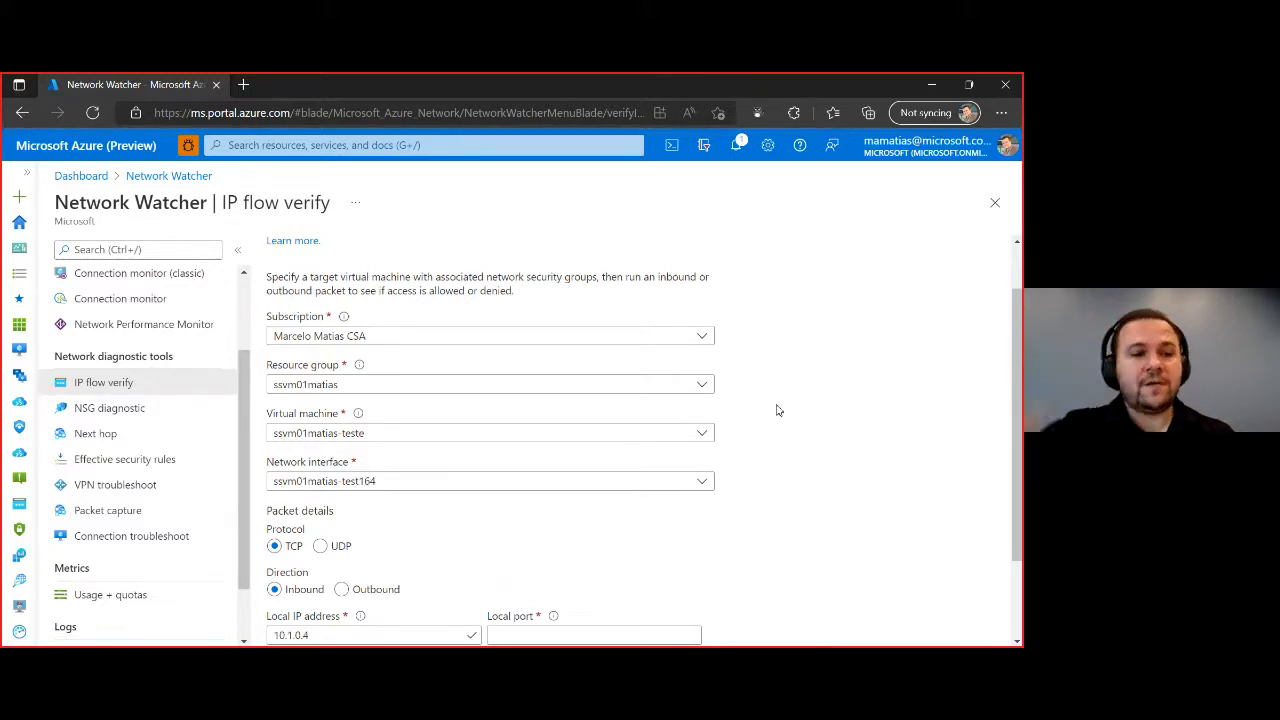
pyautogui.hotkey('alt', 'Tab')
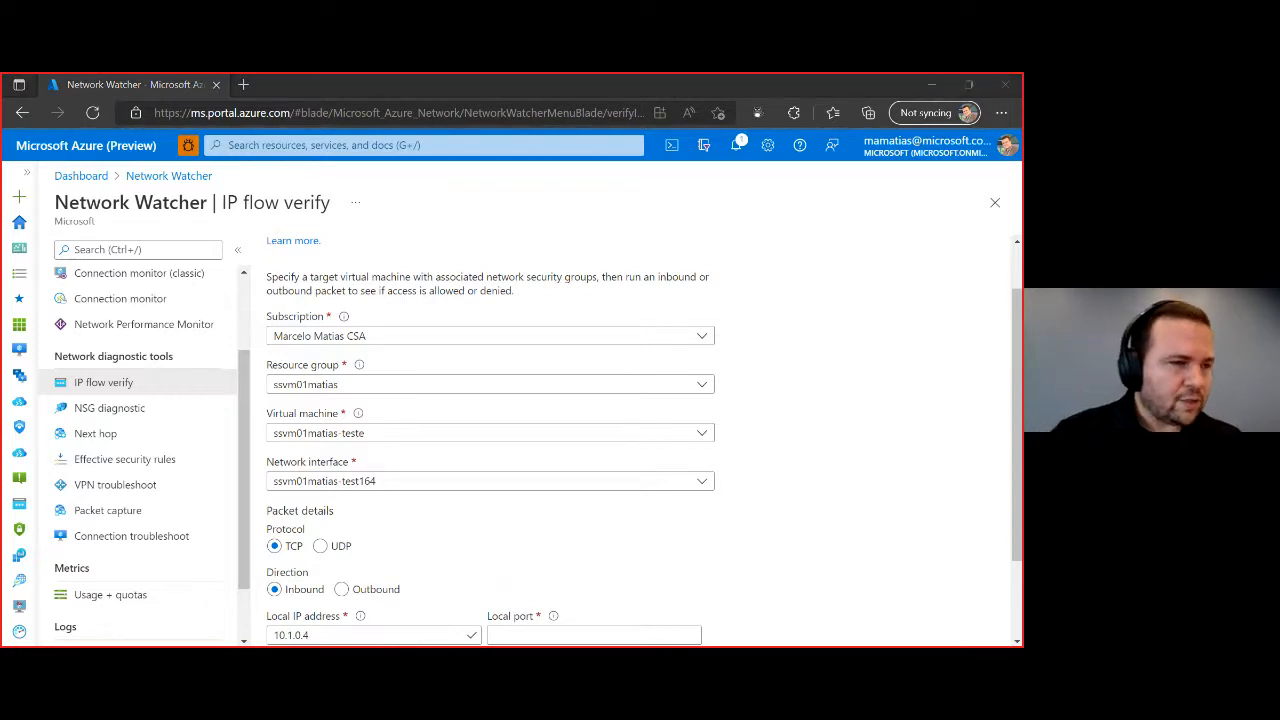
# Step: Target the VM1-SPOKE01 virtual machine in the NetworkWatcher resource group, using its vm1-spoke01482 network interface
pyautogui.click(671, 396)
pyautogui.click(510, 465)
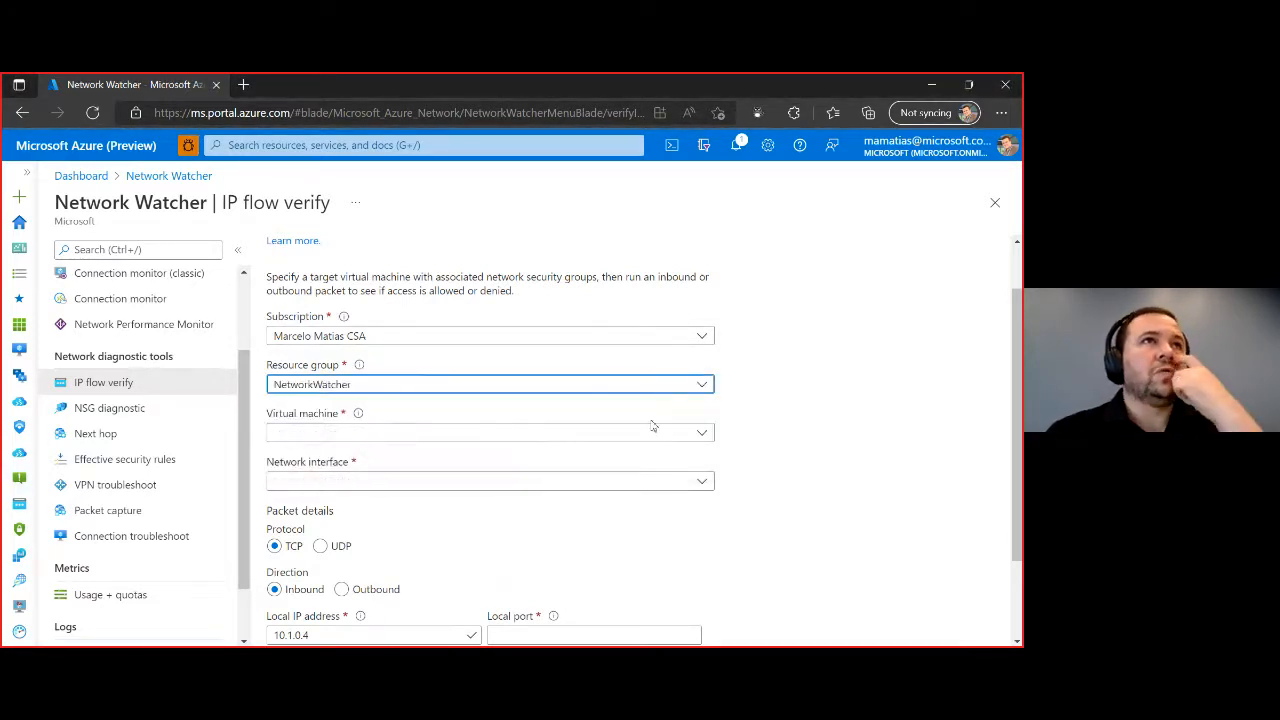
pyautogui.scroll(-1, 855, 413)
pyautogui.scroll(-1, 855, 413)
pyautogui.click(640, 372)
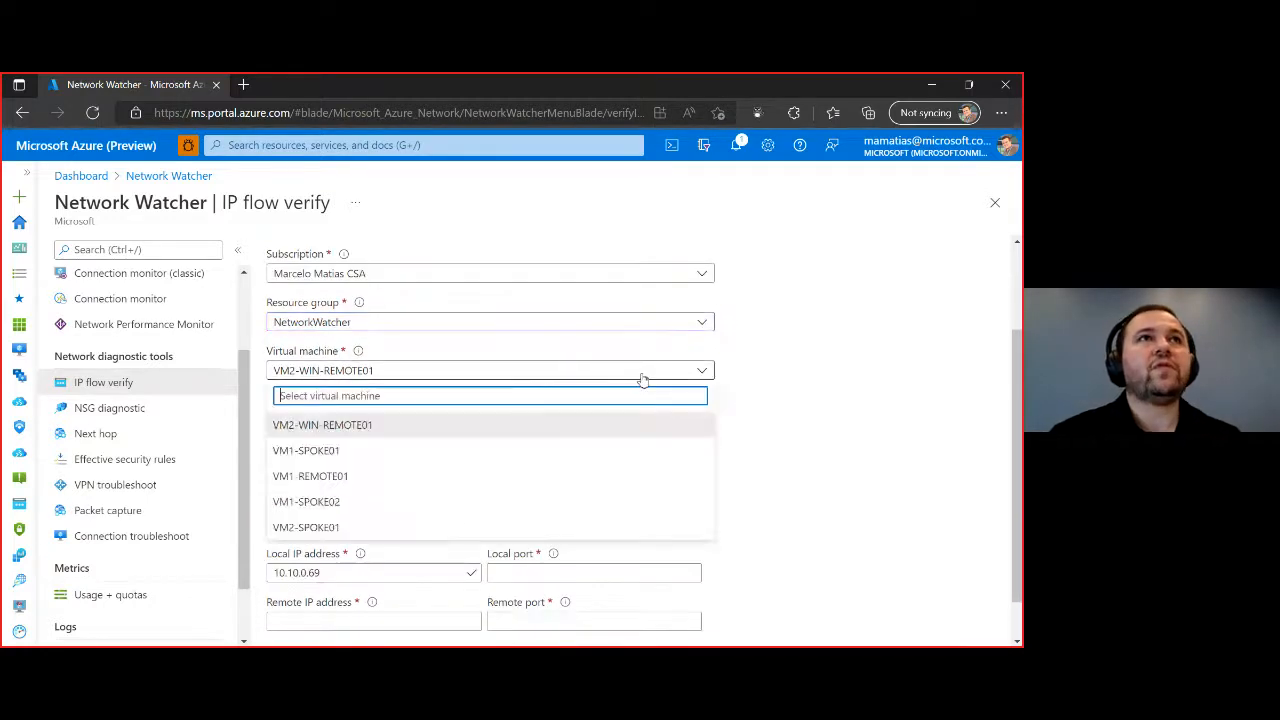
pyautogui.click(494, 451)
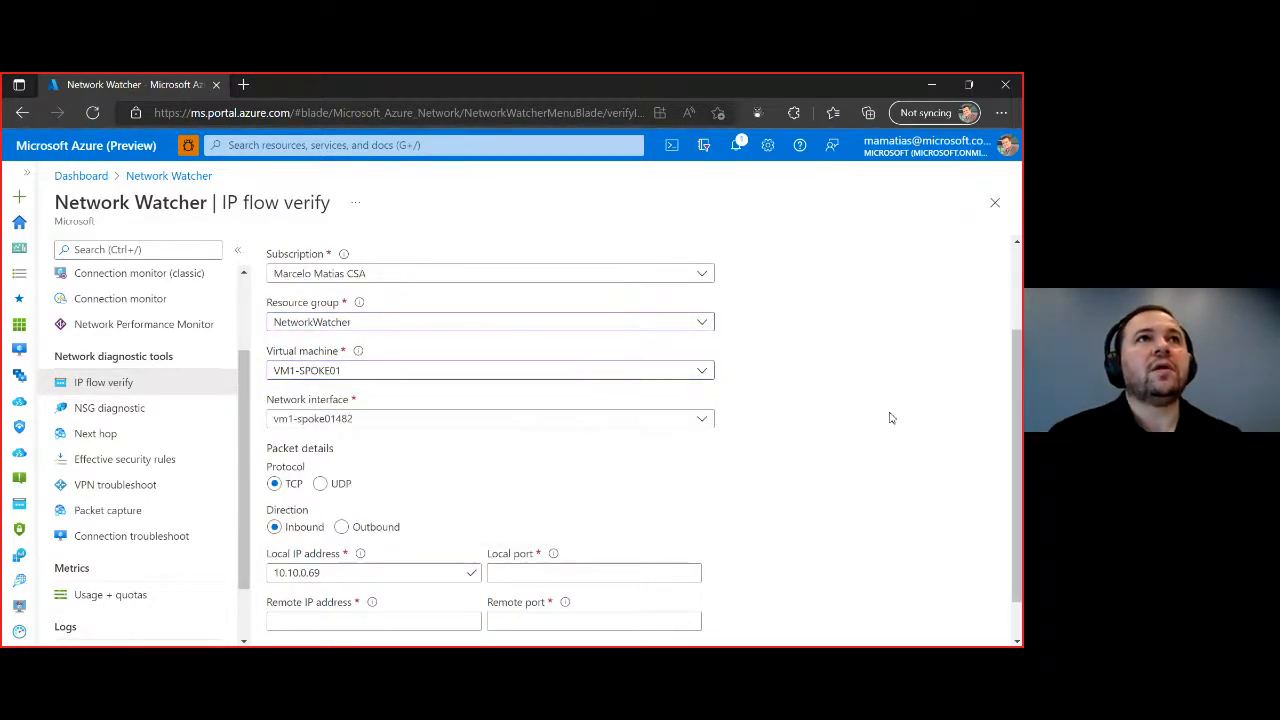
pyautogui.scroll(-1, 889, 414)
pyautogui.click(474, 370)
pyautogui.click(878, 401)
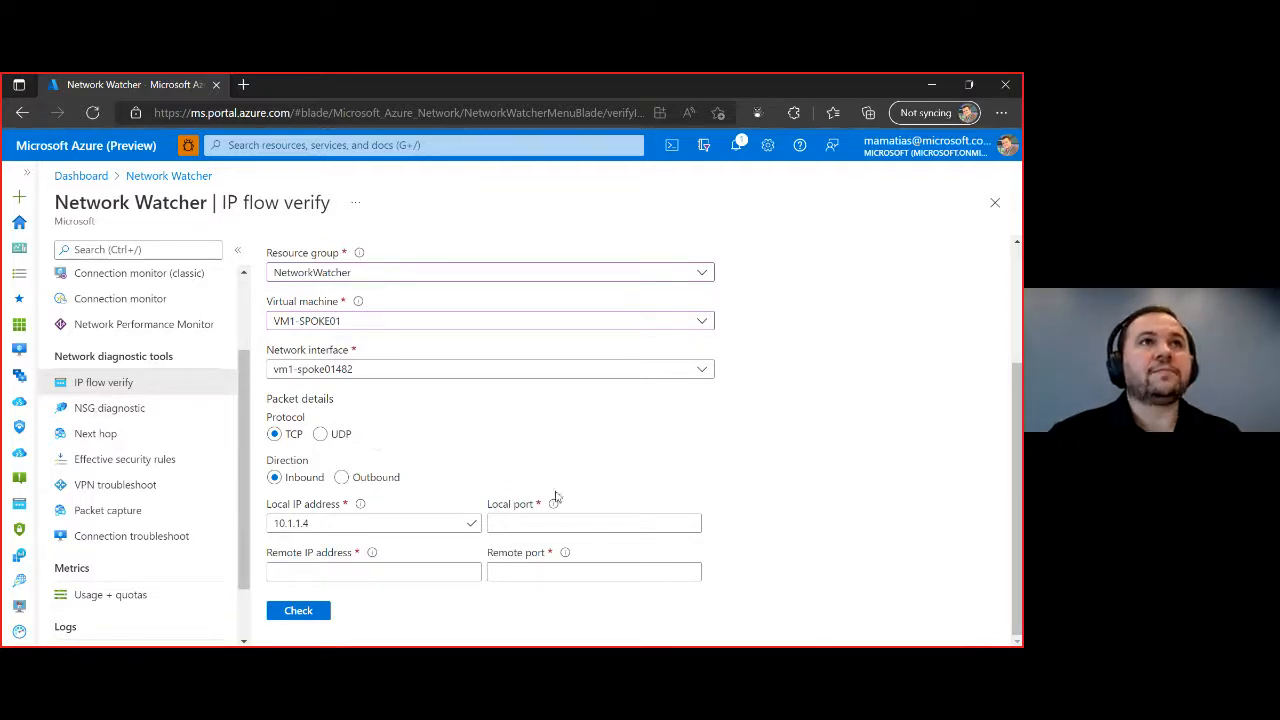
# Step: Define an outbound TCP packet with local port 22 and remote IP address 10.10.0.68
pyautogui.click(586, 522)
pyautogui.write('22')
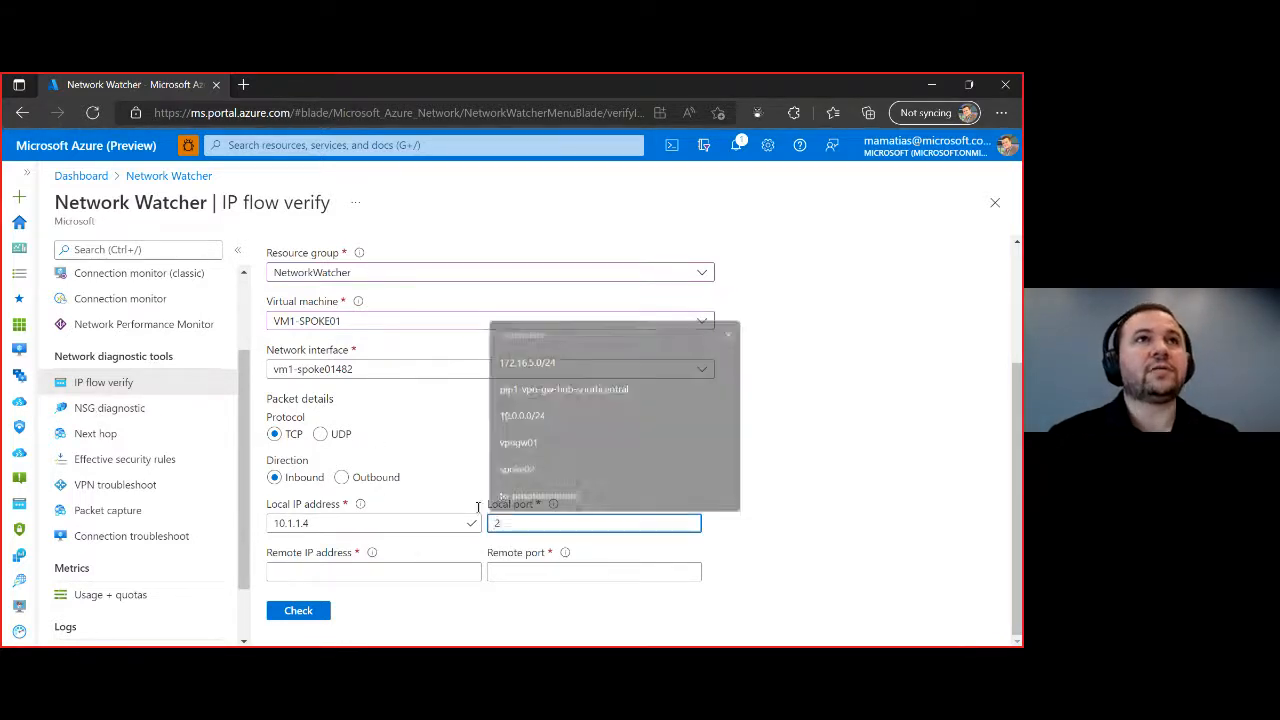
pyautogui.click(341, 477)
pyautogui.click(367, 571)
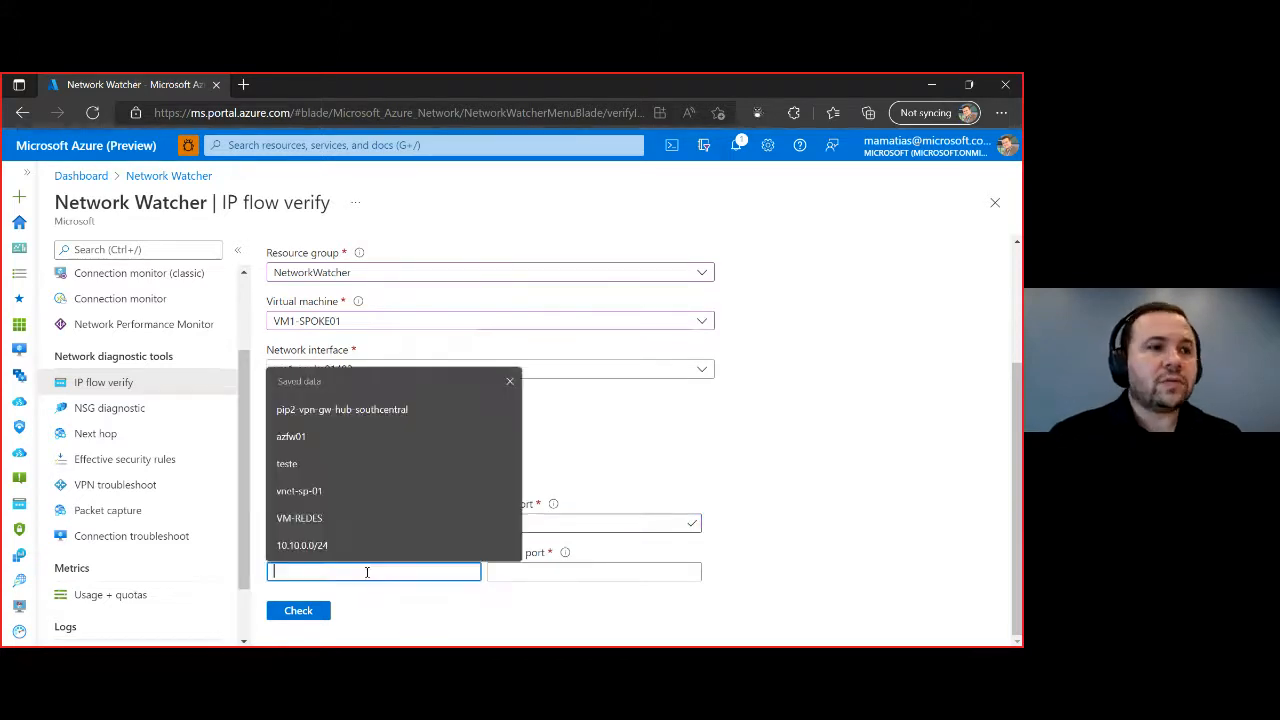
pyautogui.write('10.')
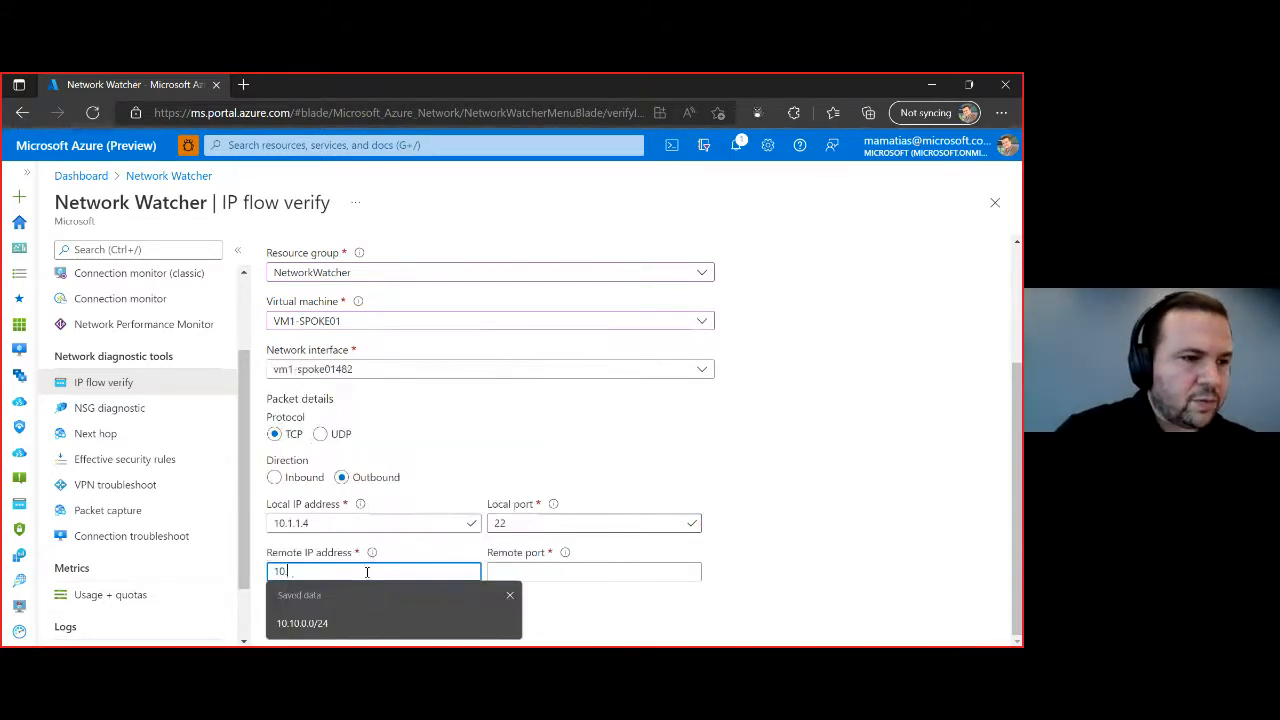
pyautogui.write('10.0')
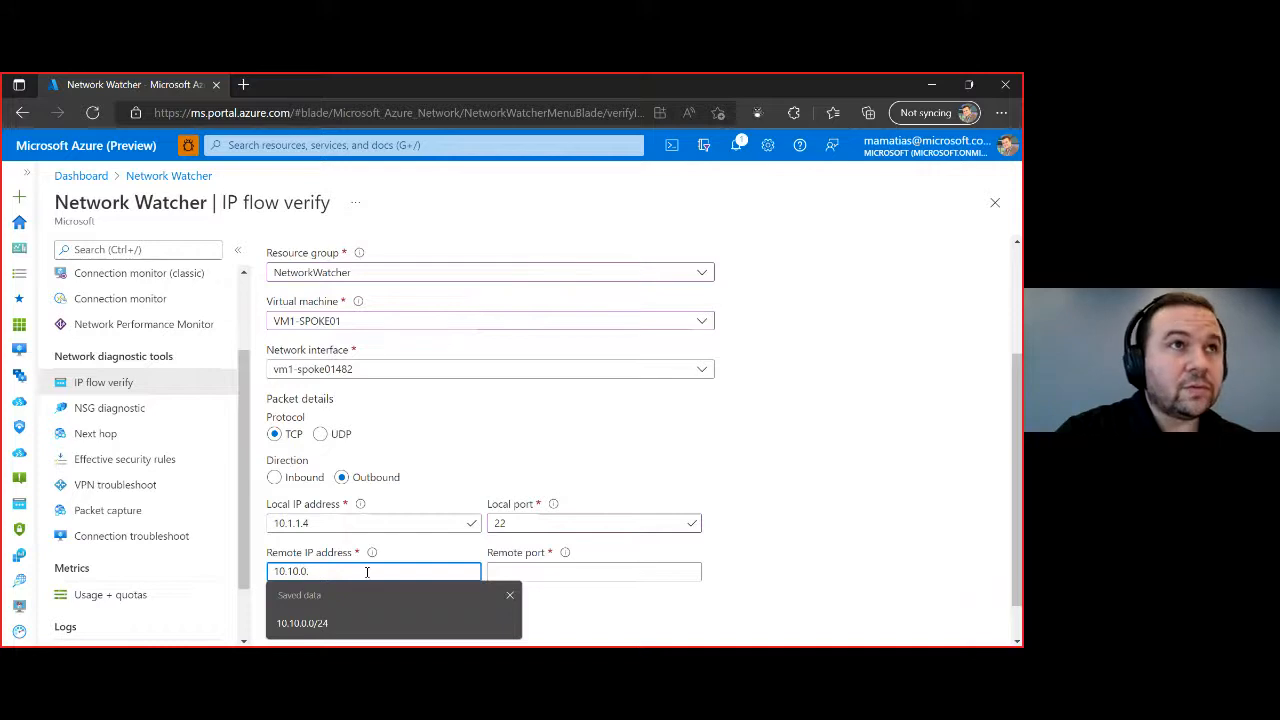
pyautogui.write('.68')
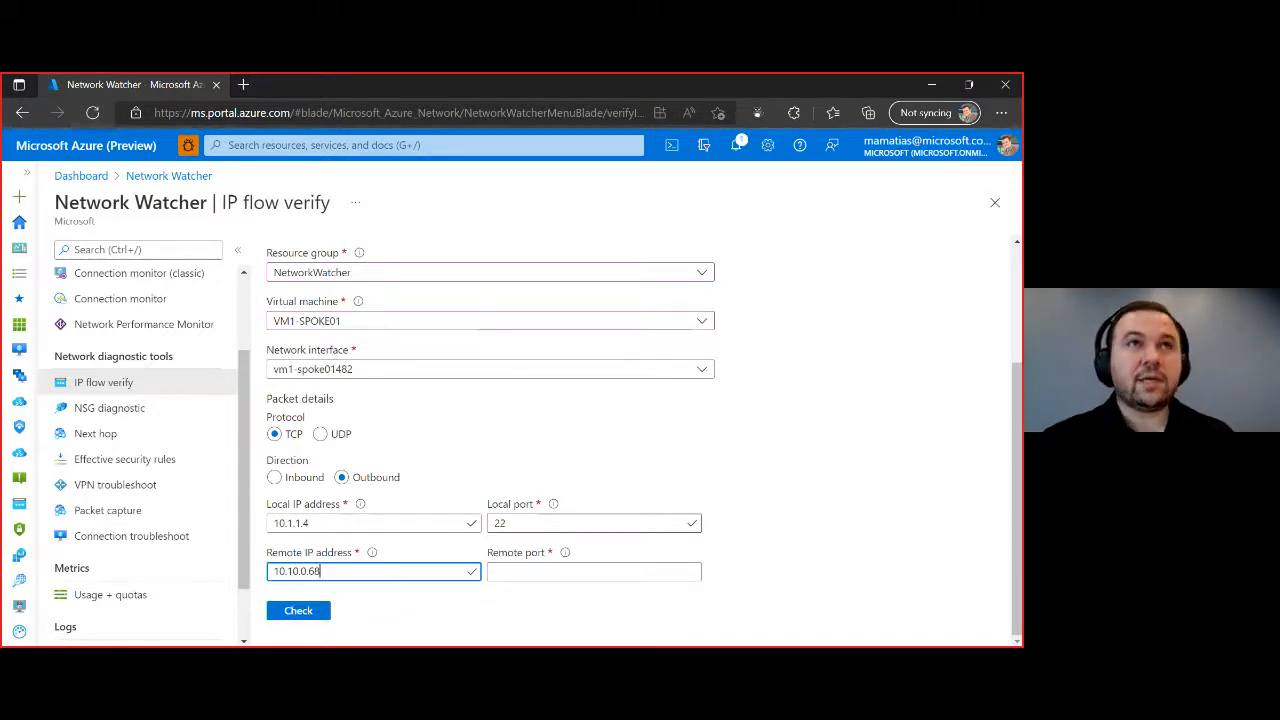
# Step: Switch to the Visio network diagram to check the address of VM1-REMOTE01, and return to the IP flow verify form
pyautogui.hotkey('alt', 'Tab')
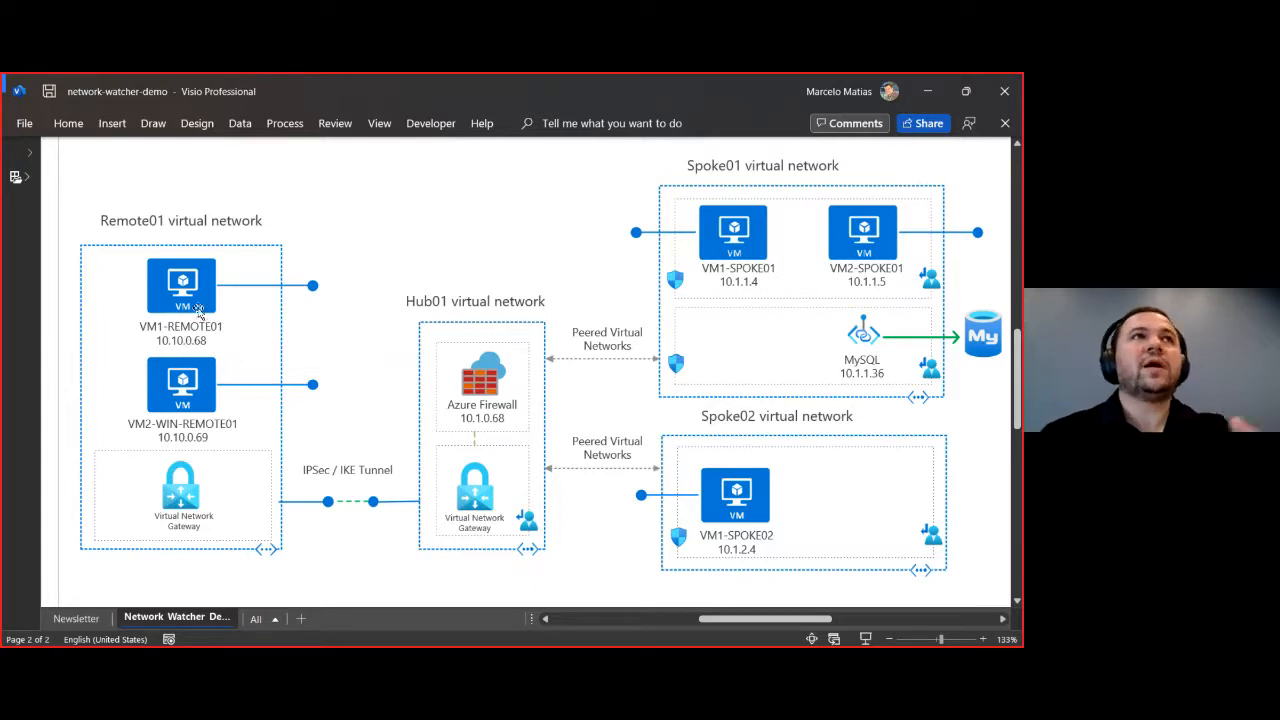
pyautogui.click(927, 91)
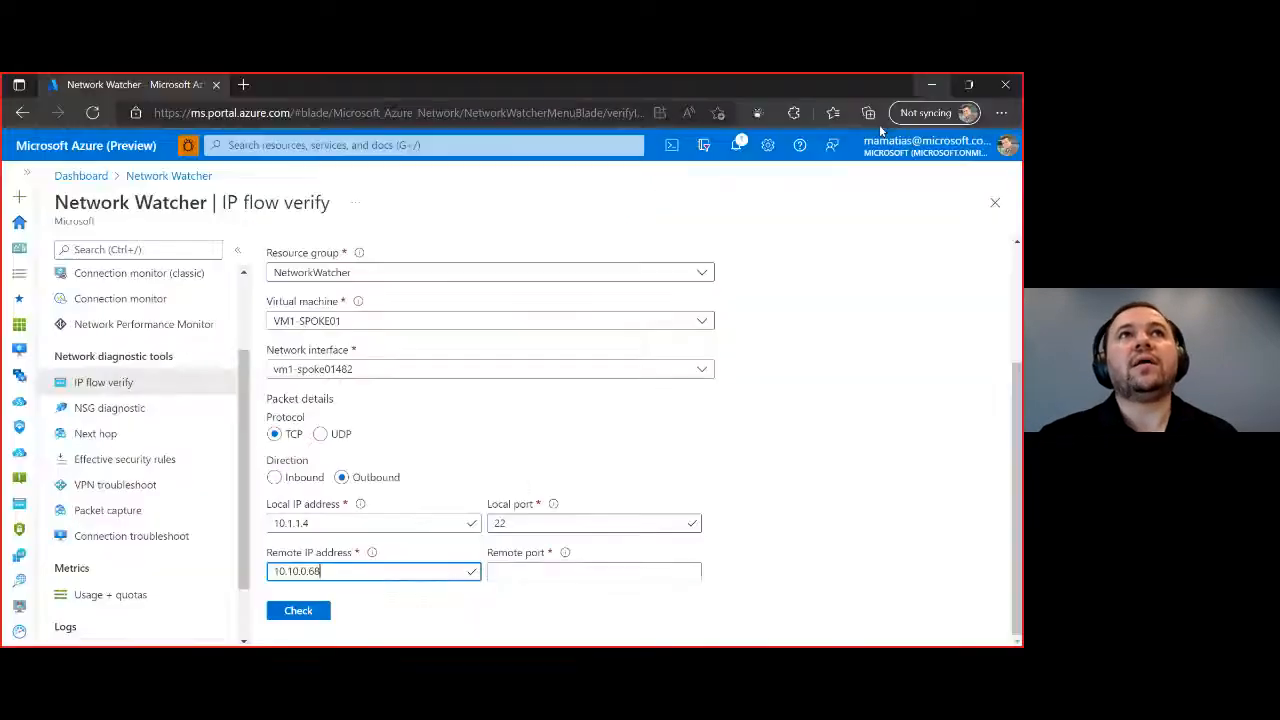
pyautogui.click(825, 381)
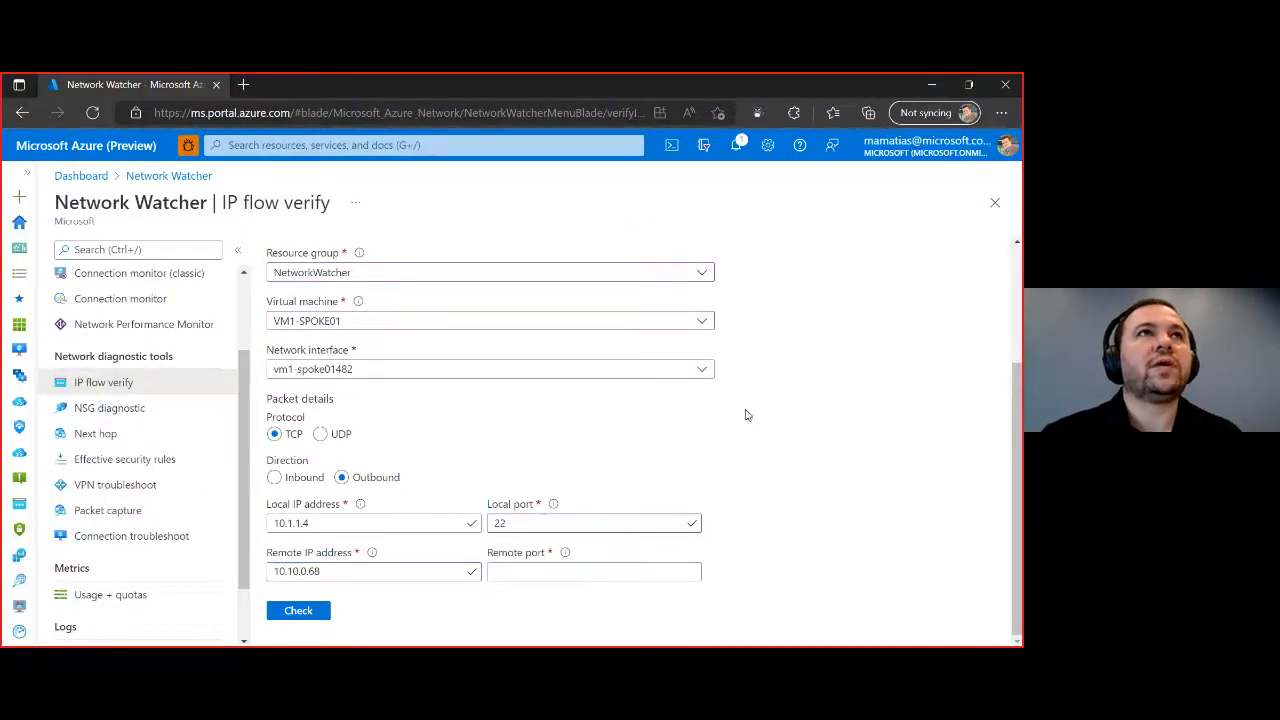
# Step: Set the remote port to 22, run the IP flow check, and examine which security rule applies
pyautogui.click(576, 574)
pyautogui.write('22')
pyautogui.click(851, 520)
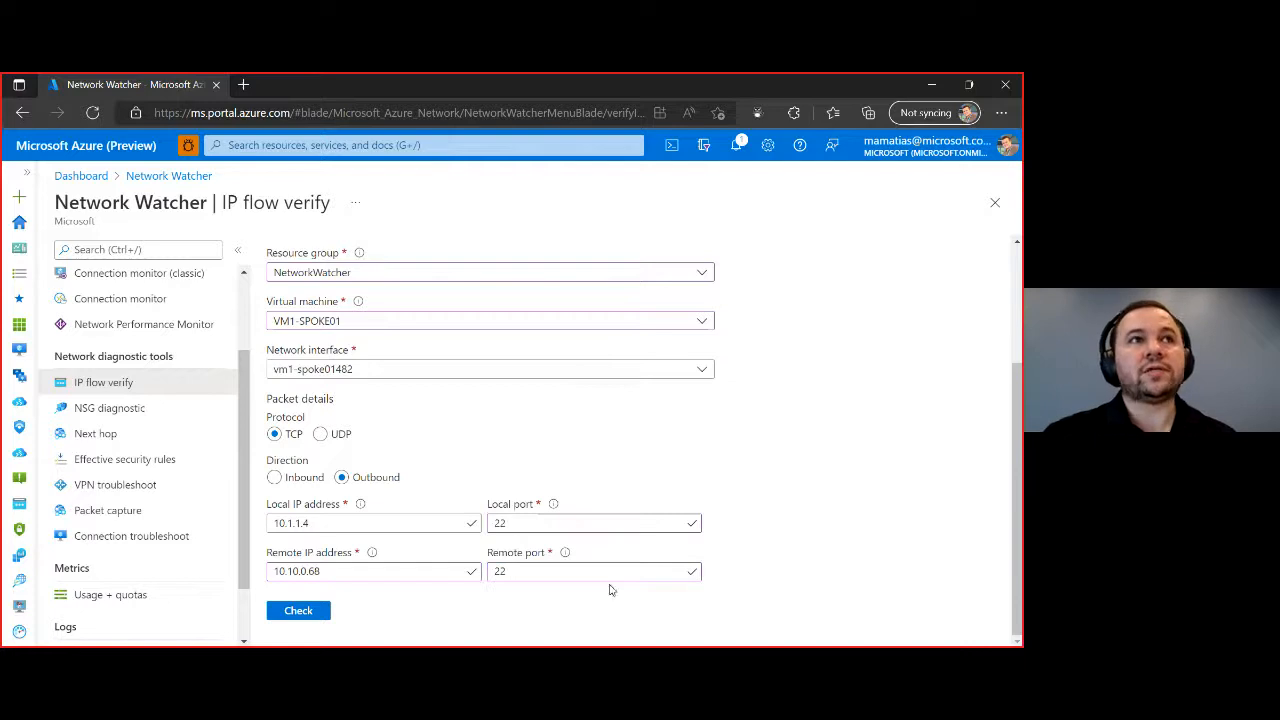
pyautogui.click(294, 612)
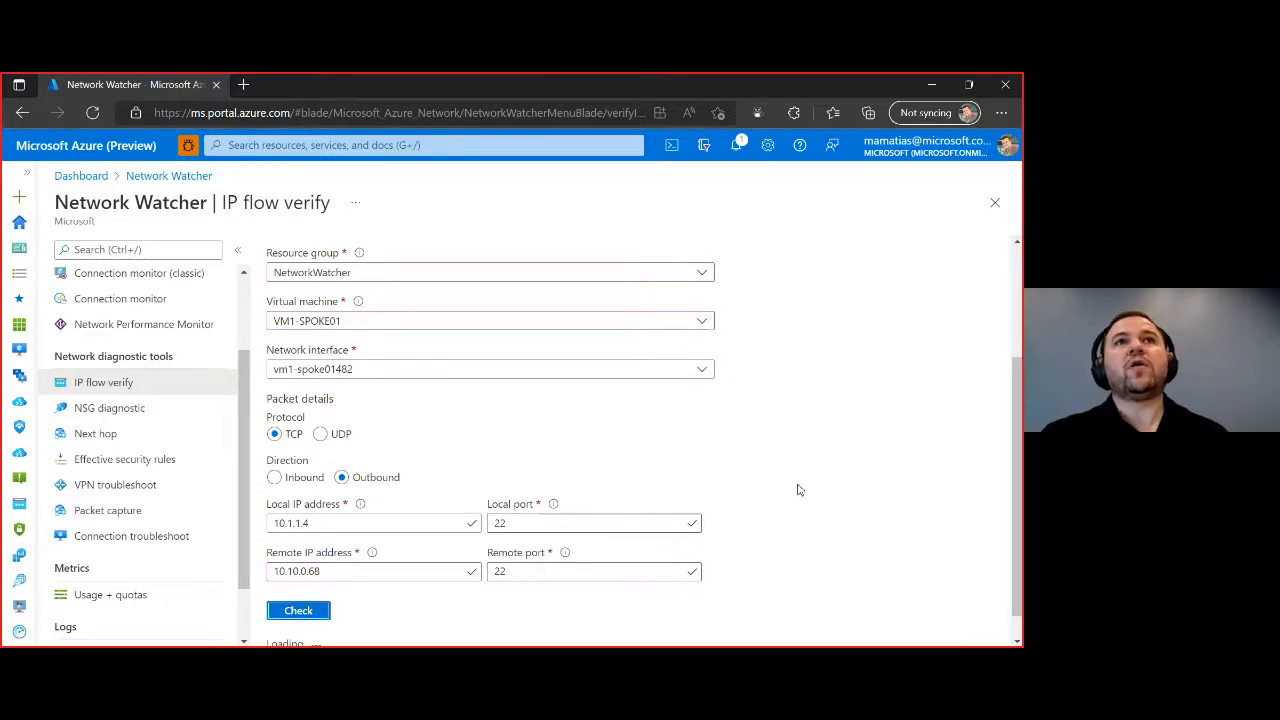
pyautogui.scroll(-1, 799, 494)
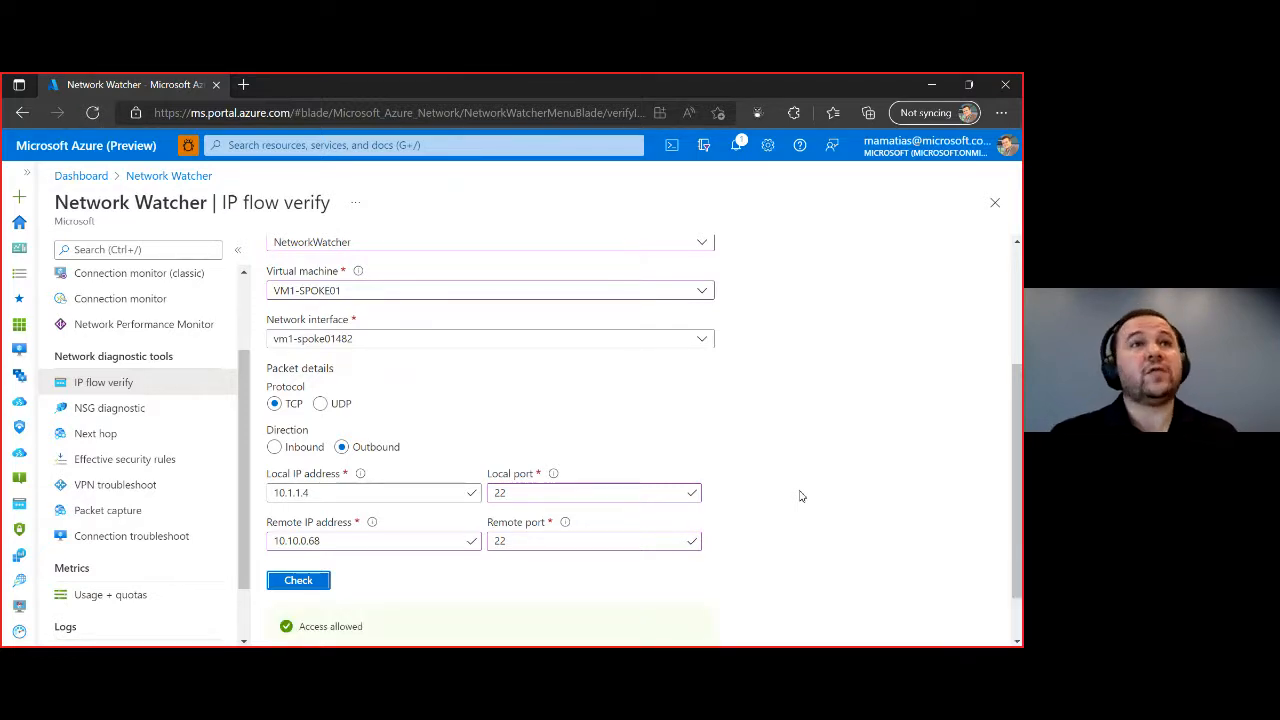
pyautogui.scroll(-1, 800, 496)
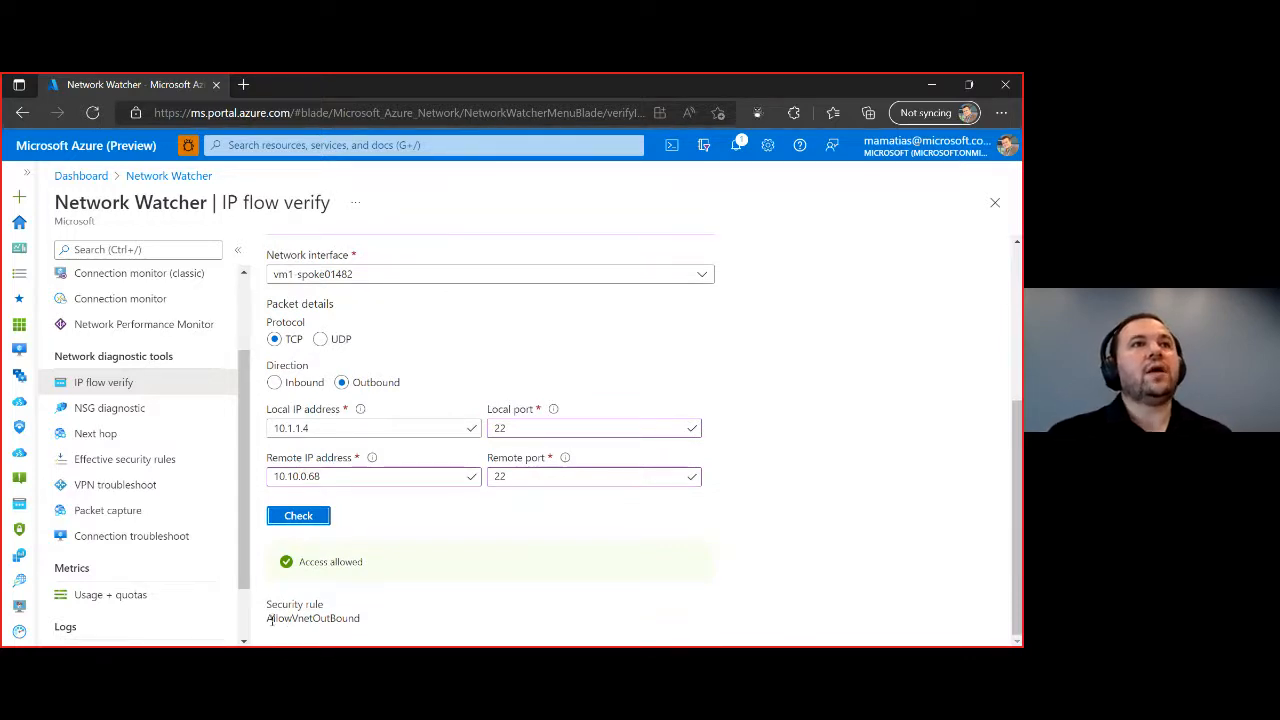
pyautogui.moveTo(270, 618); pyautogui.dragTo(362, 620)
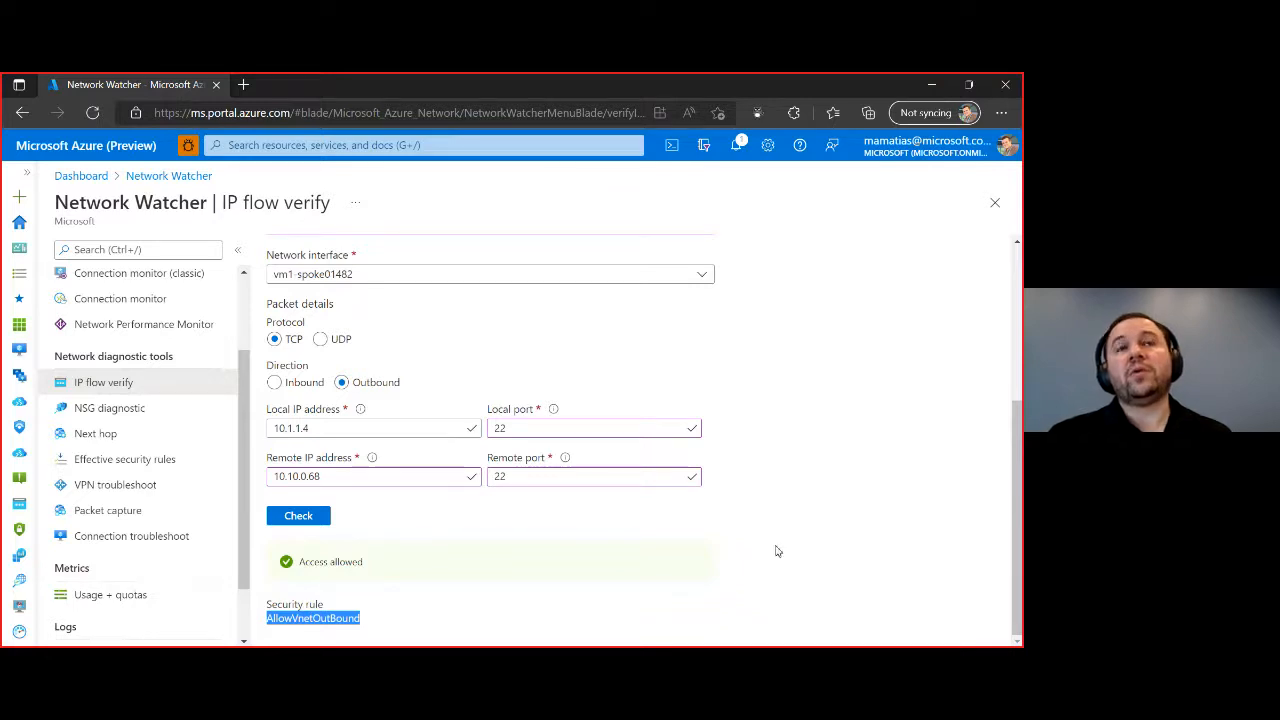
pyautogui.click(774, 549)
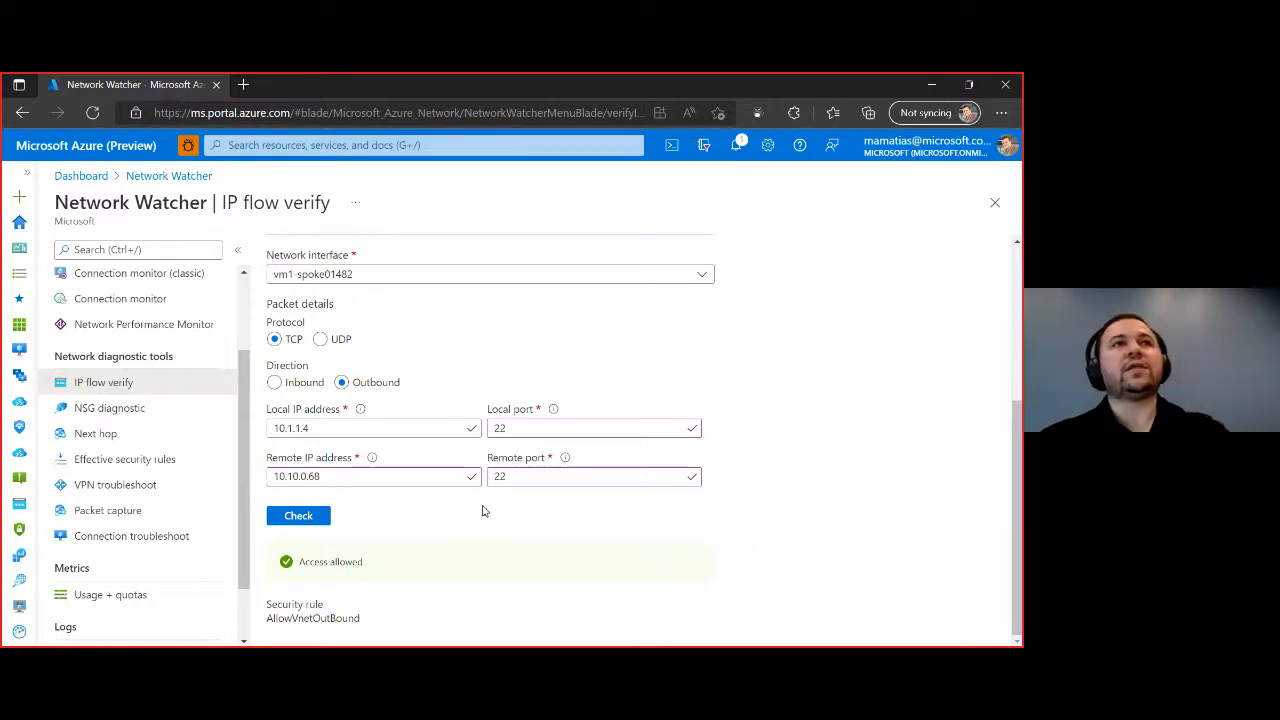
# Step: Change the remote IP address to 10.5.0.68, rerun the check, and examine the access result and security rule
pyautogui.moveTo(437, 477); pyautogui.dragTo(234, 487)
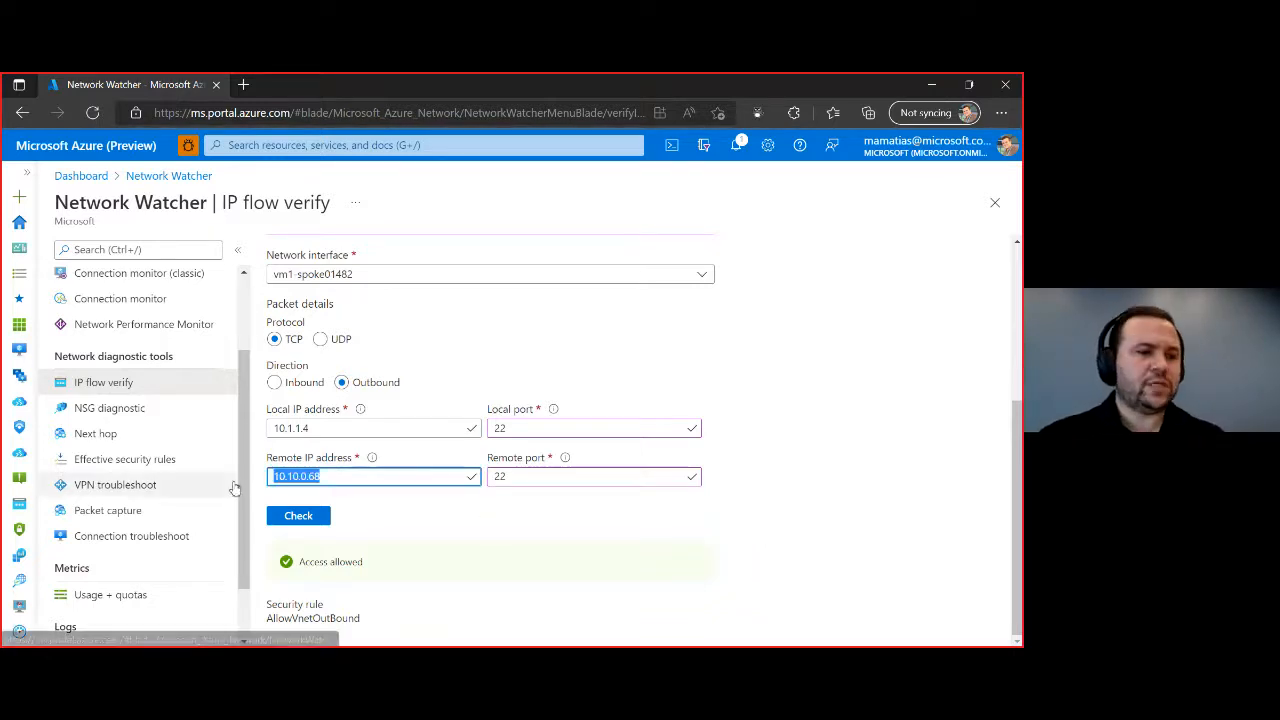
pyautogui.click(340, 482)
pyautogui.press('Left')
pyautogui.press('Left')
pyautogui.press('Left')
pyautogui.press('Left')
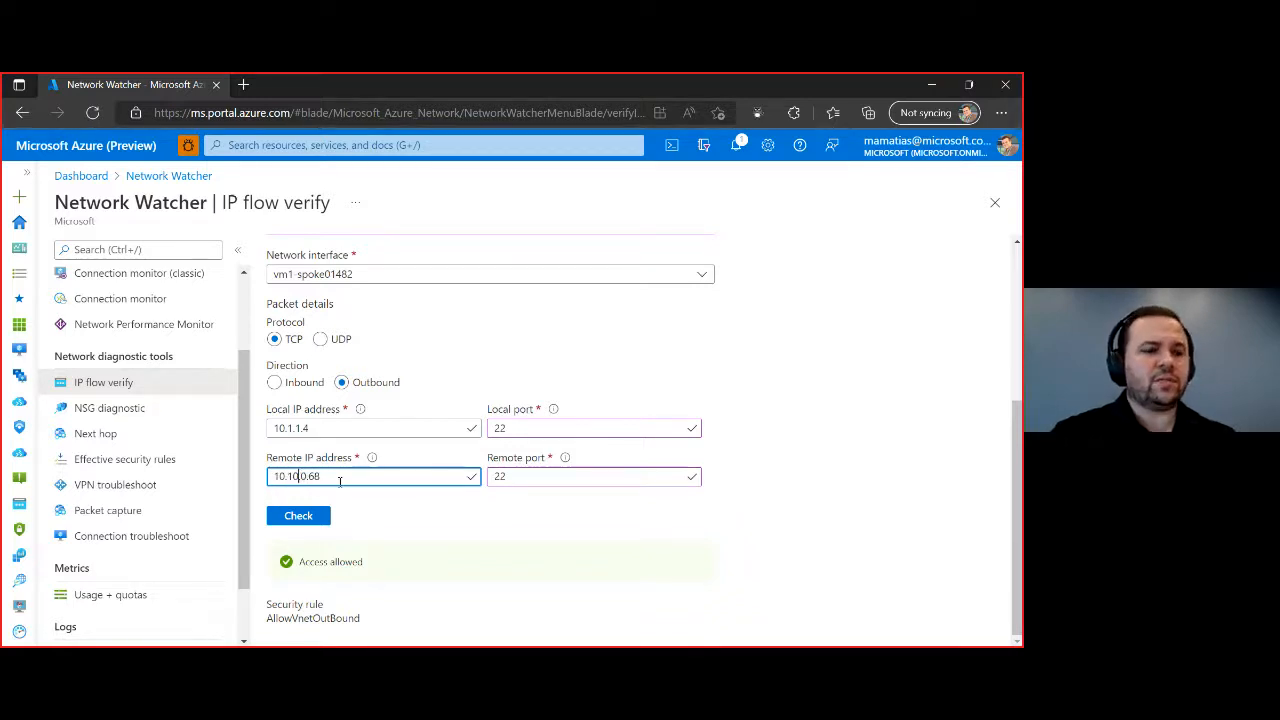
pyautogui.press('BackSpace')
pyautogui.press('BackSpace')
pyautogui.press('BackSpace')
pyautogui.write('5.')
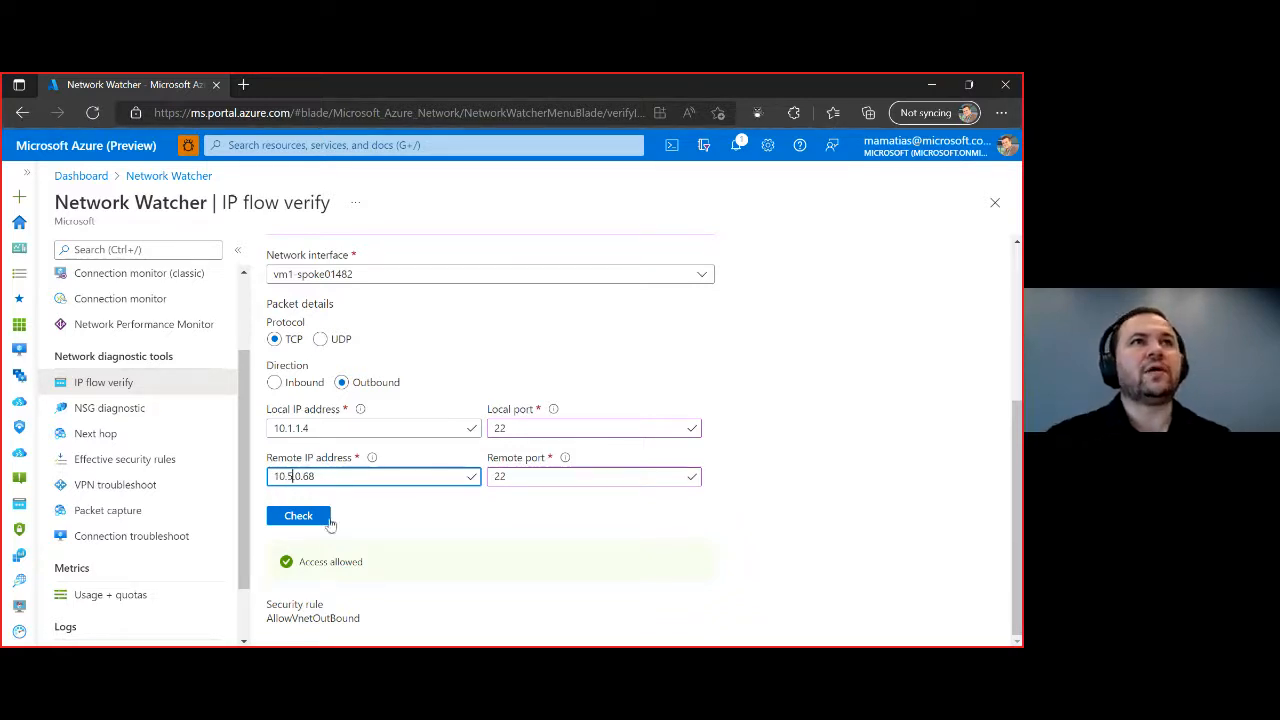
pyautogui.click(298, 516)
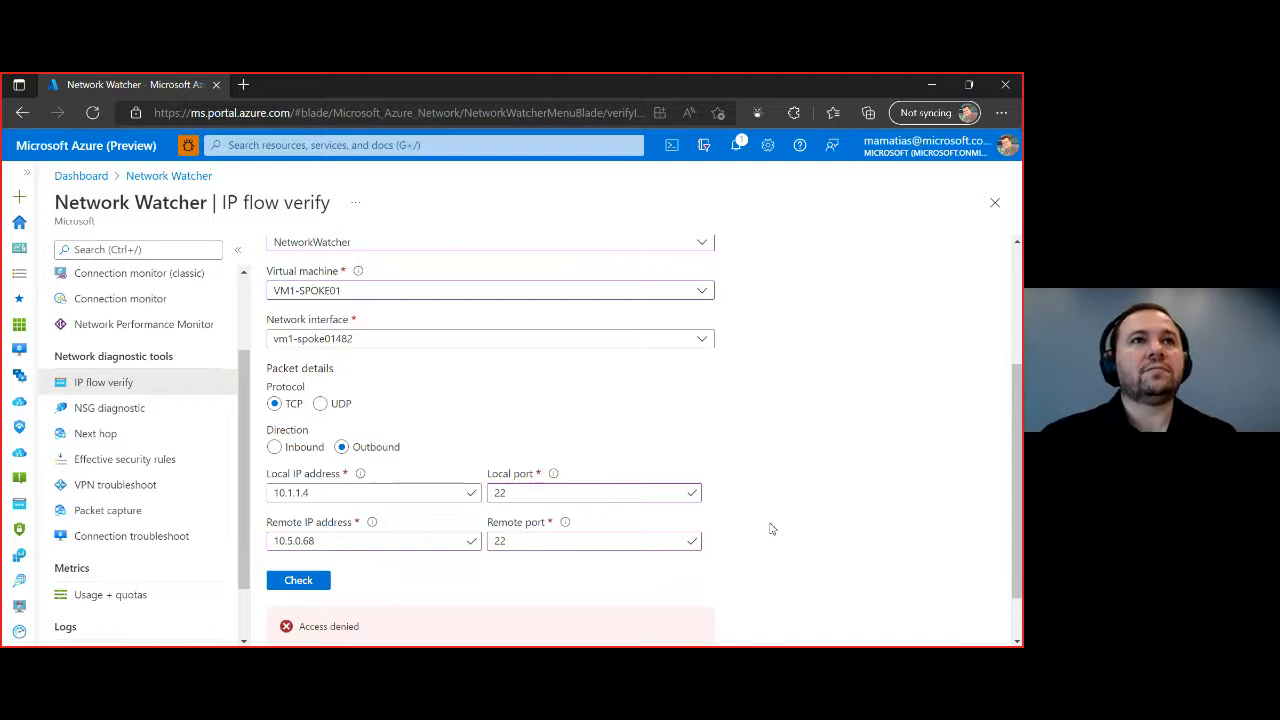
pyautogui.scroll(-1, 770, 528)
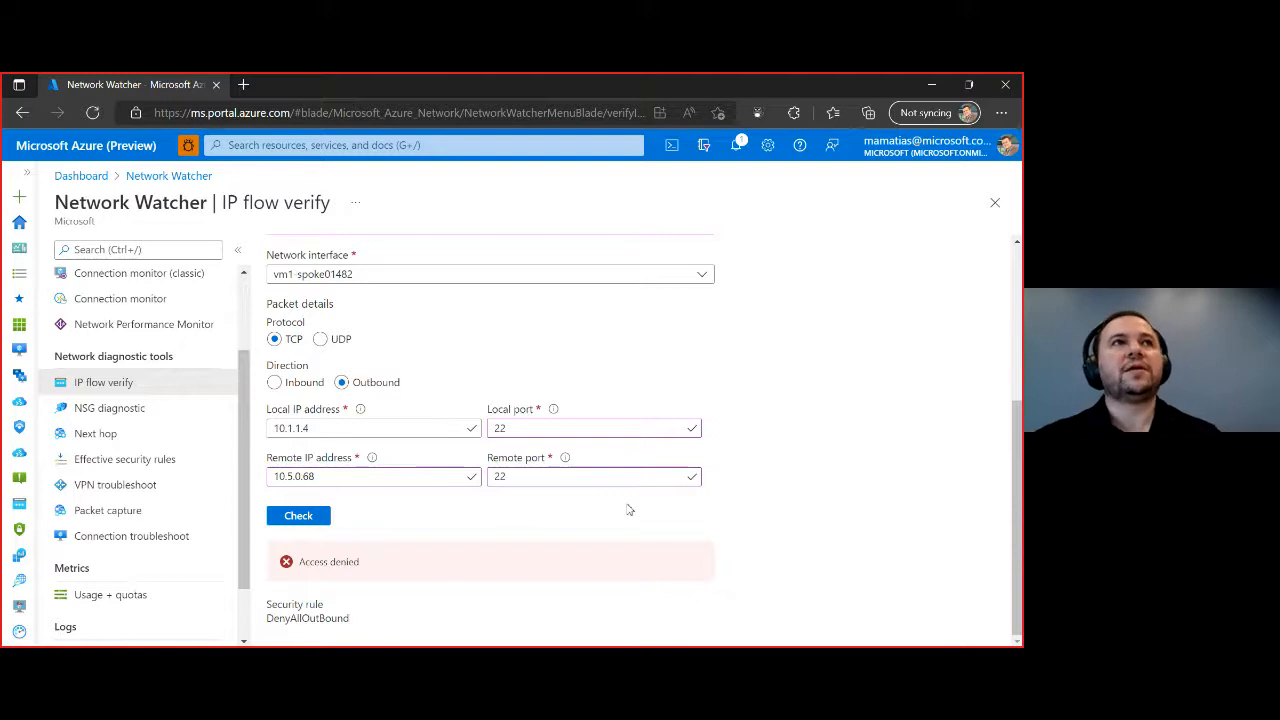
# Step: Open the NSG diagnostic tool, discarding unsaved edits, and target virtual machine VM1-SPOKE01 in the NetworkWatcher resource group
pyautogui.click(164, 419)
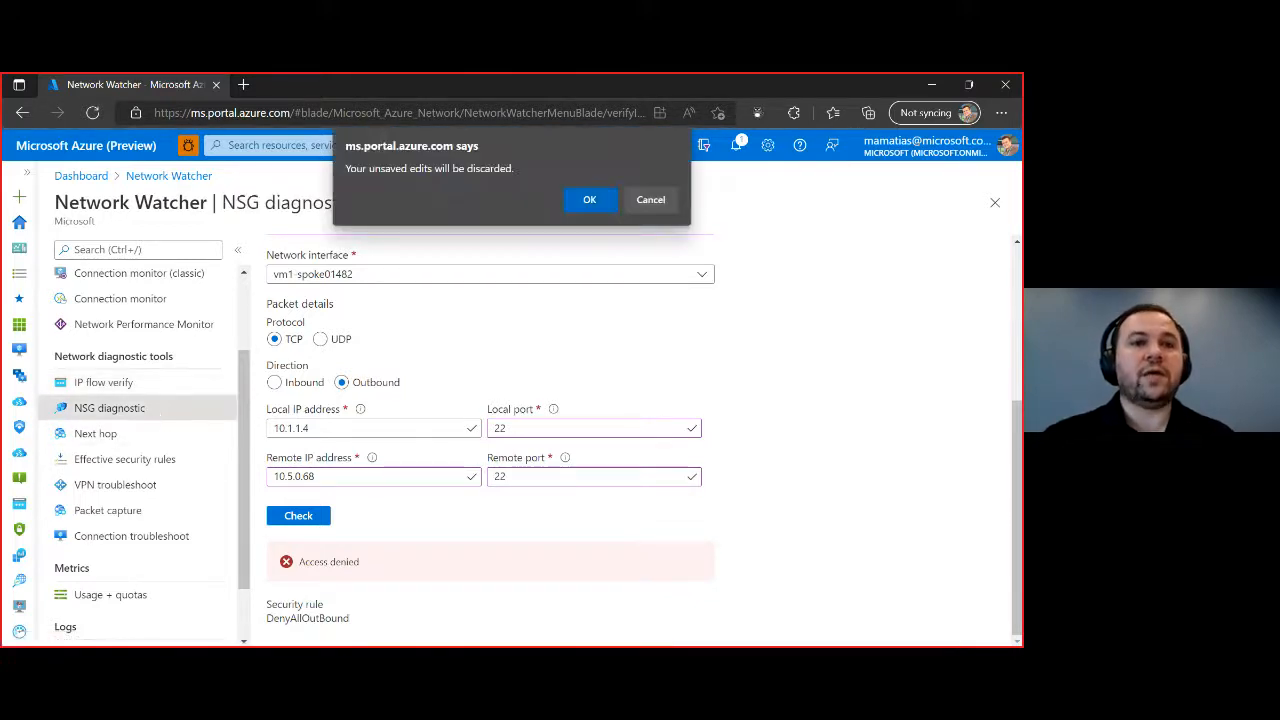
pyautogui.click(590, 199)
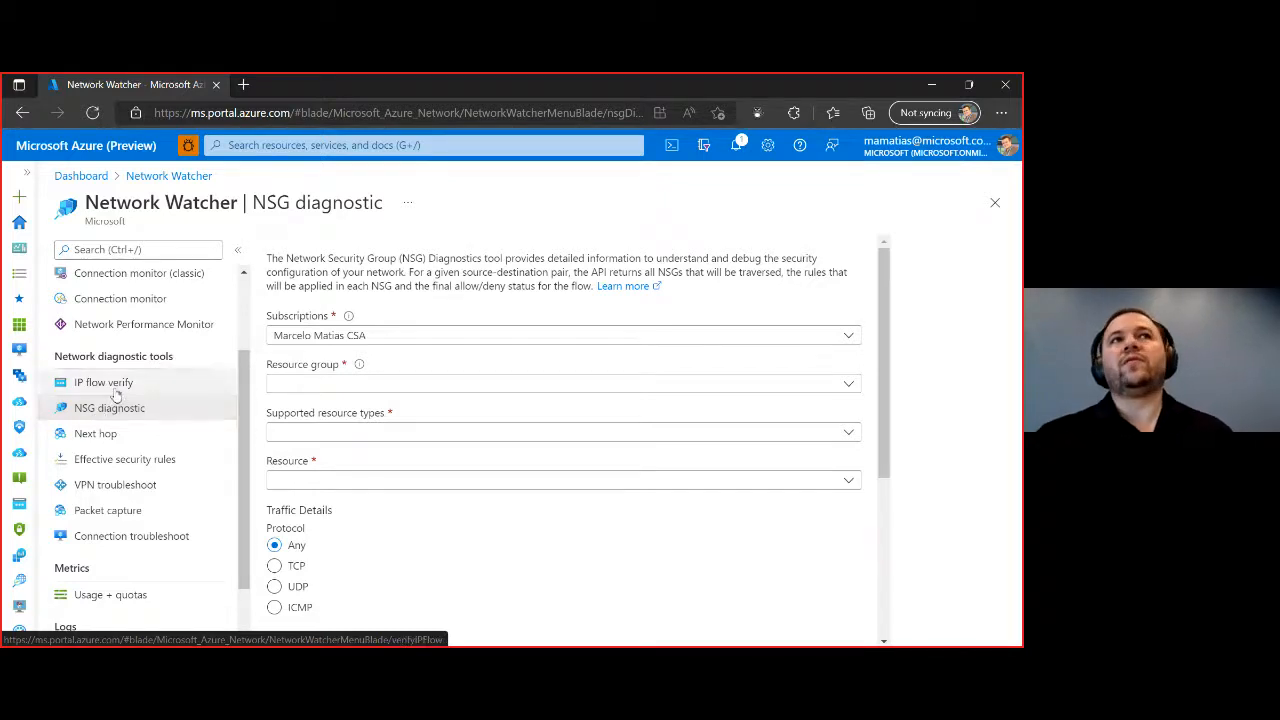
pyautogui.click(386, 384)
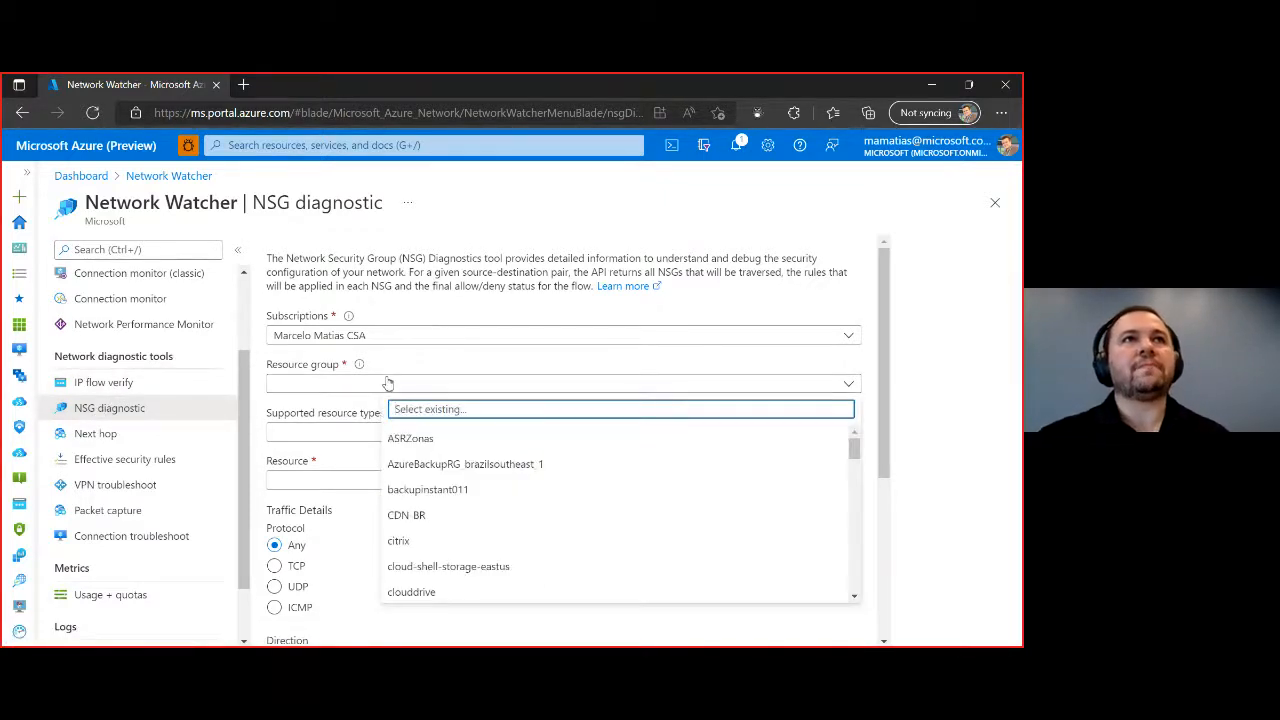
pyautogui.write('network')
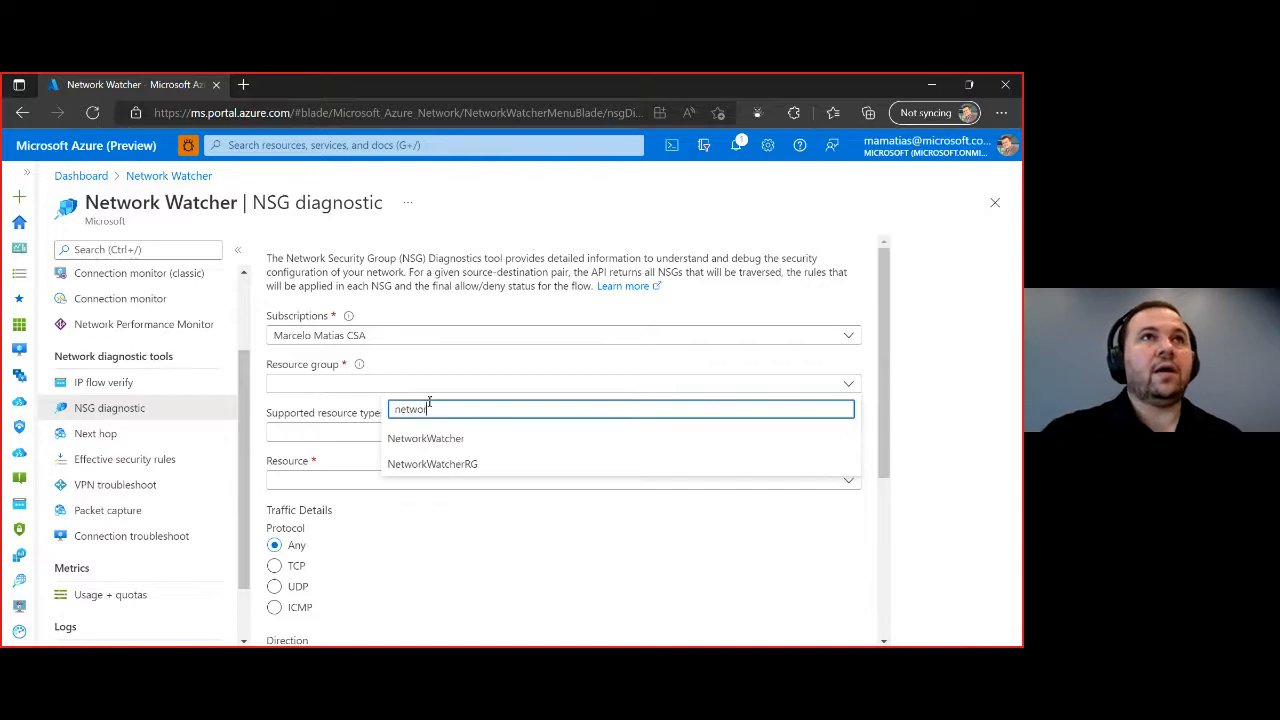
pyautogui.click(463, 438)
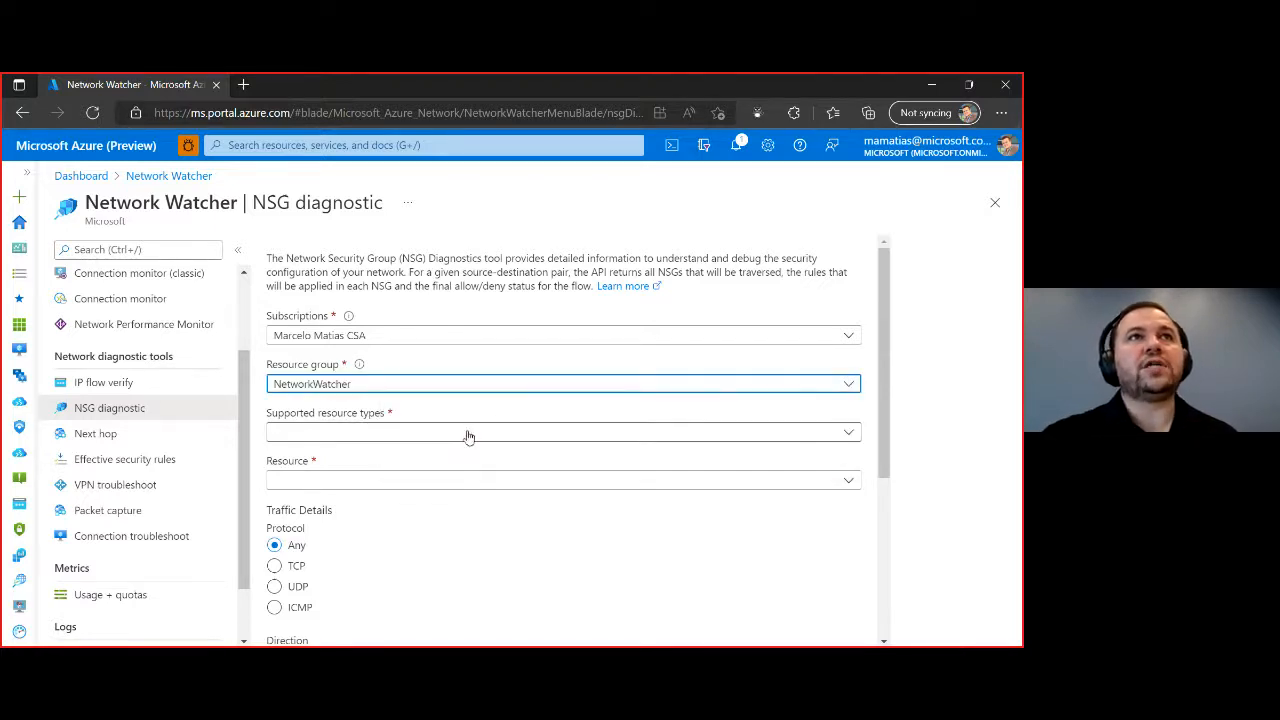
pyautogui.click(468, 433)
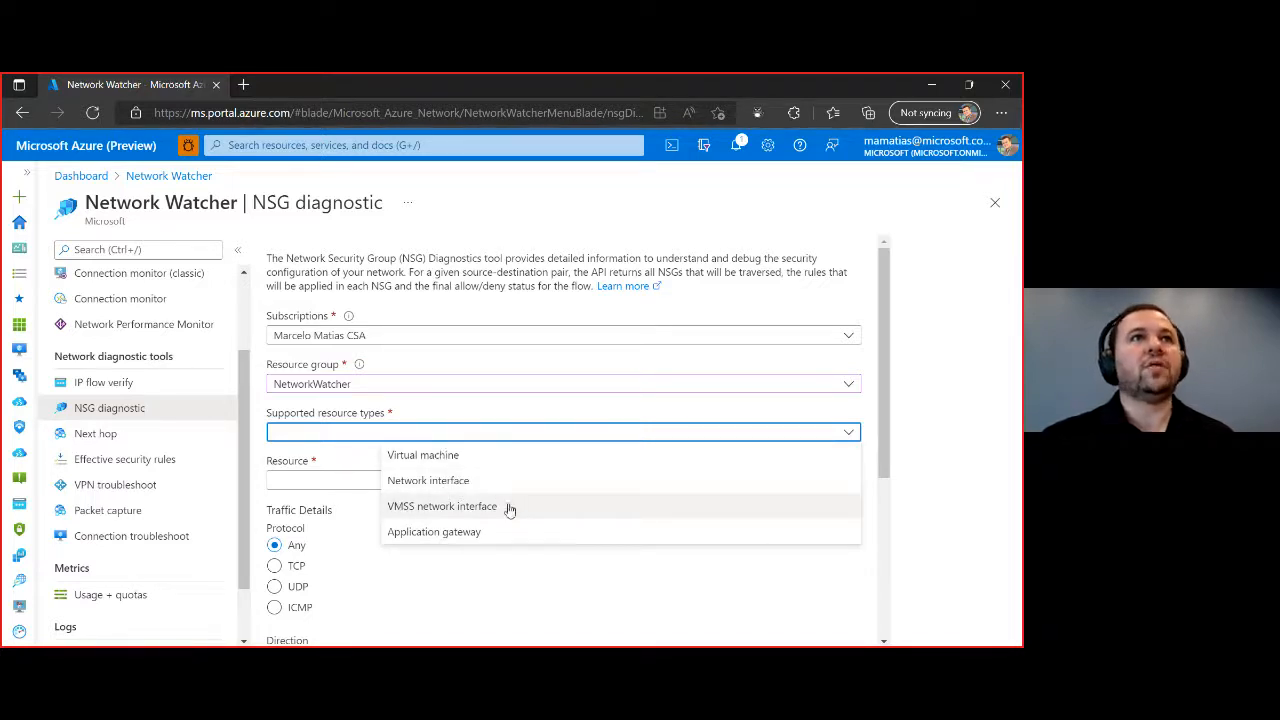
pyautogui.click(452, 460)
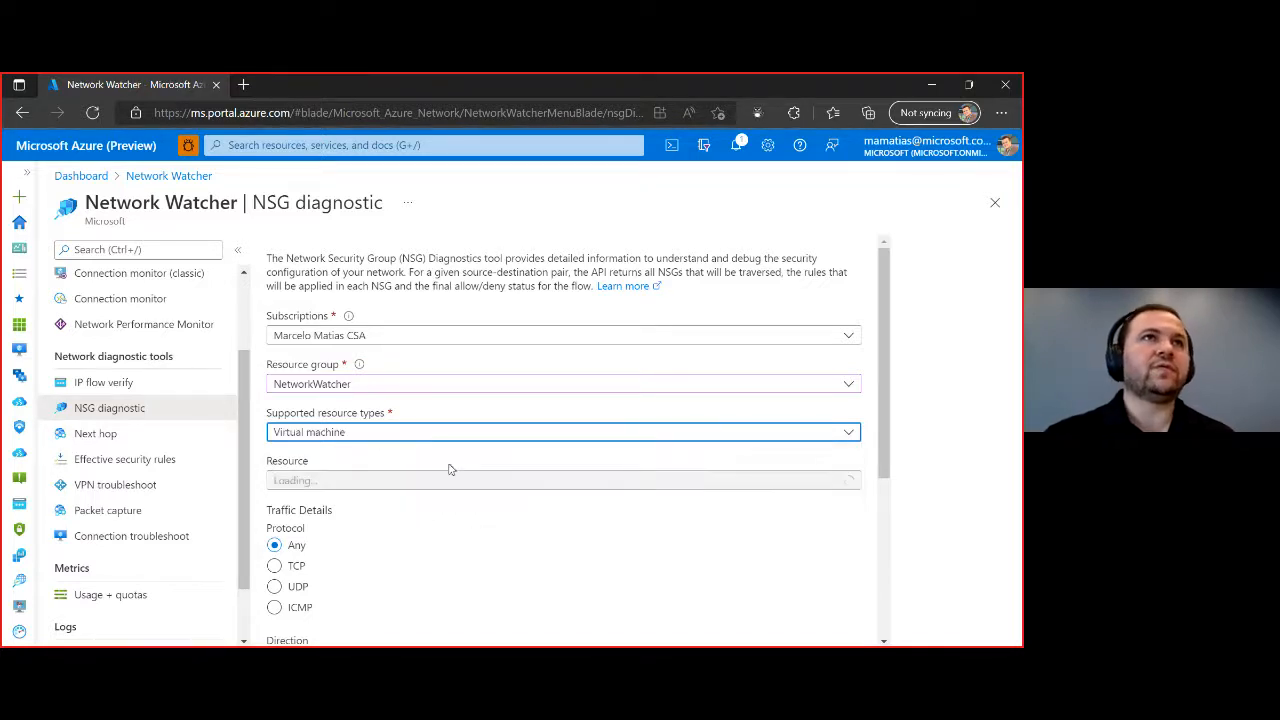
pyautogui.click(494, 494)
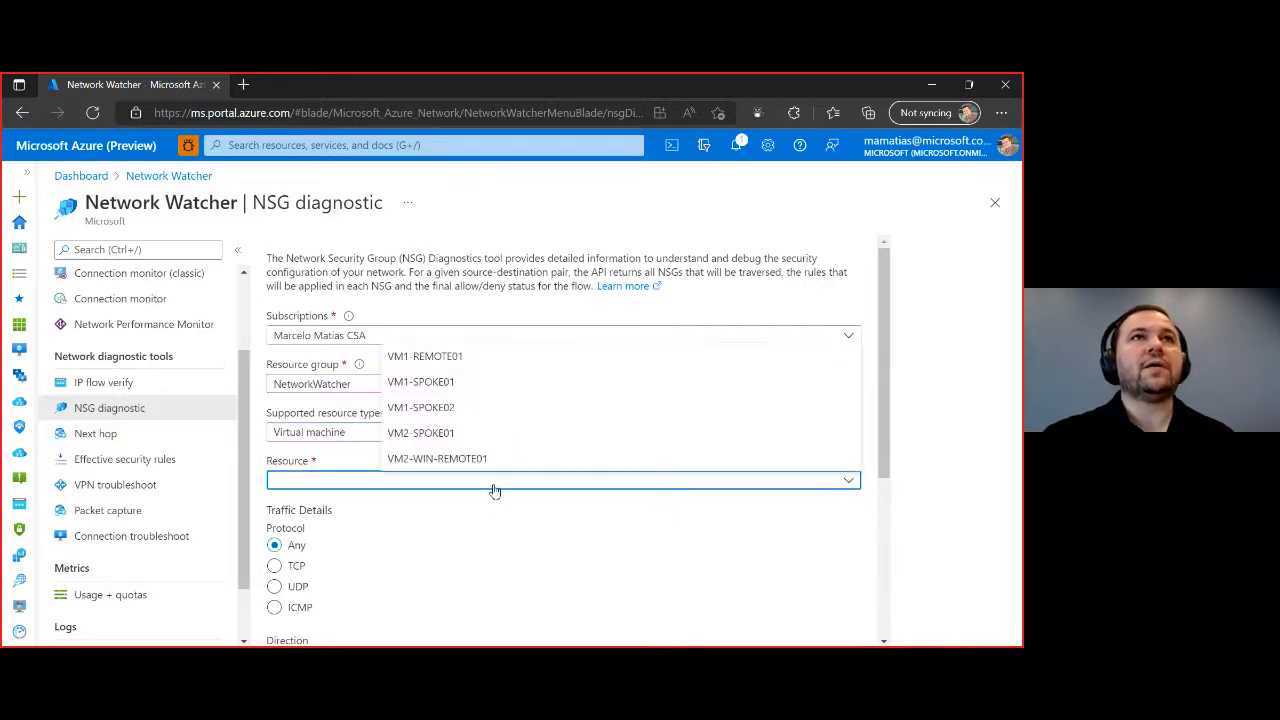
pyautogui.click(462, 381)
# Step: Set the NSG diagnostic traffic protocol to TCP and the direction to Outbound
pyautogui.scroll(-2, 634, 523)
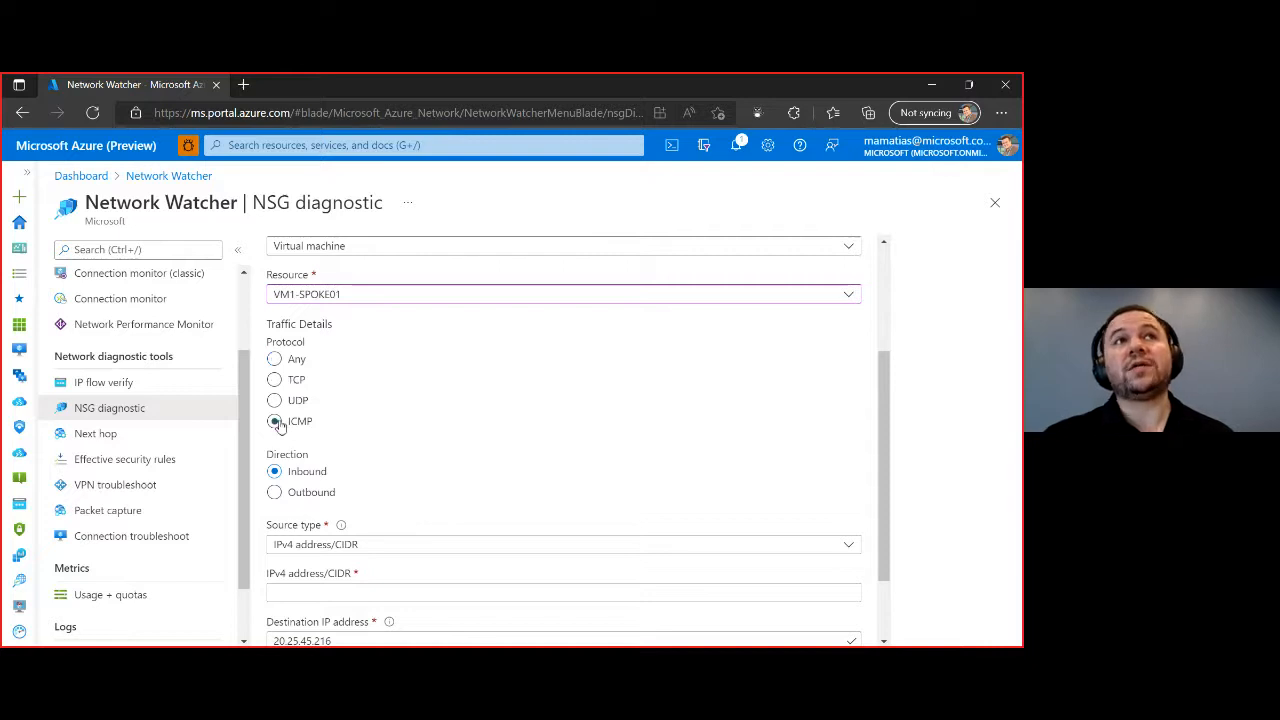
pyautogui.click(273, 362)
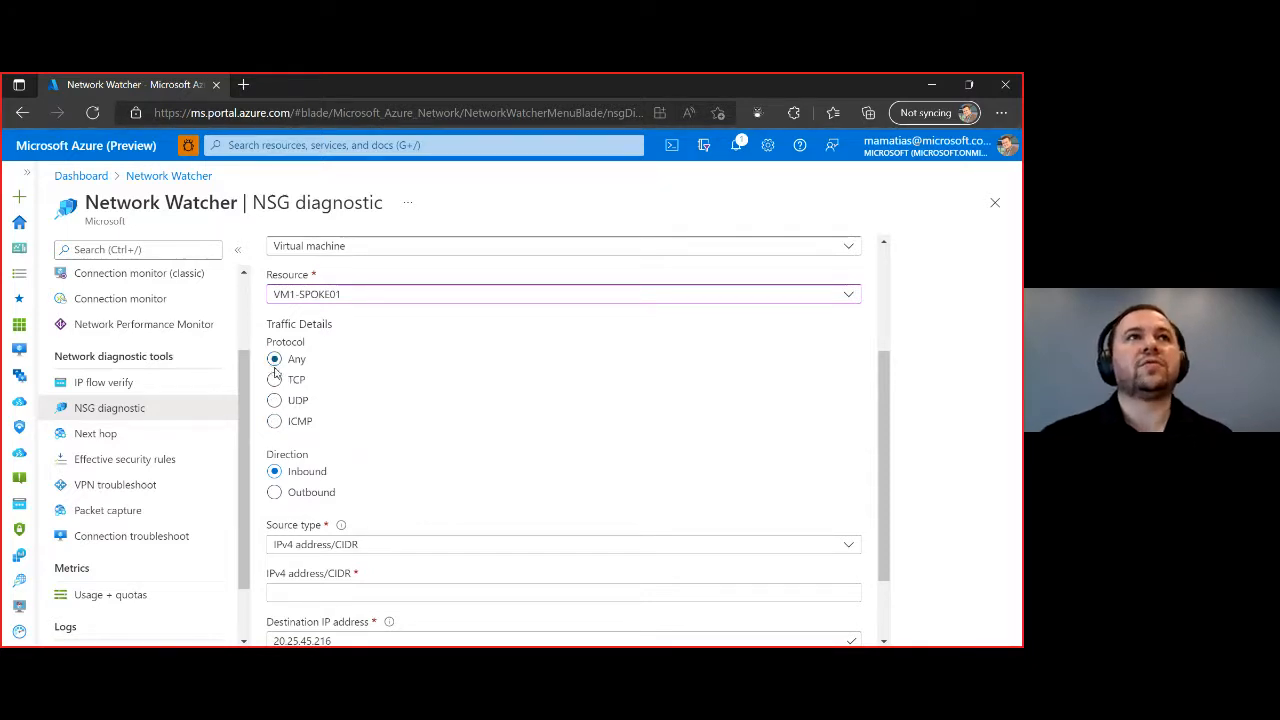
pyautogui.click(274, 380)
pyautogui.scroll(-1, 532, 369)
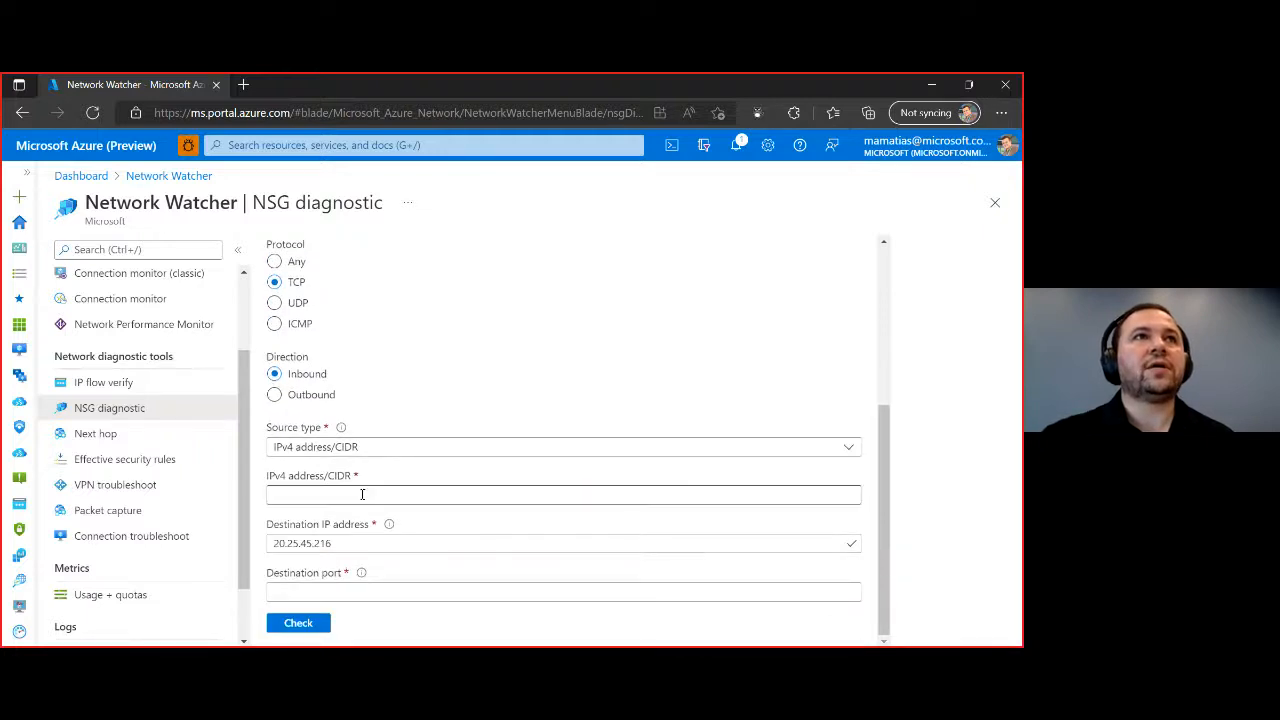
pyautogui.click(274, 394)
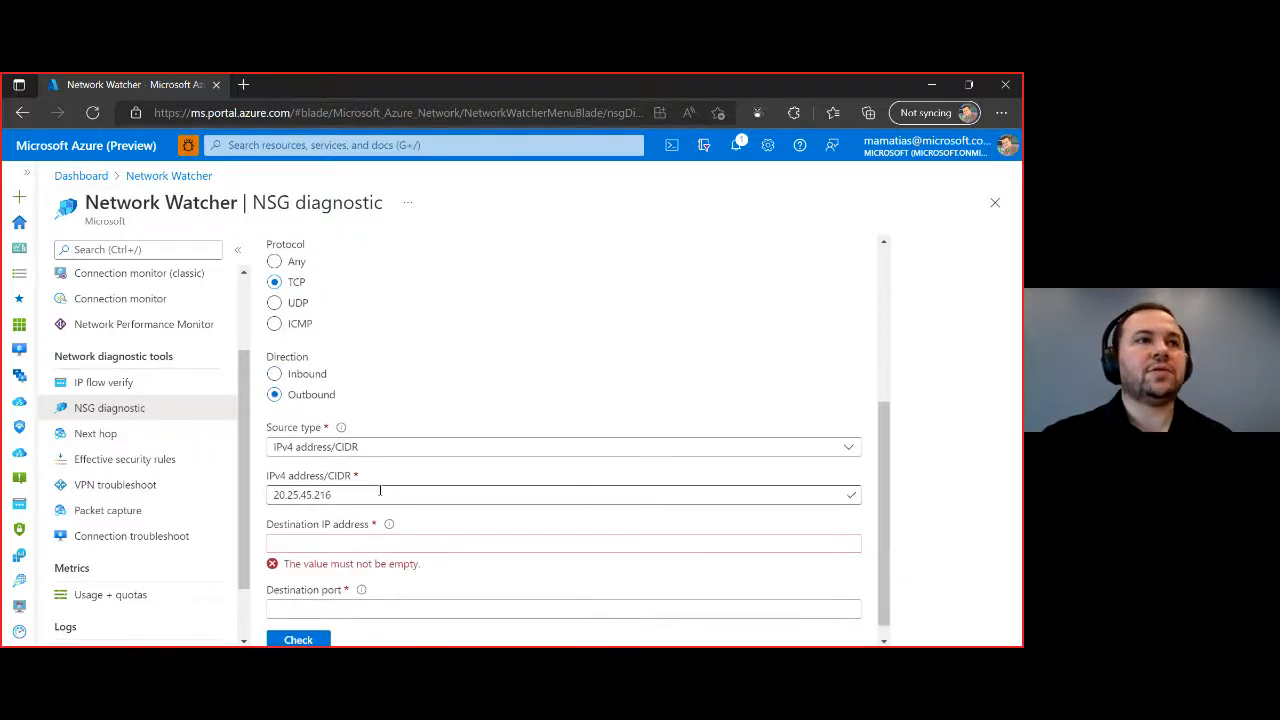
# Step: Set the source to 10.1.1.4, the destination IP address to 10.10.0.68 and the destination port to 22, and run the NSG diagnostic check
pyautogui.moveTo(374, 488); pyautogui.dragTo(162, 498)
pyautogui.press('BackSpace')
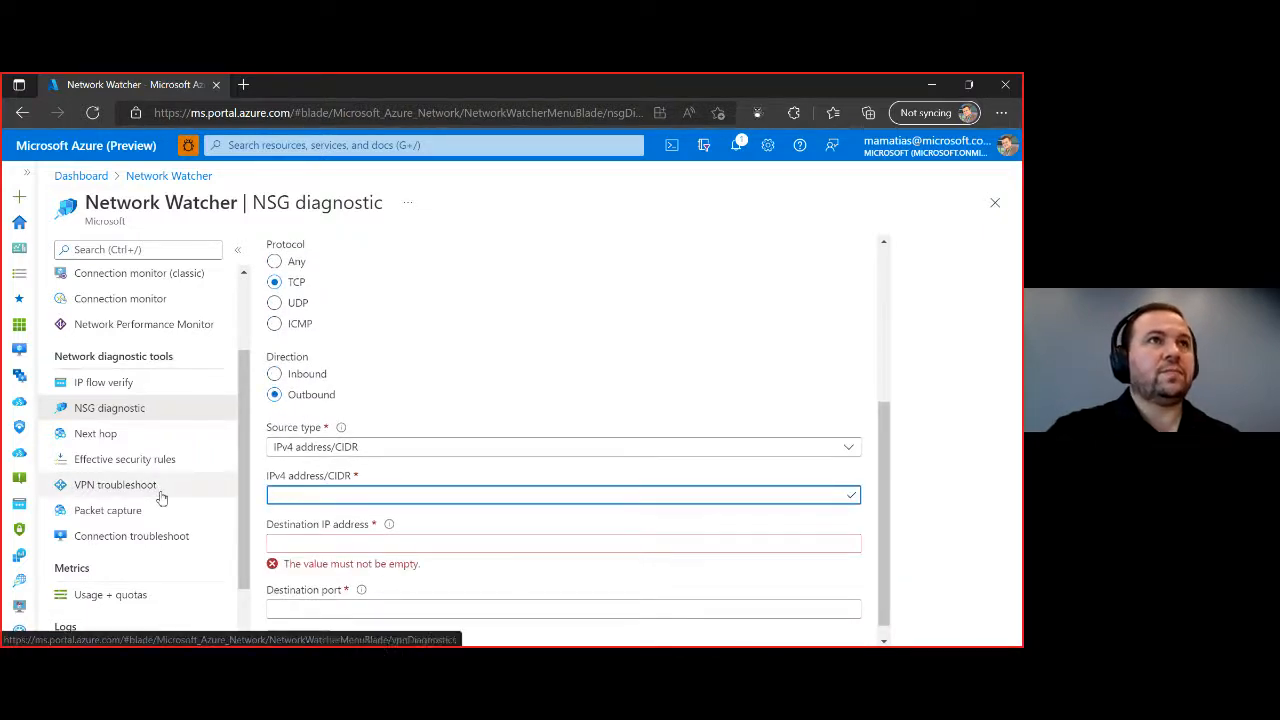
pyautogui.write('10.1.1.4')
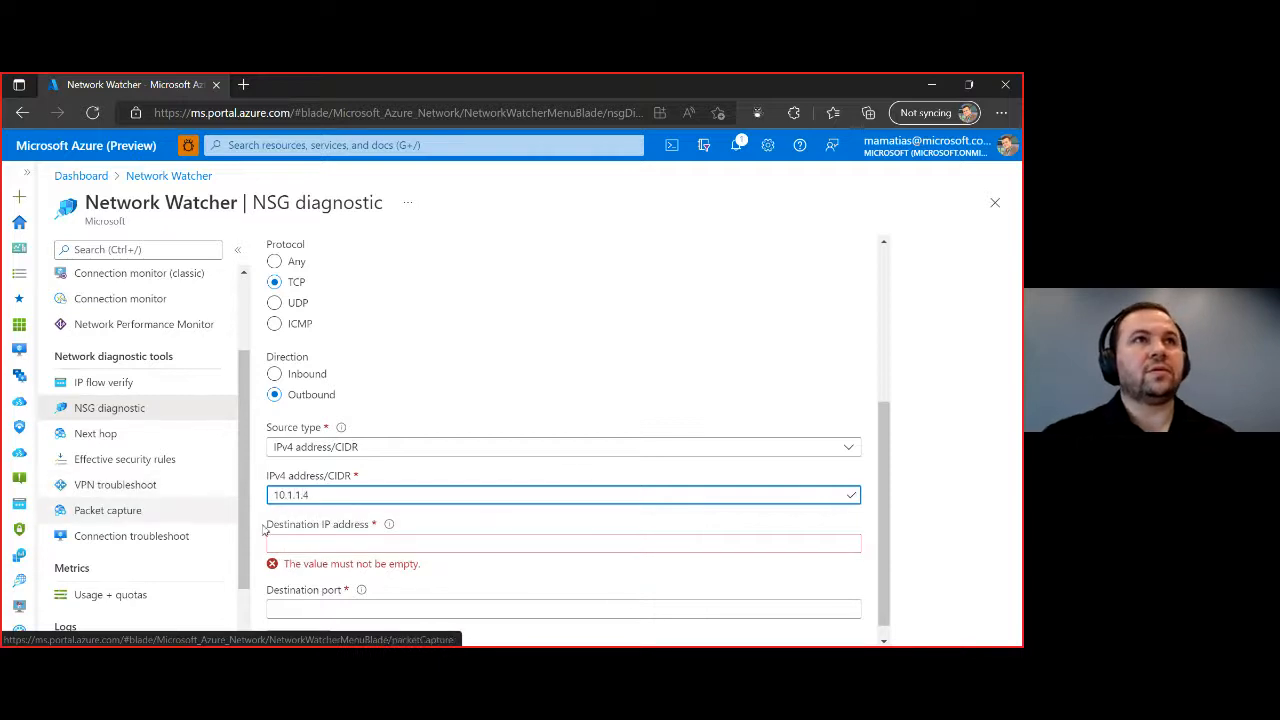
pyautogui.click(303, 545)
pyautogui.write('10.10.0.68')
pyautogui.click(741, 366)
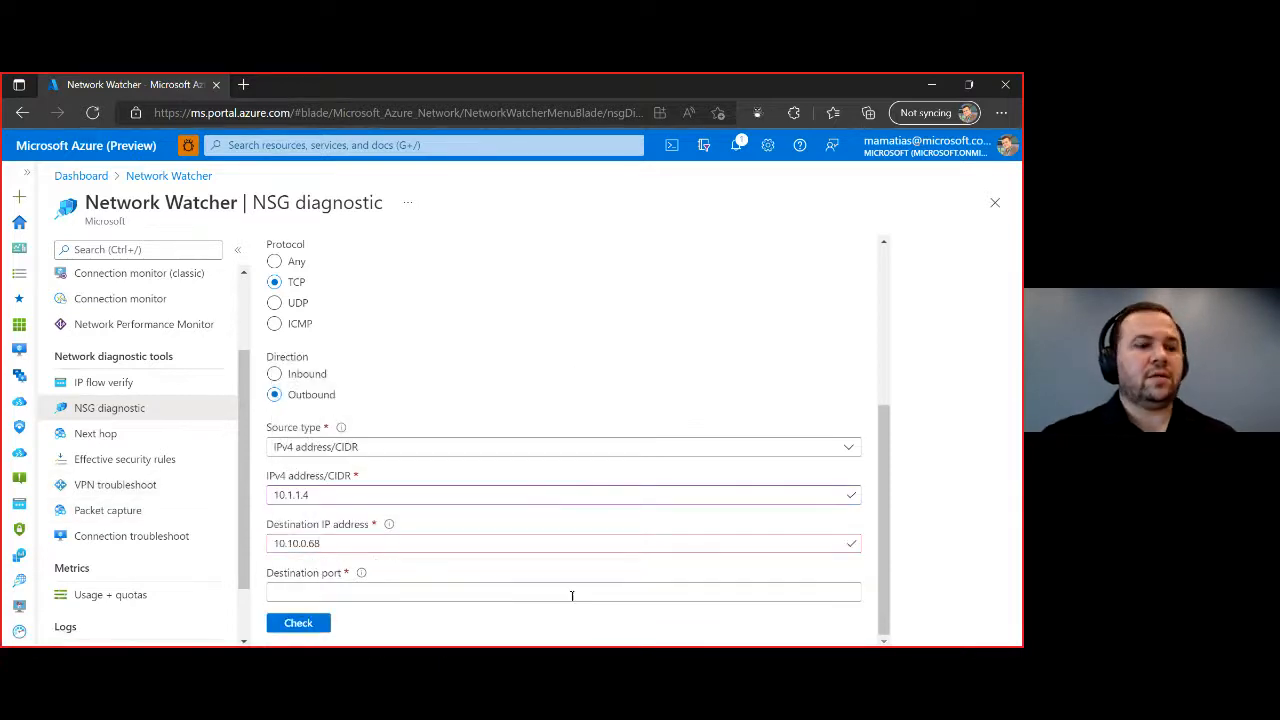
pyautogui.click(571, 594)
pyautogui.write('22')
pyautogui.click(737, 354)
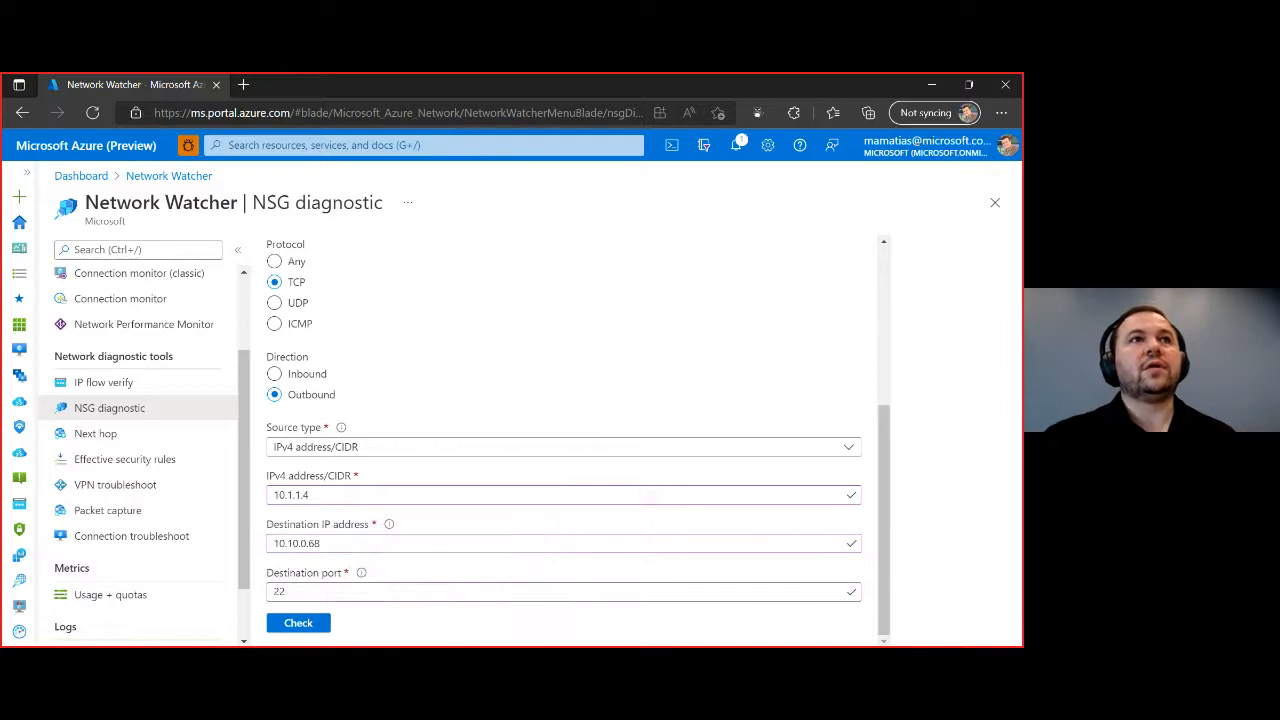
pyautogui.click(303, 623)
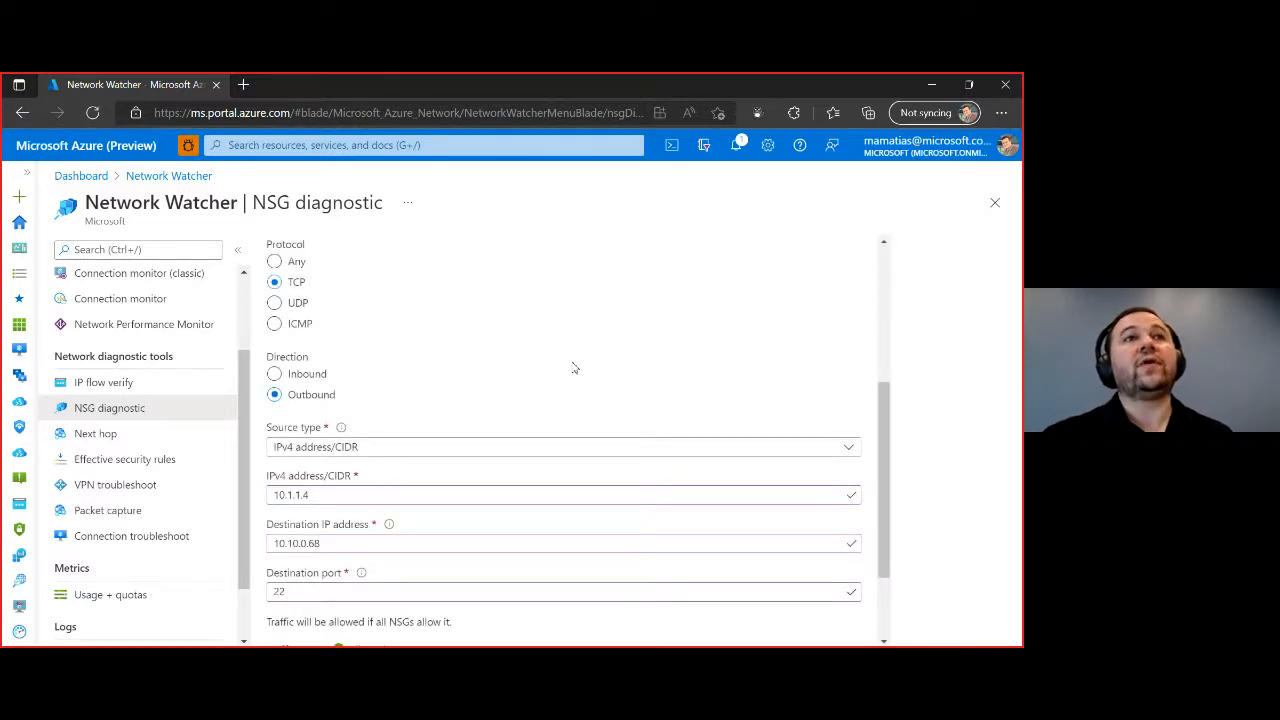
# Step: Open the nw-nsg-eastus results and examine the applied action and the evaluation status of each security rule
pyautogui.scroll(-2, 573, 368)
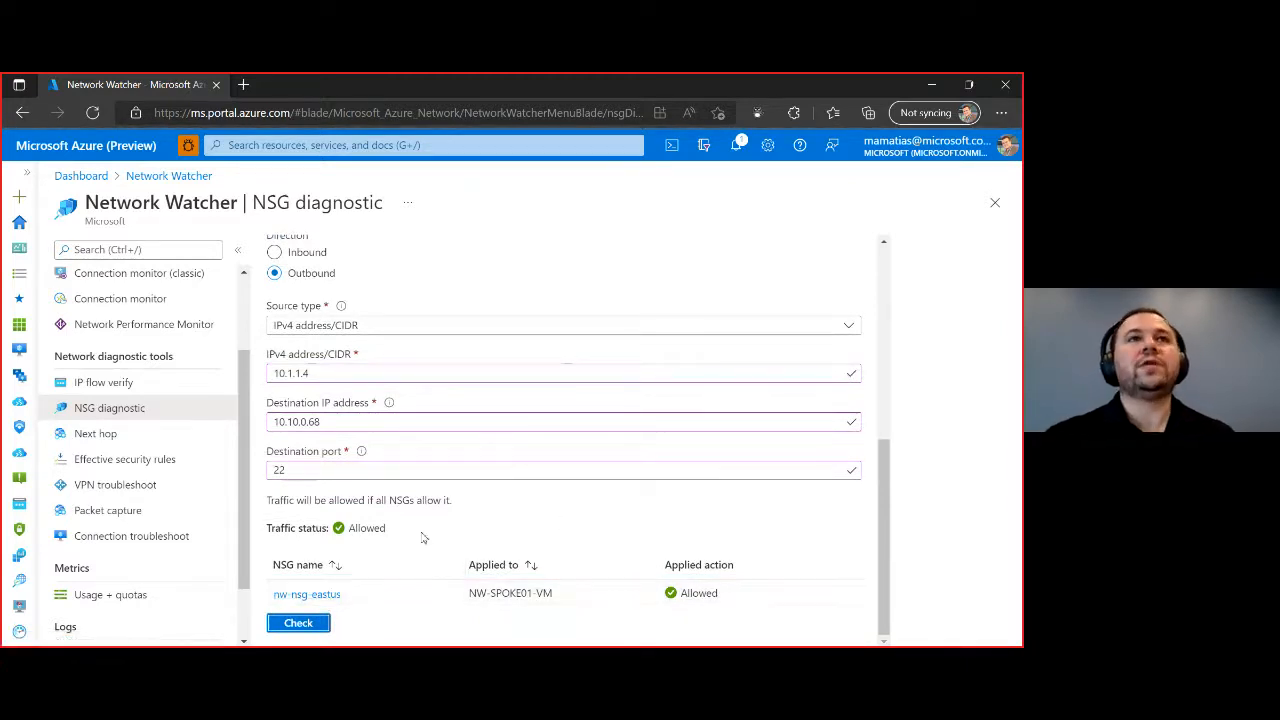
pyautogui.click(289, 594)
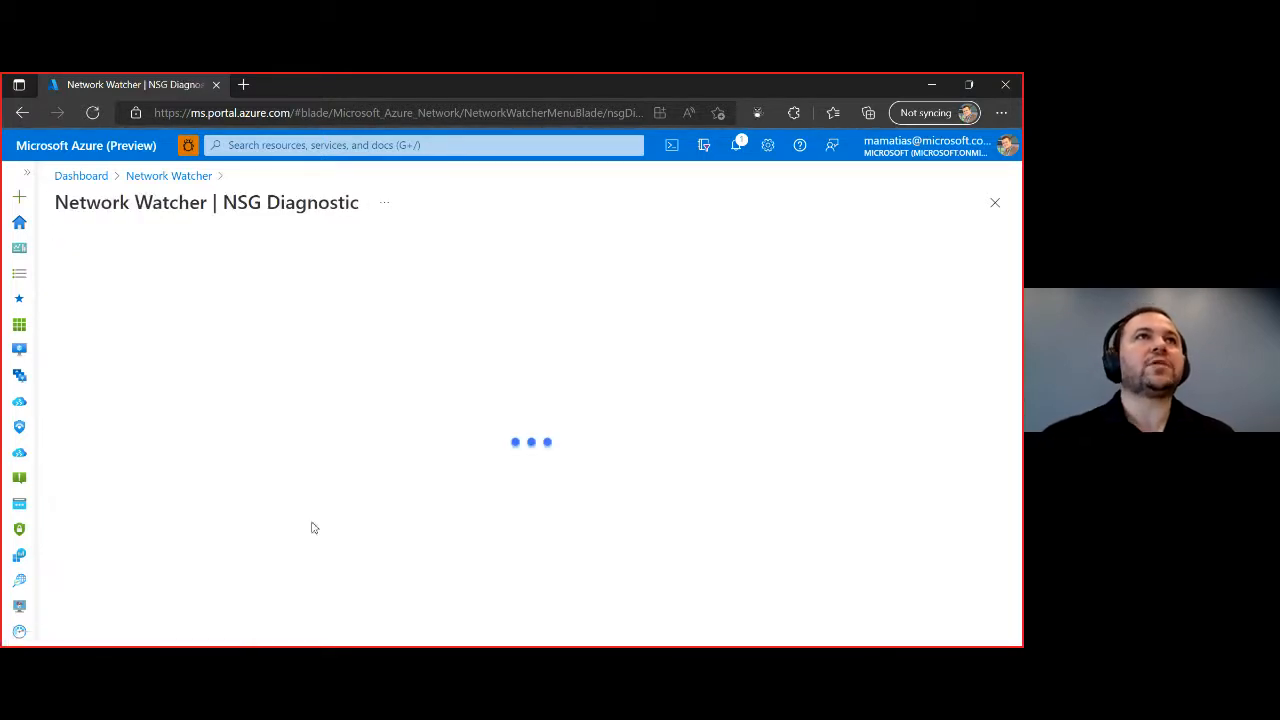
pyautogui.scroll(-2, 316, 510)
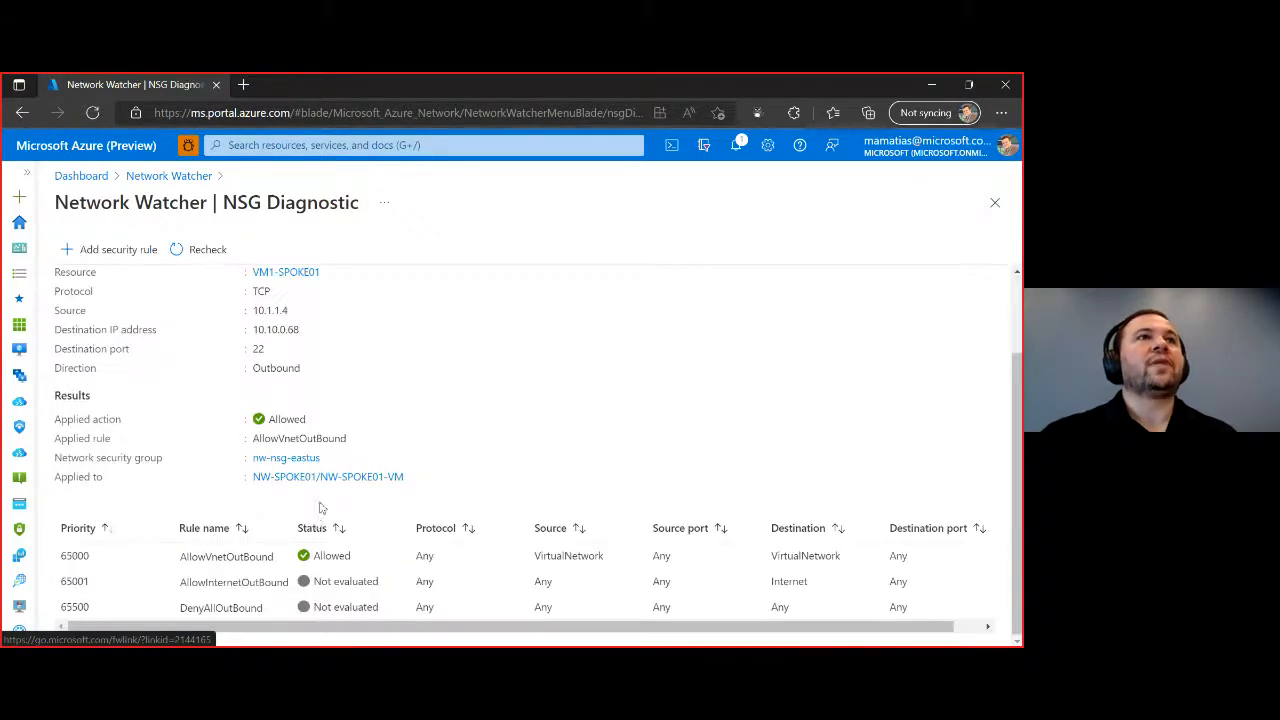
pyautogui.scroll(1, 265, 510)
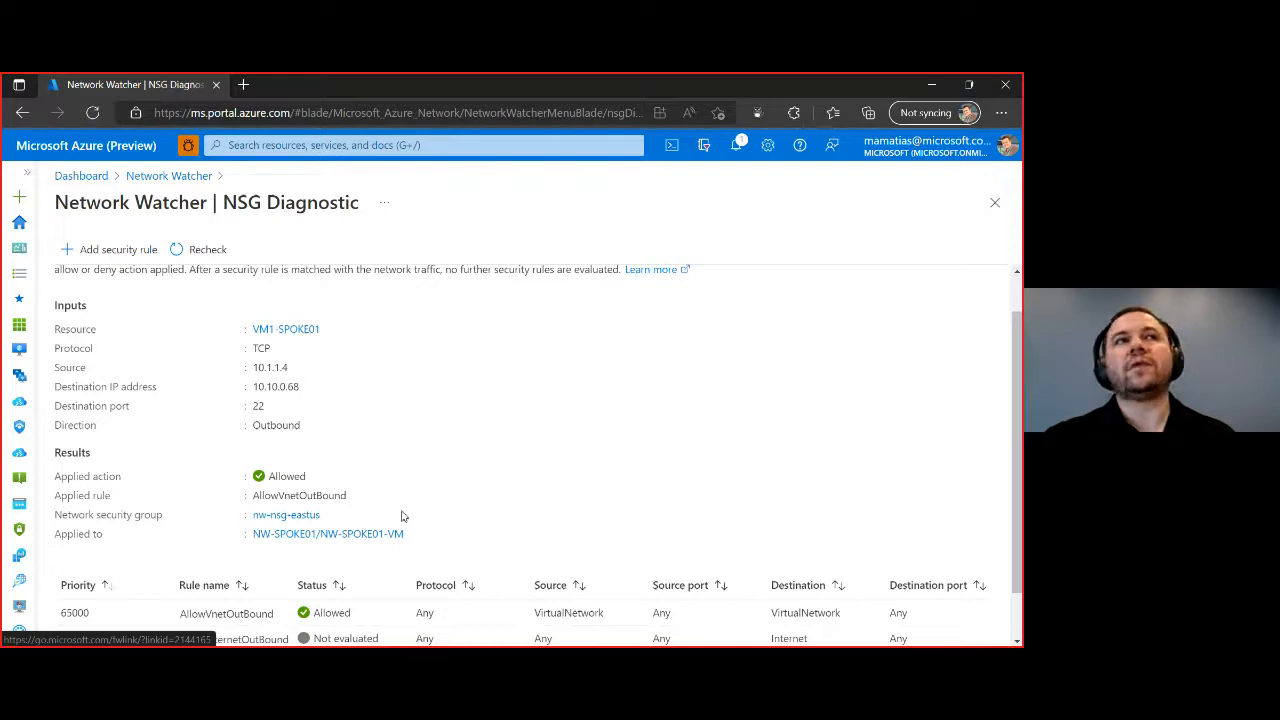
pyautogui.scroll(-1, 401, 516)
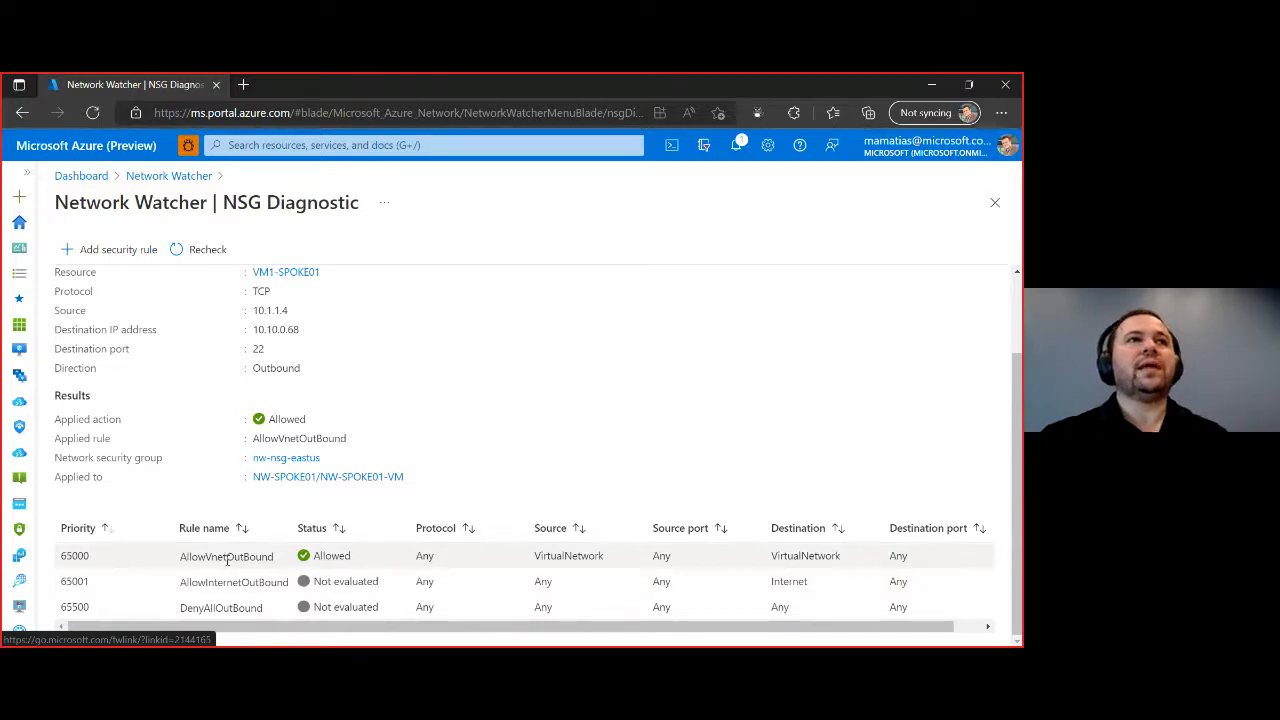
pyautogui.moveTo(170, 558); pyautogui.dragTo(355, 556)
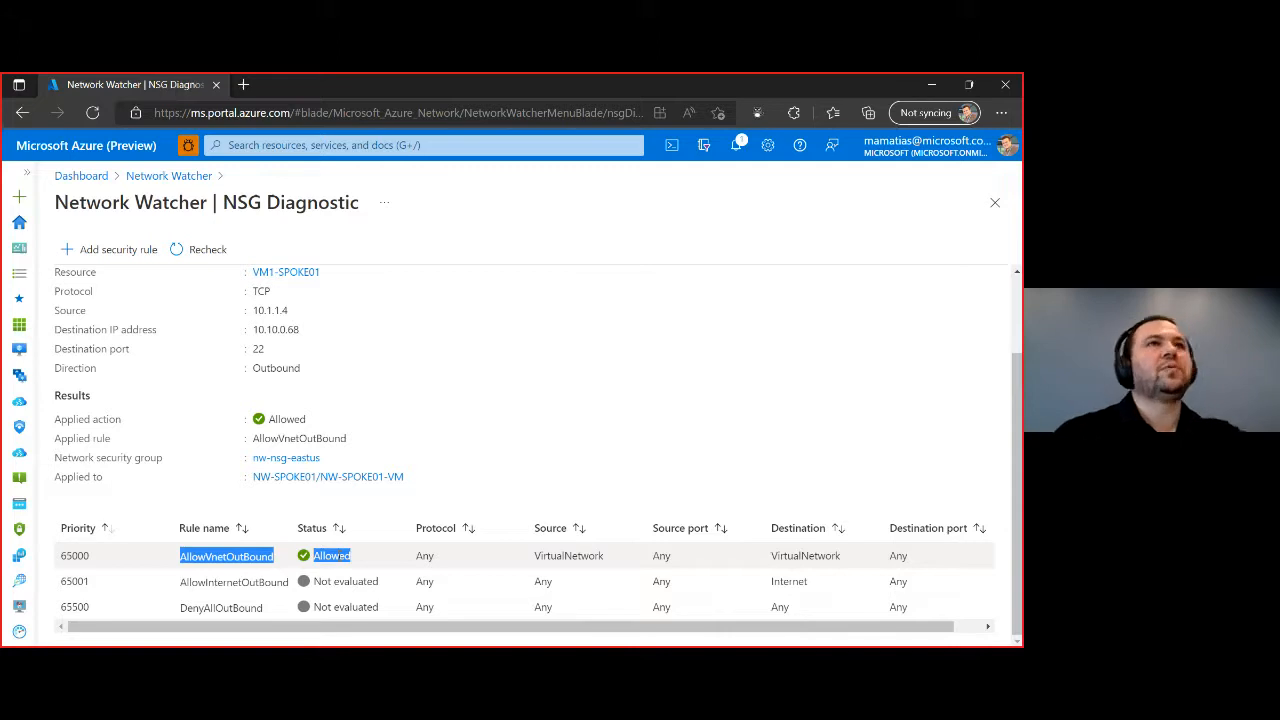
pyautogui.scroll(1, 926, 372)
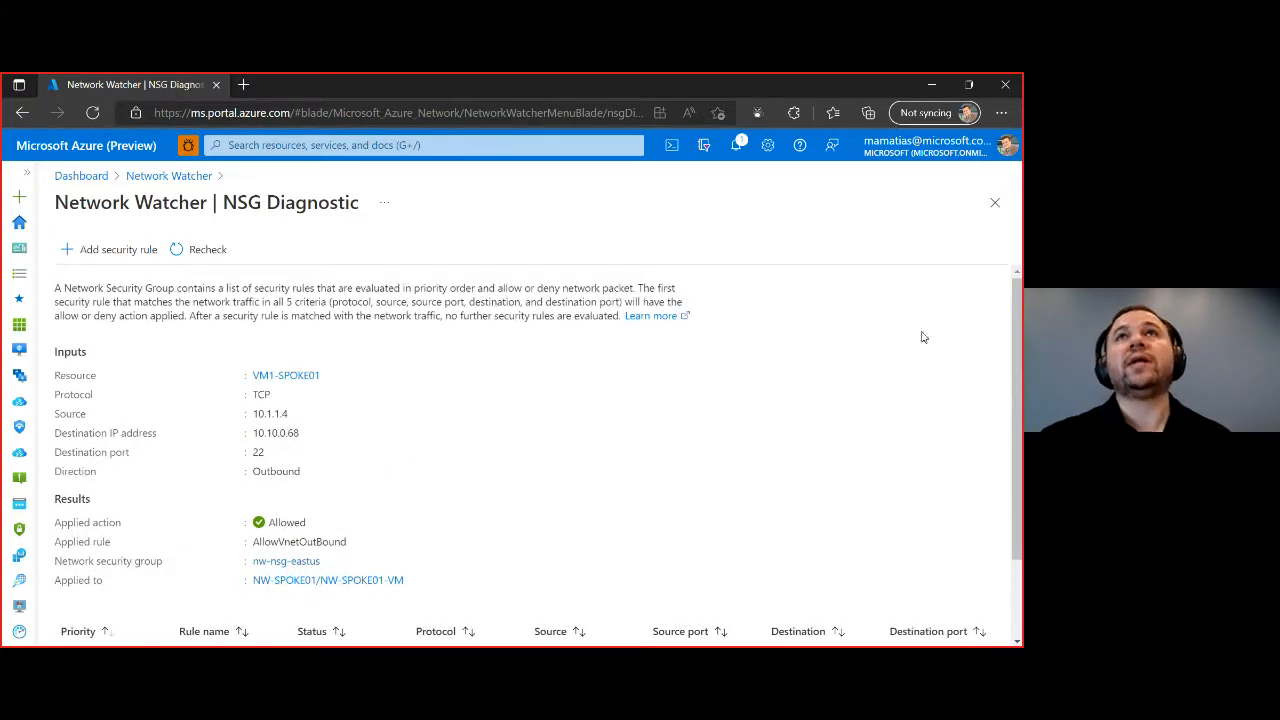
# Step: Open the Next hop tool, discarding unsaved edits, and target virtual machine VM1-SPOKE01 in the NetworkWatcher resource group
pyautogui.click(995, 204)
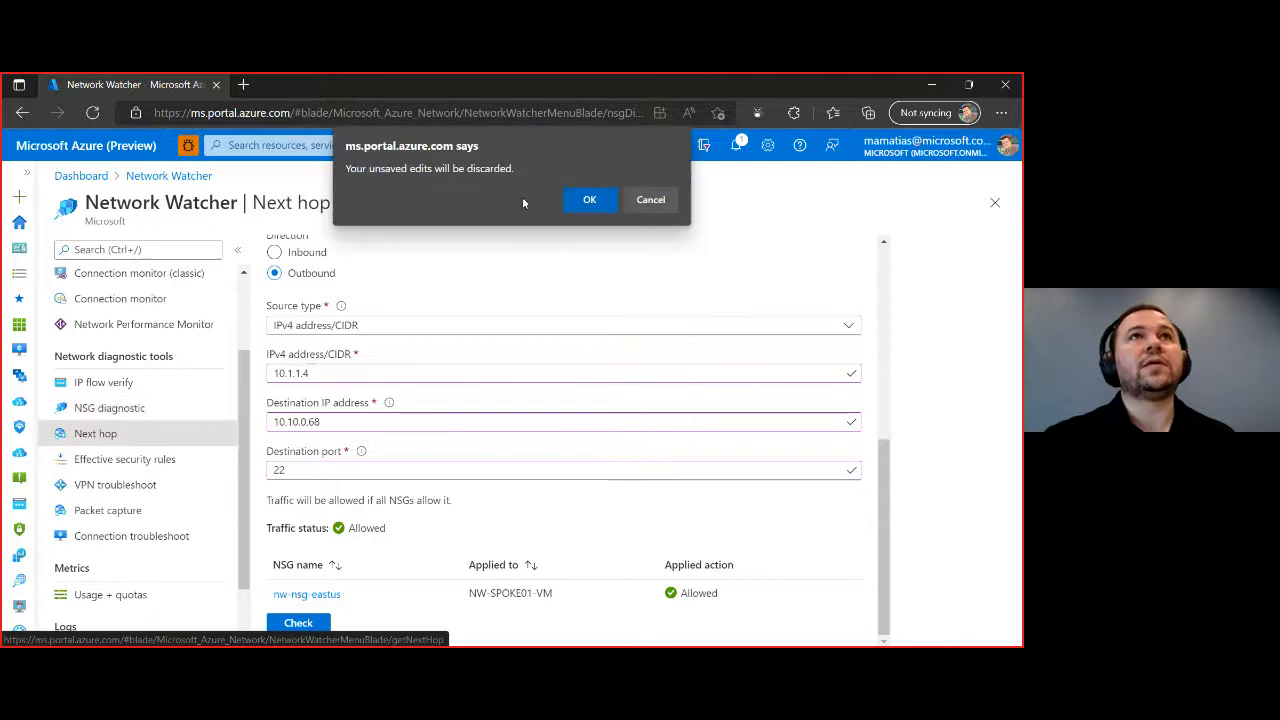
pyautogui.click(587, 195)
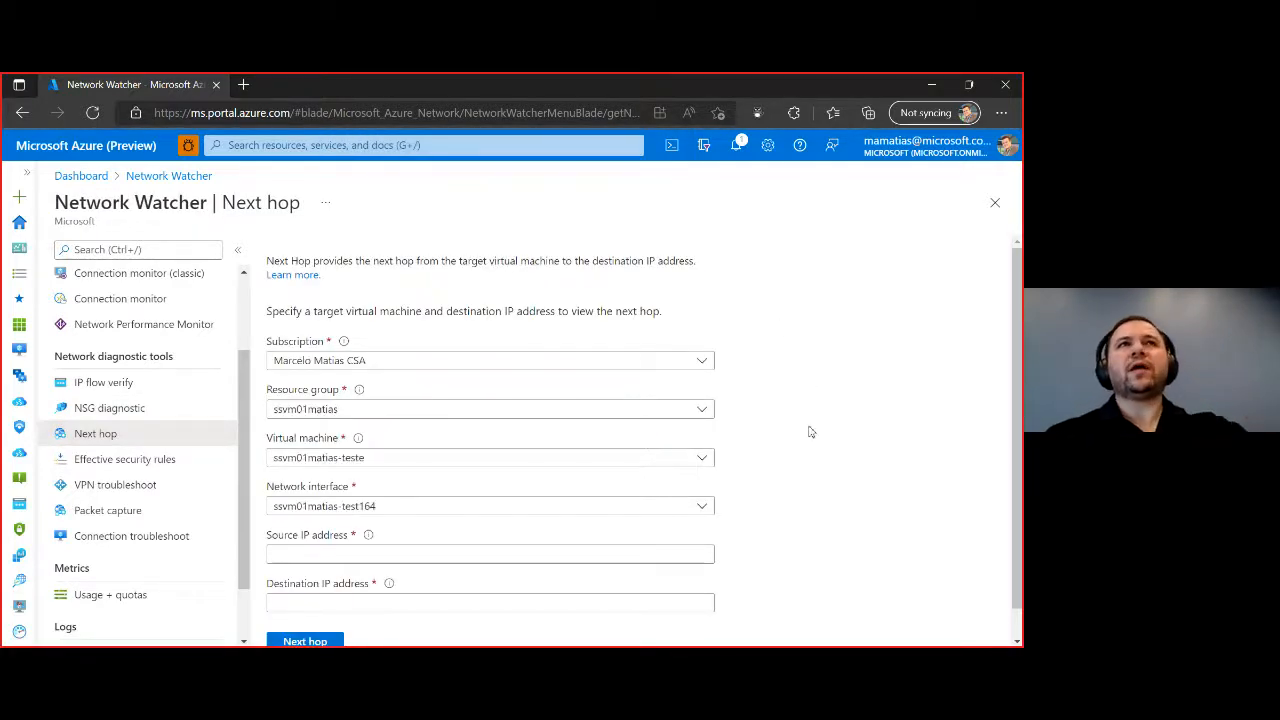
pyautogui.scroll(-1, 811, 432)
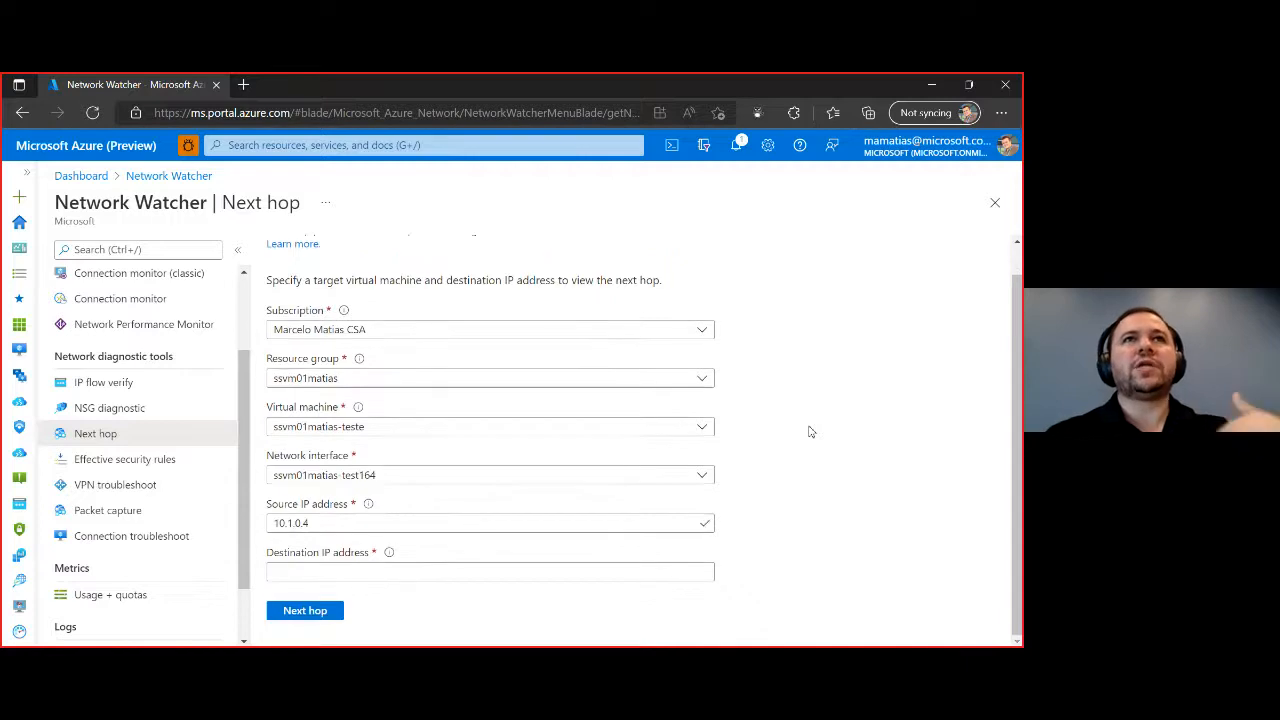
pyautogui.click(705, 381)
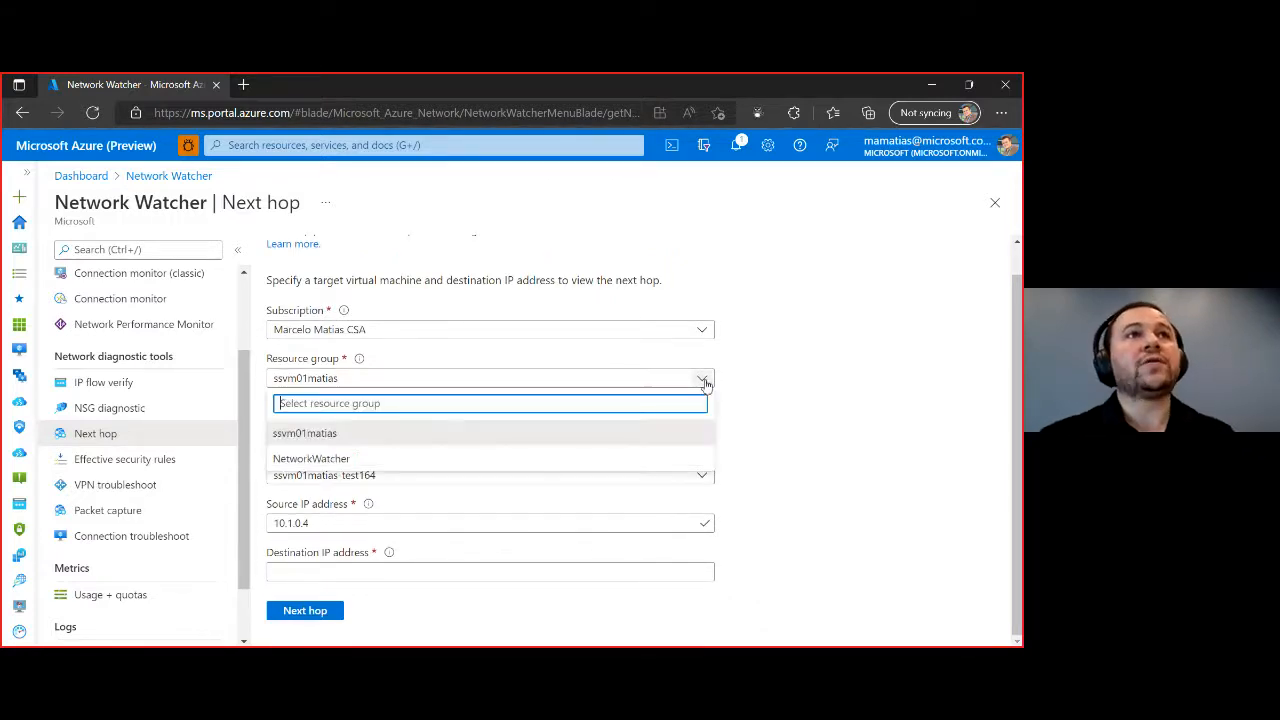
pyautogui.click(624, 459)
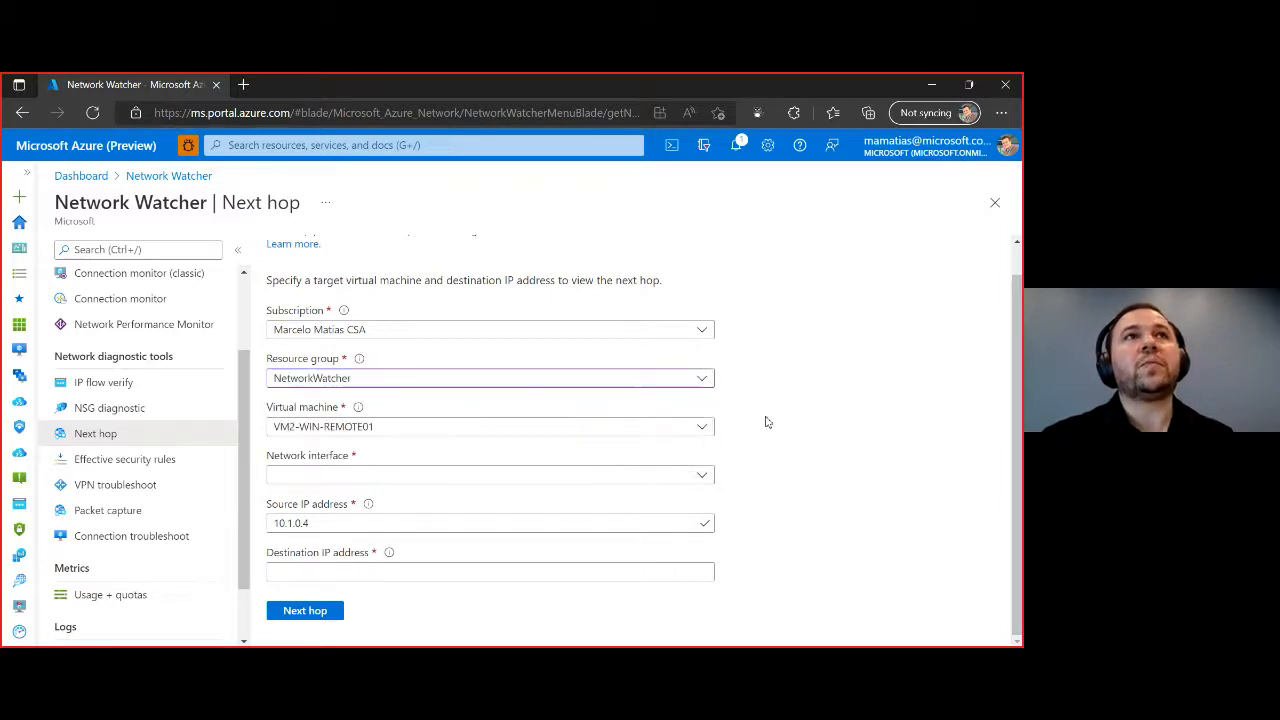
pyautogui.click(704, 429)
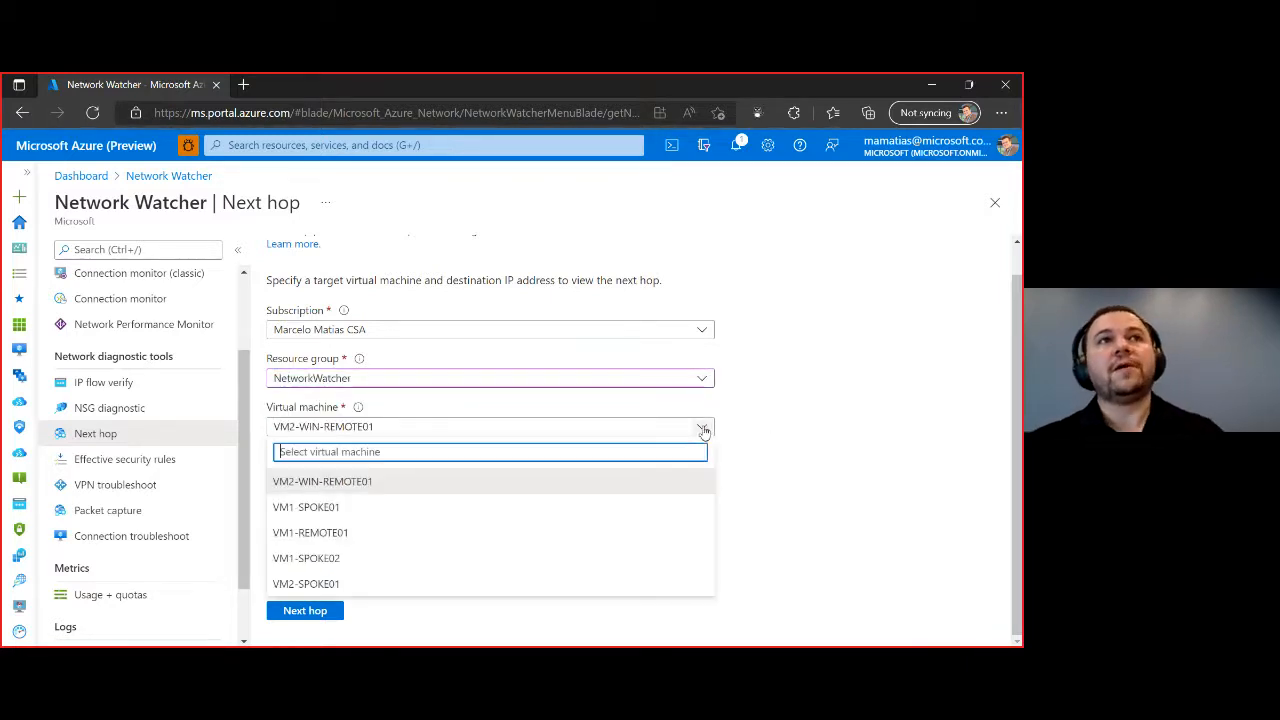
pyautogui.click(517, 507)
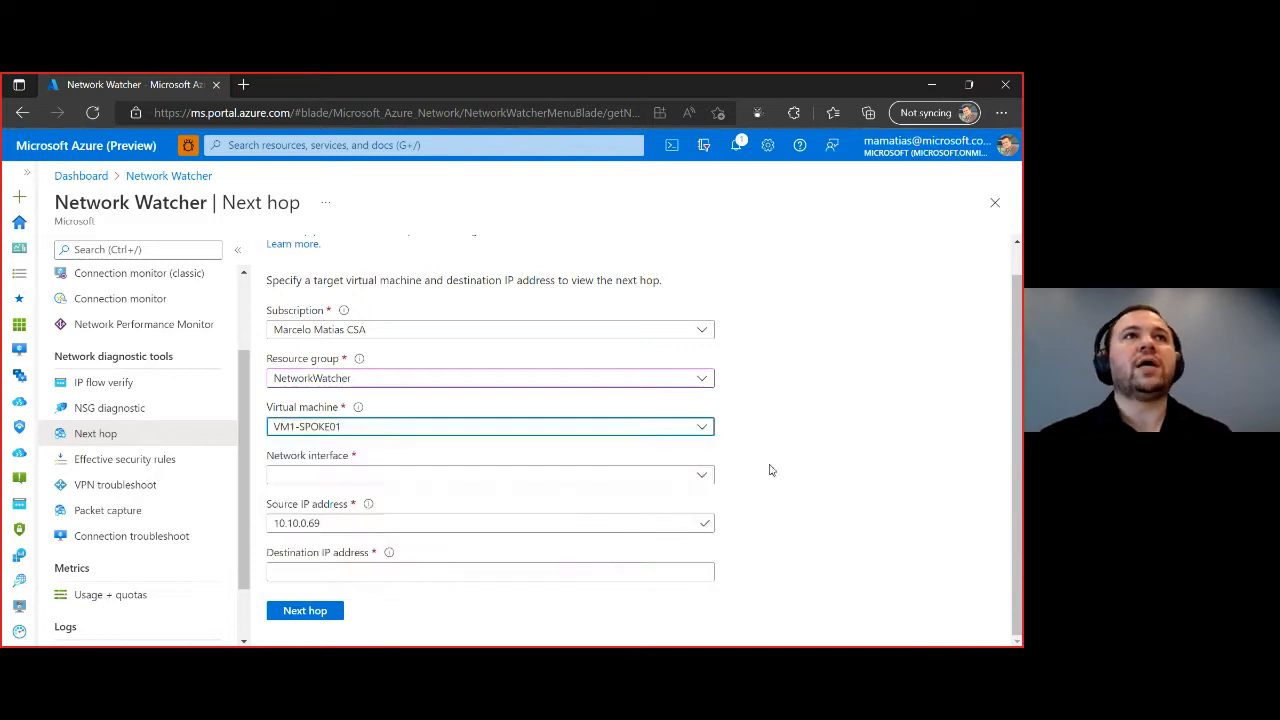
# Step: Run Next hop for destination IP address 10.10.0.68 and examine the resulting hop type, IP address and route table
pyautogui.click(396, 579)
pyautogui.write('10.10.0.68')
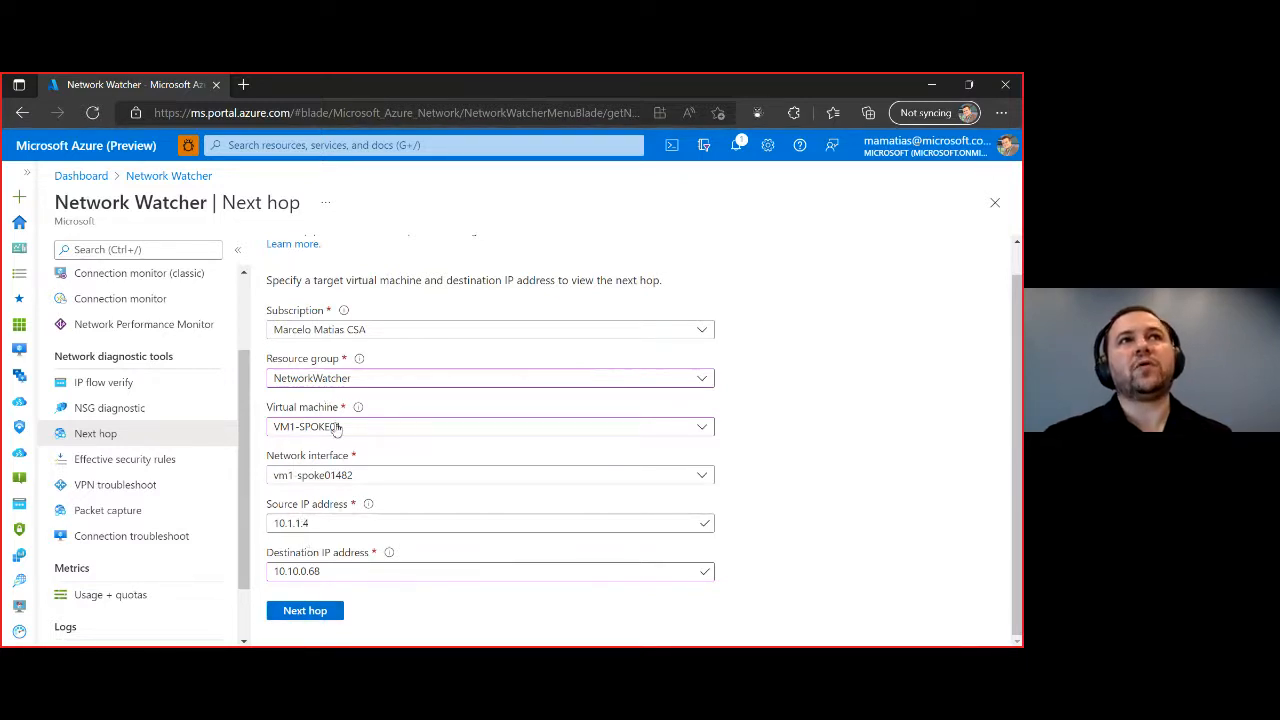
pyautogui.click(313, 619)
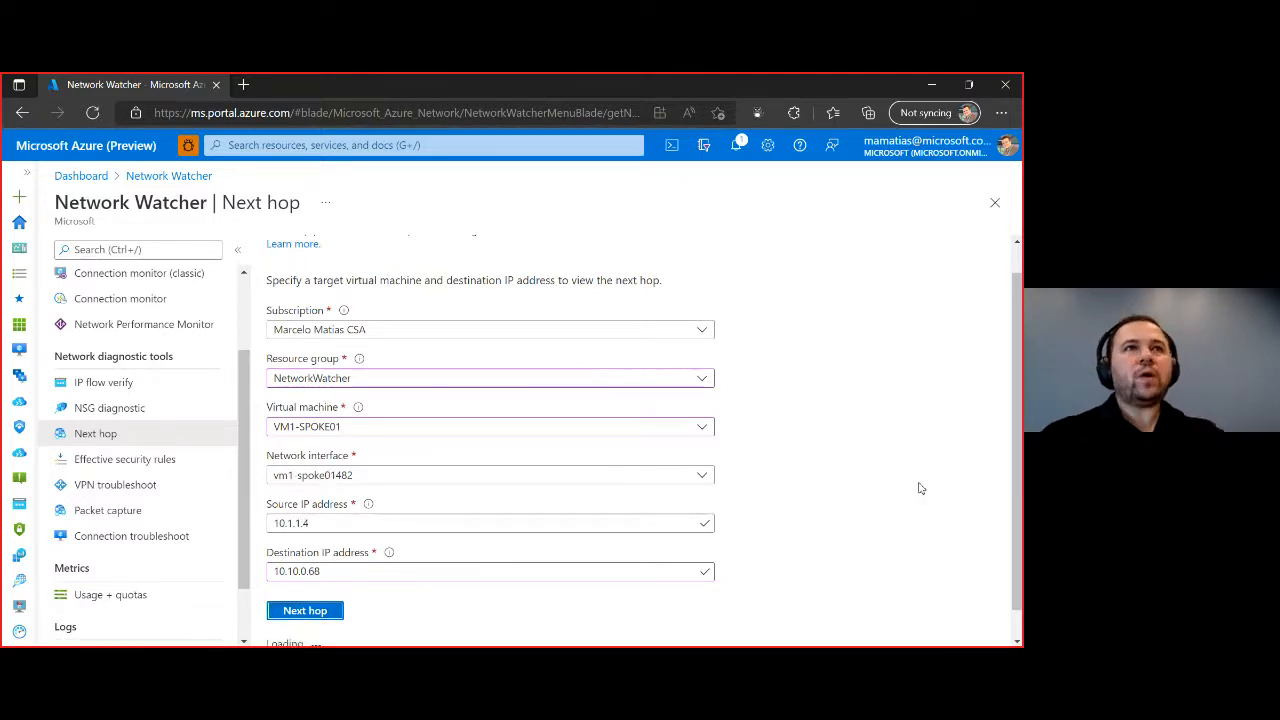
pyautogui.scroll(-1, 918, 490)
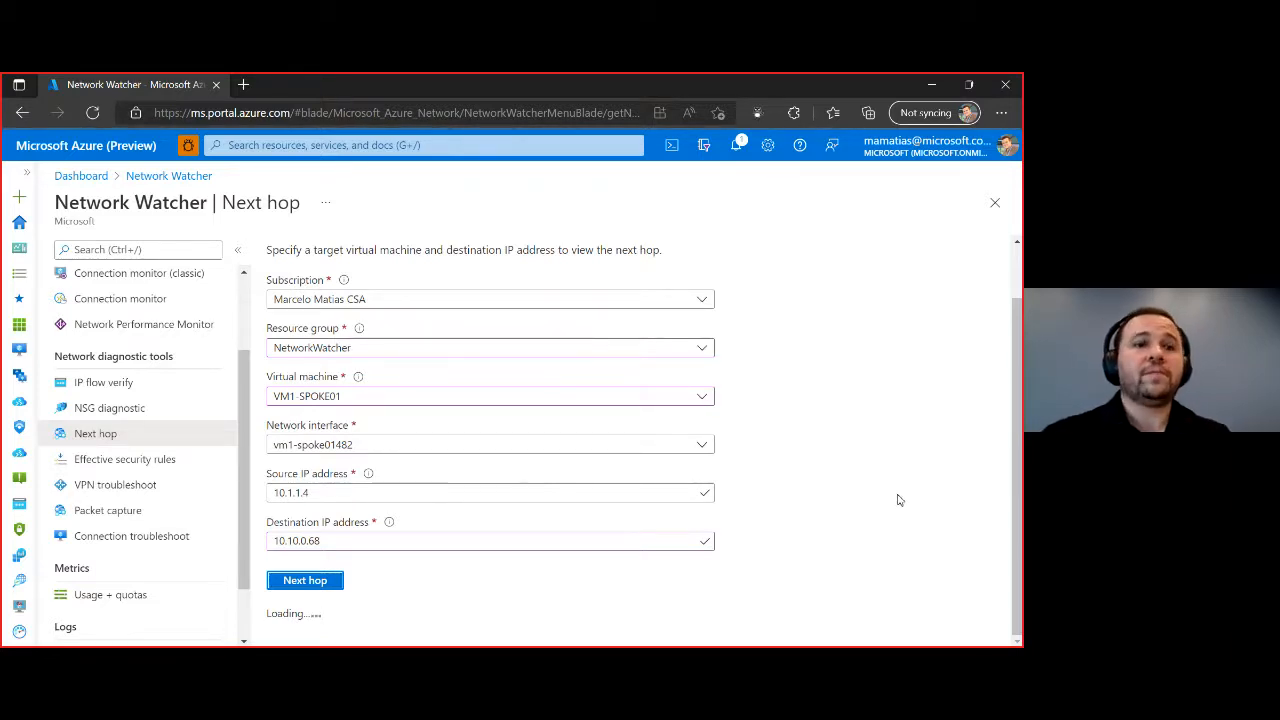
pyautogui.scroll(-1, 898, 500)
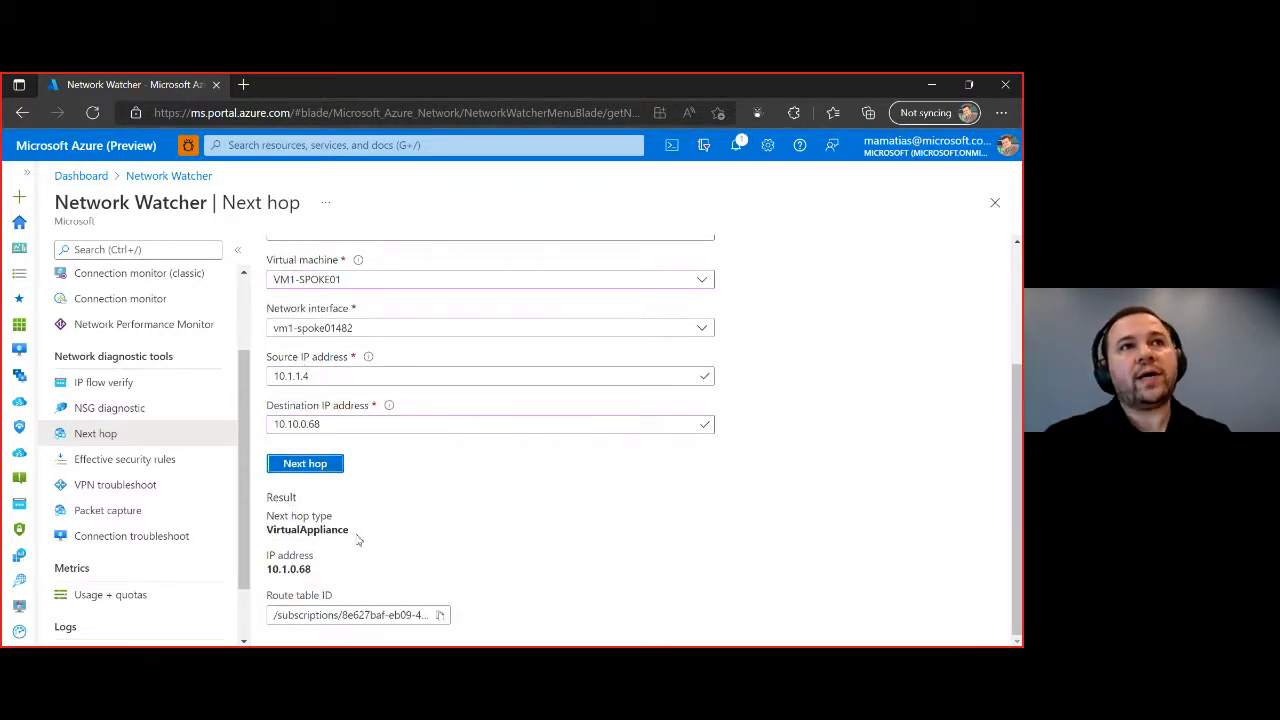
pyautogui.moveTo(266, 569); pyautogui.dragTo(313, 569)
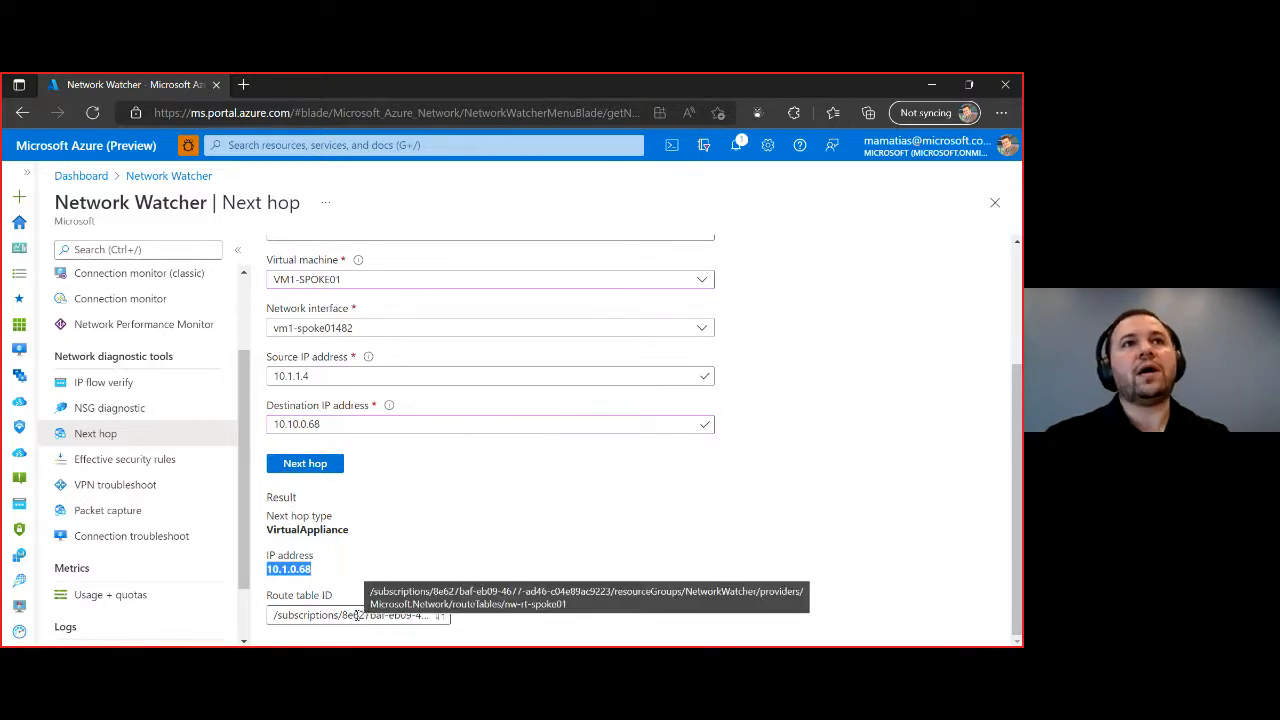
pyautogui.moveTo(364, 615); pyautogui.dragTo(455, 615)
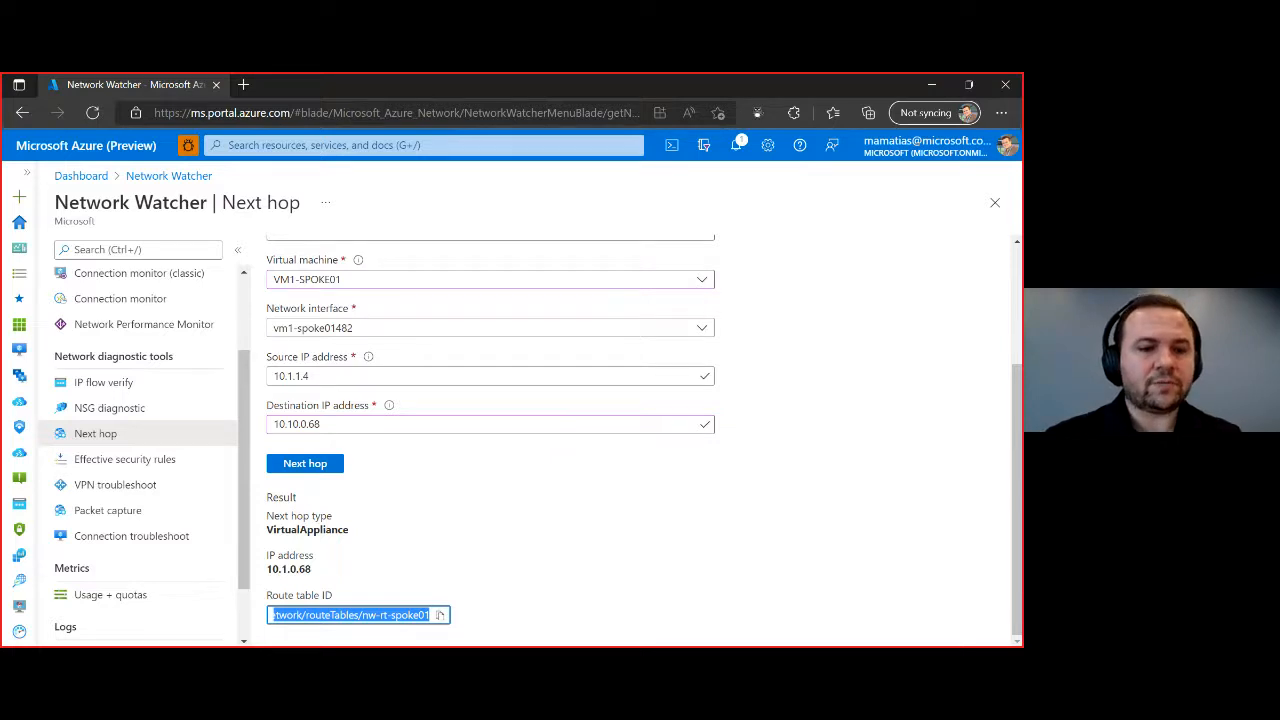
pyautogui.hotkey('alt', 'Tab')
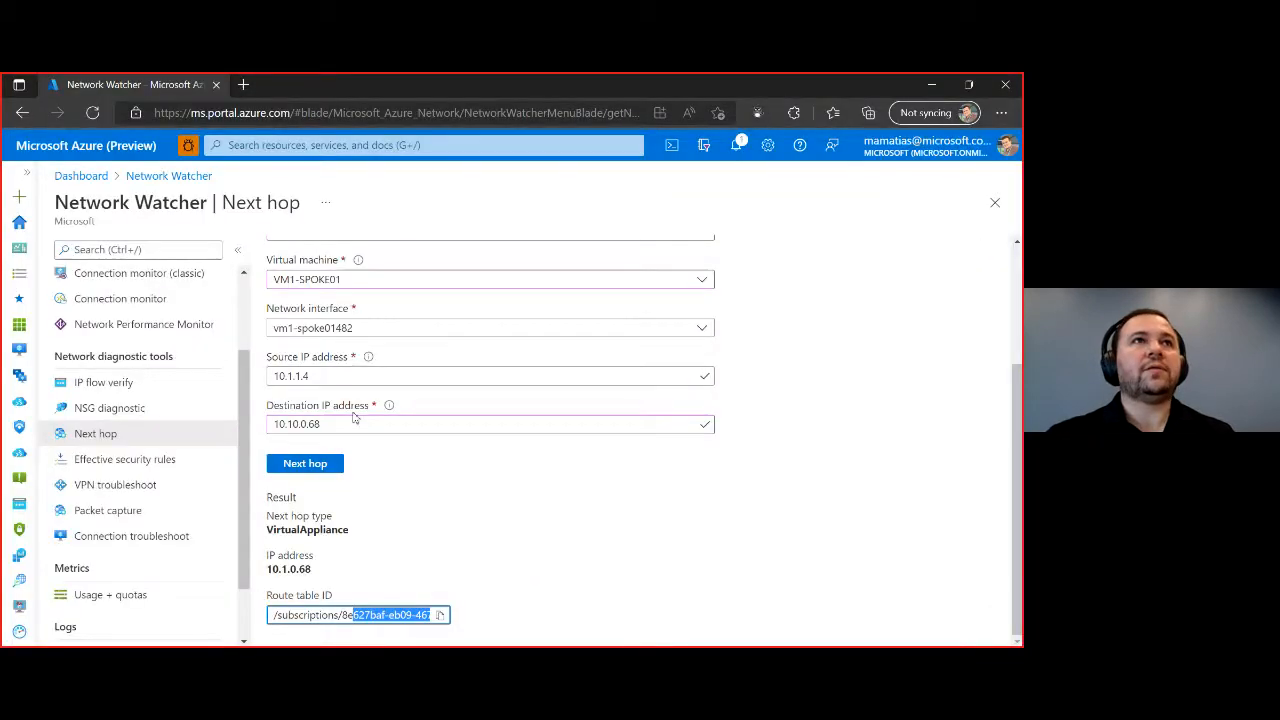
# Step: Rerun Next hop with destination IP address 10.1.1.5 and compare the result with the network diagram in Visio
pyautogui.moveTo(353, 418); pyautogui.dragTo(245, 435)
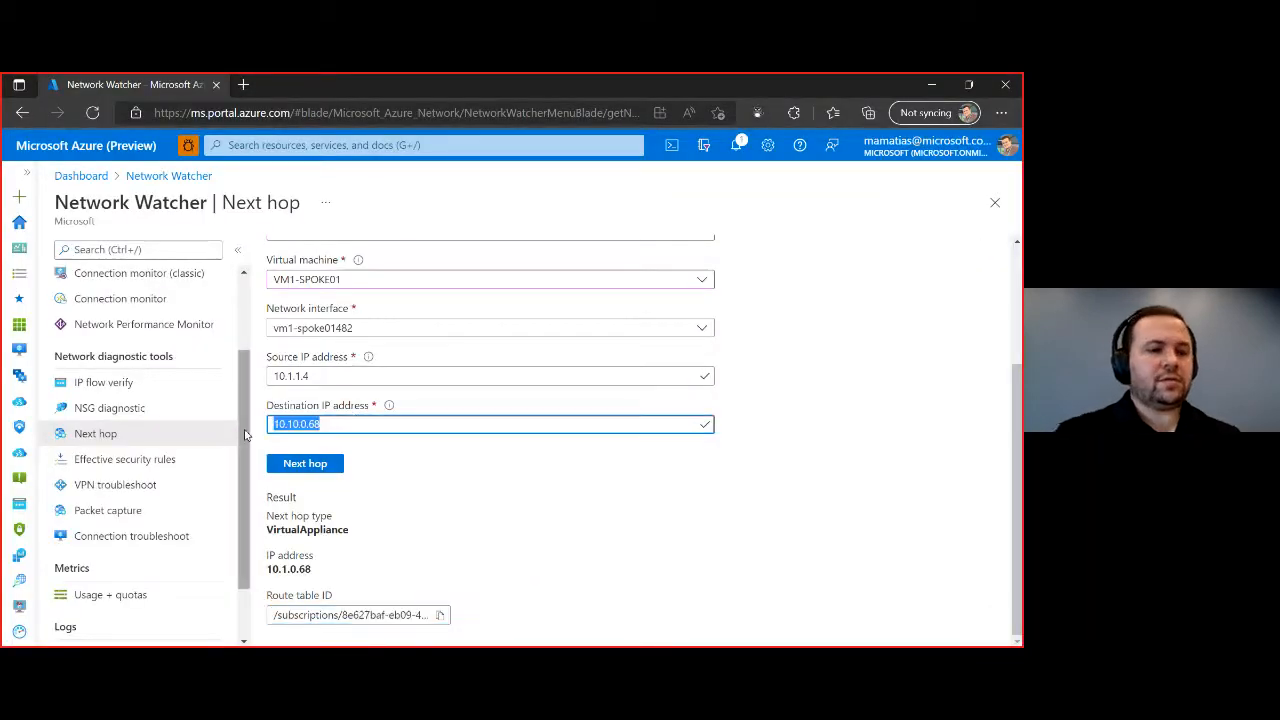
pyautogui.write('10.1.1.5')
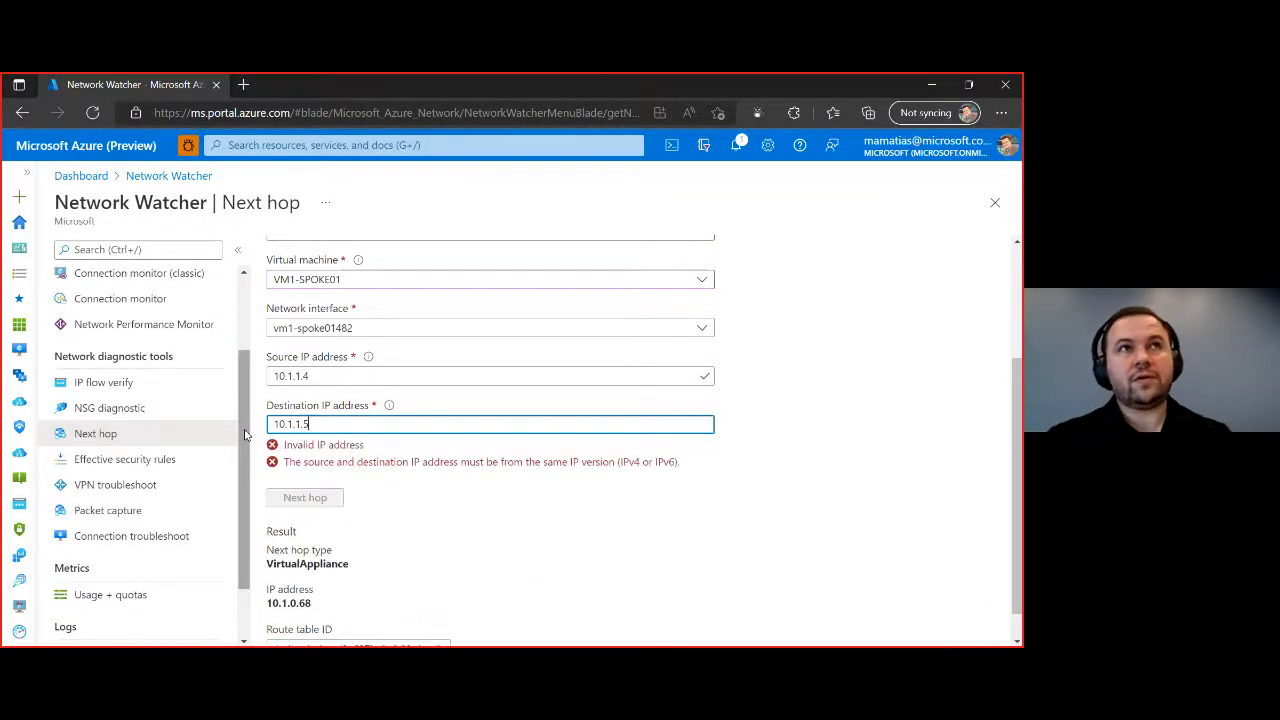
pyautogui.click(316, 465)
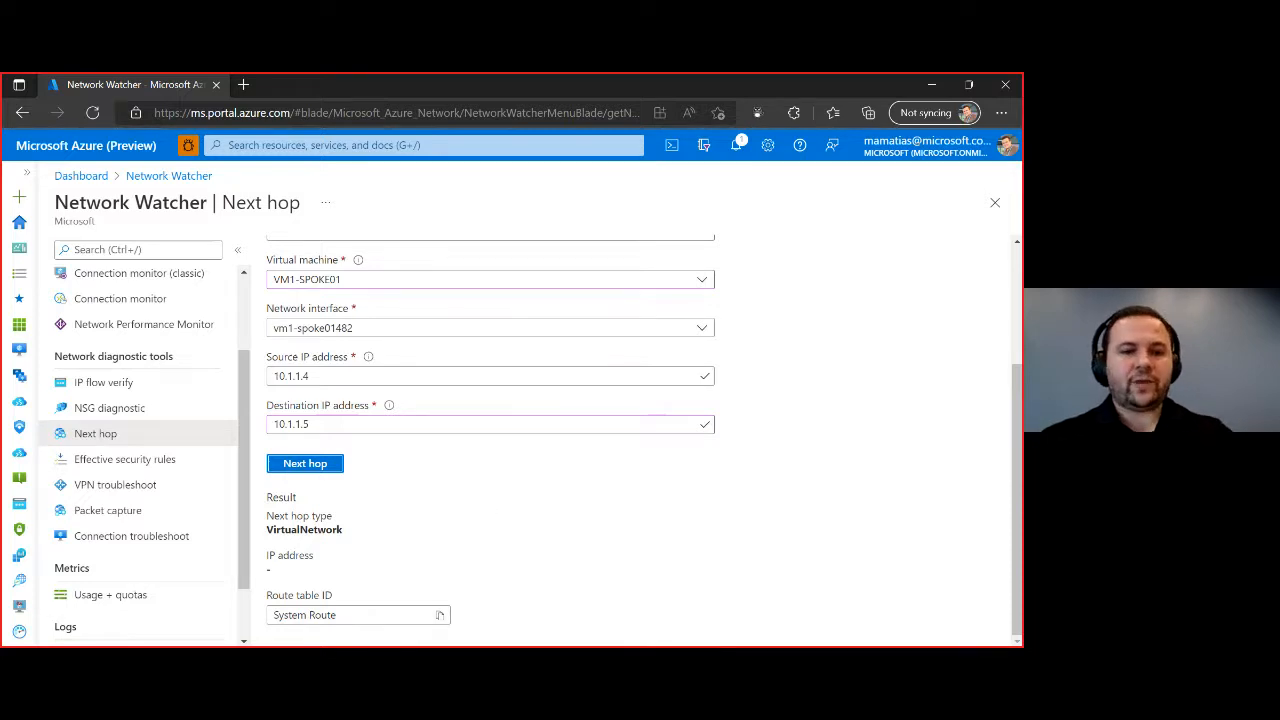
pyautogui.hotkey('alt', 'Tab')
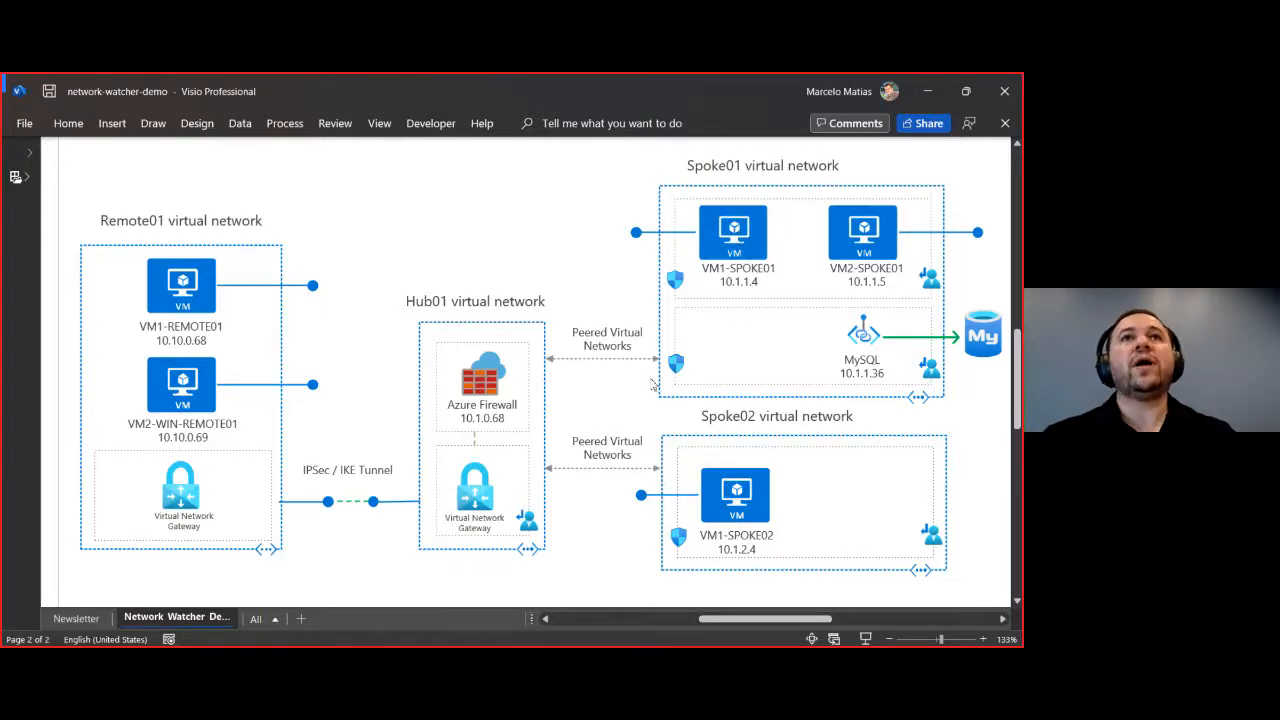
pyautogui.click(928, 91)
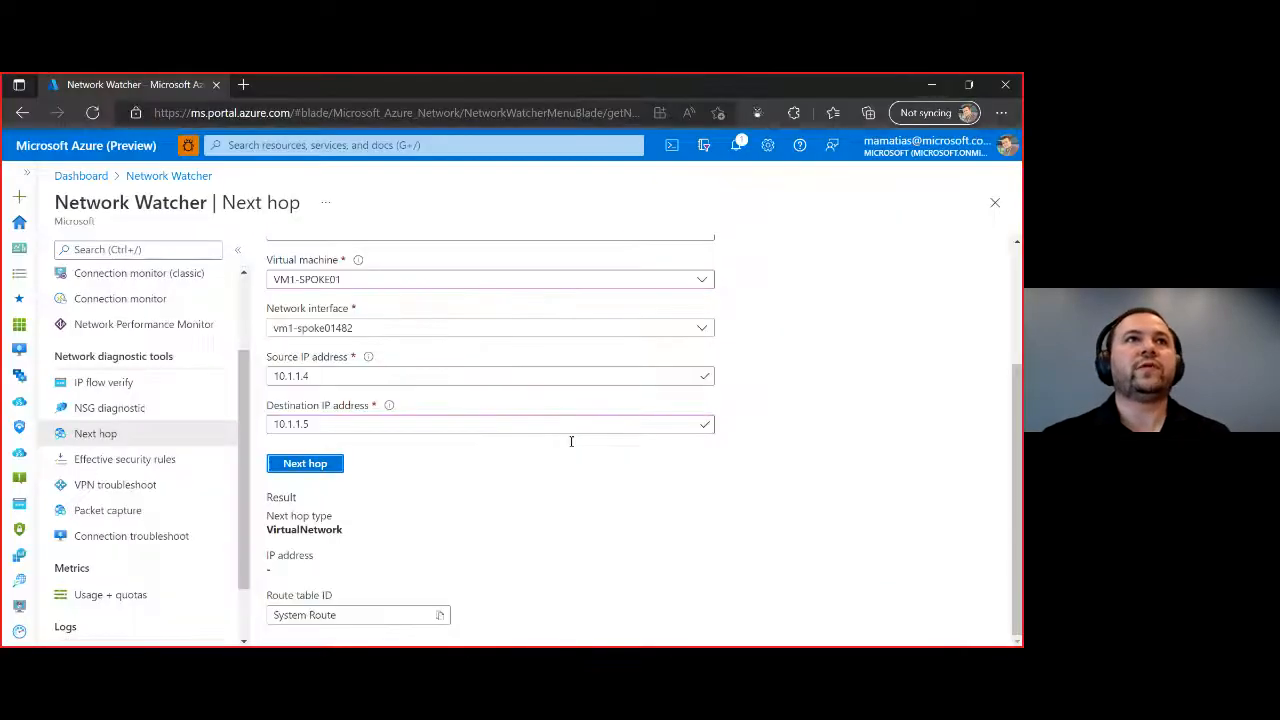
# Step: Rerun Next hop with destination IP address 10.1.2.4, checking the address against the Visio network diagram, and examine the resulting hop type and IP address
pyautogui.tripleClick(351, 425)
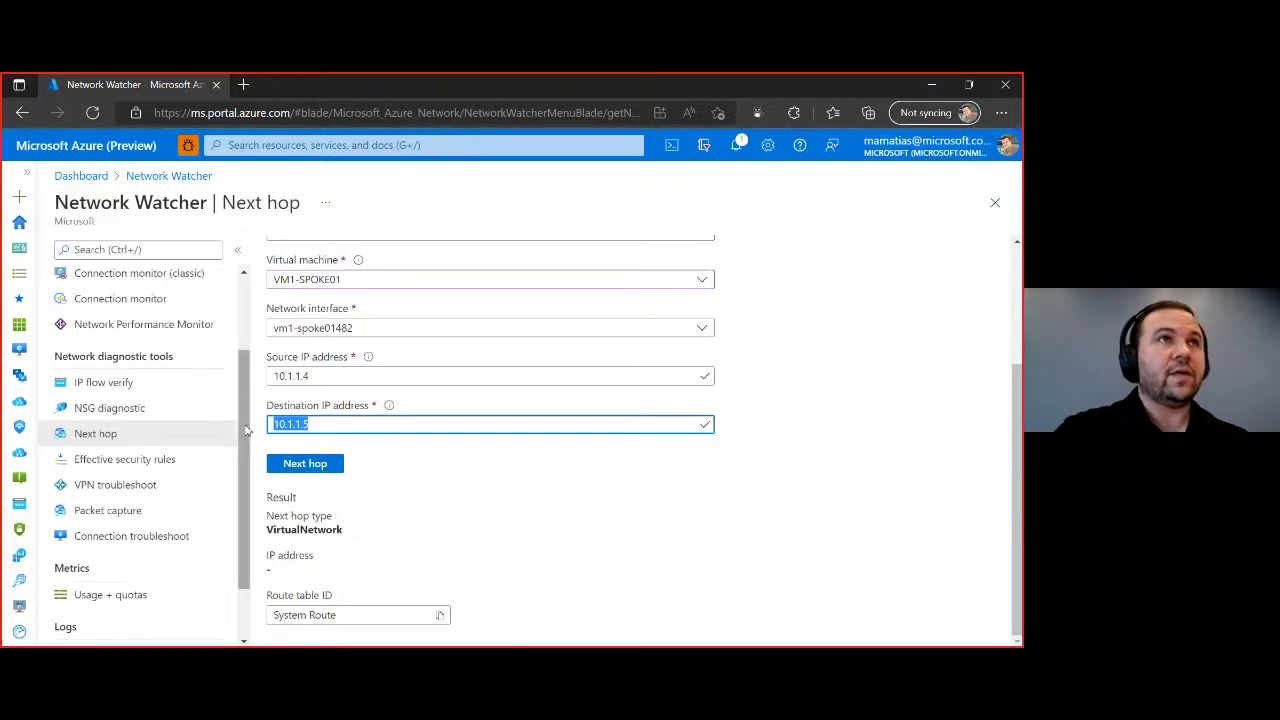
pyautogui.write('10.1.2')
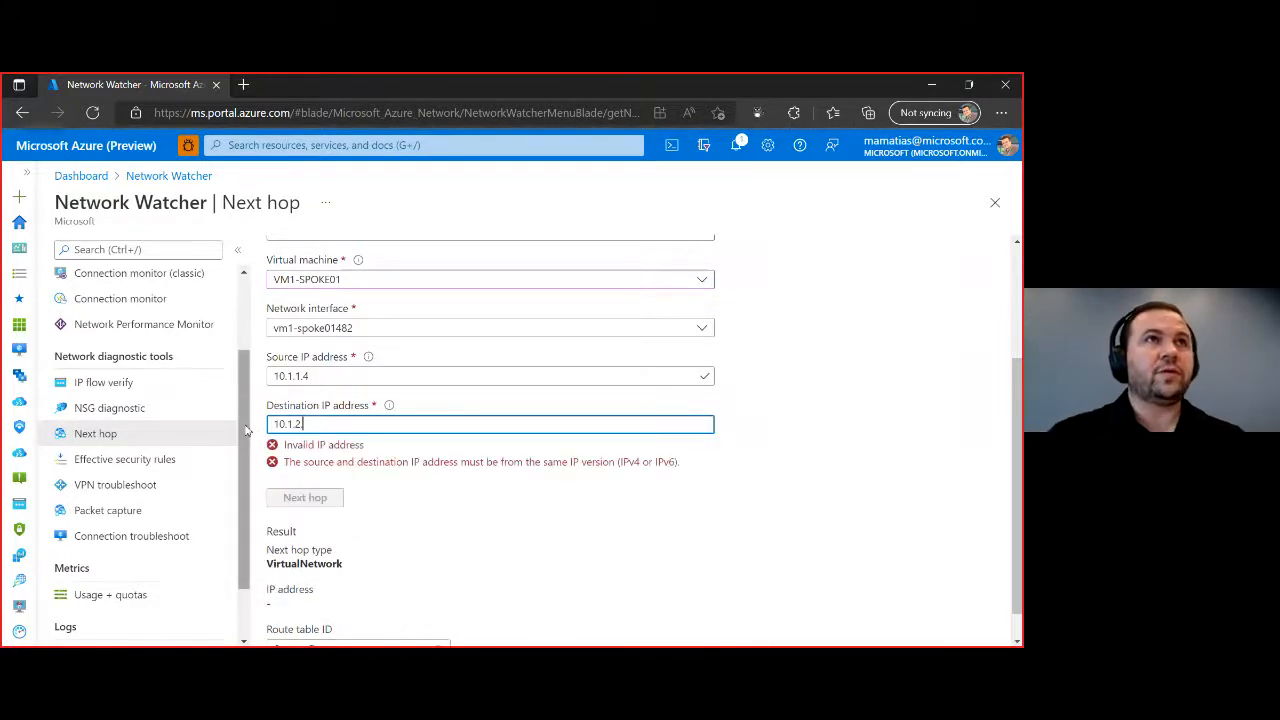
pyautogui.write('.4')
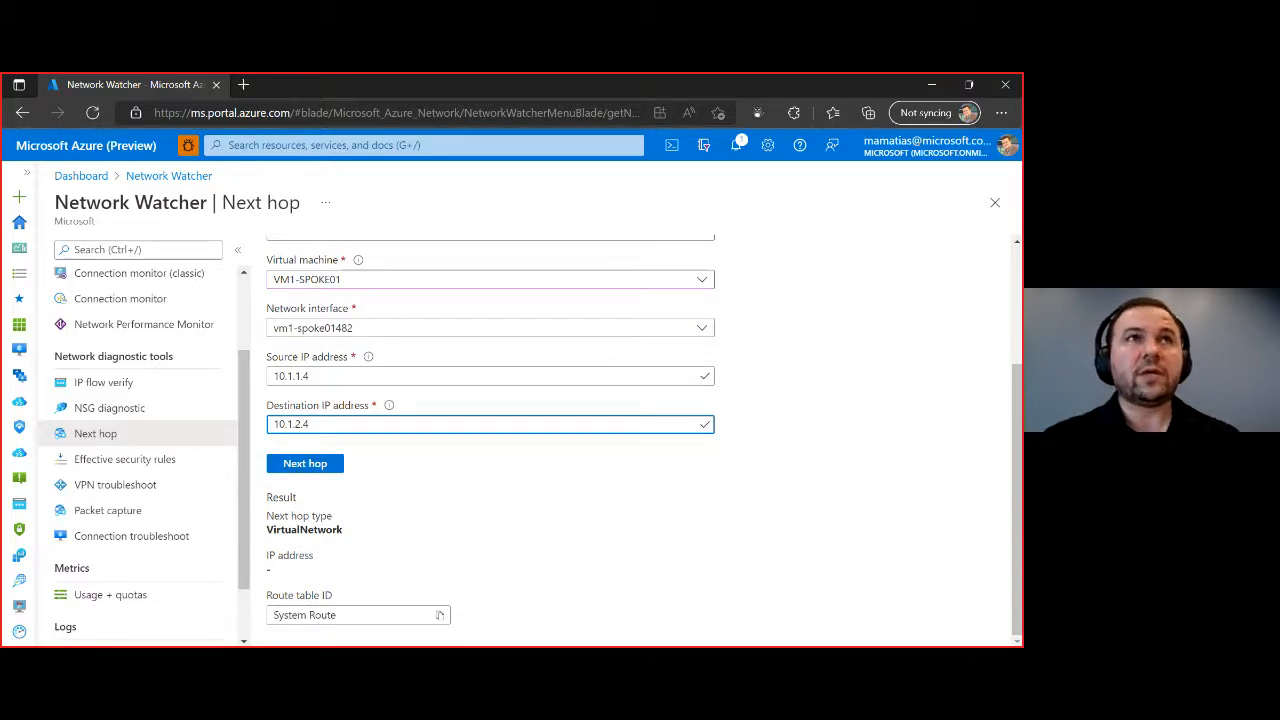
pyautogui.hotkey('alt', 'Tab')
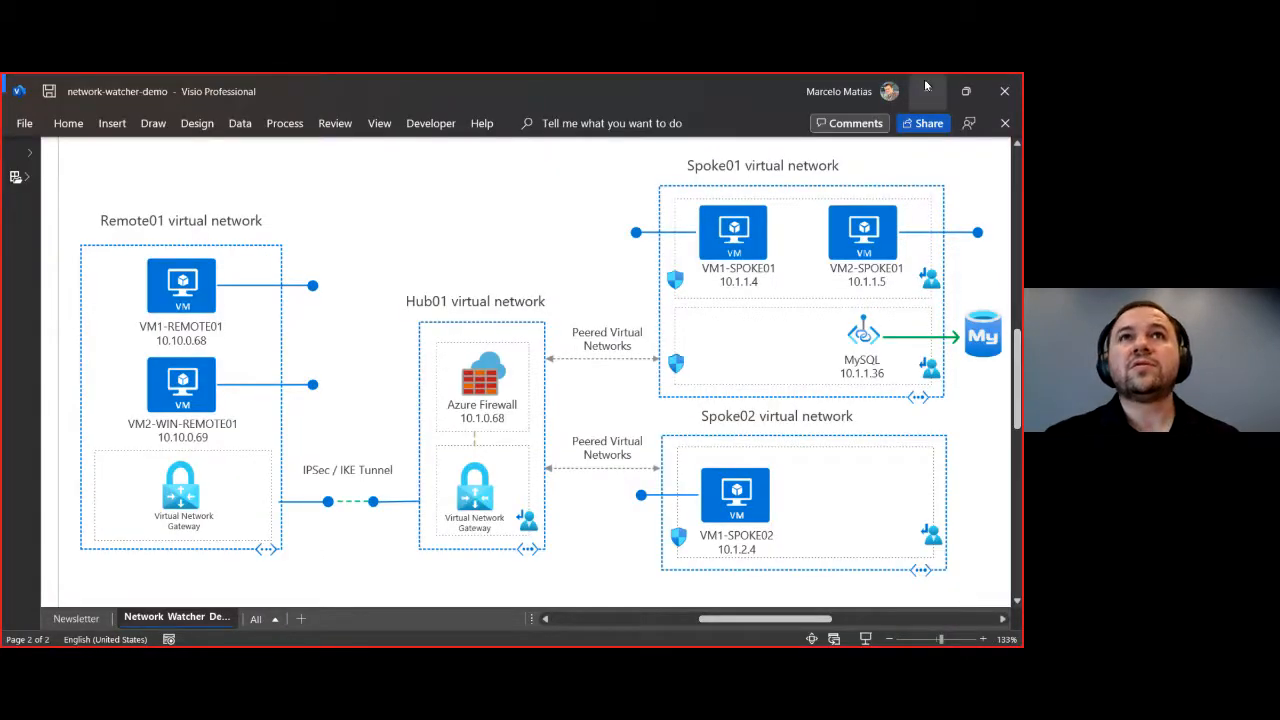
pyautogui.hotkey('alt', 'Tab')
pyautogui.click(318, 466)
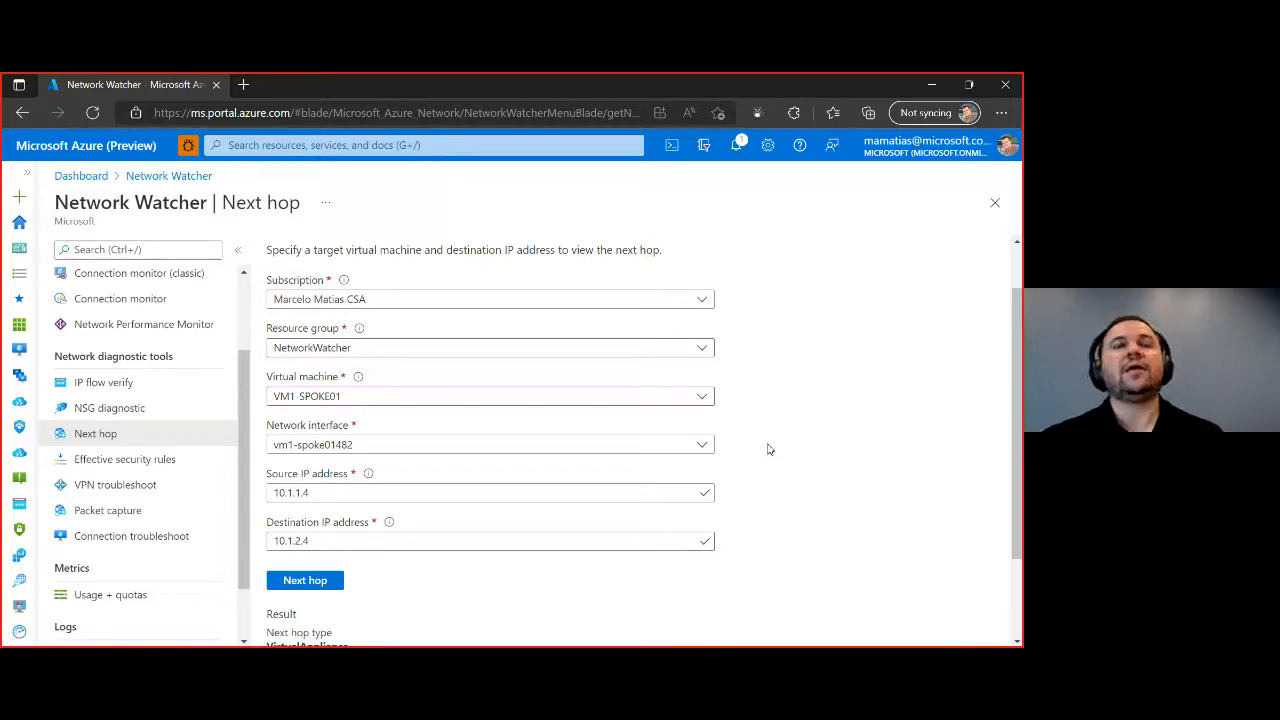
pyautogui.scroll(-1, 769, 449)
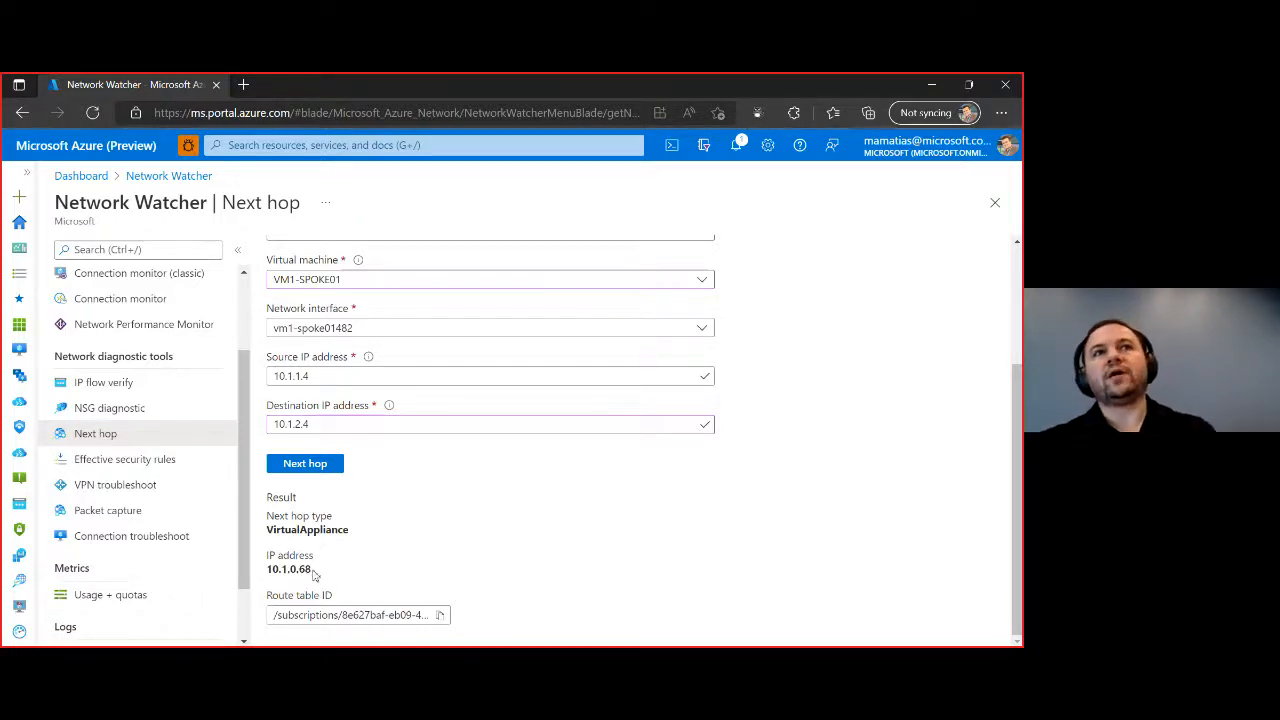
pyautogui.moveTo(313, 569); pyautogui.dragTo(267, 574)
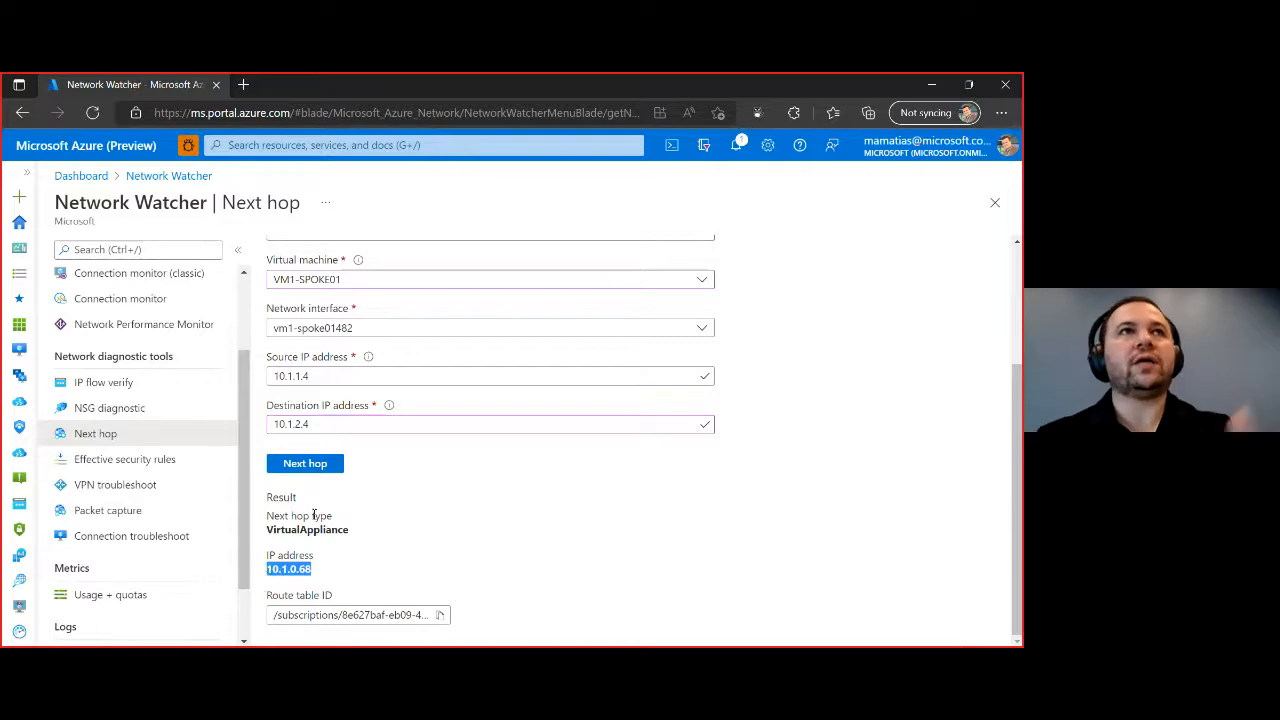
# Step: Set the source IP address to 10.1.2.4 and the destination to 10.1.1.4, and try to run Next hop for the reverse path
pyautogui.click(335, 423)
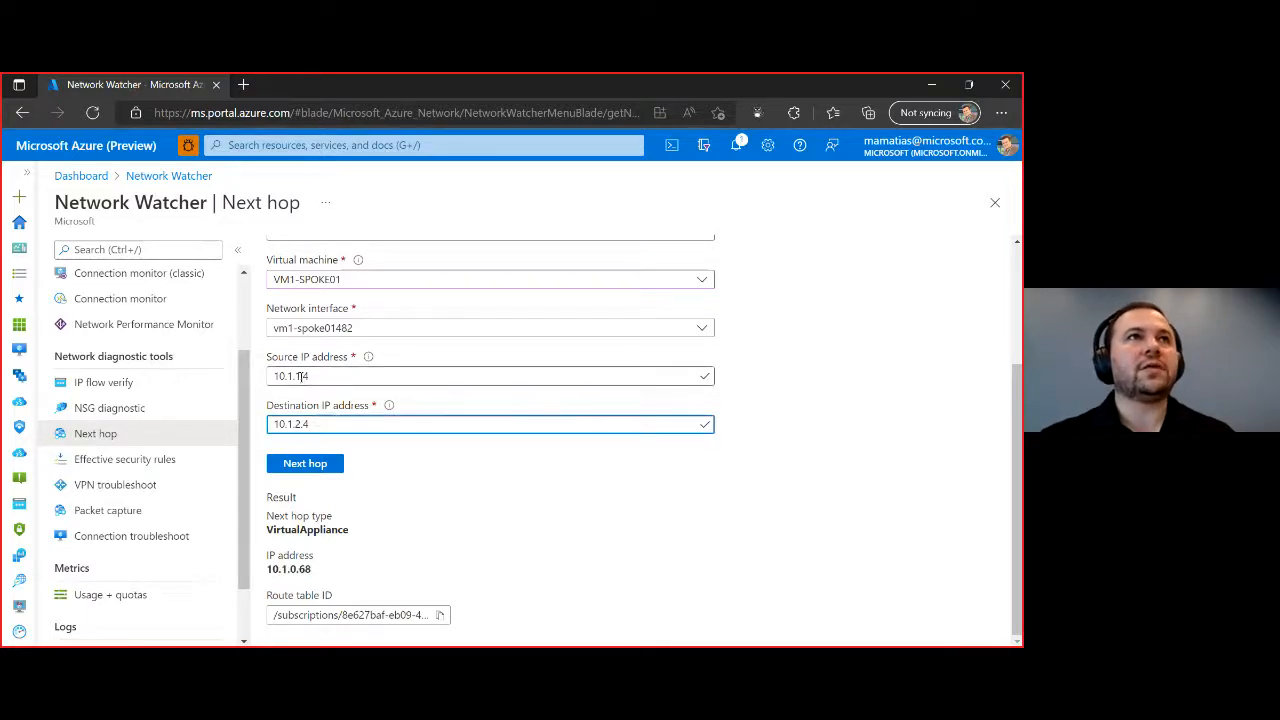
pyautogui.moveTo(295, 376); pyautogui.dragTo(307, 376)
pyautogui.write('2.4')
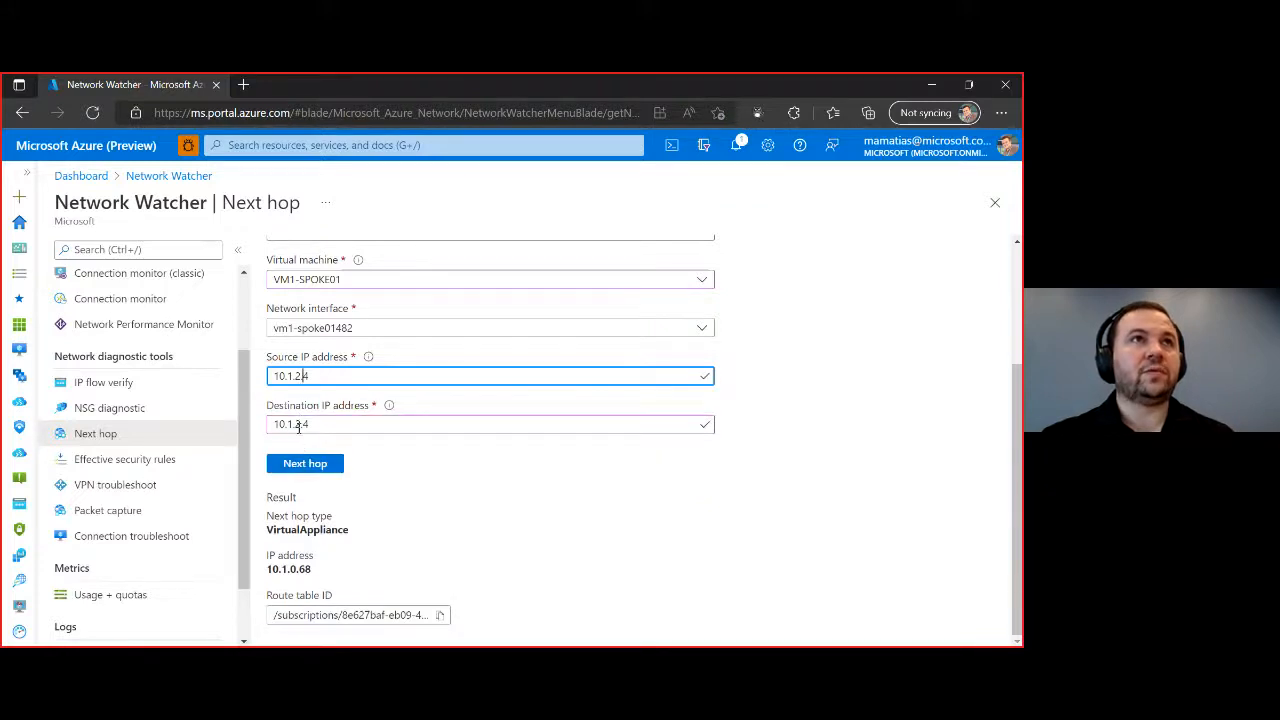
pyautogui.moveTo(295, 426); pyautogui.dragTo(301, 425)
pyautogui.write('1')
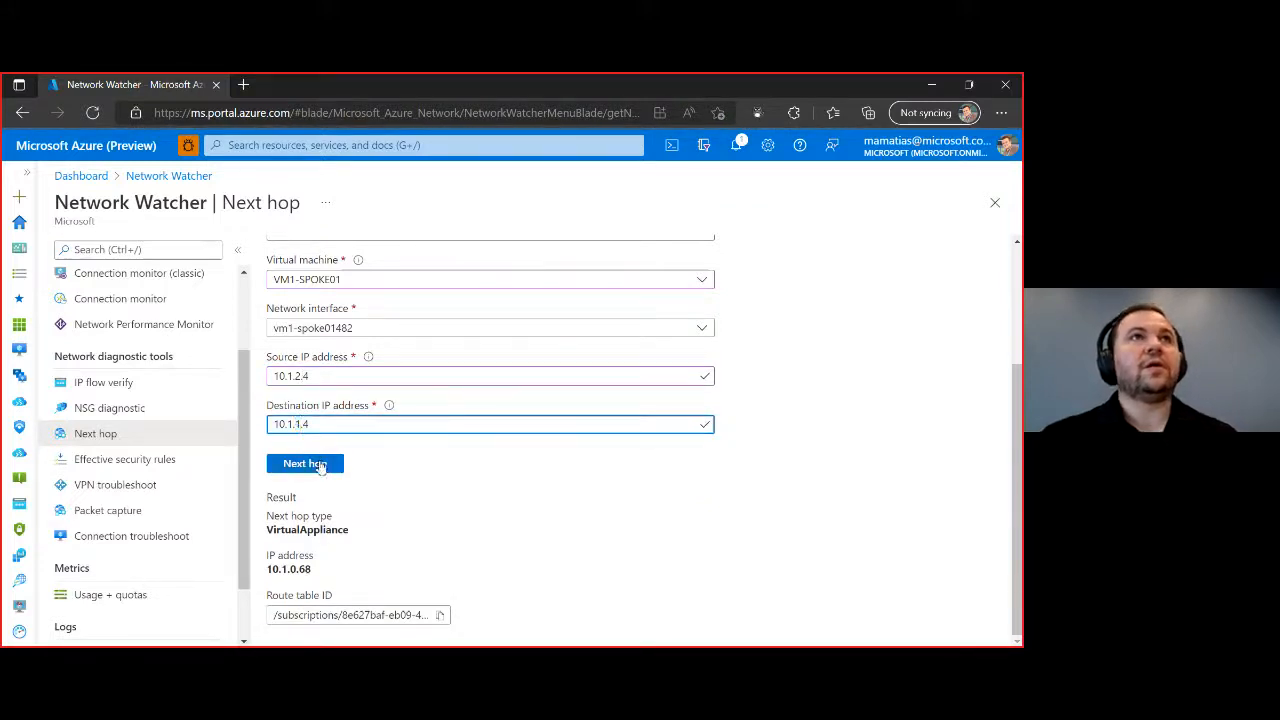
pyautogui.click(318, 466)
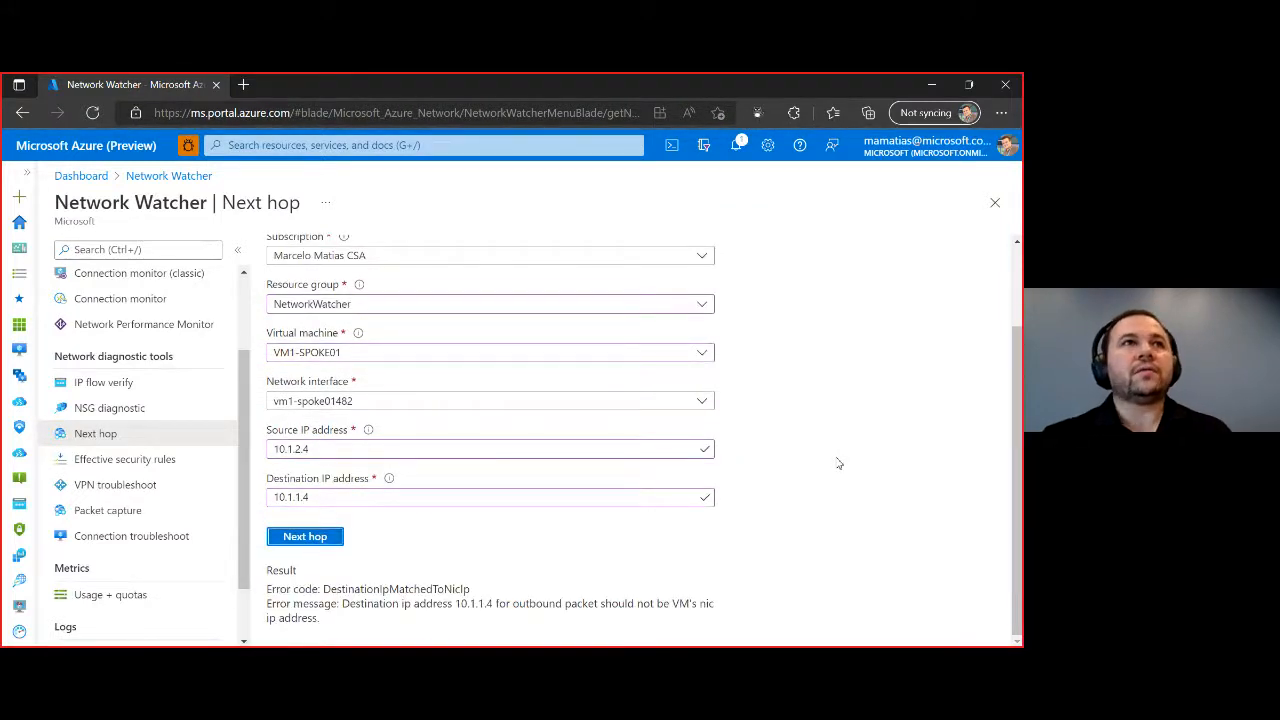
# Step: Switch the target virtual machine to VM1-SPOKE02, rerun Next hop, and examine the resulting hop type, IP address and route table
pyautogui.click(388, 355)
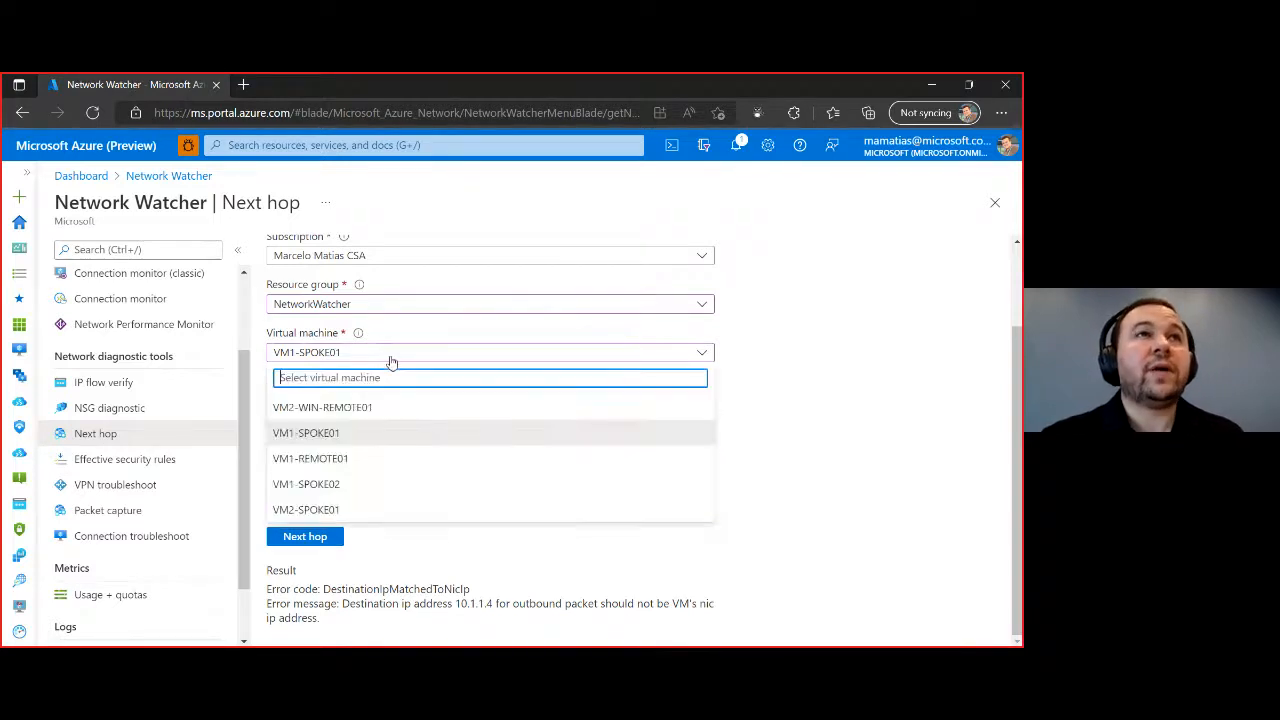
pyautogui.click(362, 484)
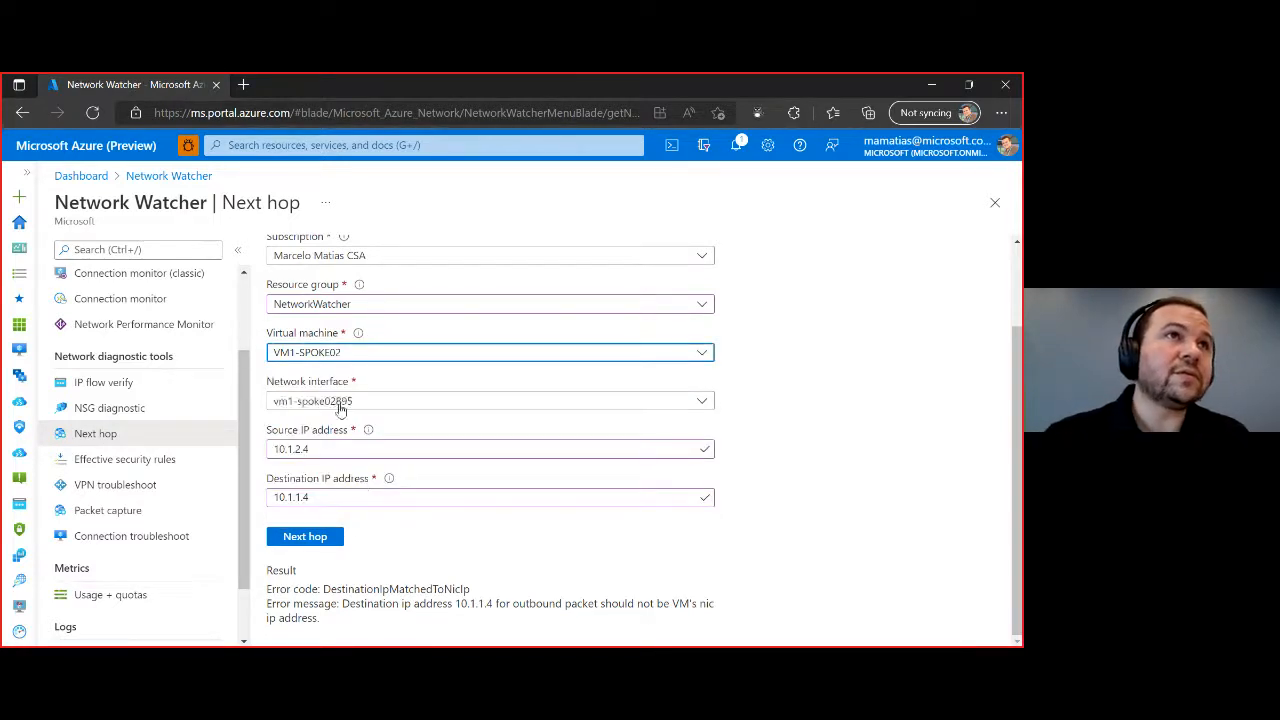
pyautogui.click(297, 540)
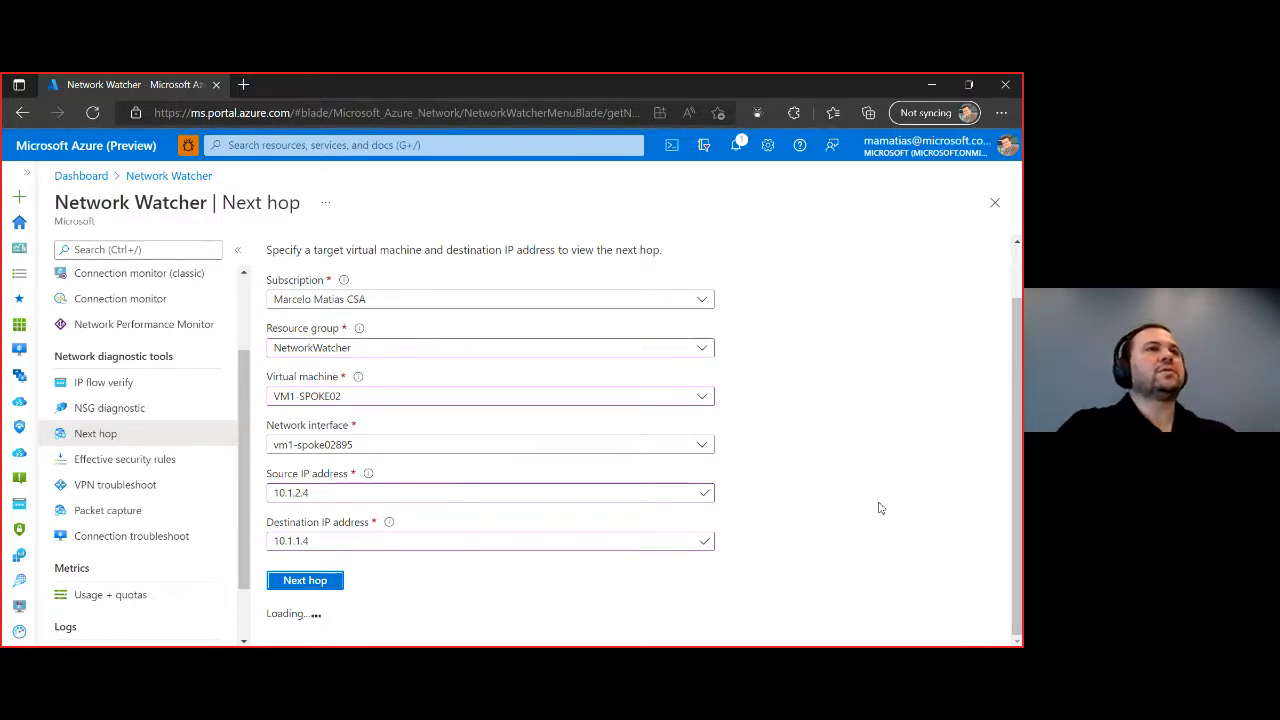
pyautogui.scroll(-1, 880, 508)
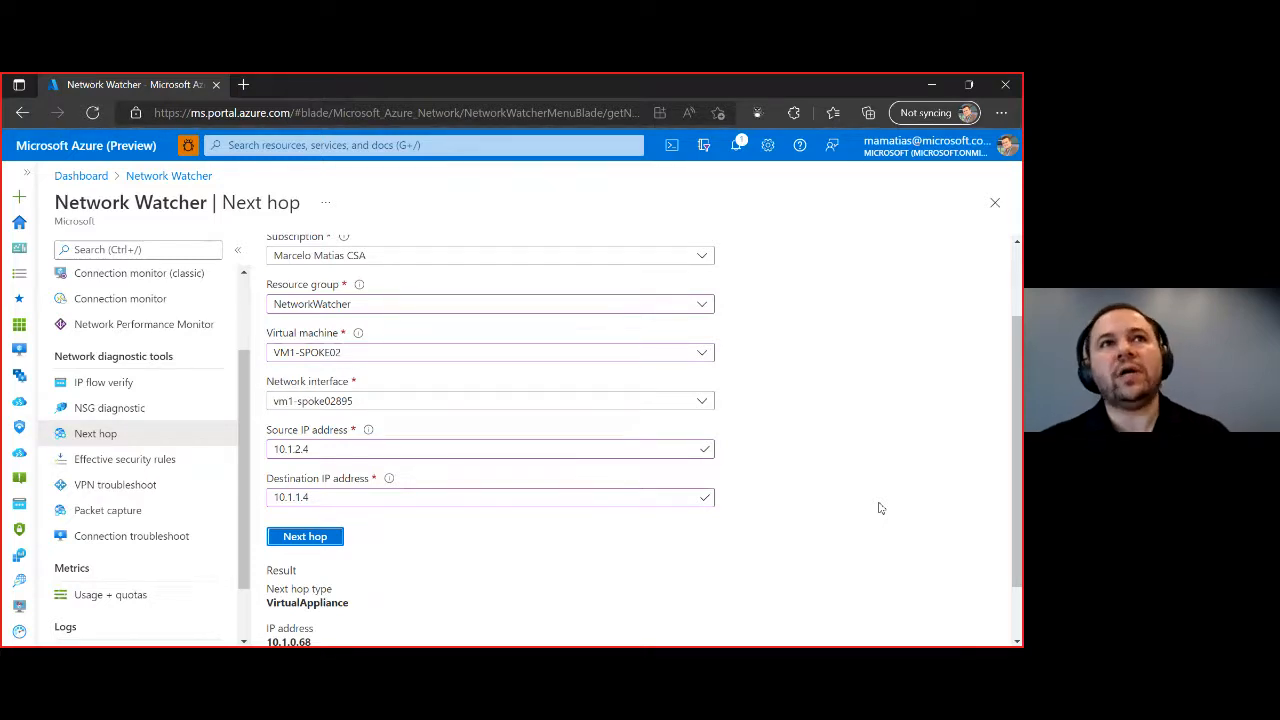
pyautogui.scroll(-1, 672, 610)
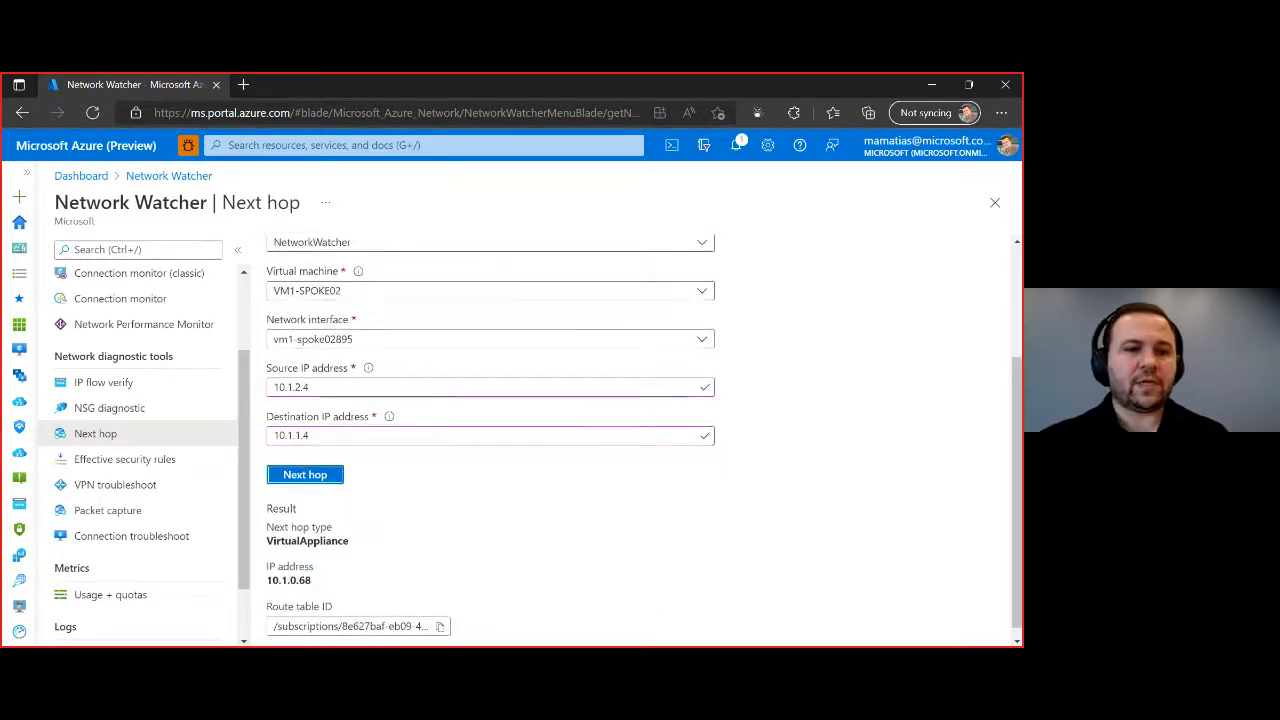
# Step: Compare the VM1-SPOKE02 next hop result with the Azure Firewall and spoke networks in the Visio diagram, returning to the Azure portal
pyautogui.hotkey('alt', 'Tab')
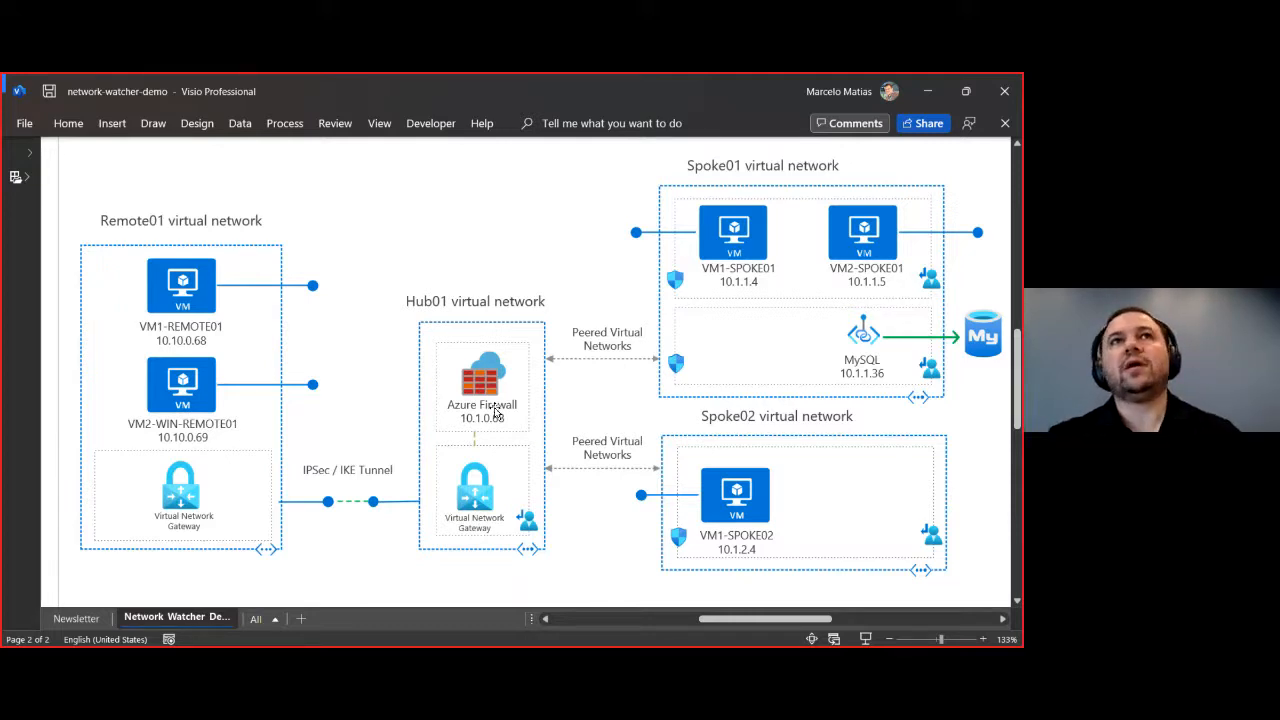
pyautogui.click(926, 91)
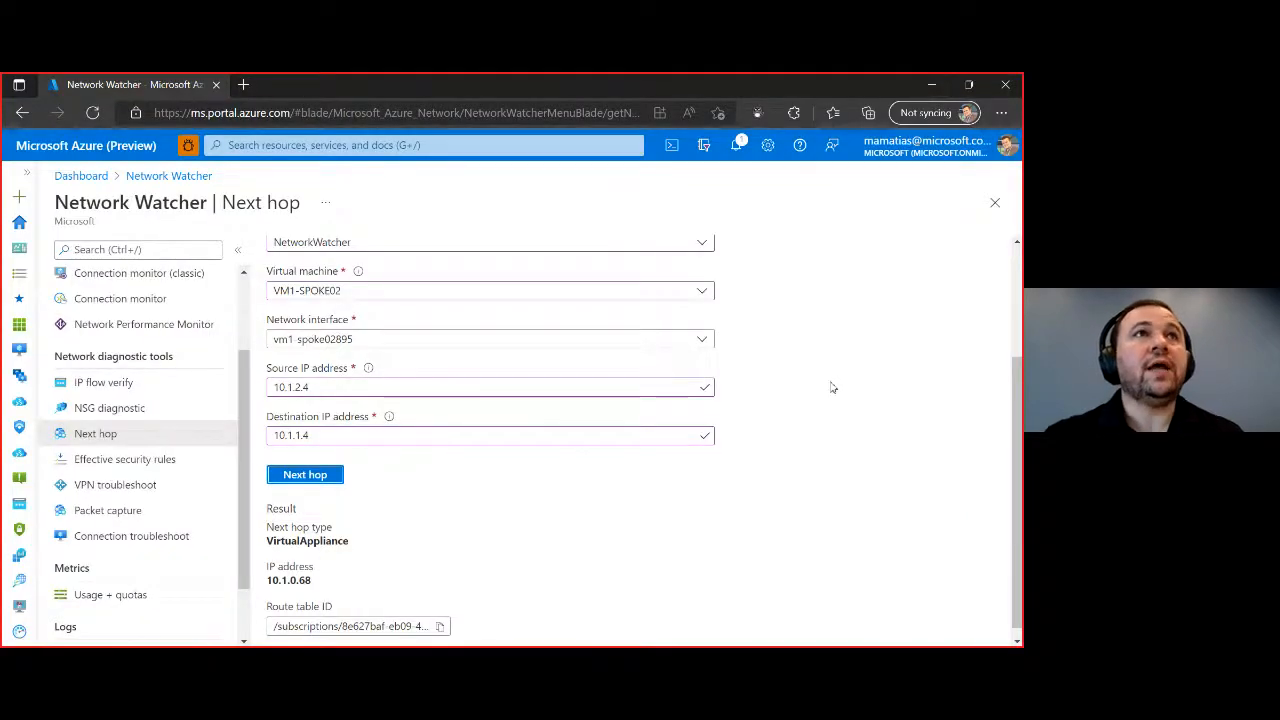
pyautogui.scroll(-1, 600, 578)
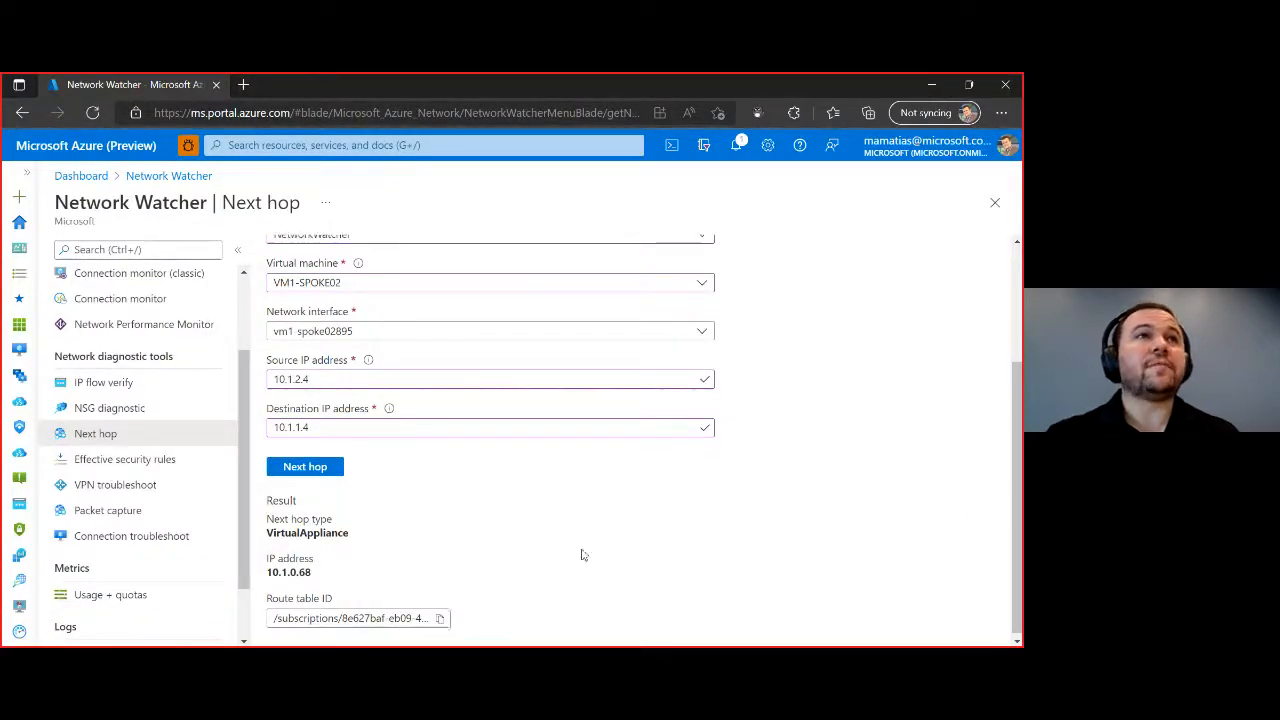
pyautogui.scroll(1, 595, 560)
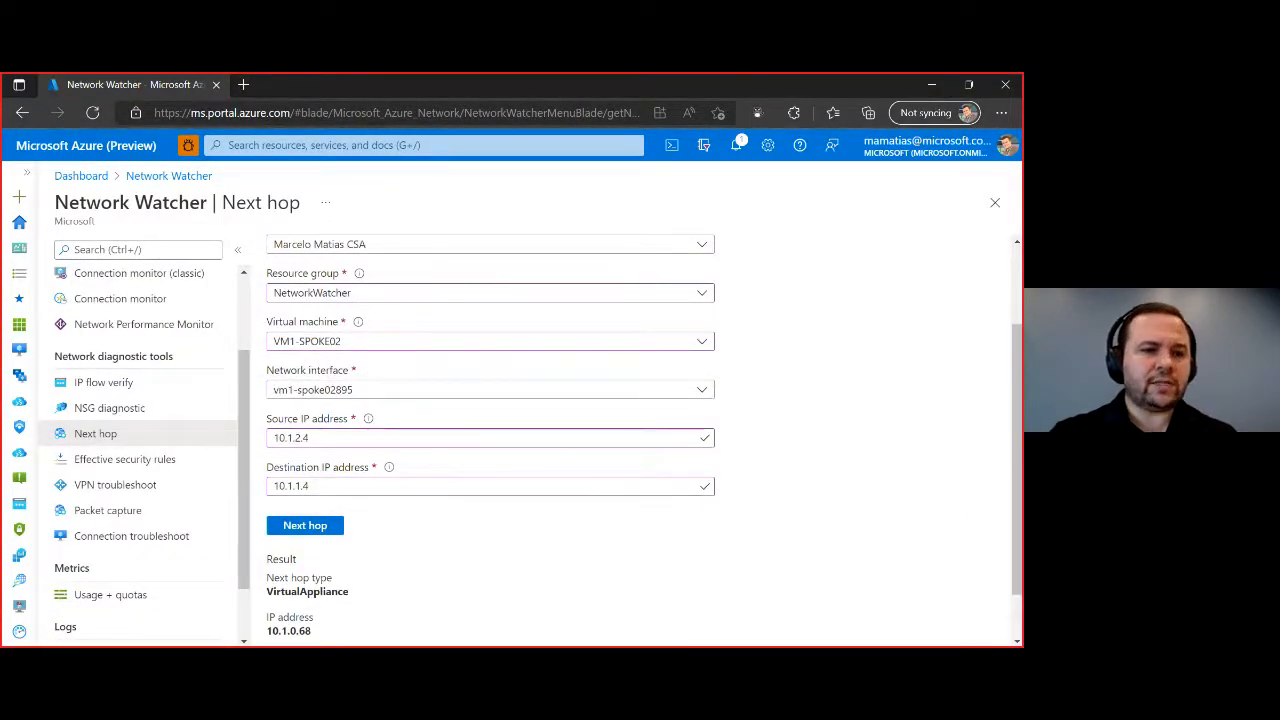
pyautogui.hotkey('alt', 'Tab')
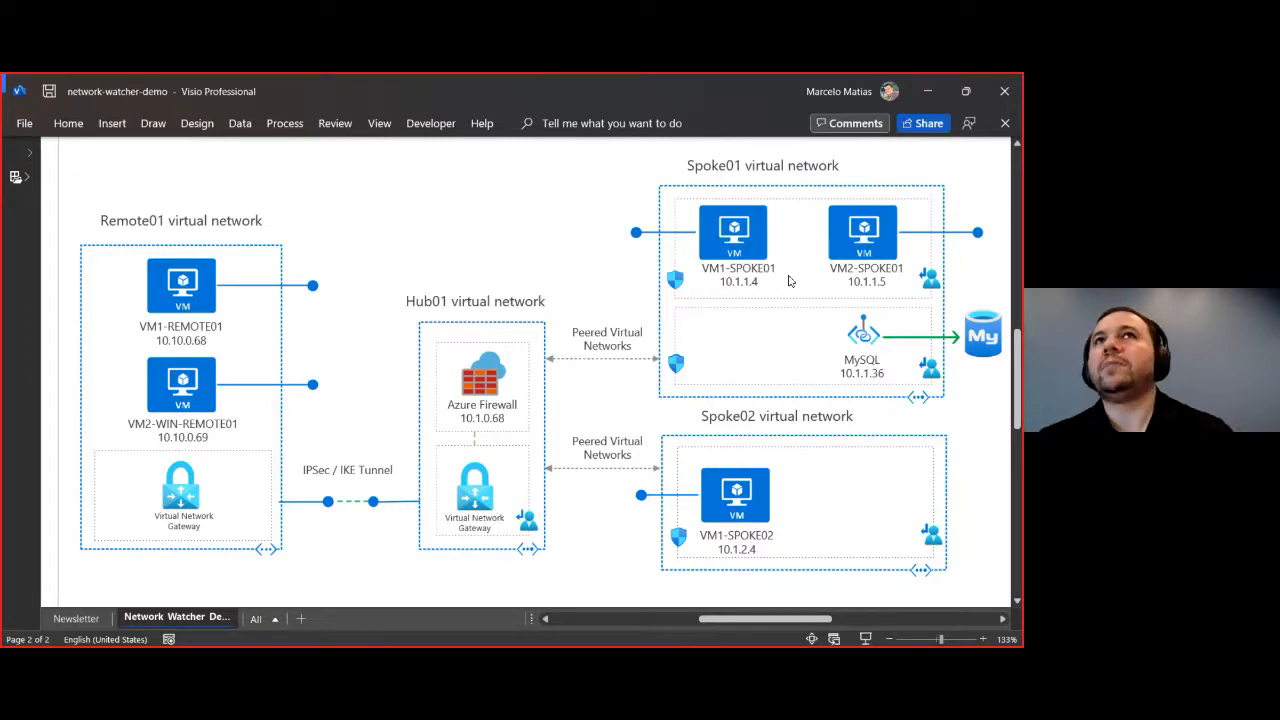
pyautogui.click(926, 94)
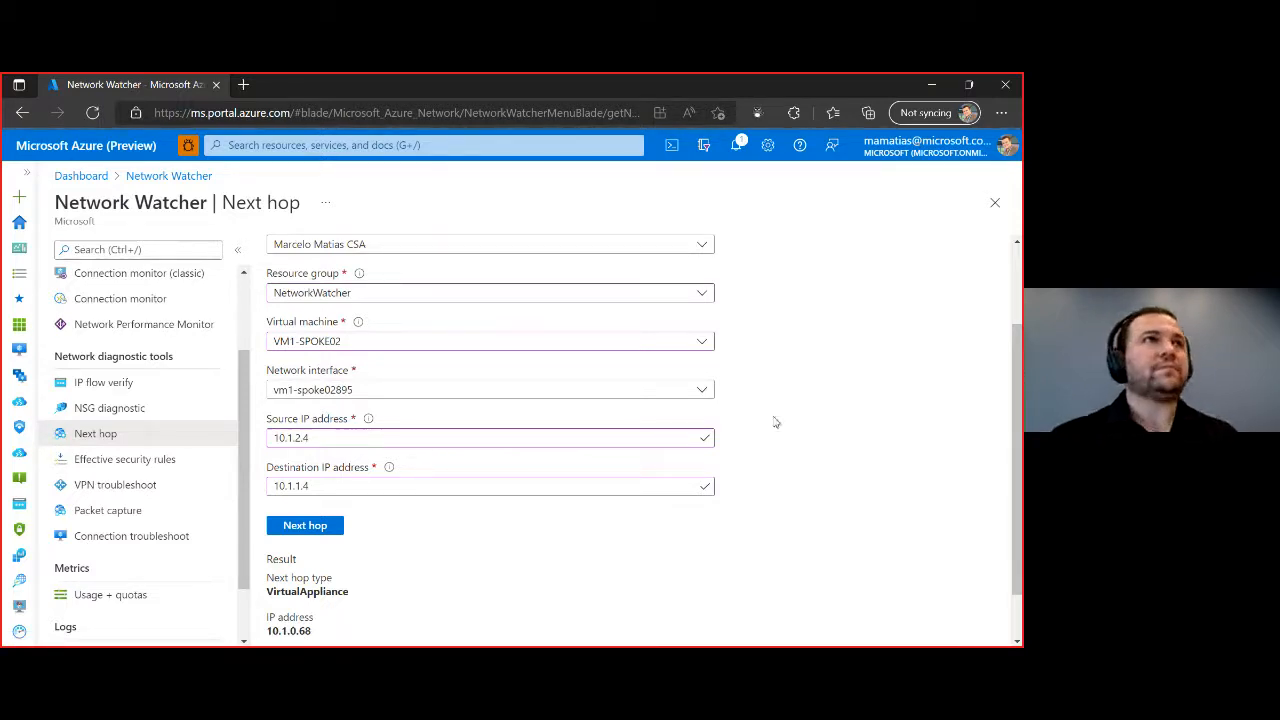
# Step: Open Effective security rules, discarding unsaved edits, and target virtual machine VM1-SPOKE02 in the NetworkWatcher resource group
pyautogui.click(90, 462)
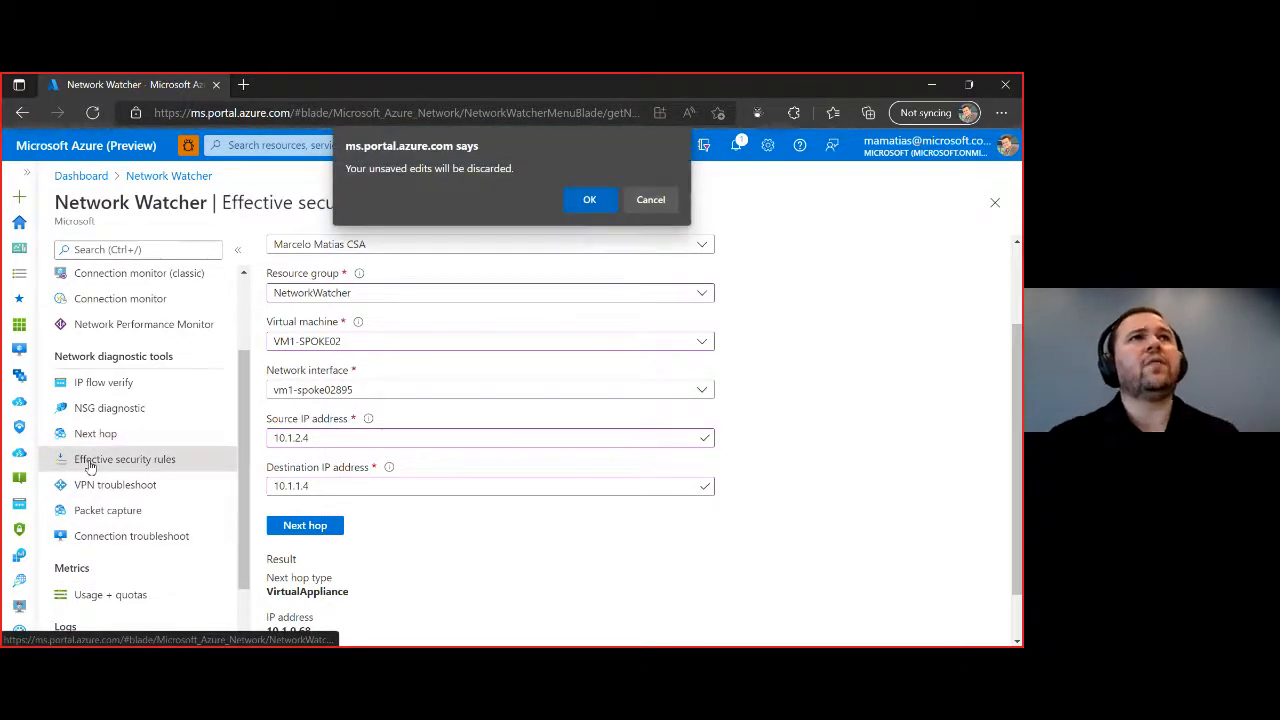
pyautogui.click(589, 199)
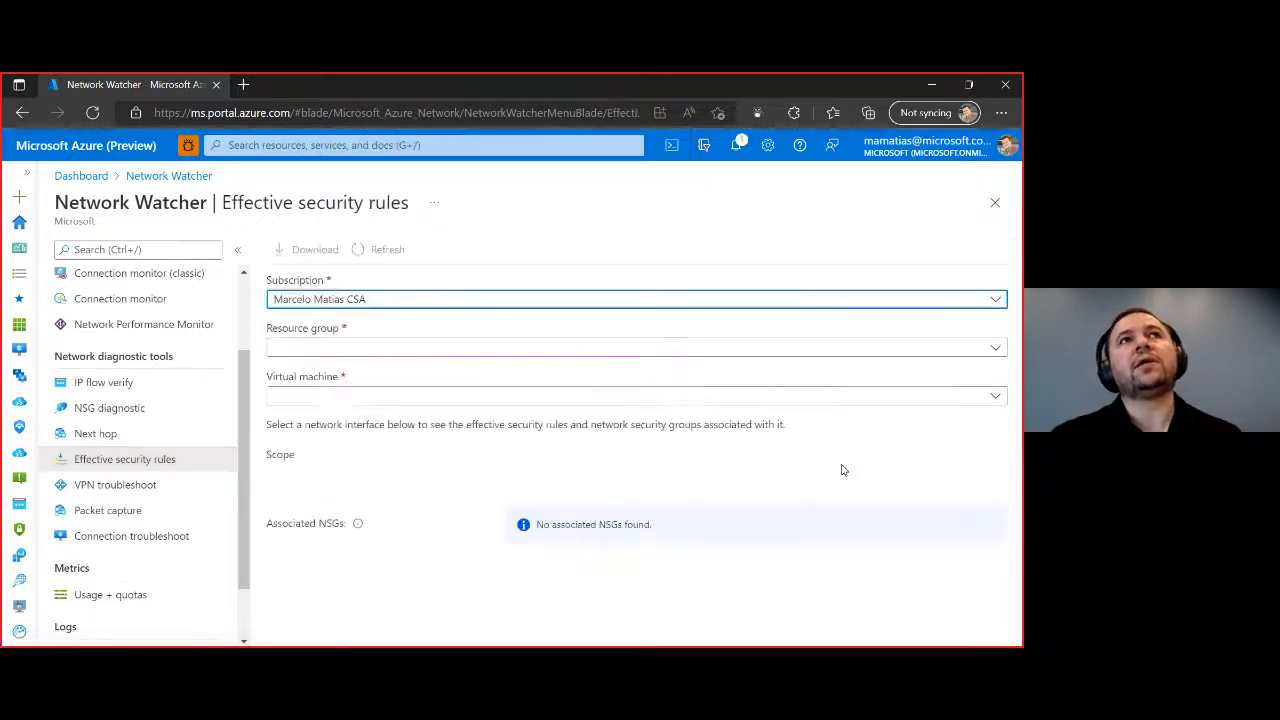
pyautogui.click(448, 347)
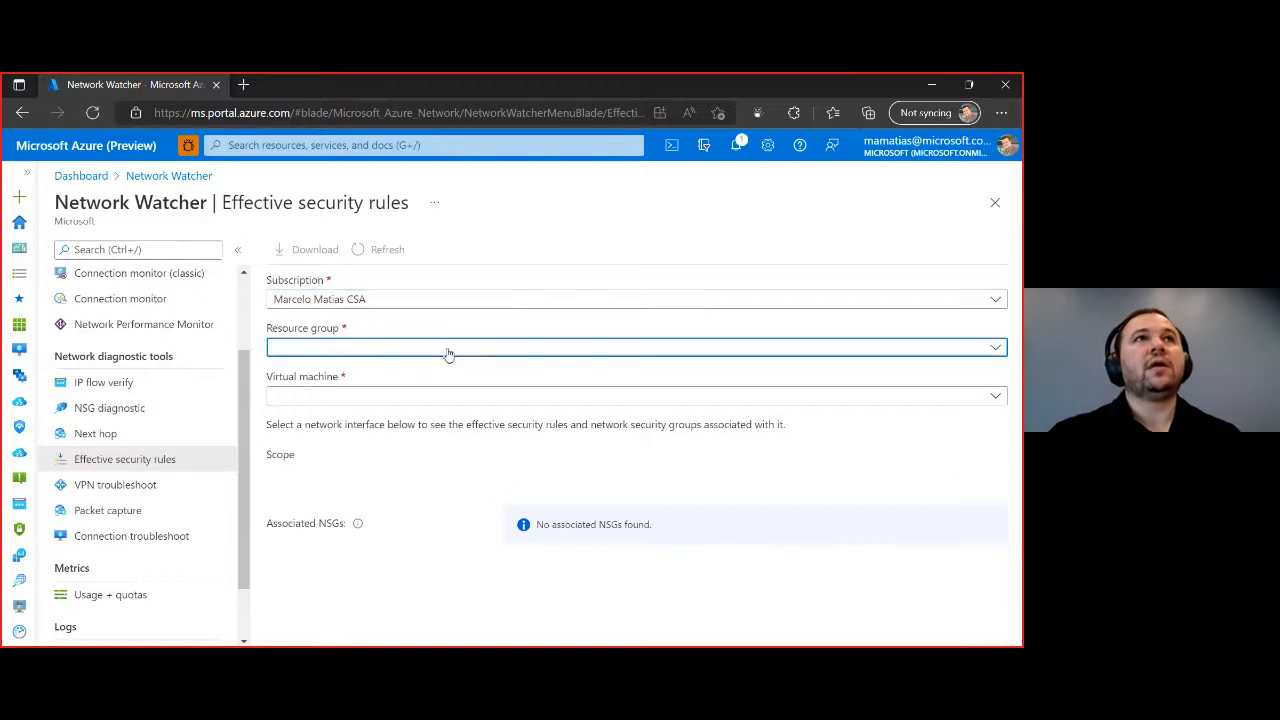
pyautogui.click(625, 428)
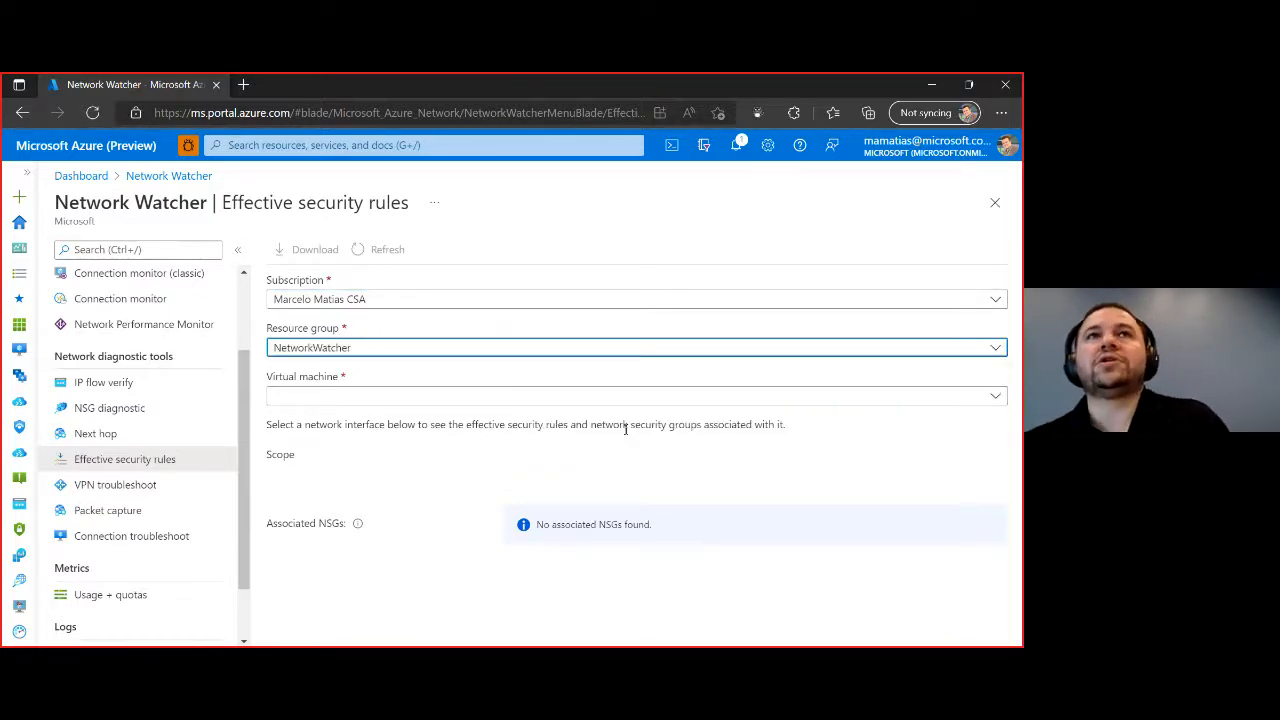
pyautogui.click(598, 397)
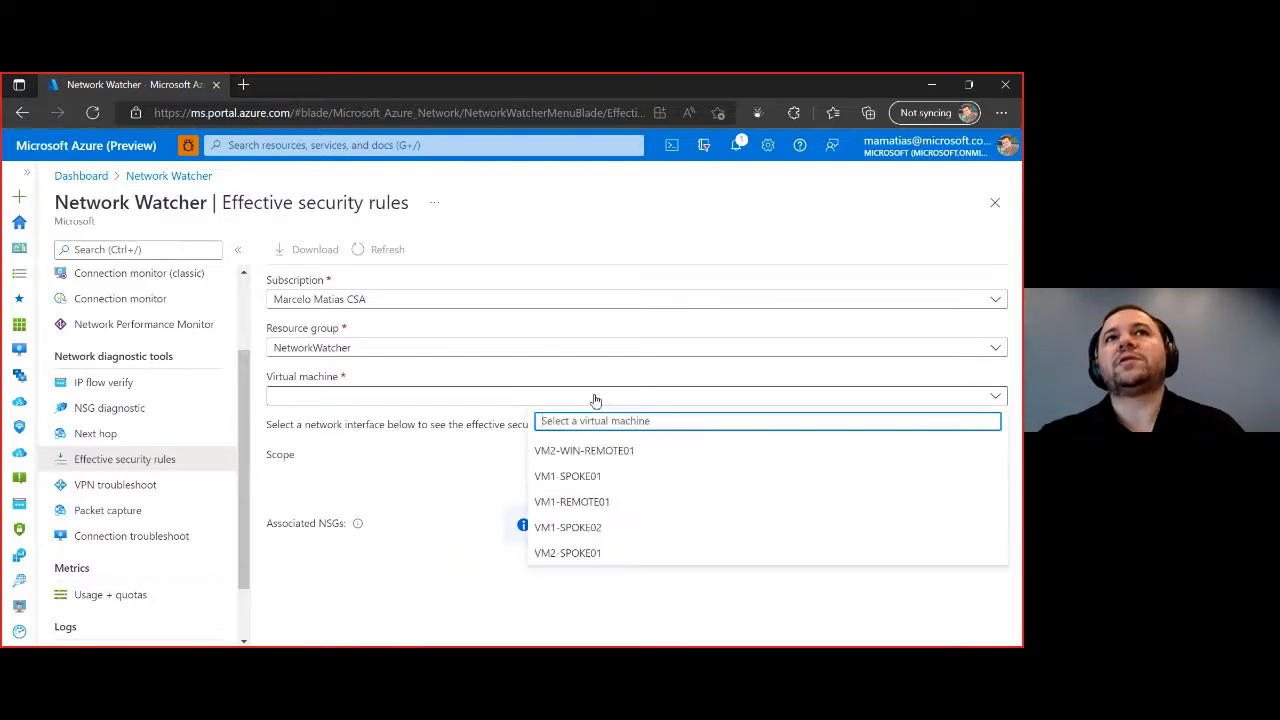
pyautogui.click(604, 477)
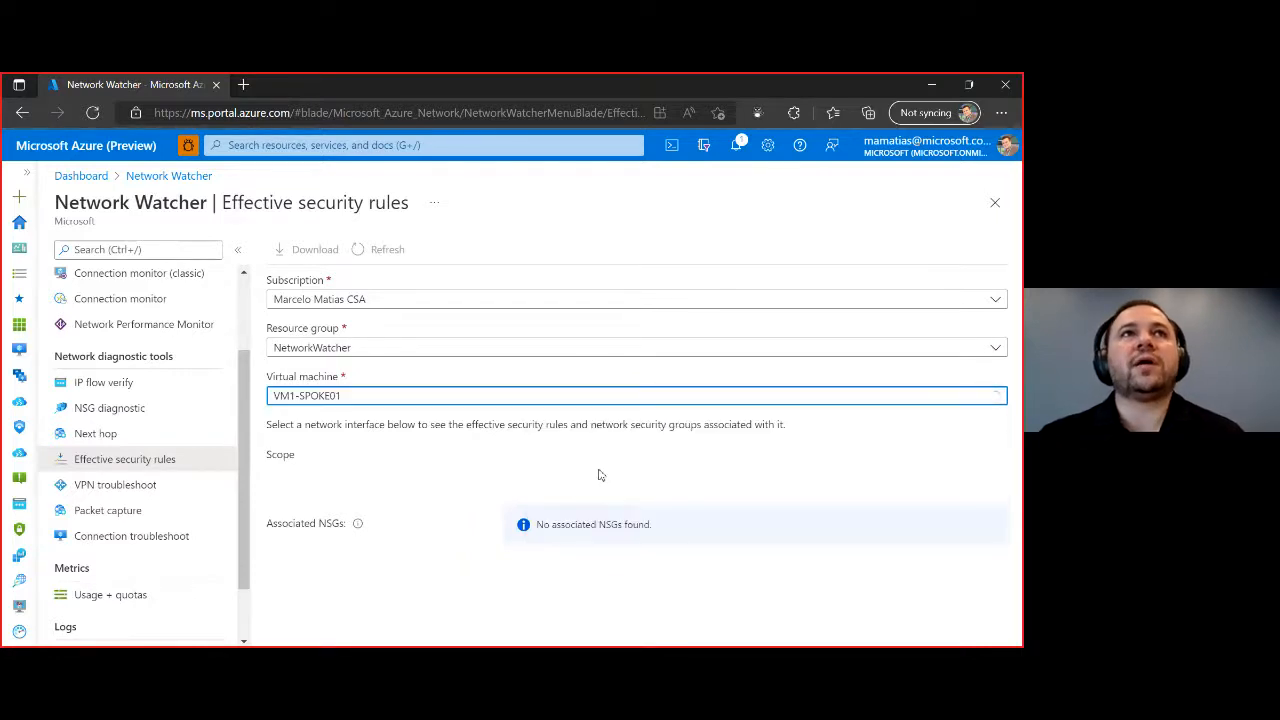
pyautogui.click(543, 402)
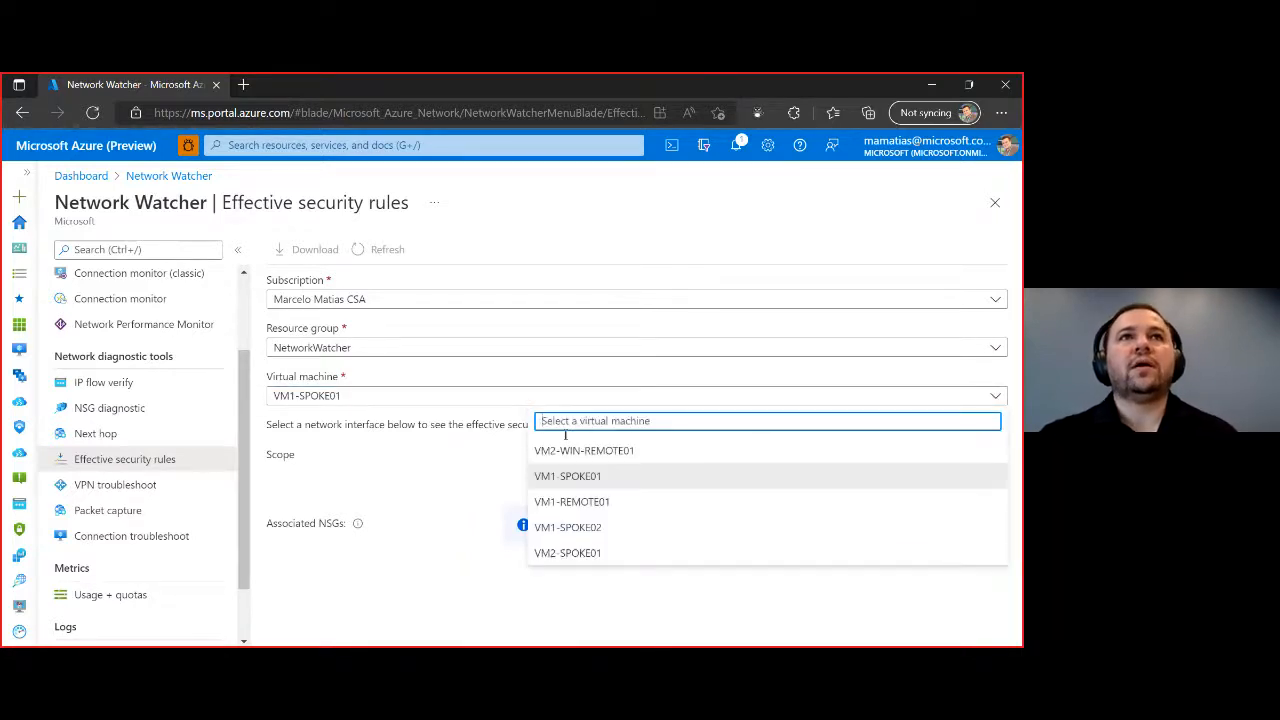
pyautogui.click(600, 527)
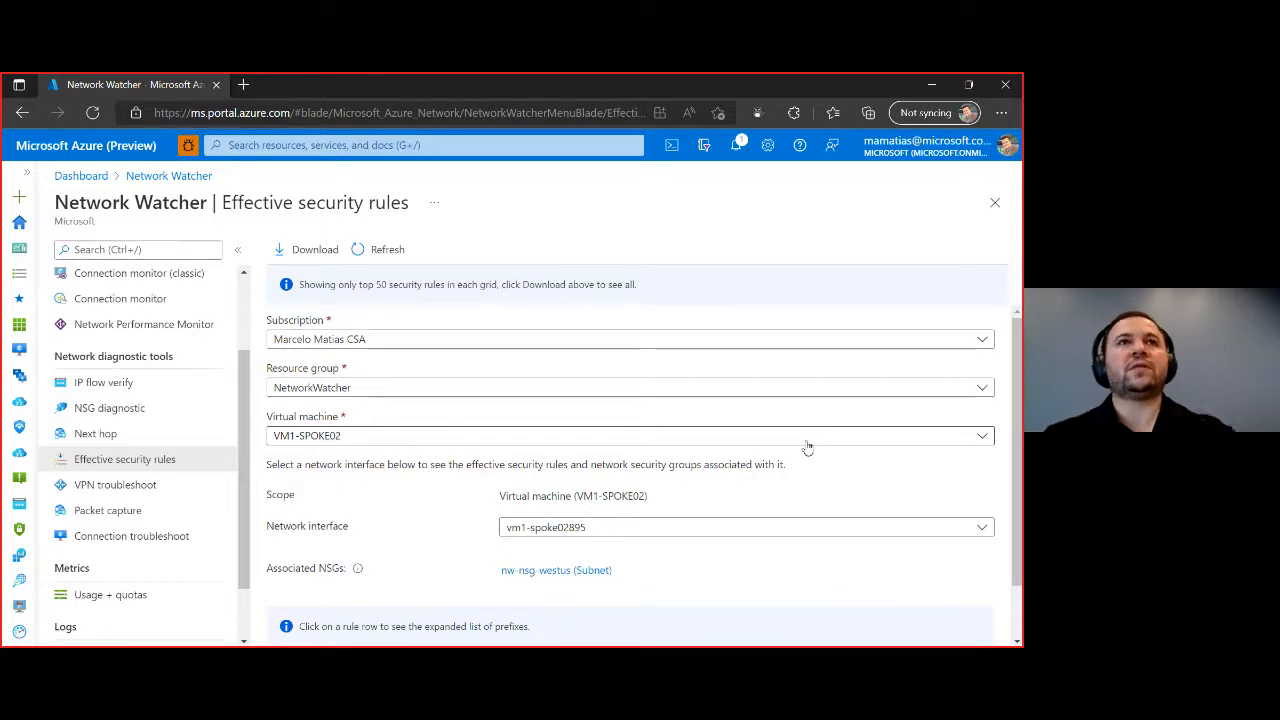
# Step: Open the associated network security group nw-nsg-westus, examine its inbound and outbound security rules, and close it
pyautogui.scroll(-2, 836, 505)
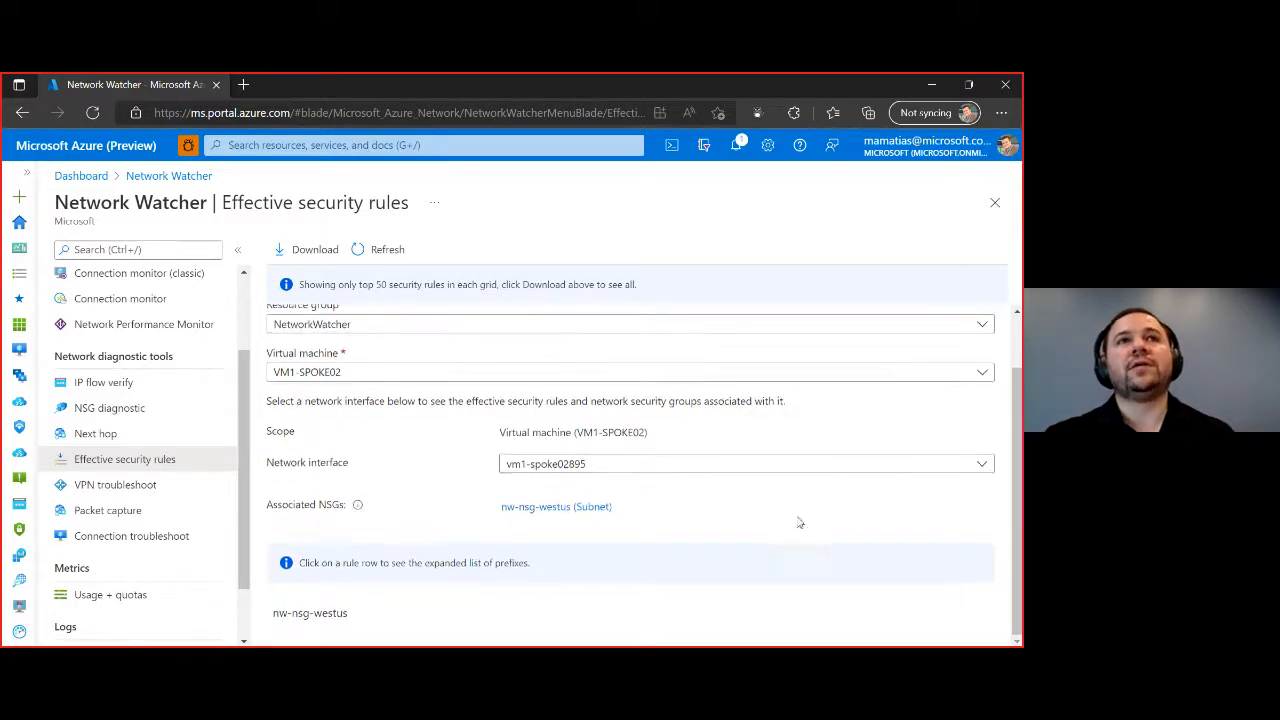
pyautogui.click(566, 510)
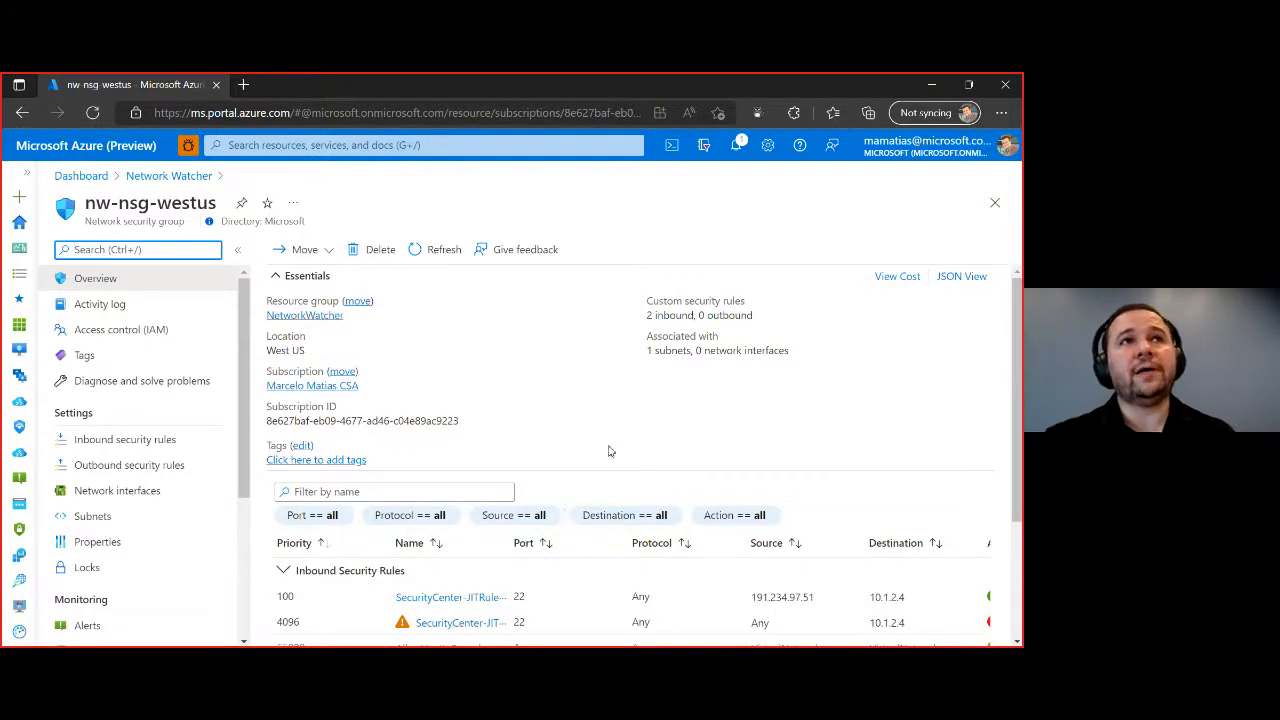
pyautogui.scroll(-1, 658, 425)
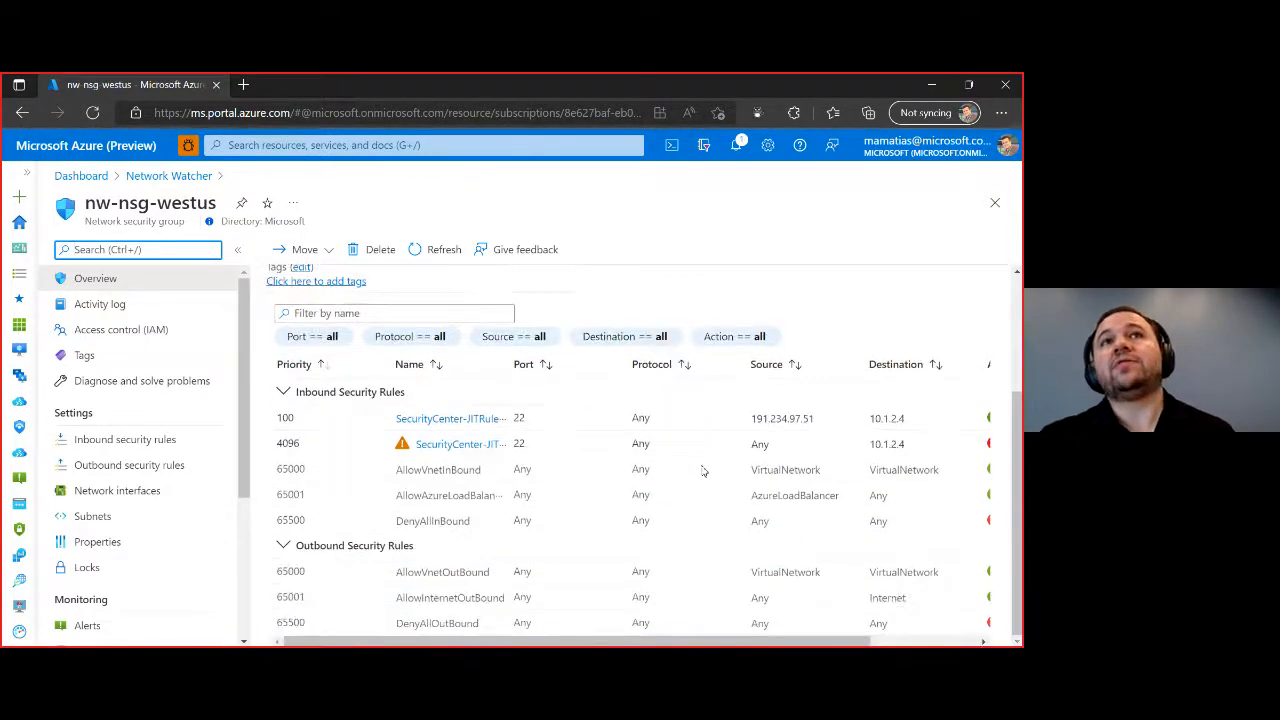
pyautogui.scroll(1, 736, 538)
pyautogui.scroll(2, 733, 541)
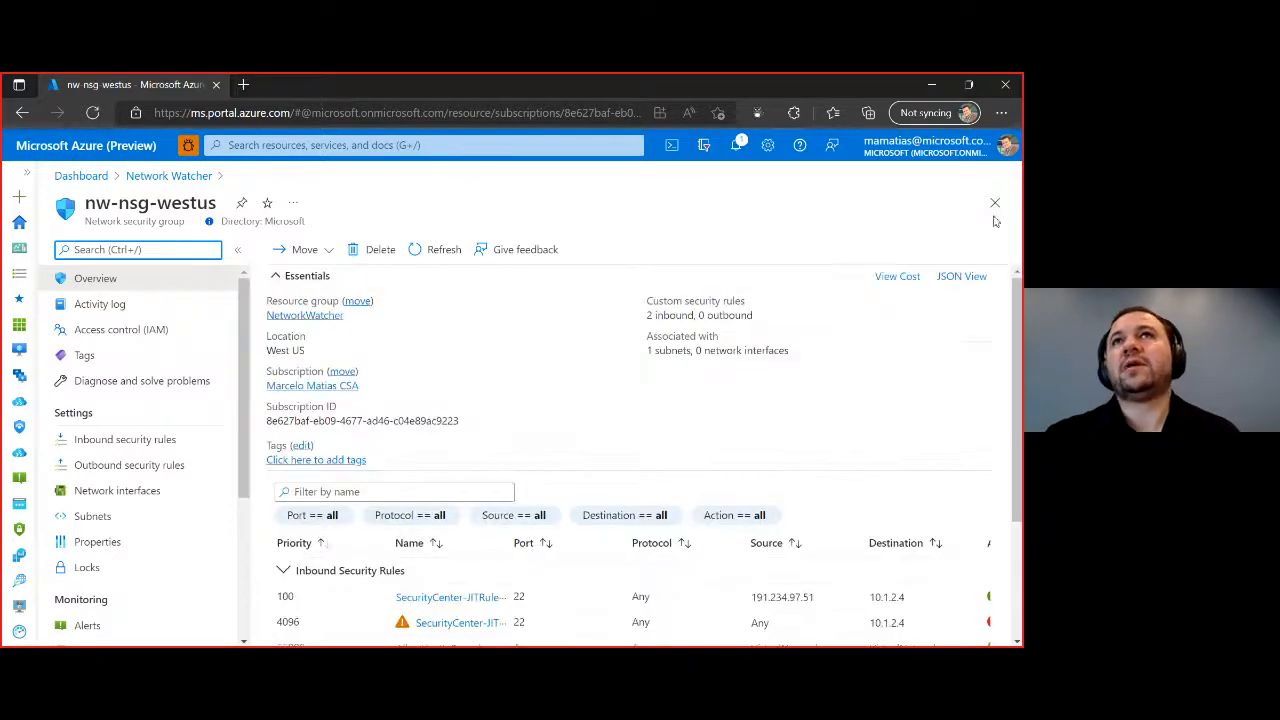
pyautogui.click(995, 202)
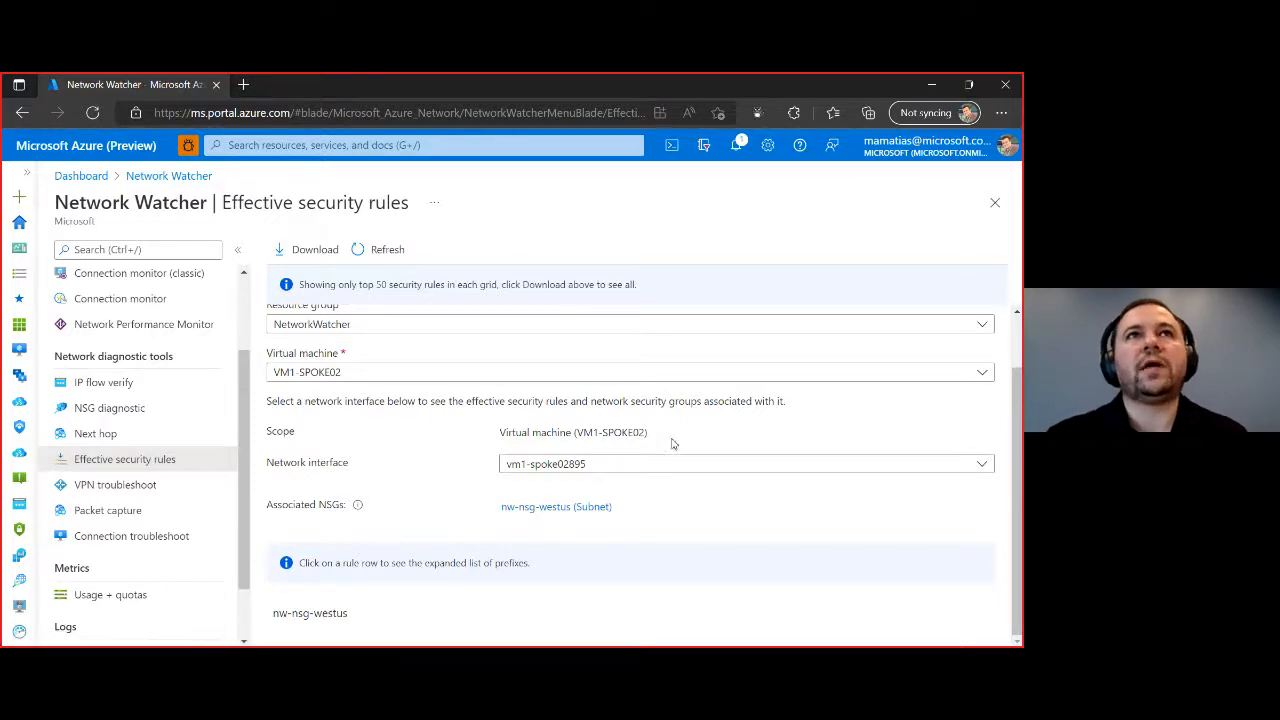
# Step: Open VPN troubleshoot and widen the Name column so the full gateway names can be read
pyautogui.scroll(2, 684, 440)
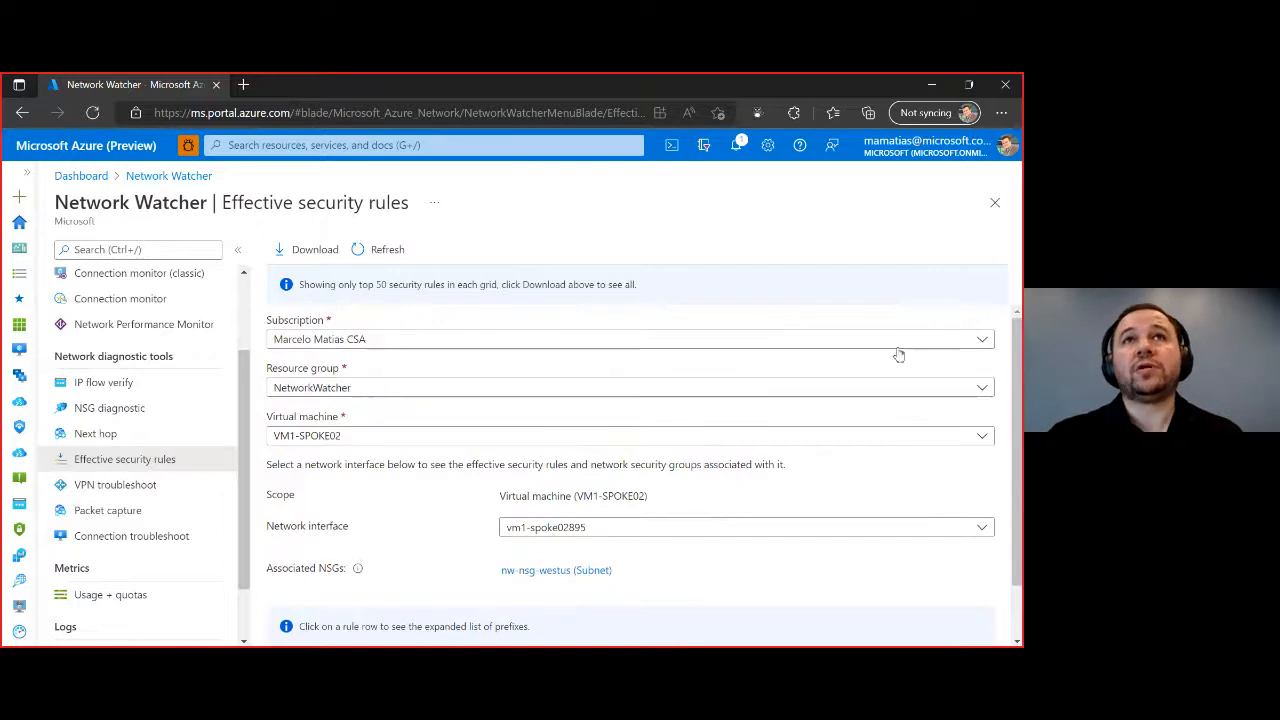
pyautogui.click(90, 485)
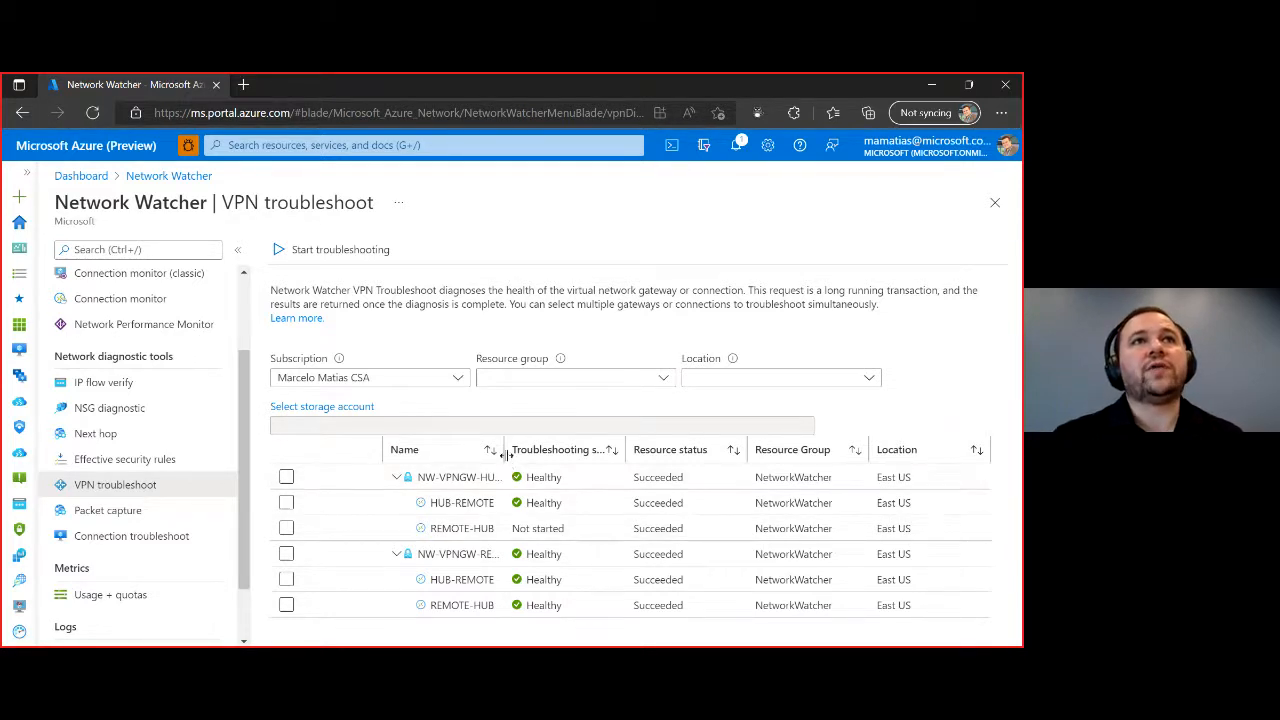
pyautogui.moveTo(505, 453); pyautogui.dragTo(605, 453)
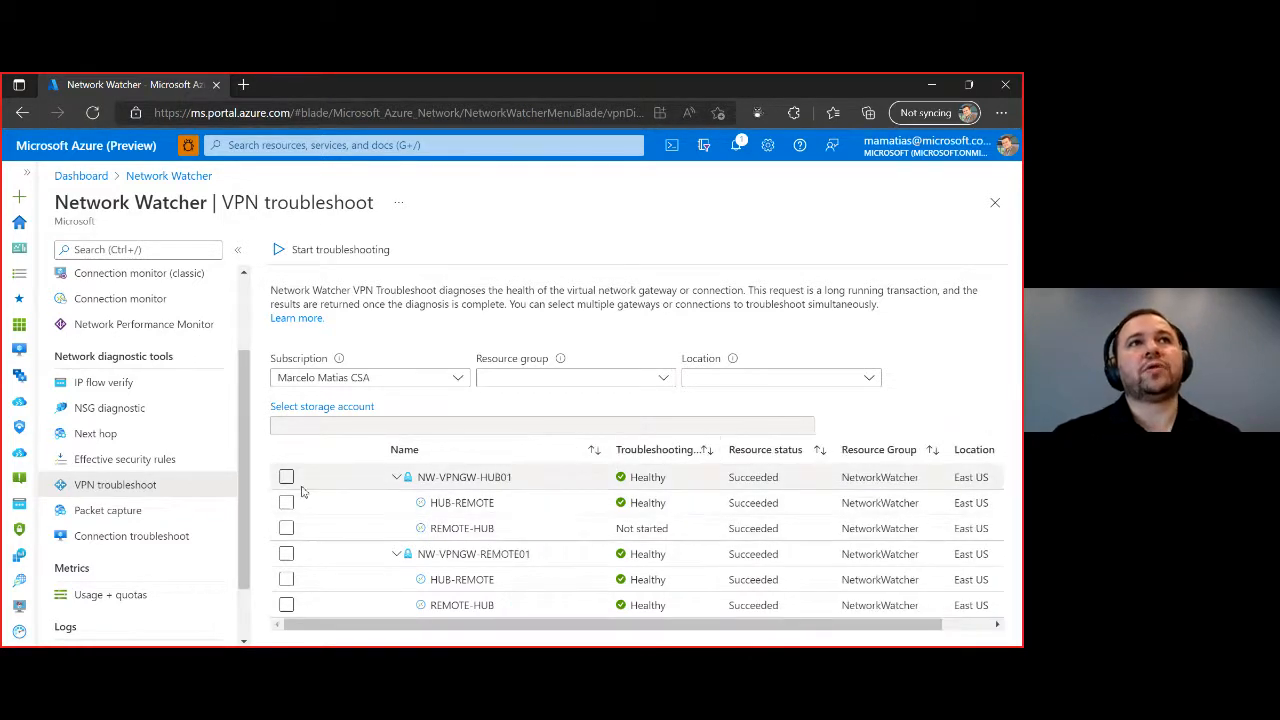
pyautogui.click(349, 527)
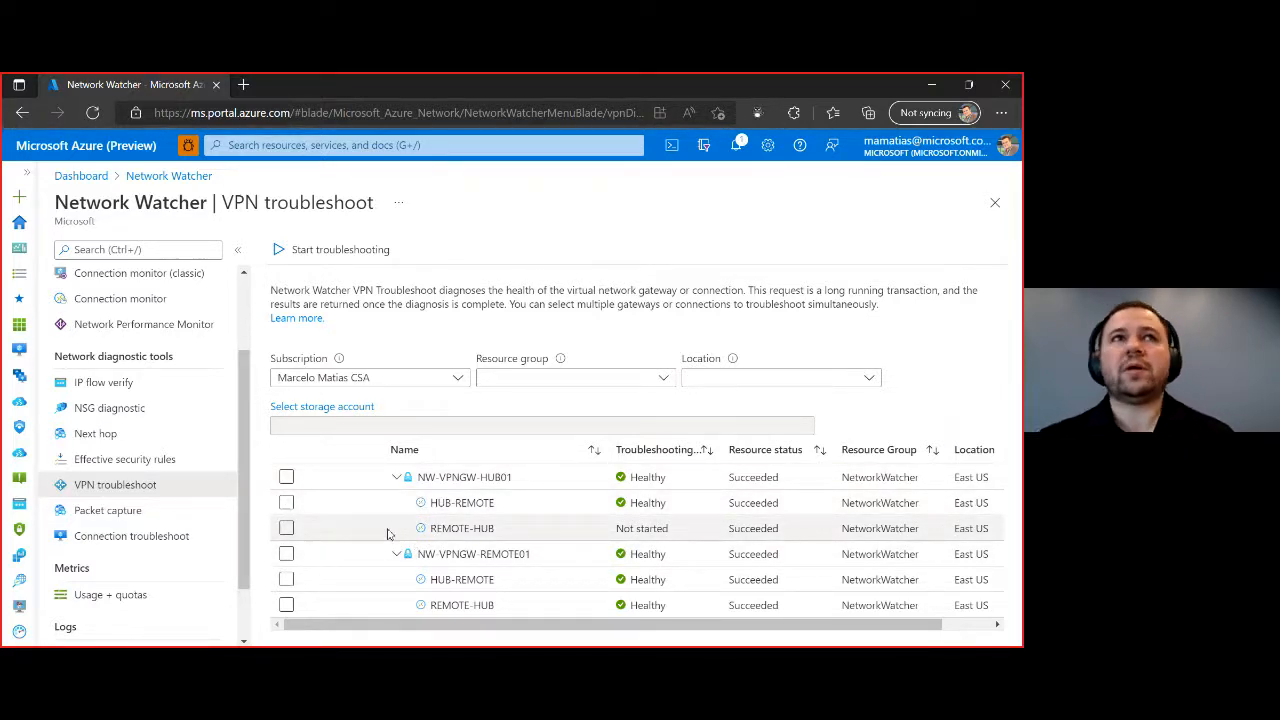
pyautogui.click(371, 530)
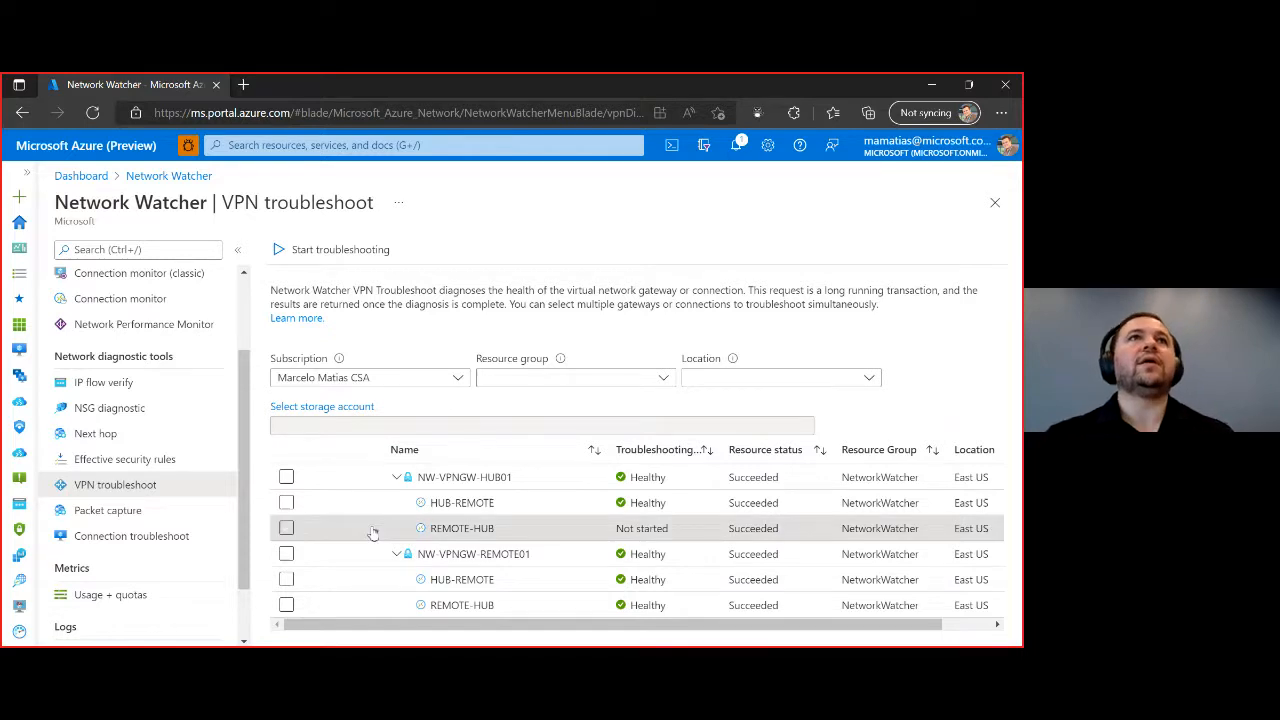
# Step: Filter the VPN gateways and connections by resource group NetworkWatcher and location East US
pyautogui.click(586, 380)
pyautogui.click(573, 431)
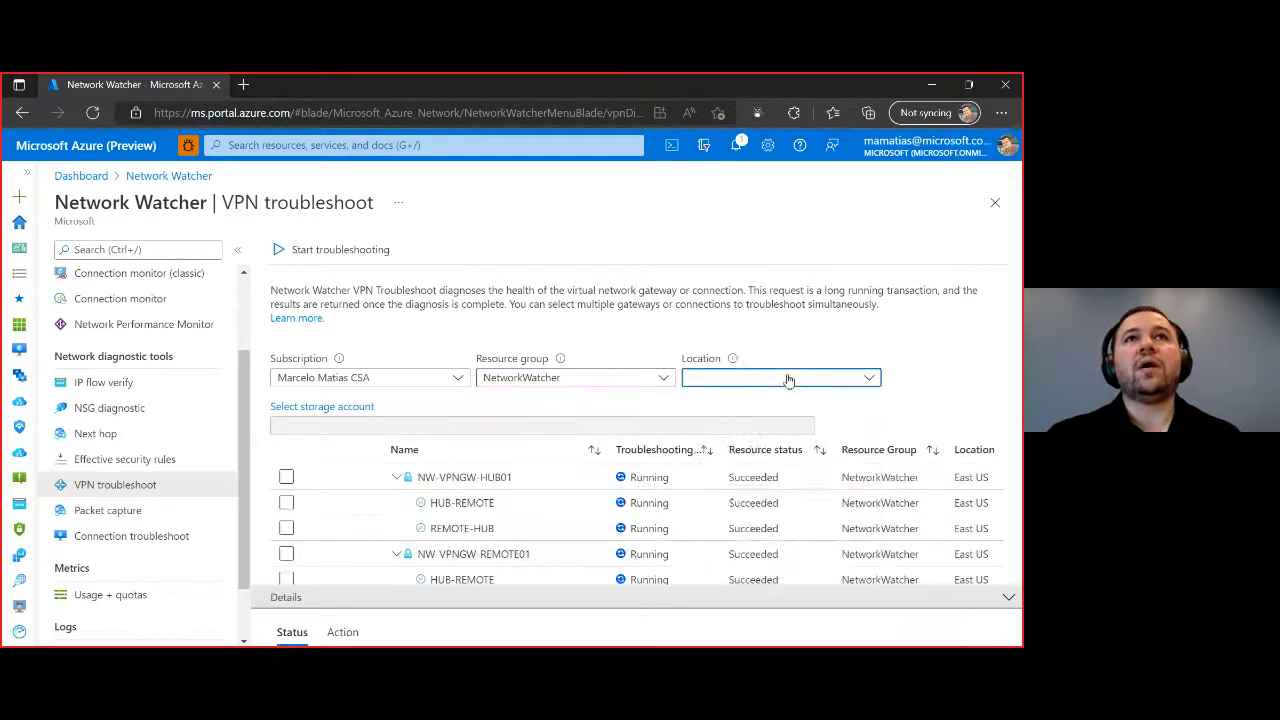
pyautogui.click(787, 380)
pyautogui.write('east')
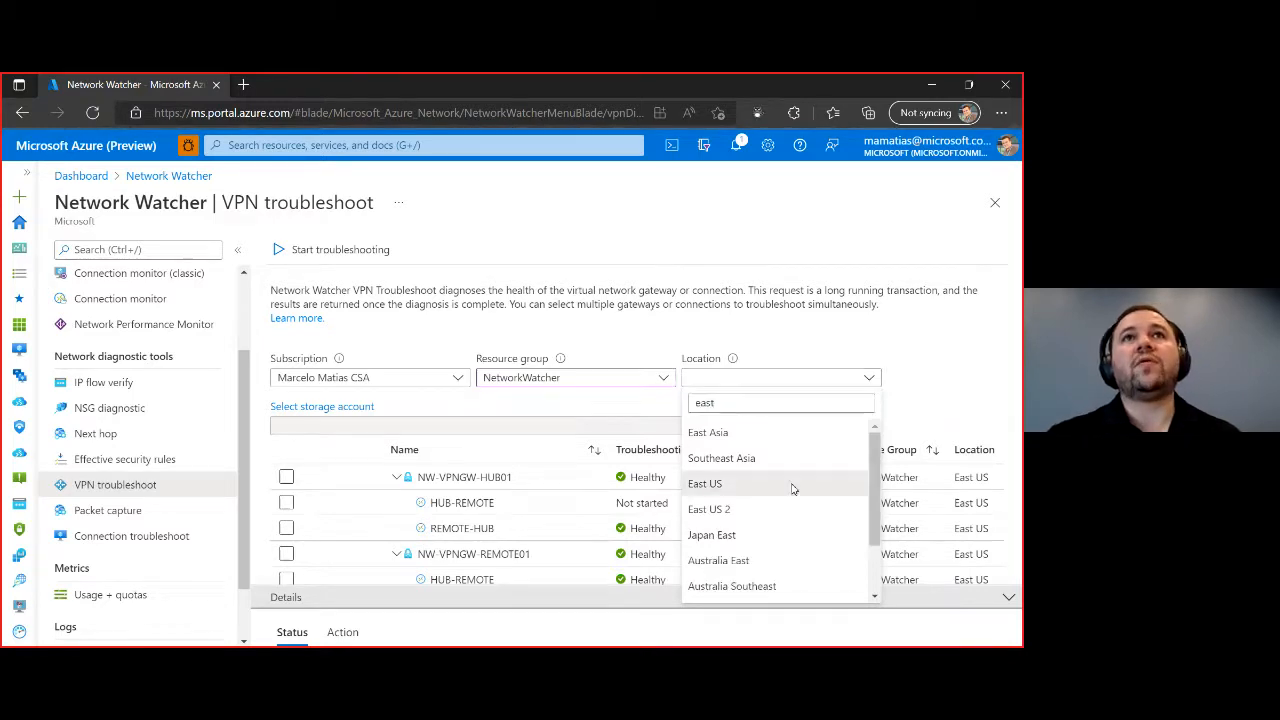
pyautogui.click(790, 486)
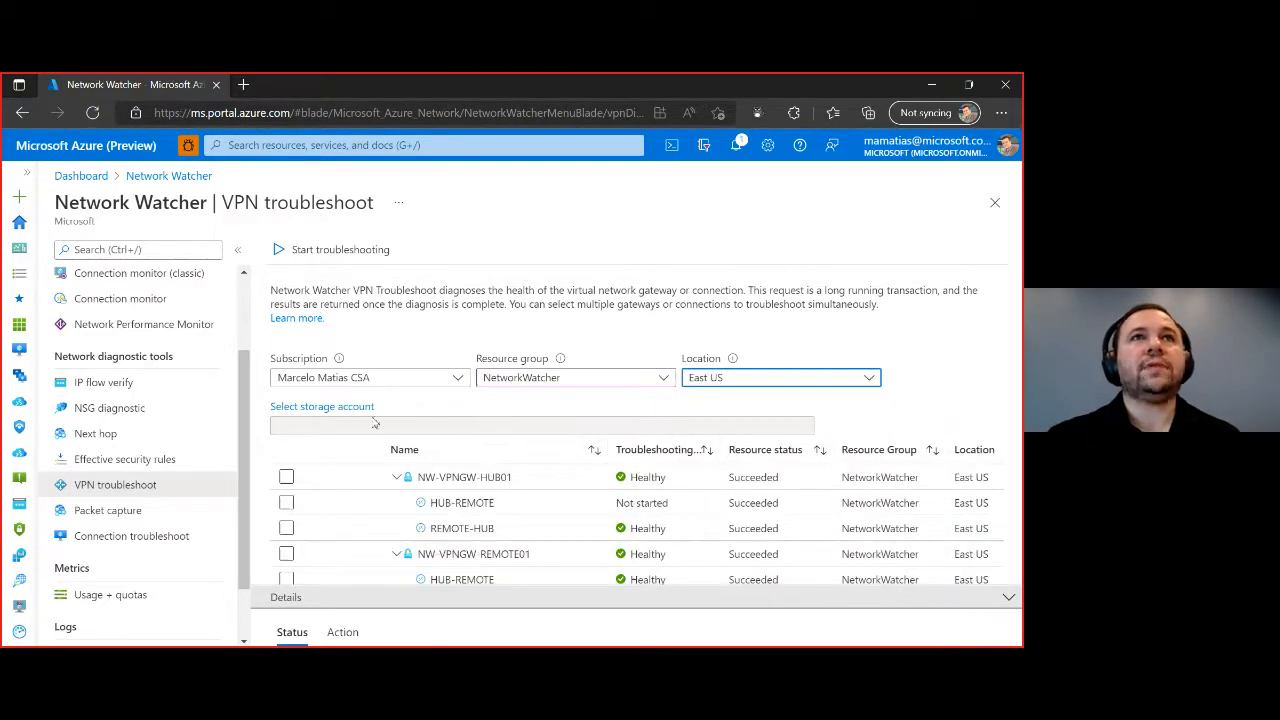
# Step: Choose the vpn-logs container in storage account nweastusstoragelogs01 for the logs, and select the HUB-REMOTE connection under NW-VPNGW-HUB01
pyautogui.click(337, 406)
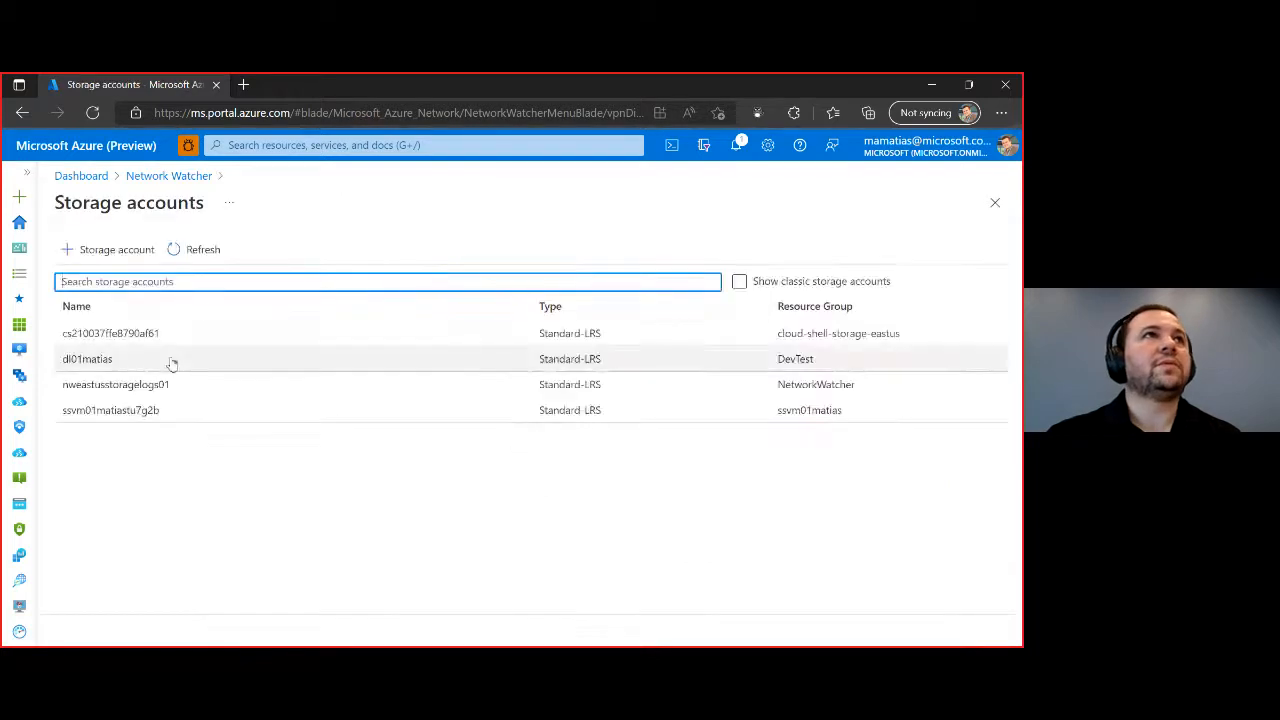
pyautogui.click(134, 390)
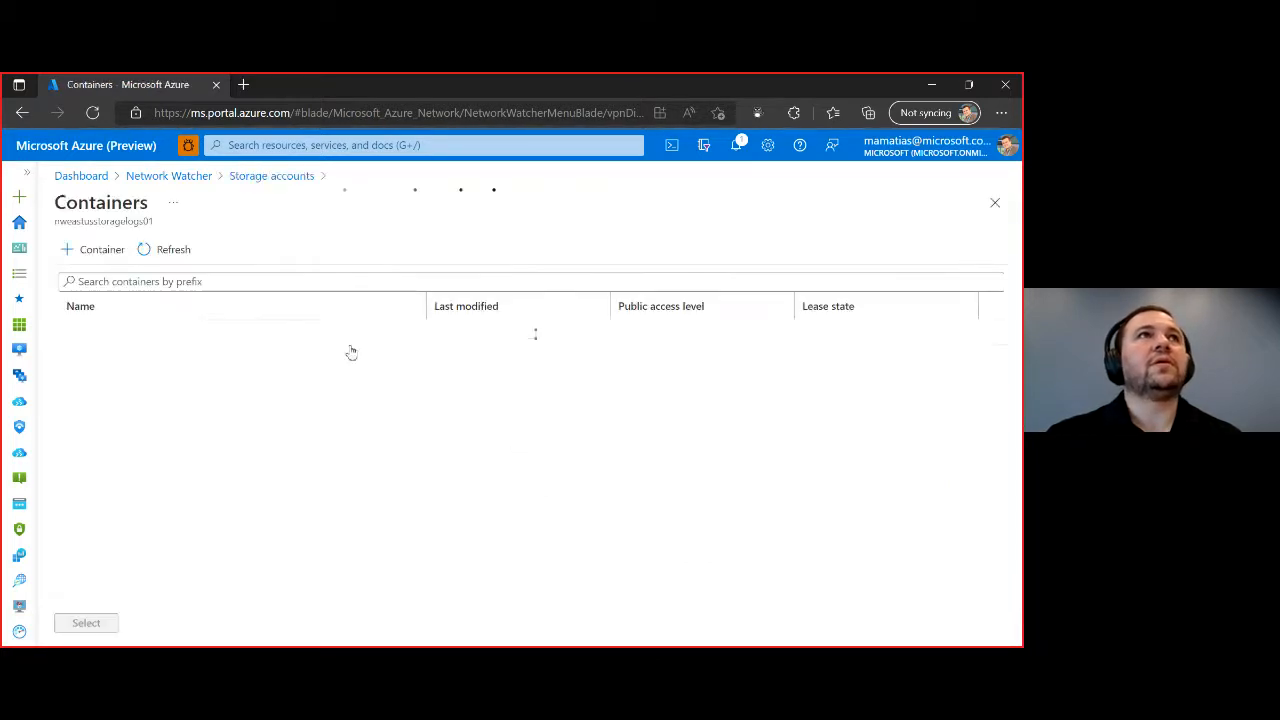
pyautogui.click(116, 418)
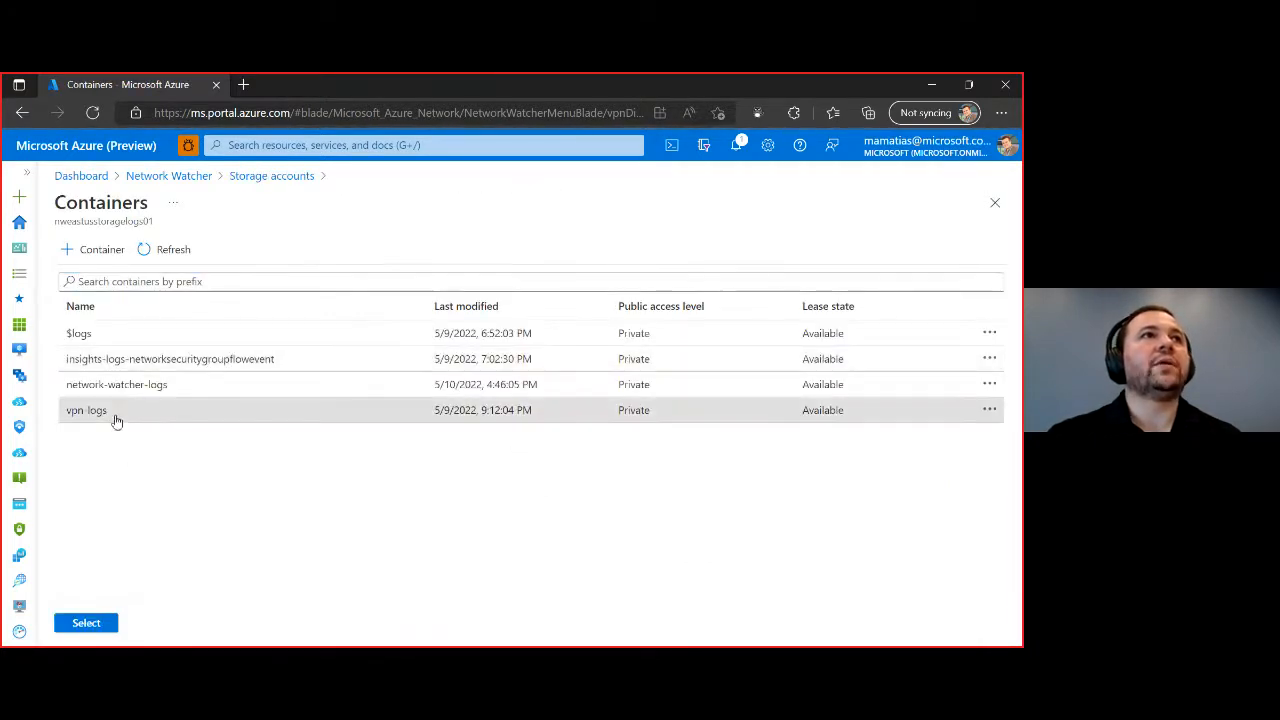
pyautogui.click(86, 622)
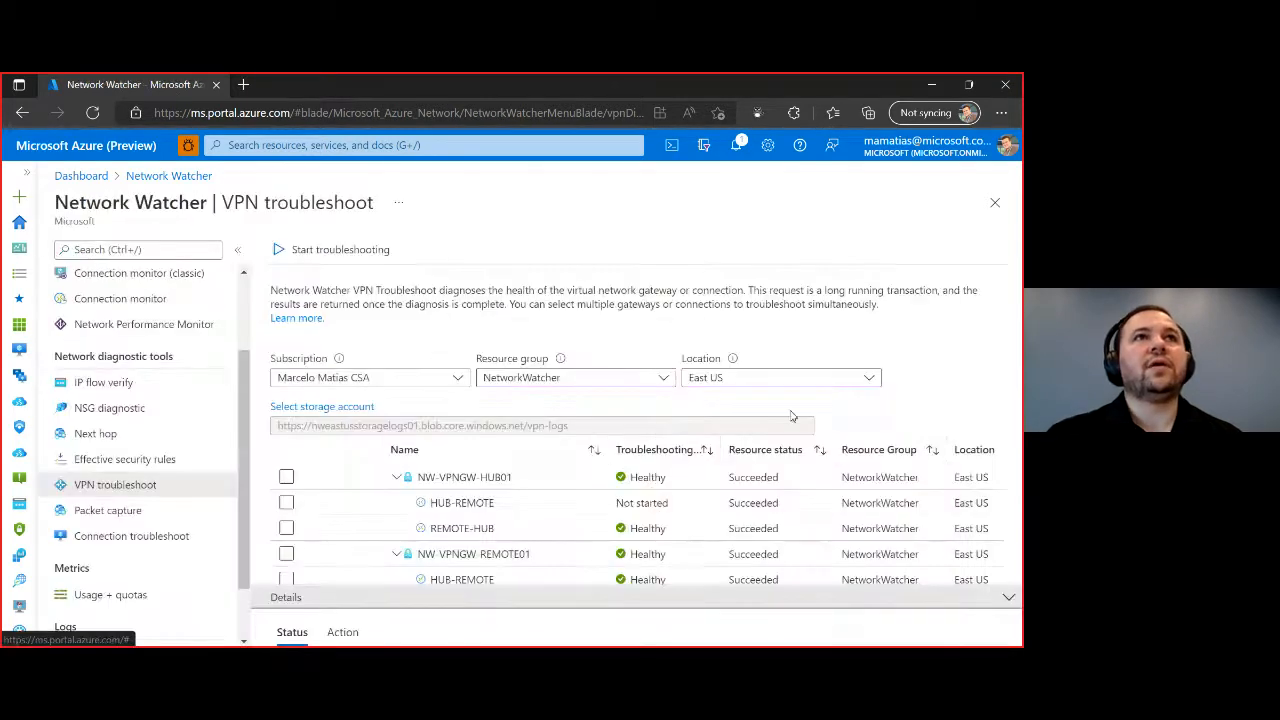
pyautogui.click(286, 502)
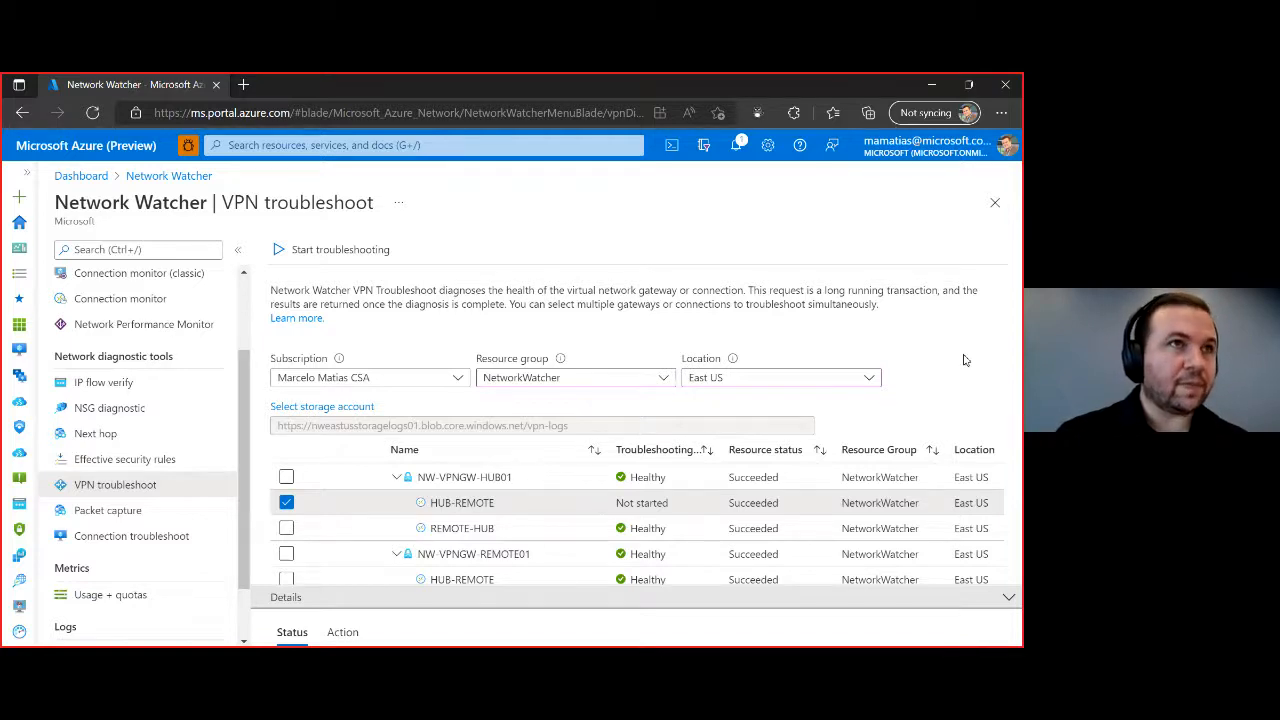
# Step: Switch to File Explorer and browse from Downloads > 2022 > 5 > 10 through folder 19%3A59%3A20.9134658 into the GatewayTenantWorker_IN_0 archive
pyautogui.click(400, 658)
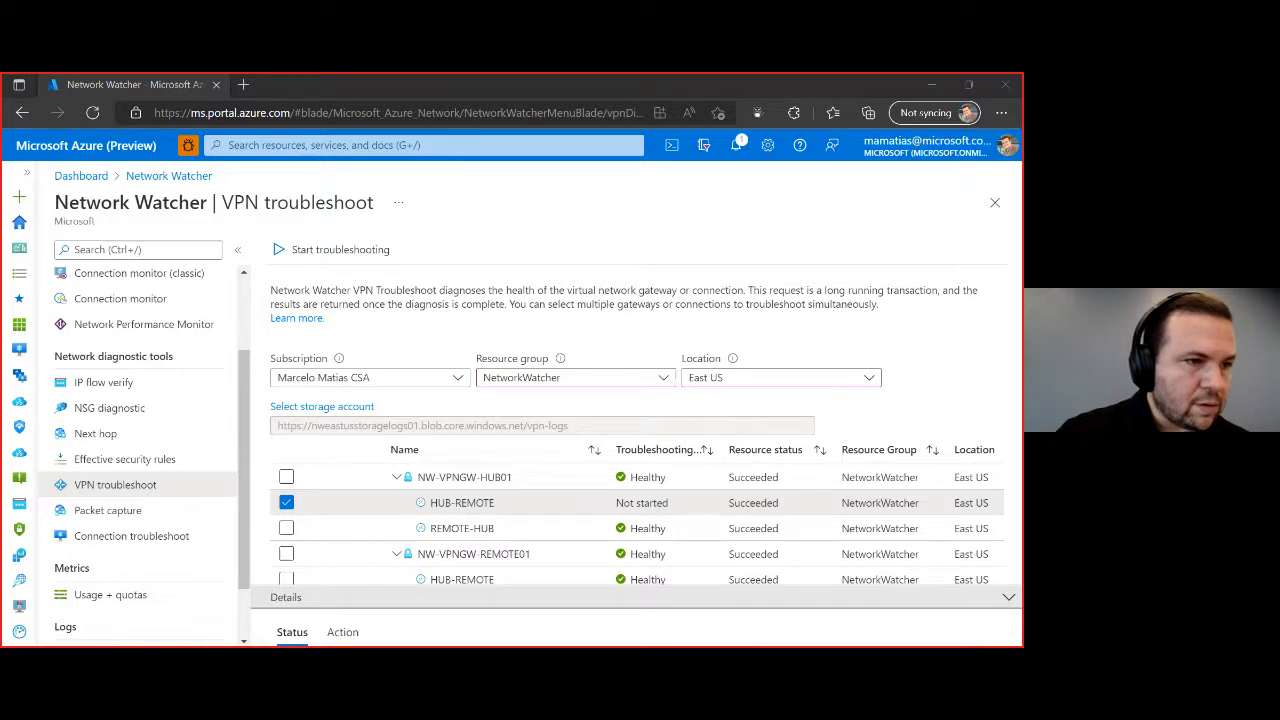
pyautogui.moveTo(440, 660); pyautogui.dragTo(473, 289)
pyautogui.doubleClick(354, 438)
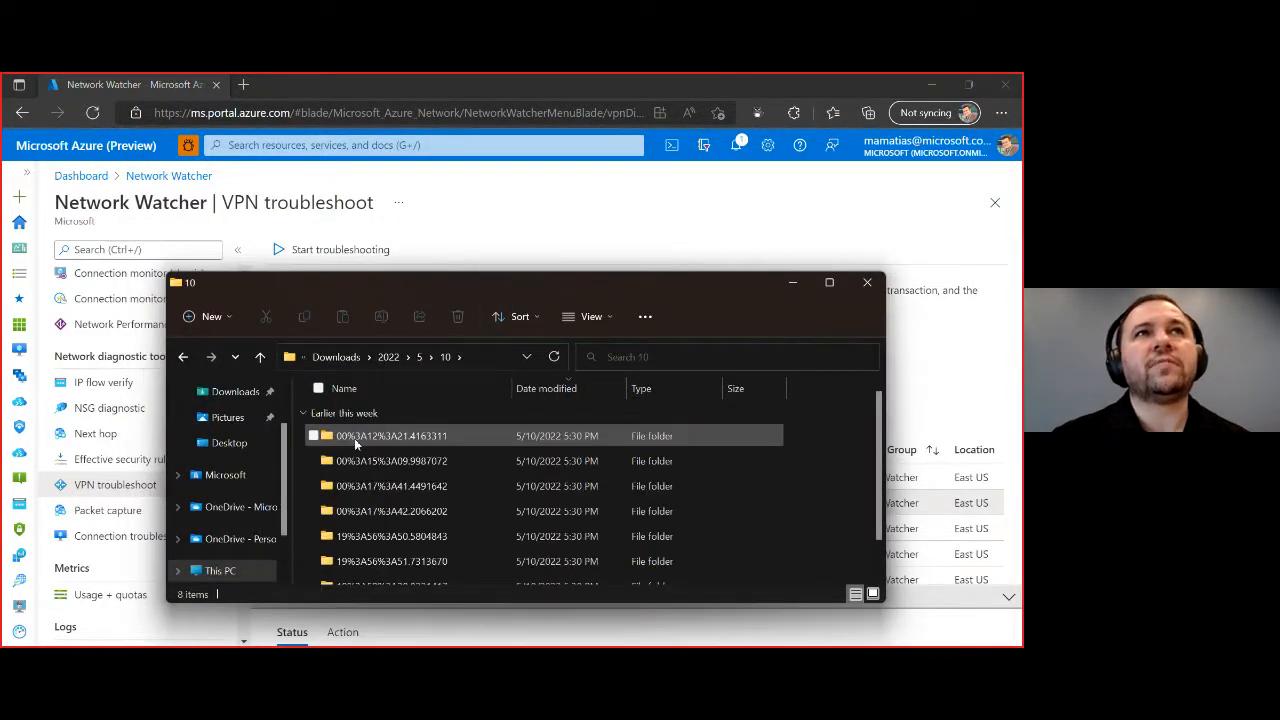
pyautogui.scroll(-1, 405, 565)
pyautogui.click(412, 572)
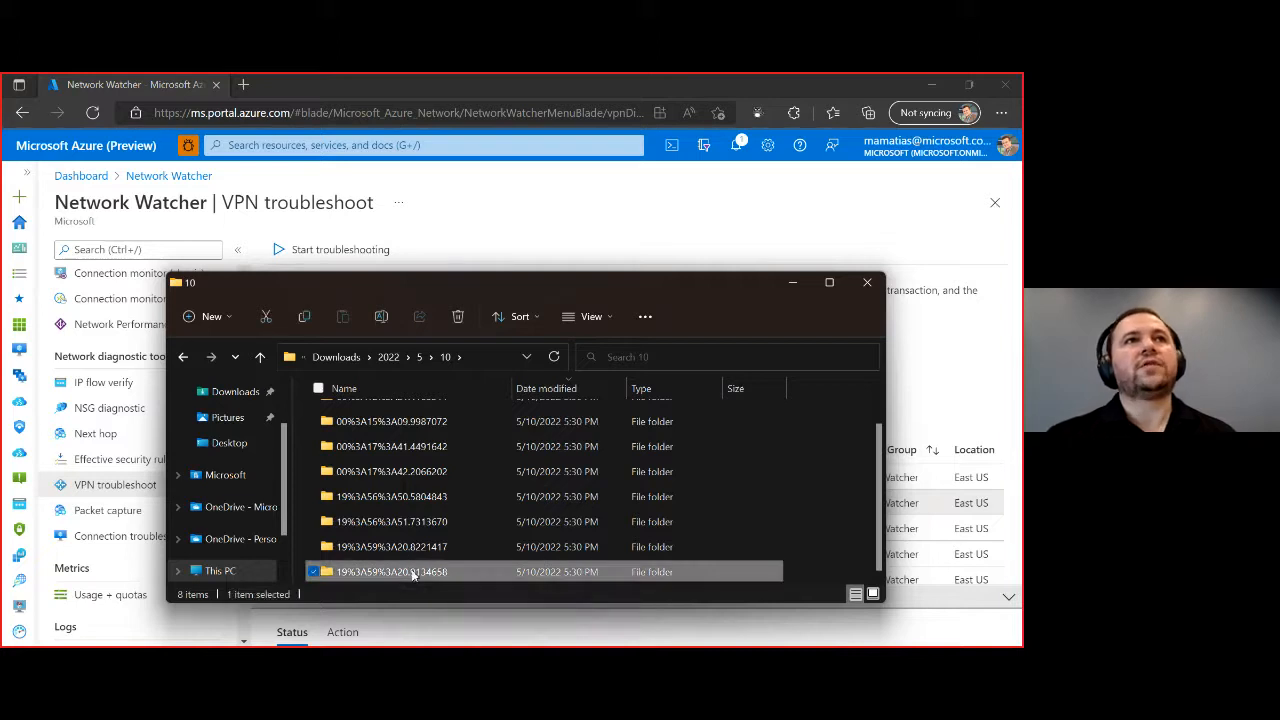
pyautogui.doubleClick(412, 573)
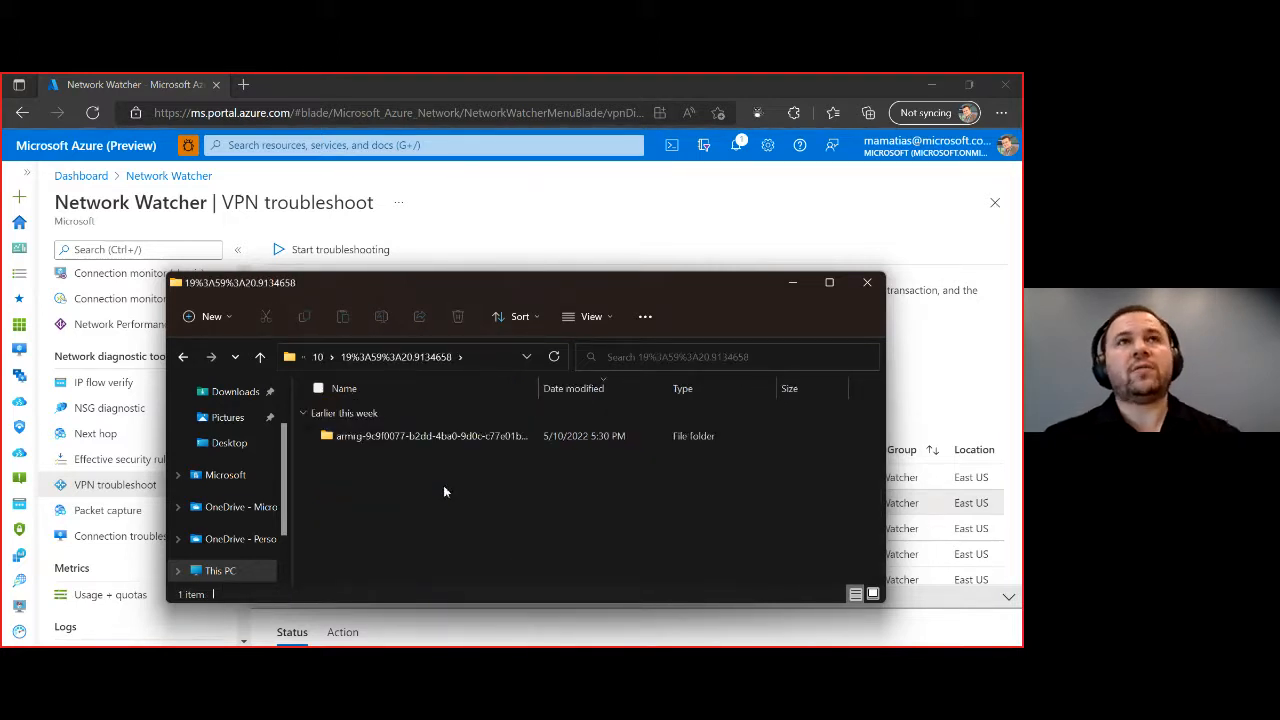
pyautogui.doubleClick(483, 435)
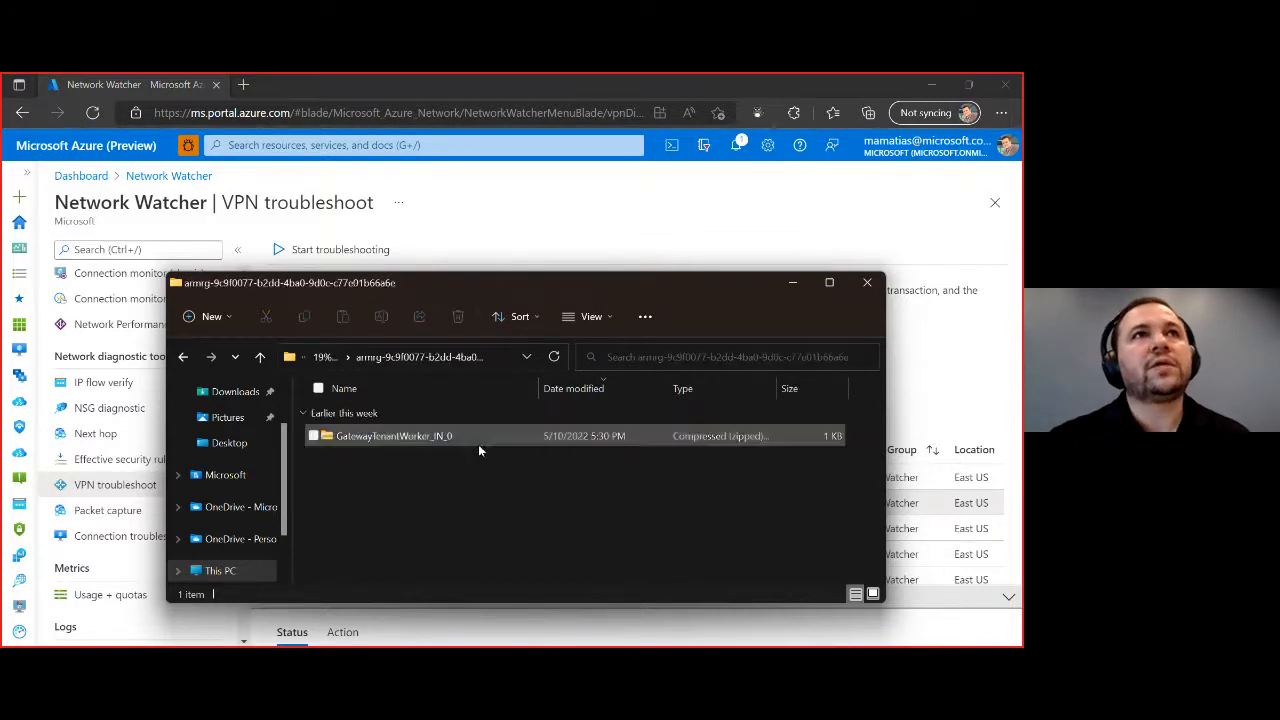
pyautogui.doubleClick(412, 440)
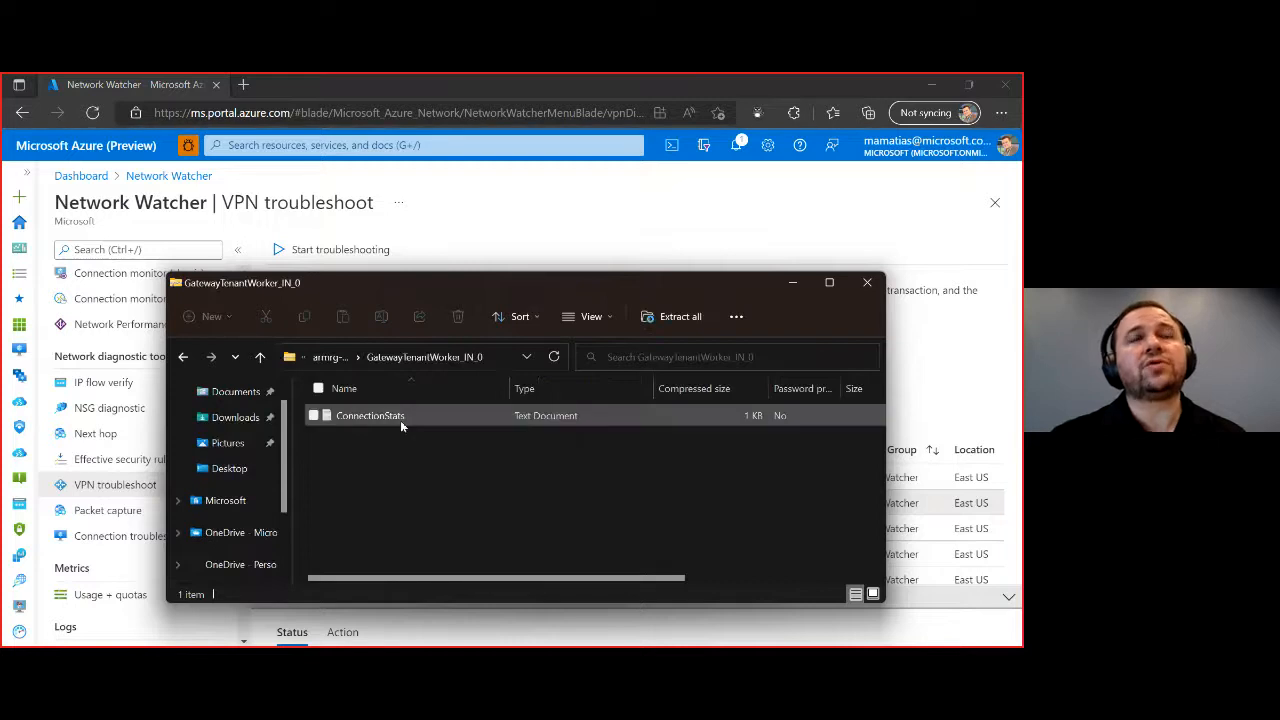
# Step: Open the ConnectionStats text file in Notepad, examine the VPN connection statistics, and close both the file and File Explorer
pyautogui.doubleClick(384, 416)
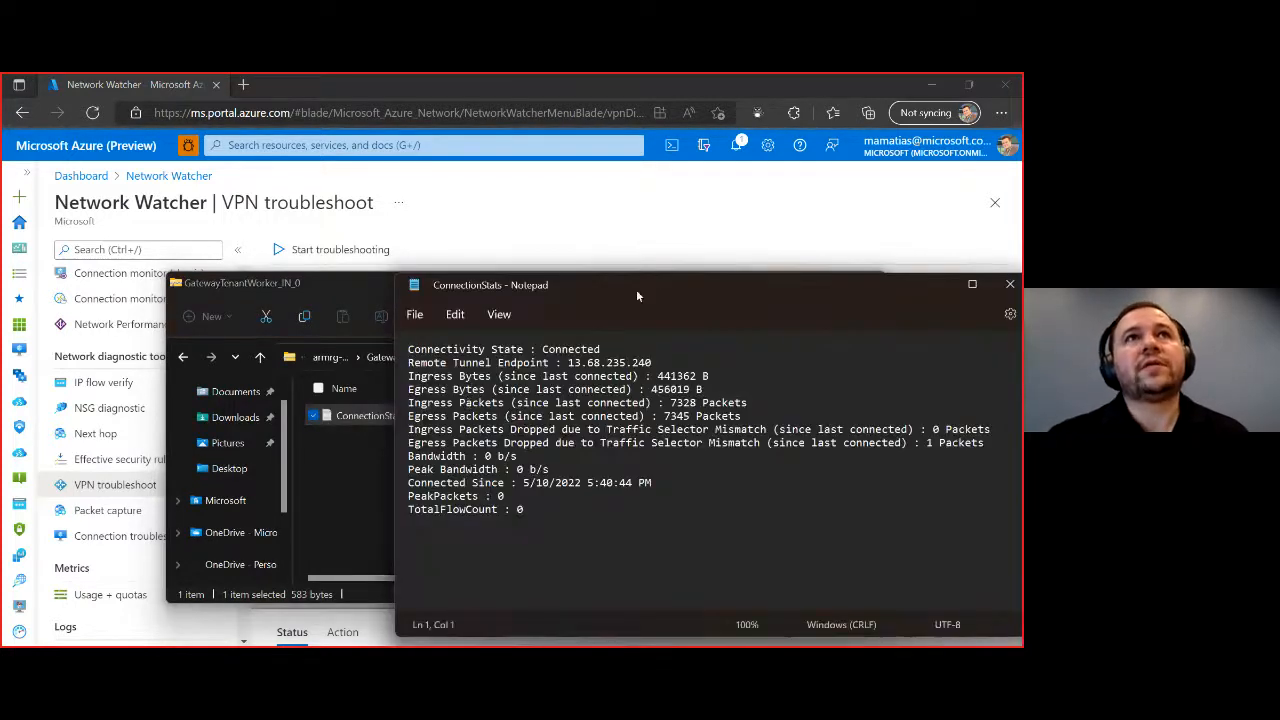
pyautogui.moveTo(636, 289); pyautogui.dragTo(424, 239)
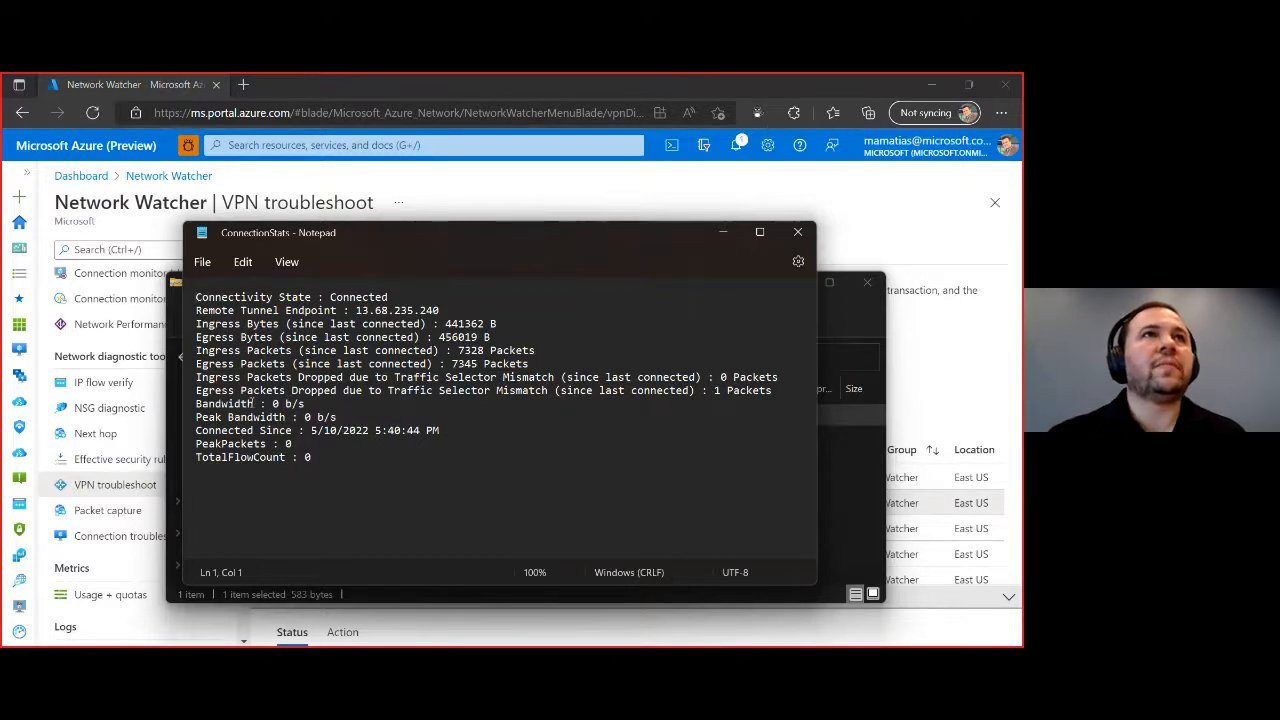
pyautogui.click(797, 233)
pyautogui.click(867, 283)
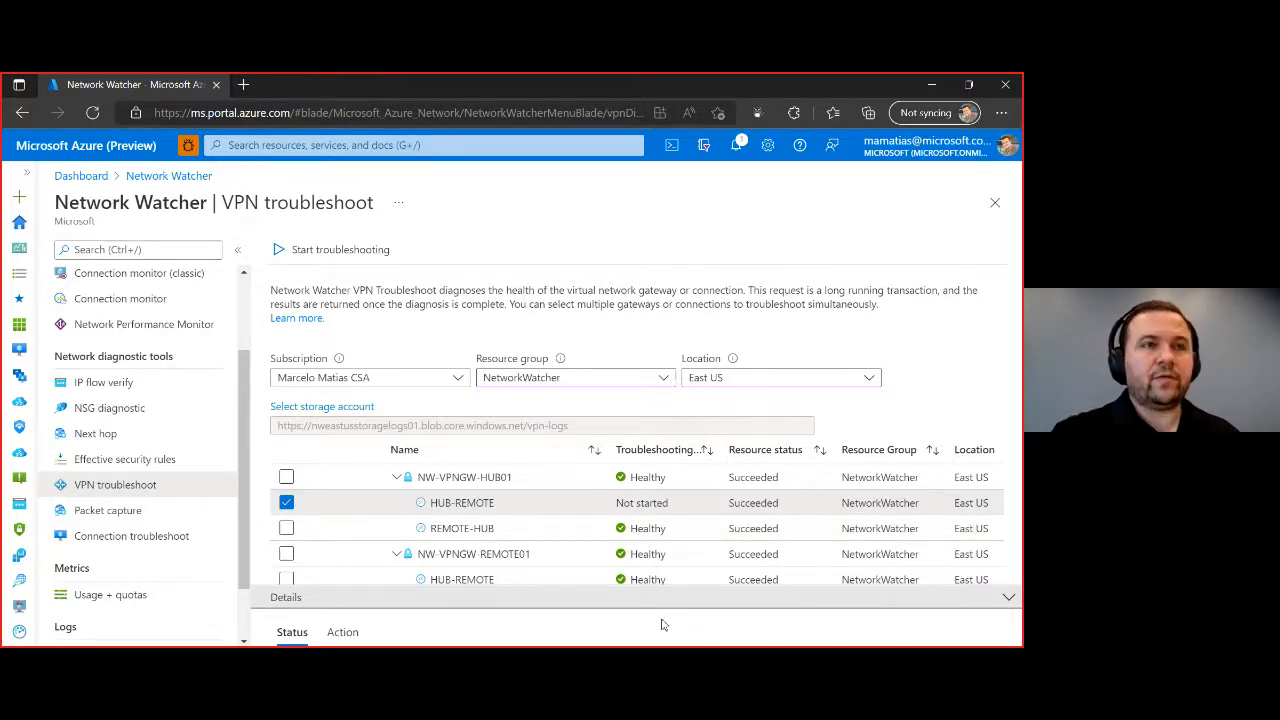
# Step: Examine the Action and Status details of the selected HUB-REMOTE connection in VPN troubleshoot
pyautogui.hotkey('ctrl', '-')
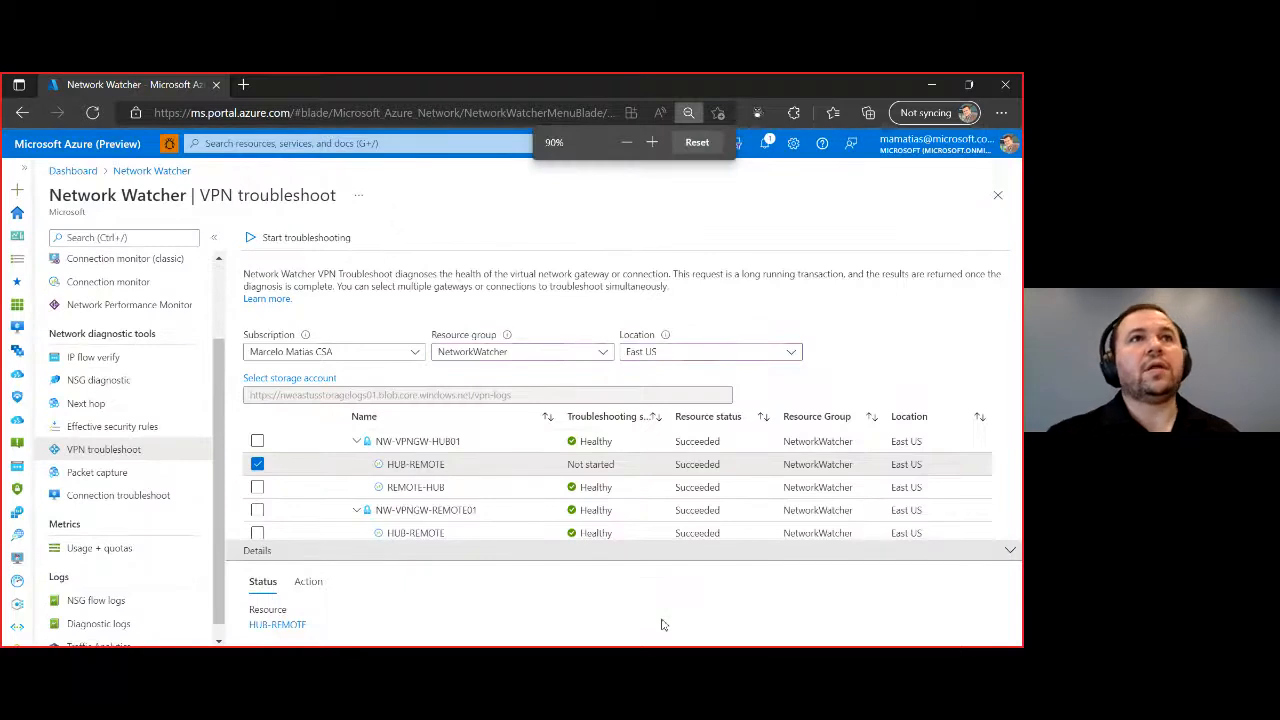
pyautogui.click(309, 582)
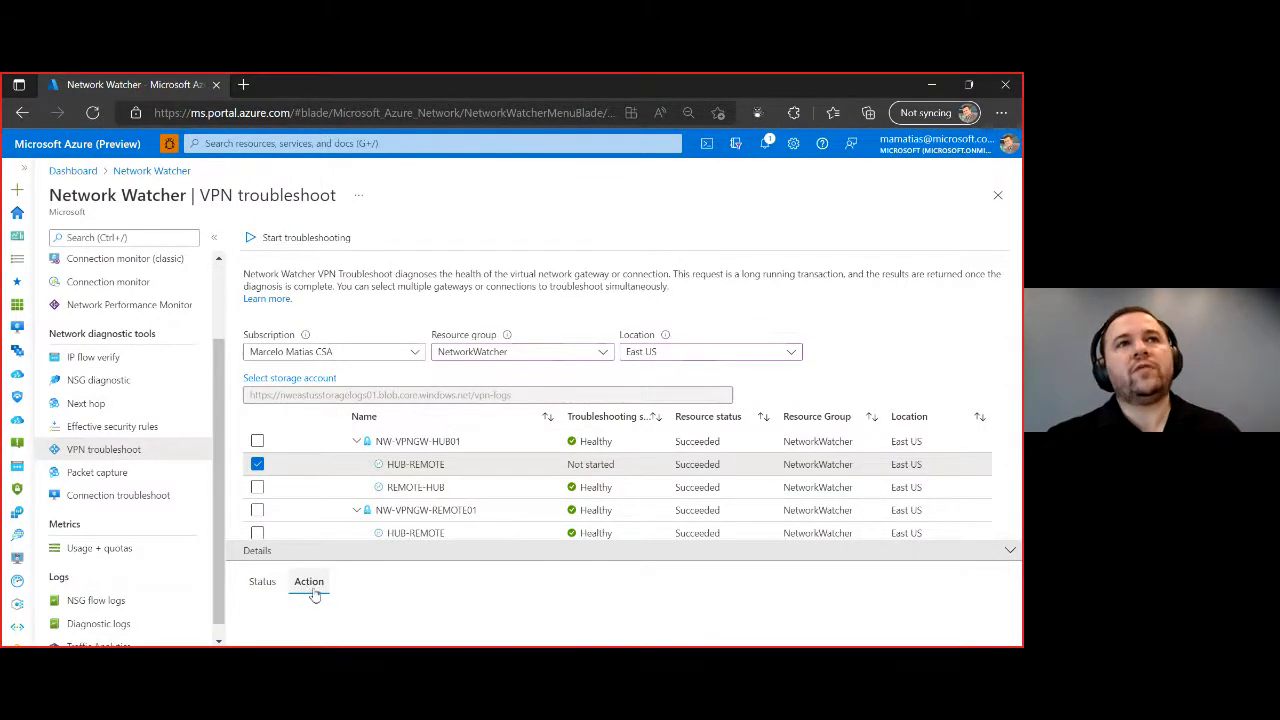
pyautogui.click(263, 590)
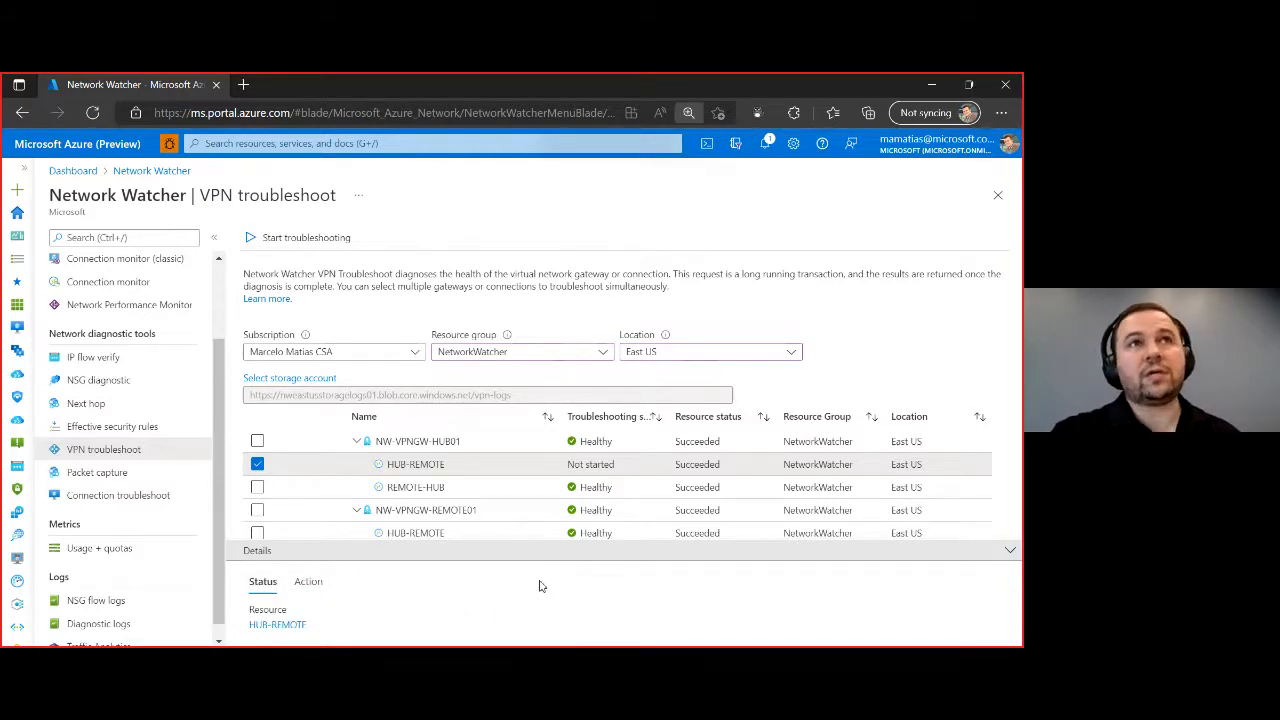
pyautogui.hotkey('ctrl', '+')
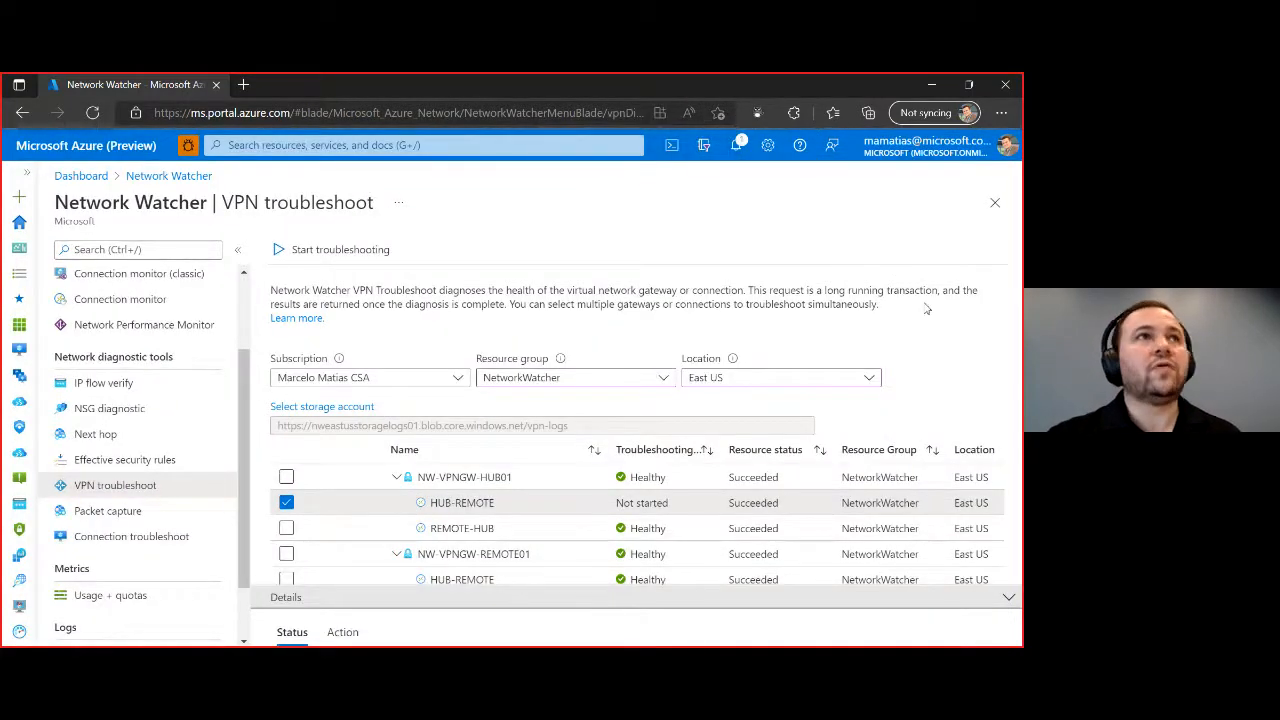
# Step: Open Network Watcher's Packet capture tool, discarding the unsaved VPN troubleshoot edits
pyautogui.click(108, 511)
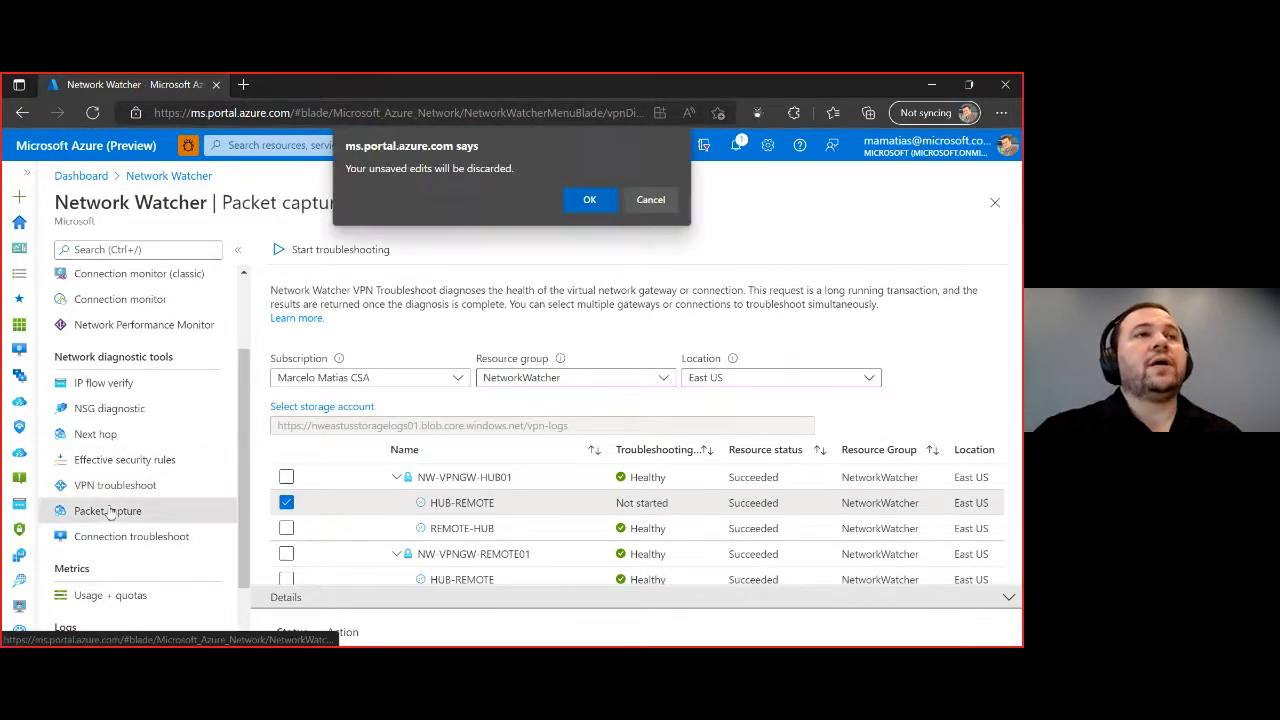
pyautogui.click(590, 198)
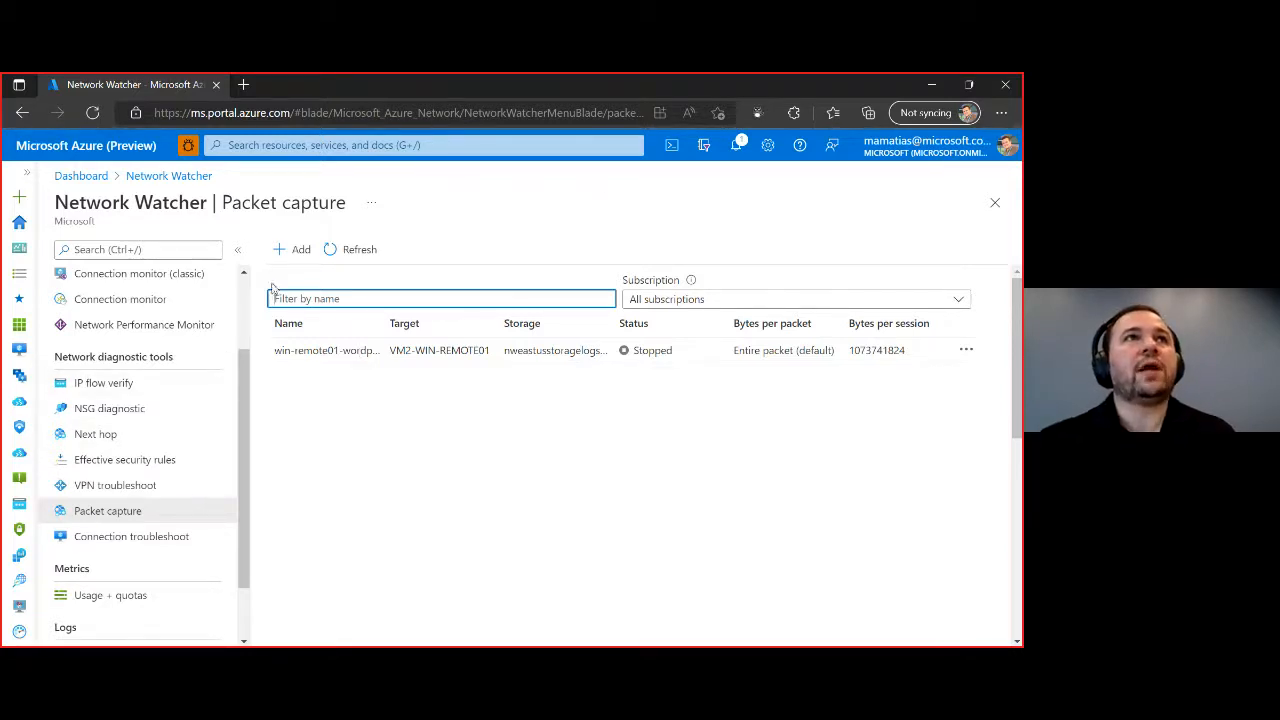
# Step: Start a new packet capture with VM1-SPOKE01 in the NetworkWatcher resource group as the target virtual machine
pyautogui.click(280, 250)
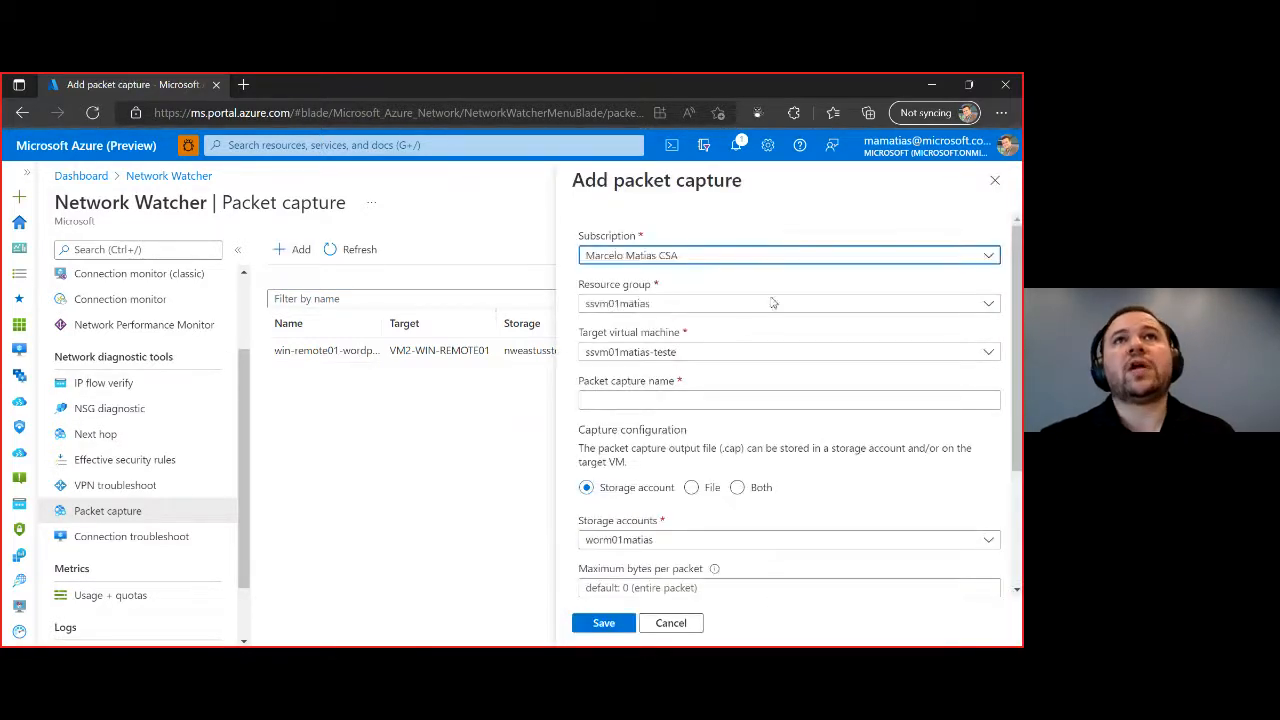
pyautogui.click(745, 303)
pyautogui.click(751, 384)
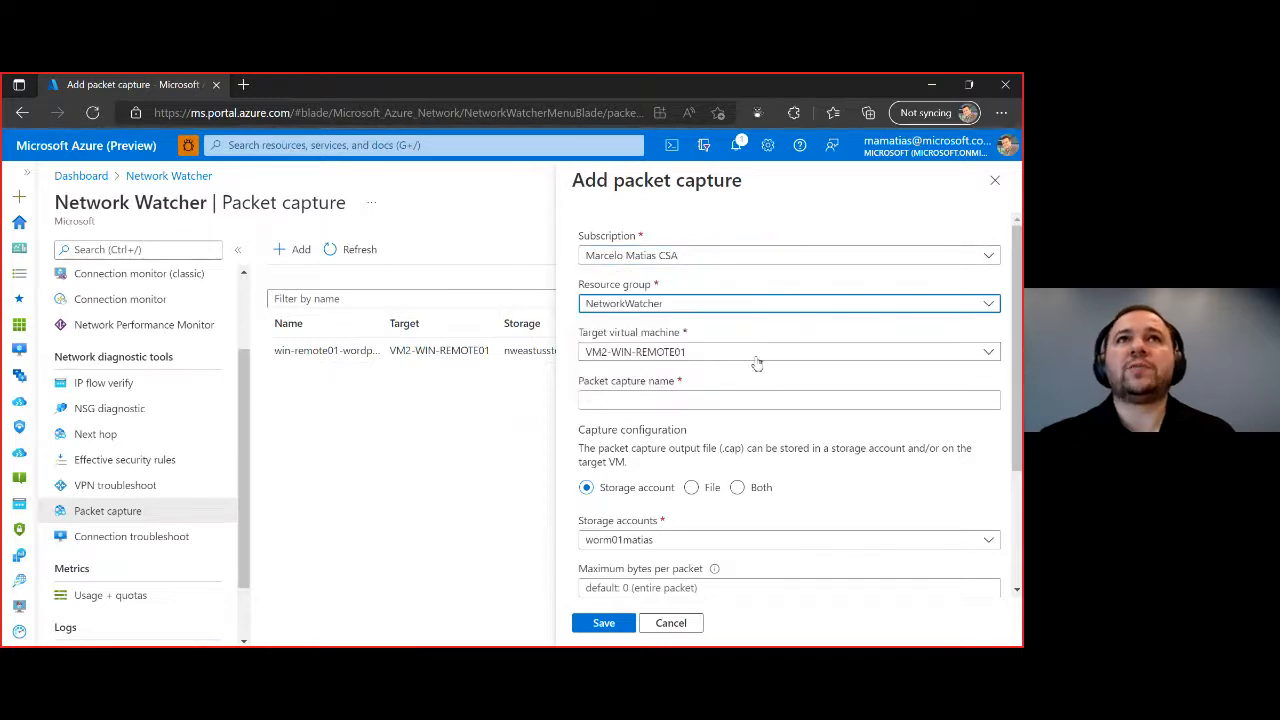
pyautogui.click(754, 356)
pyautogui.click(733, 432)
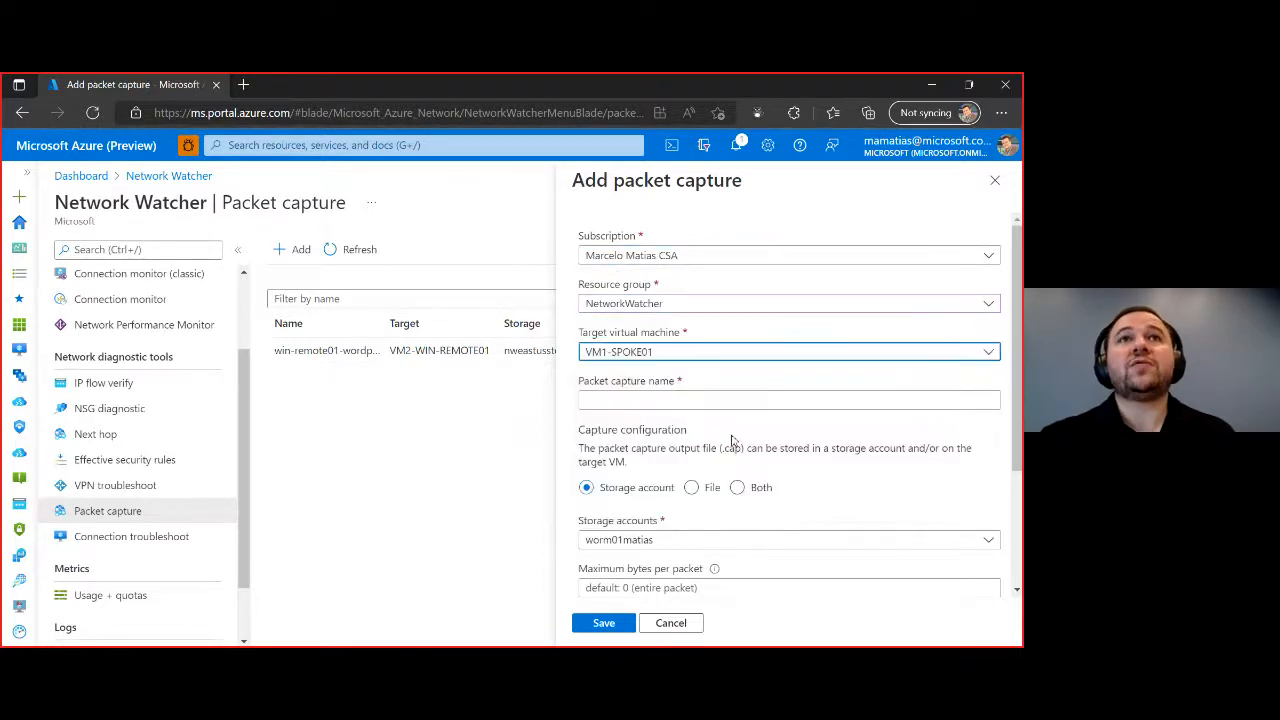
pyautogui.click(814, 438)
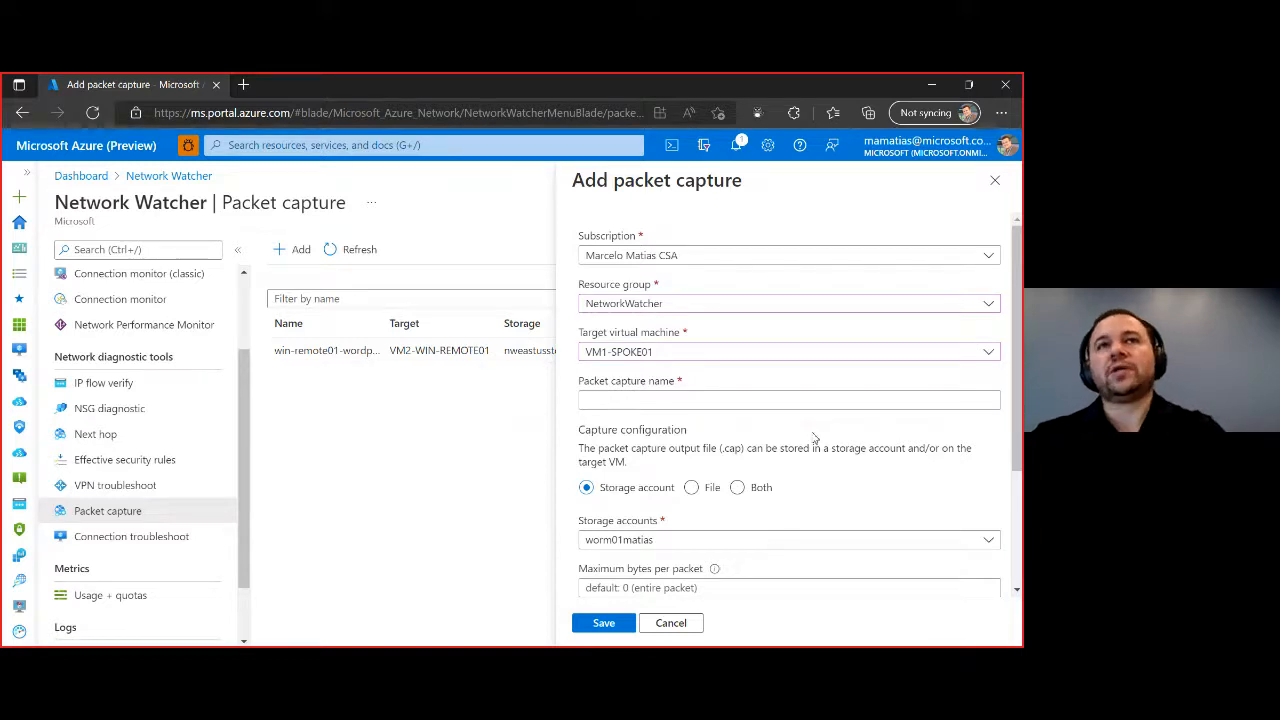
# Step: Name the packet capture teste and choose nweastusstoragelogs01 as its storage account
pyautogui.click(806, 400)
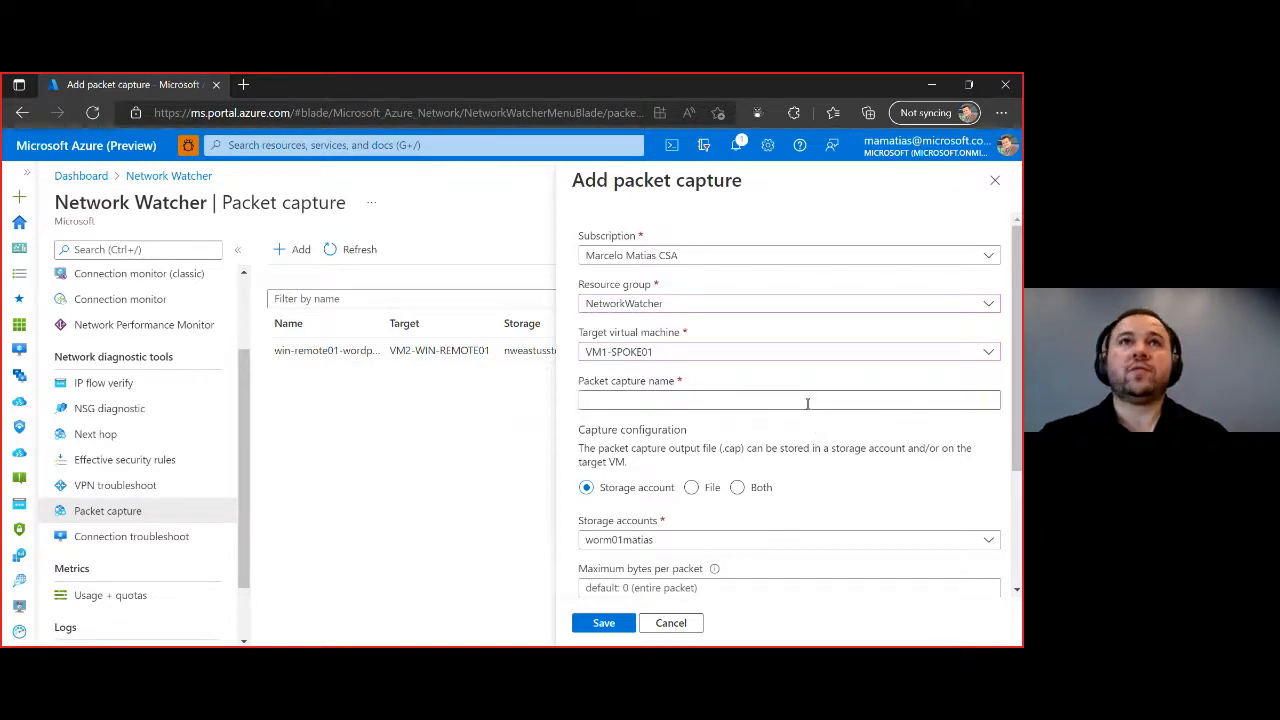
pyautogui.write('teste')
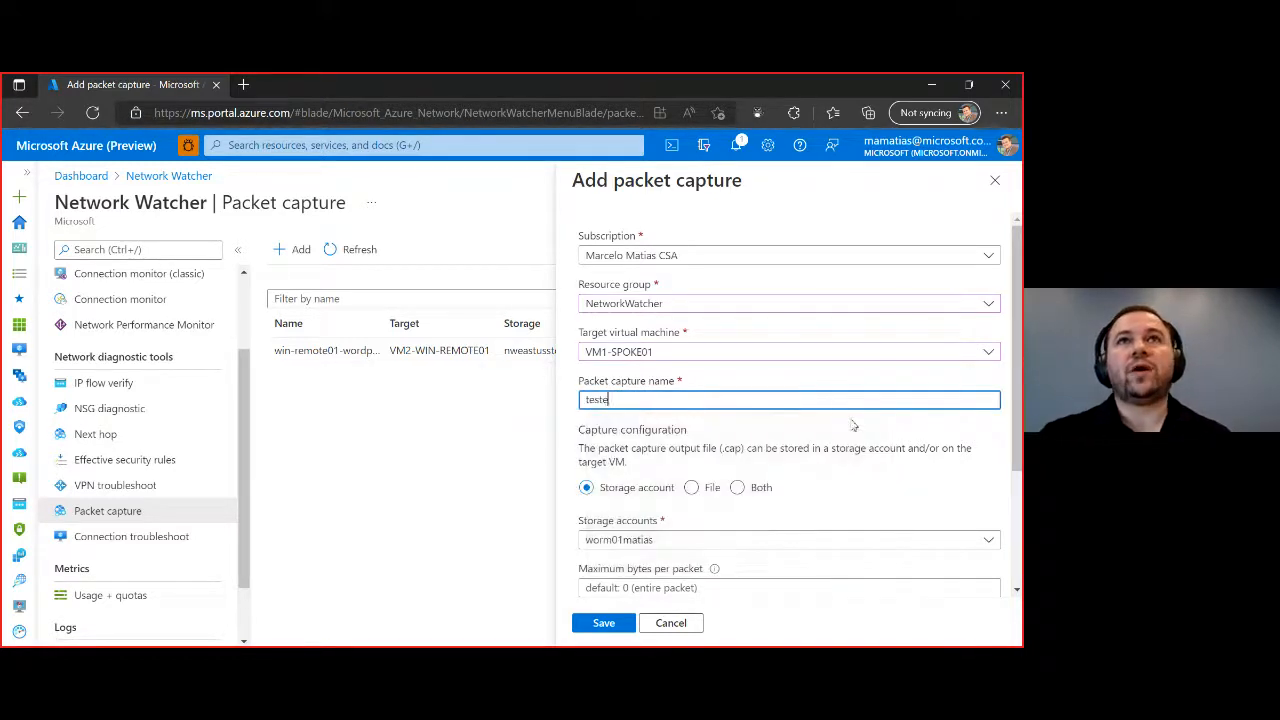
pyautogui.scroll(-1, 855, 428)
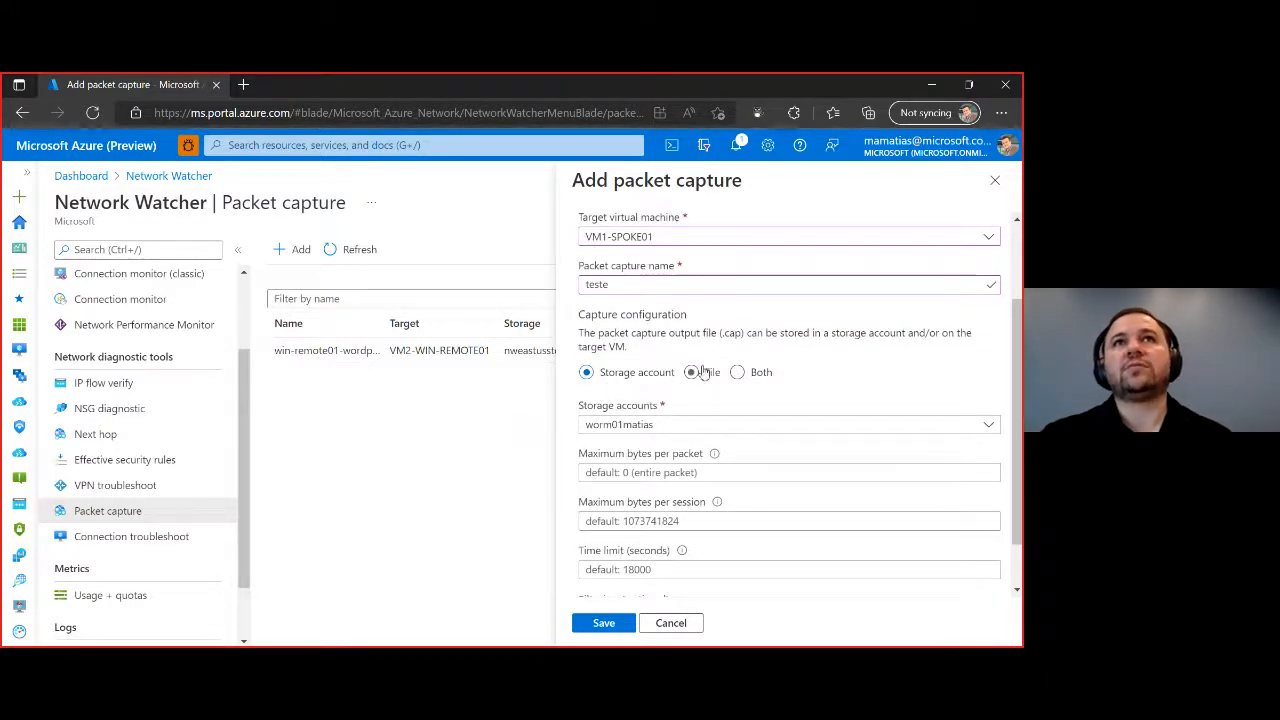
pyautogui.click(778, 423)
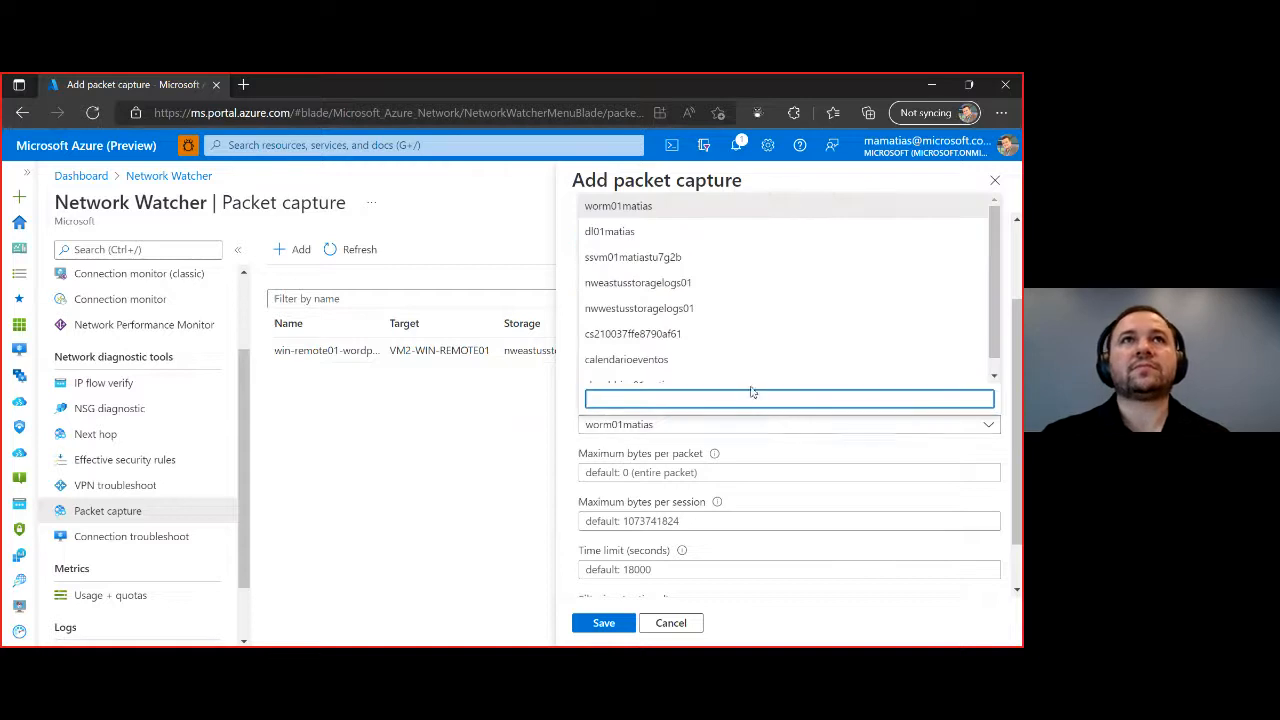
pyautogui.click(705, 286)
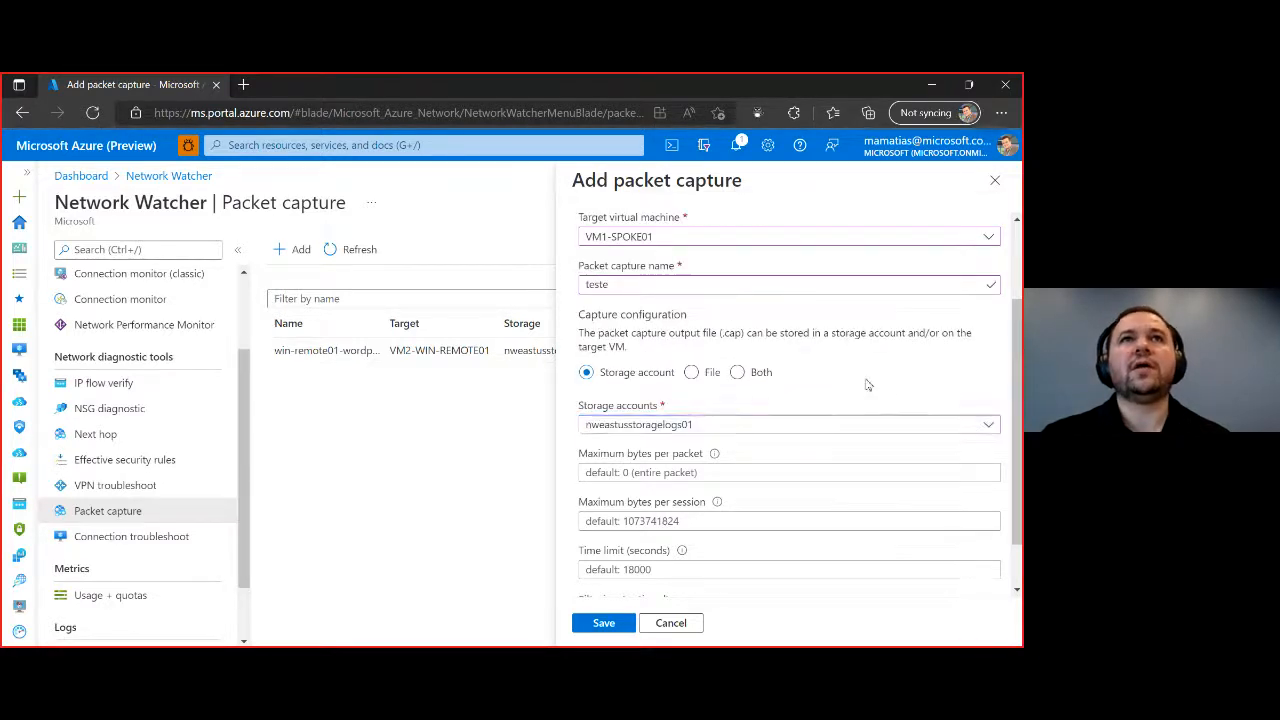
# Step: Set the packet capture's time limit to 60 seconds
pyautogui.scroll(-1, 803, 409)
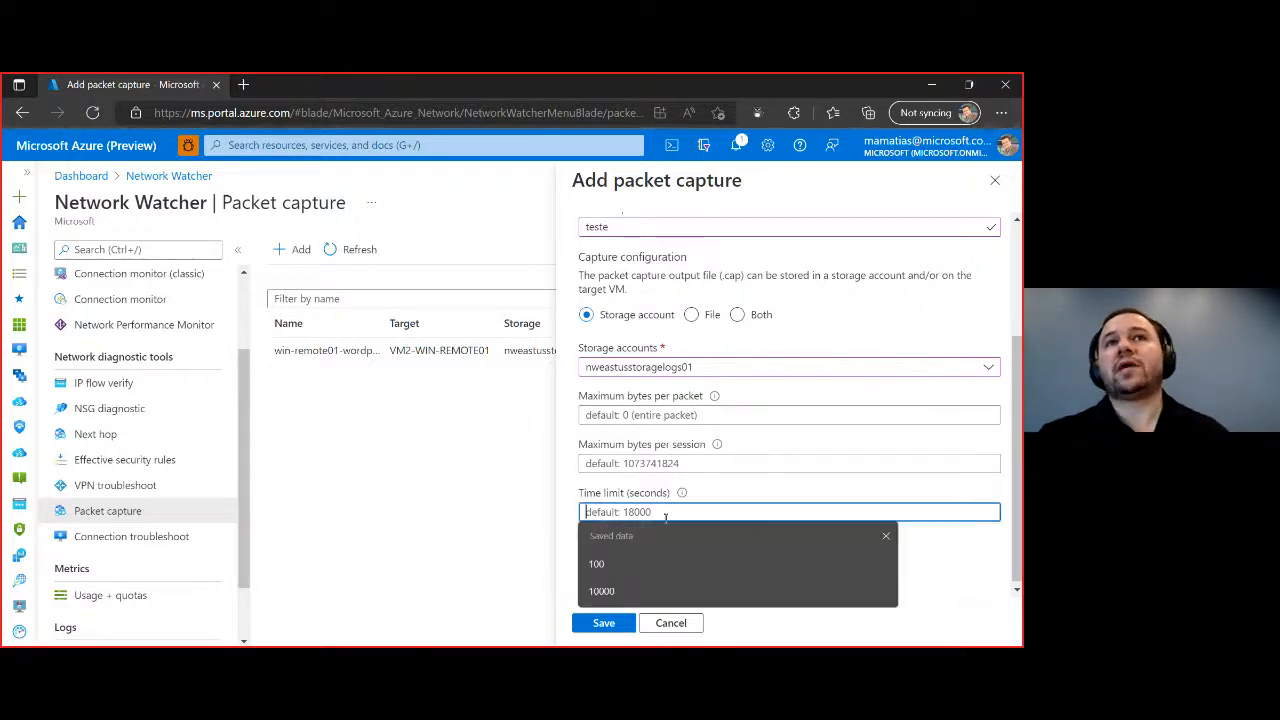
pyautogui.click(660, 514)
pyautogui.write('60')
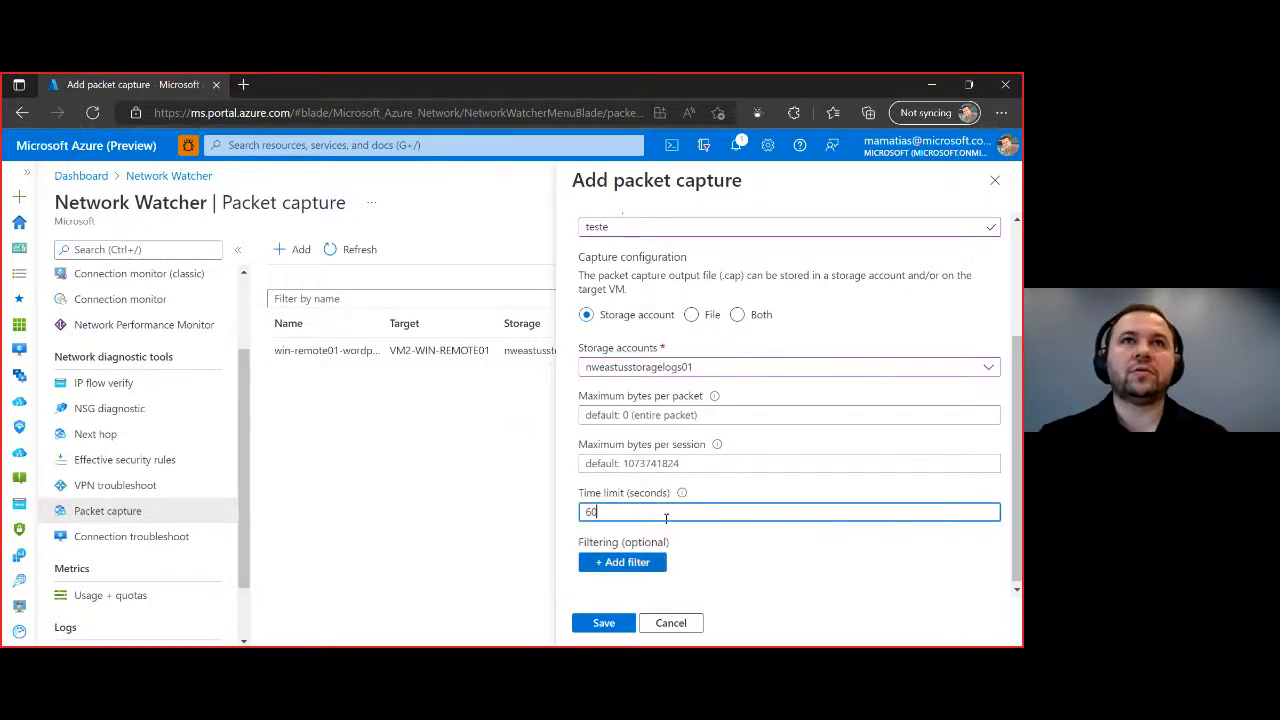
pyautogui.click(770, 555)
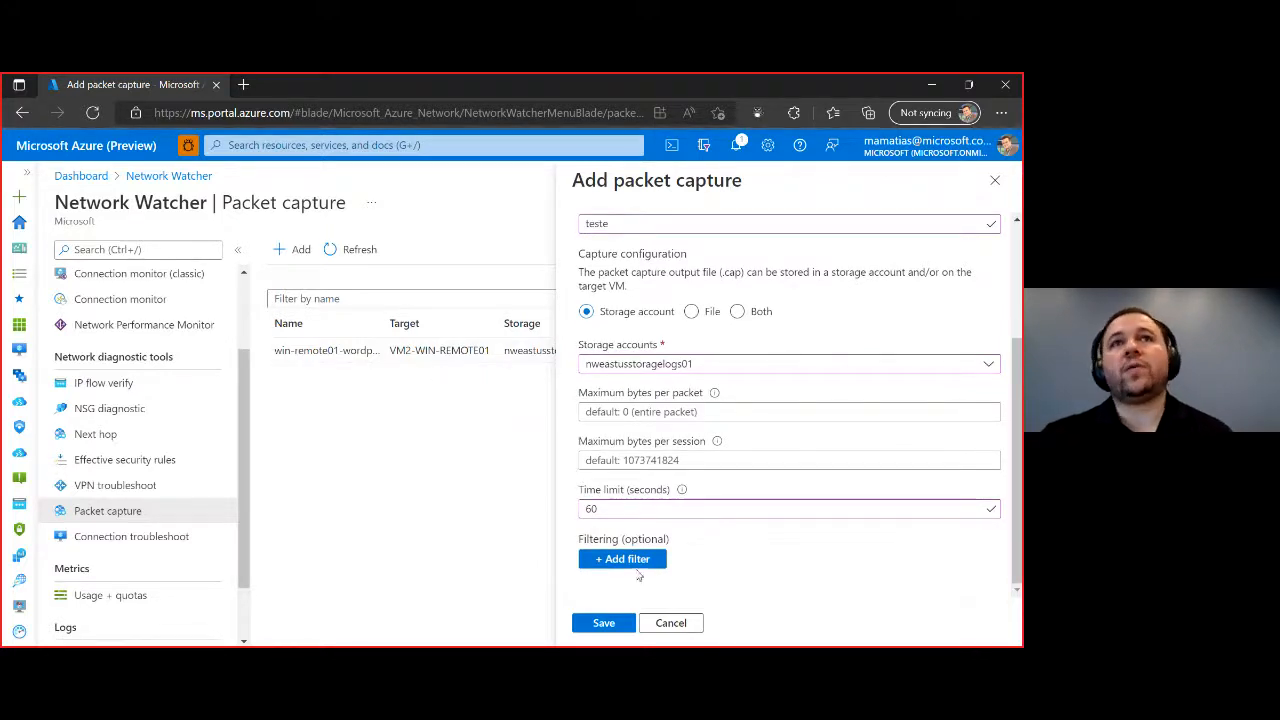
# Step: Review the optional filter settings for protocol, IP addresses and ports, and discard the unsaved packet capture
pyautogui.click(634, 562)
pyautogui.scroll(-3, 814, 555)
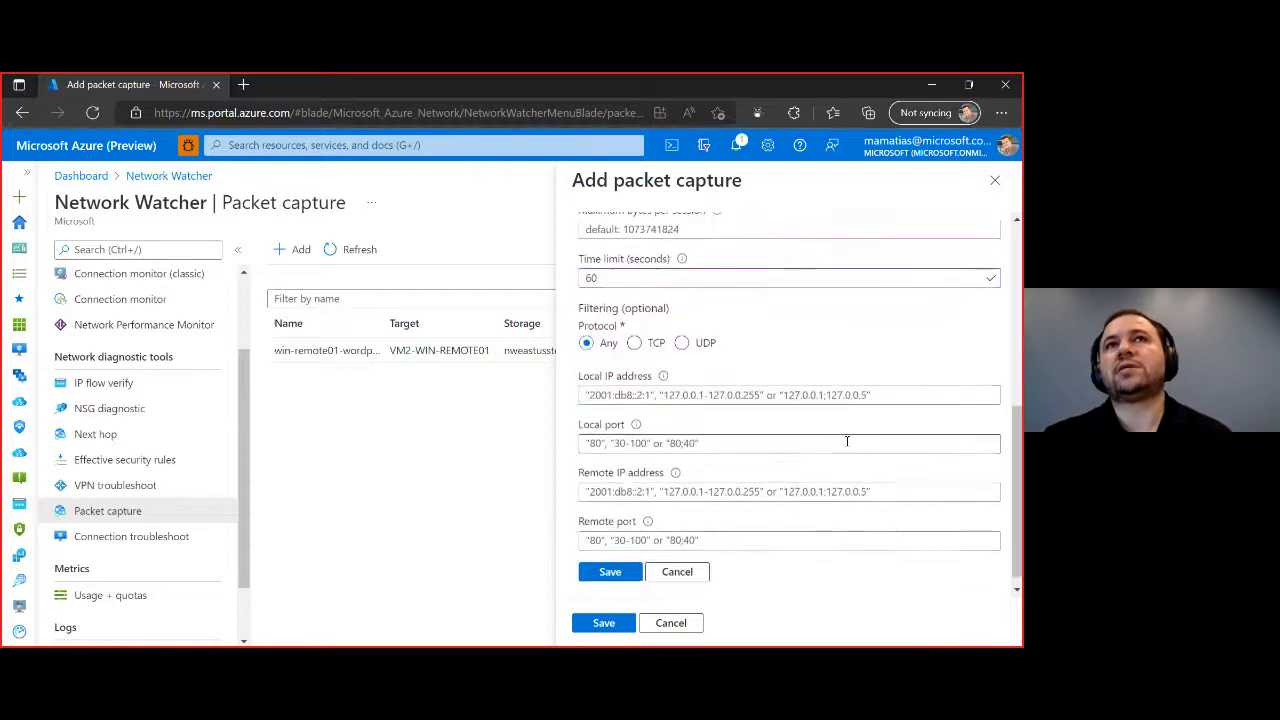
pyautogui.scroll(-1, 765, 432)
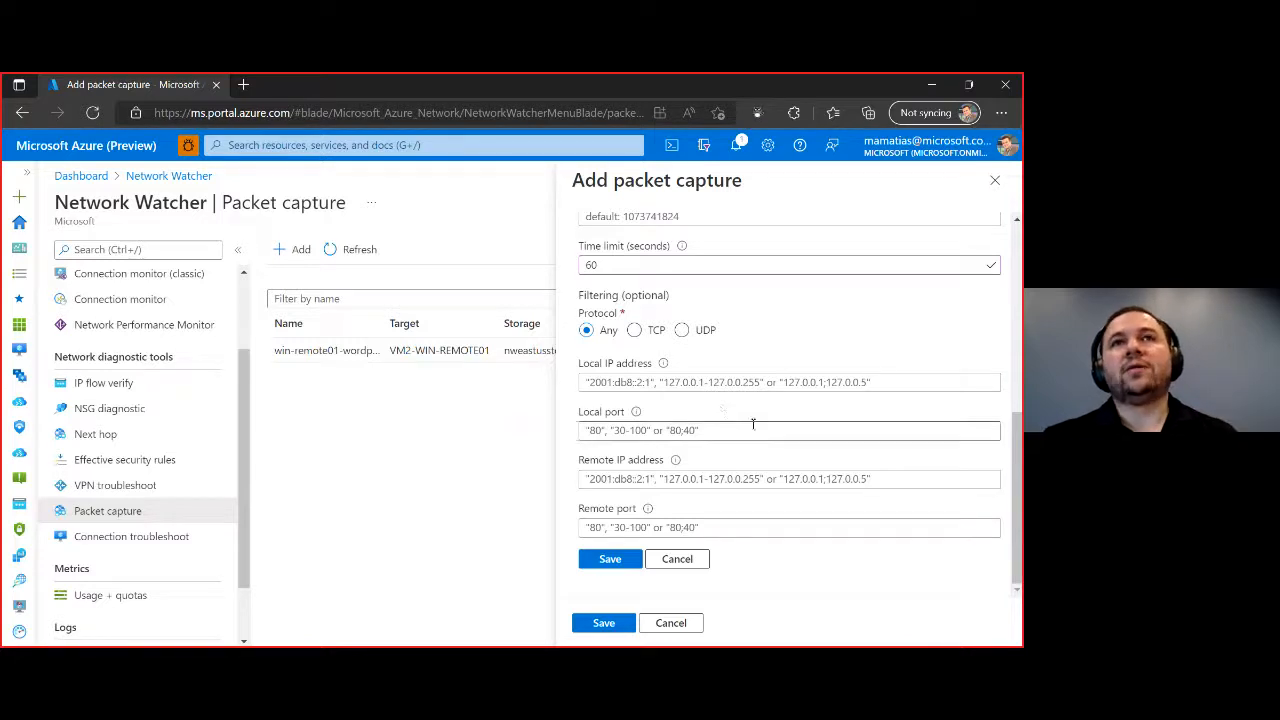
pyautogui.click(651, 384)
pyautogui.click(922, 456)
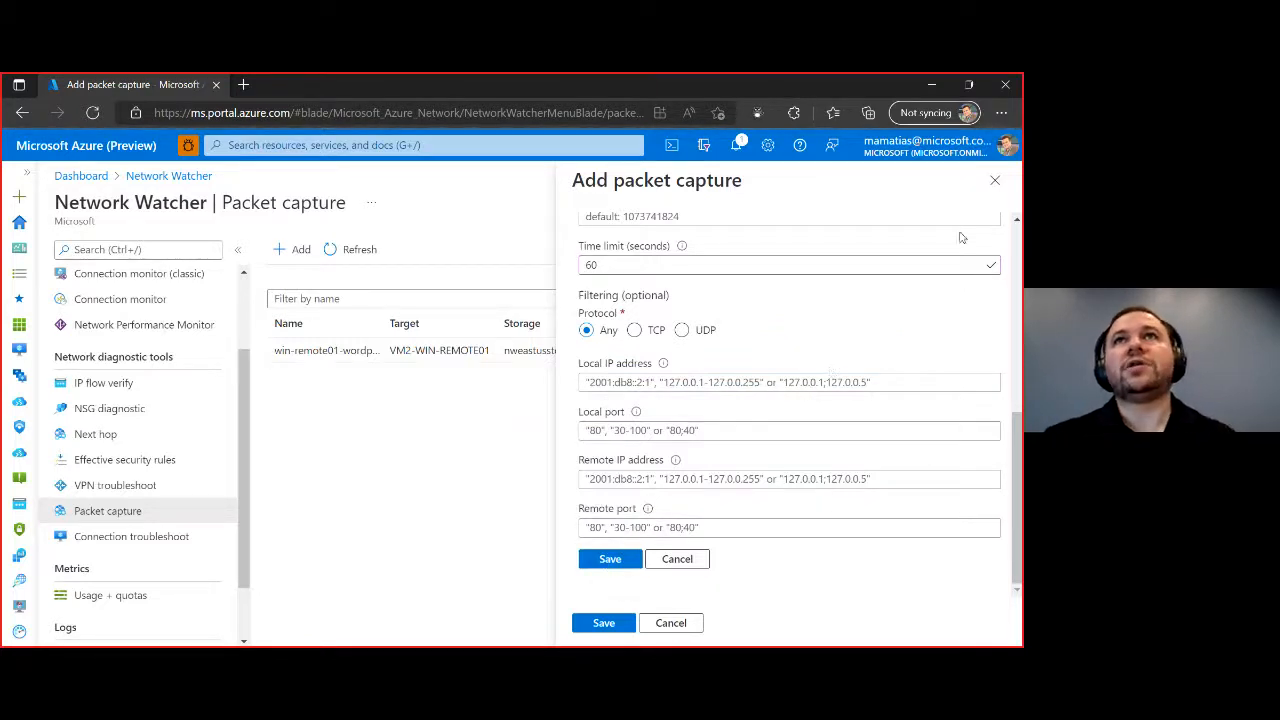
pyautogui.click(995, 181)
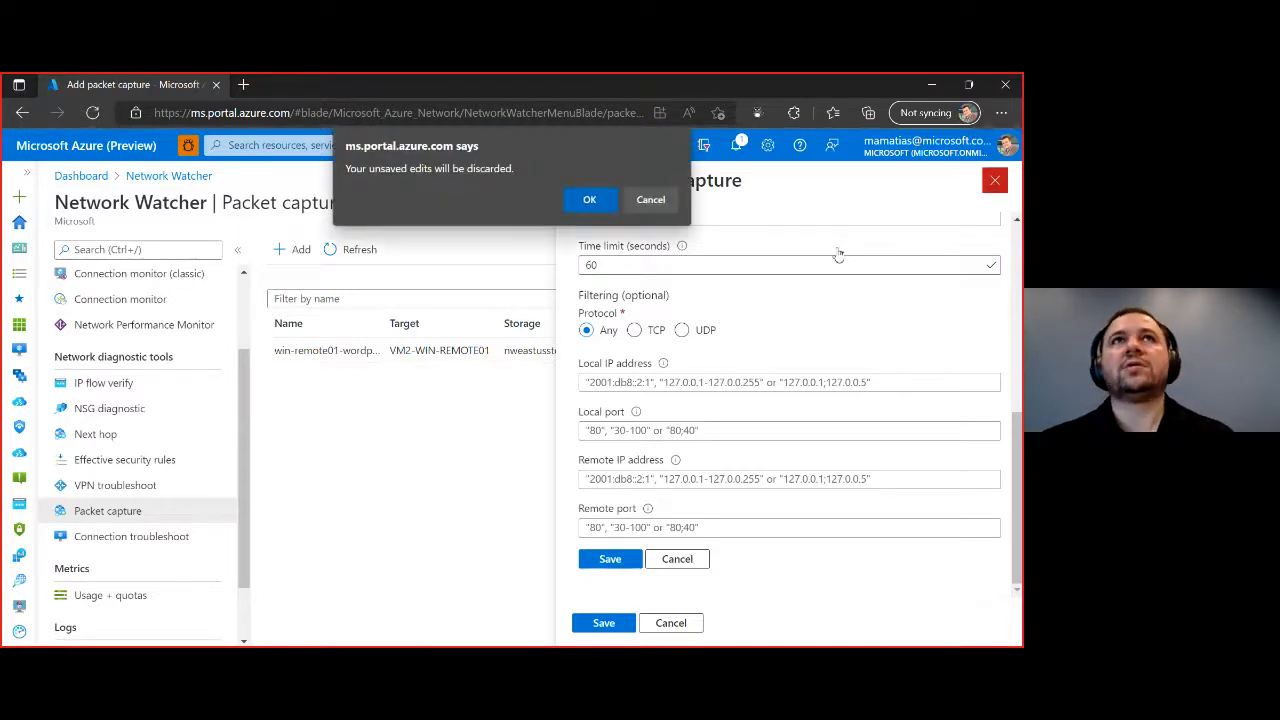
pyautogui.click(588, 197)
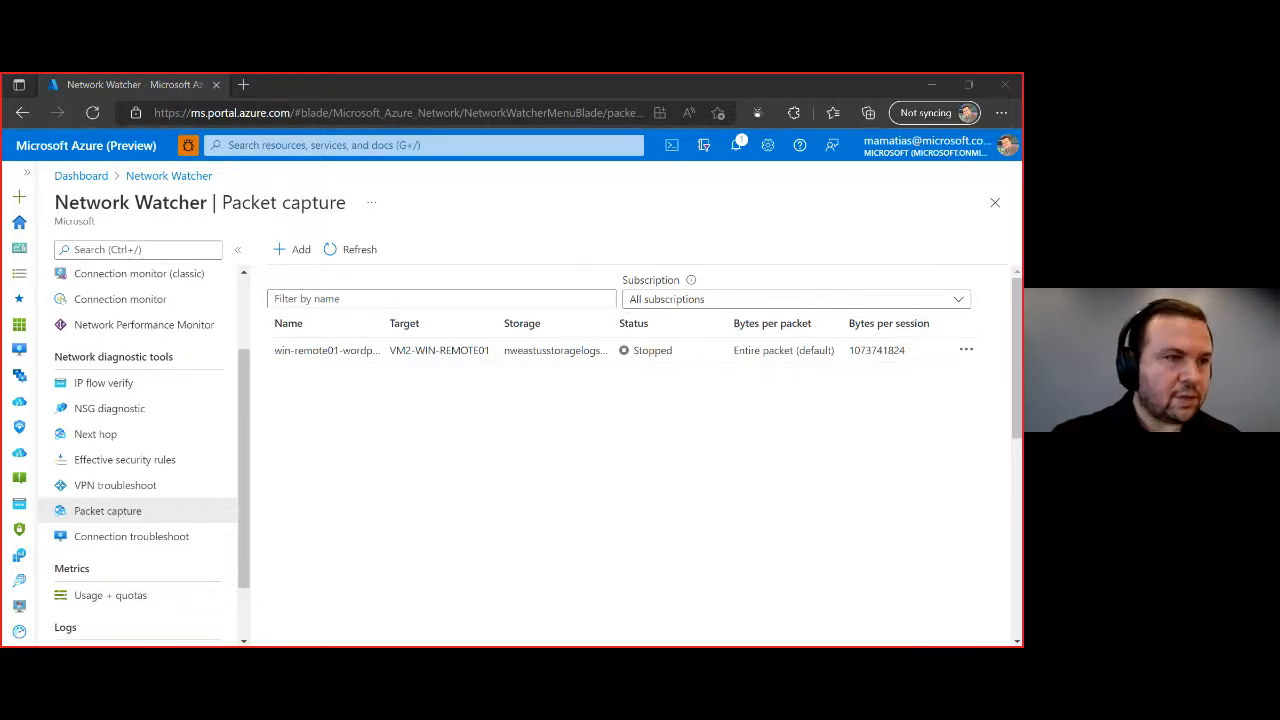
# Step: Switch to Wireshark to view the capture file packetcapture_19_46_05_078.cap from the Downloads folder
pyautogui.moveTo(468, 644); pyautogui.dragTo(444, 234)
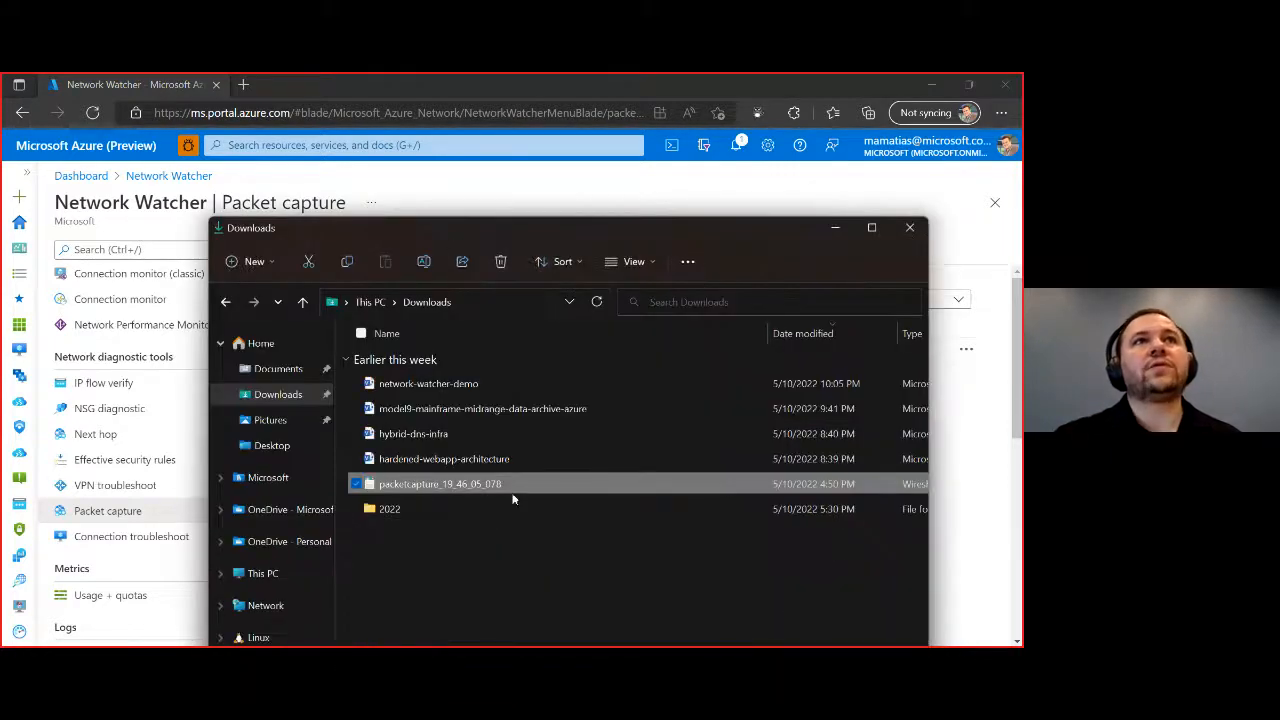
pyautogui.click(836, 229)
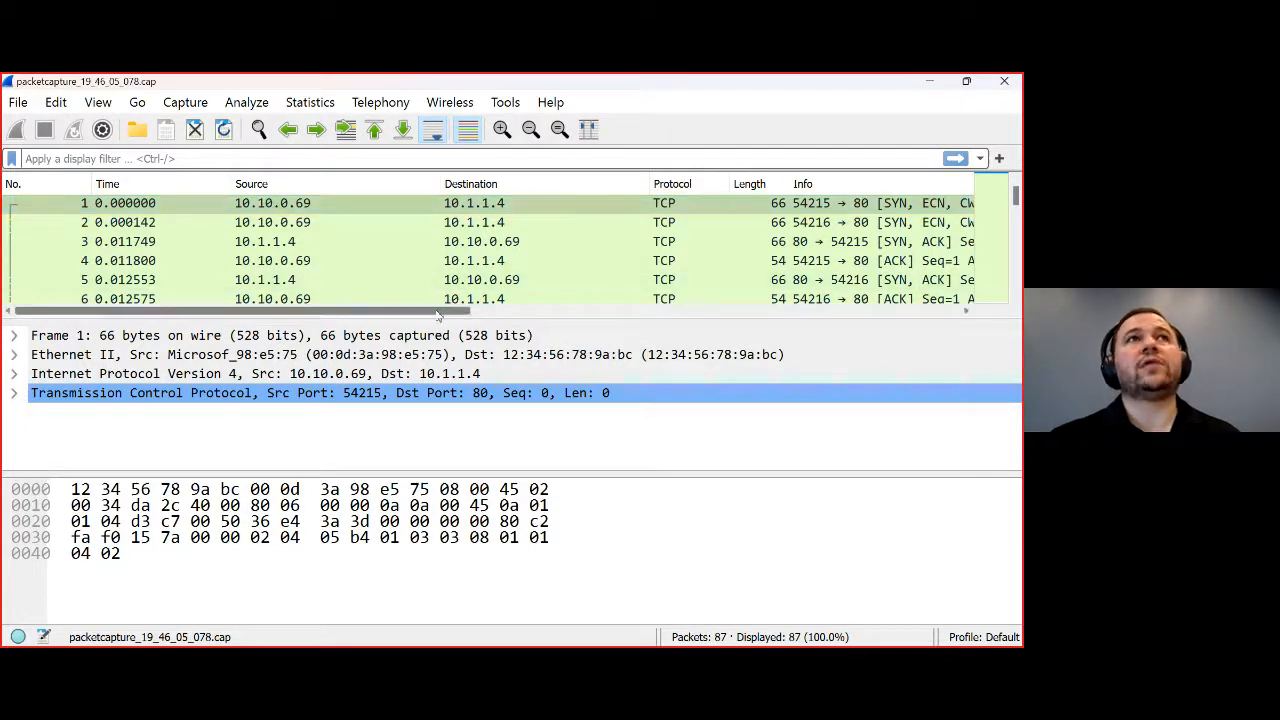
pyautogui.moveTo(440, 311); pyautogui.dragTo(528, 322)
# Step: Examine the first packets exchanged between 10.10.0.69 and 10.1.1.4, up to the response to the favicon.ico request
pyautogui.click(432, 222)
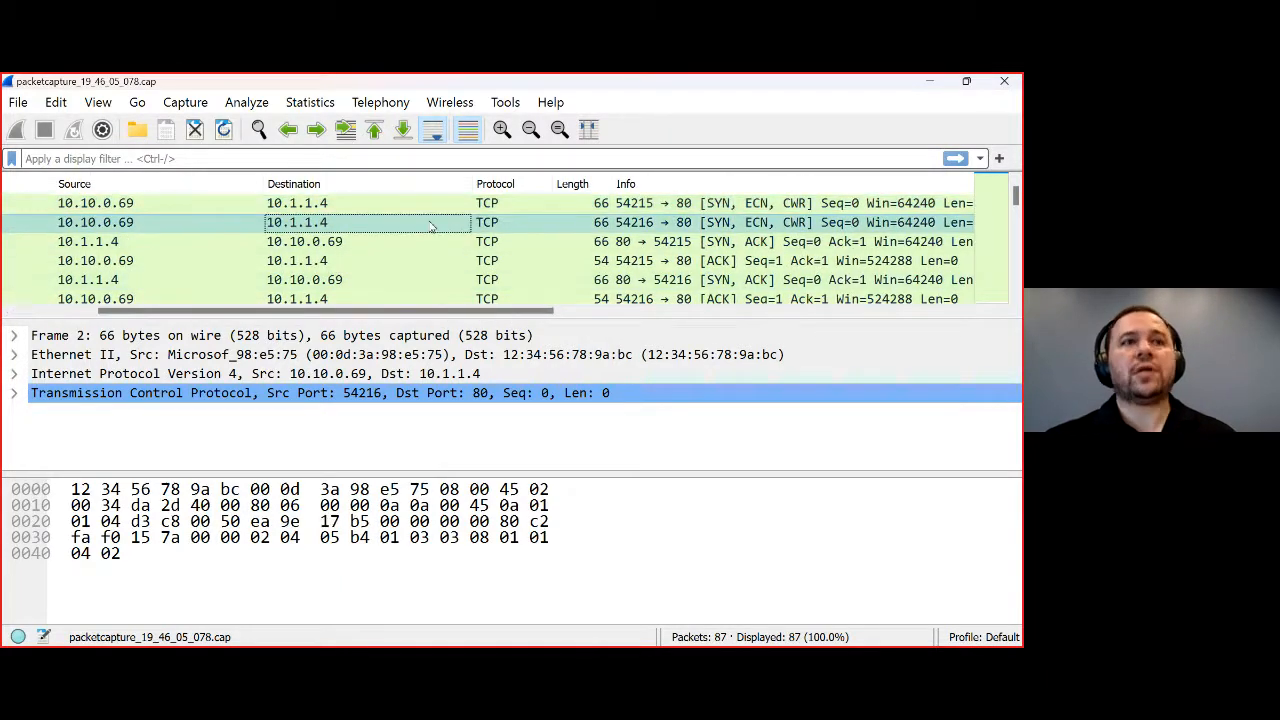
pyautogui.press('Down')
pyautogui.press('Down')
pyautogui.press('Down')
pyautogui.press('Down')
pyautogui.press('Down')
pyautogui.press('Down')
pyautogui.press('Down')
pyautogui.press('Down')
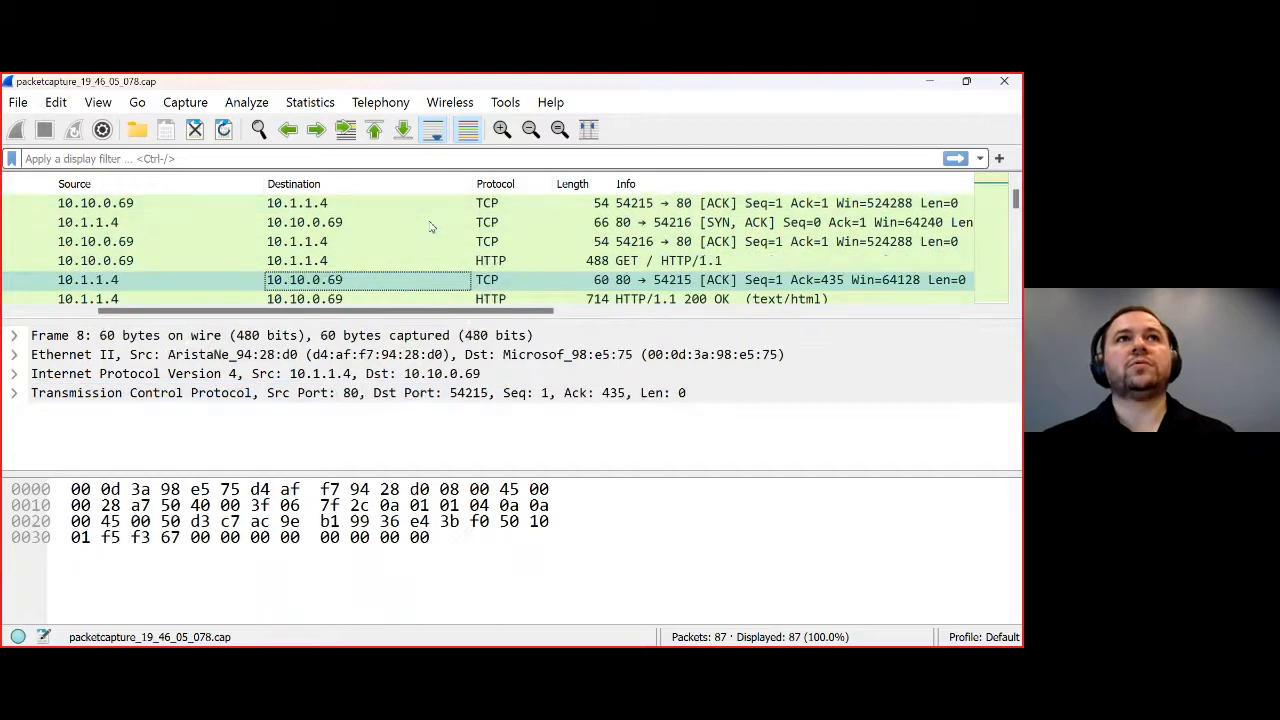
pyautogui.press('Down')
pyautogui.press('Down')
pyautogui.press('Down')
pyautogui.press('Down')
pyautogui.press('Down')
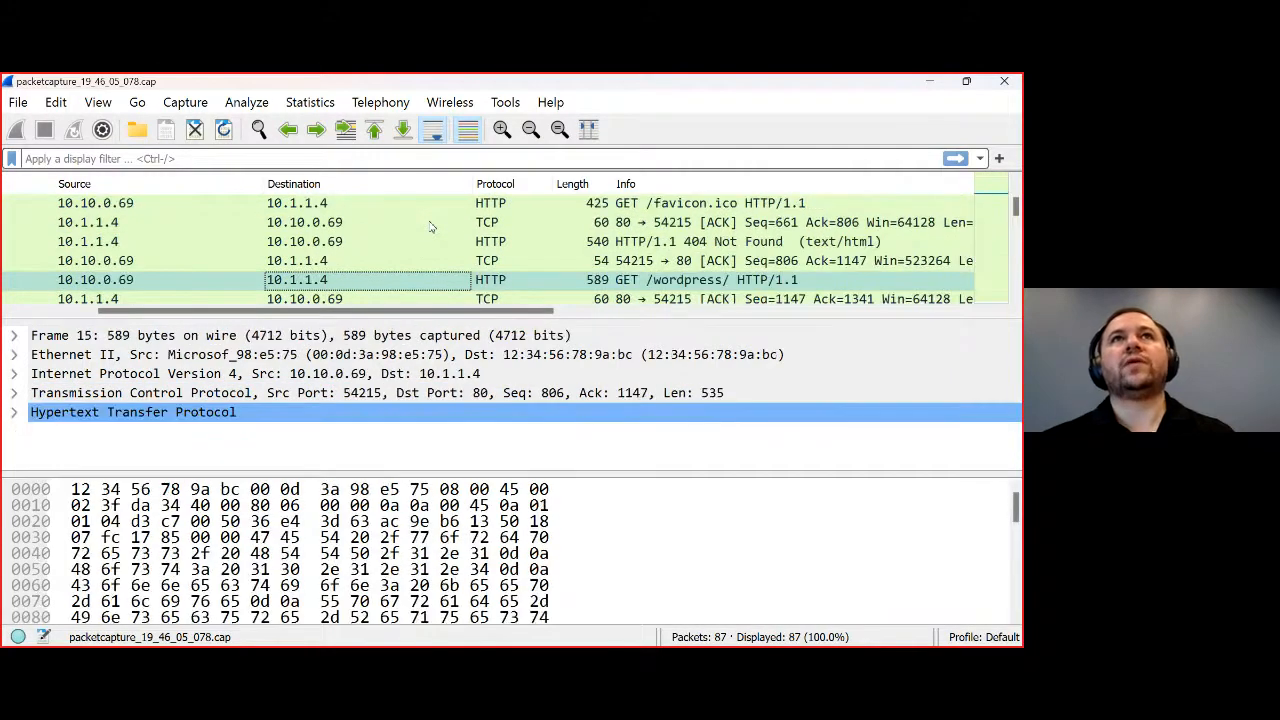
pyautogui.press('Up')
pyautogui.press('Up')
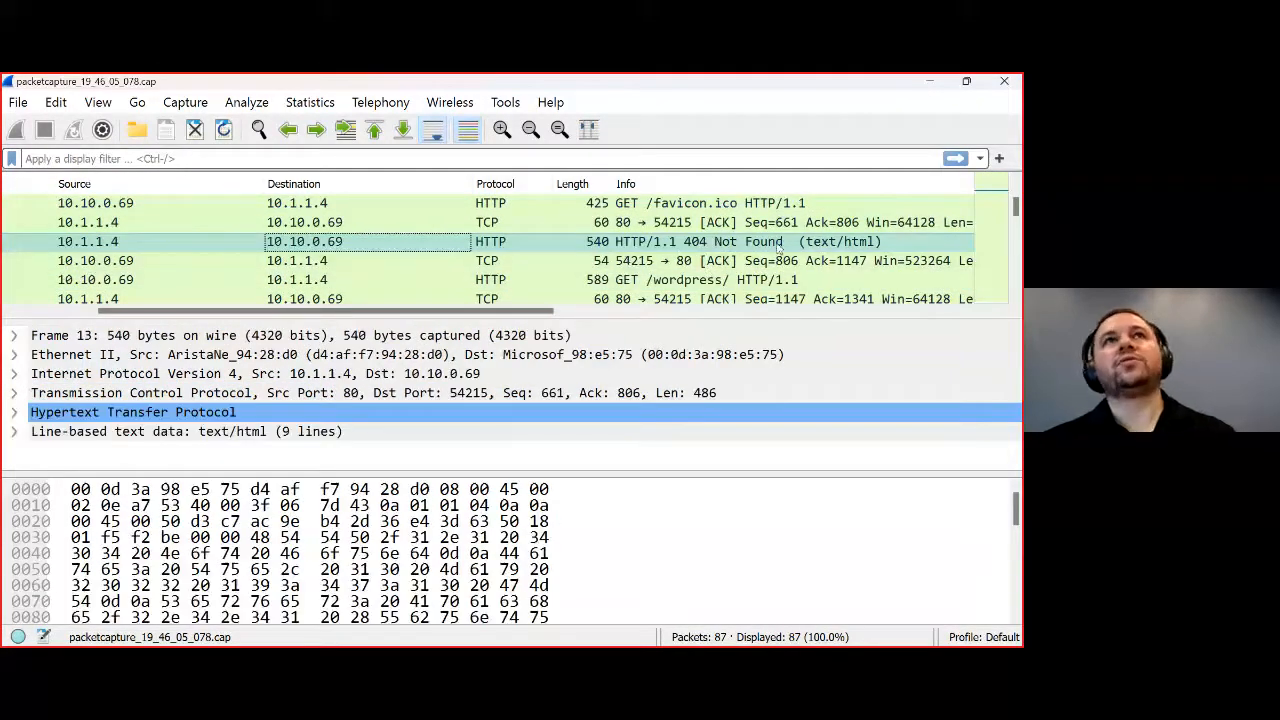
# Step: Examine the GET /wordpress/ request and the TCP and HTTP packets that follow it, and close the capture in Wireshark
pyautogui.click(703, 261)
pyautogui.press('Down')
pyautogui.press('Down')
pyautogui.press('Down')
pyautogui.press('Down')
pyautogui.press('Down')
pyautogui.press('Down')
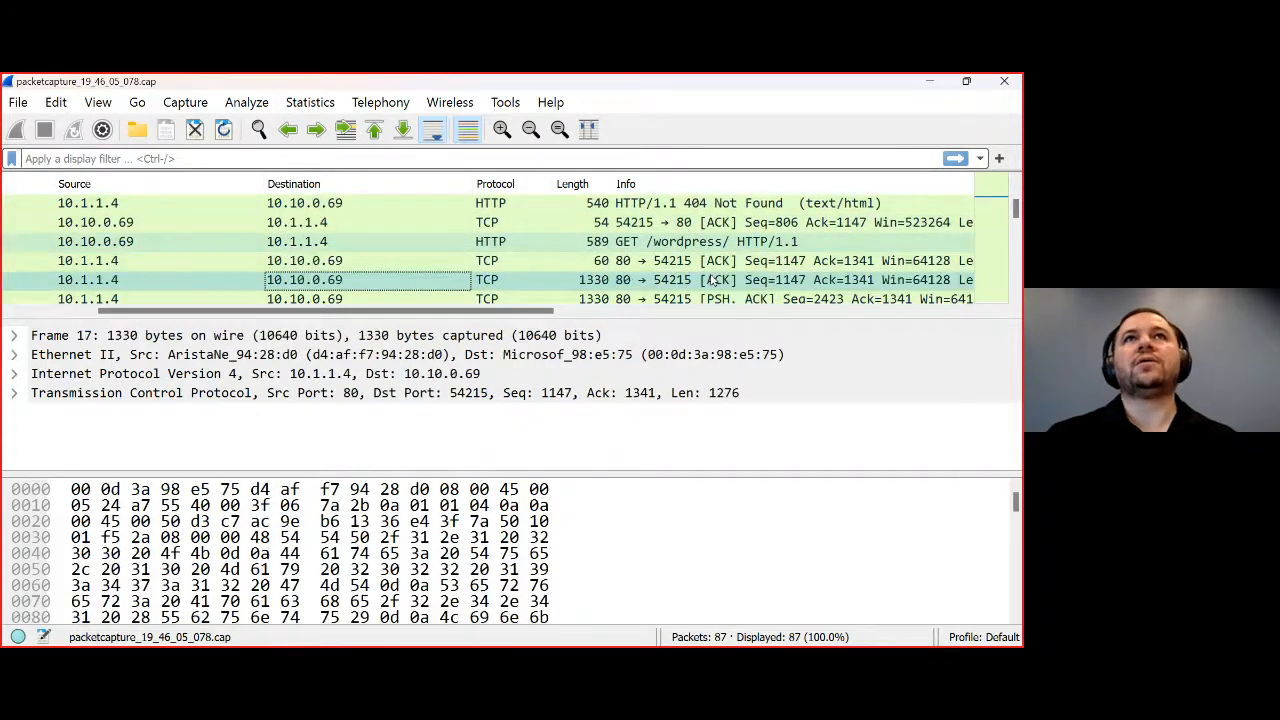
pyautogui.press('Down')
pyautogui.press('Down')
pyautogui.press('Down')
pyautogui.press('Down')
pyautogui.press('Down')
pyautogui.press('Down')
pyautogui.press('Down')
pyautogui.press('Down')
pyautogui.press('Down')
pyautogui.press('Down')
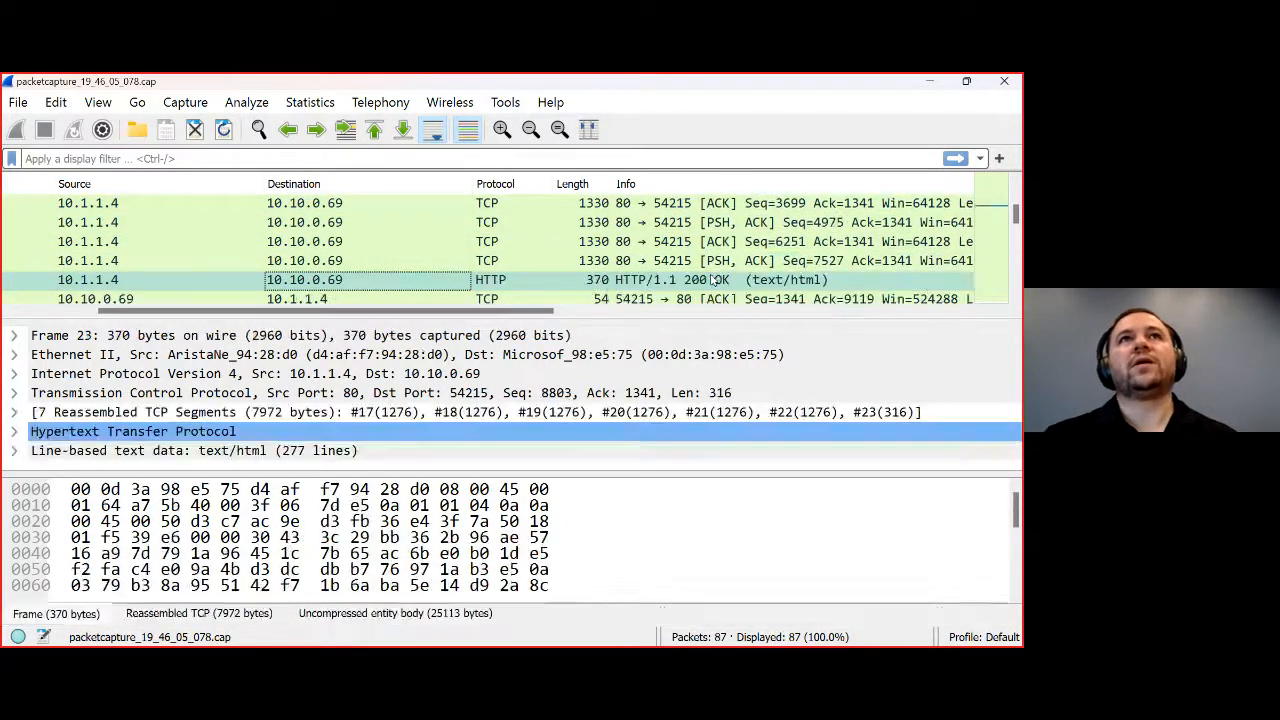
pyautogui.press('Down')
pyautogui.press('Down')
pyautogui.press('Down')
pyautogui.press('Down')
pyautogui.press('Down')
pyautogui.press('Down')
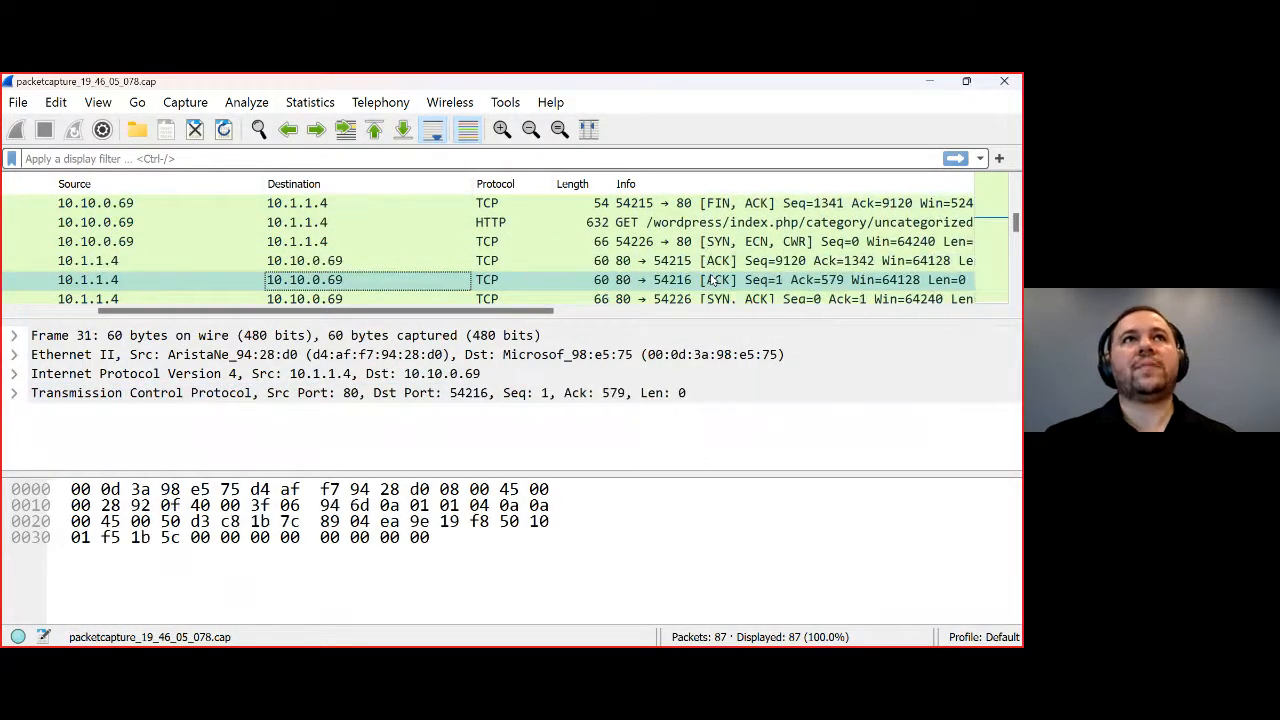
pyautogui.press('Down')
pyautogui.press('Down')
pyautogui.press('Down')
pyautogui.press('Down')
pyautogui.press('Down')
pyautogui.press('Down')
pyautogui.press('Down')
pyautogui.press('Down')
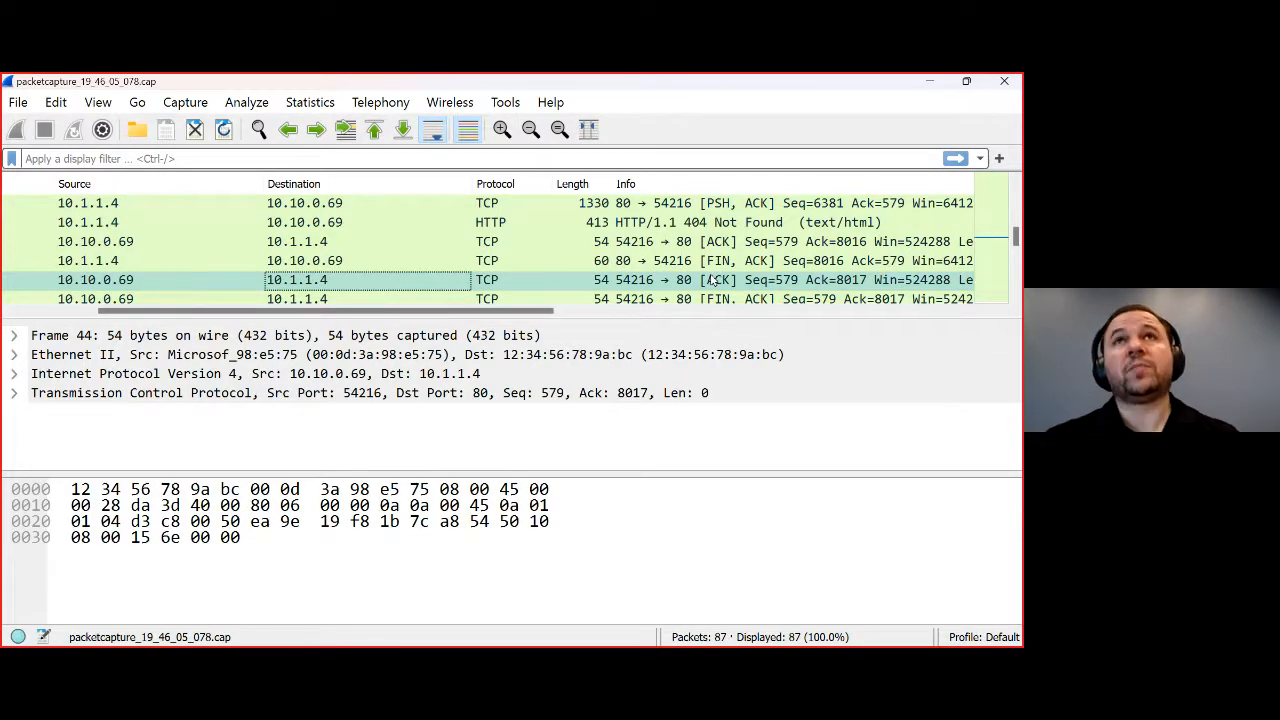
pyautogui.press('Down')
pyautogui.press('Down')
pyautogui.press('Down')
pyautogui.press('Down')
pyautogui.press('Down')
pyautogui.press('Down')
pyautogui.press('Down')
pyautogui.press('Down')
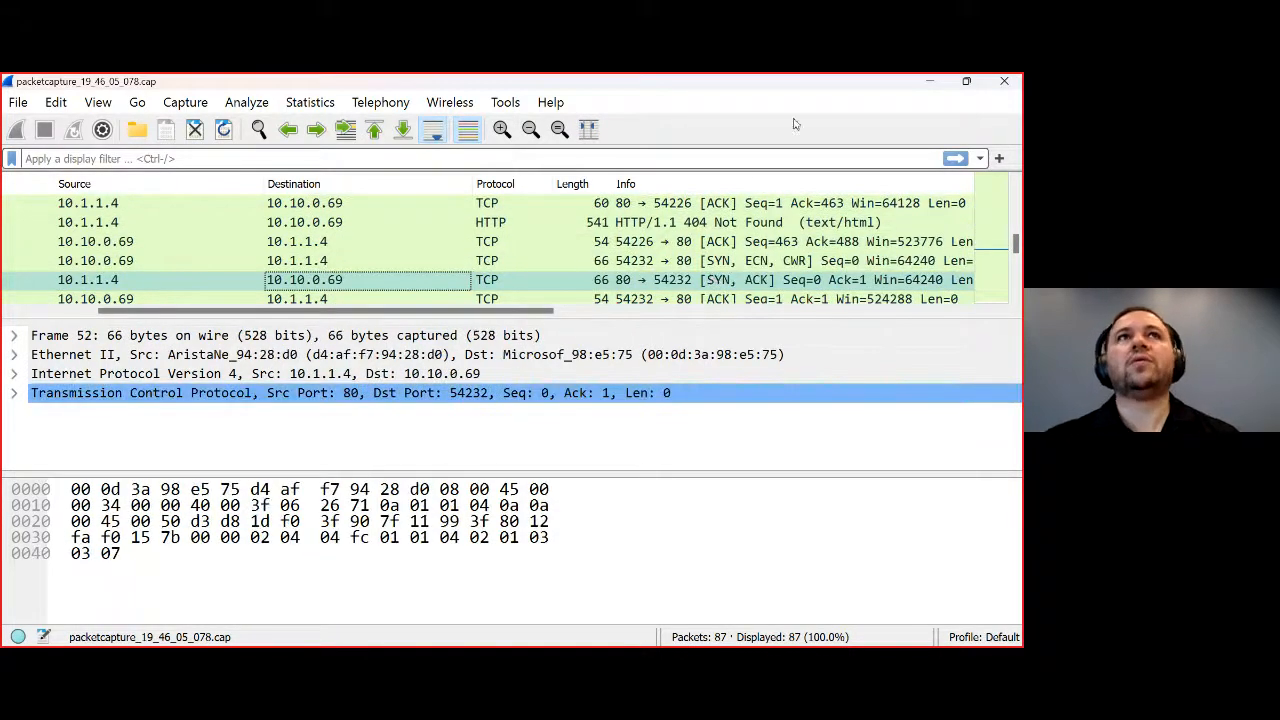
pyautogui.click(1004, 81)
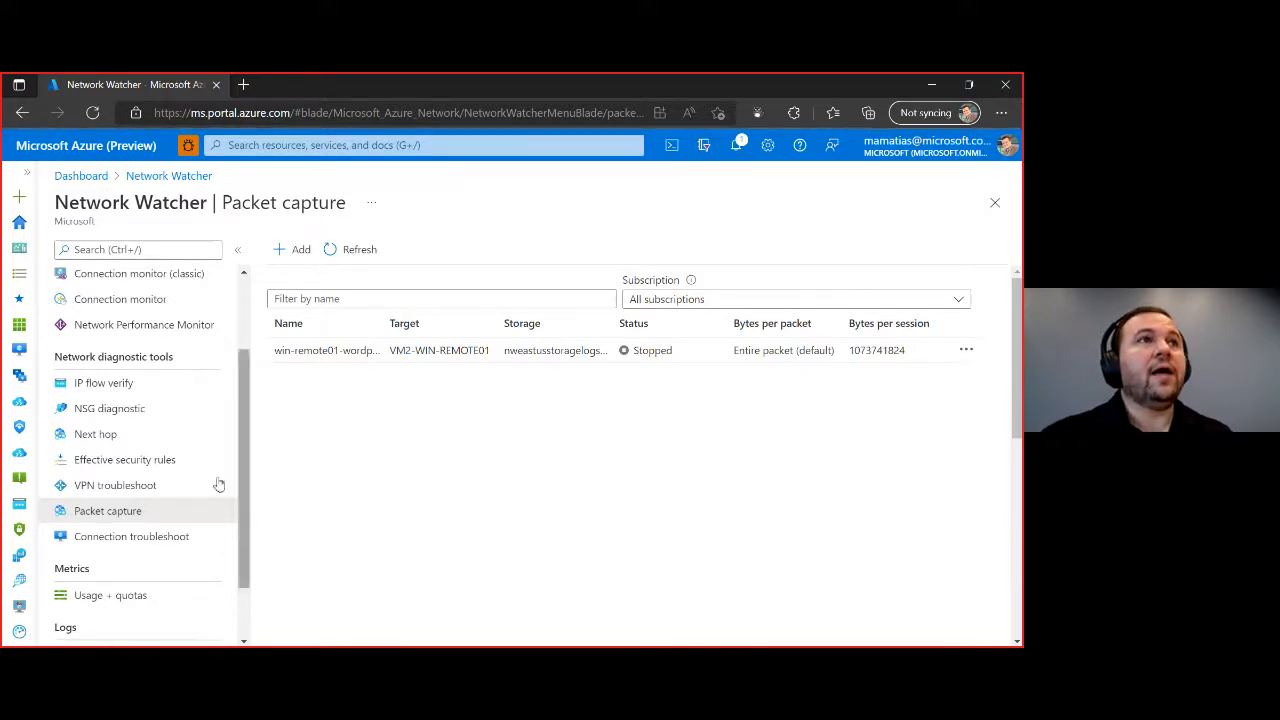
# Step: Open Network Watcher's Connection troubleshoot tool and review its source and destination settings
pyautogui.click(122, 539)
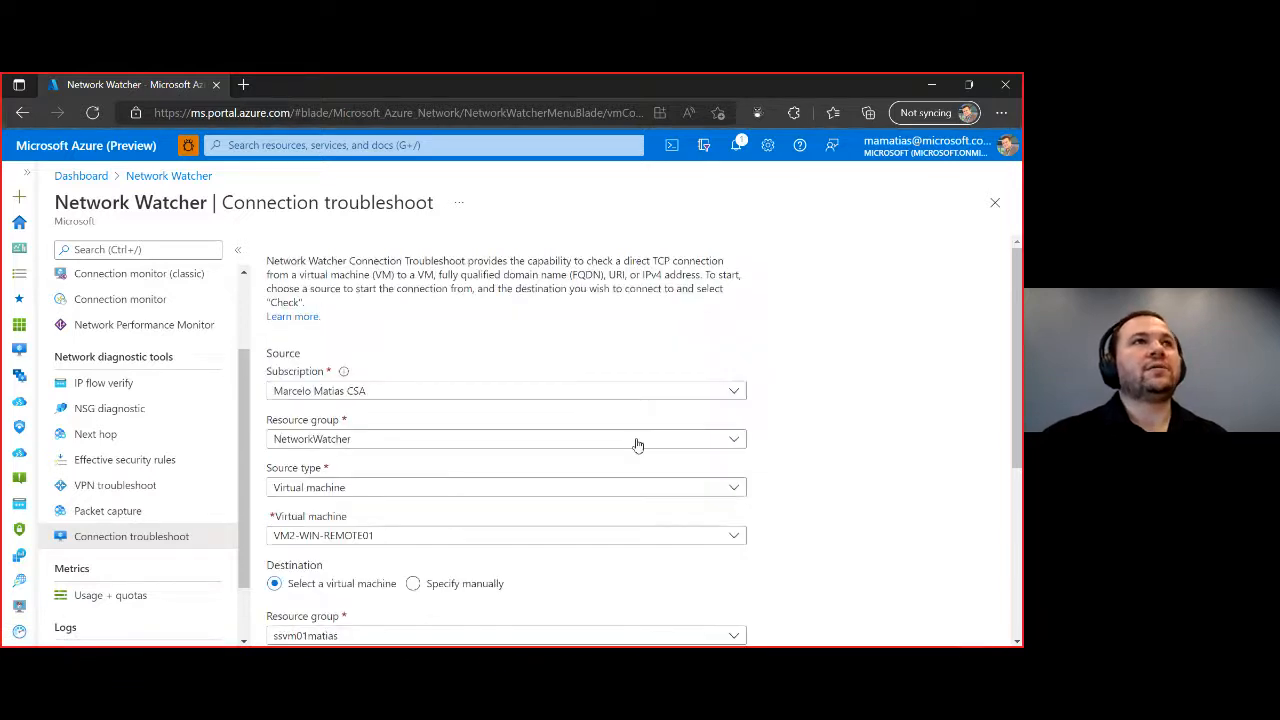
pyautogui.scroll(1, 213, 460)
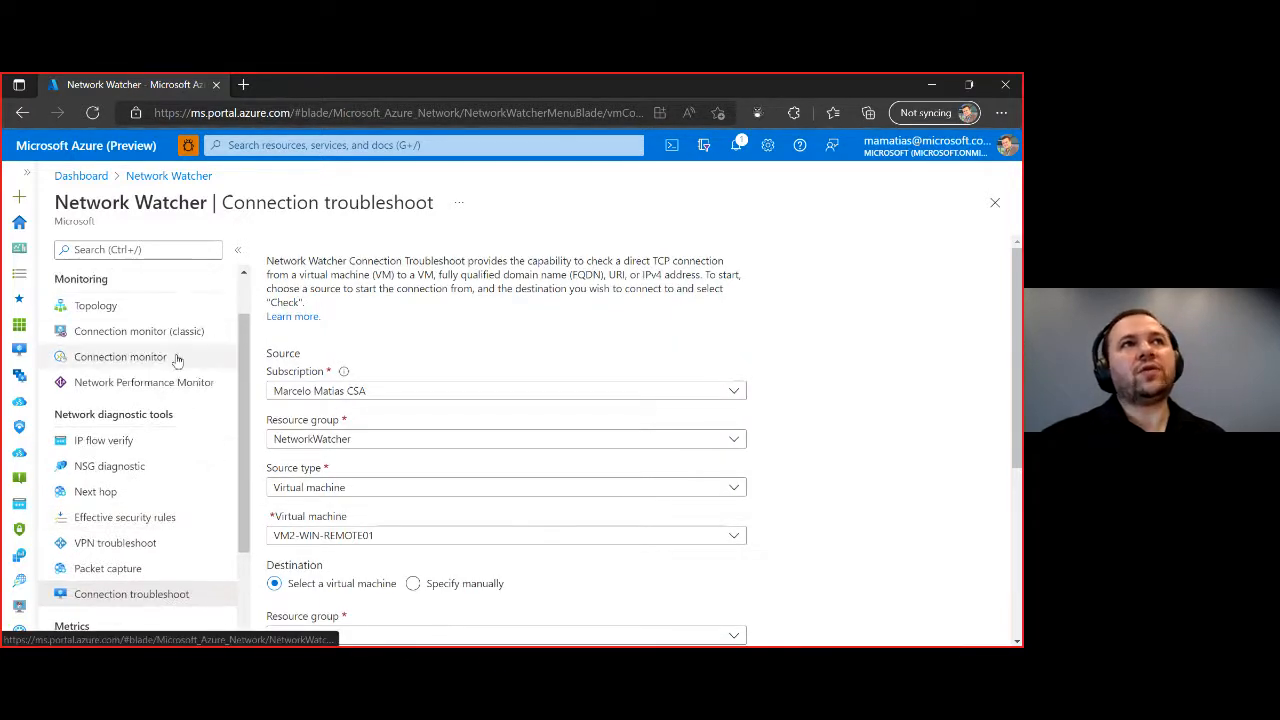
pyautogui.scroll(-1, 174, 362)
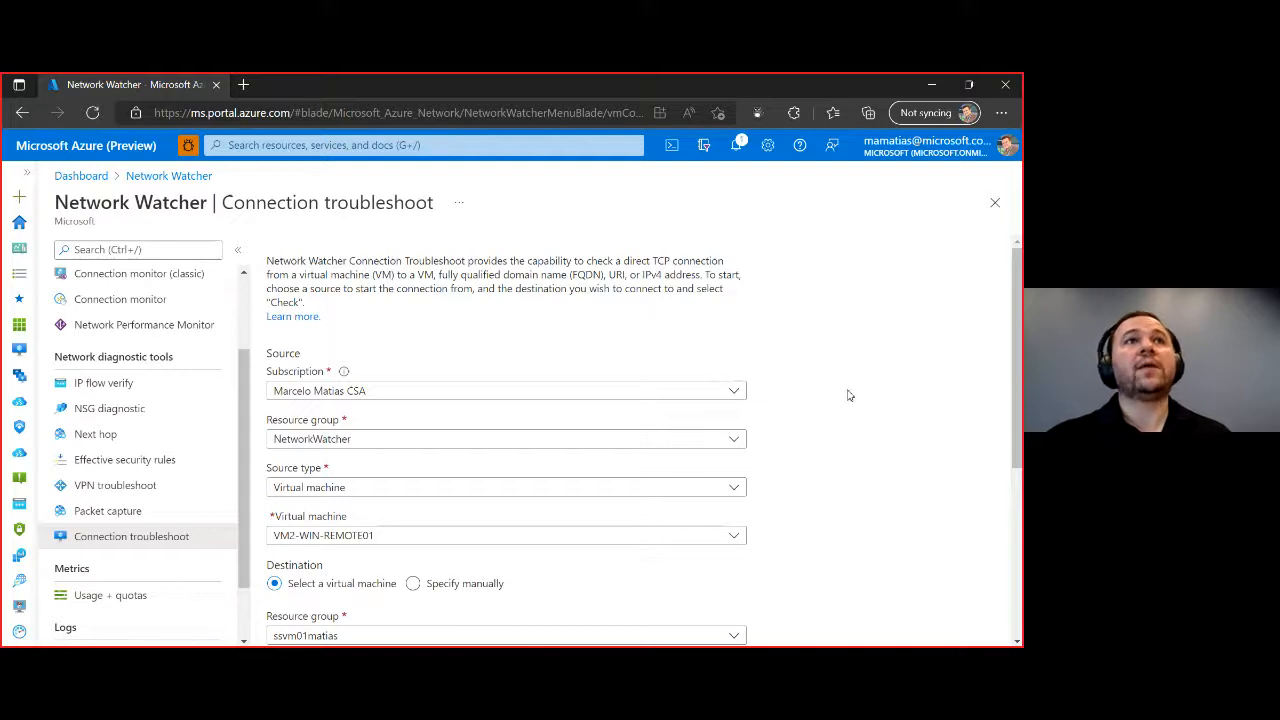
pyautogui.scroll(-1, 848, 395)
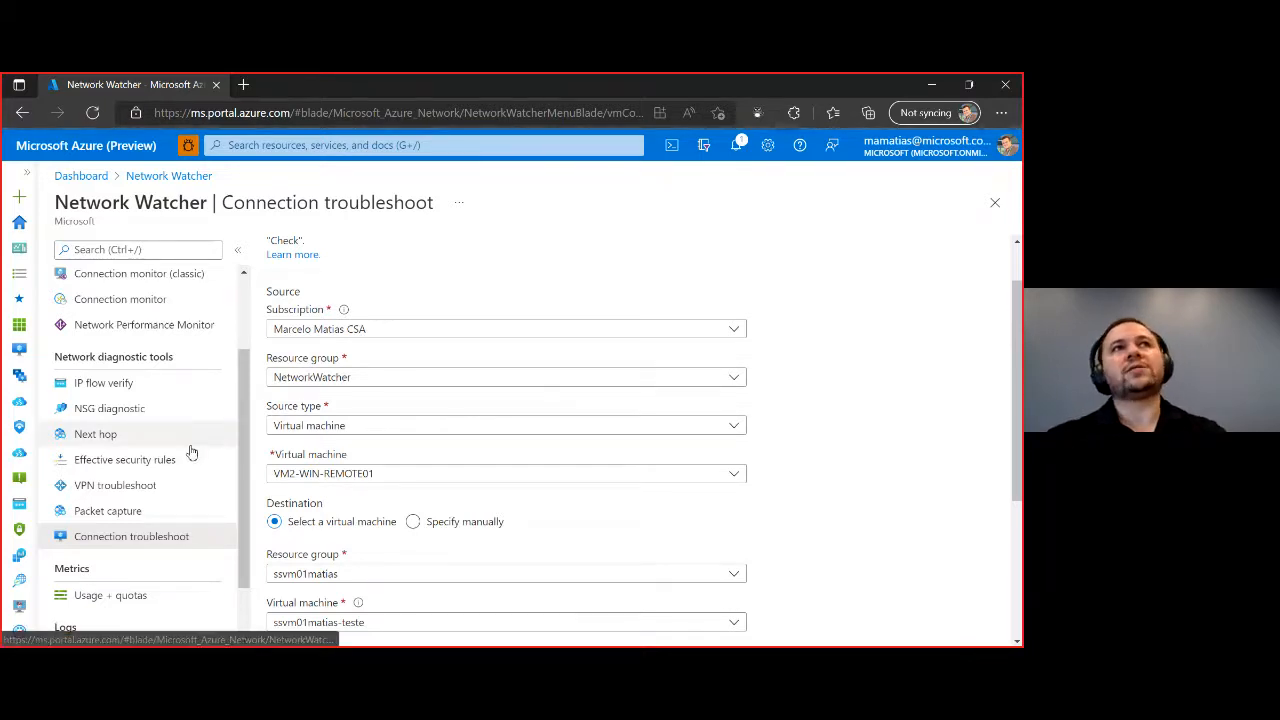
pyautogui.scroll(2, 189, 445)
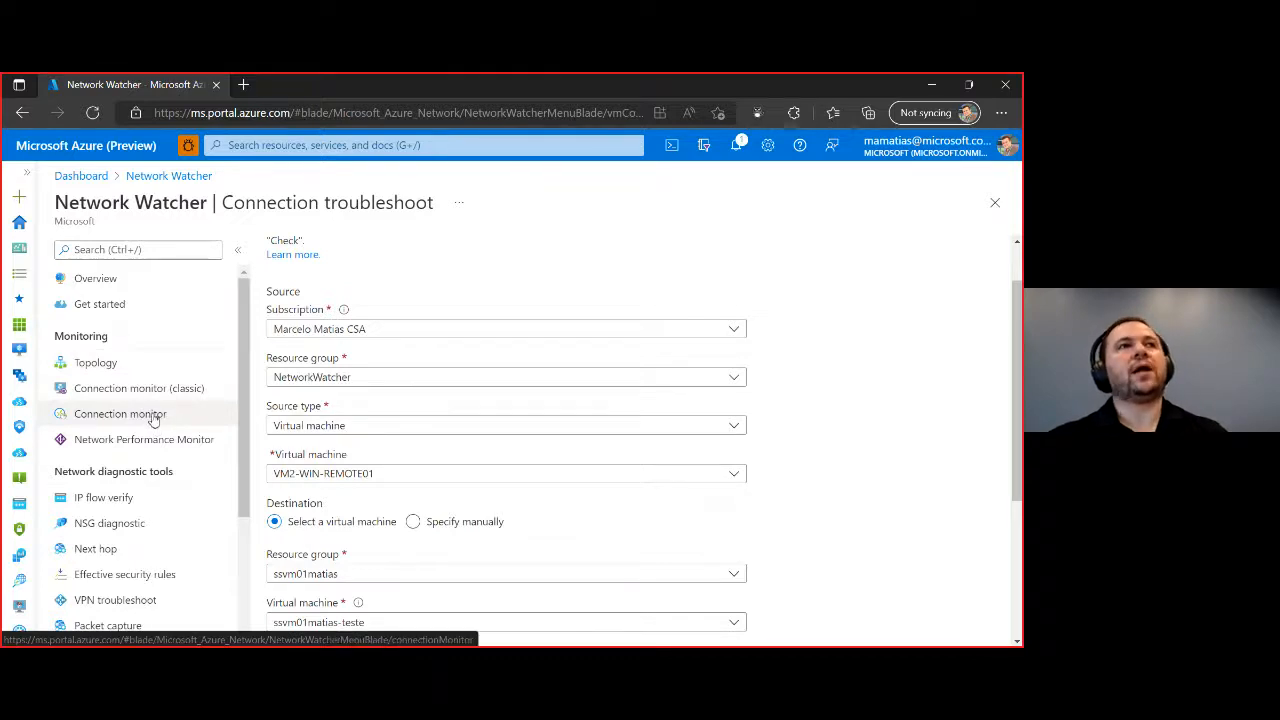
pyautogui.scroll(-1, 166, 457)
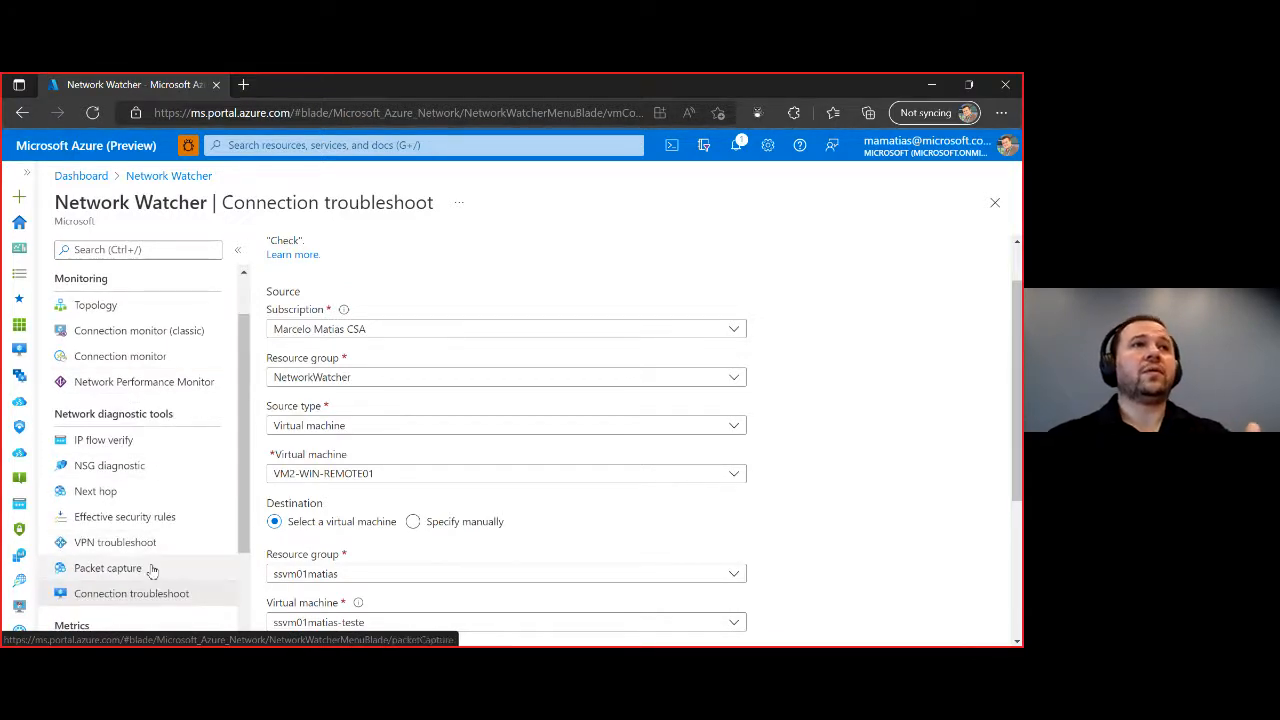
pyautogui.scroll(-1, 151, 566)
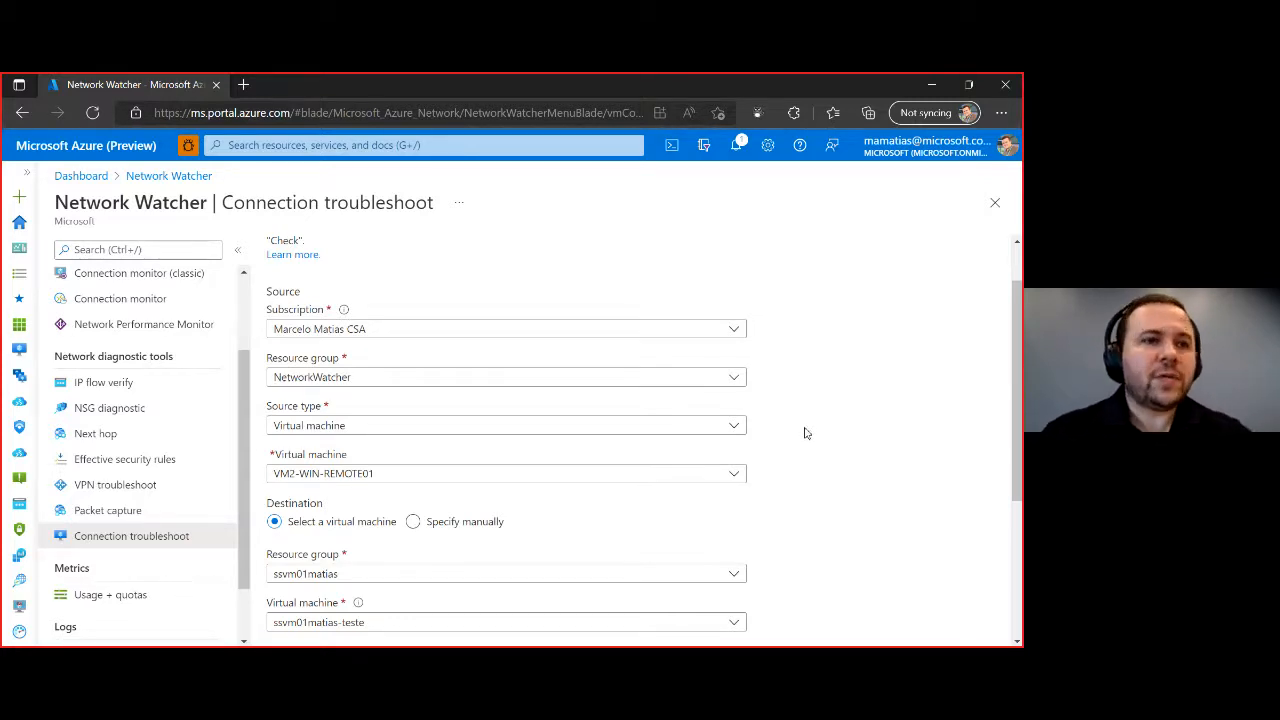
# Step: Check the available source types, keep Virtual machine, and choose VM1-SPOKE01 as the source virtual machine
pyautogui.scroll(-1, 806, 433)
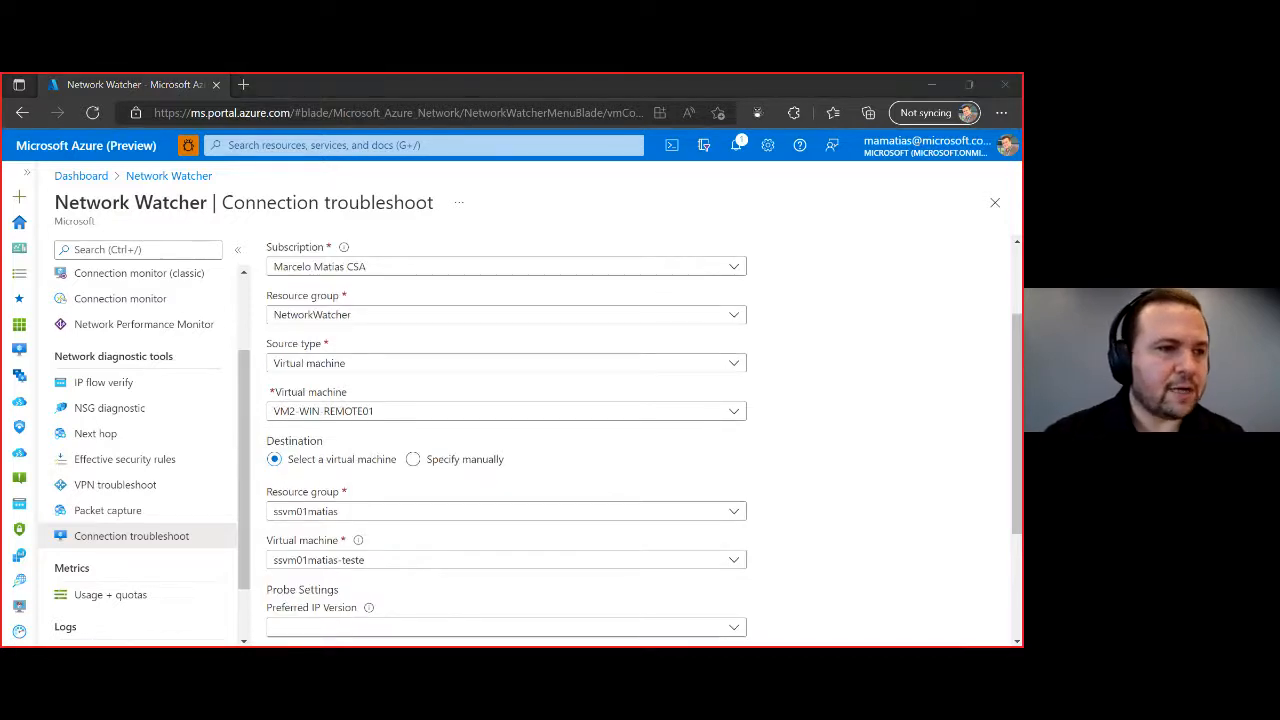
pyautogui.click(739, 367)
pyautogui.click(808, 361)
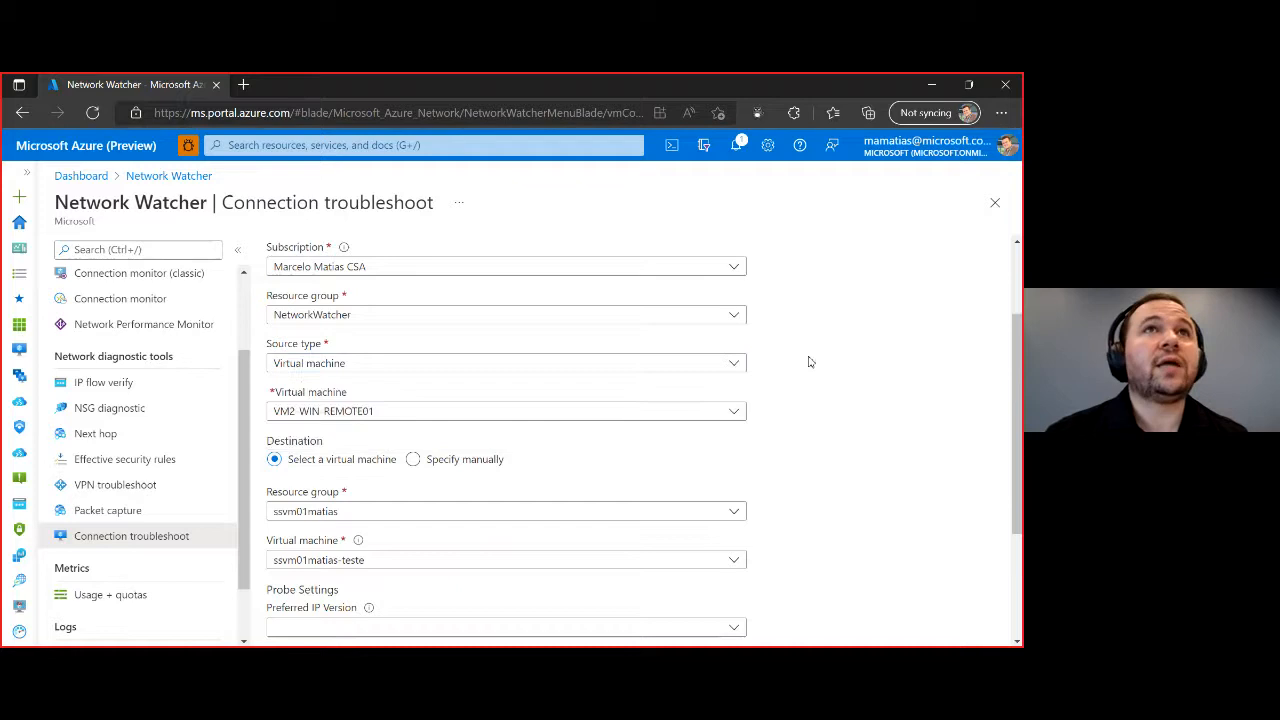
pyautogui.click(717, 364)
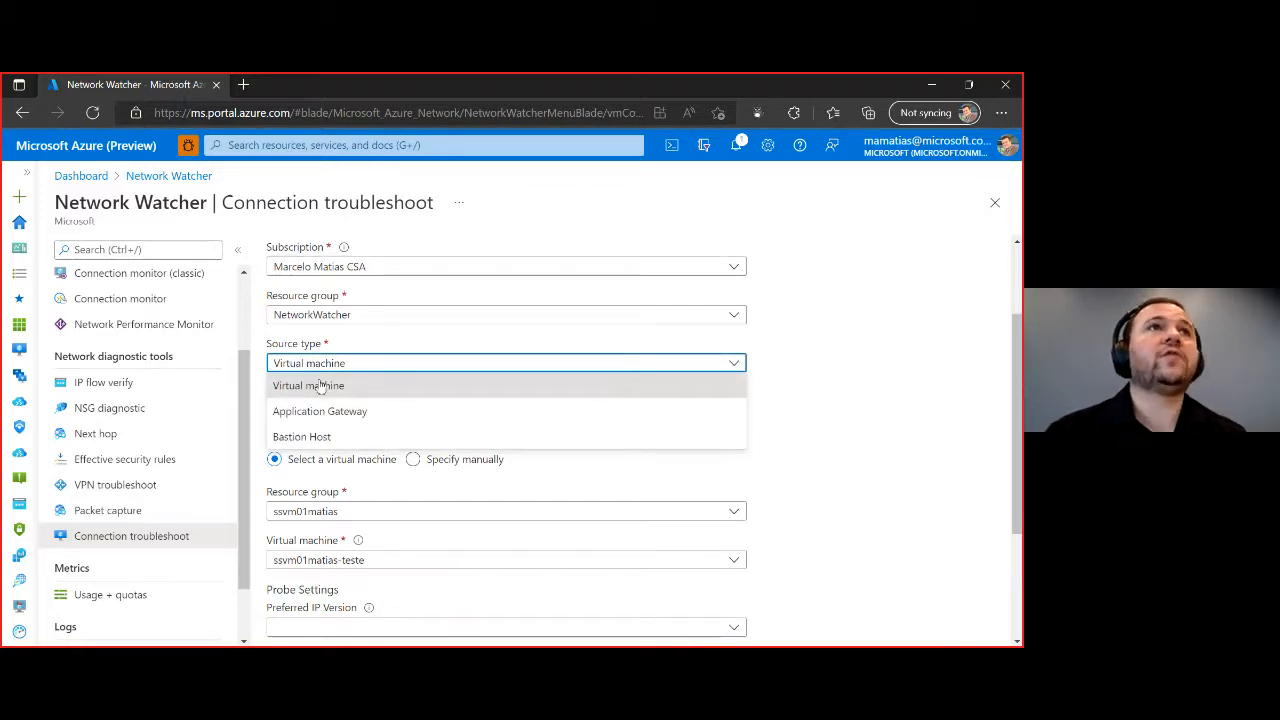
pyautogui.click(868, 368)
pyautogui.click(694, 414)
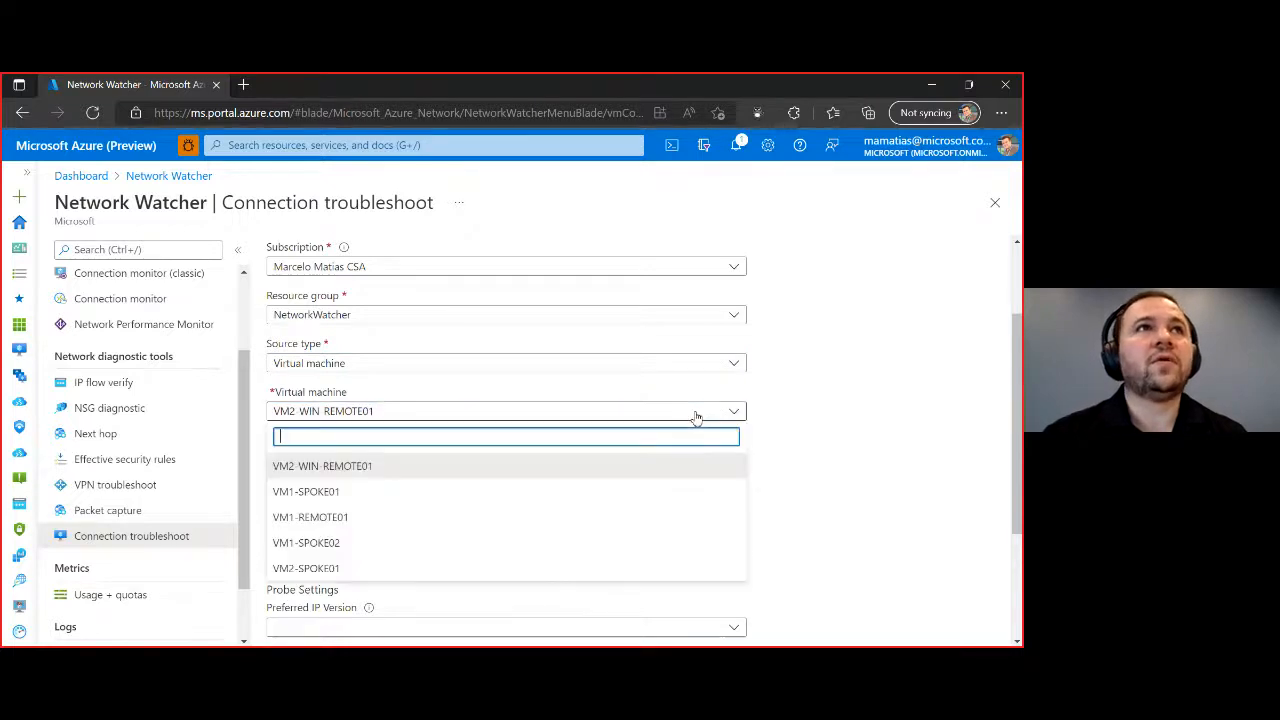
pyautogui.click(559, 497)
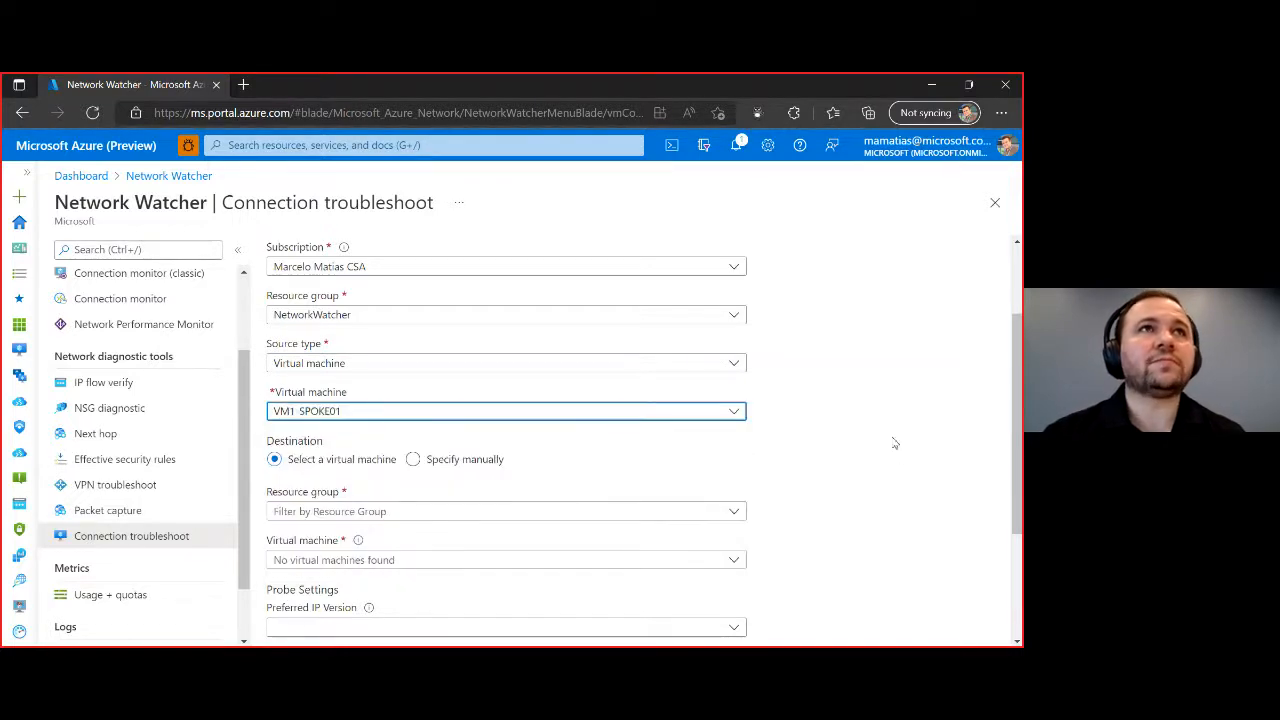
# Step: Set the destination to the virtual machine VM1-REMOTE01 in the NetworkWatcher resource group
pyautogui.scroll(-1, 550, 423)
pyautogui.click(708, 449)
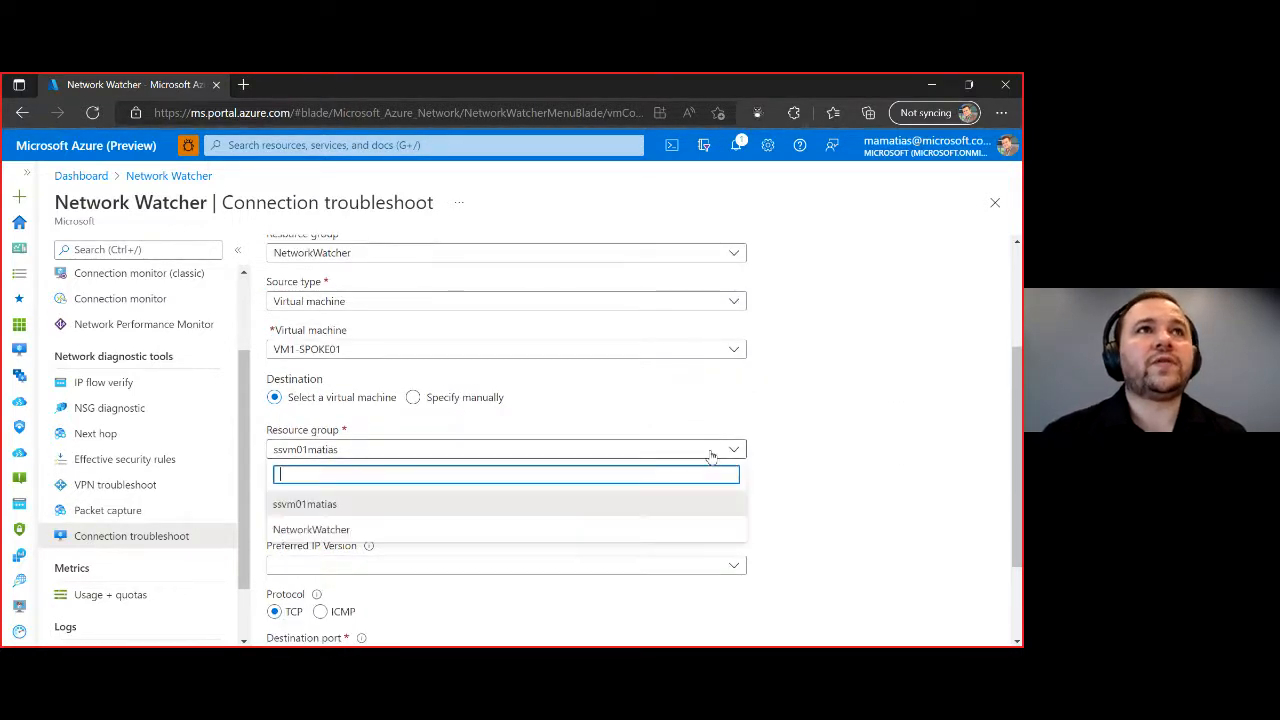
pyautogui.click(691, 535)
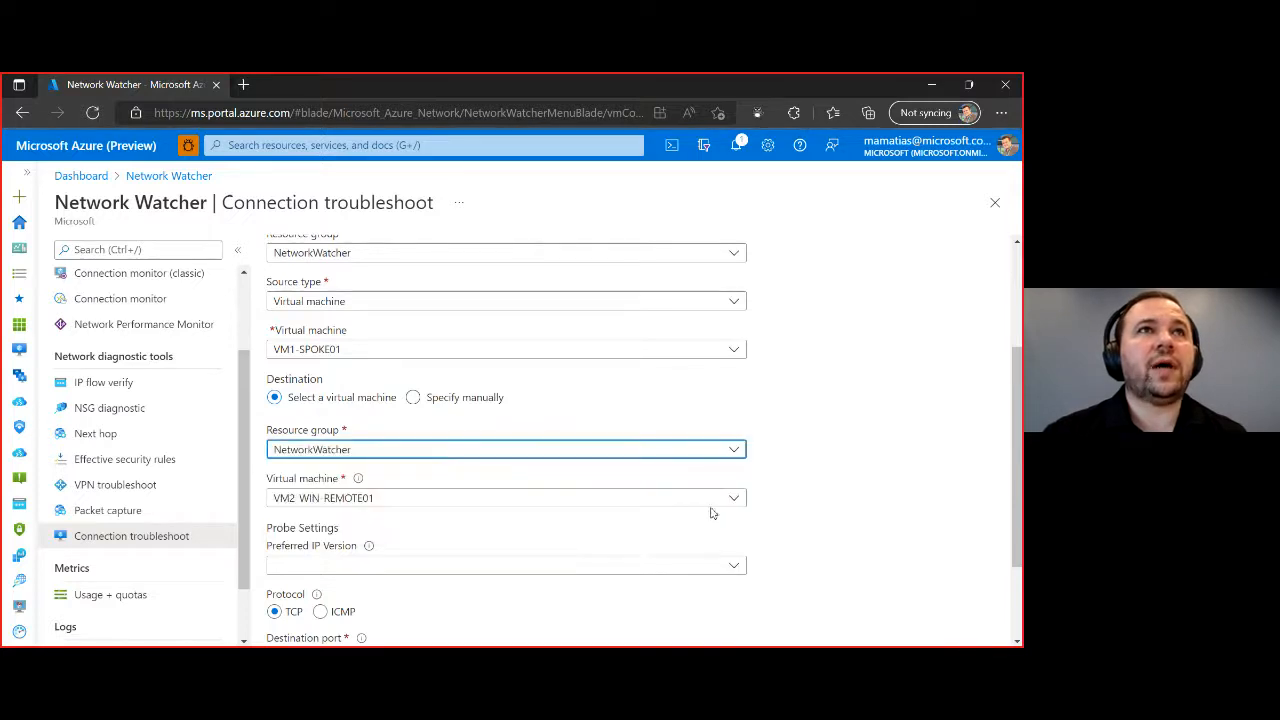
pyautogui.click(711, 500)
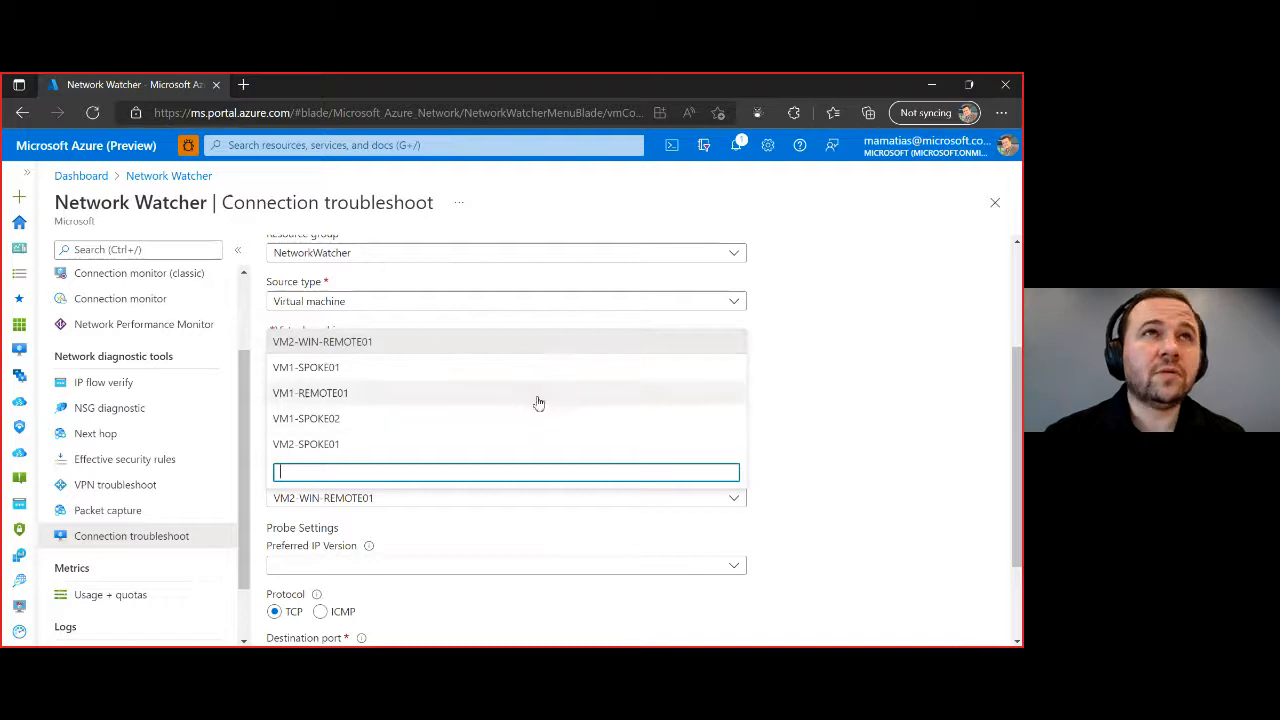
pyautogui.click(538, 396)
# Step: Configure the probe settings with IPv4 as the preferred IP version and 22 as the destination port
pyautogui.scroll(-1, 512, 510)
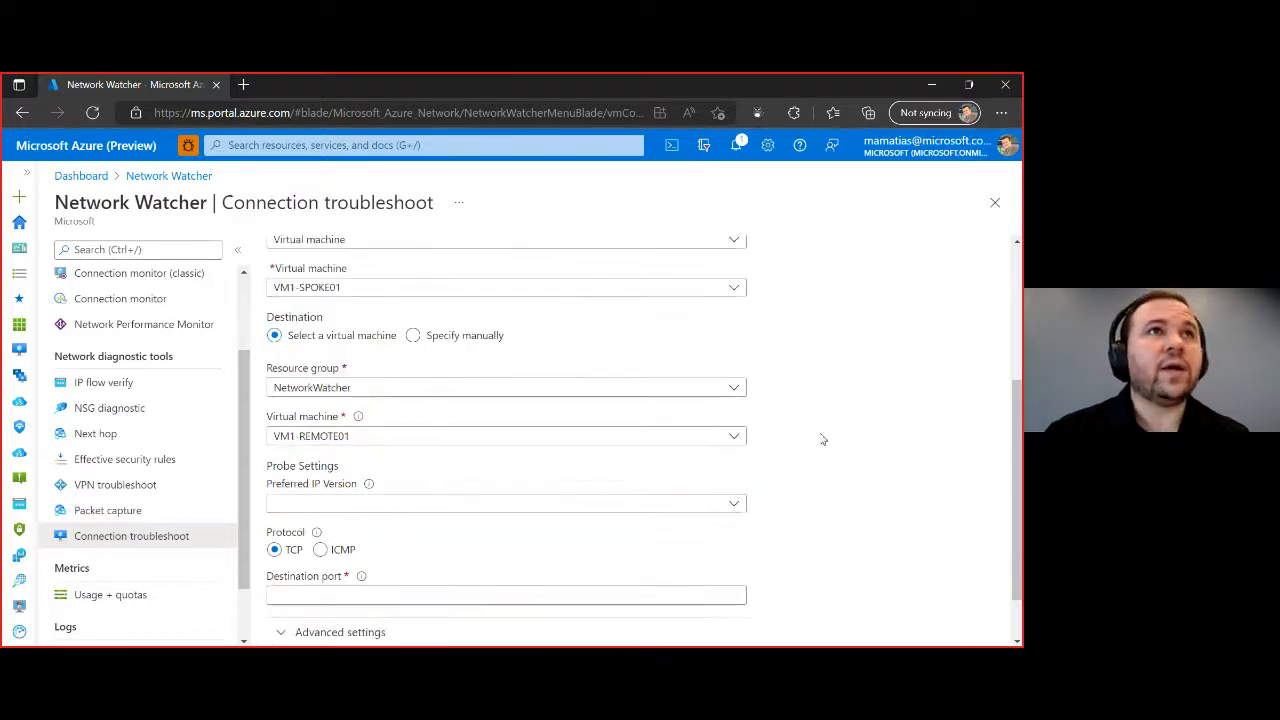
pyautogui.click(505, 512)
pyautogui.click(374, 550)
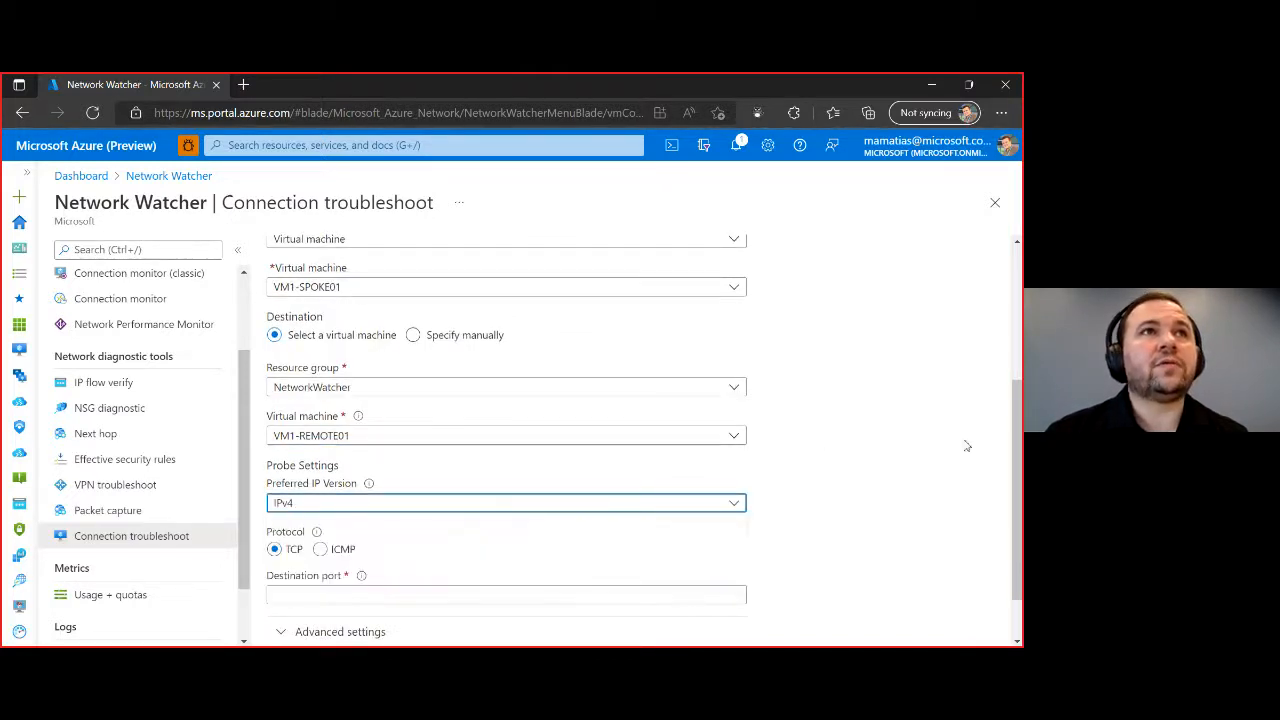
pyautogui.scroll(-1, 896, 505)
pyautogui.click(328, 527)
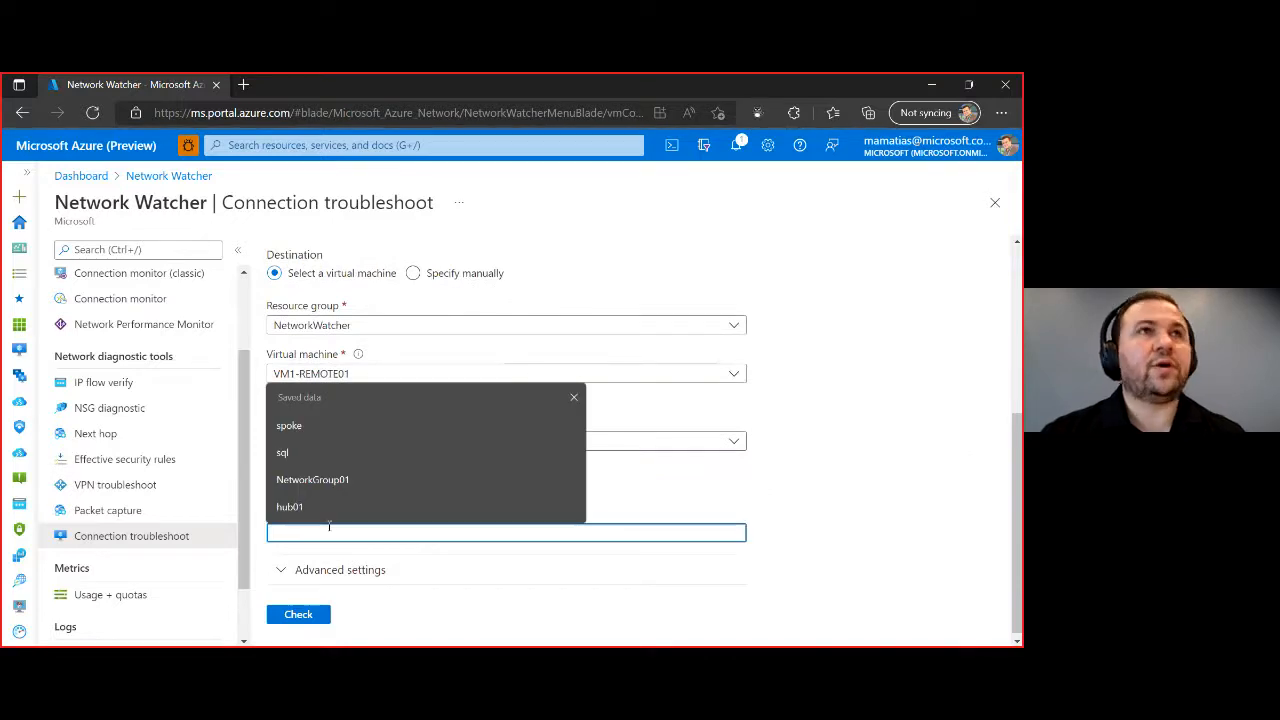
pyautogui.write('22')
# Step: Review the source, destination and TCP probe settings and run the connectivity check
pyautogui.scroll(3, 866, 514)
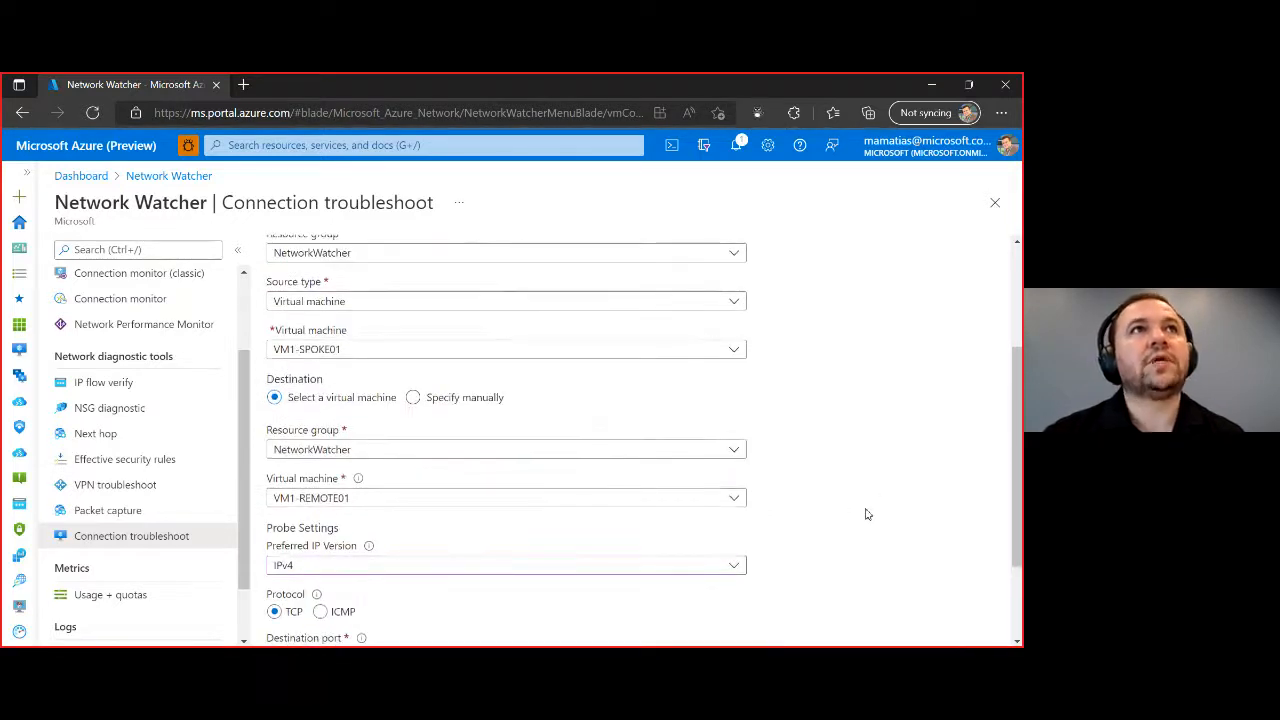
pyautogui.scroll(-2, 876, 522)
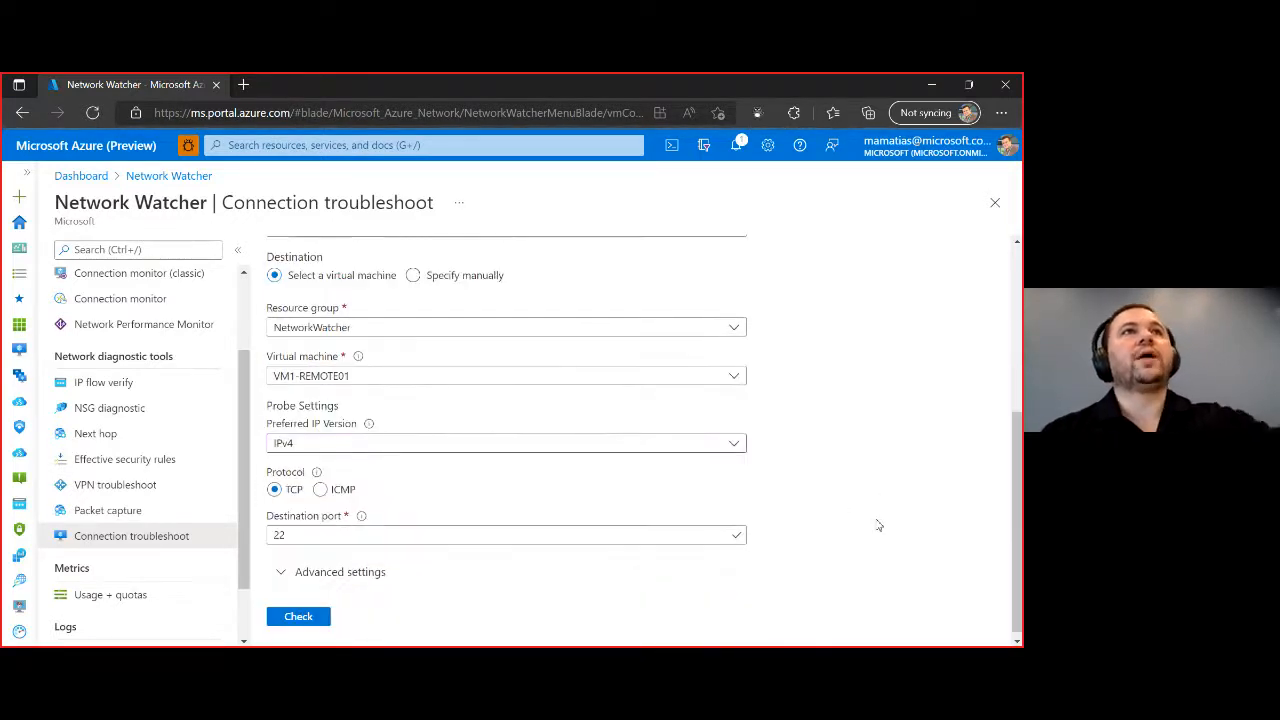
pyautogui.scroll(-1, 890, 559)
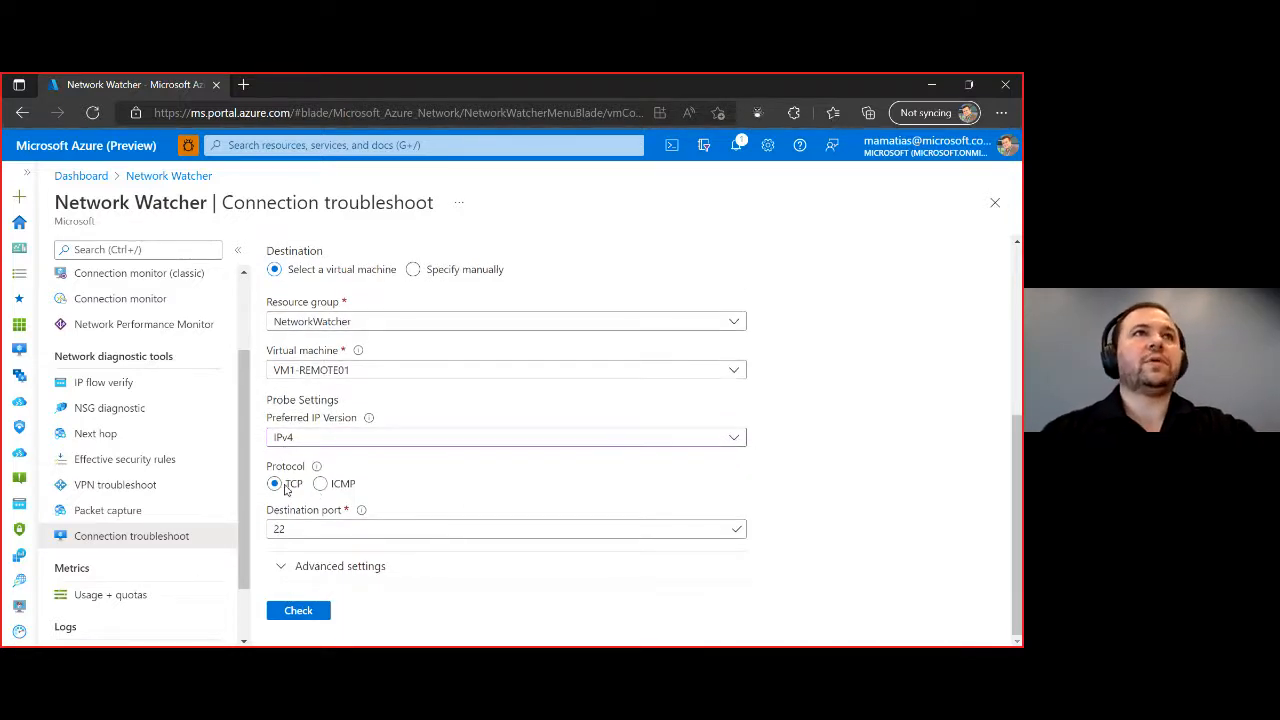
pyautogui.click(305, 615)
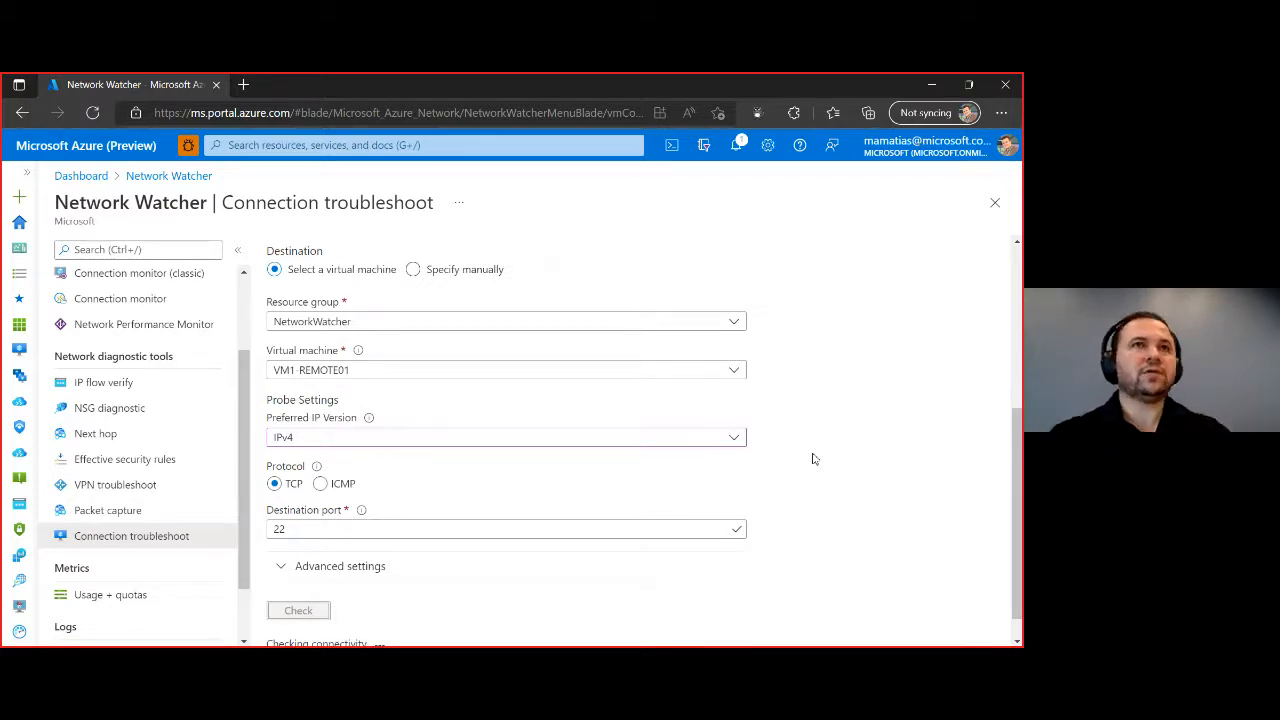
pyautogui.scroll(-1, 813, 459)
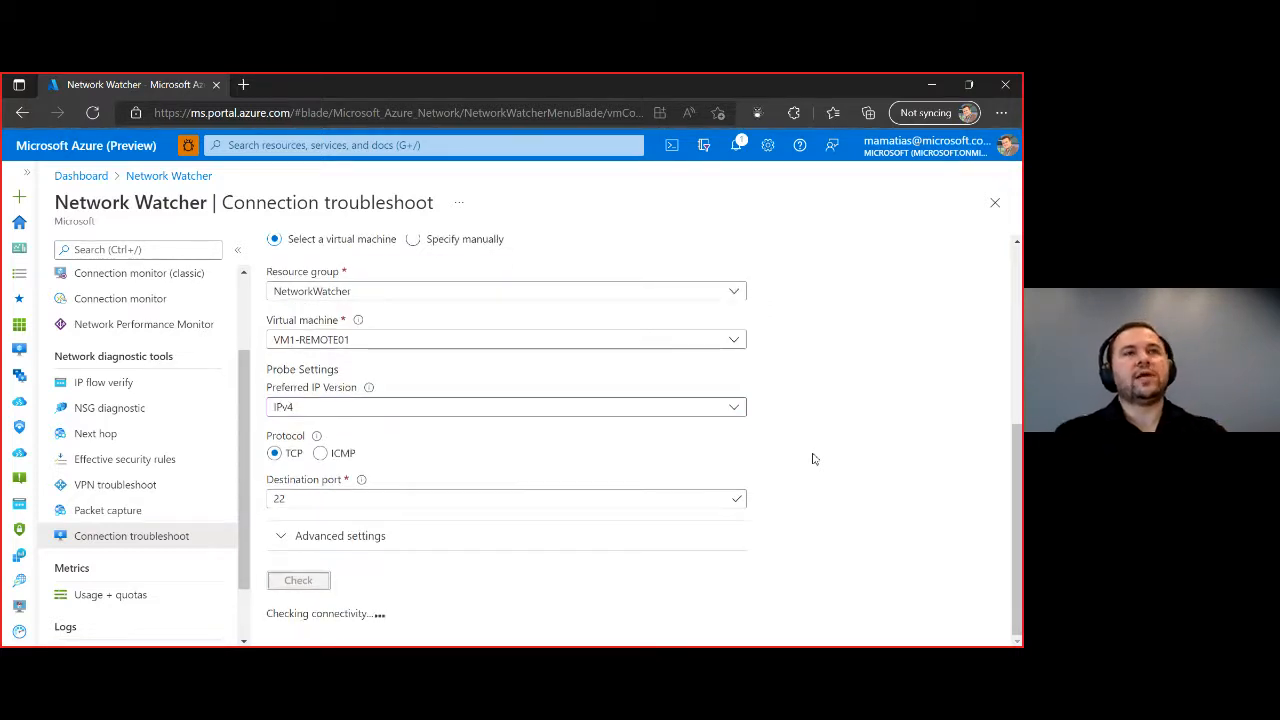
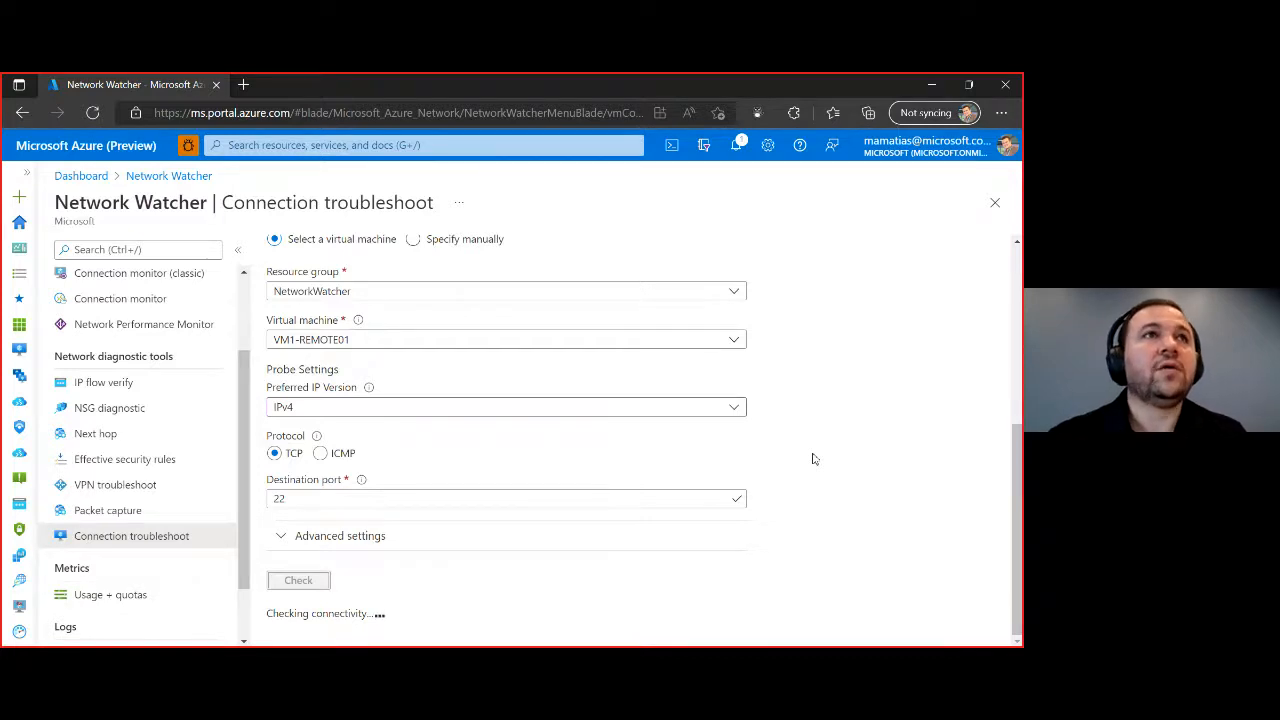
# Step: Expand the advanced settings to view the source port option, and collapse them again
pyautogui.scroll(1, 811, 457)
pyautogui.scroll(-1, 811, 457)
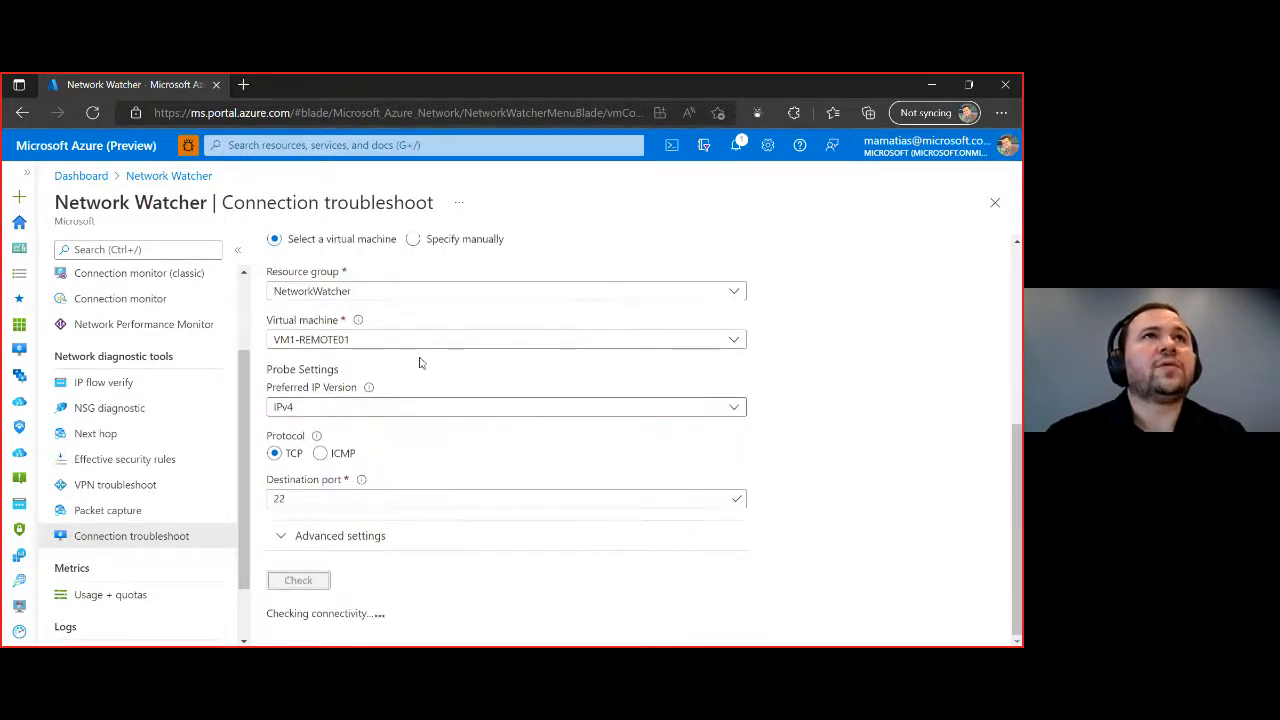
pyautogui.click(337, 535)
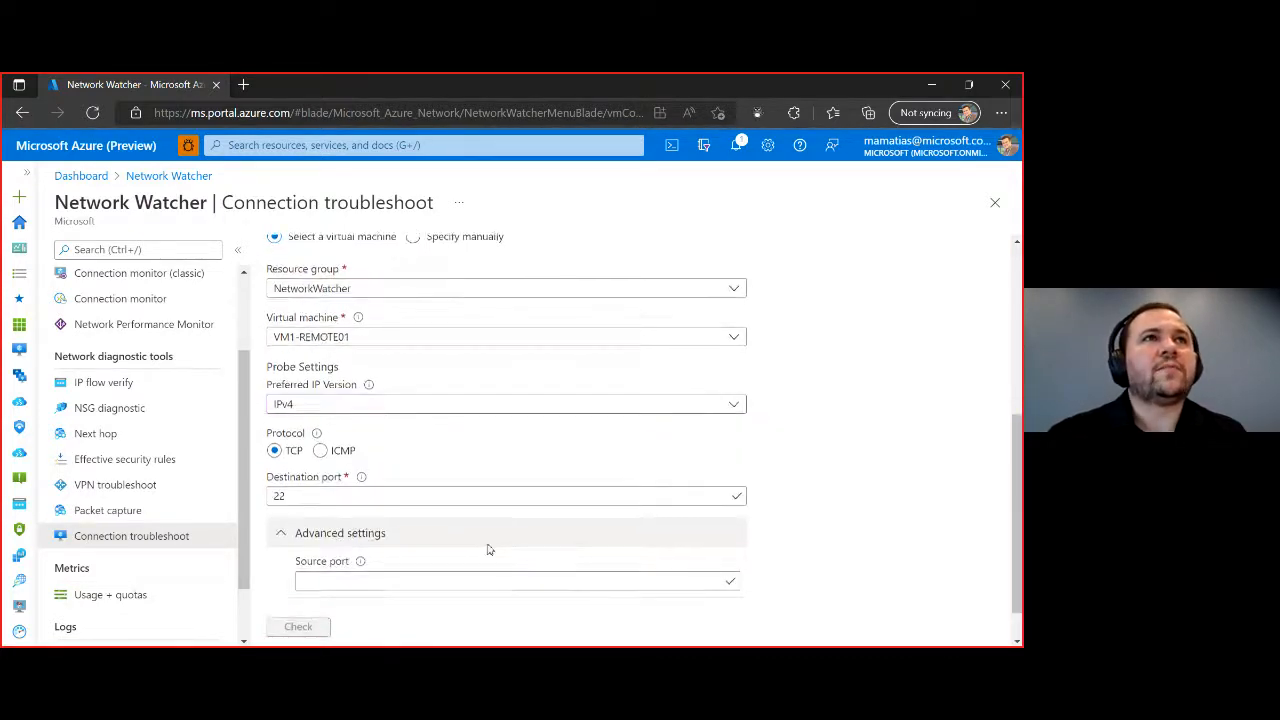
pyautogui.scroll(-1, 489, 549)
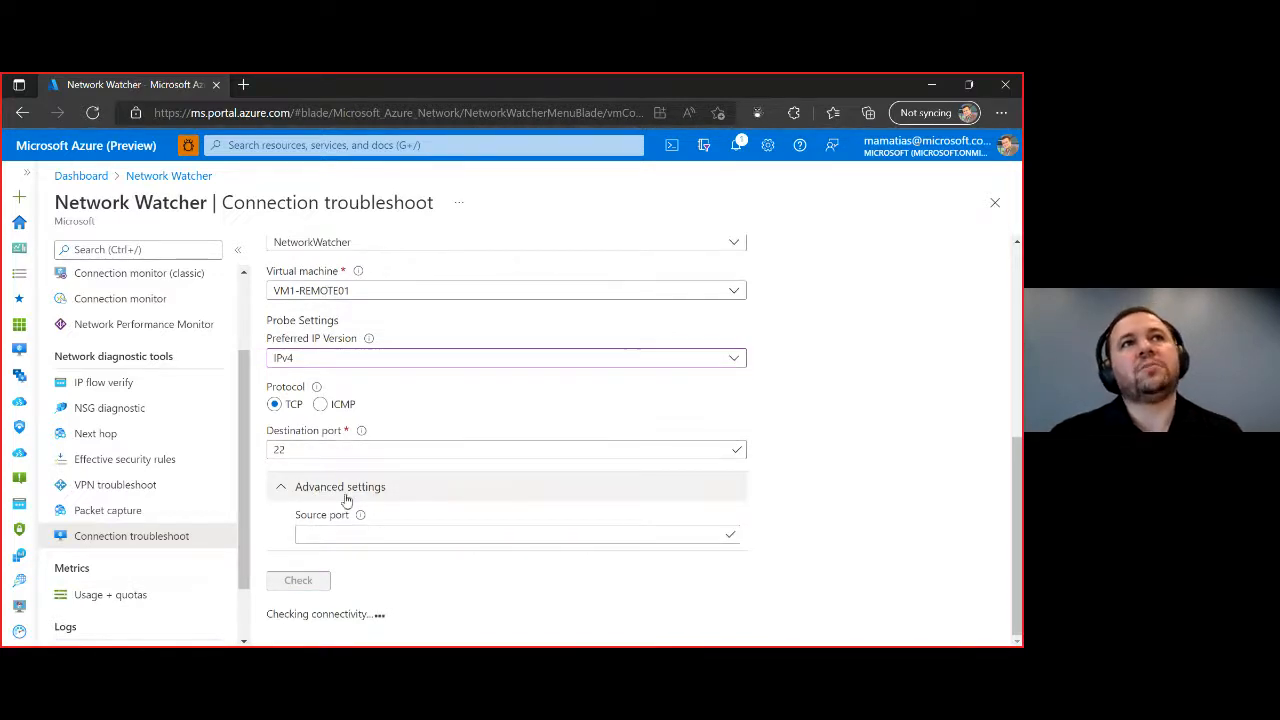
pyautogui.click(346, 497)
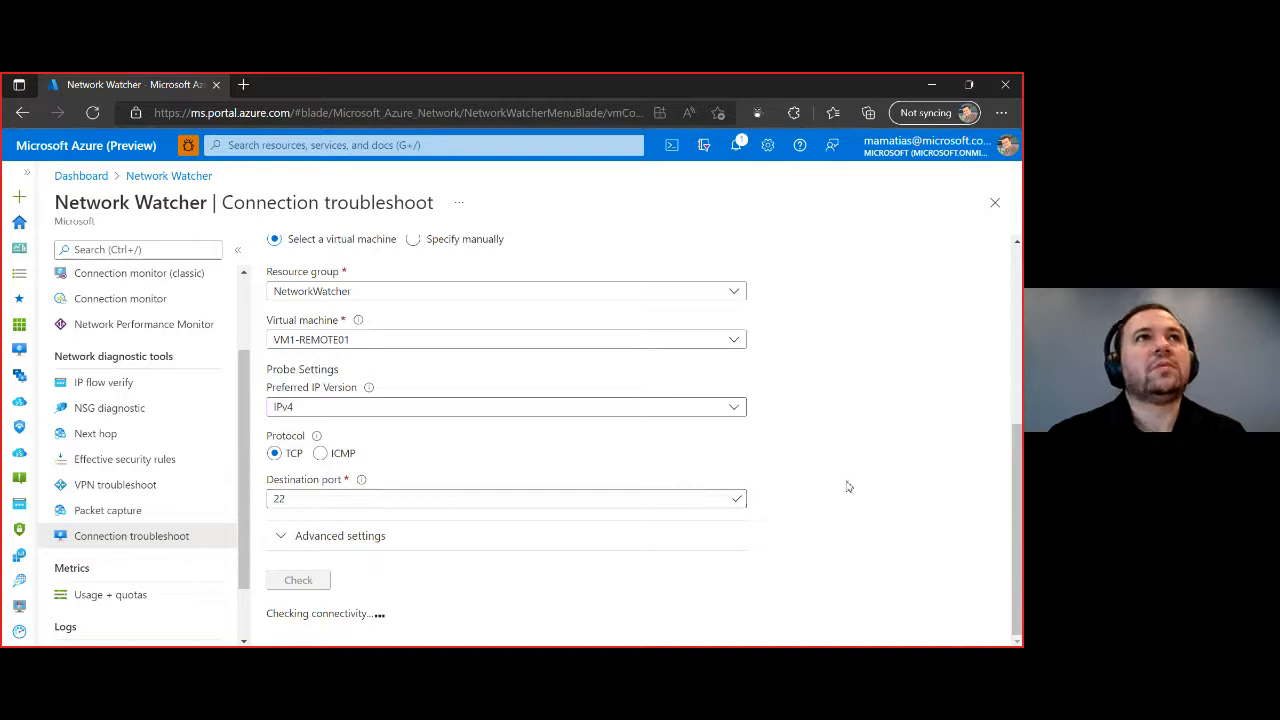
pyautogui.scroll(2, 845, 485)
pyautogui.scroll(-2, 845, 485)
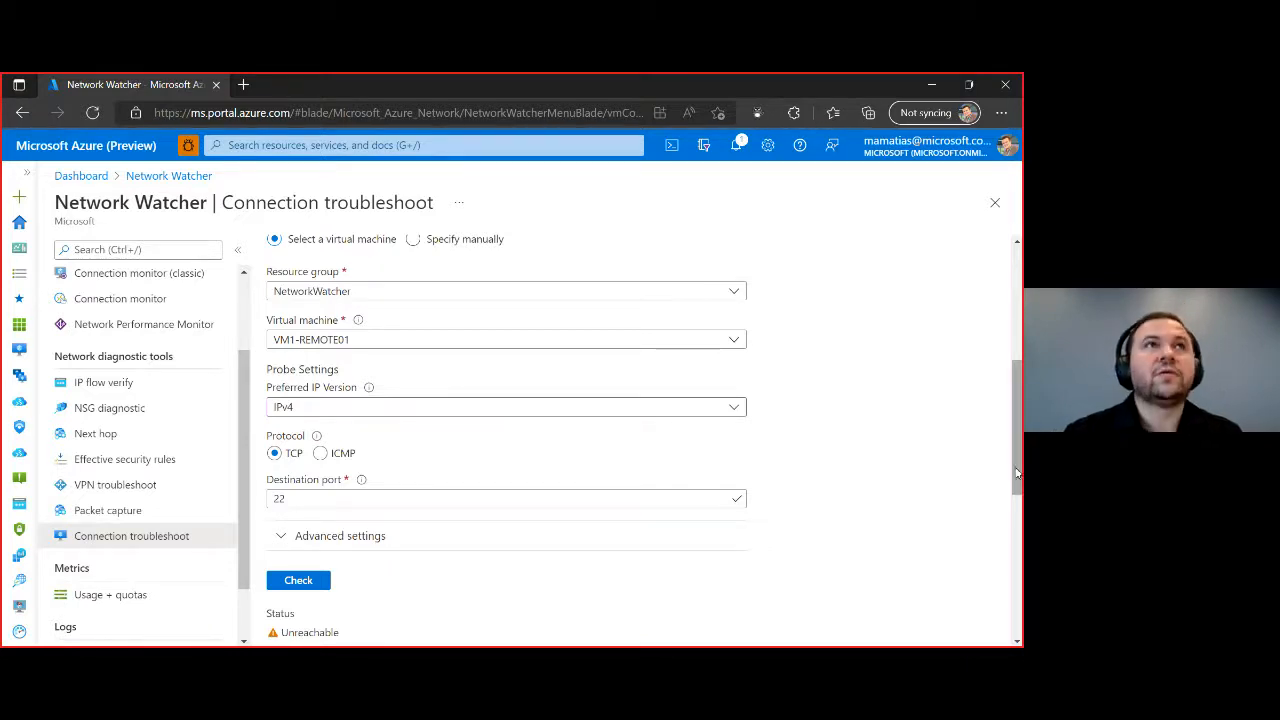
# Step: Review the check's status, hop list and probe counts together with the source, destination and port settings
pyautogui.scroll(1, 900, 408)
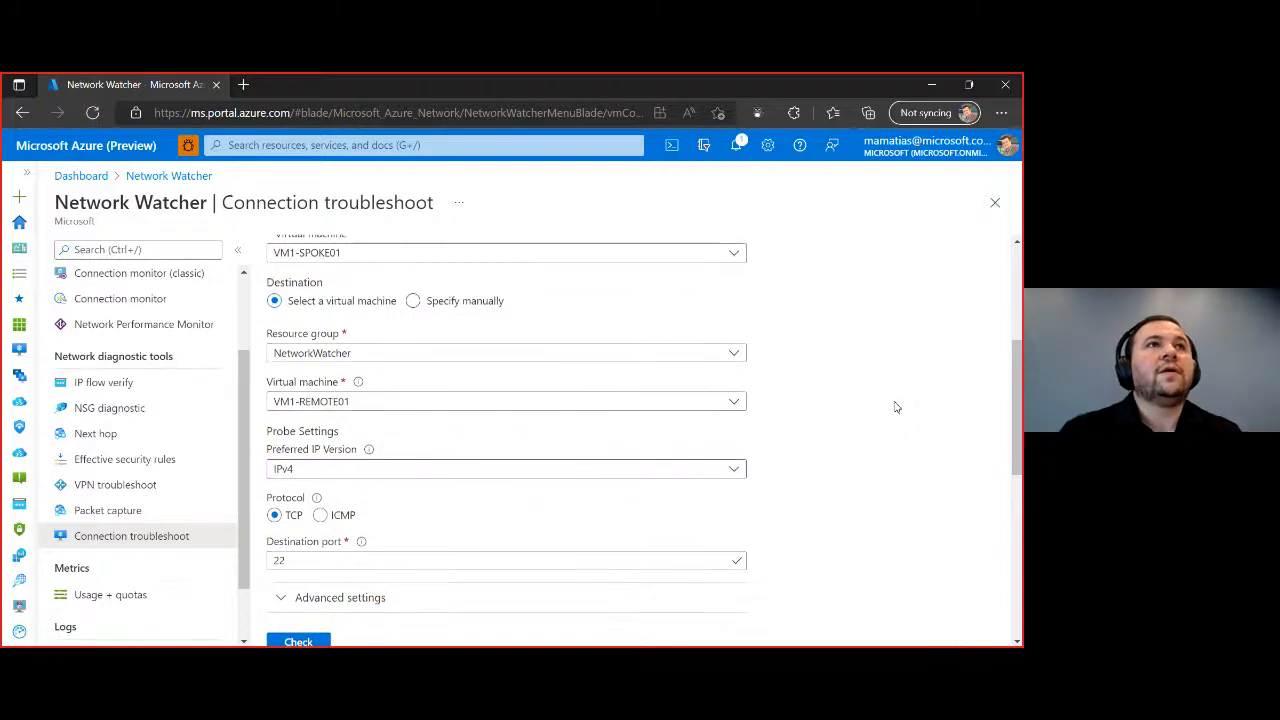
pyautogui.scroll(-4, 910, 410)
pyautogui.scroll(-3, 913, 412)
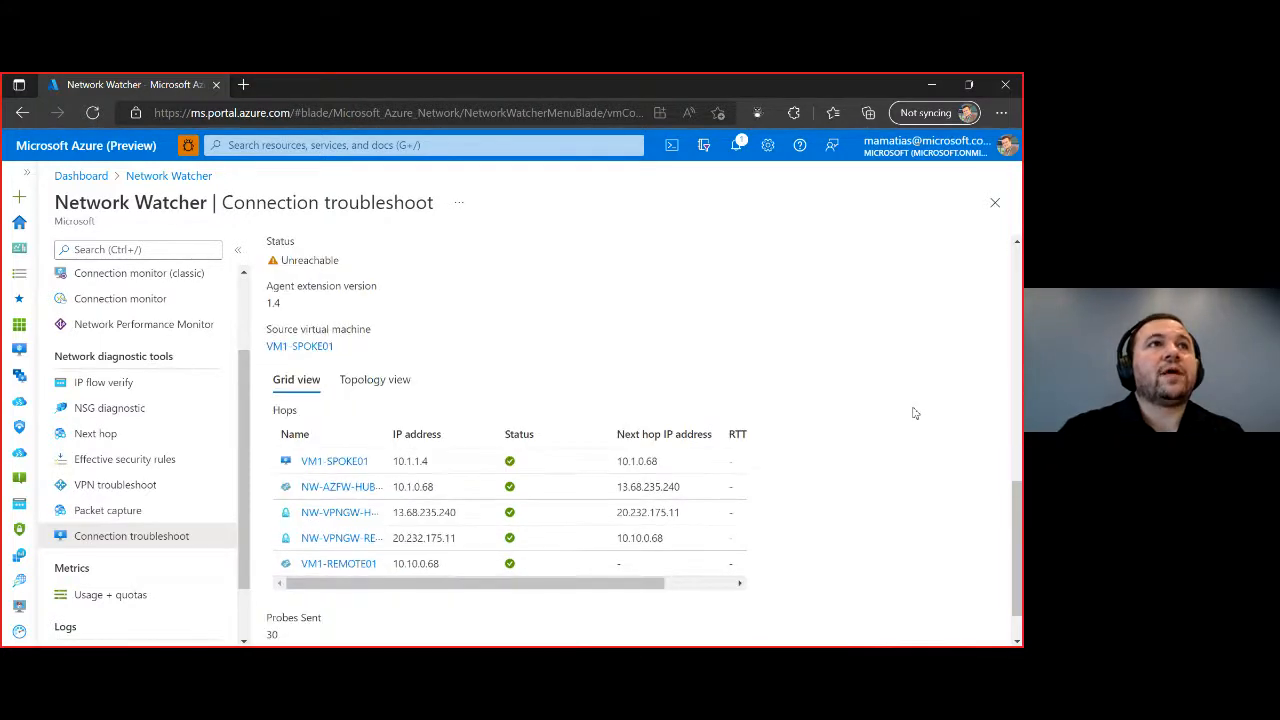
pyautogui.scroll(4, 913, 412)
pyautogui.scroll(-1, 913, 412)
pyautogui.scroll(-2, 913, 412)
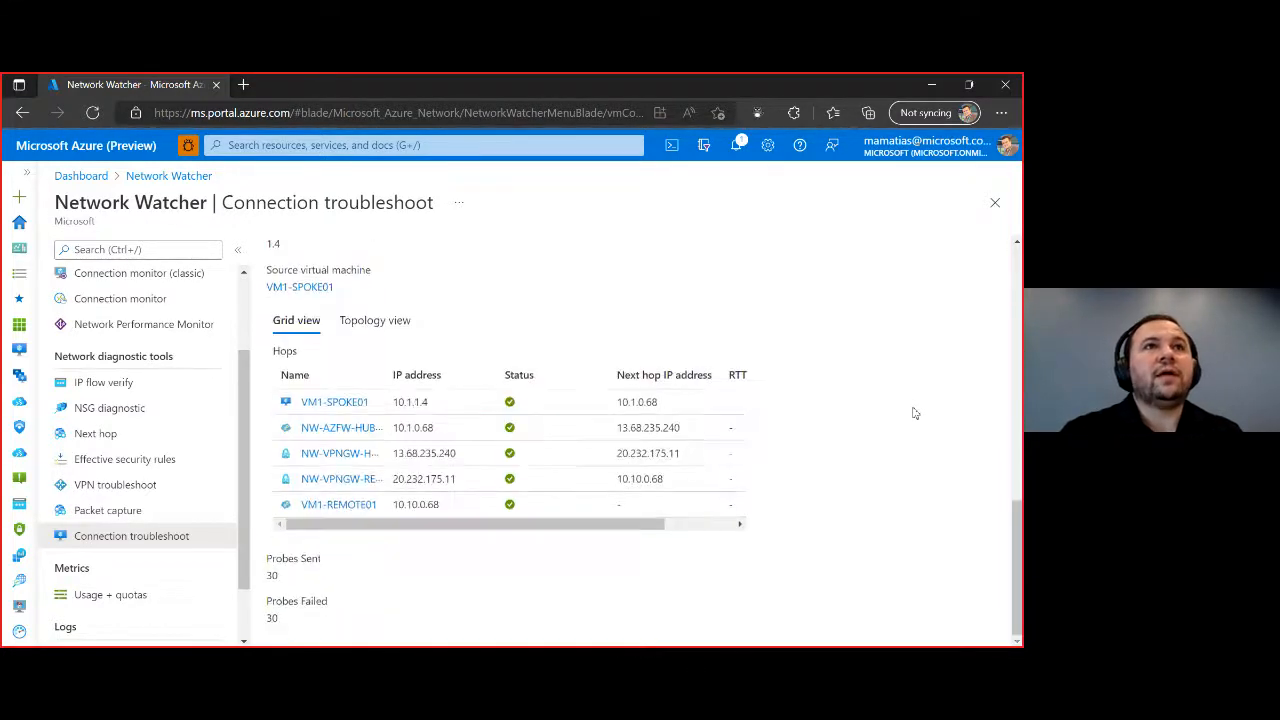
pyautogui.scroll(3, 903, 440)
pyautogui.scroll(3, 903, 440)
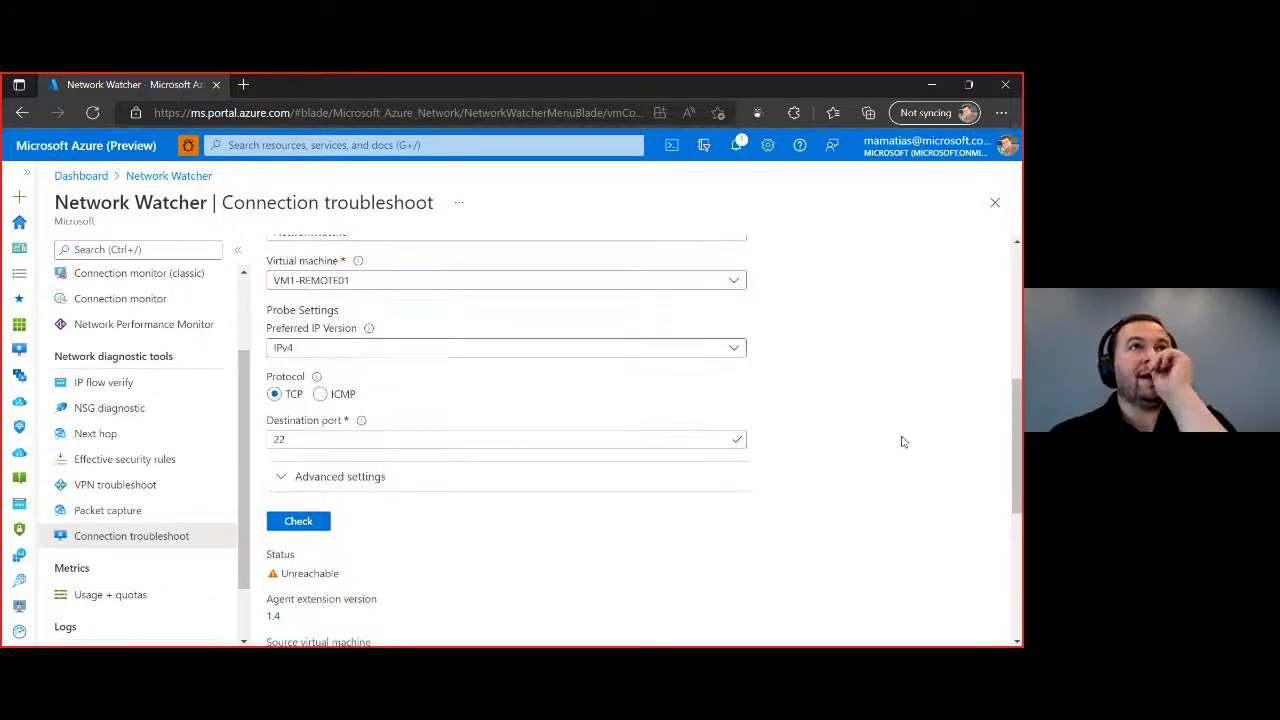
pyautogui.scroll(2, 402, 336)
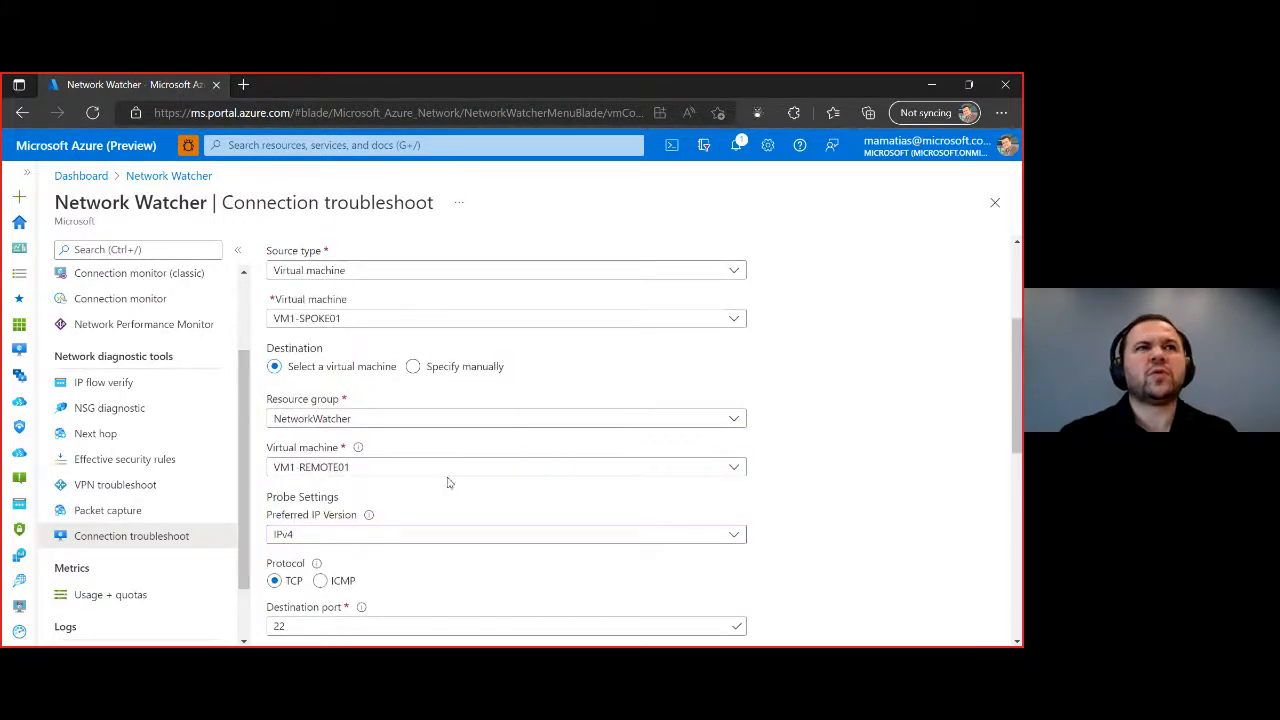
pyautogui.scroll(-3, 446, 480)
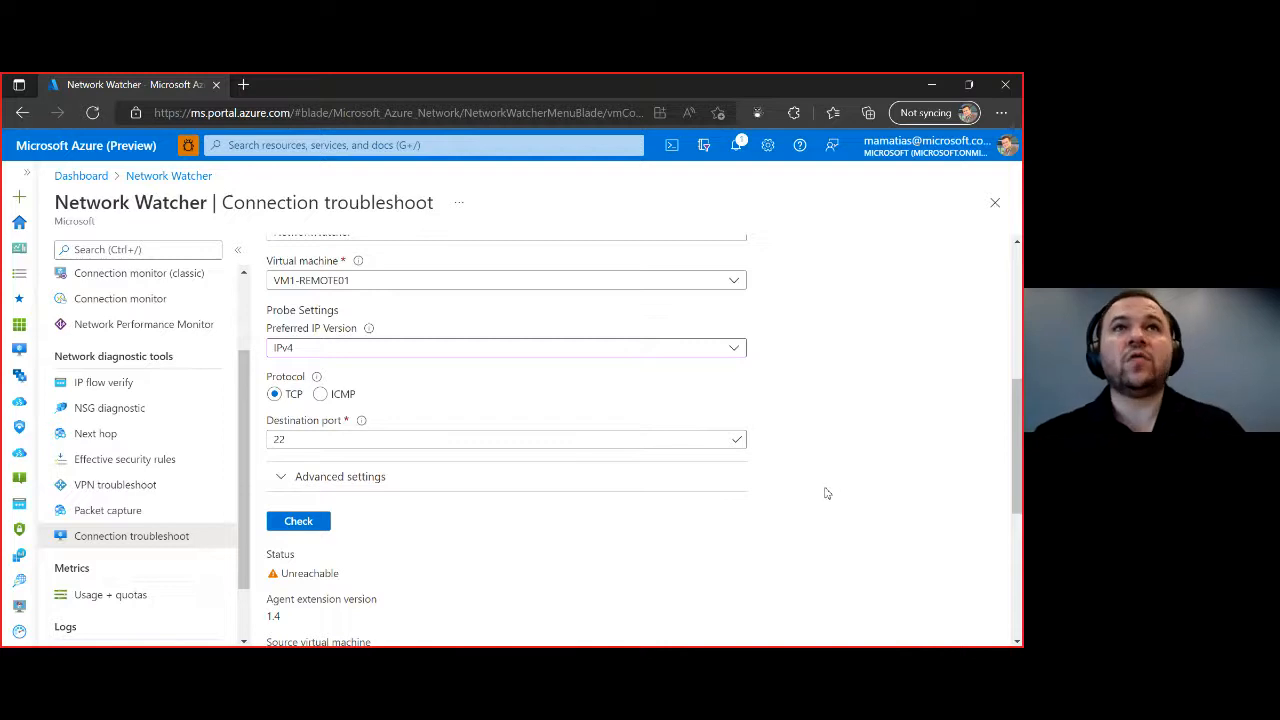
pyautogui.scroll(2, 826, 492)
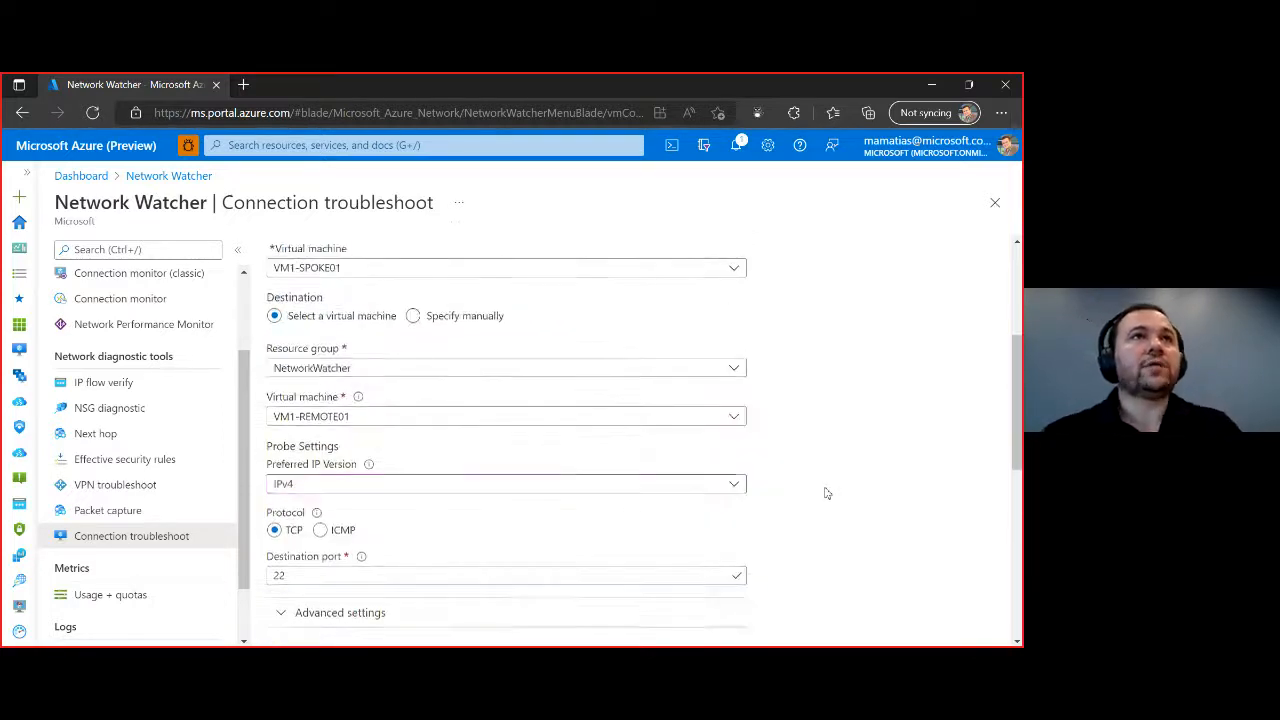
# Step: Highlight the IP address of the NW-AZFW-HUB hop and the Probes Sent value in the check results
pyautogui.scroll(-5, 826, 492)
pyautogui.scroll(-1, 826, 492)
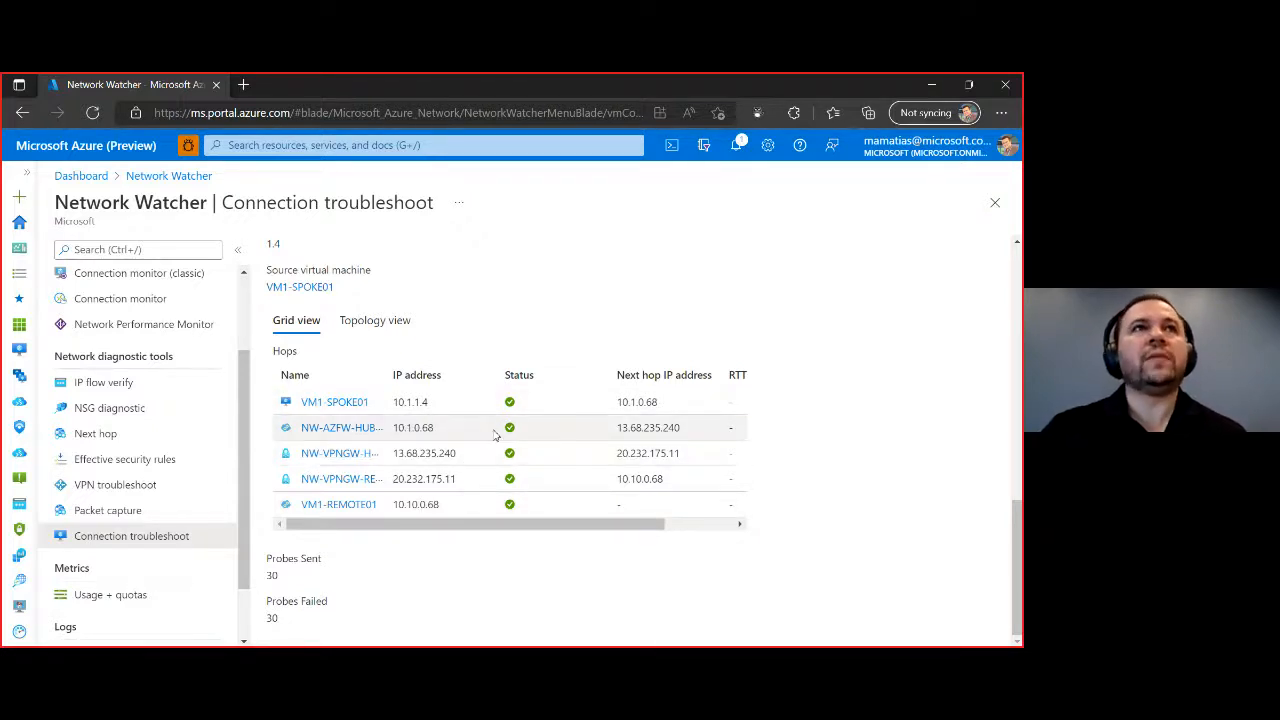
pyautogui.moveTo(436, 428); pyautogui.dragTo(397, 430)
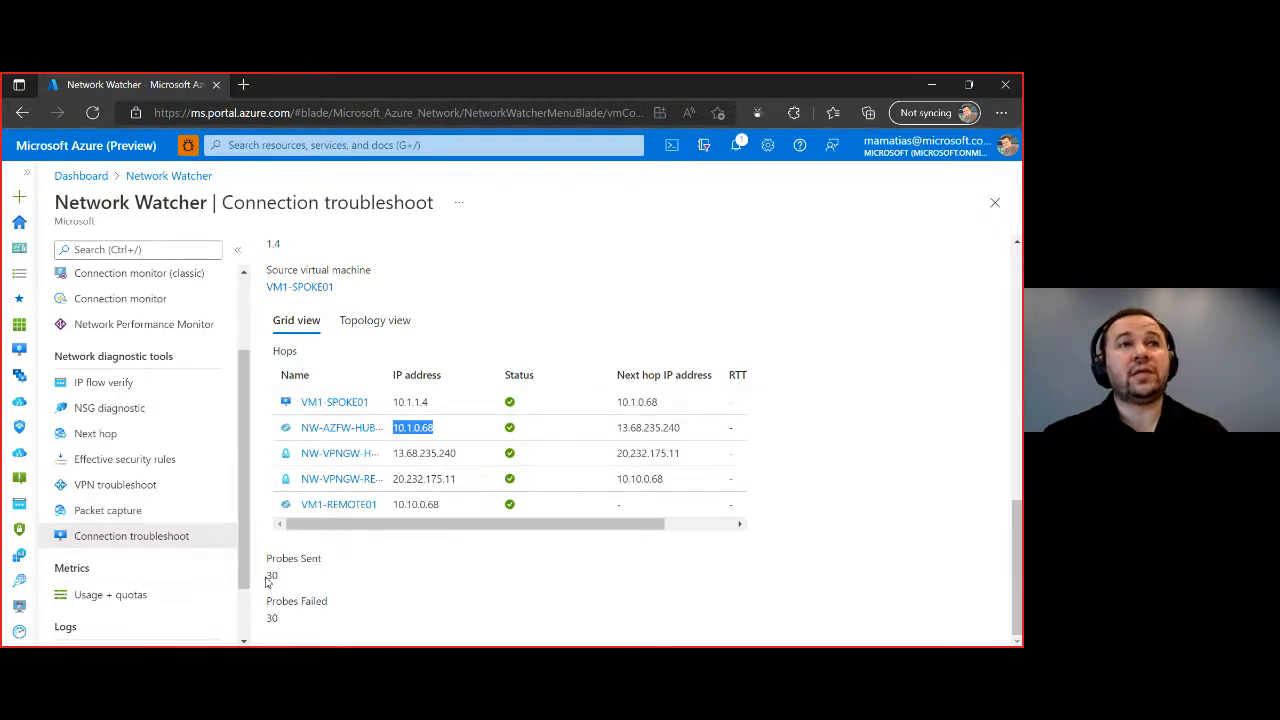
pyautogui.moveTo(267, 578); pyautogui.dragTo(283, 580)
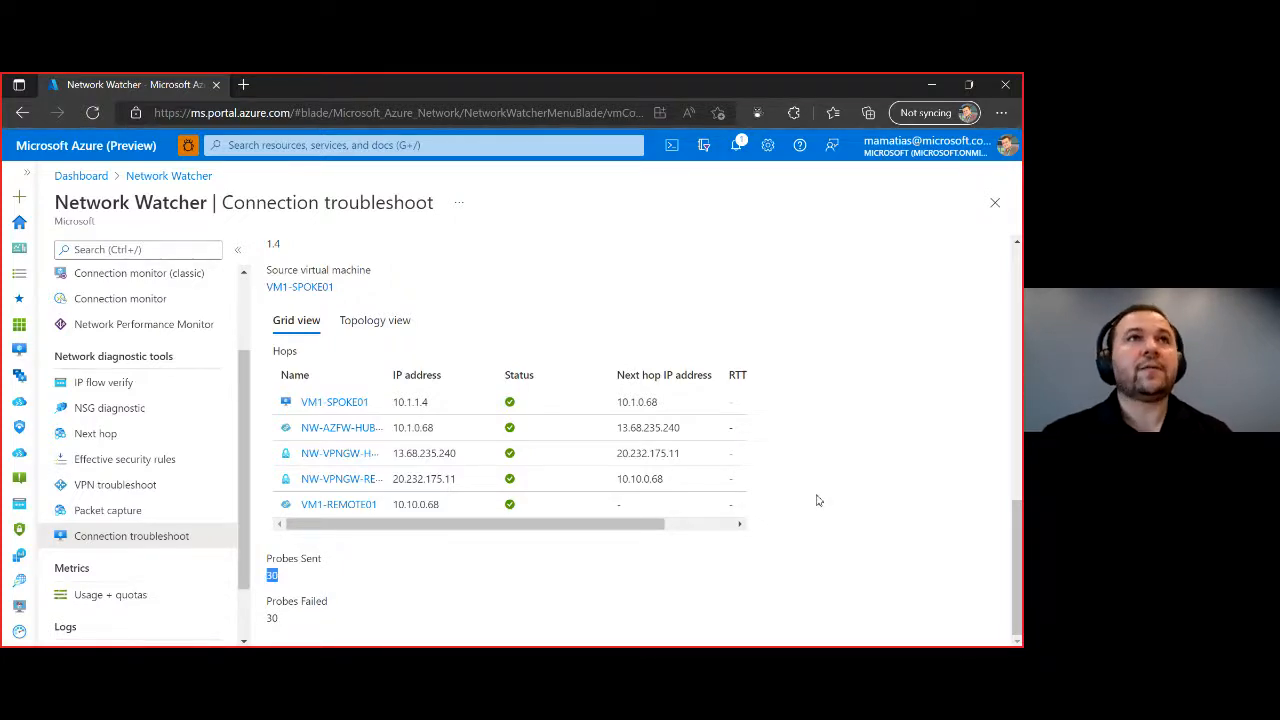
# Step: Change the probe protocol to ICMP and rerun the connectivity check from VM1-SPOKE01 to VM1-REMOTE01
pyautogui.scroll(5, 817, 500)
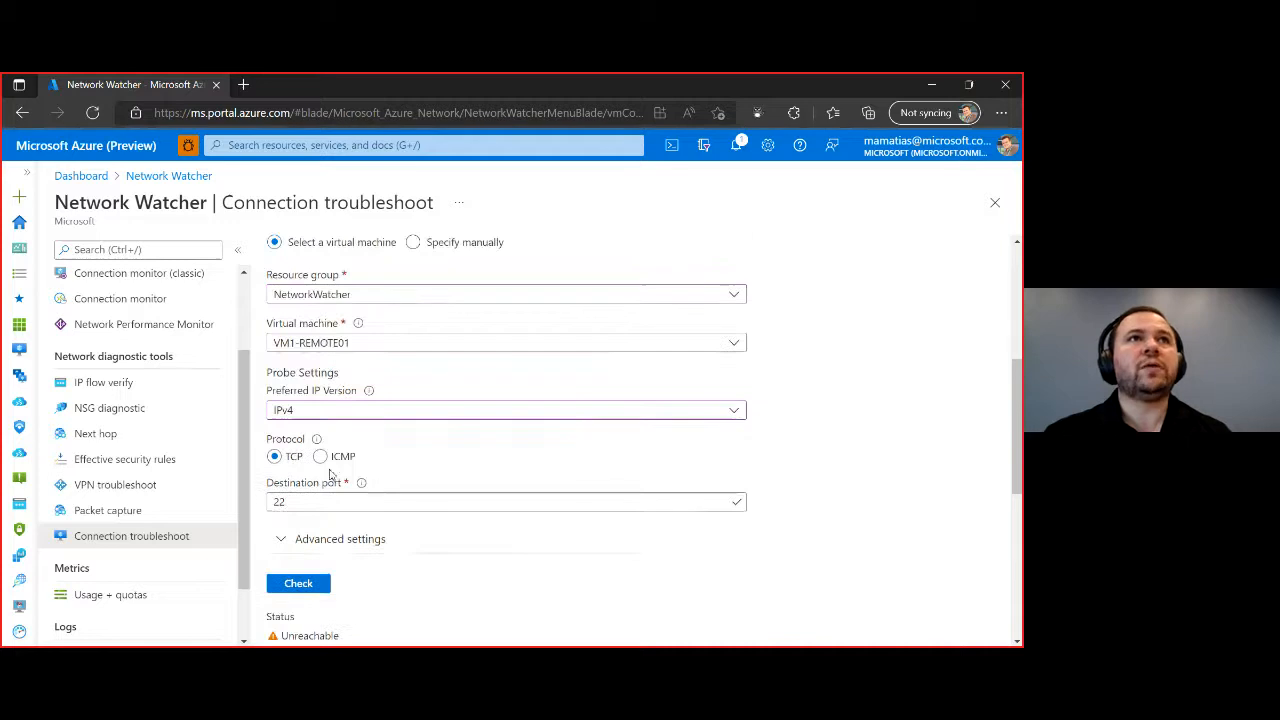
pyautogui.click(320, 456)
pyautogui.scroll(-1, 916, 418)
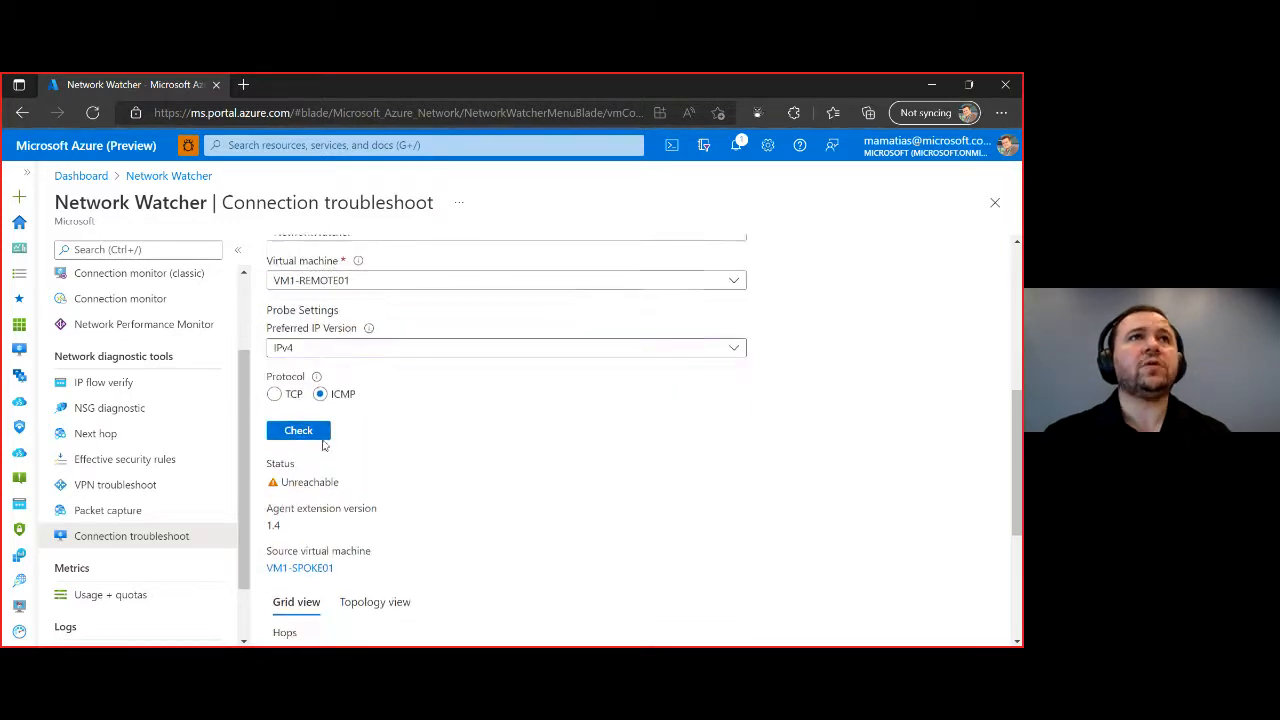
pyautogui.click(306, 436)
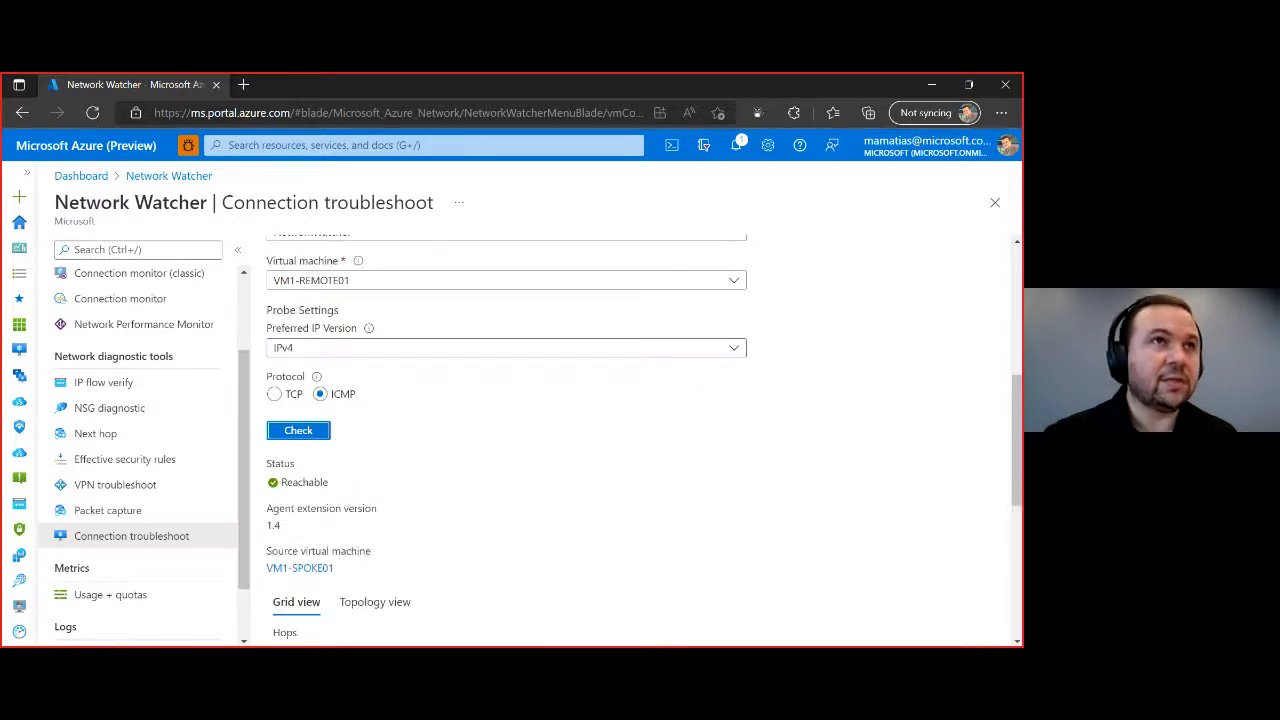
# Step: Switch to the documentation window and read the connection troubleshoot article's response properties and fault types
pyautogui.click(932, 85)
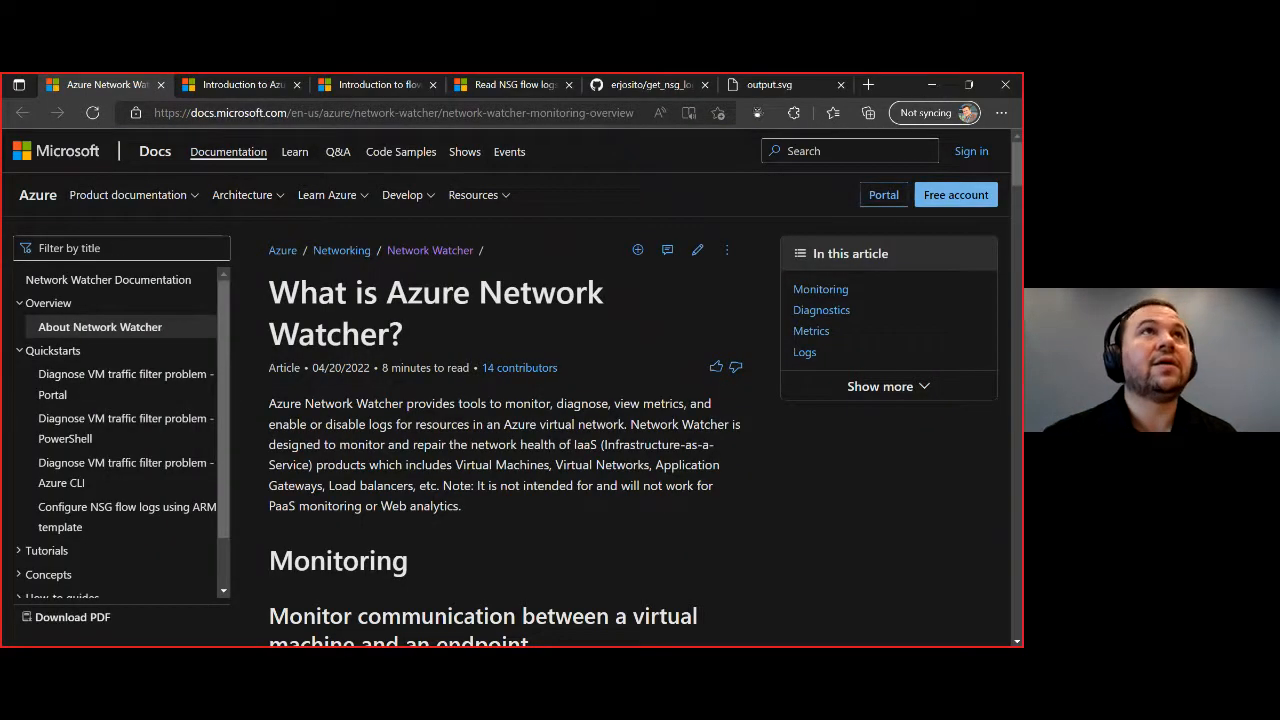
pyautogui.click(270, 88)
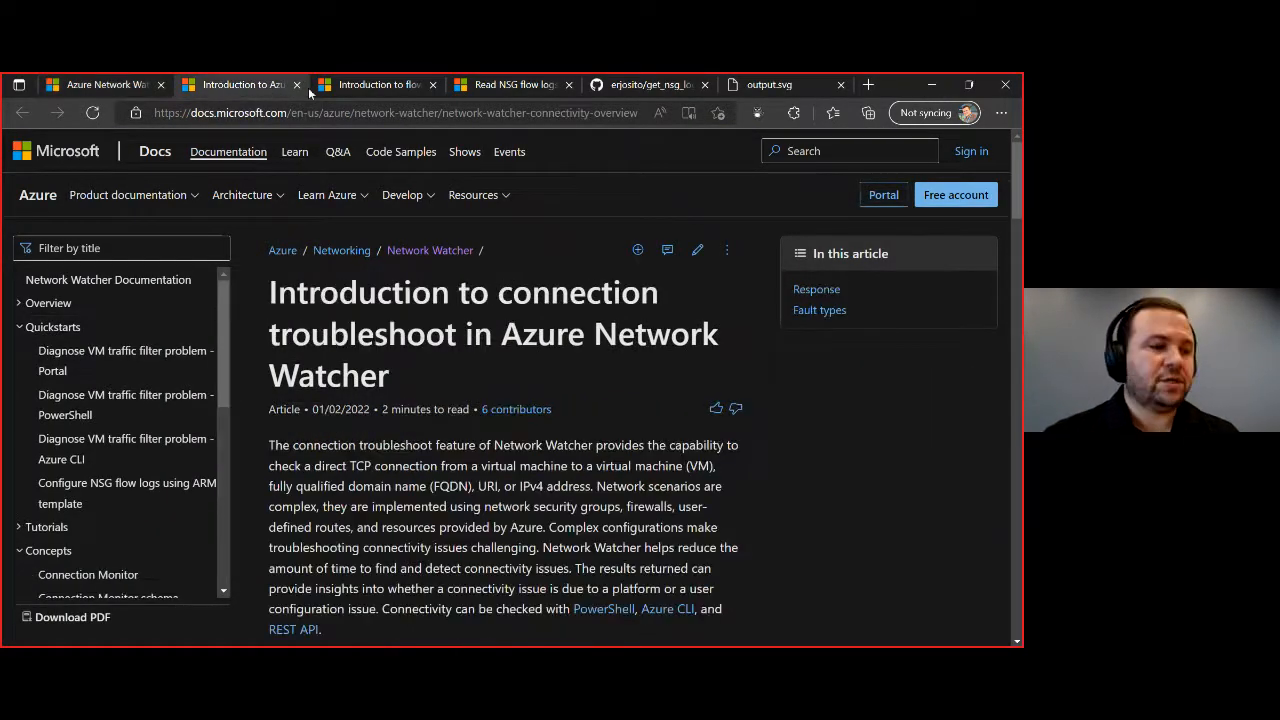
pyautogui.scroll(-12, 585, 385)
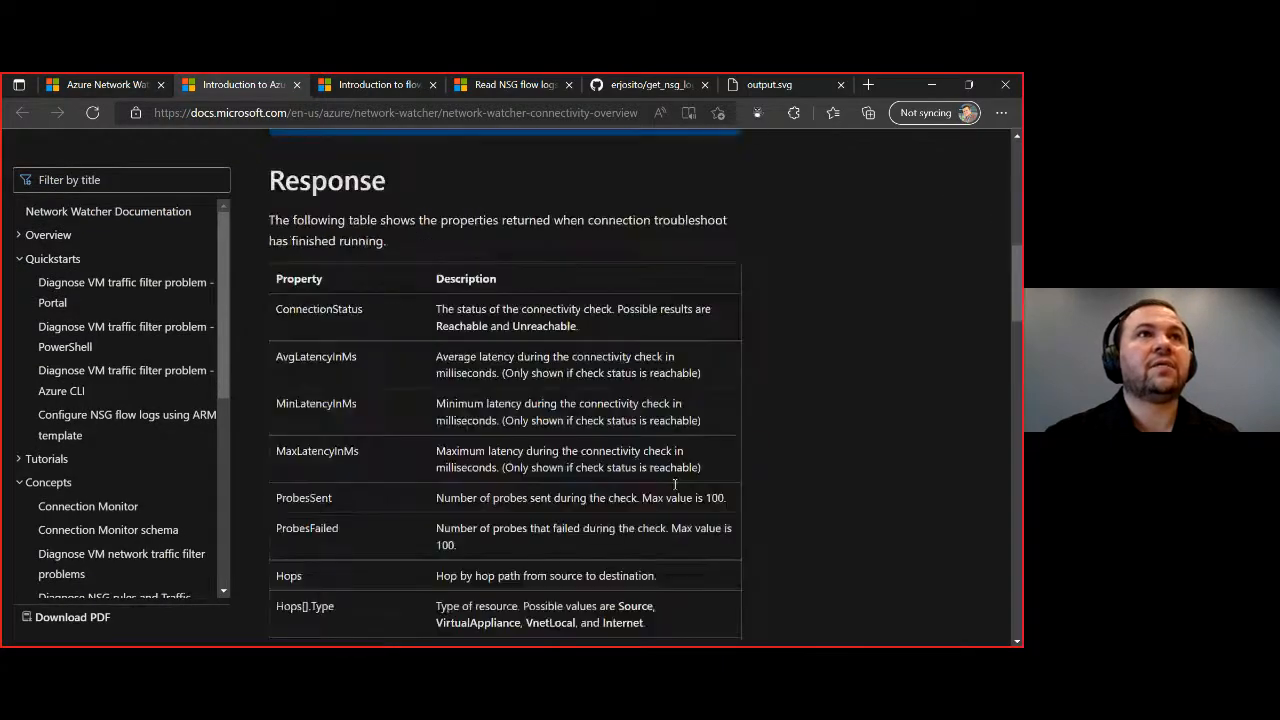
pyautogui.scroll(-15, 675, 485)
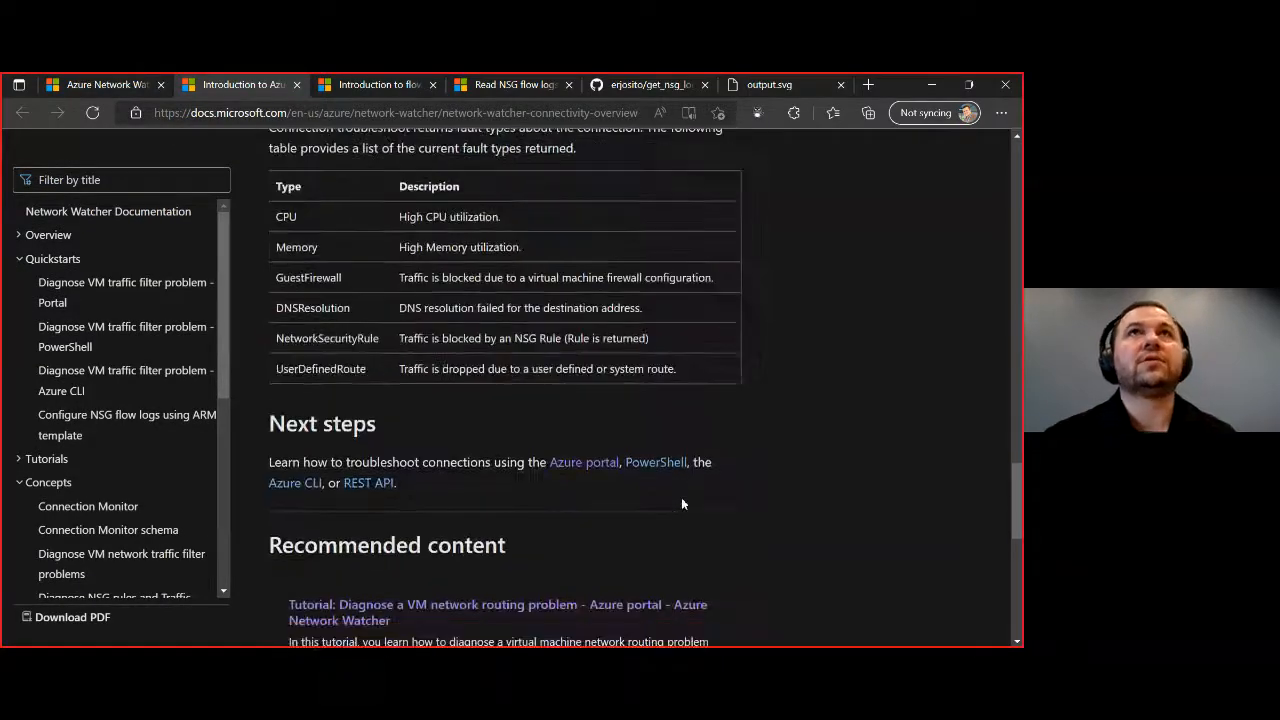
# Step: Return to the Azure portal and review the ICMP check's source, destination and protocol settings, status and hop list
pyautogui.hotkey('alt', 'Tab')
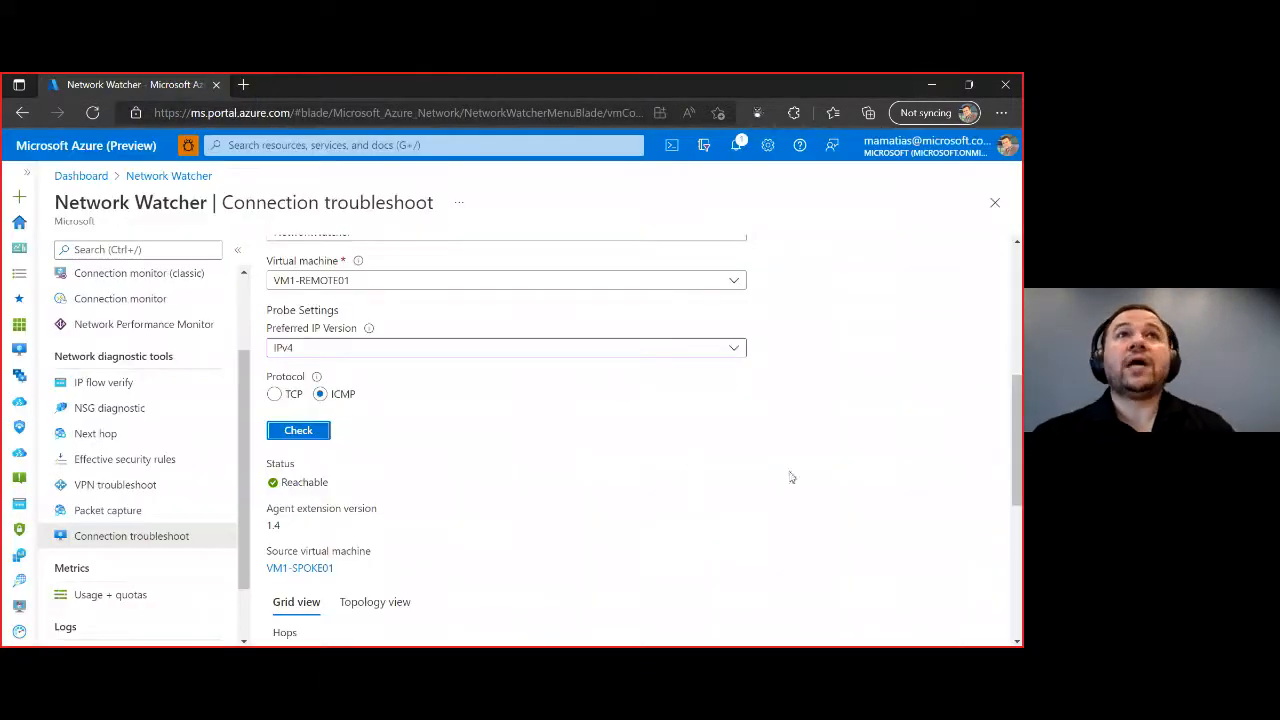
pyautogui.scroll(2, 796, 474)
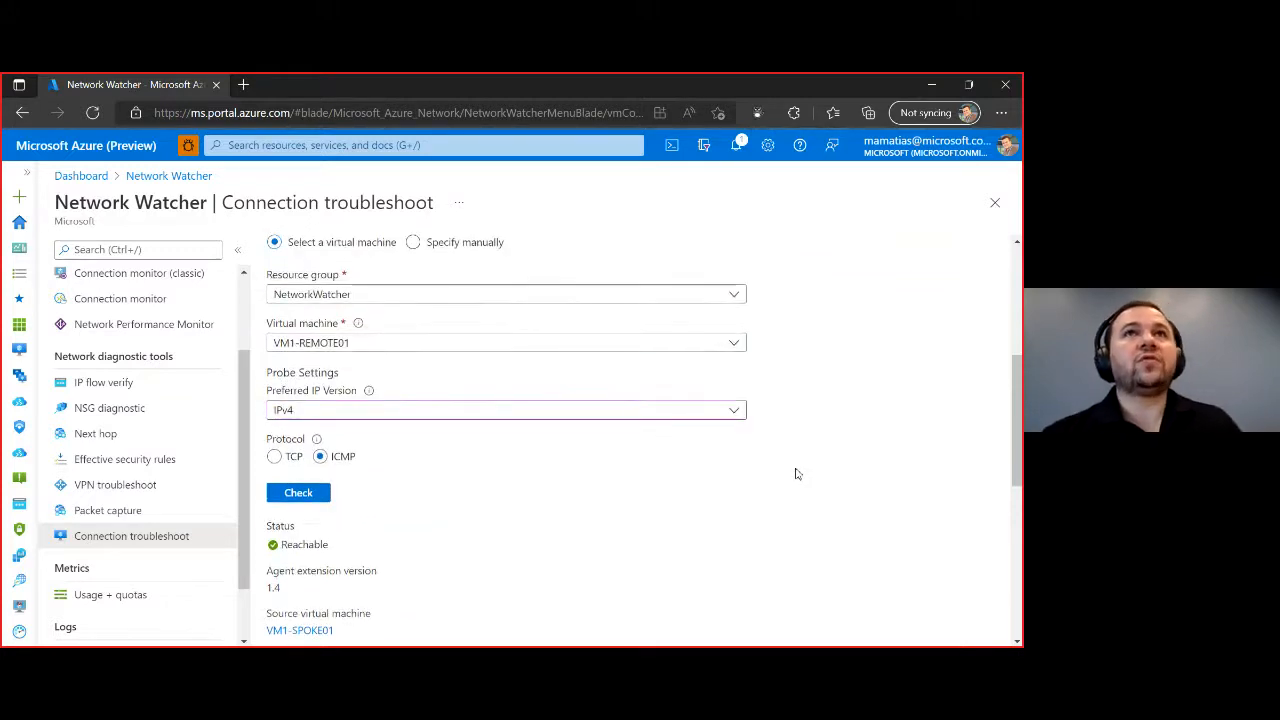
pyautogui.scroll(1, 812, 472)
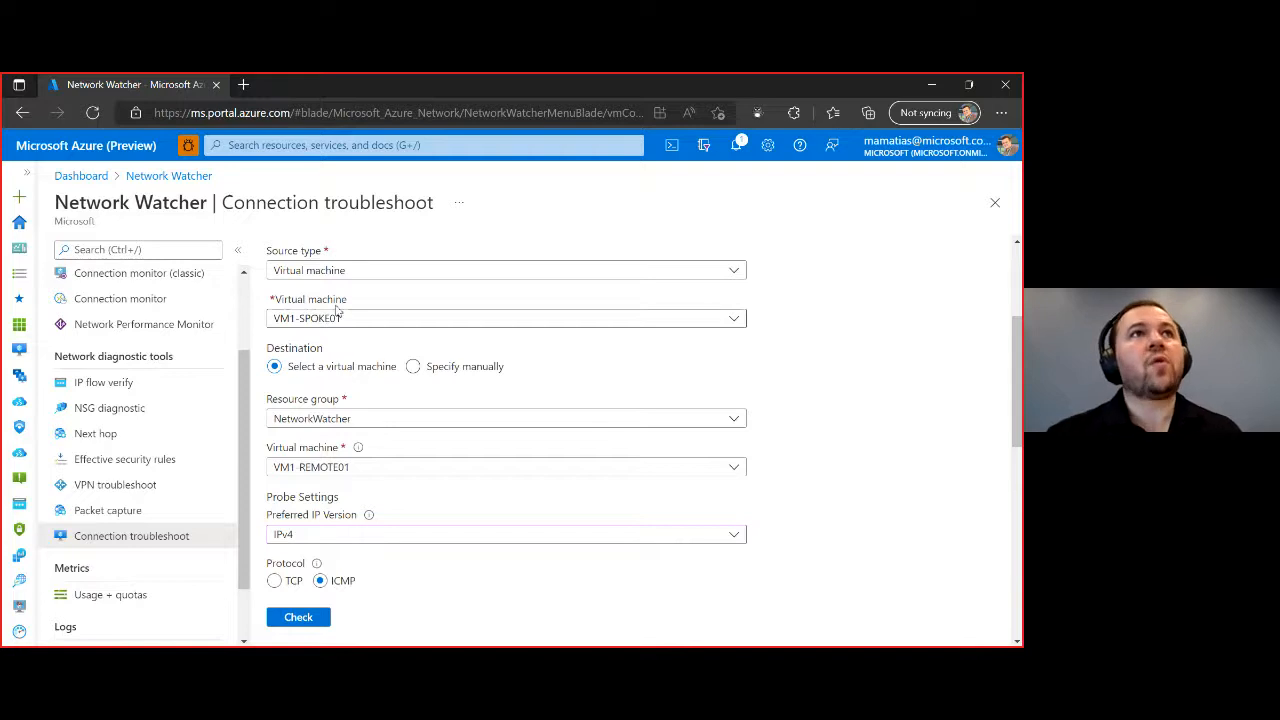
pyautogui.scroll(-2, 338, 483)
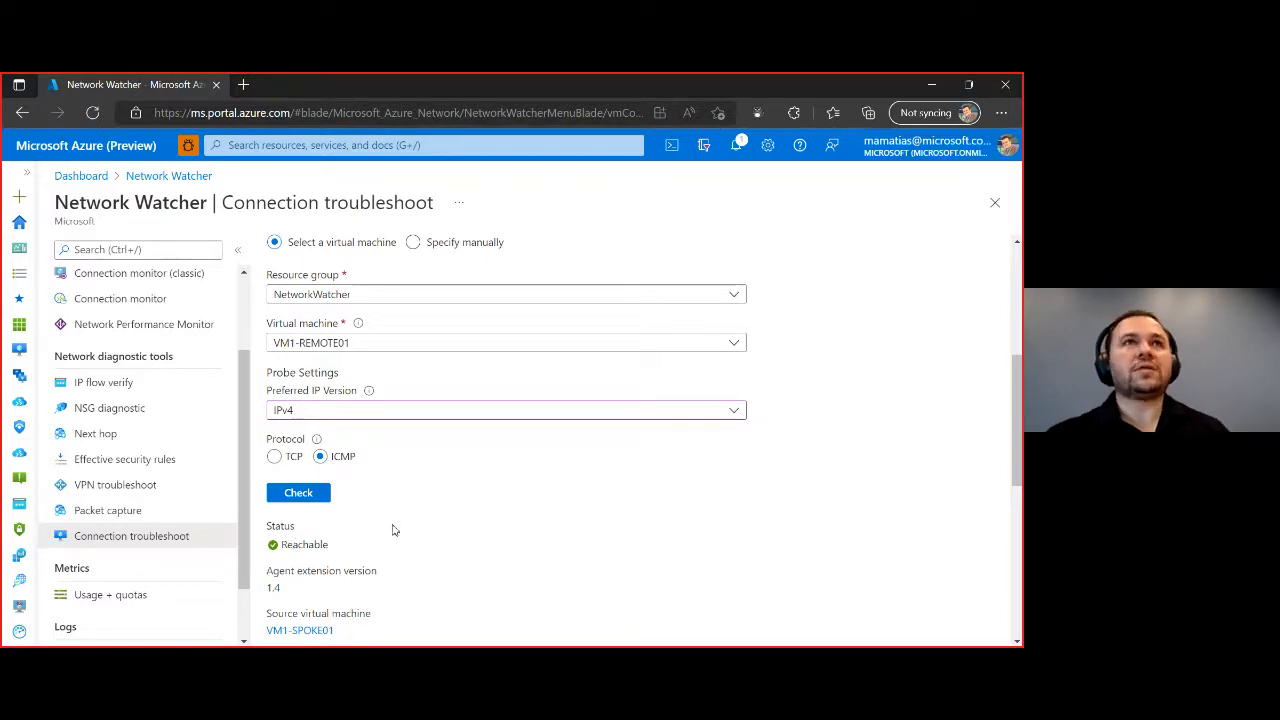
pyautogui.scroll(-3, 529, 517)
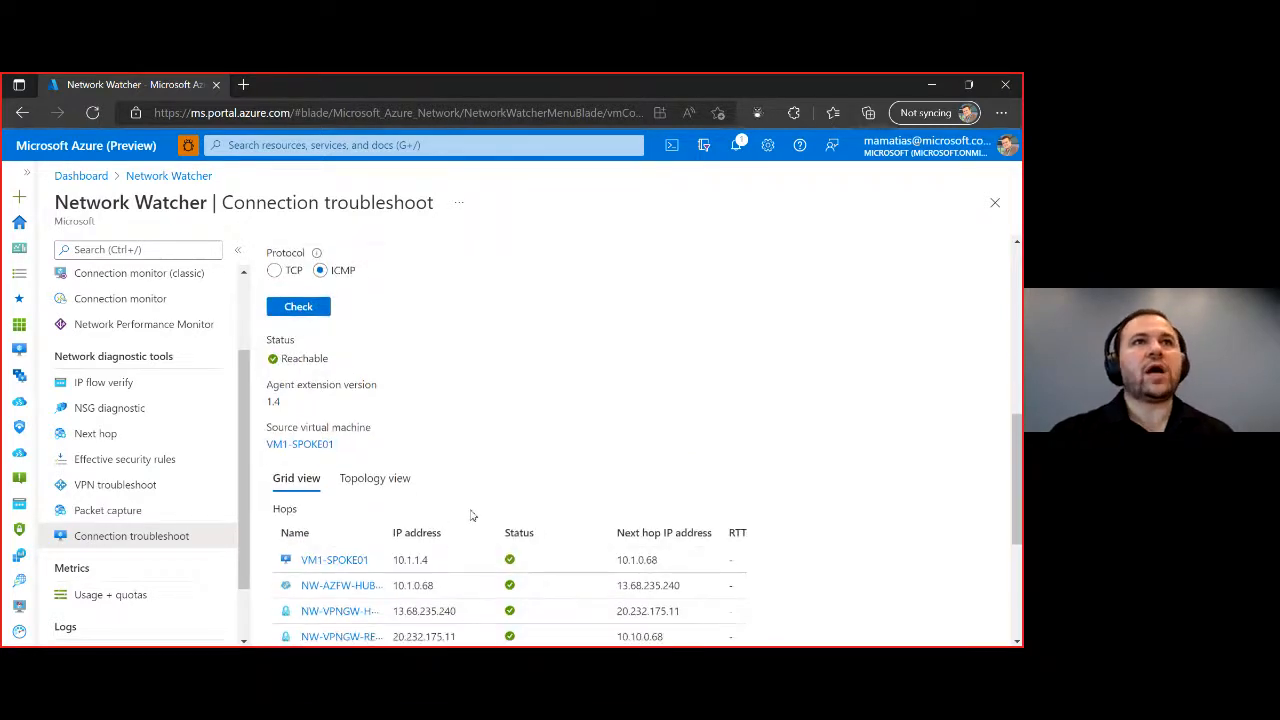
pyautogui.scroll(1, 530, 494)
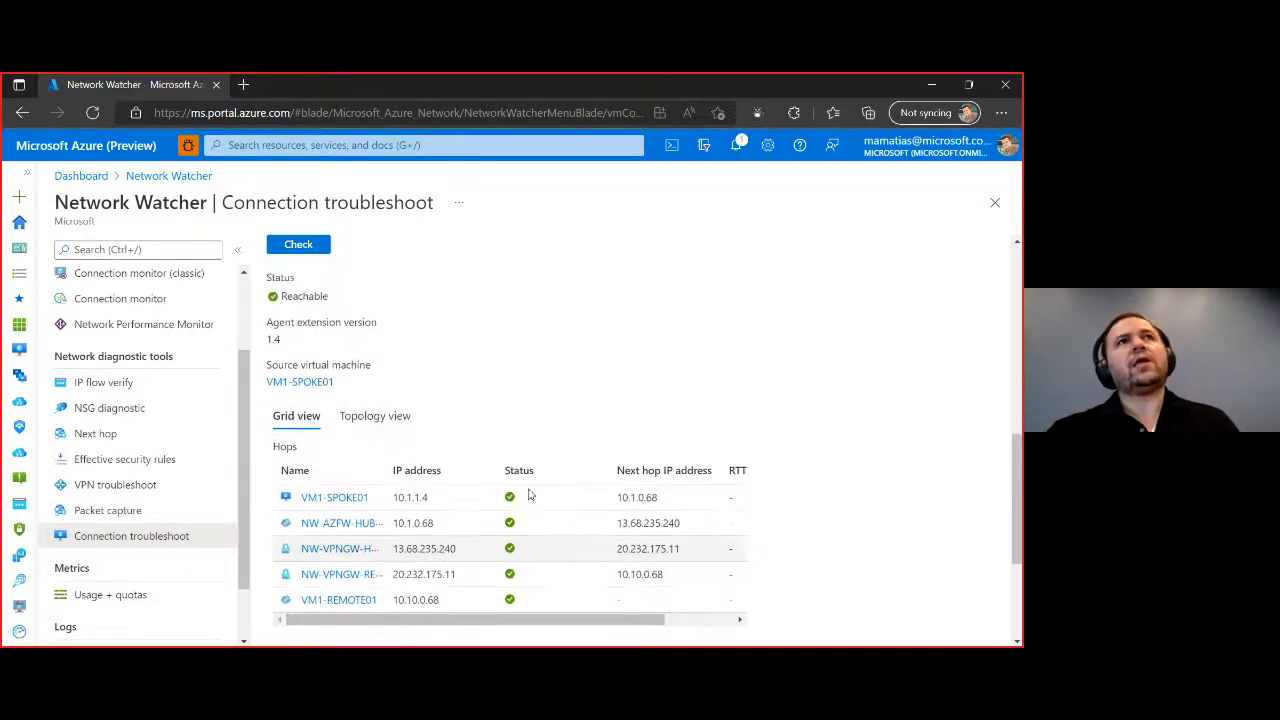
pyautogui.scroll(1, 530, 494)
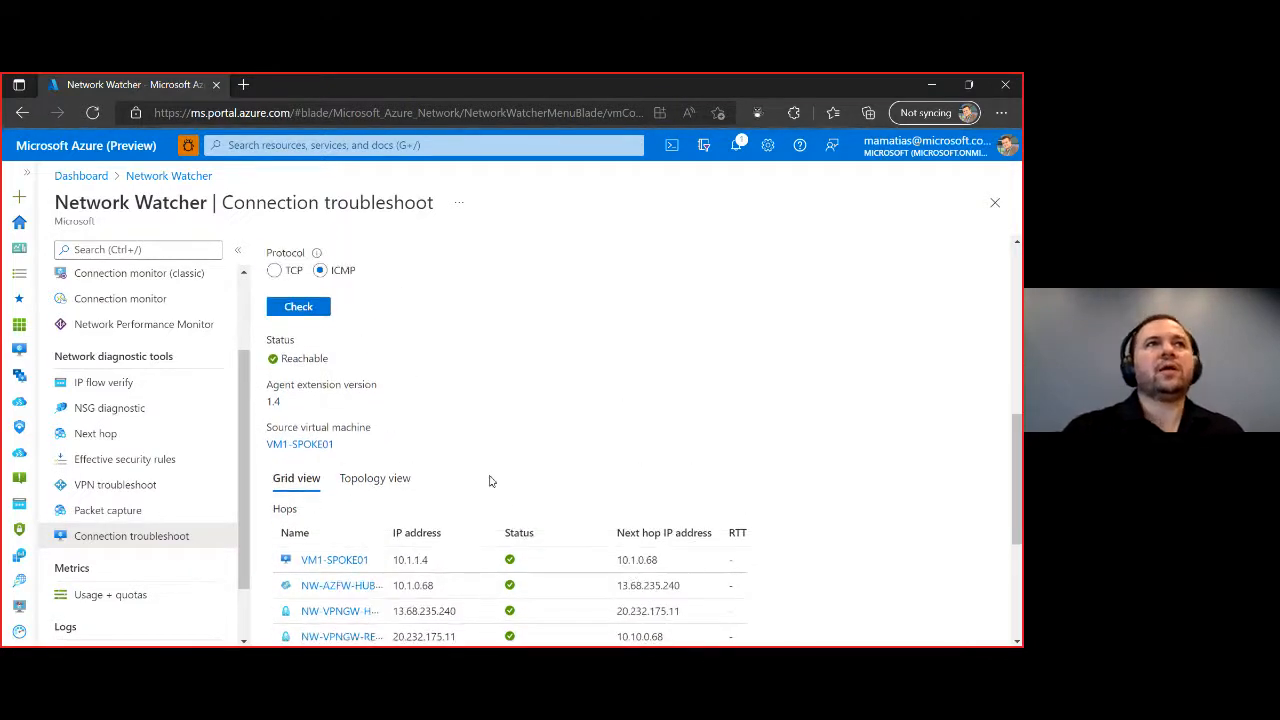
pyautogui.scroll(-1, 532, 485)
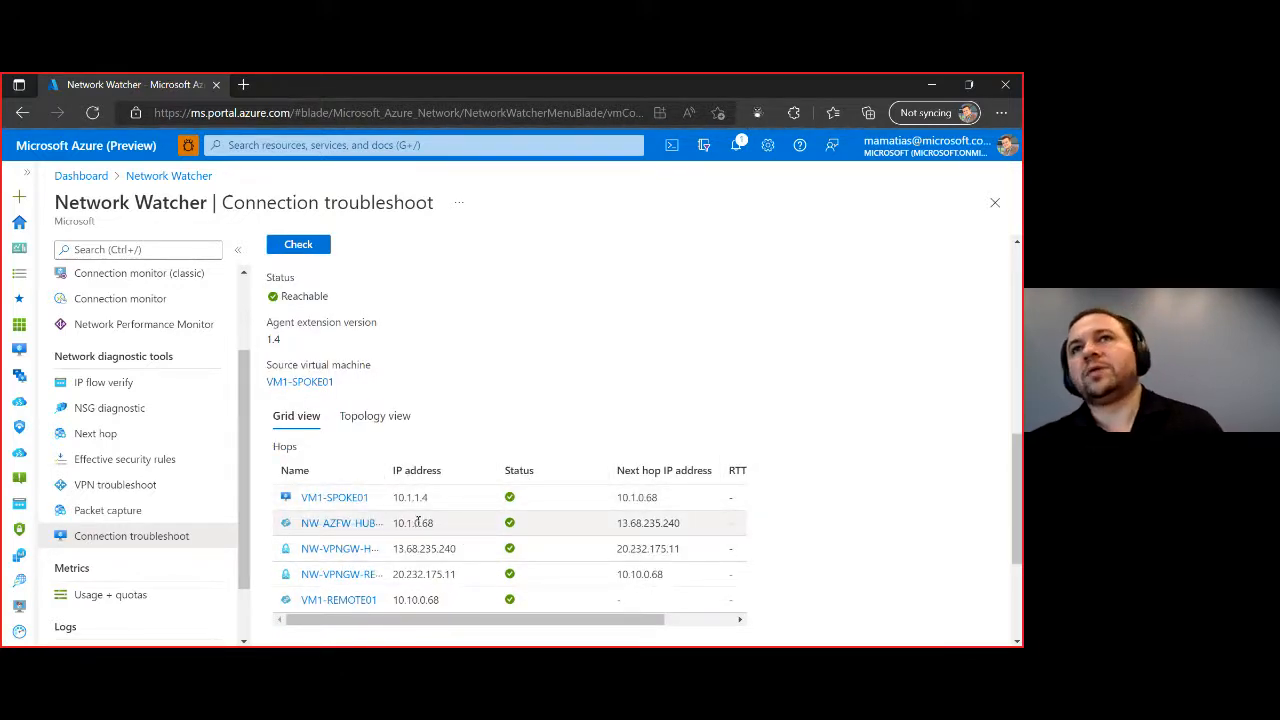
# Step: Highlight the IP address of the NW-AZFW-HUB hop and compare the hop list with the check's destination and protocol settings
pyautogui.moveTo(431, 524); pyautogui.dragTo(392, 525)
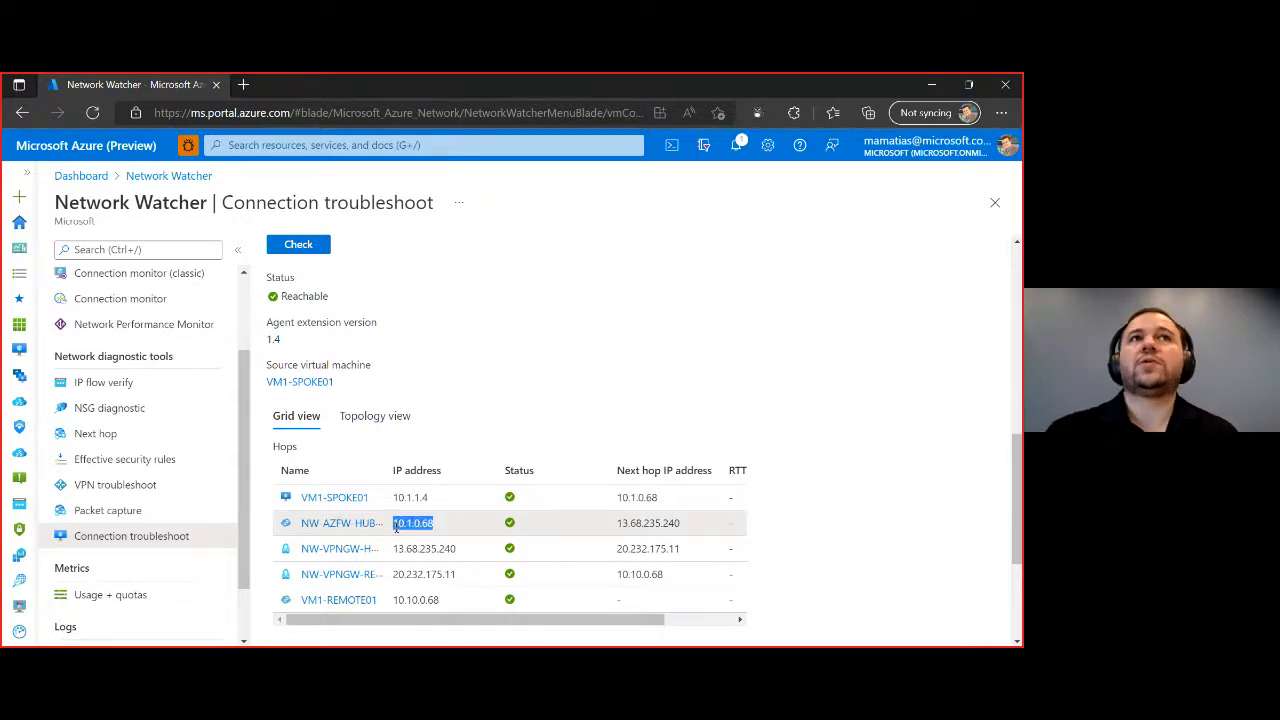
pyautogui.scroll(6, 495, 423)
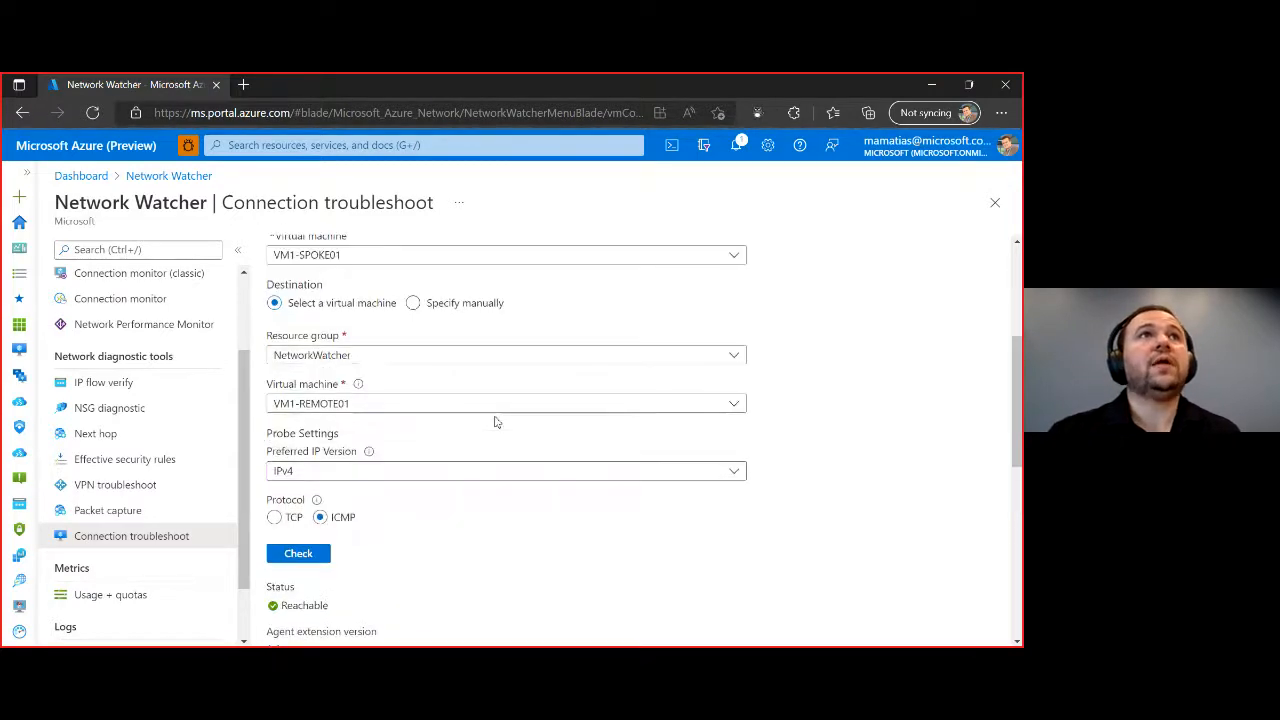
pyautogui.scroll(-5, 503, 431)
pyautogui.scroll(-2, 584, 475)
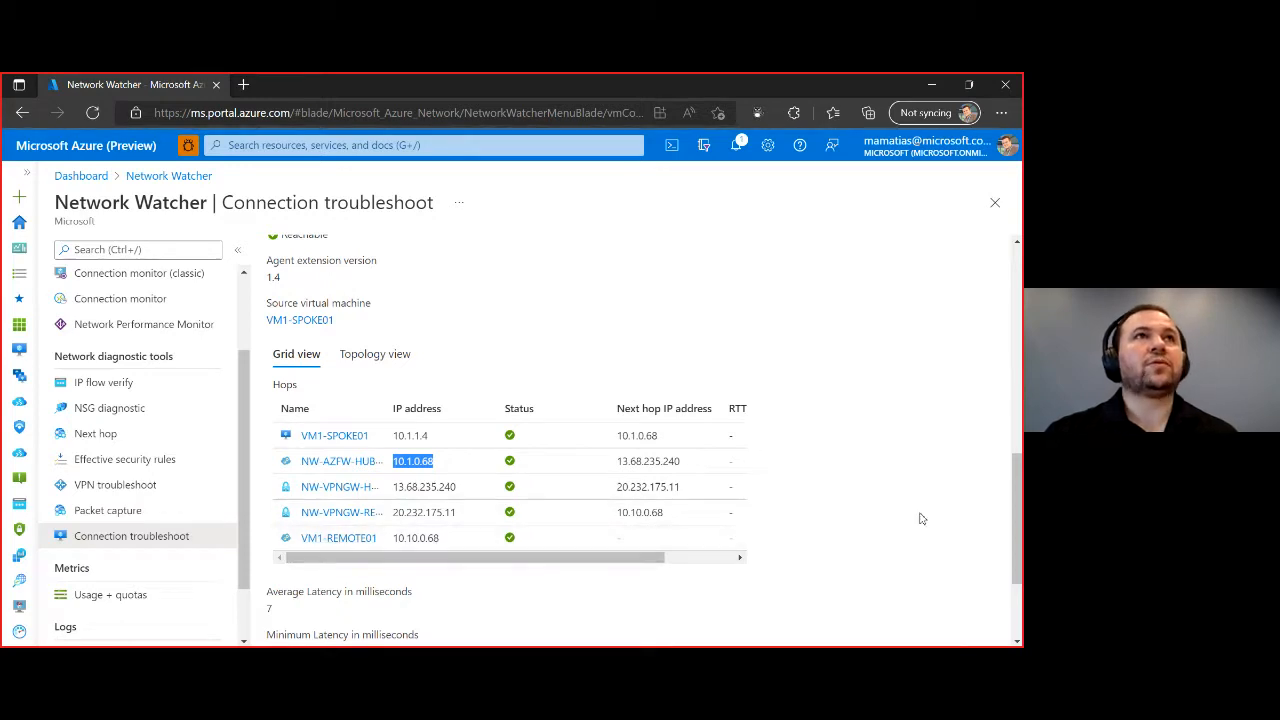
# Step: Switch to the connection troubleshoot article and highlight the GuestFirewall, DNSResolution and UserDefinedRoute descriptions, followed by most of the fault types table
pyautogui.hotkey('alt', 'Tab')
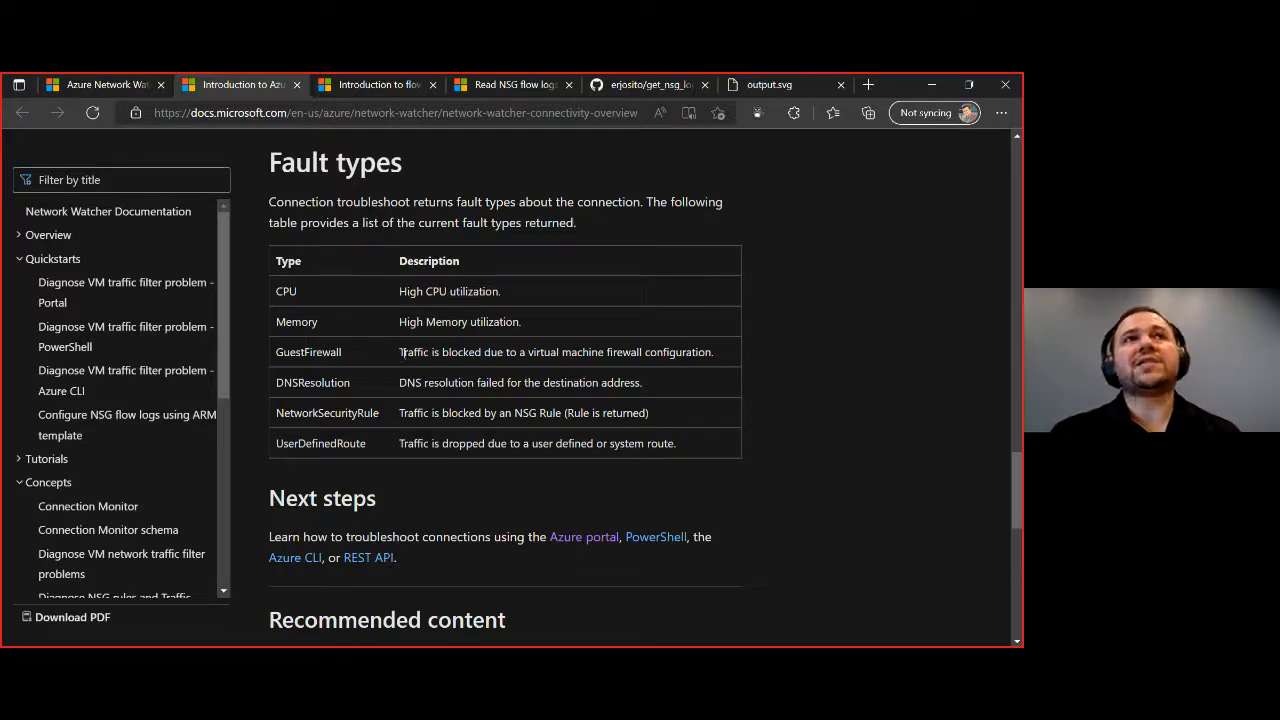
pyautogui.moveTo(400, 352); pyautogui.dragTo(597, 358)
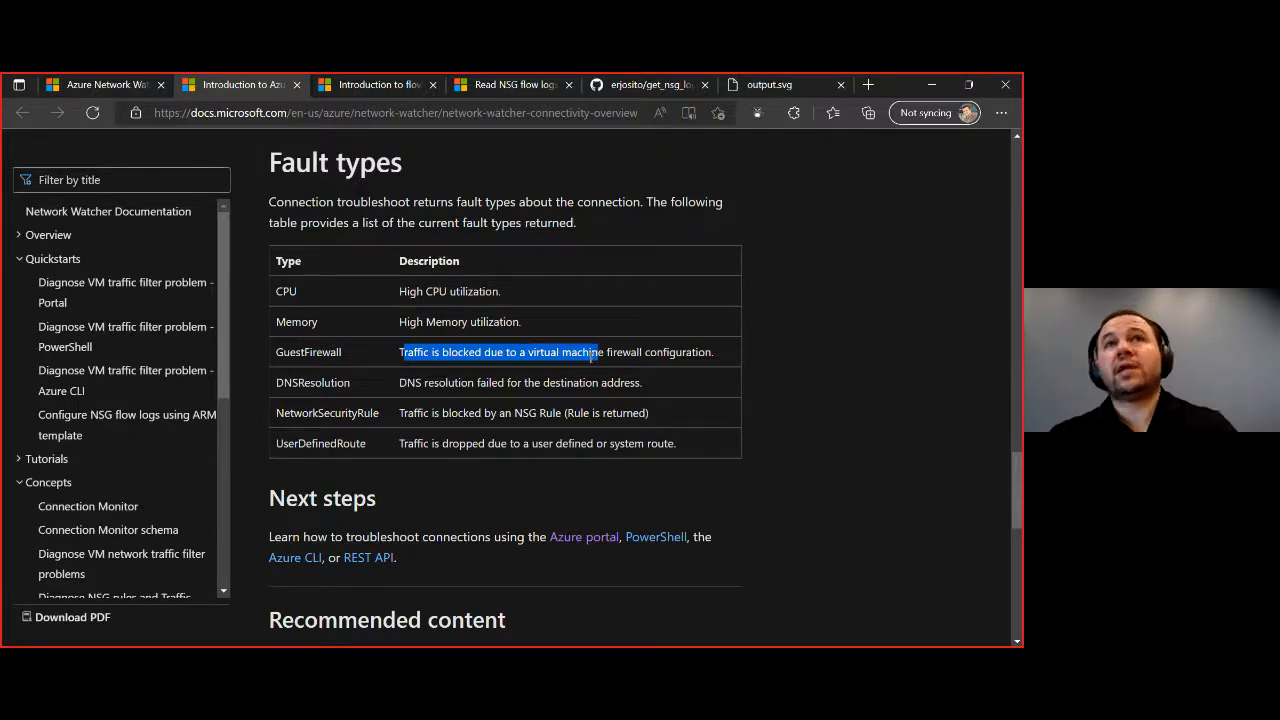
pyautogui.click(590, 357)
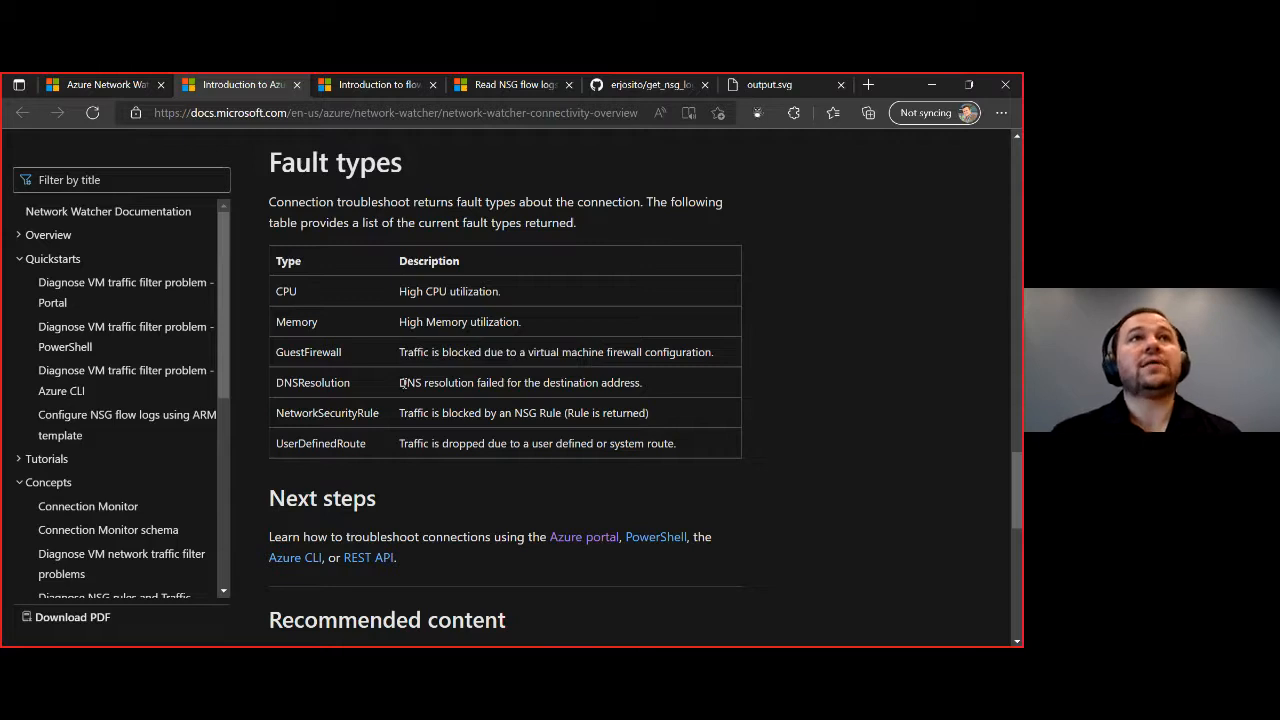
pyautogui.moveTo(400, 382); pyautogui.dragTo(624, 383)
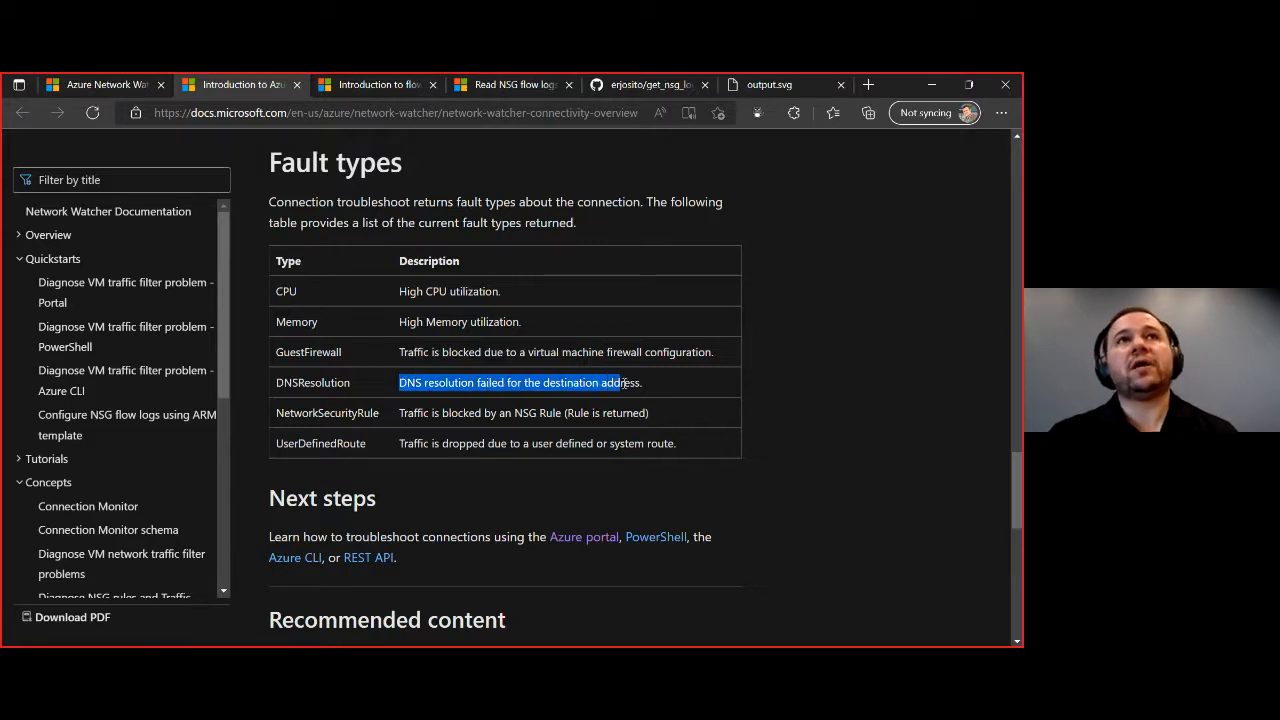
pyautogui.click(483, 413)
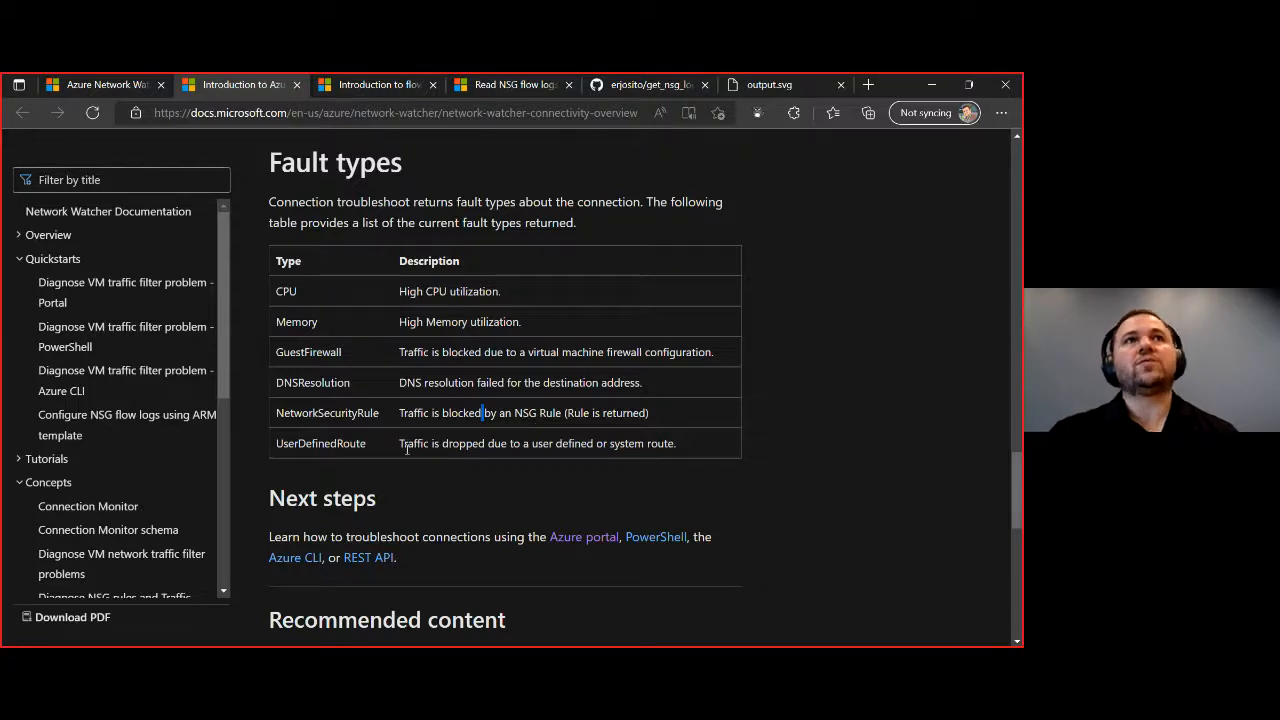
pyautogui.moveTo(400, 447); pyautogui.dragTo(485, 447)
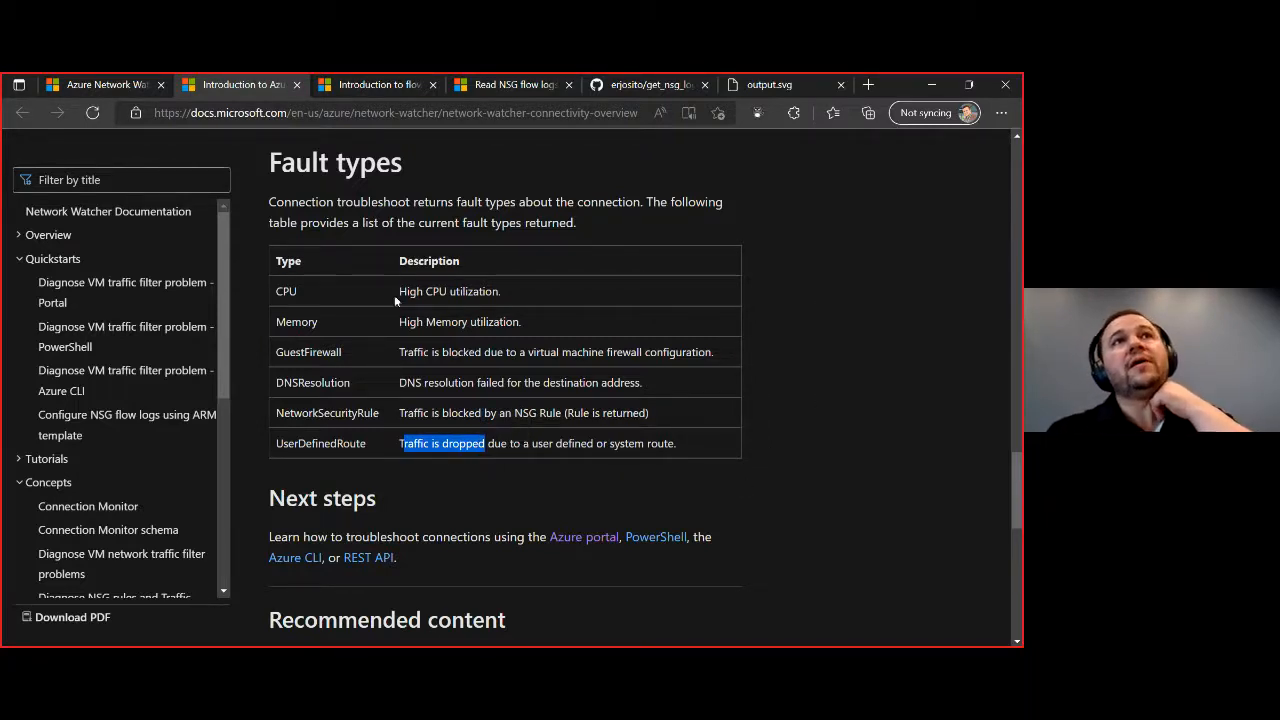
pyautogui.moveTo(397, 291); pyautogui.dragTo(552, 447)
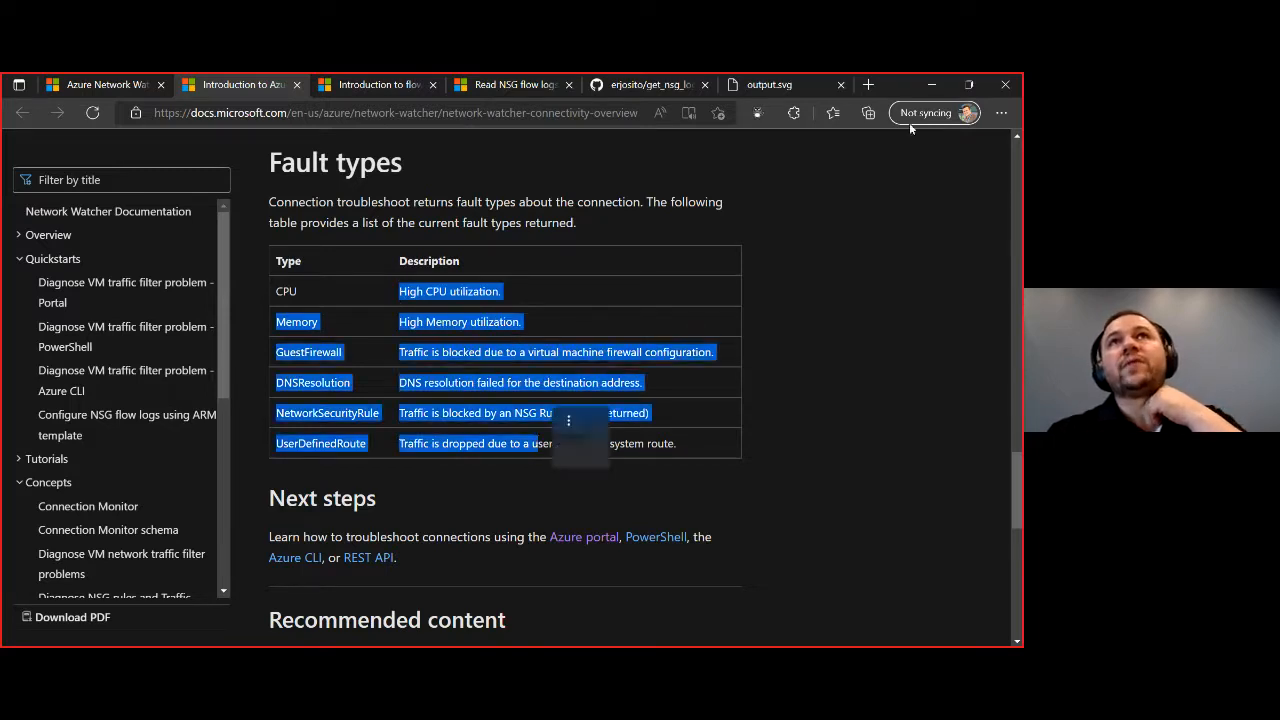
# Step: Return to the Azure portal window and open the portal dashboard in an additional browser tab
pyautogui.click(931, 84)
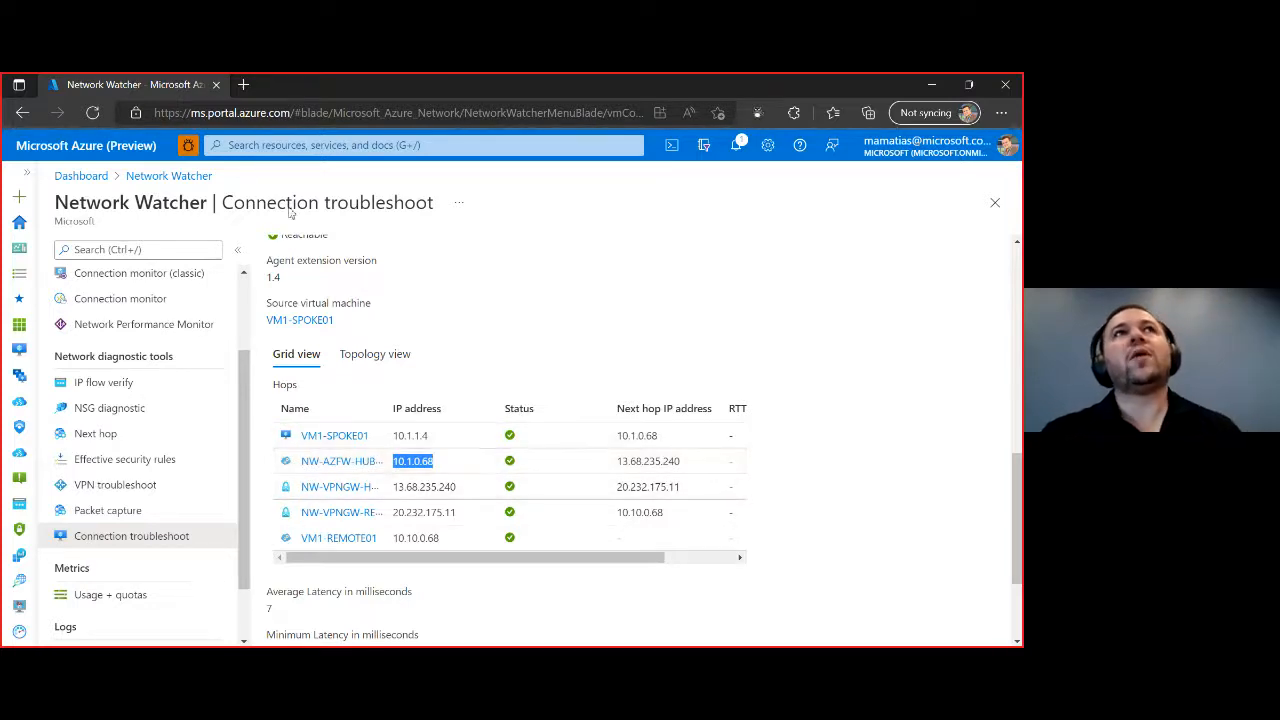
pyautogui.click(241, 92)
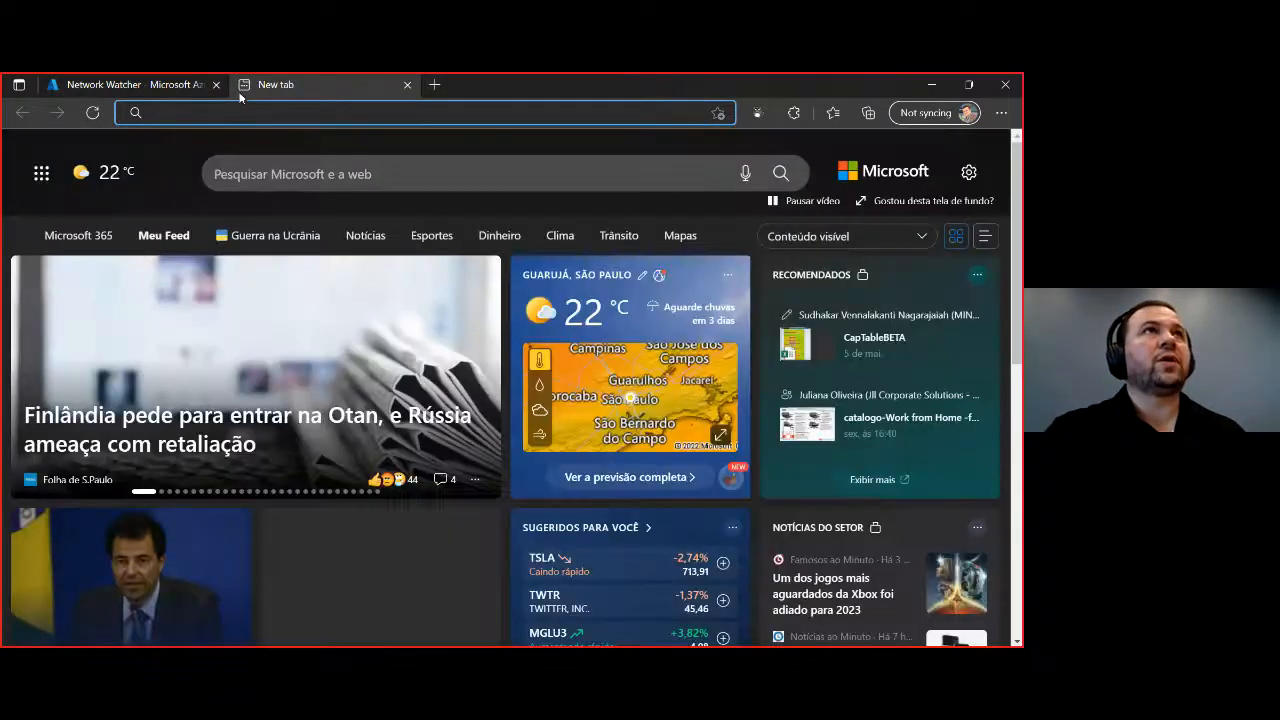
pyautogui.write('portal')
pyautogui.press('Return')
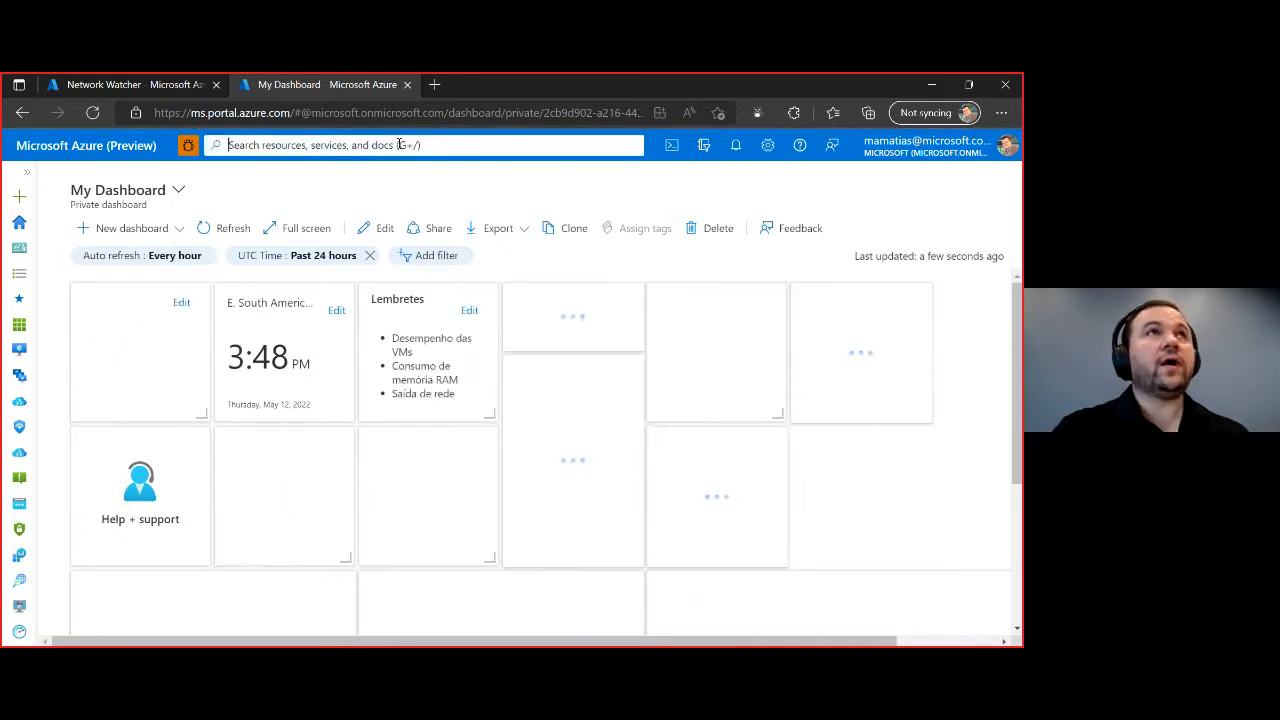
# Step: Search the portal for "firewall po" and open the Firewall Policies service
pyautogui.click(399, 144)
pyautogui.write('fir')
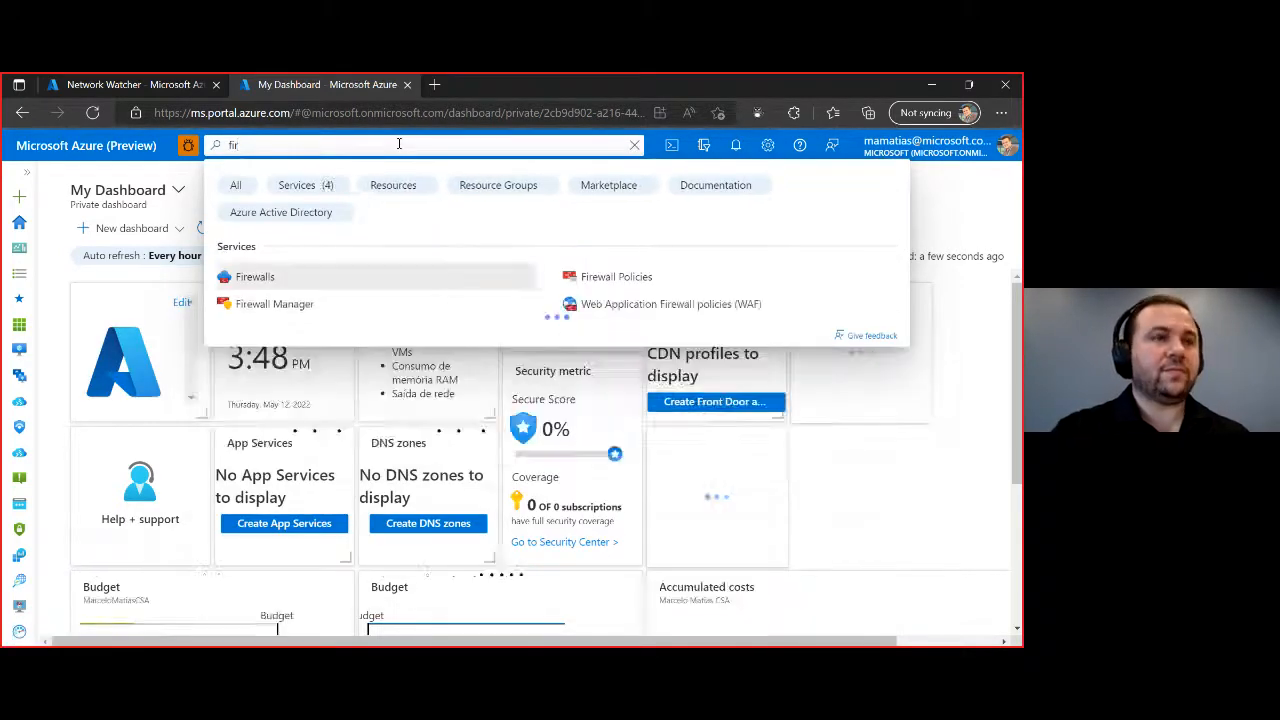
pyautogui.write('ewall')
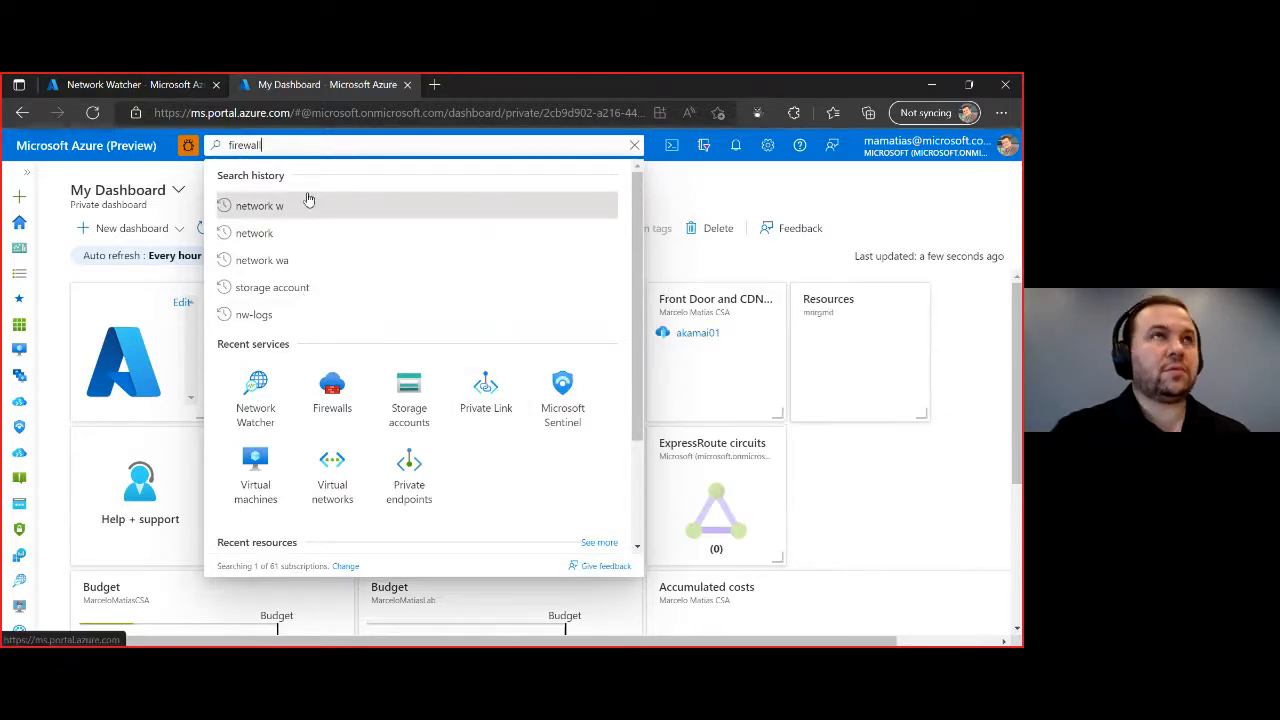
pyautogui.write(' po')
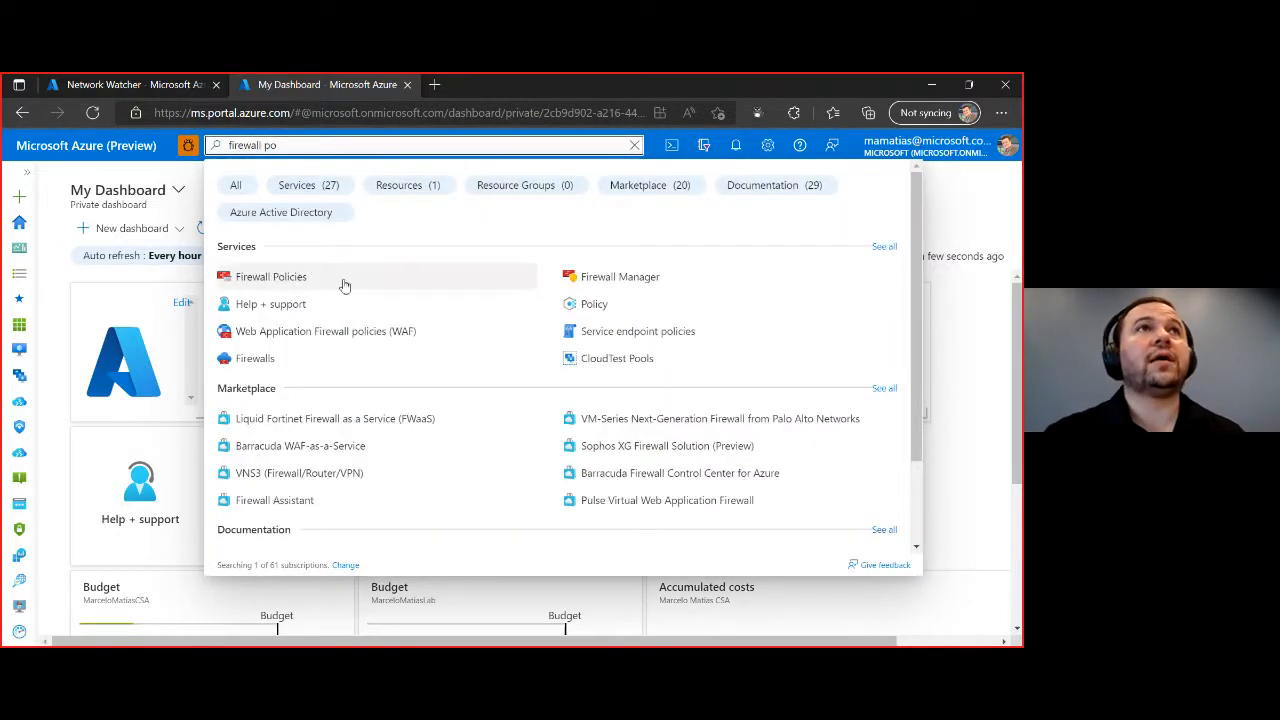
pyautogui.click(283, 280)
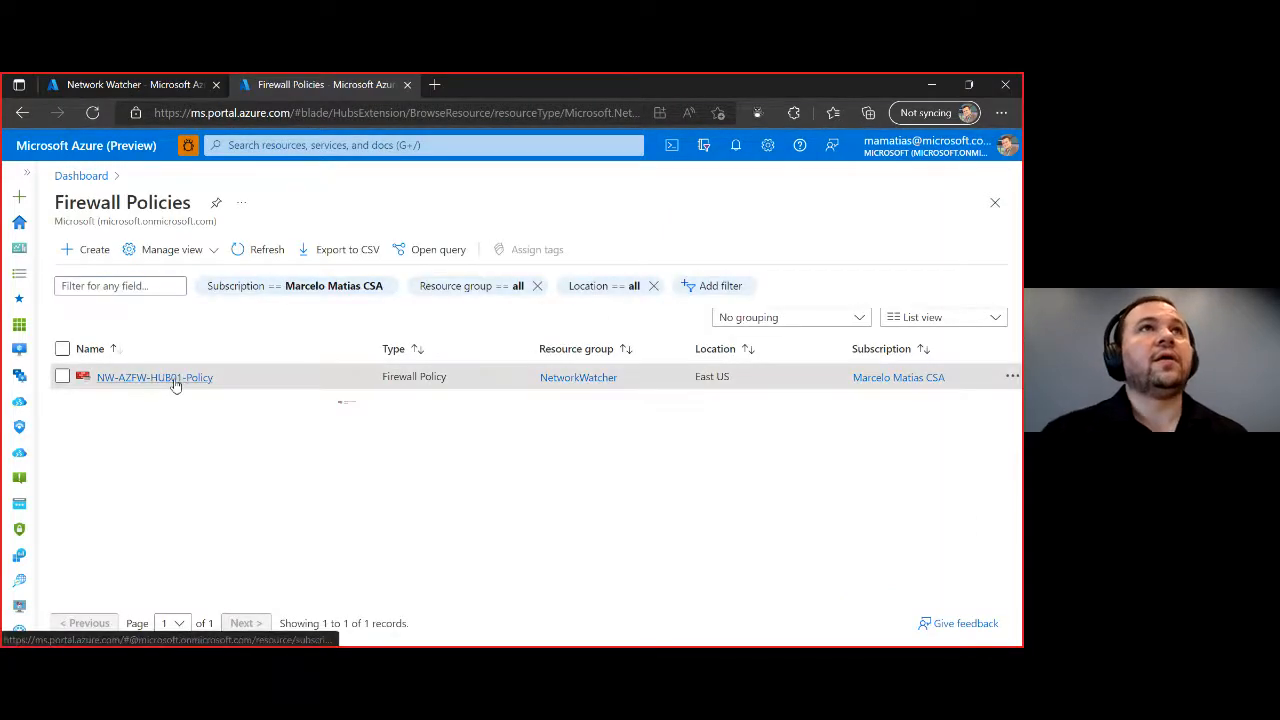
# Step: Open the network rules of NW-AZFW-HUB01-Policy and examine their source, port, protocol, destination and action values
pyautogui.click(171, 379)
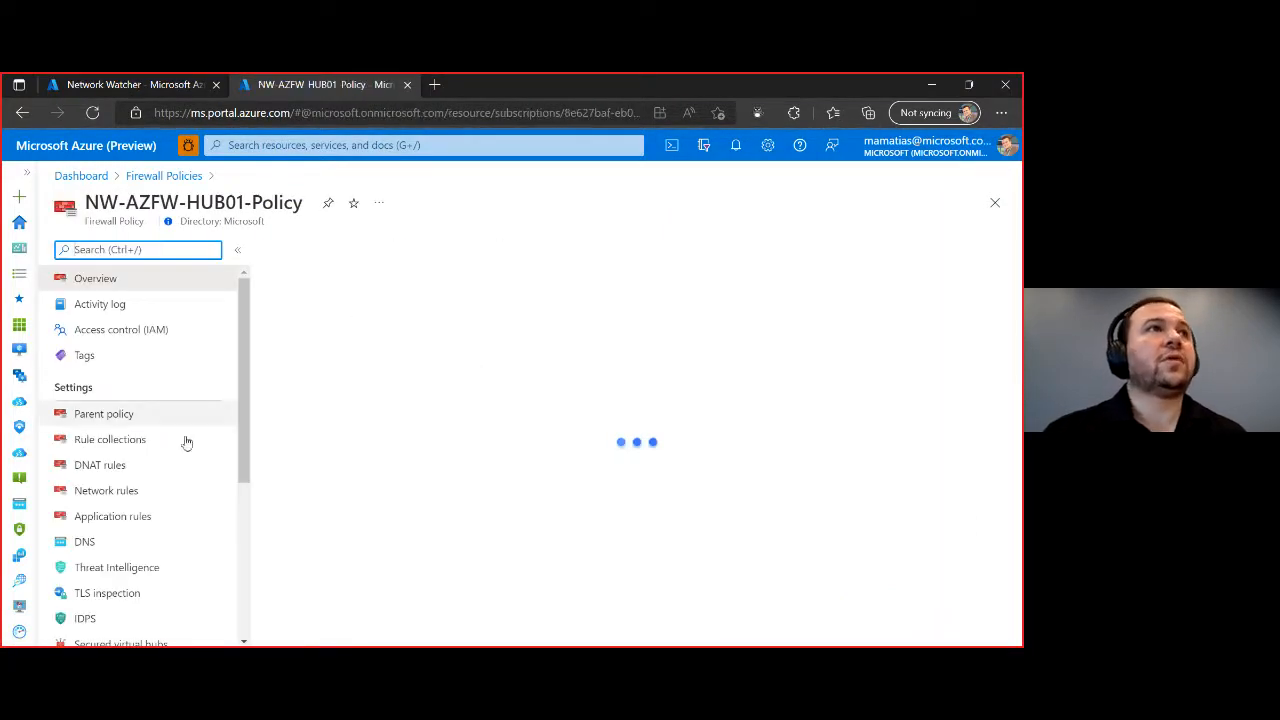
pyautogui.click(124, 491)
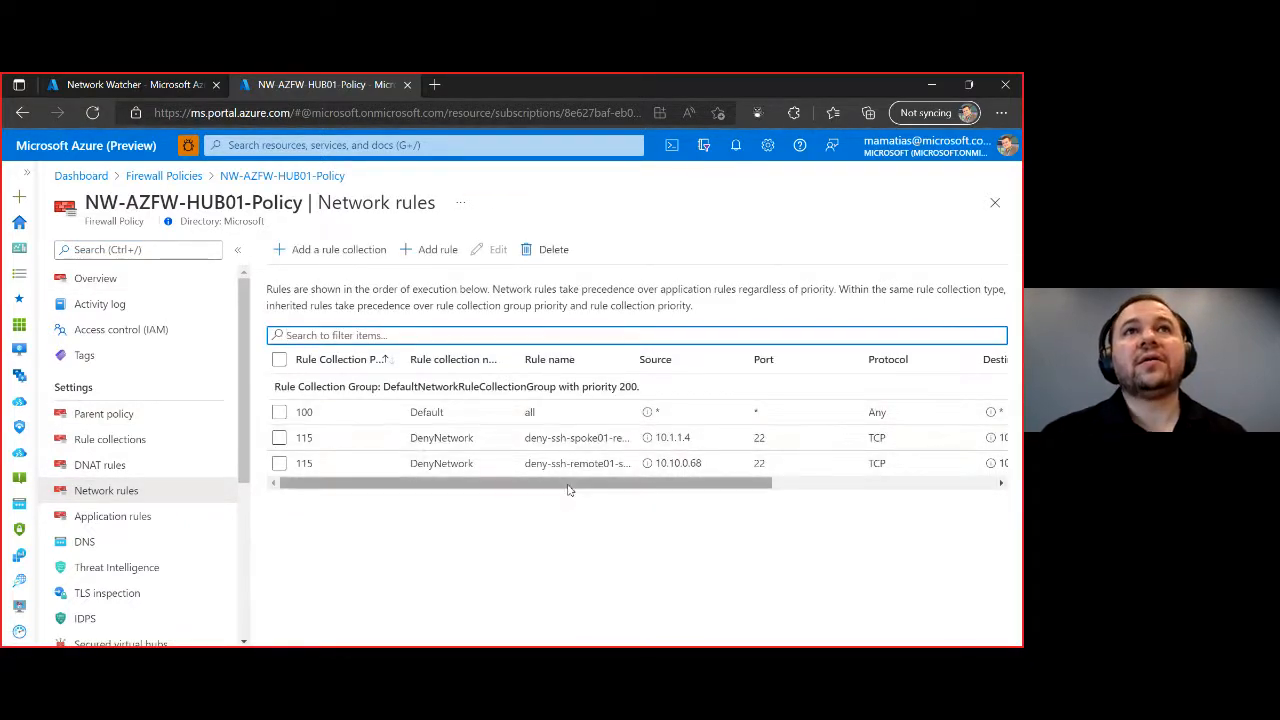
pyautogui.moveTo(571, 488); pyautogui.dragTo(706, 487)
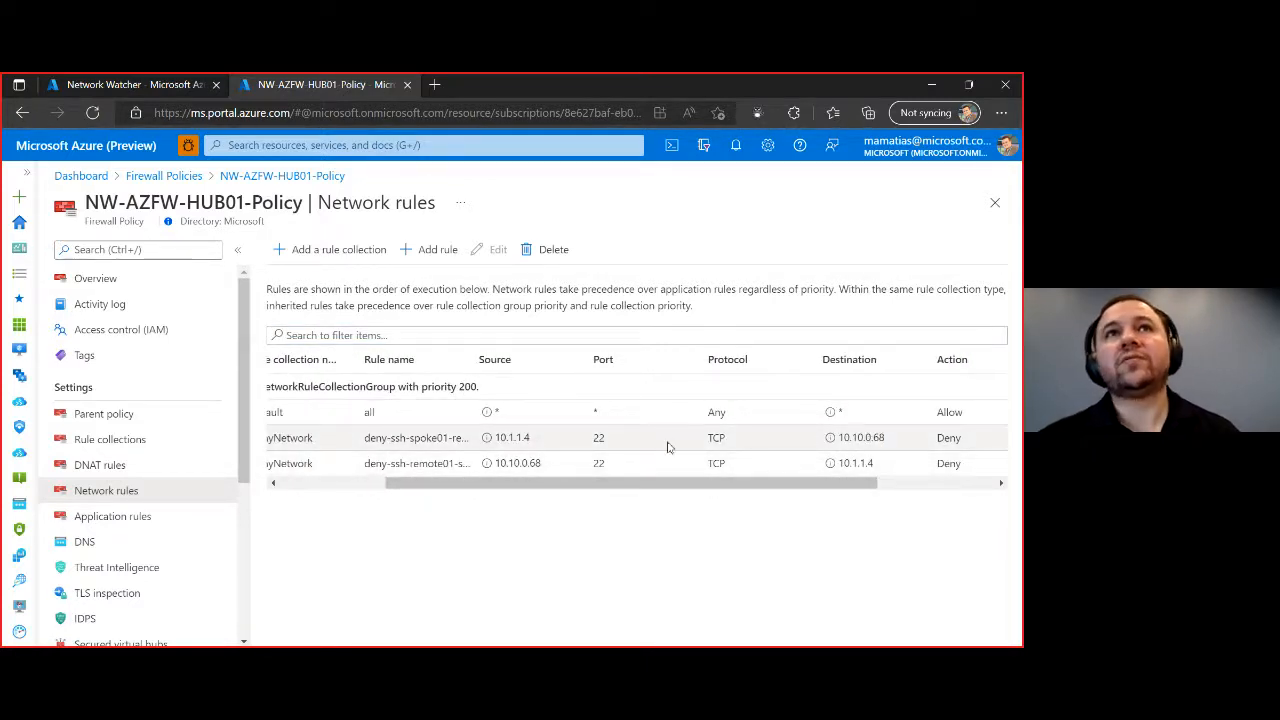
# Step: Select the rule denying TCP port 22 from 10.1.1.4 to 10.10.0.68, and return to the Connection troubleshoot results
pyautogui.click(617, 446)
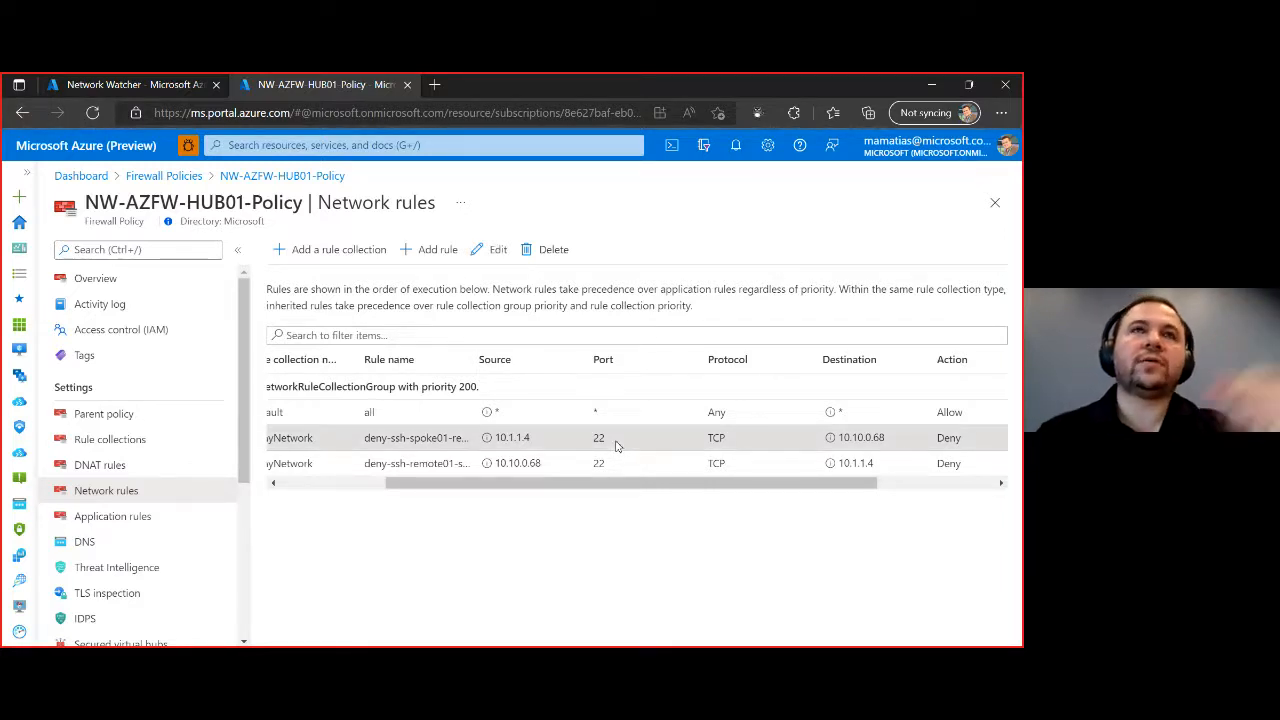
pyautogui.click(185, 90)
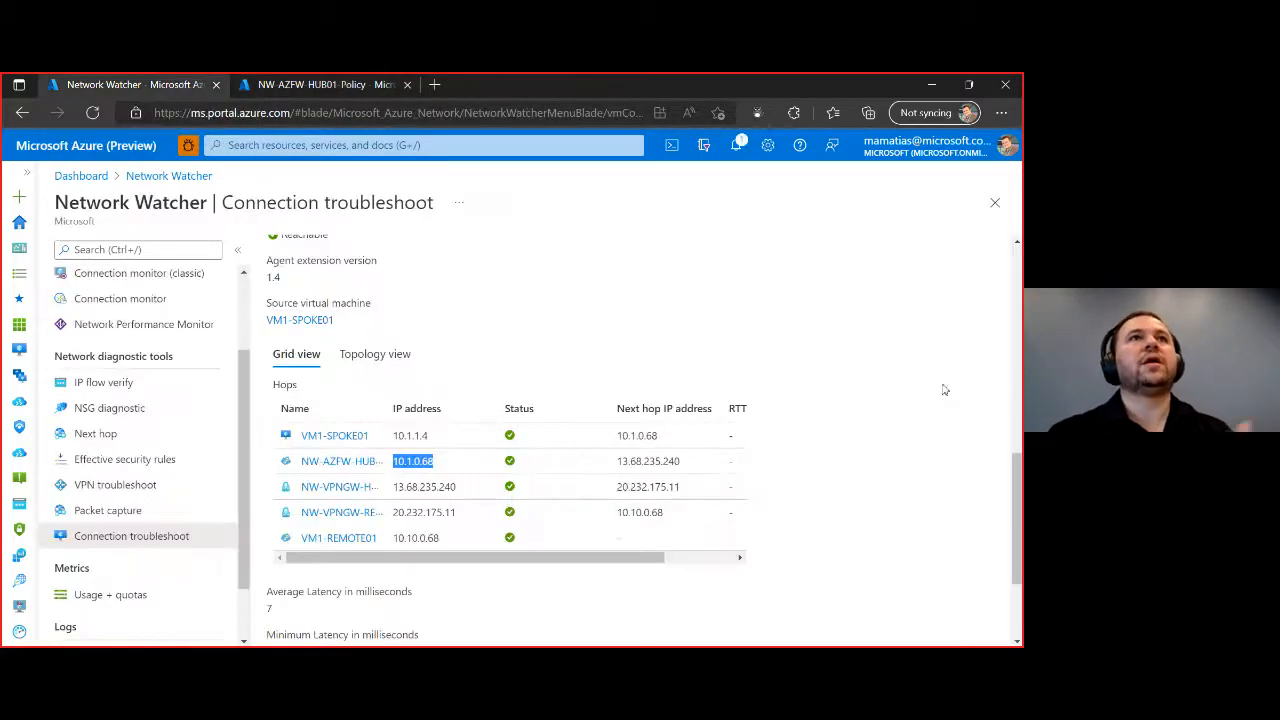
pyautogui.click(886, 444)
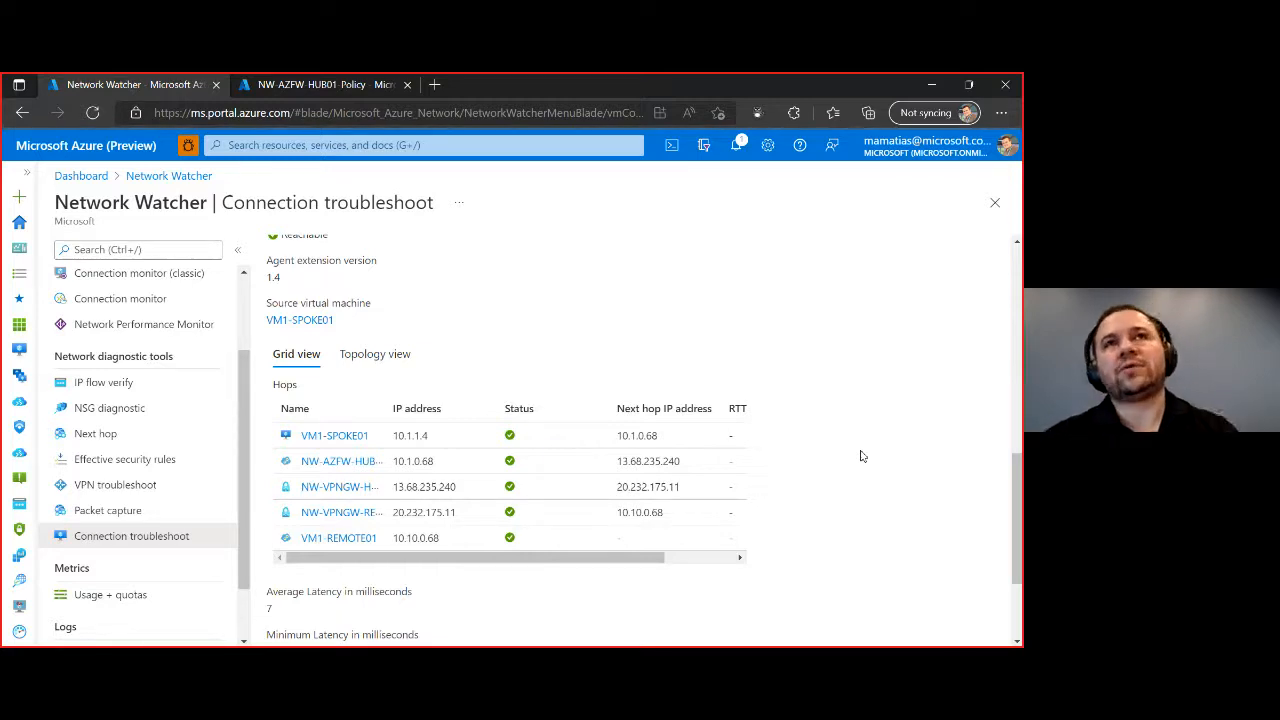
# Step: Set the destination virtual machine to VM2-WIN-REMOTE01 and run the ICMP connectivity check from VM1-SPOKE01
pyautogui.scroll(5, 862, 456)
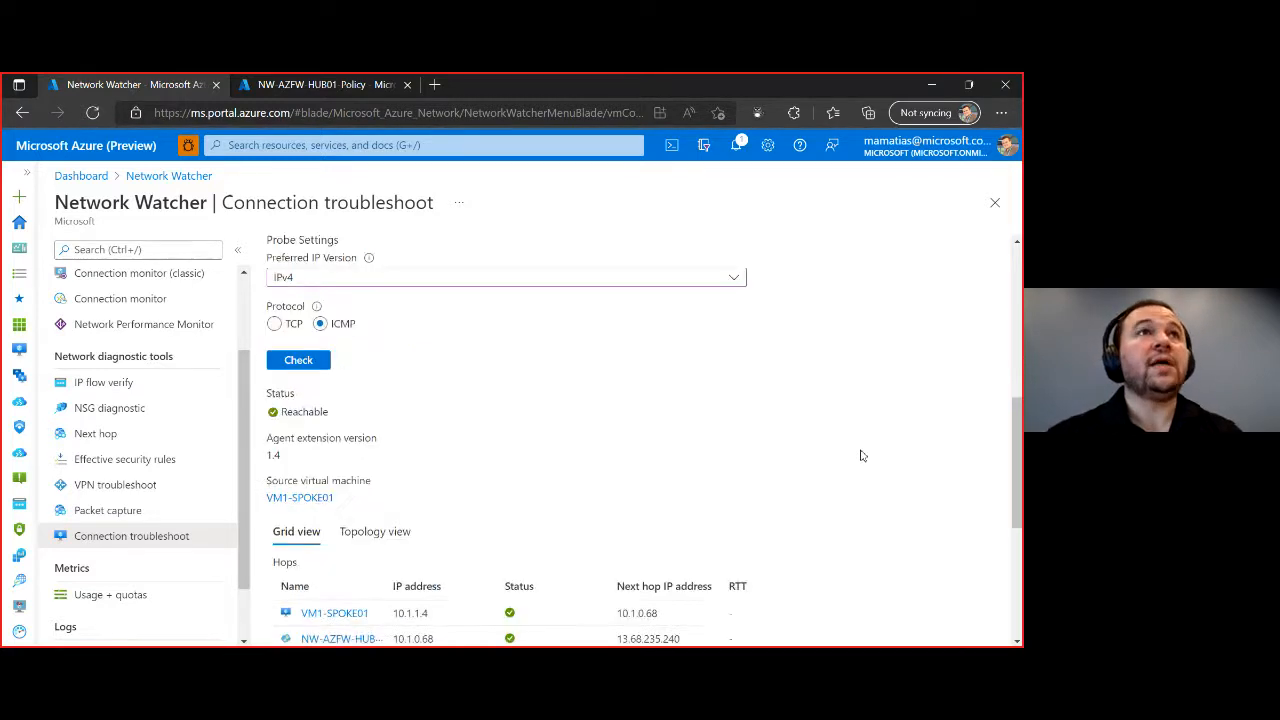
pyautogui.scroll(-1, 860, 451)
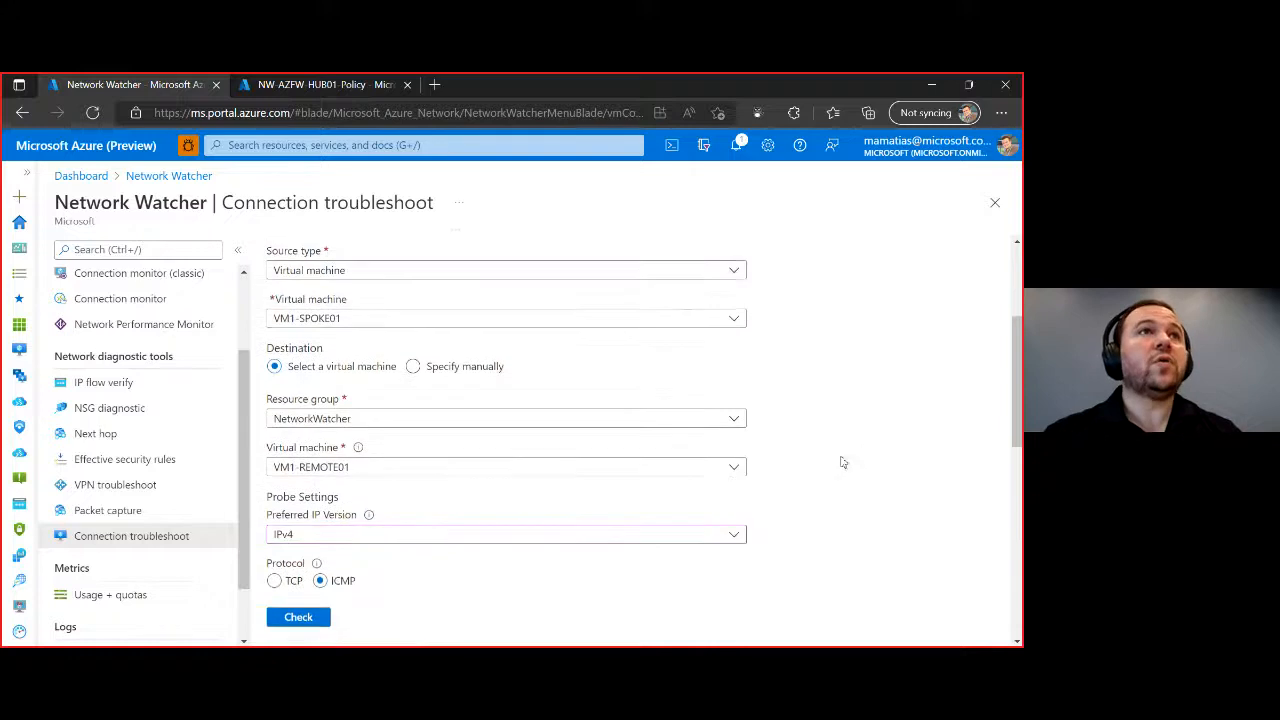
pyautogui.click(595, 466)
pyautogui.click(388, 316)
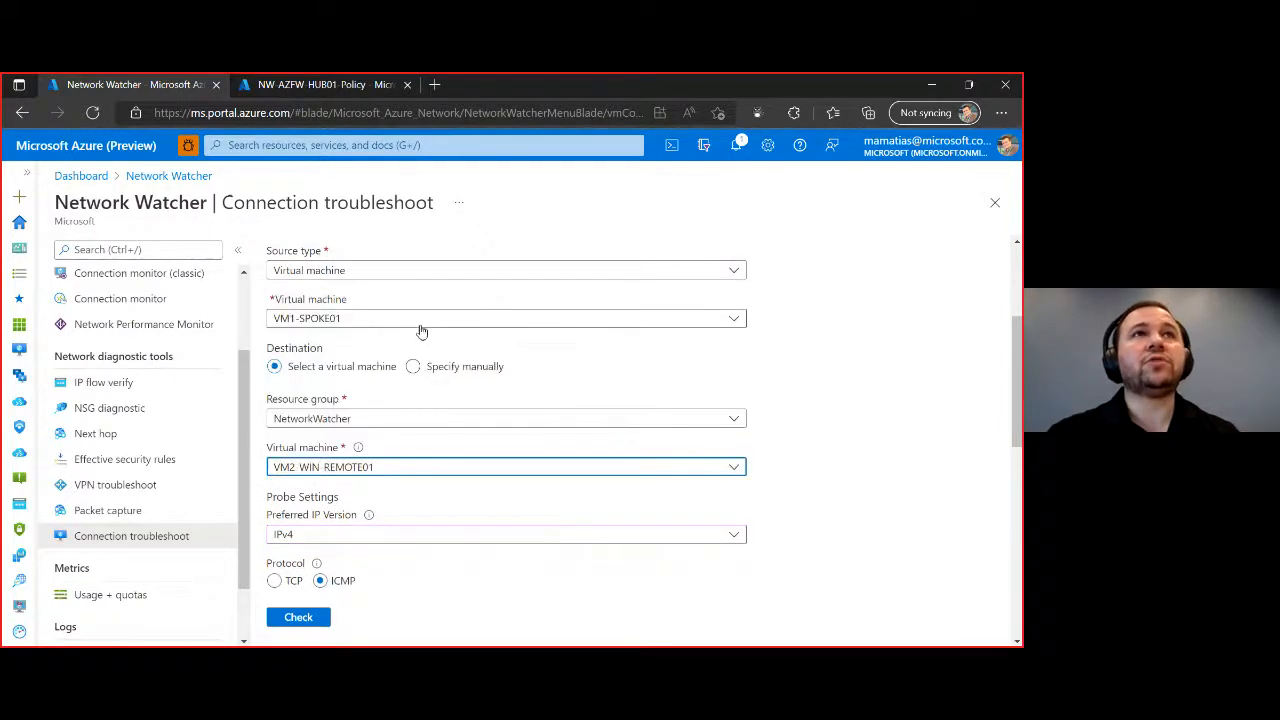
pyautogui.scroll(-1, 291, 533)
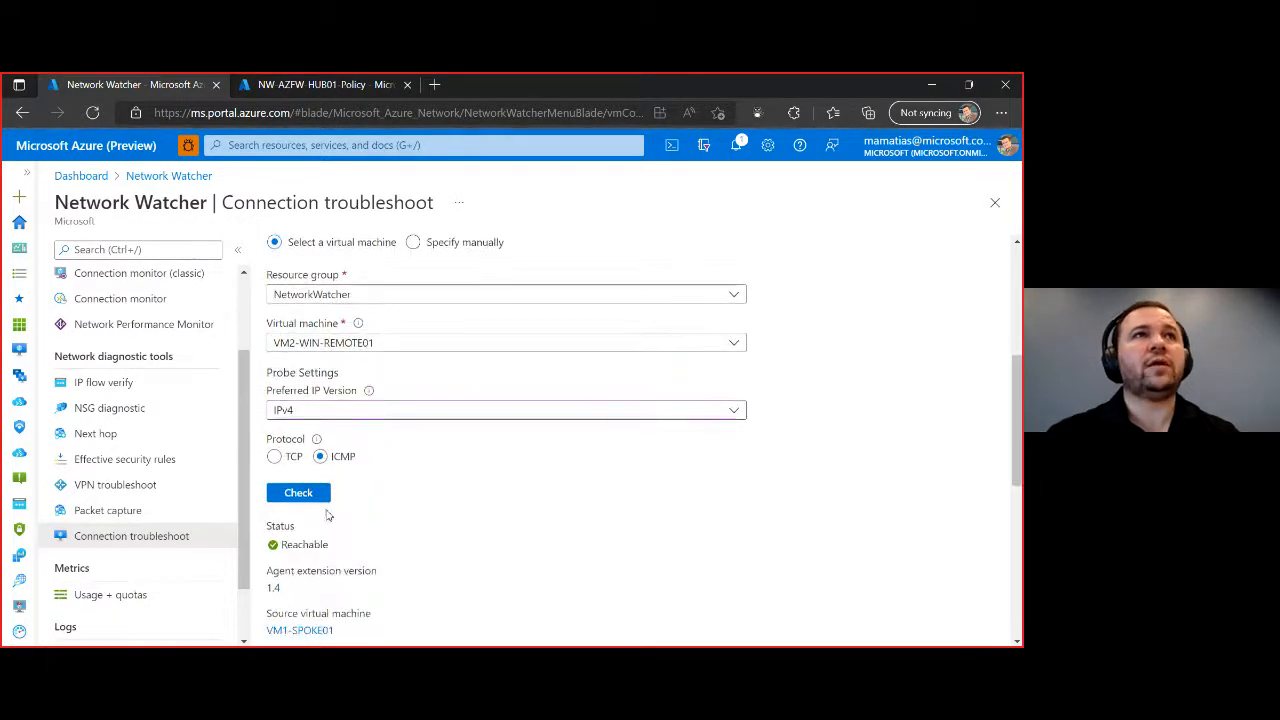
pyautogui.click(295, 493)
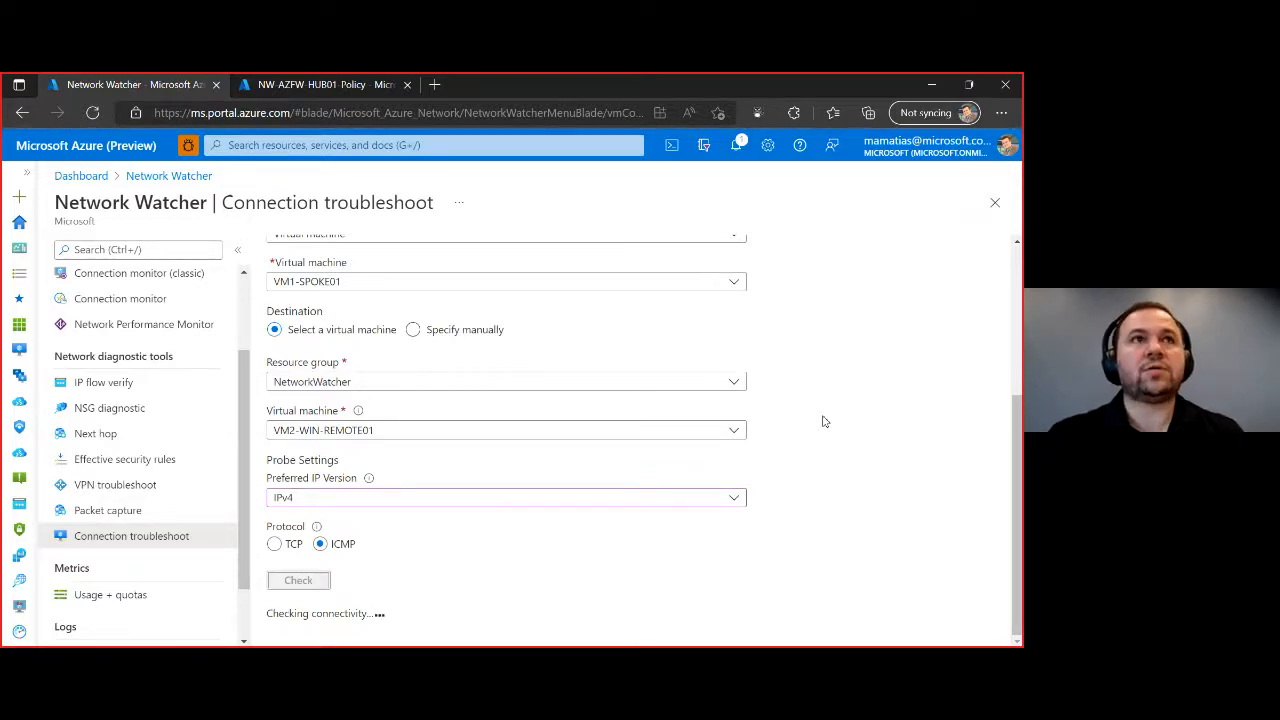
pyautogui.scroll(1, 830, 427)
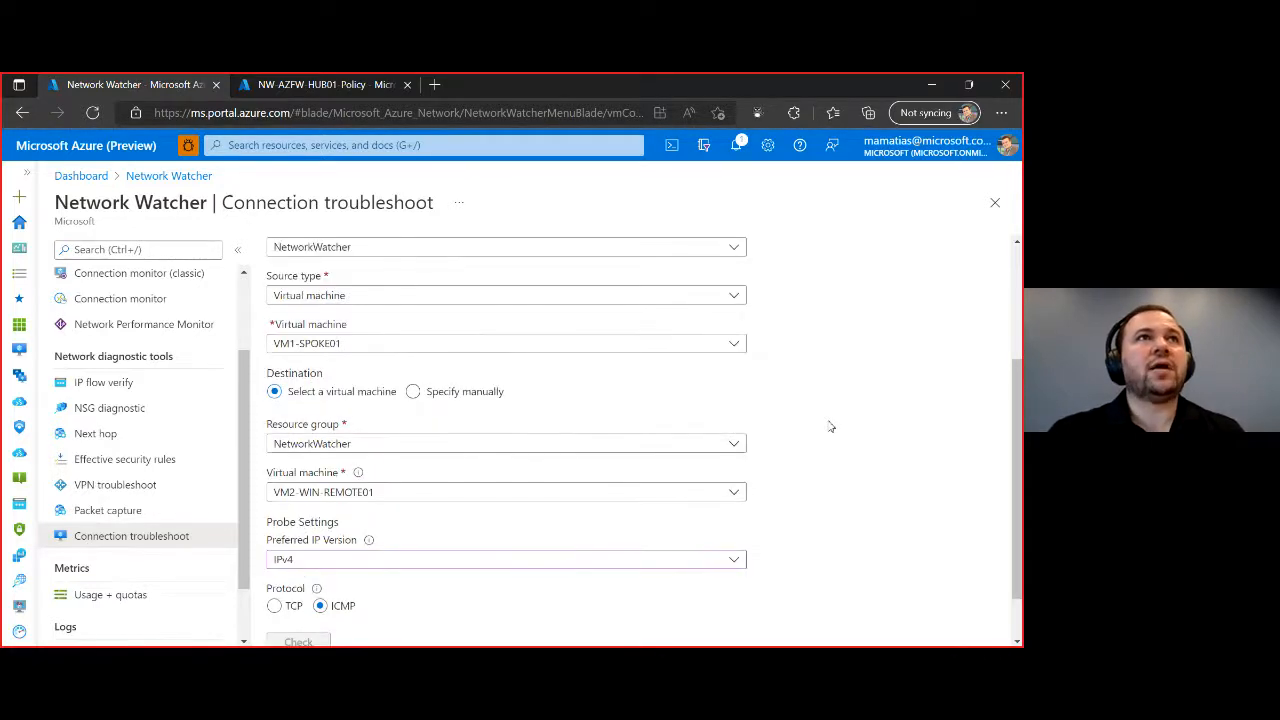
pyautogui.scroll(1, 830, 427)
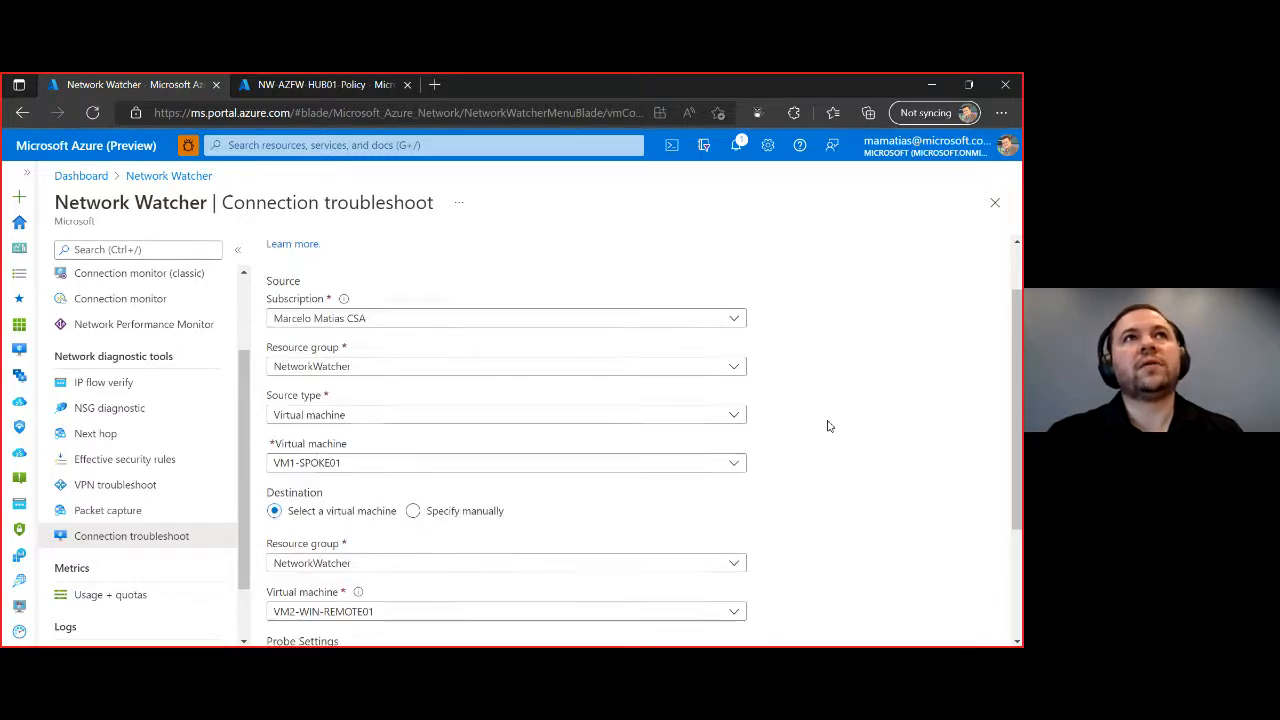
pyautogui.scroll(1, 828, 426)
pyautogui.scroll(1, 828, 426)
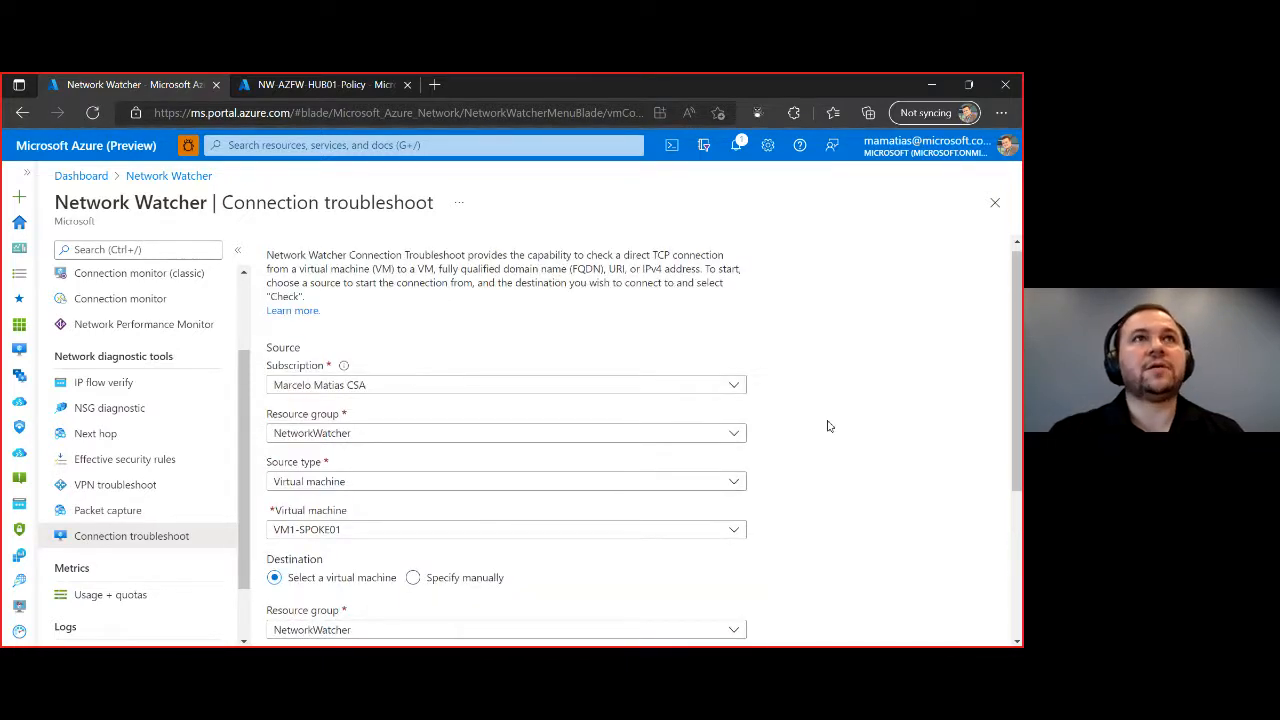
# Step: Switch to the network diagram in Visio to locate VM2-WIN-REMOTE01, and return to the Azure portal
pyautogui.scroll(-4, 828, 426)
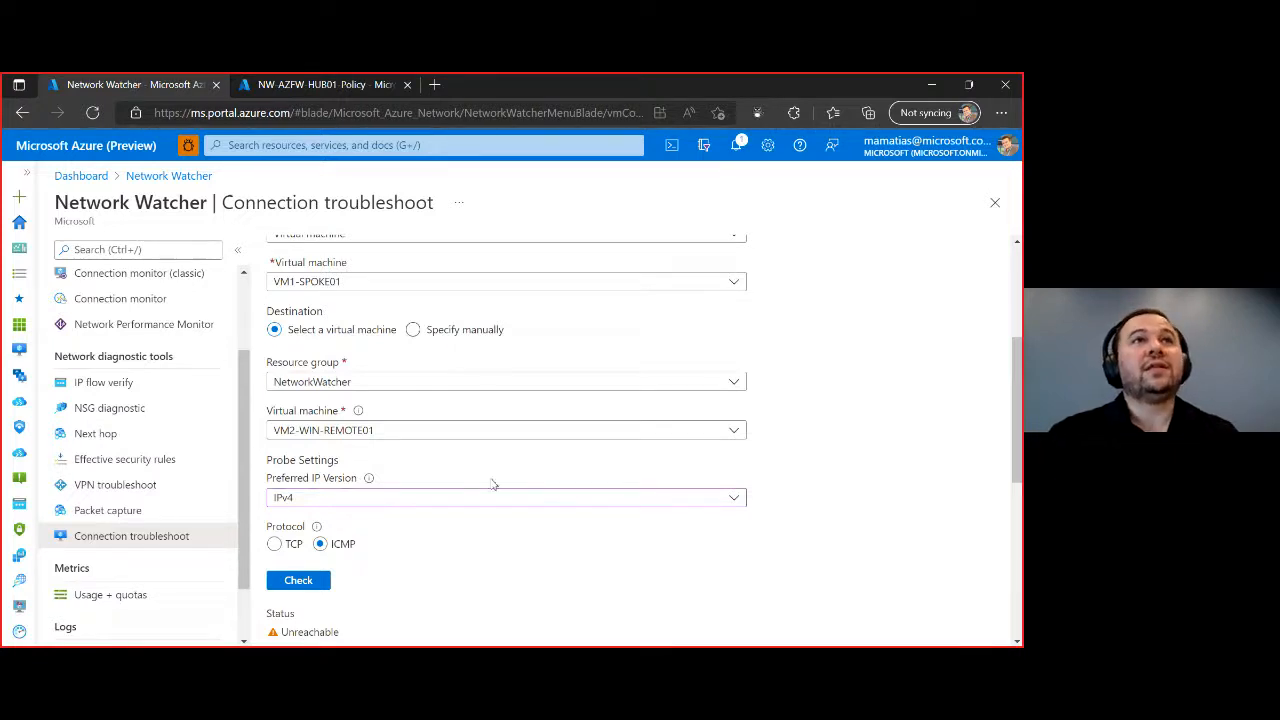
pyautogui.scroll(3, 553, 455)
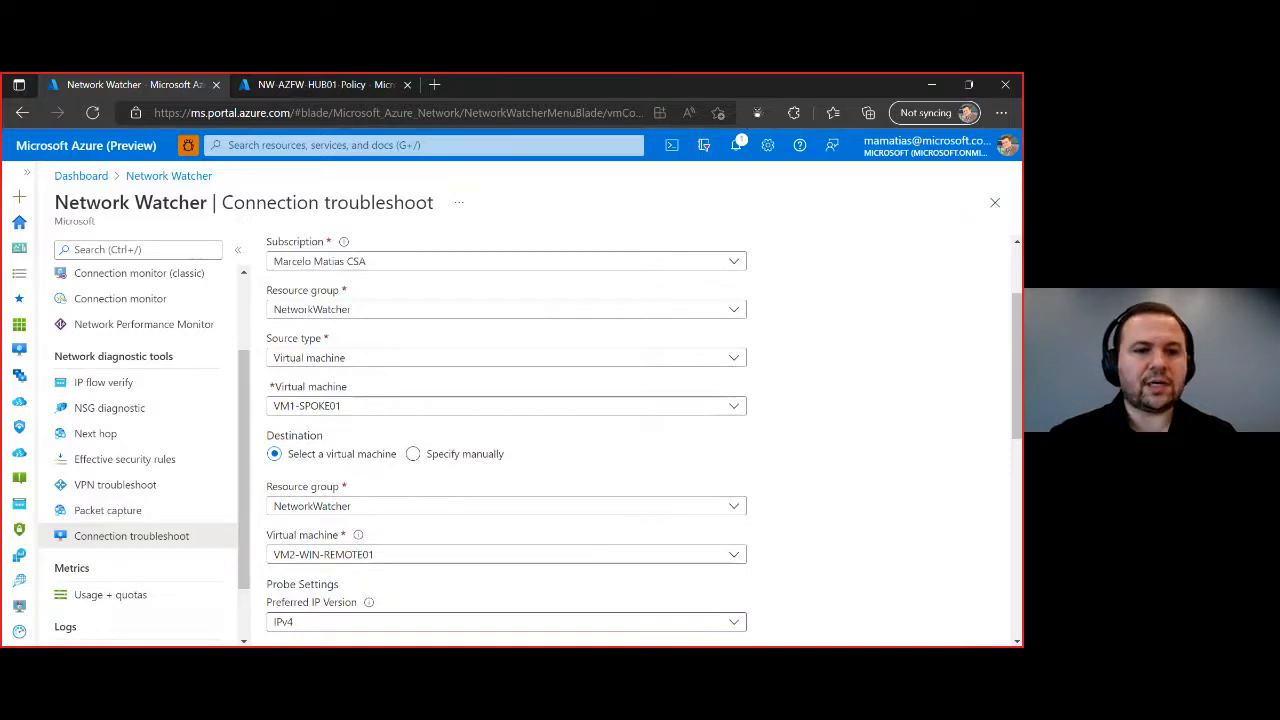
pyautogui.hotkey('alt', 'Tab')
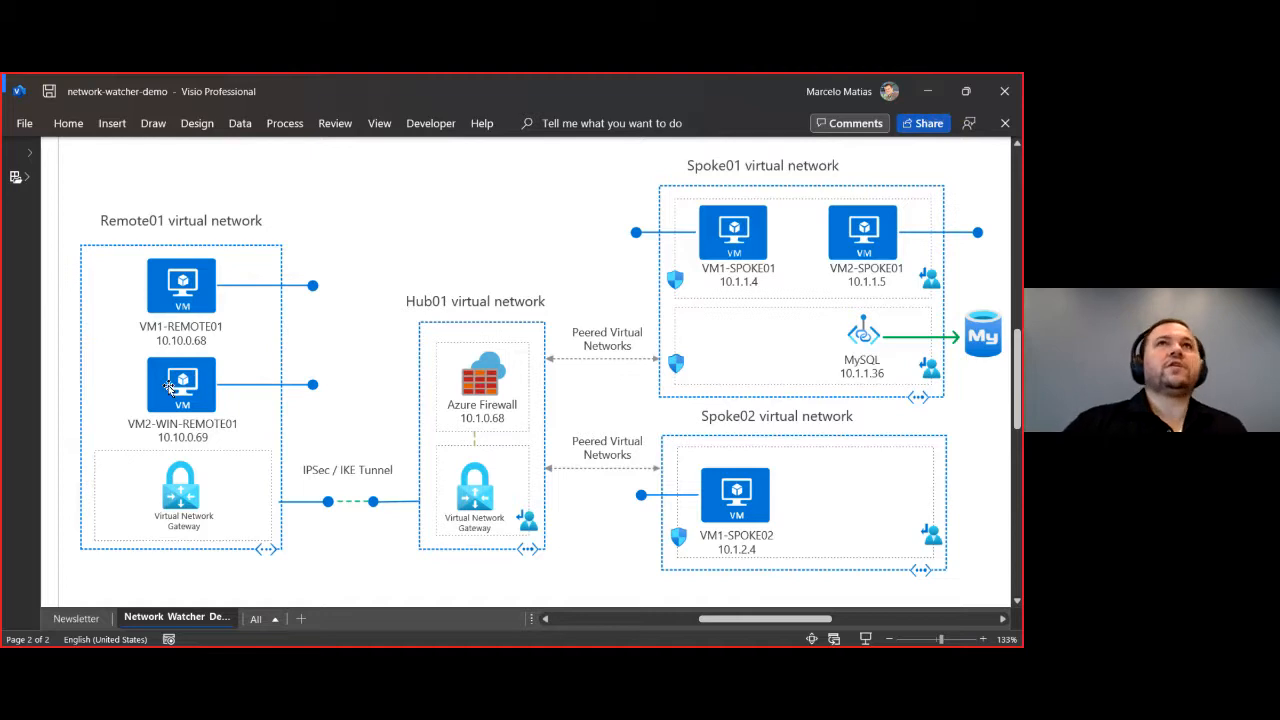
pyautogui.click(924, 91)
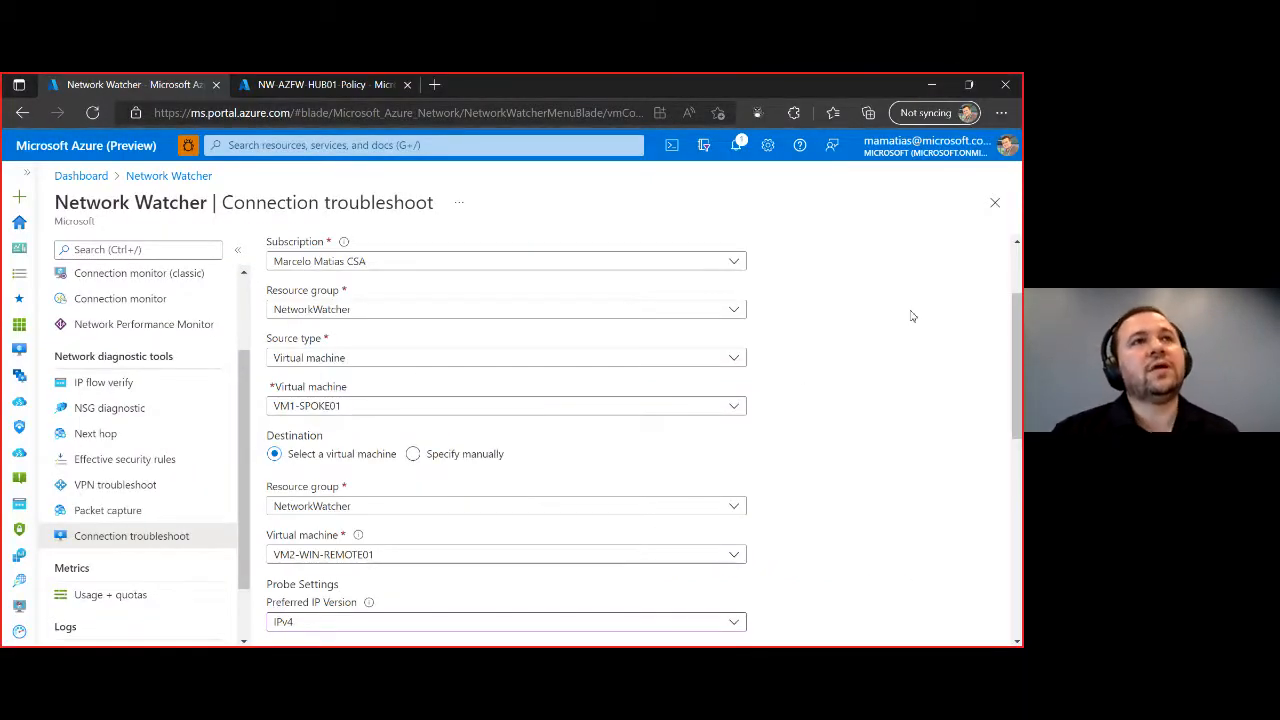
# Step: Highlight the status of the ICMP check and examine the status of each hop in the grid view
pyautogui.scroll(-2, 906, 404)
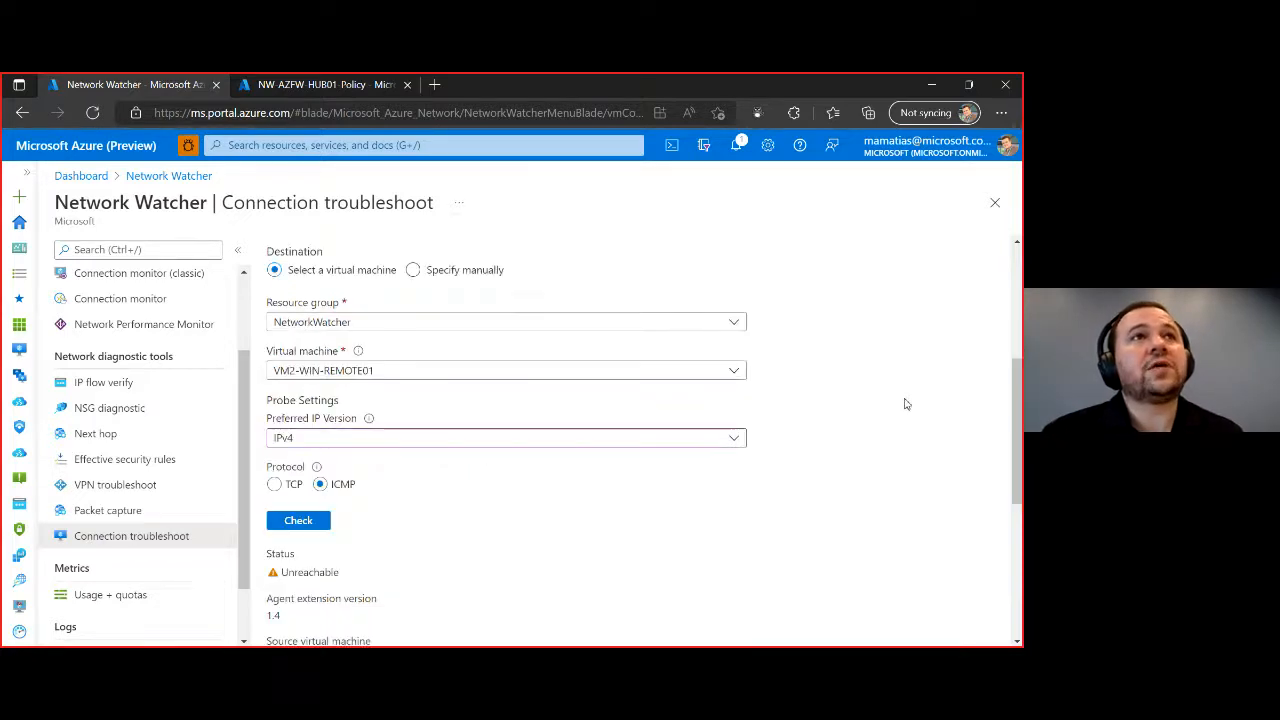
pyautogui.scroll(-1, 906, 404)
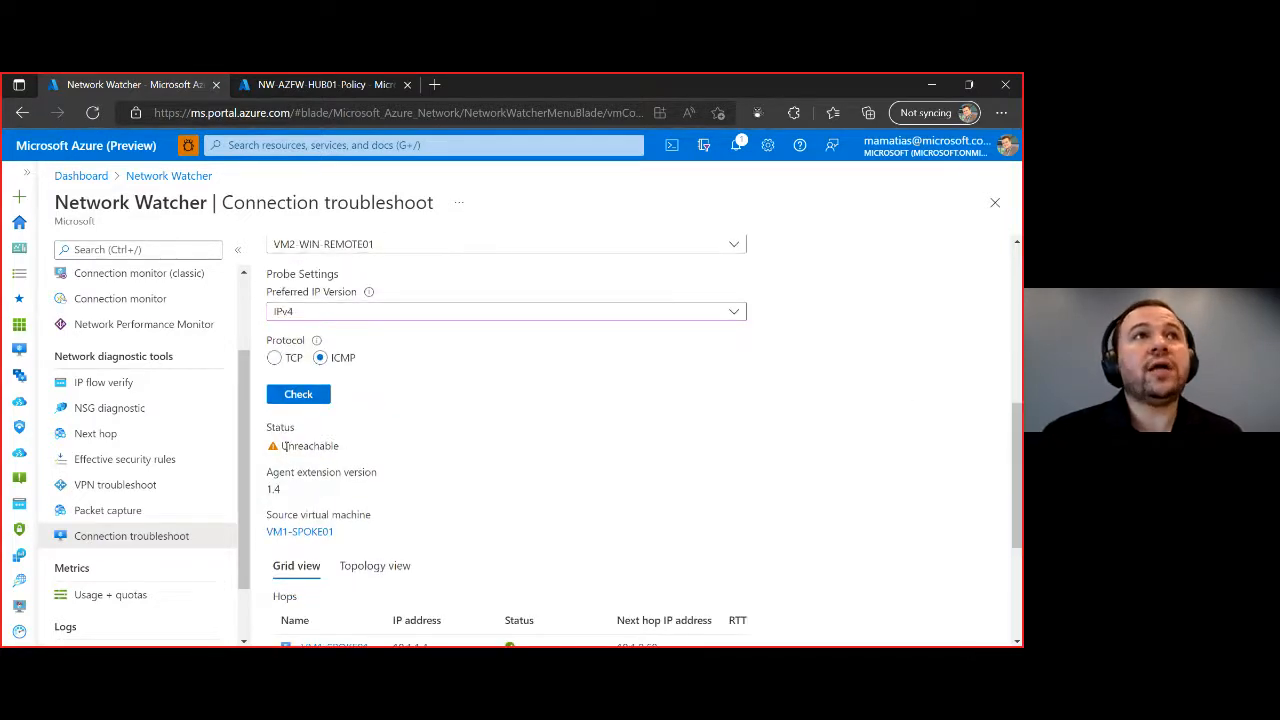
pyautogui.moveTo(299, 446); pyautogui.dragTo(339, 446)
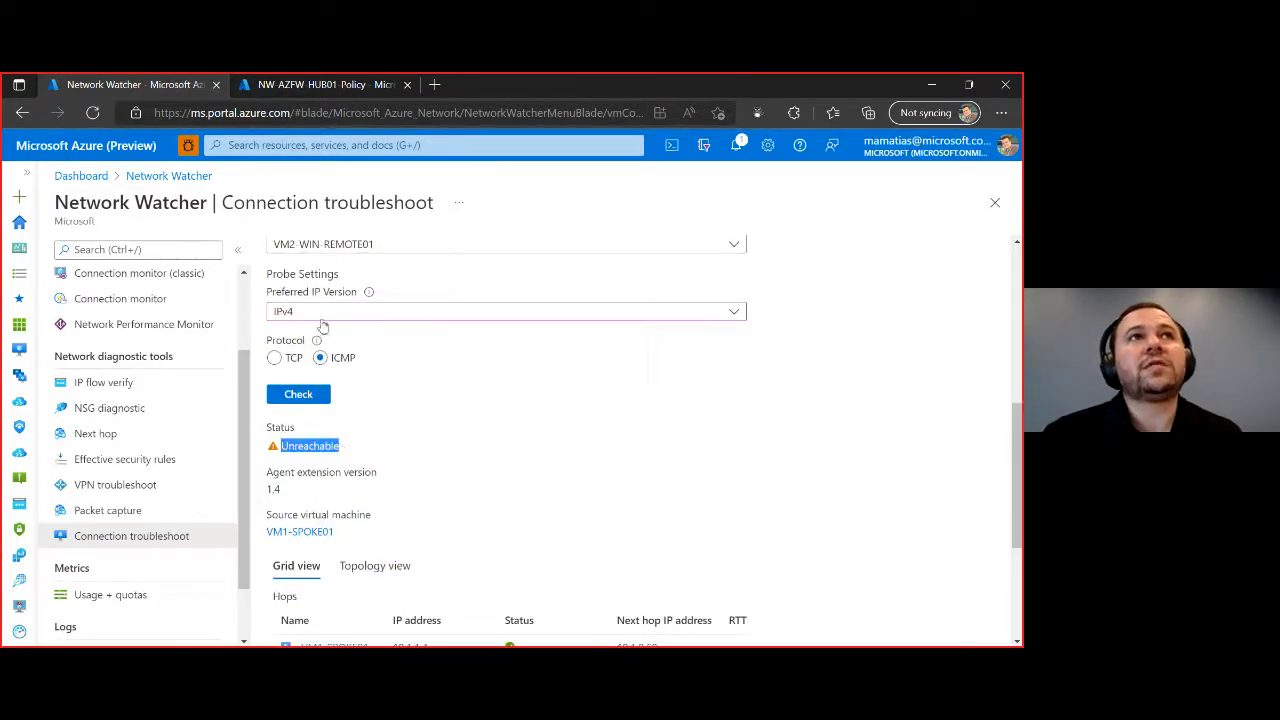
pyautogui.scroll(-1, 706, 449)
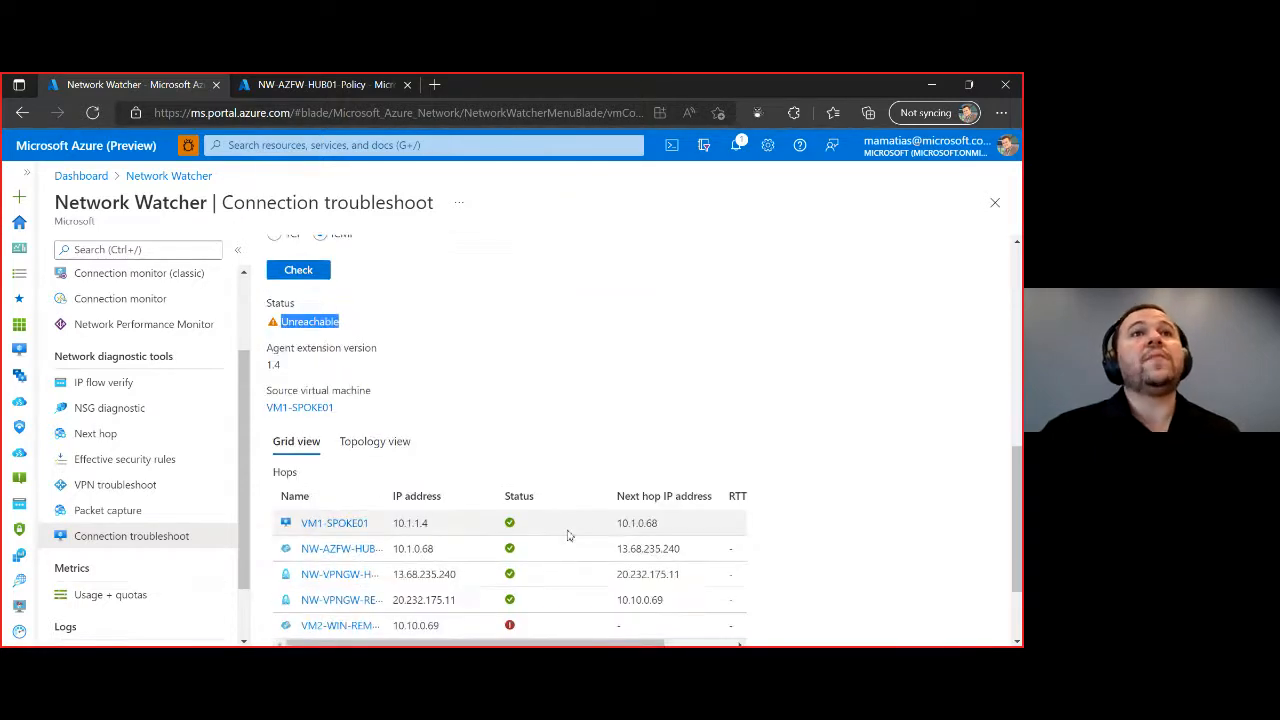
pyautogui.scroll(-1, 466, 533)
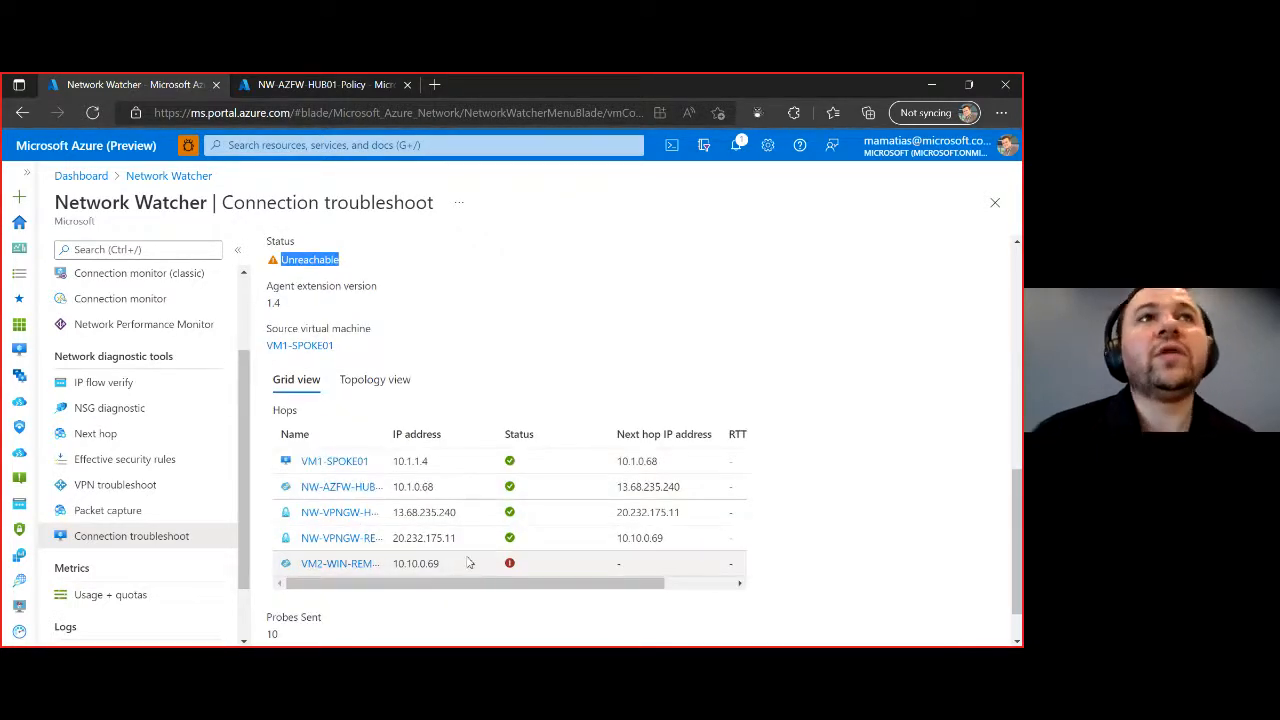
# Step: Show the details of the VM2-WIN-REMOTE01 hop and highlight the cause given in its Issue text
pyautogui.click(473, 564)
pyautogui.scroll(-3, 900, 509)
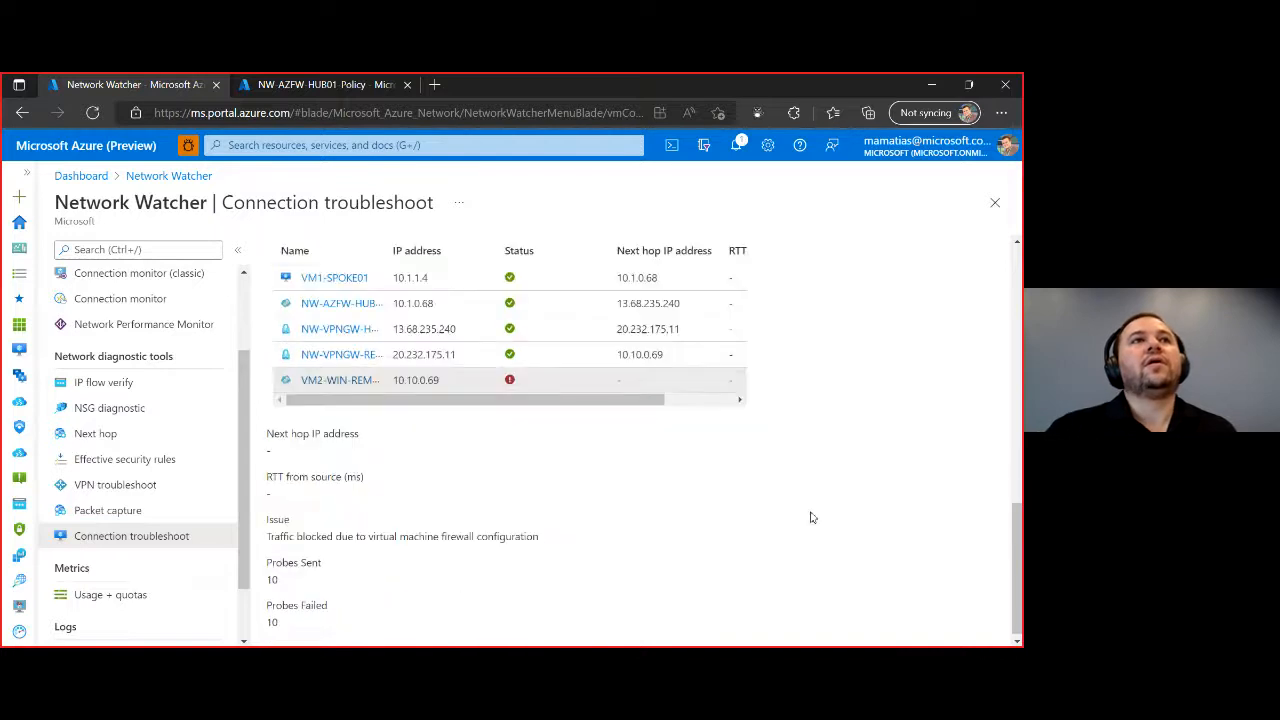
pyautogui.moveTo(270, 537); pyautogui.dragTo(541, 543)
pyautogui.click(381, 537)
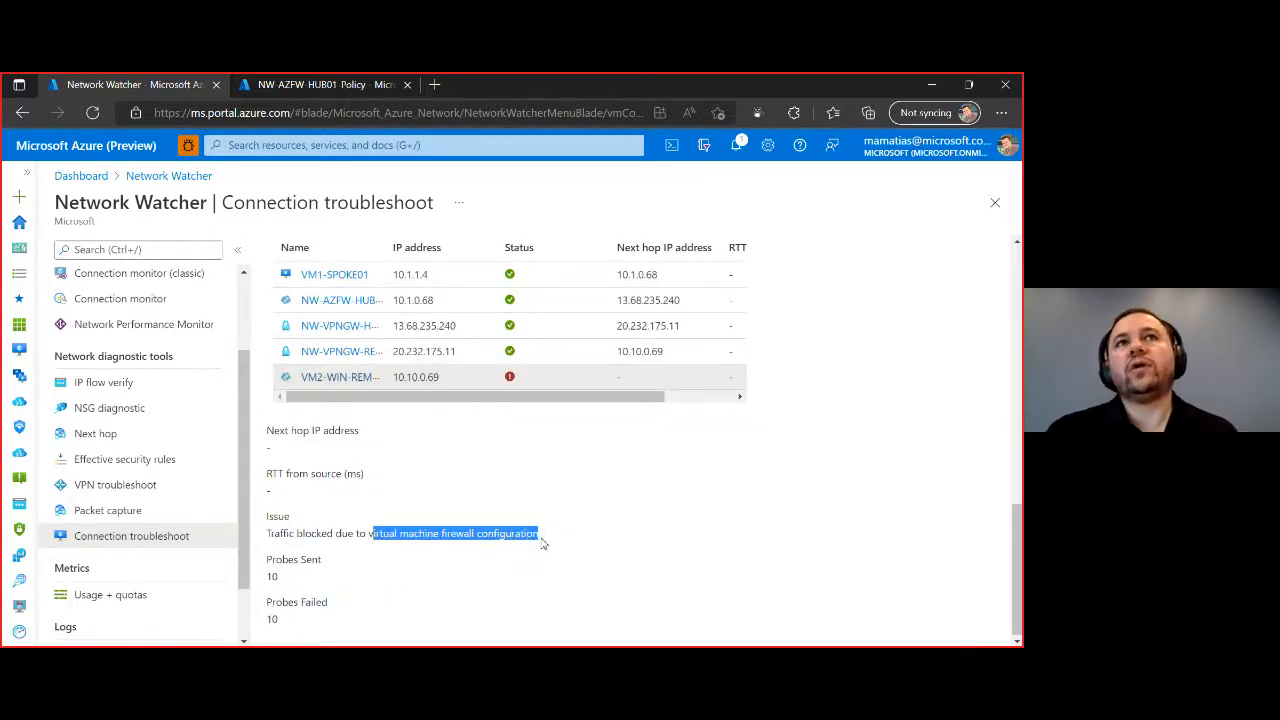
pyautogui.click(736, 508)
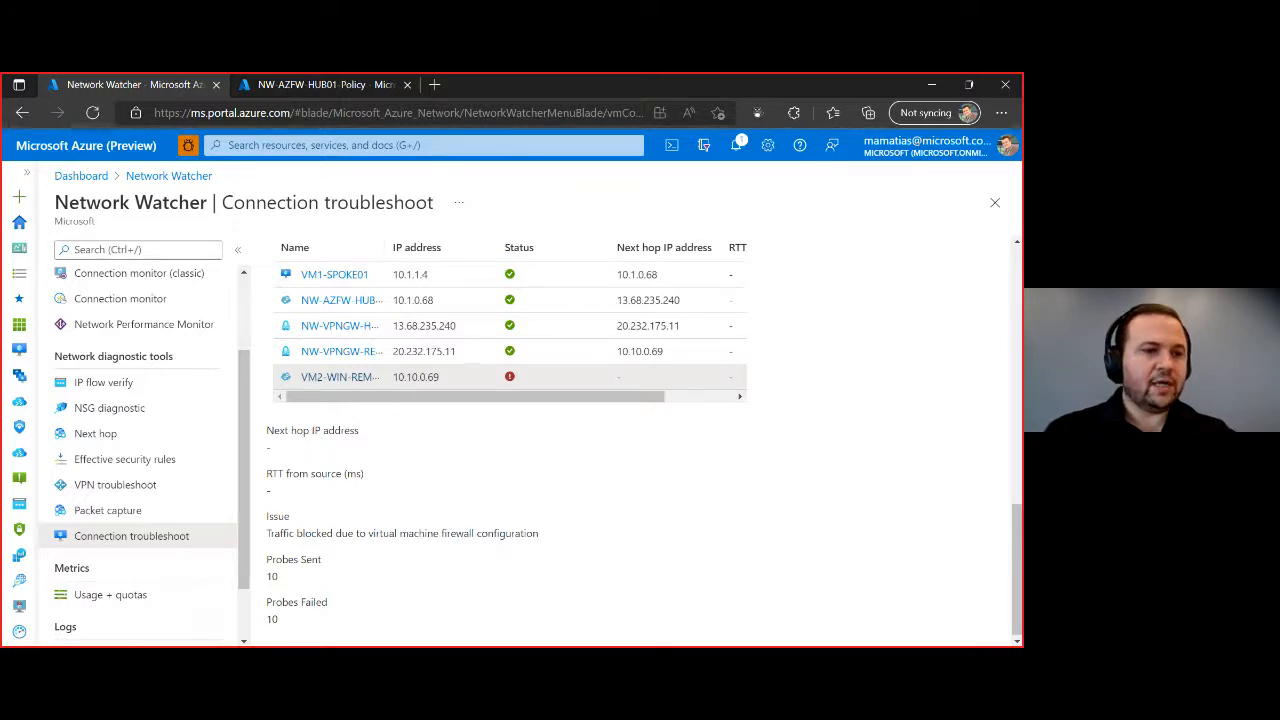
# Step: Switch to the connection troubleshoot article, highlight the fault types from CPU through UserDefinedRoute, and return to the Azure portal
pyautogui.hotkey('alt', 'Tab')
pyautogui.click(771, 445)
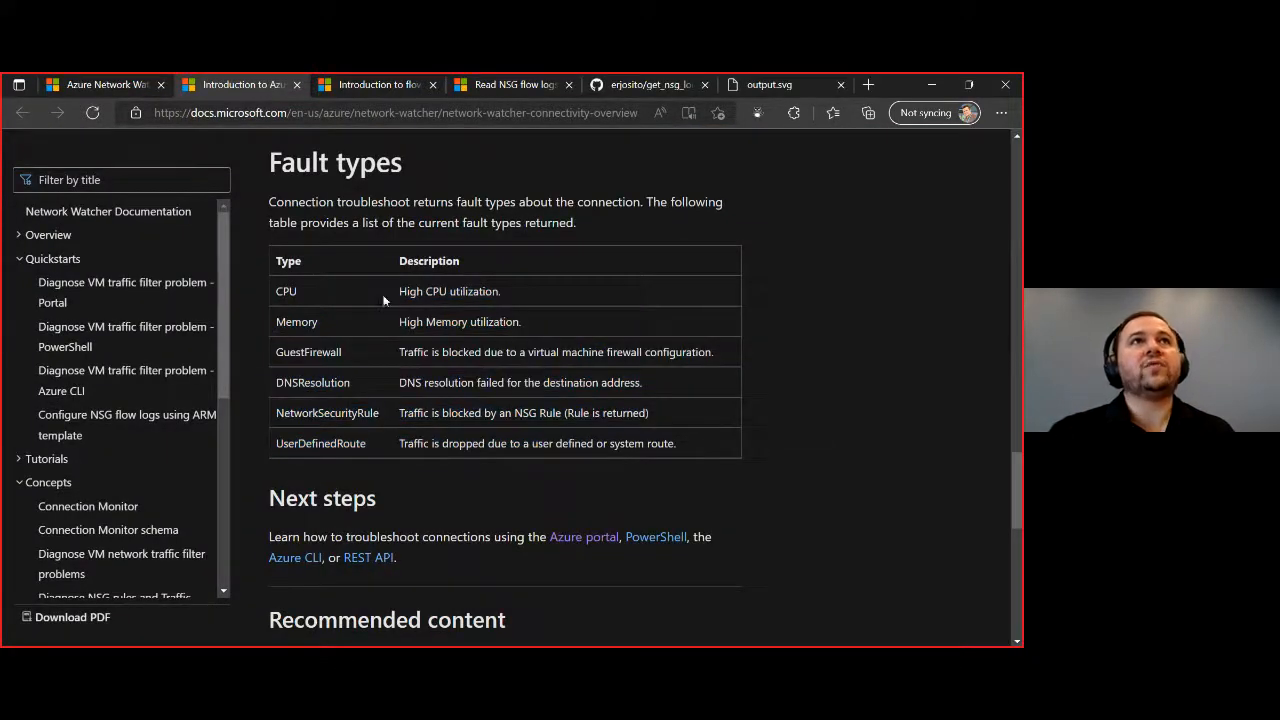
pyautogui.moveTo(401, 291); pyautogui.dragTo(547, 428)
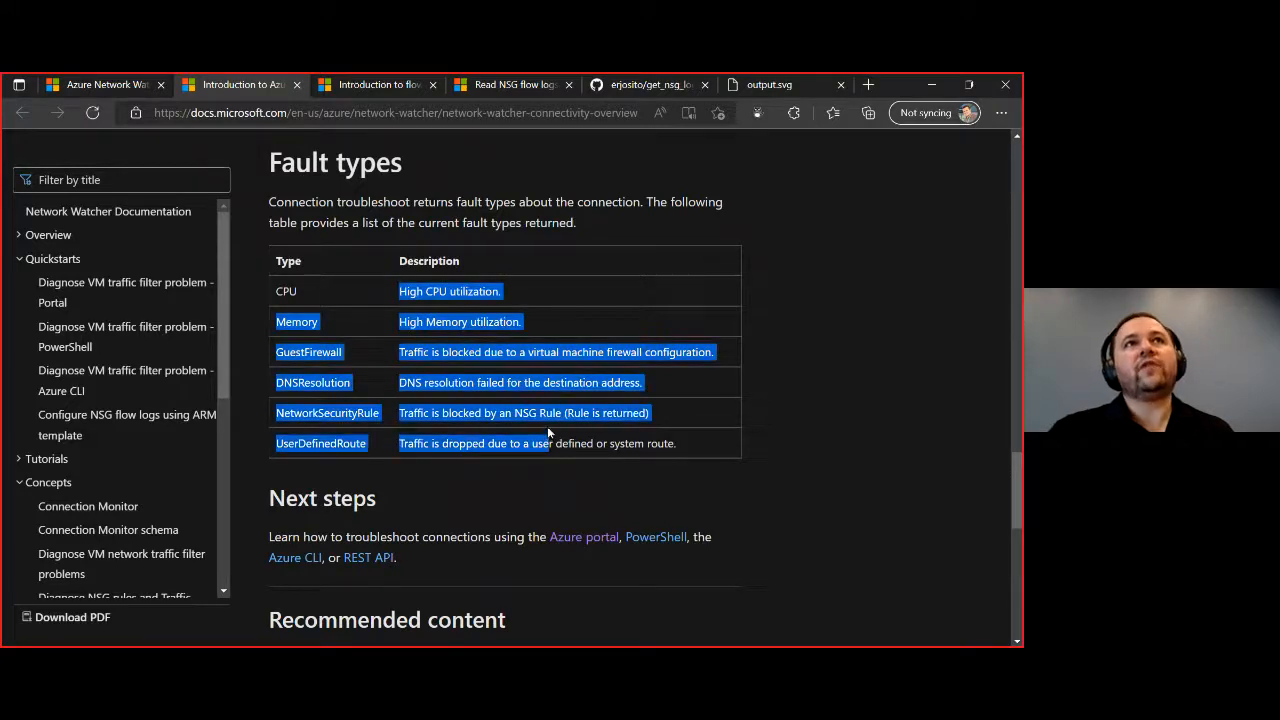
pyautogui.click(482, 311)
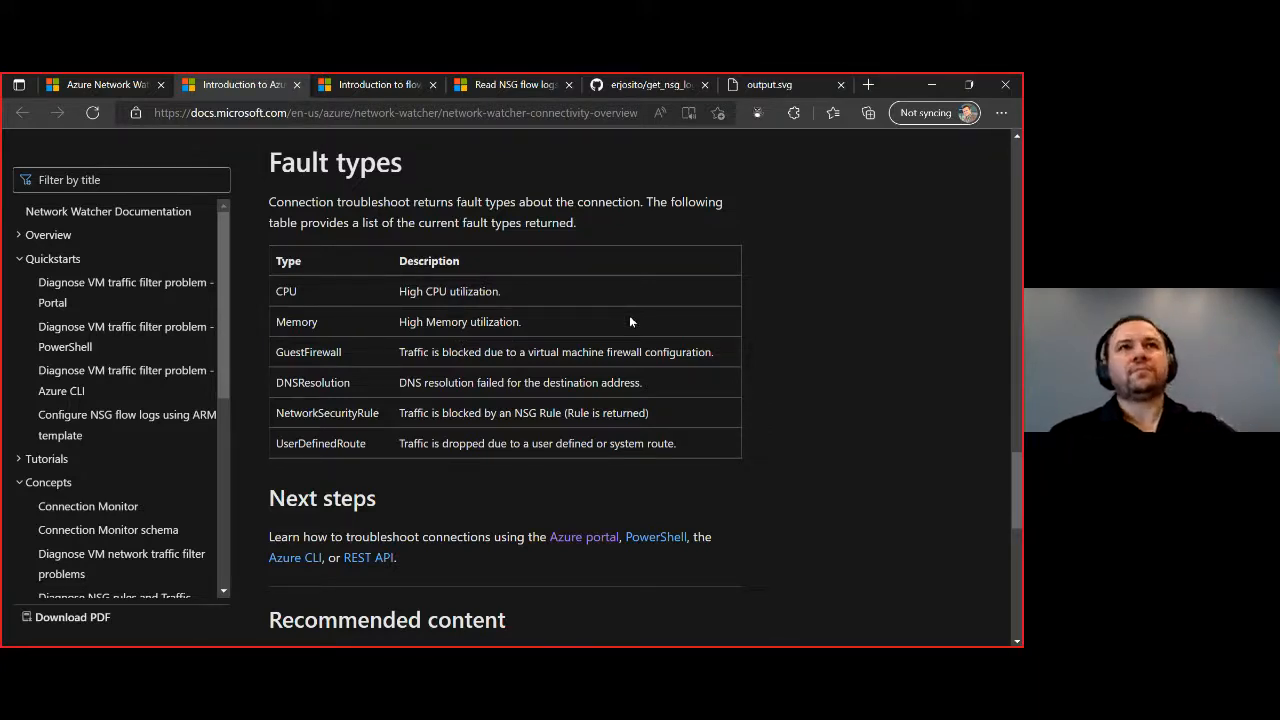
pyautogui.moveTo(440, 291); pyautogui.dragTo(463, 428)
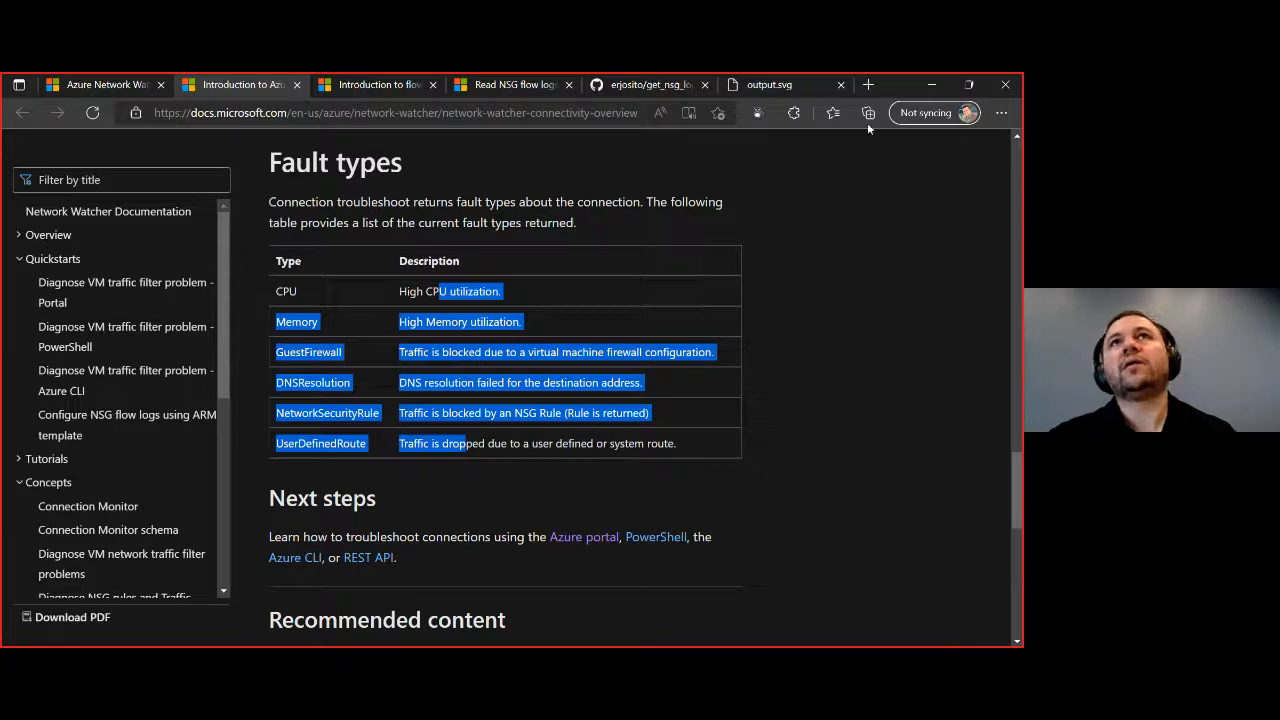
pyautogui.click(931, 84)
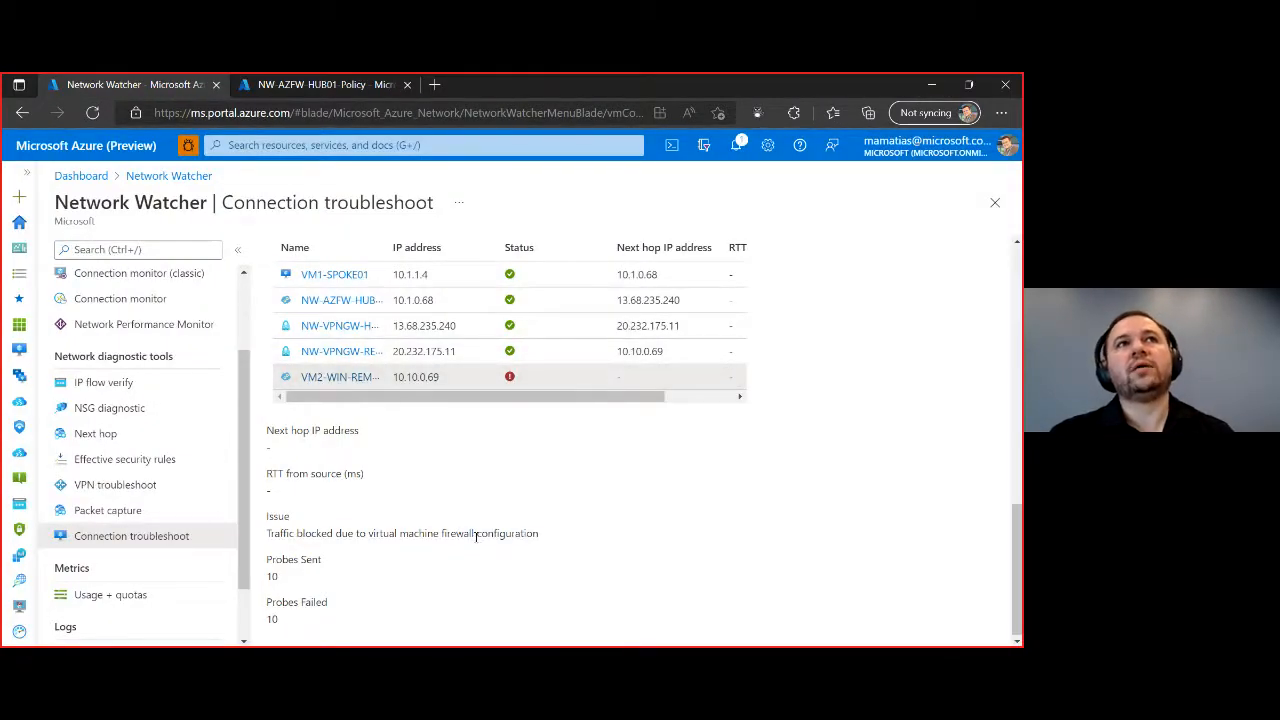
# Step: Review the hops and check settings, and open Network Watcher's NSG flow logs page, discarding the unsaved edits
pyautogui.scroll(2, 478, 538)
pyautogui.scroll(-1, 475, 541)
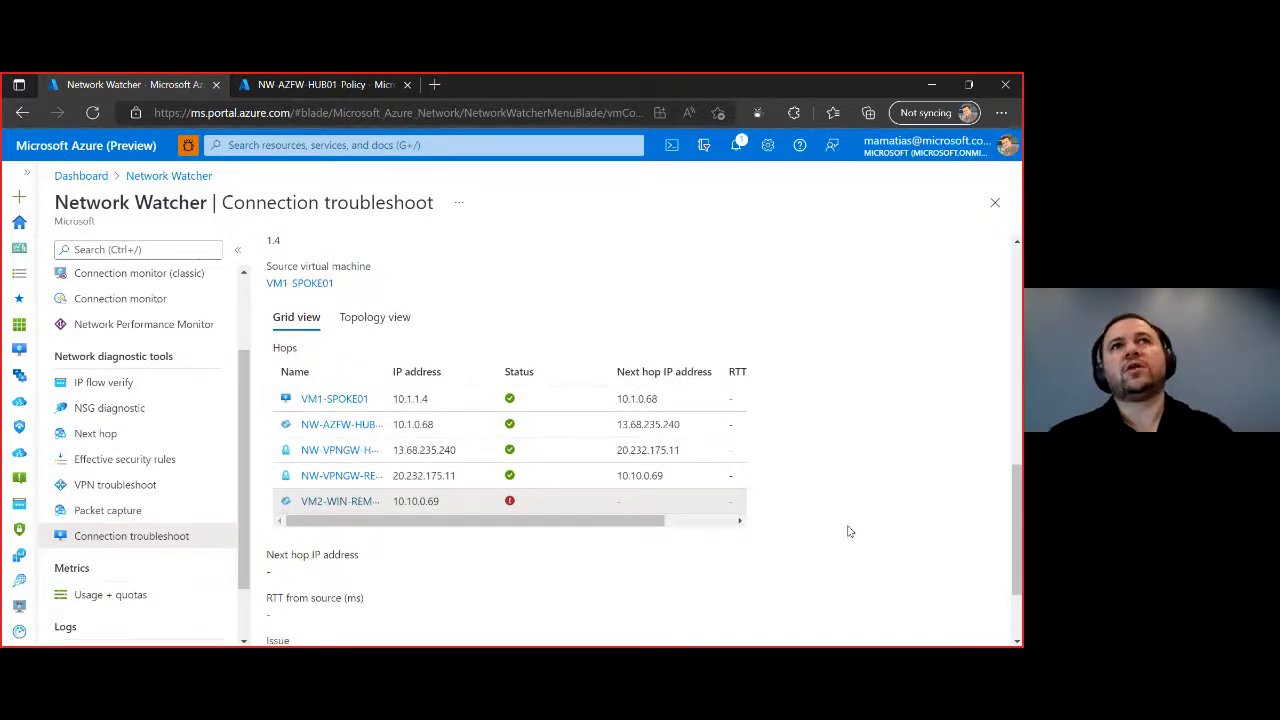
pyautogui.scroll(5, 828, 540)
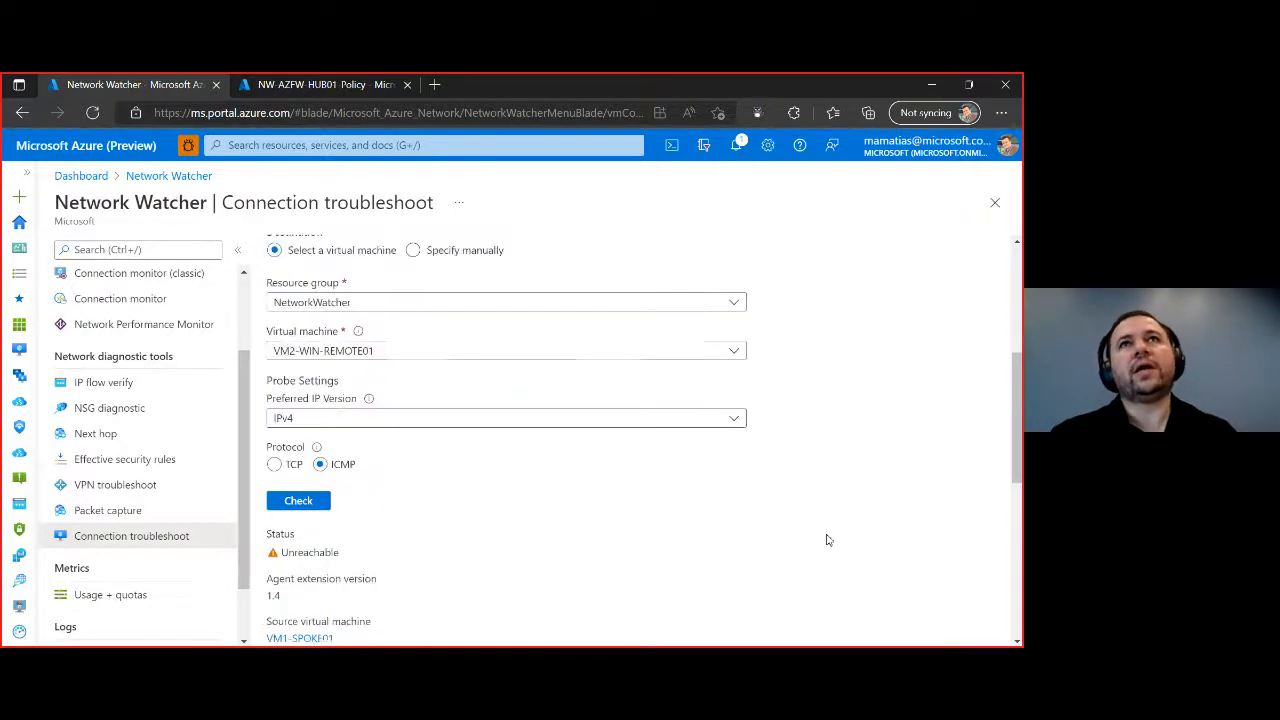
pyautogui.scroll(3, 828, 540)
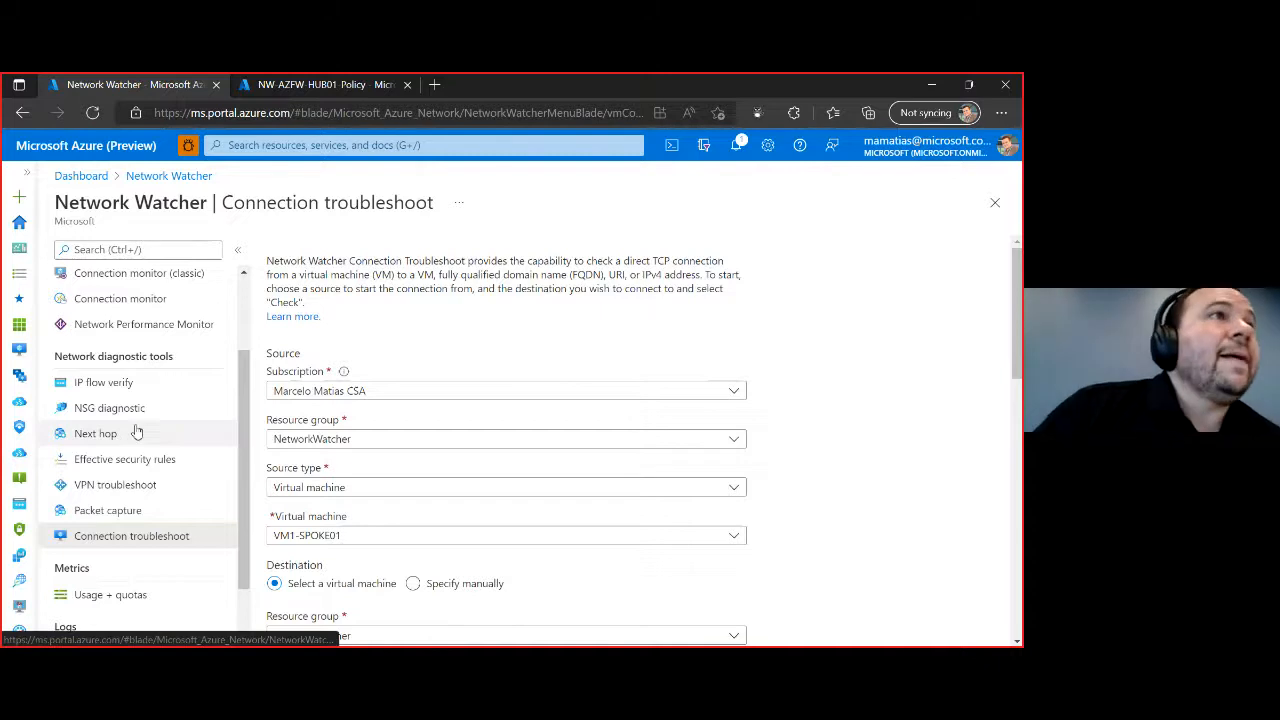
pyautogui.scroll(-1, 137, 430)
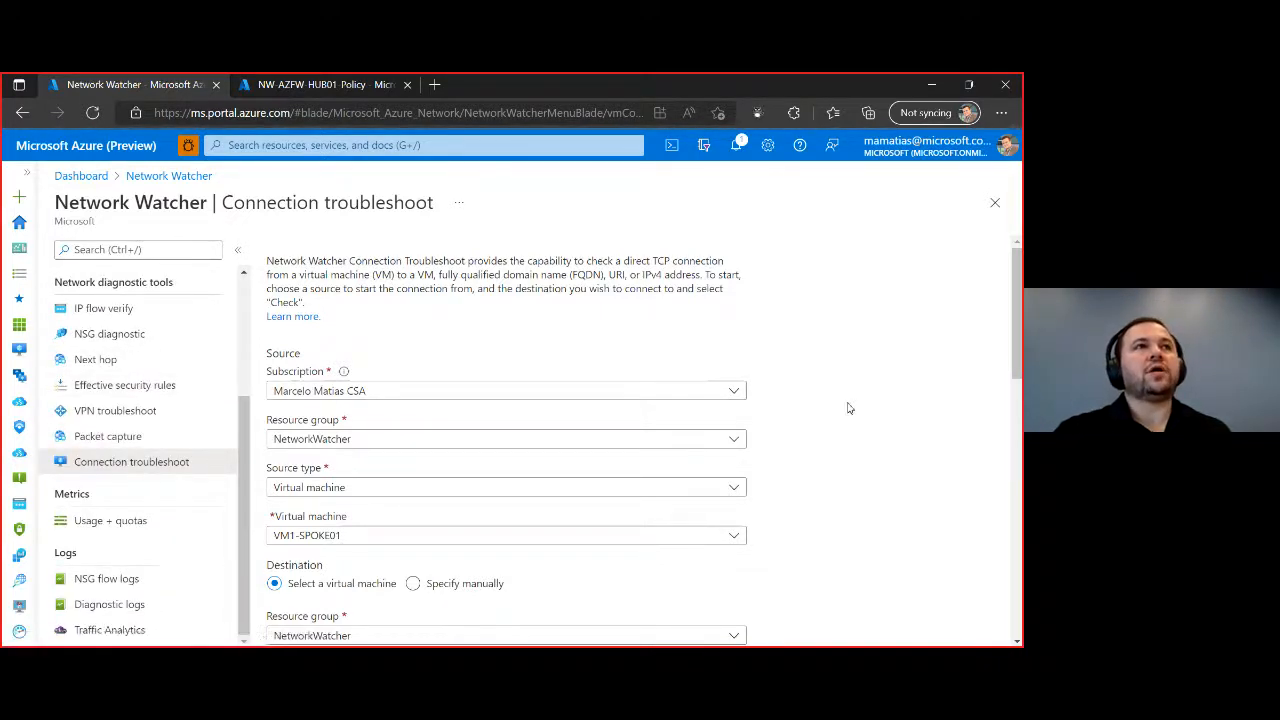
pyautogui.click(115, 583)
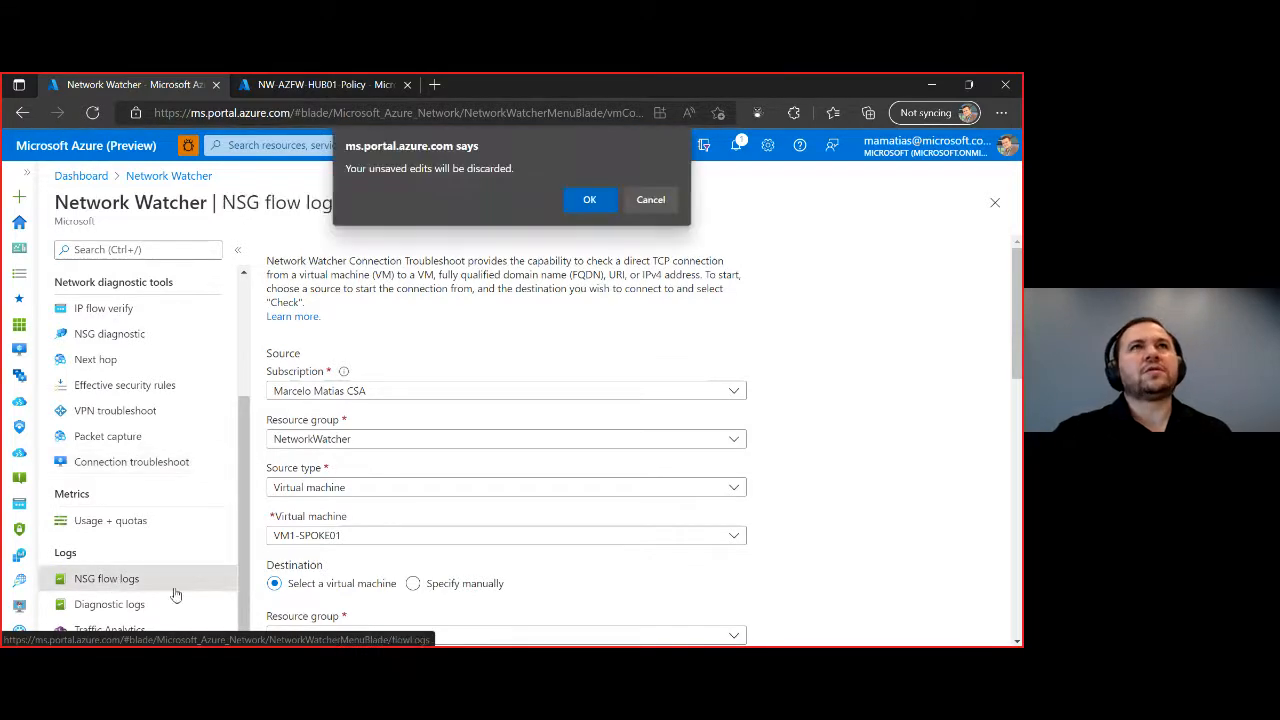
pyautogui.click(590, 200)
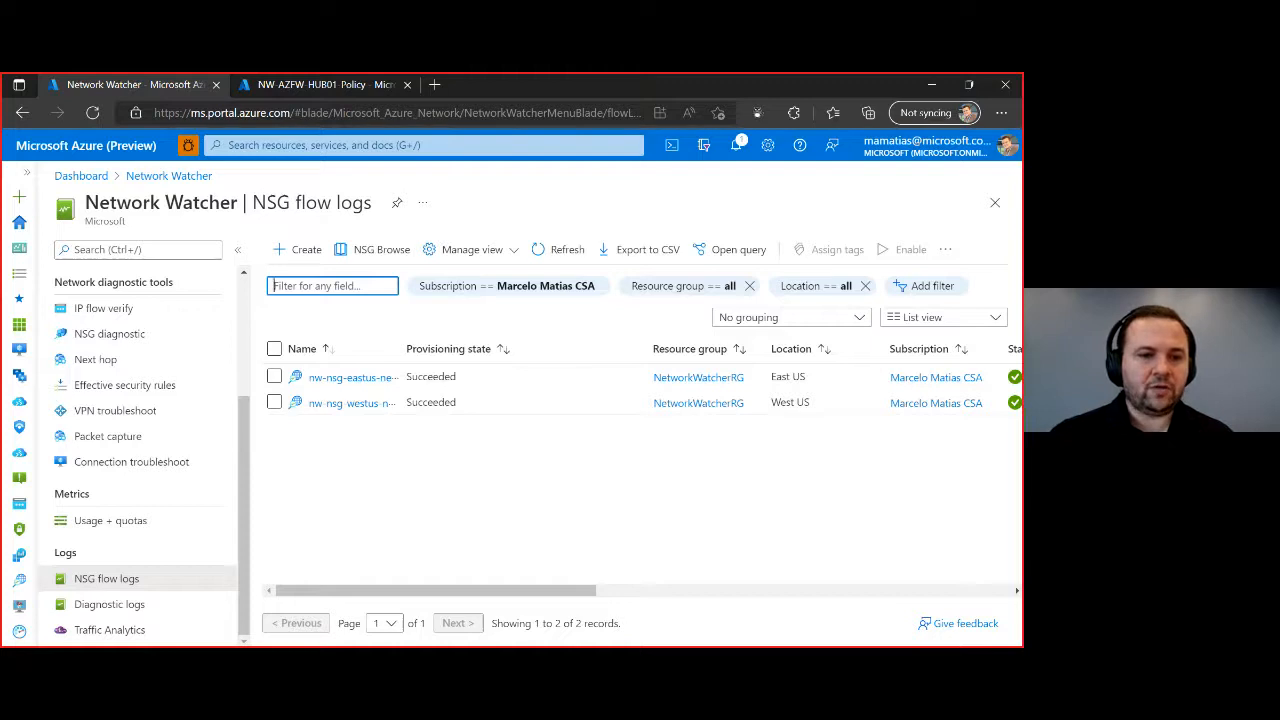
# Step: Show the network diagram in Visio, and select the nw-nsg-remote network security group for a new flow log in the Azure portal
pyautogui.hotkey('alt', 'Tab')
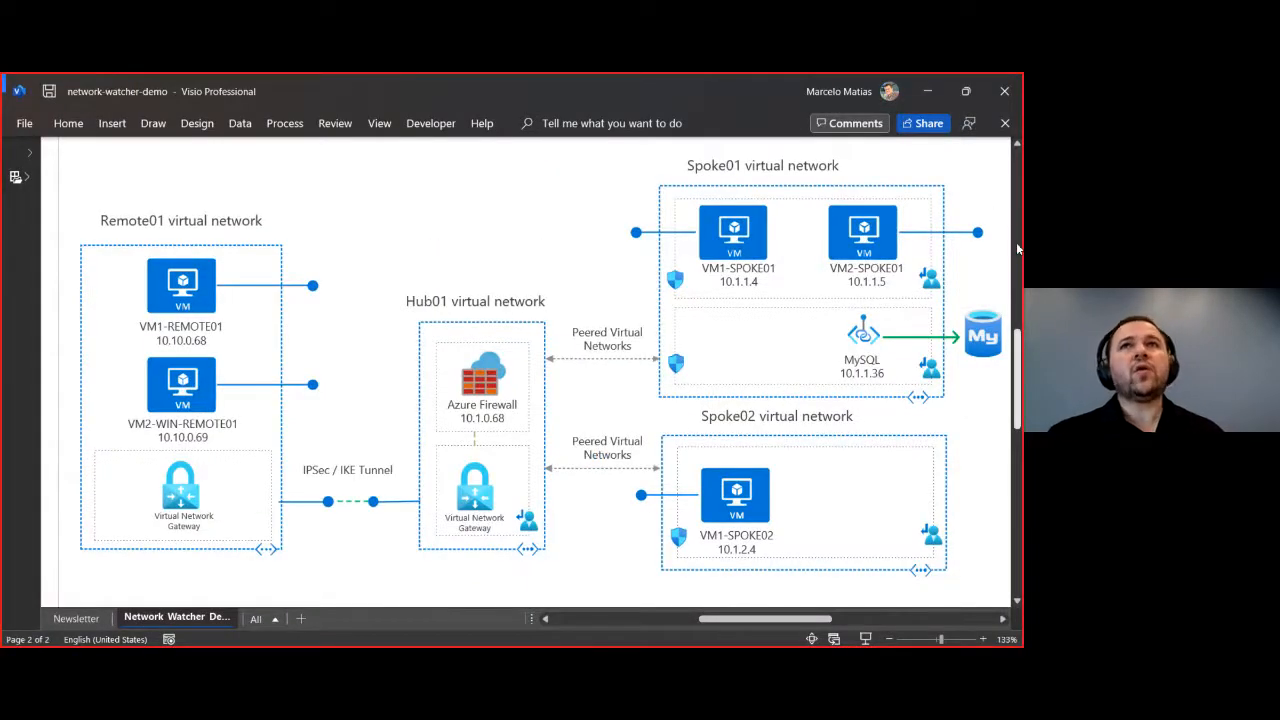
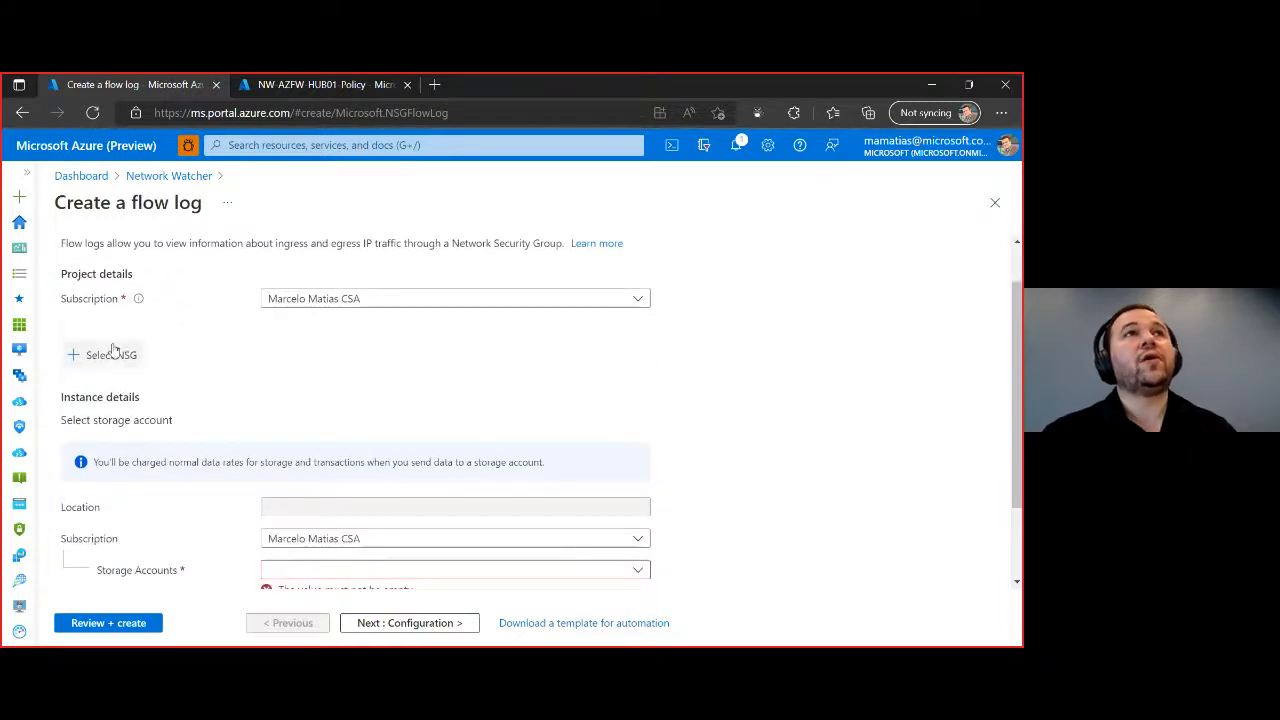
pyautogui.click(110, 353)
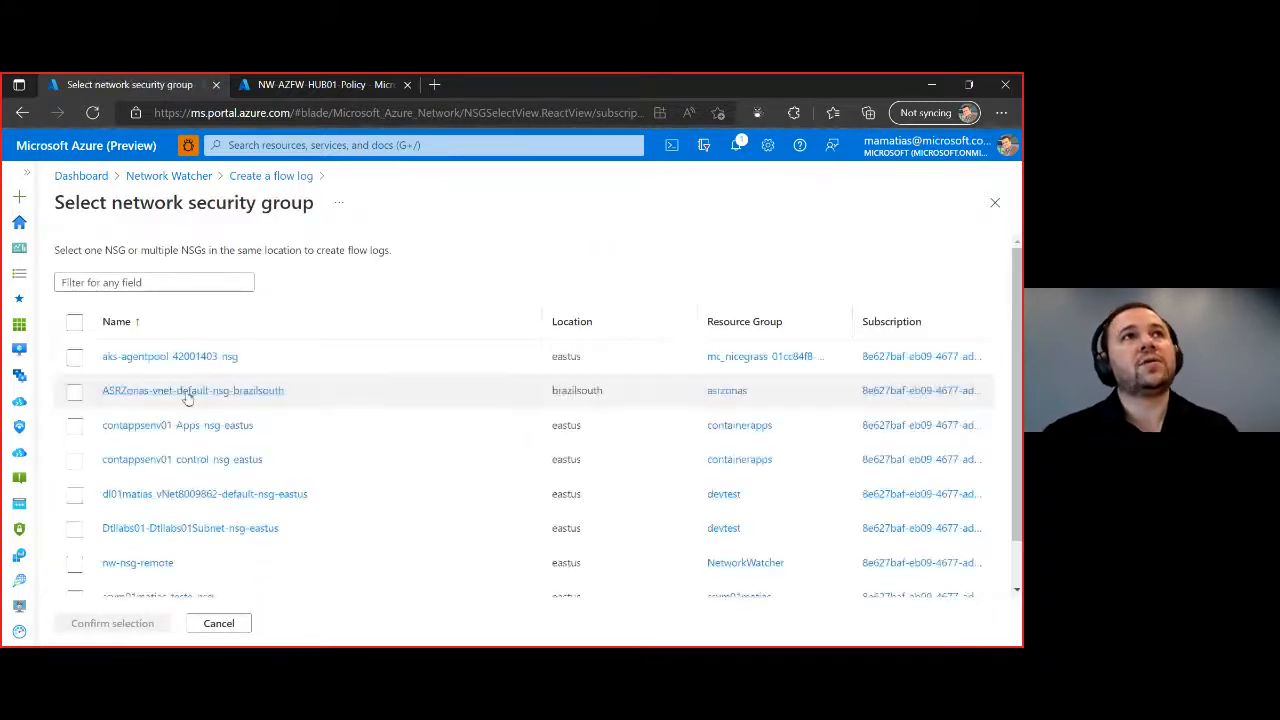
pyautogui.click(74, 563)
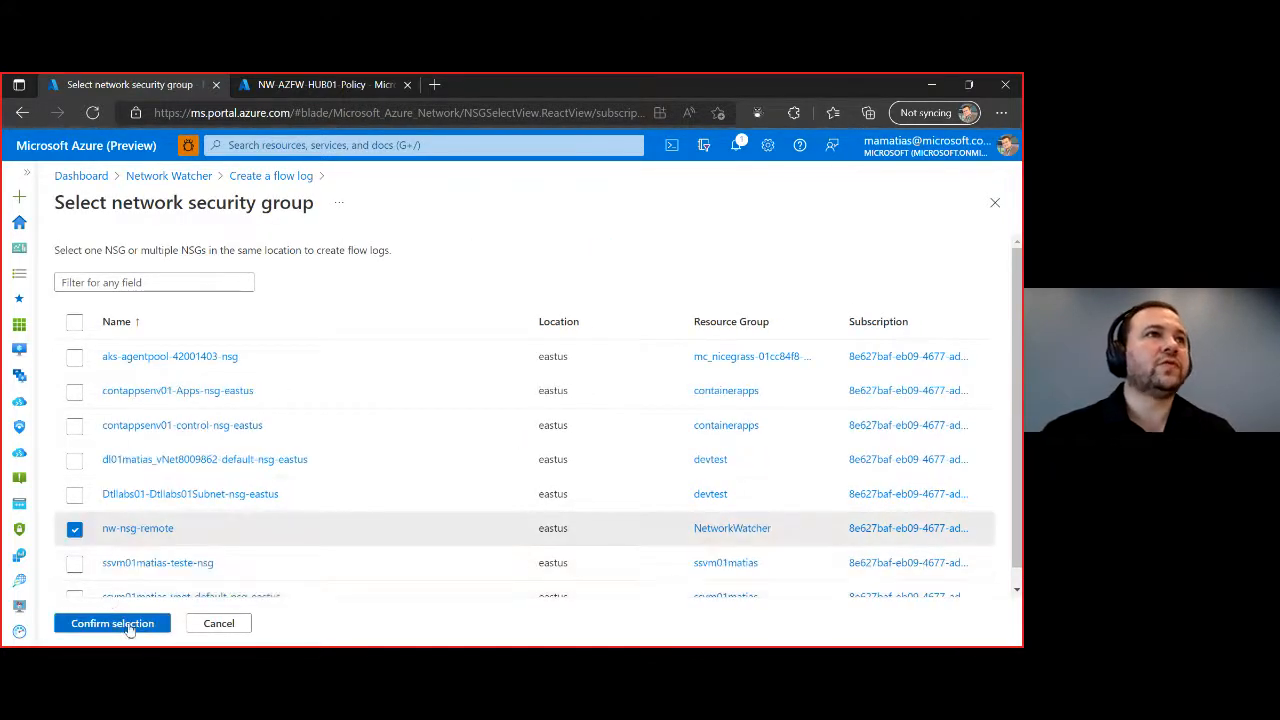
pyautogui.click(122, 623)
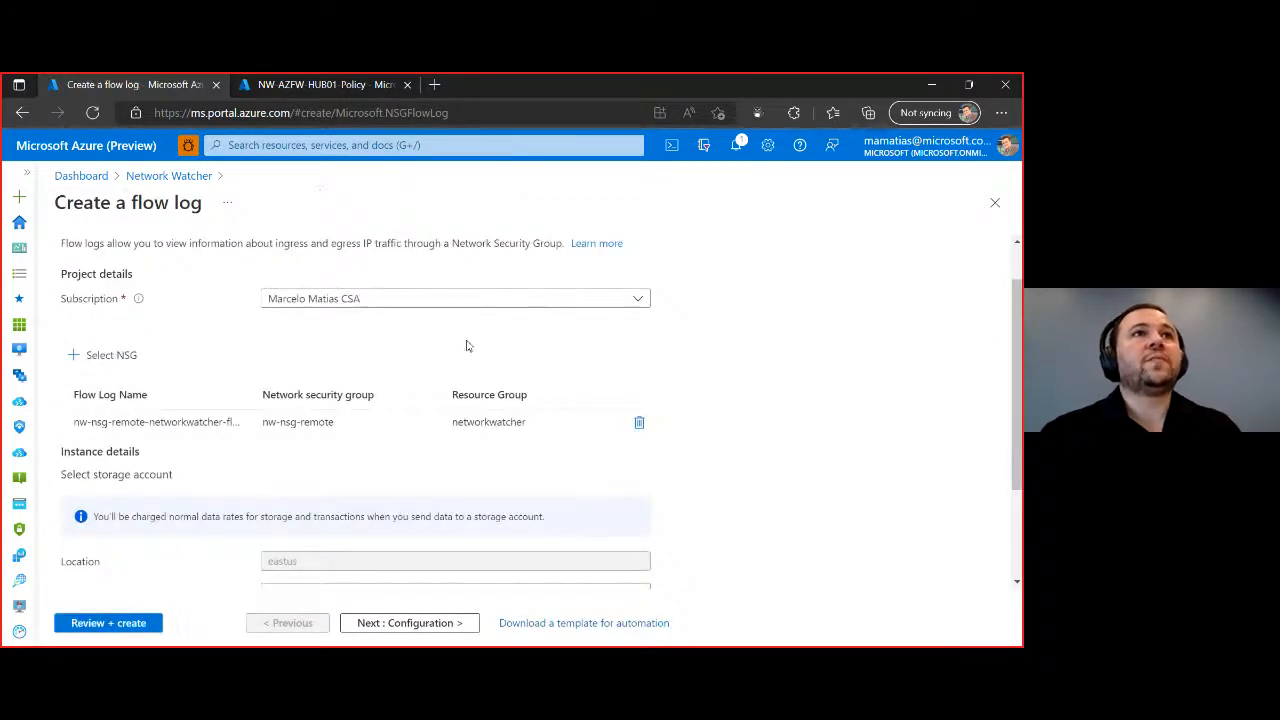
# Step: Choose nweastusstoragelogs01 as the storage account for the new flow log
pyautogui.scroll(-1, 467, 346)
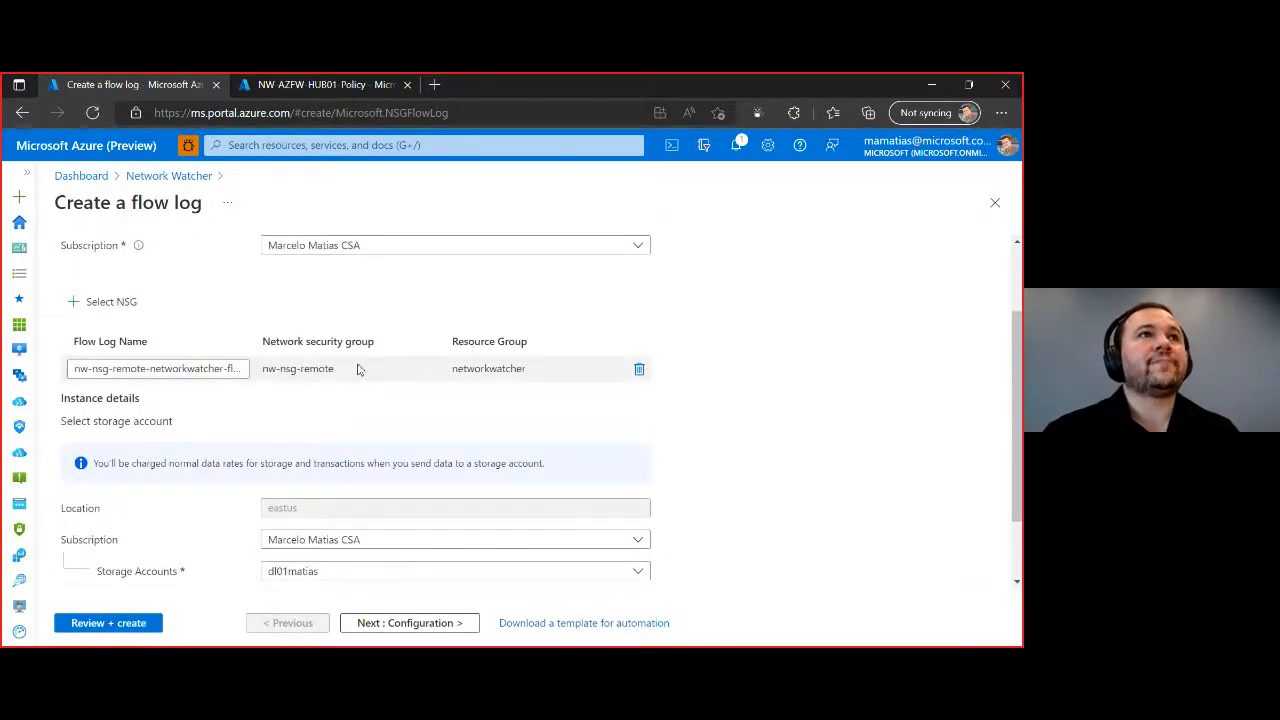
pyautogui.scroll(-1, 402, 407)
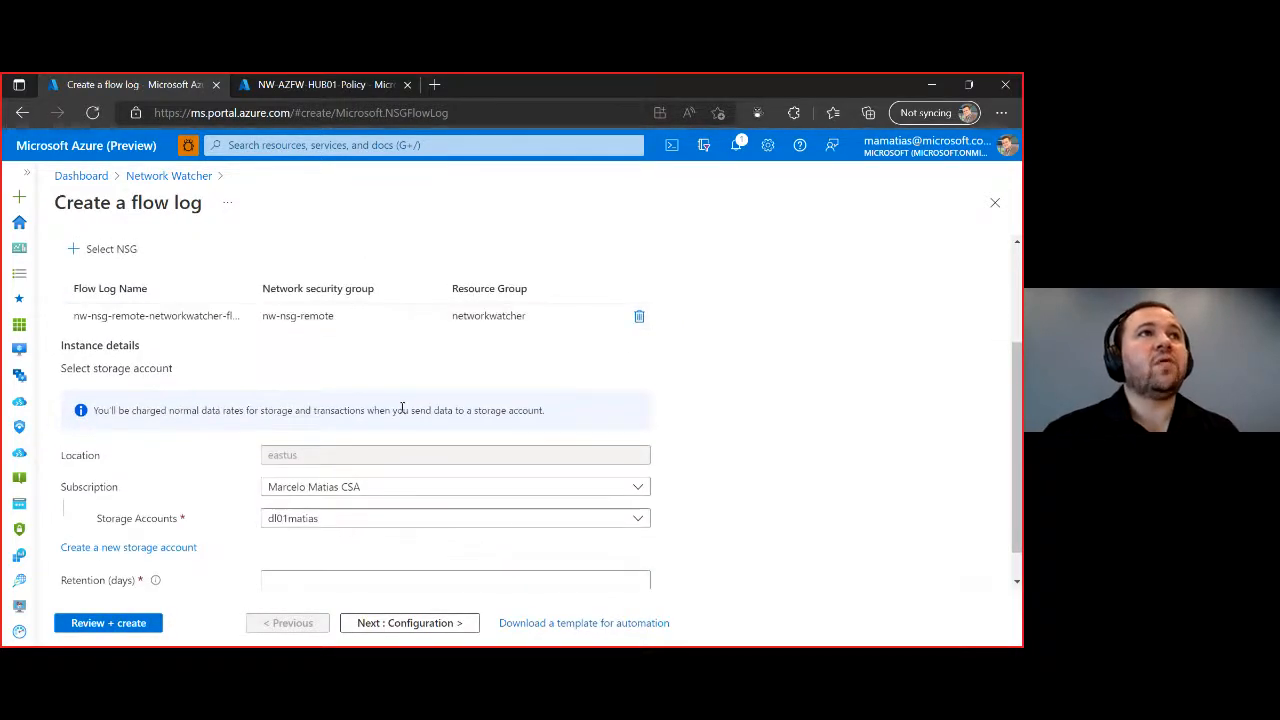
pyautogui.click(430, 520)
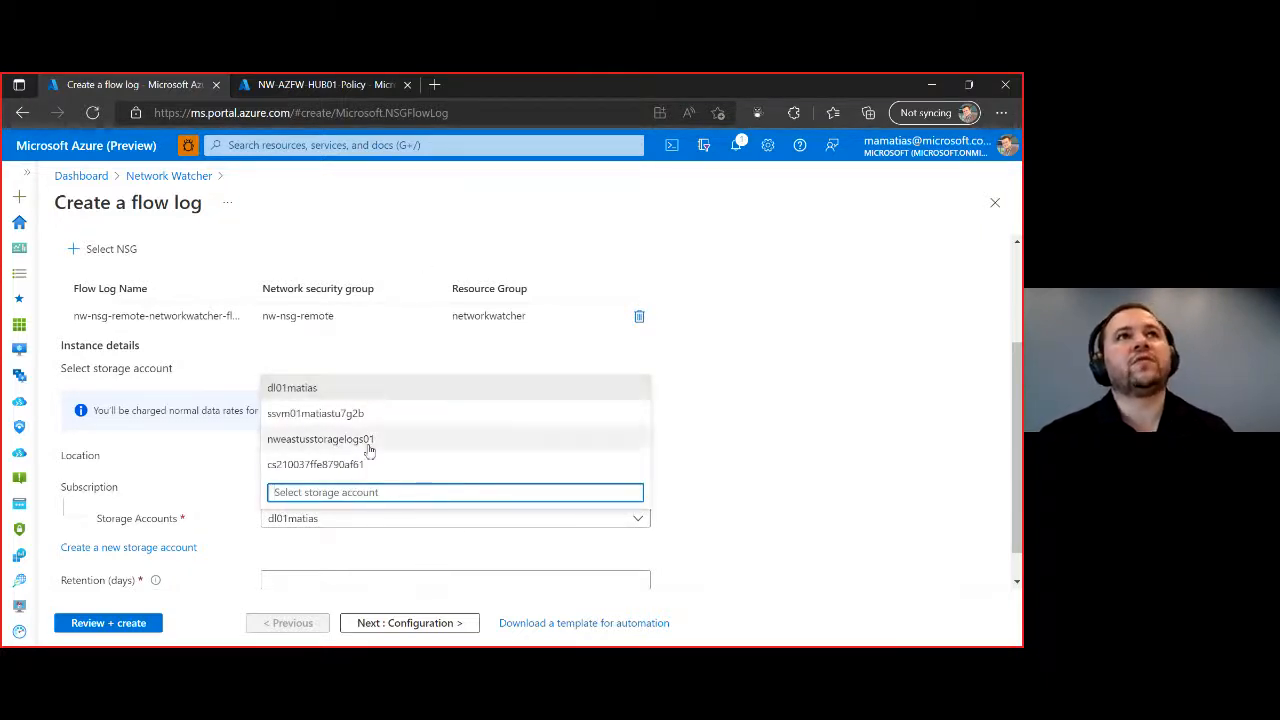
pyautogui.click(373, 444)
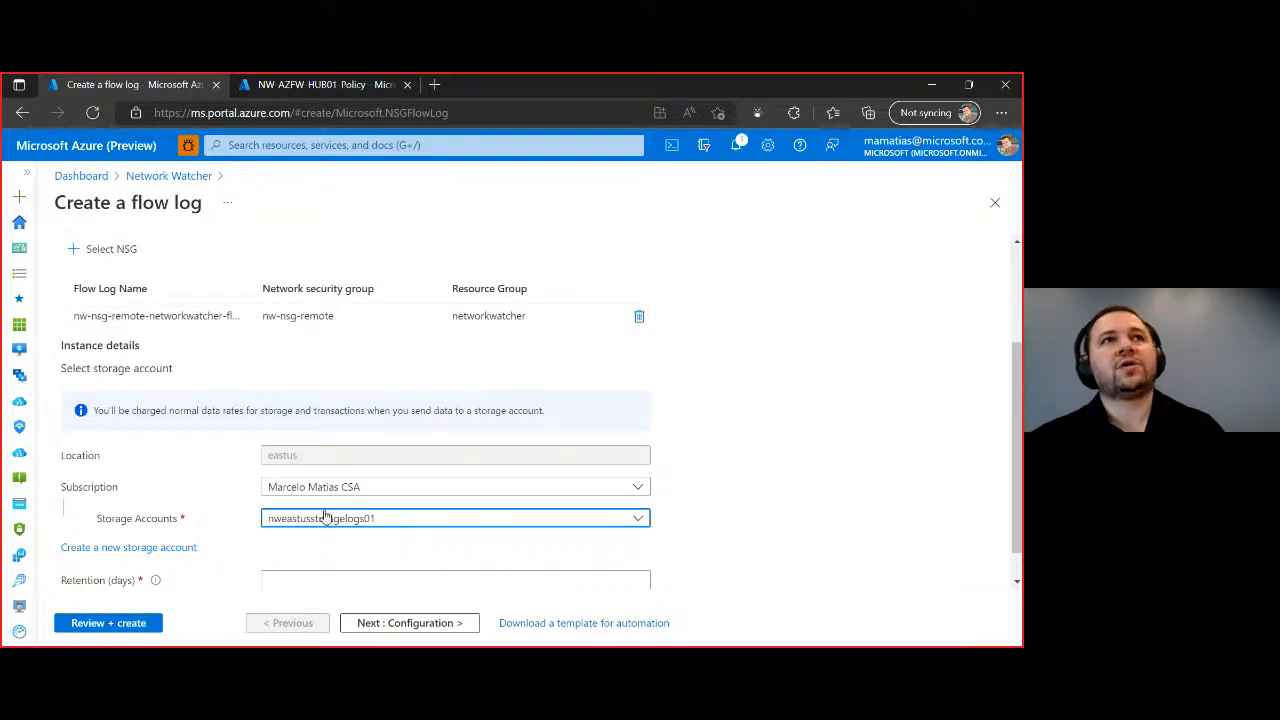
pyautogui.click(700, 448)
pyautogui.scroll(-1, 700, 448)
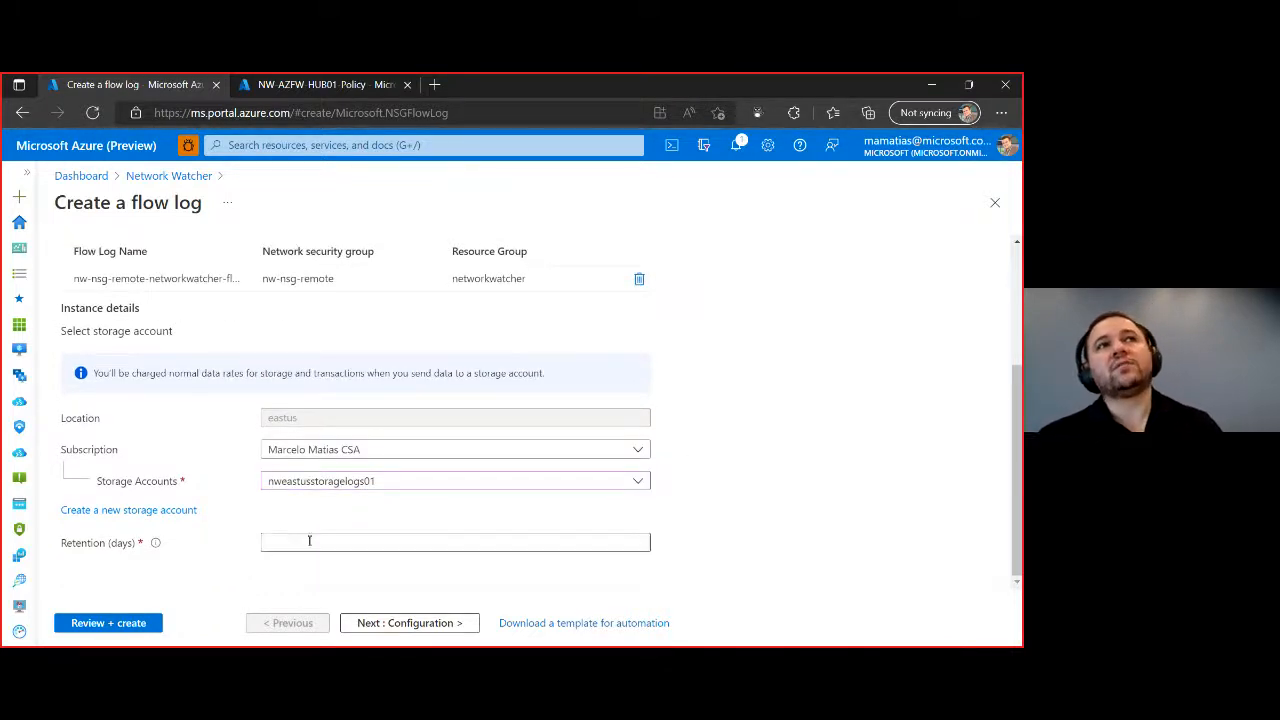
# Step: Enter 0 as the flow log's retention, and replace it with 30 days
pyautogui.click(308, 540)
pyautogui.write('0')
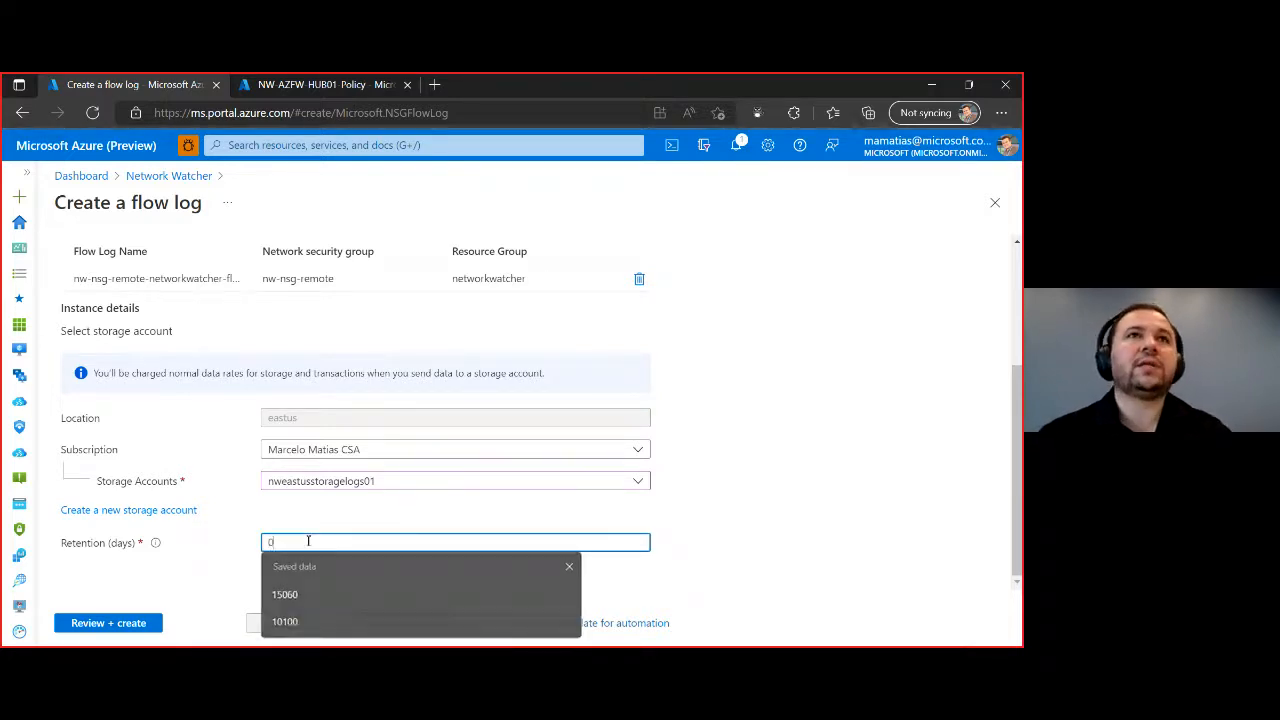
pyautogui.click(792, 492)
pyautogui.moveTo(297, 545); pyautogui.dragTo(188, 548)
pyautogui.write('30')
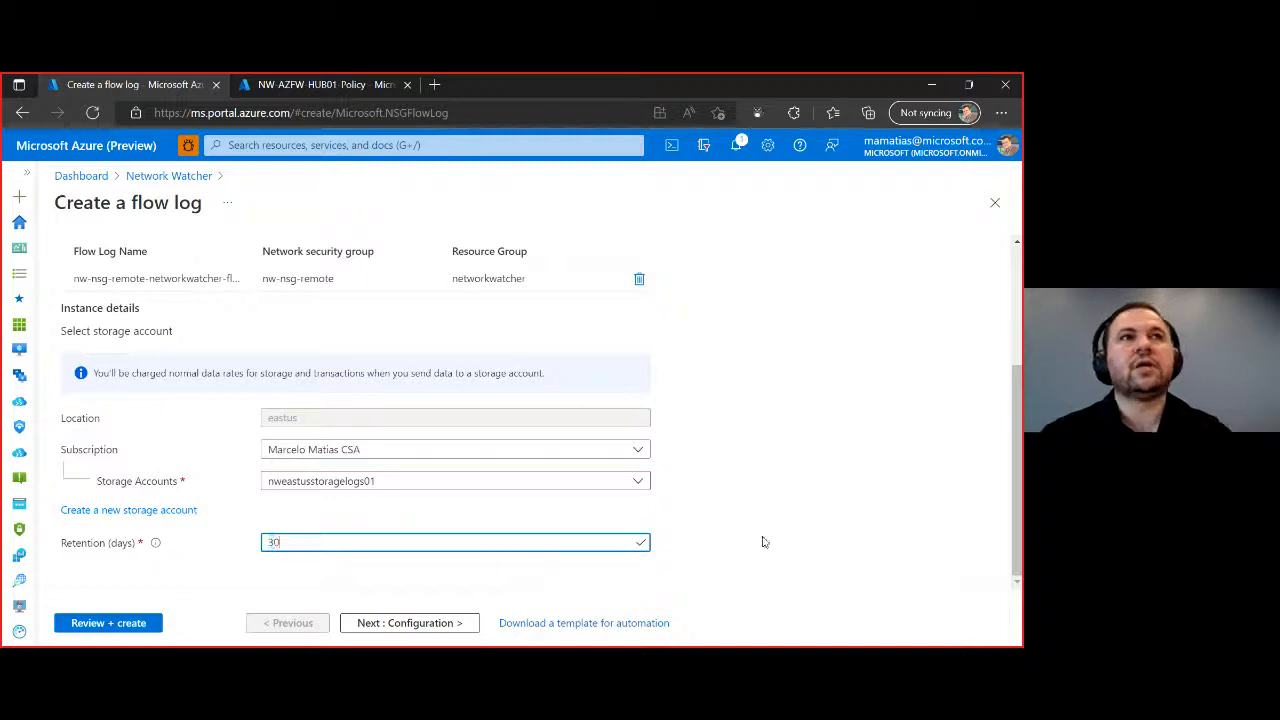
pyautogui.click(792, 531)
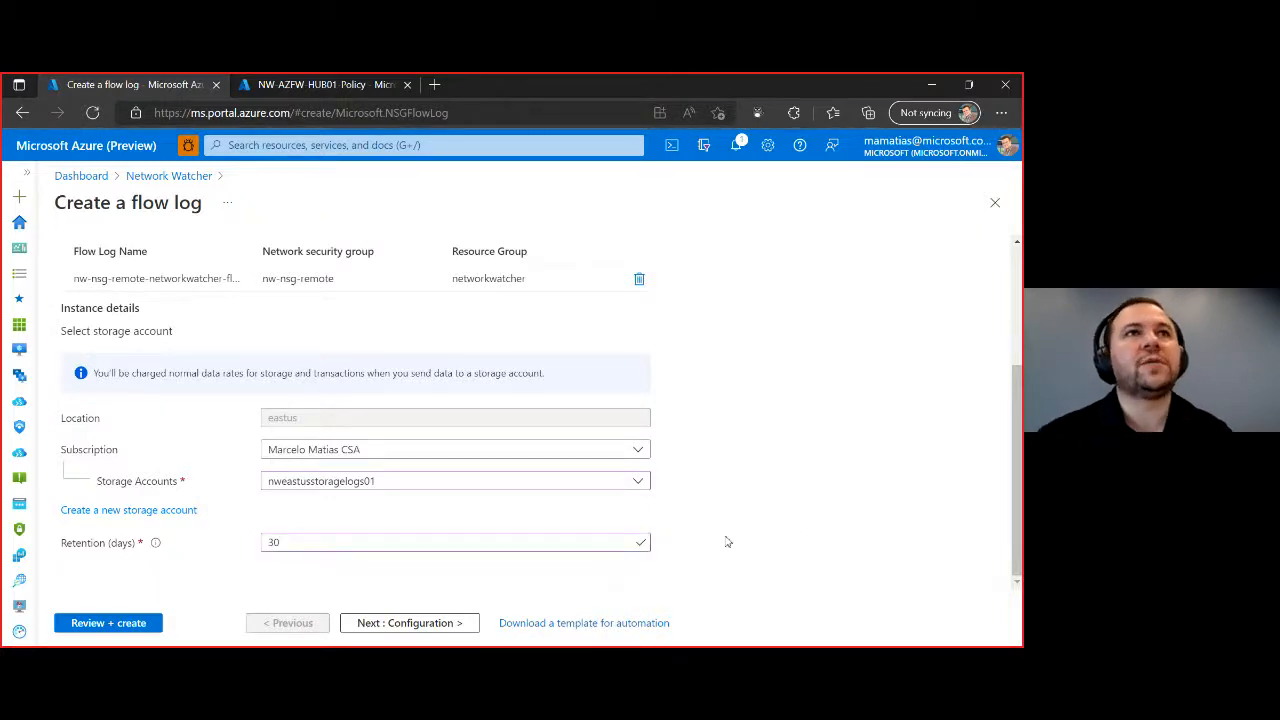
# Step: In the flow log's configuration, switch the flow logs version to Version 1 and back to Version 2
pyautogui.scroll(3, 727, 540)
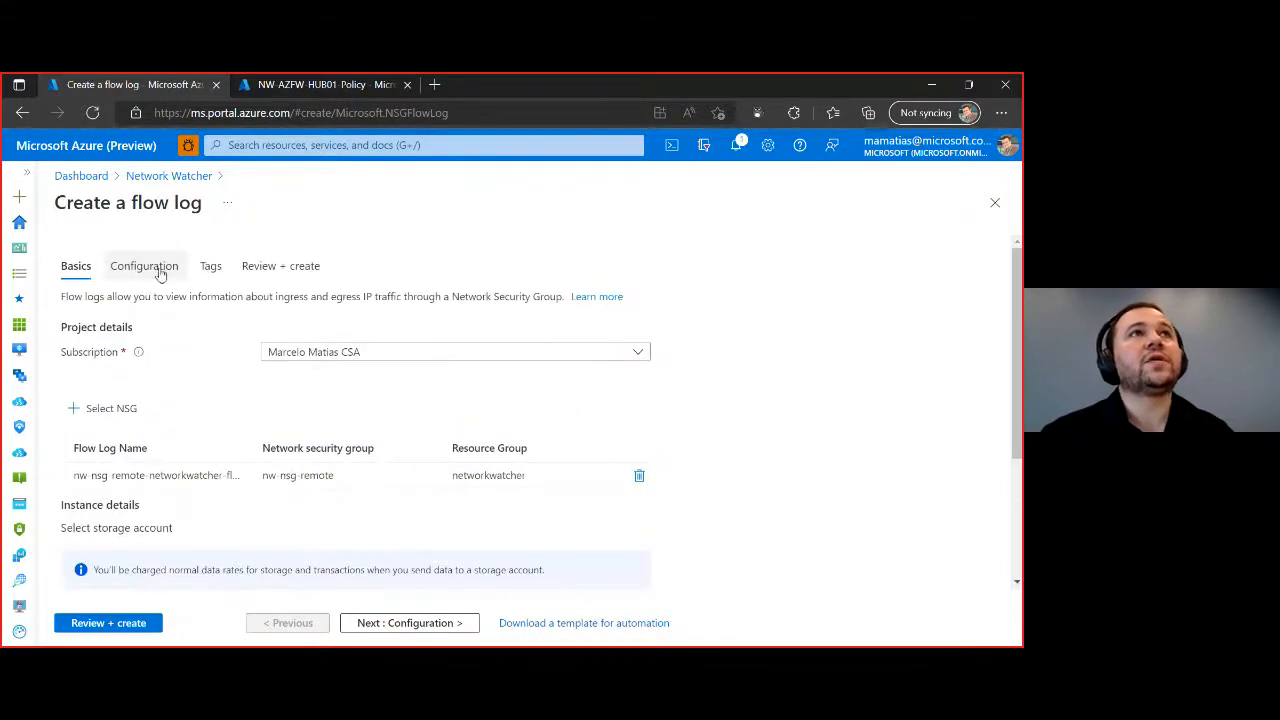
pyautogui.click(160, 275)
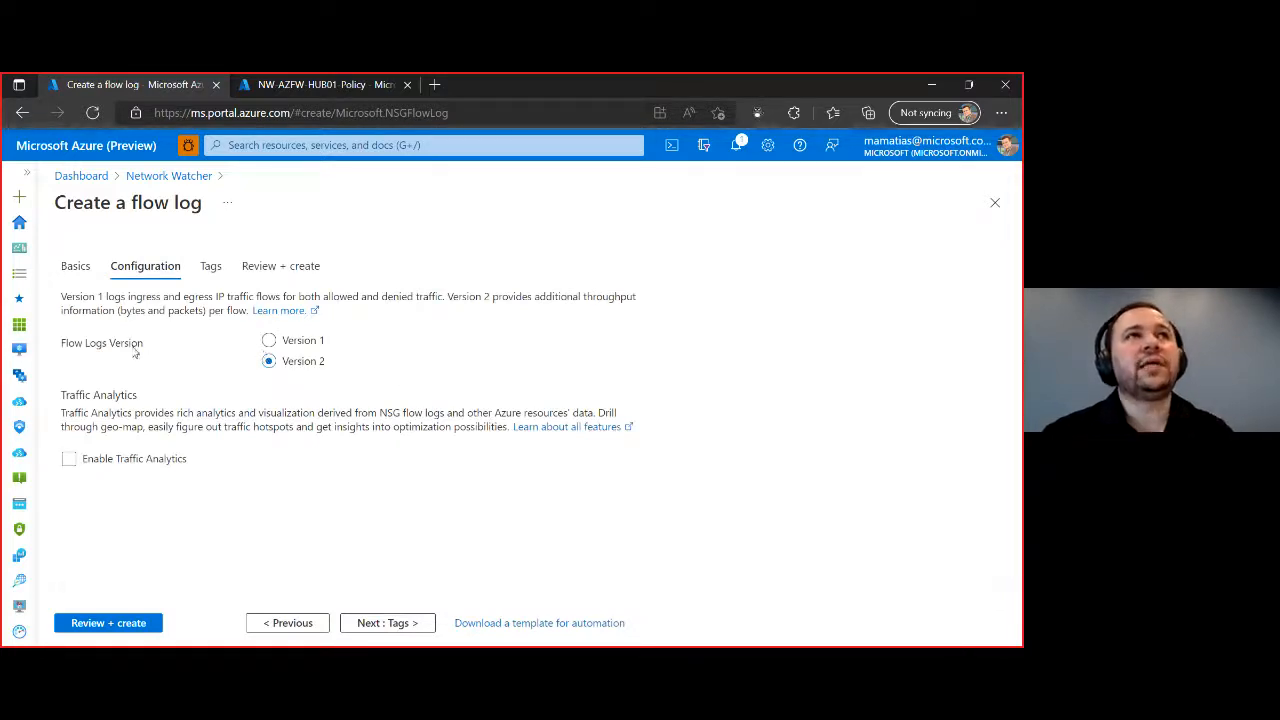
pyautogui.click(269, 362)
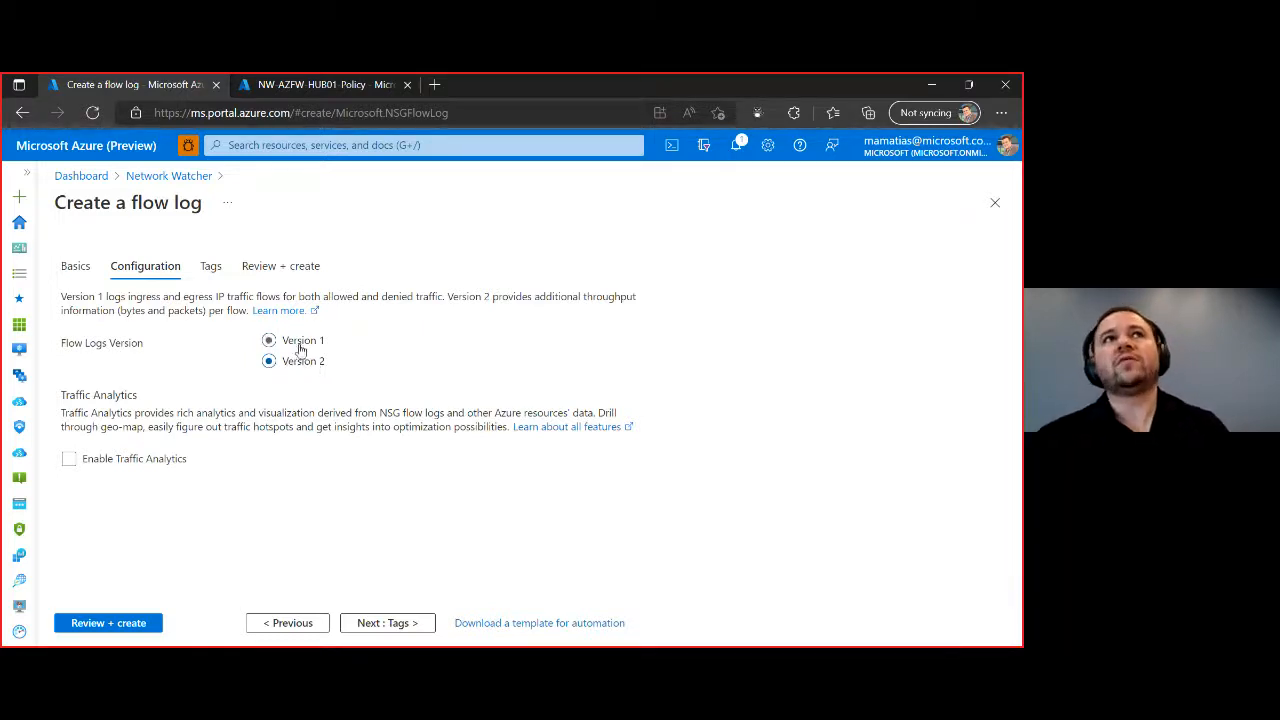
pyautogui.click(297, 343)
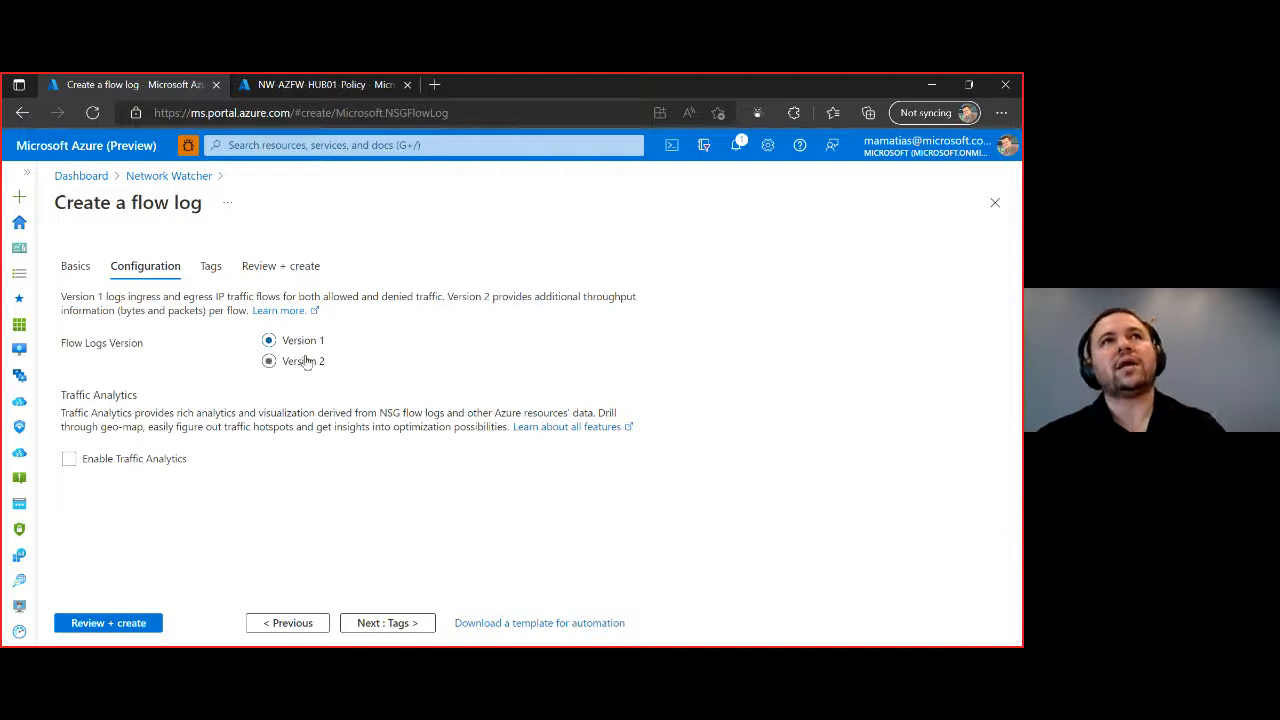
pyautogui.click(299, 361)
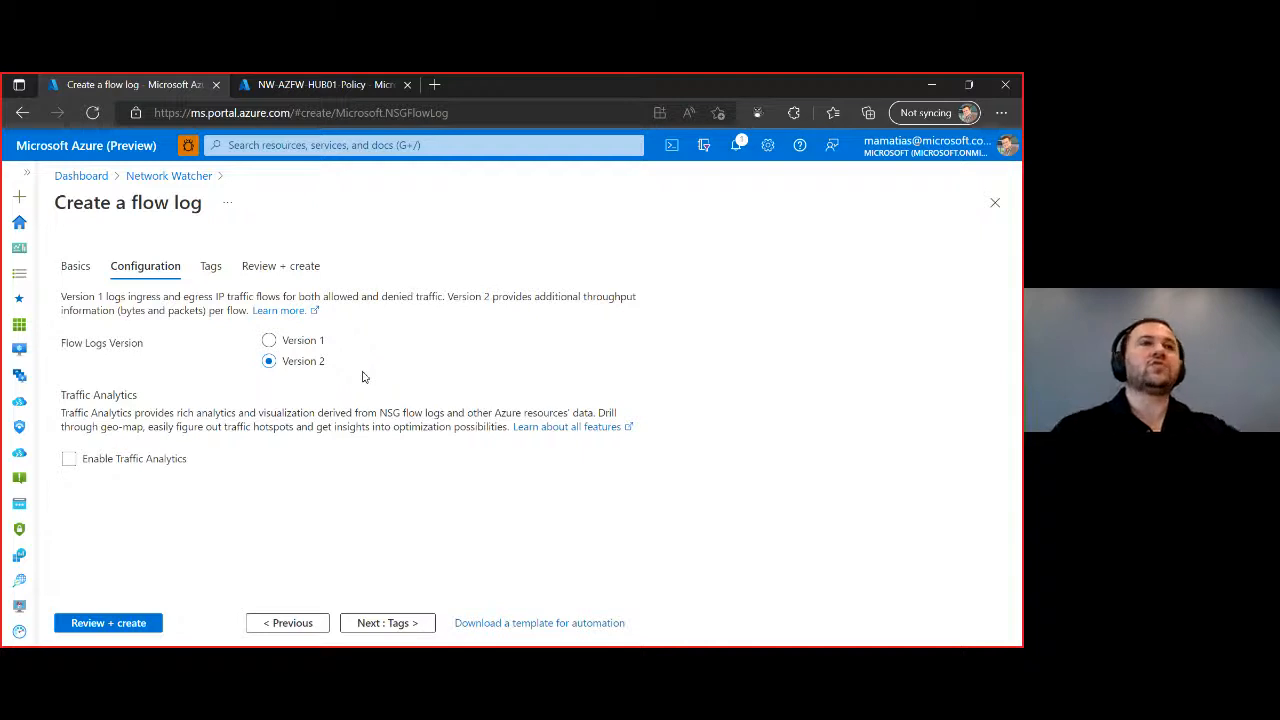
# Step: Enable Traffic Analytics with processing every 10 mins and the nw-logs workspace, and close the flow log form, discarding its settings
pyautogui.click(138, 462)
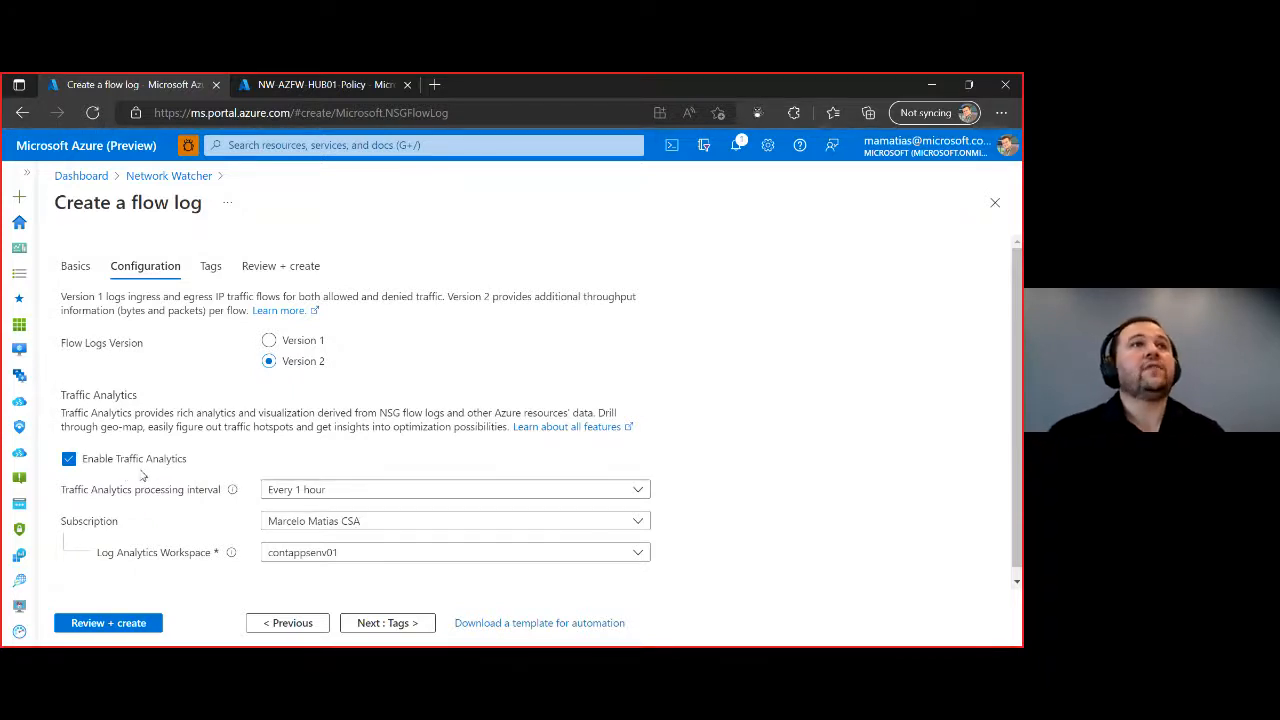
pyautogui.click(342, 490)
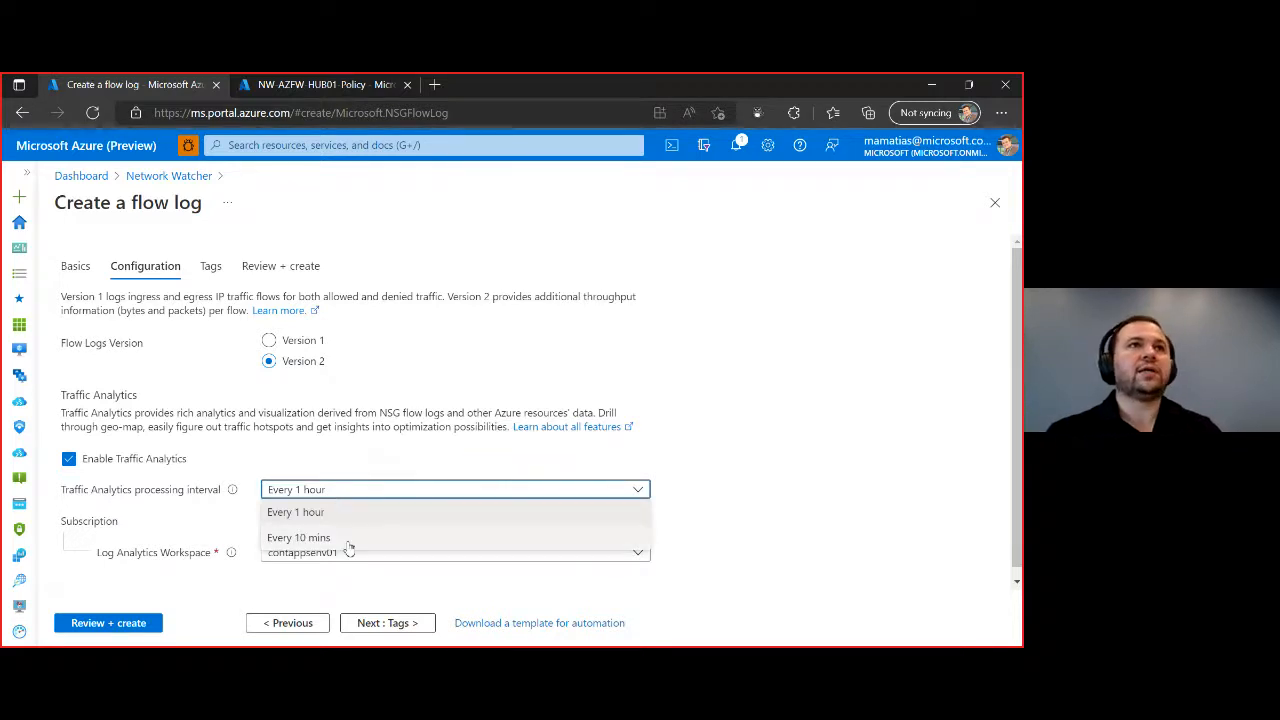
pyautogui.click(347, 539)
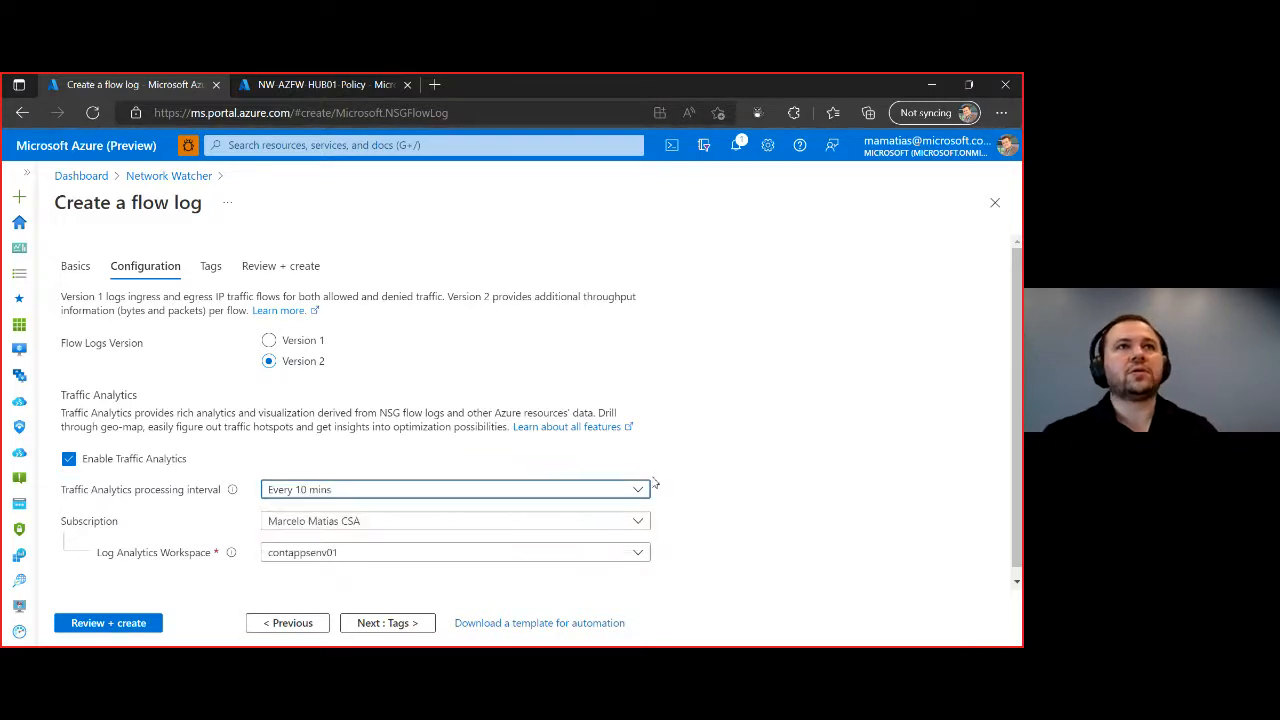
pyautogui.click(638, 553)
pyautogui.click(366, 473)
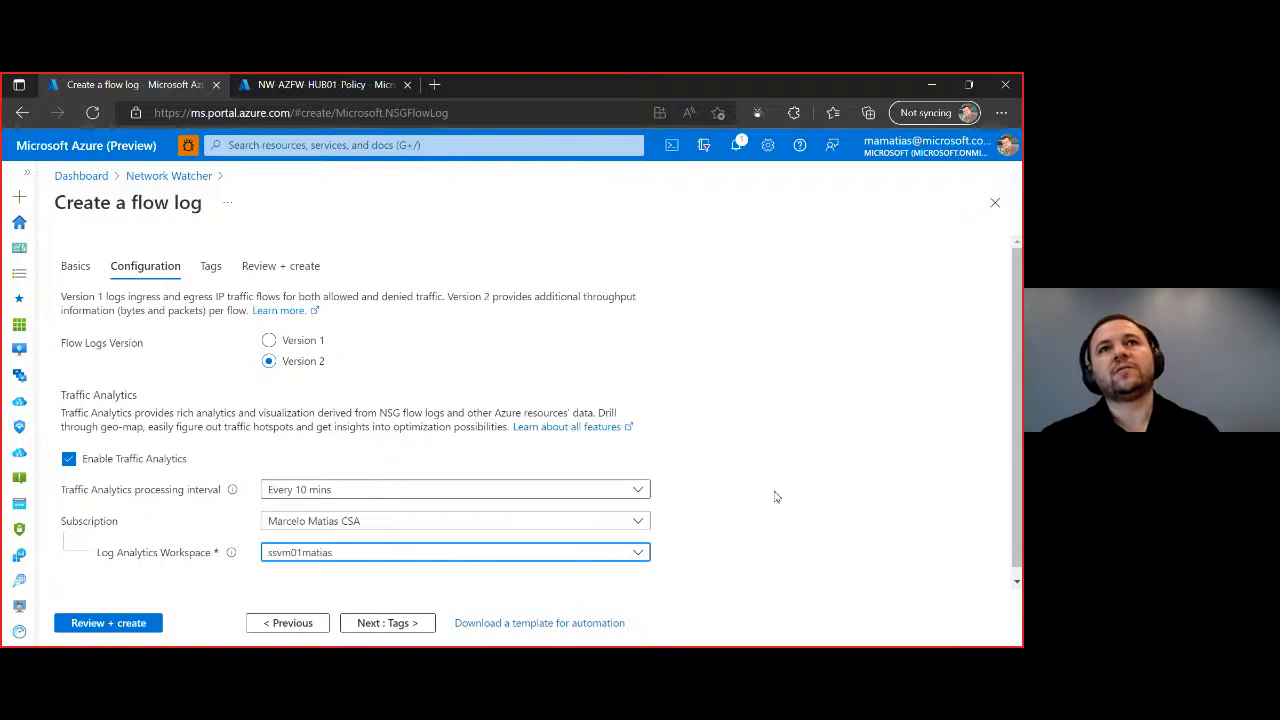
pyautogui.click(632, 553)
pyautogui.click(500, 497)
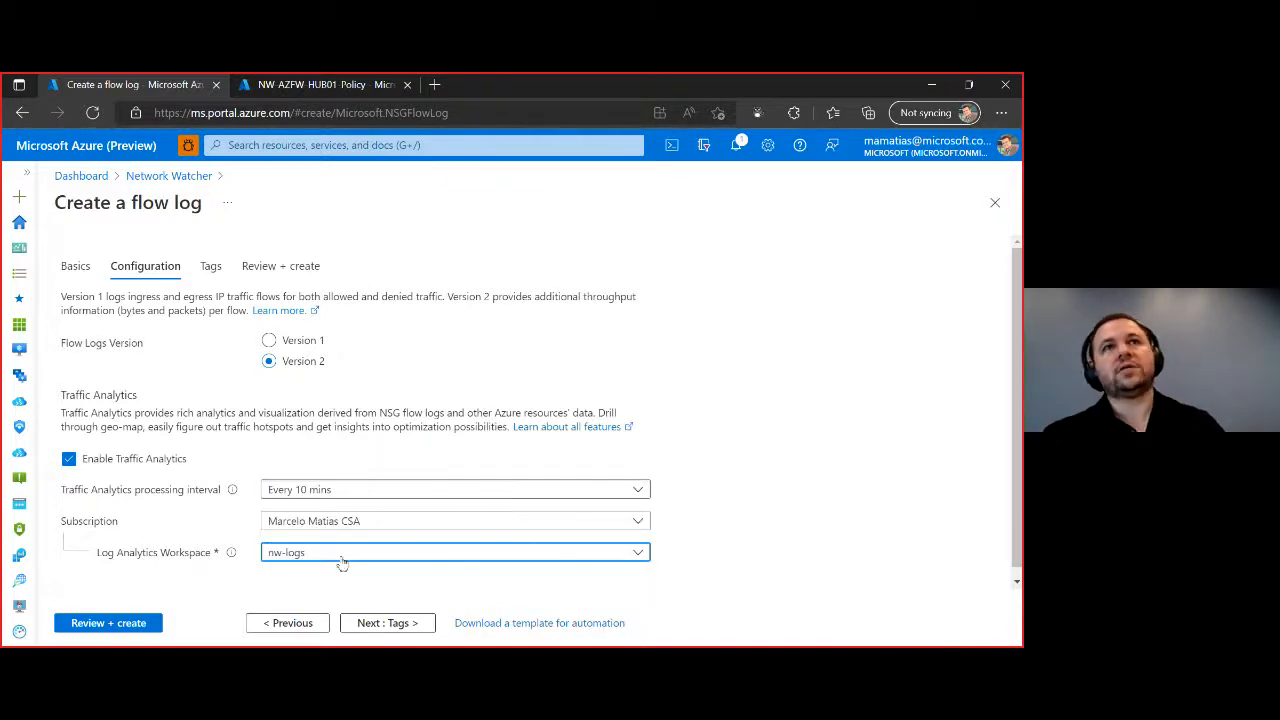
pyautogui.click(995, 203)
pyautogui.click(592, 201)
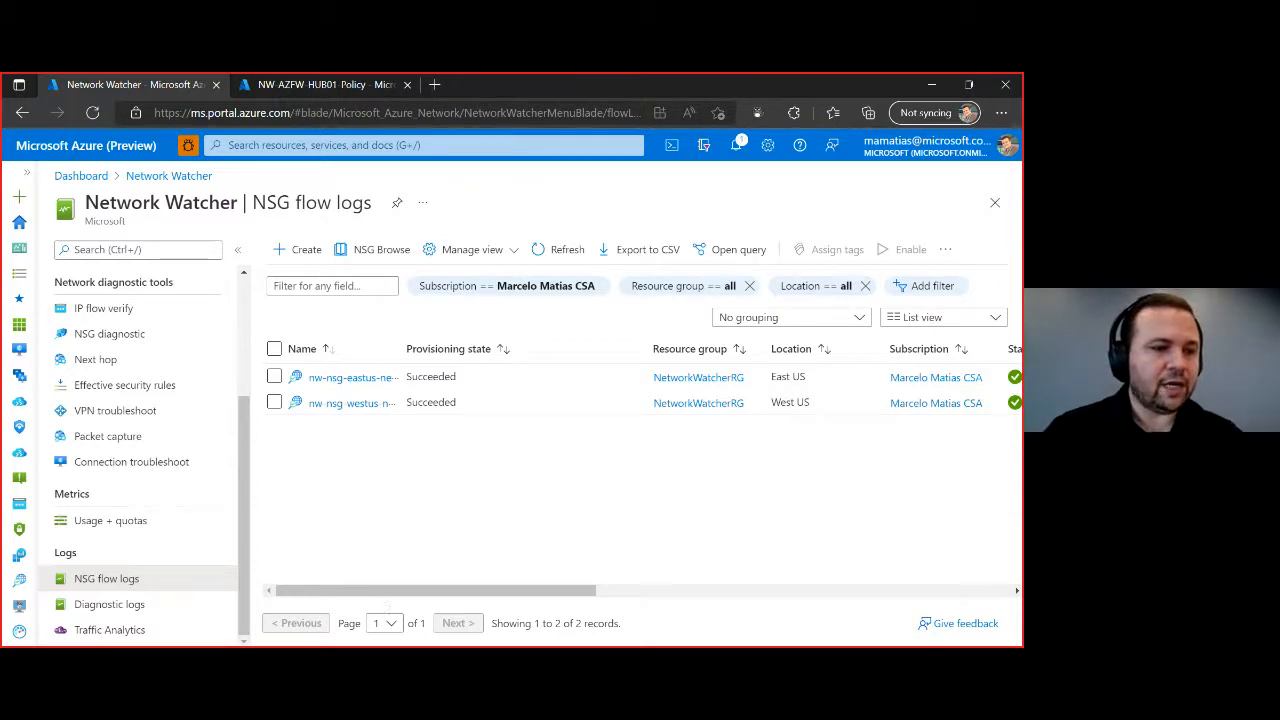
# Step: Switch to the Microsoft documentation and read the Read NSG flow logs article from the PowerShell scripts to the Next steps section
pyautogui.hotkey('alt', 'Tab')
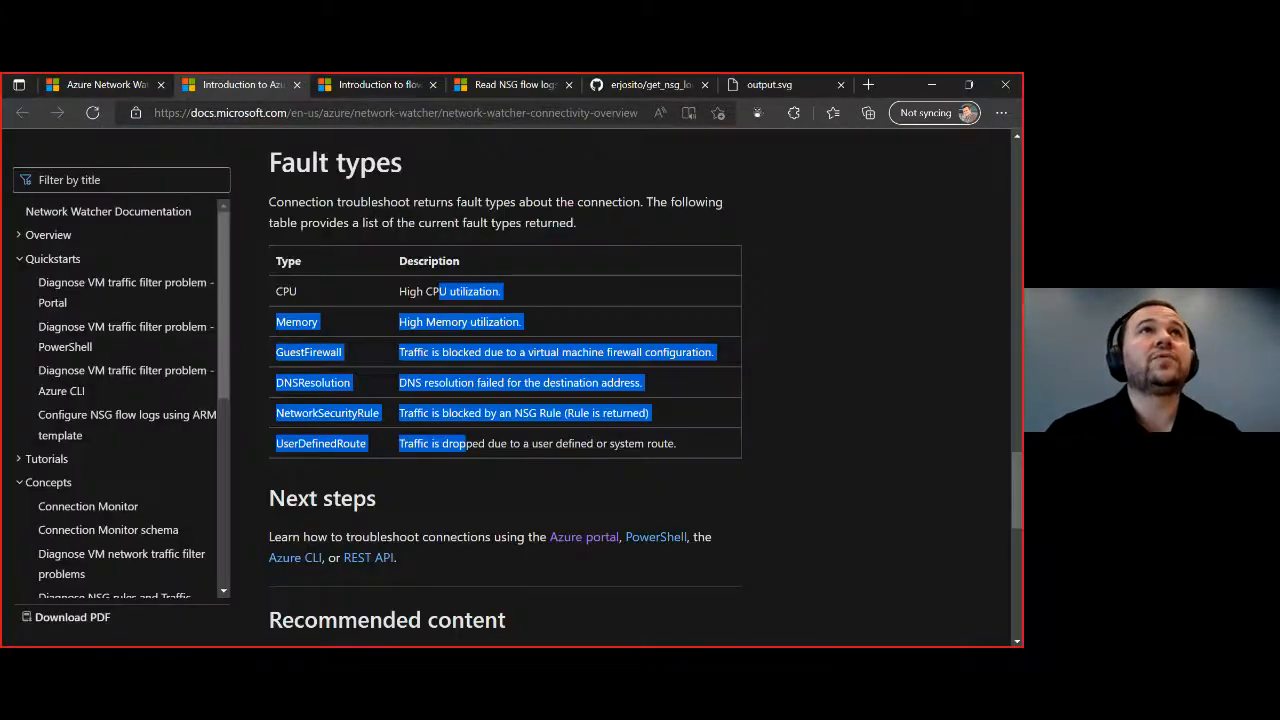
pyautogui.click(381, 83)
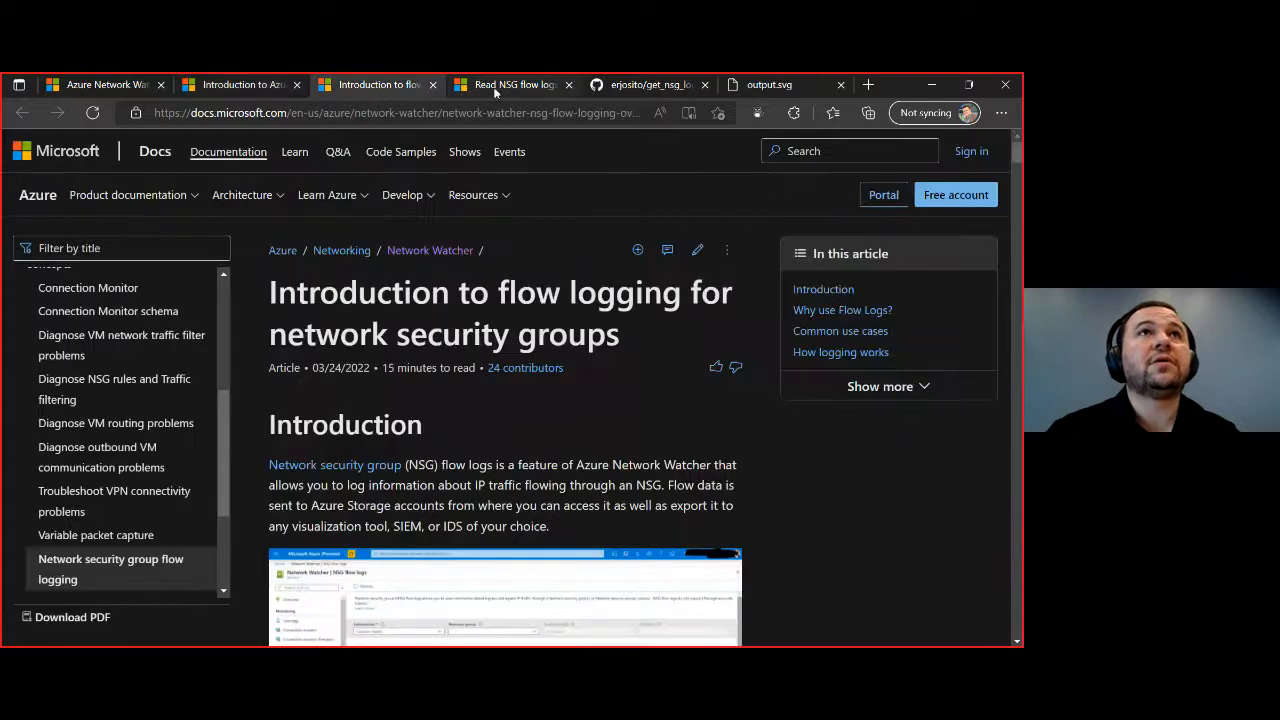
pyautogui.click(497, 86)
pyautogui.scroll(-3, 590, 403)
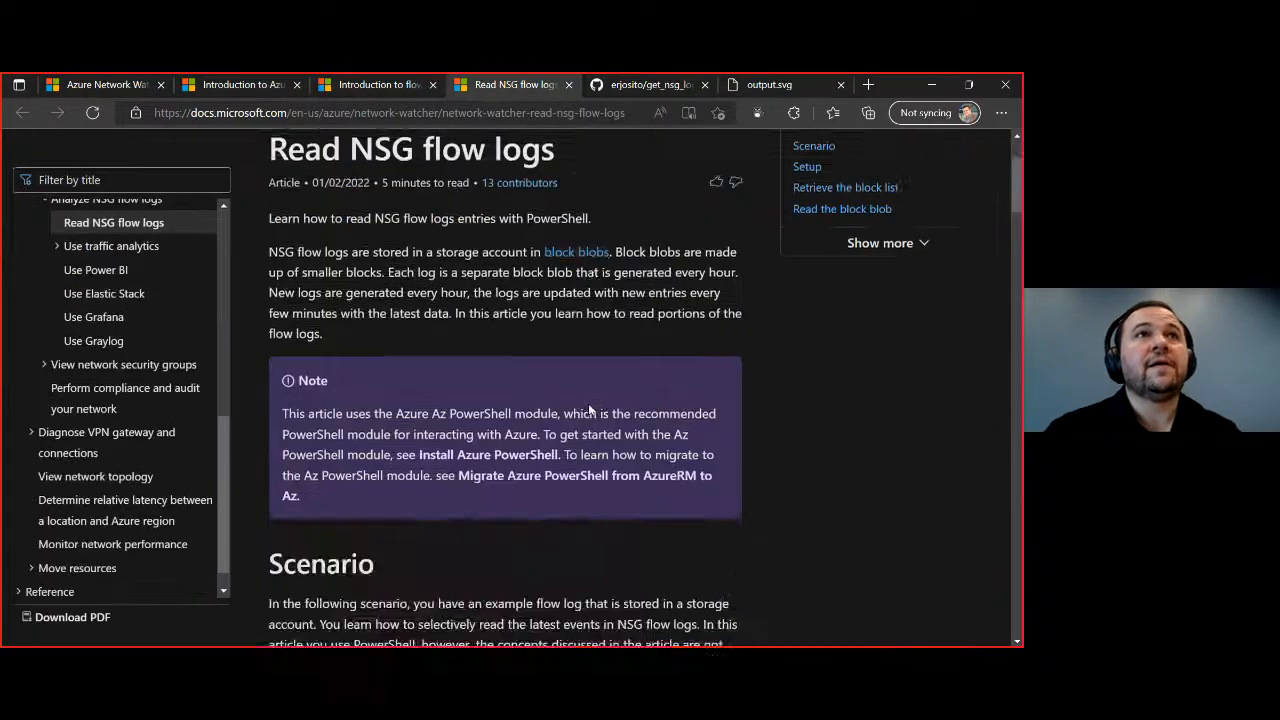
pyautogui.scroll(-5, 590, 405)
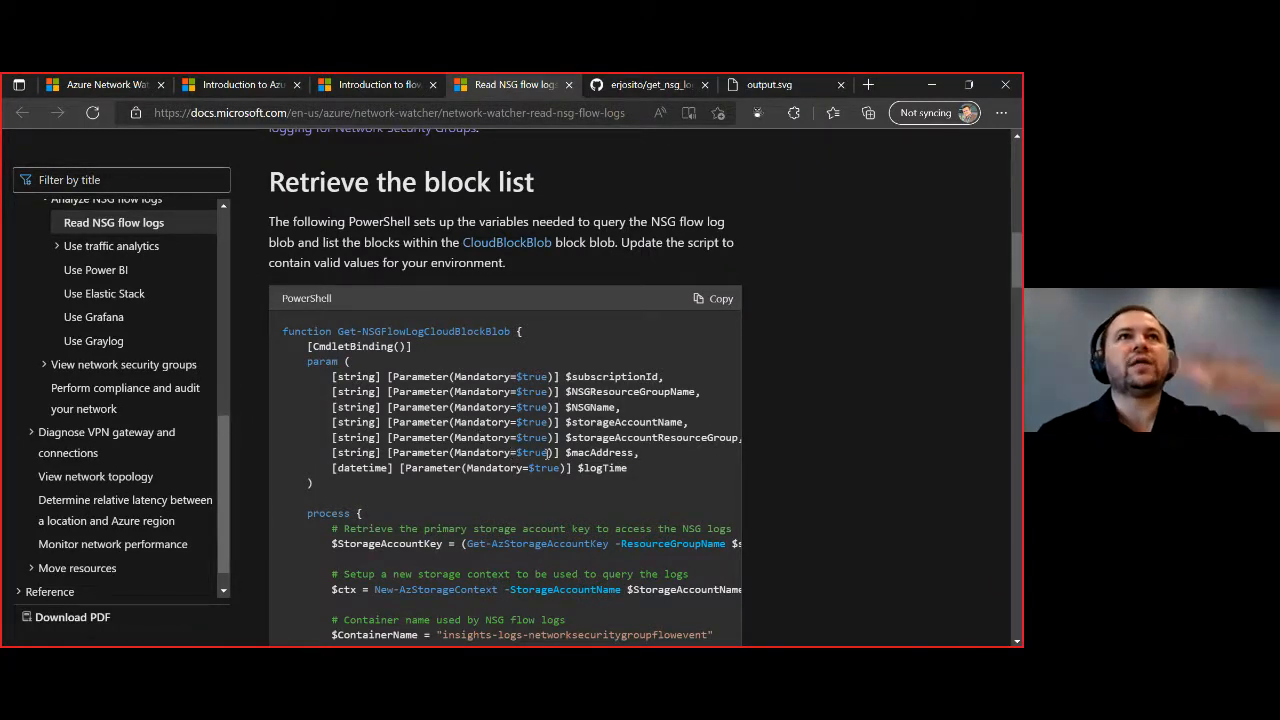
pyautogui.scroll(-10, 546, 452)
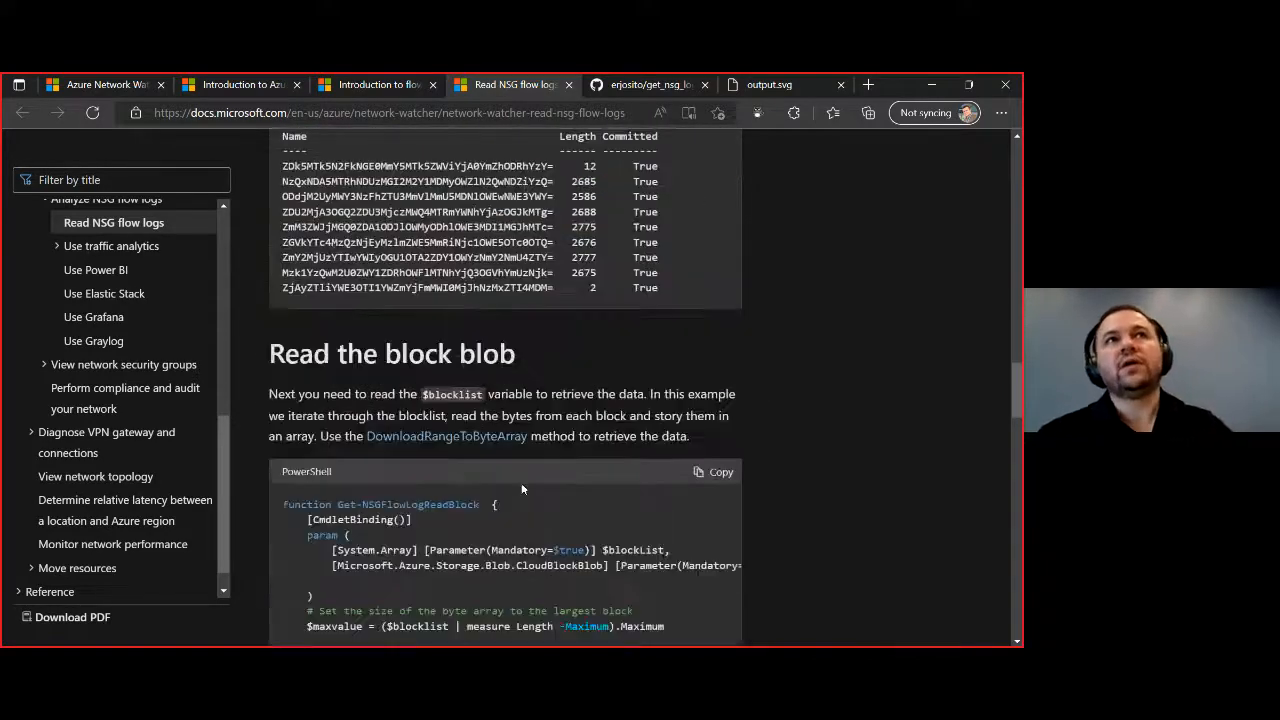
pyautogui.scroll(-2, 521, 488)
pyautogui.scroll(-6, 520, 483)
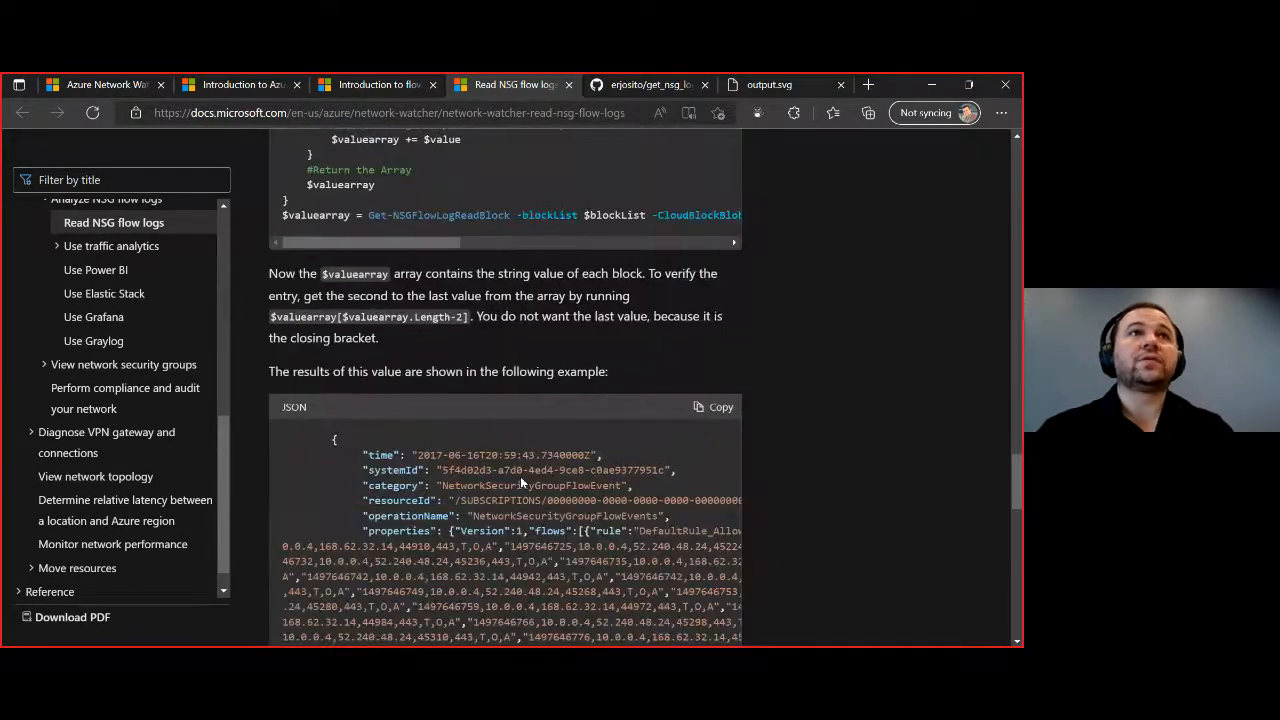
pyautogui.scroll(-15, 520, 481)
pyautogui.scroll(2, 520, 481)
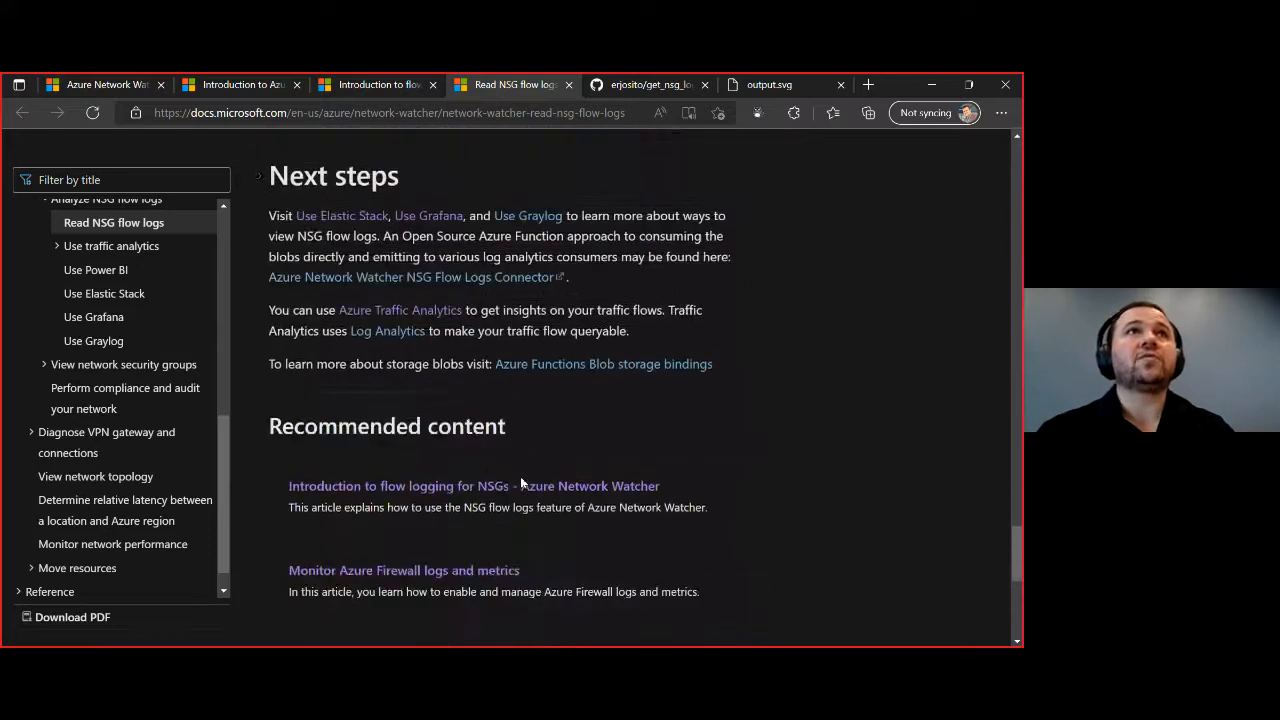
pyautogui.scroll(1, 520, 482)
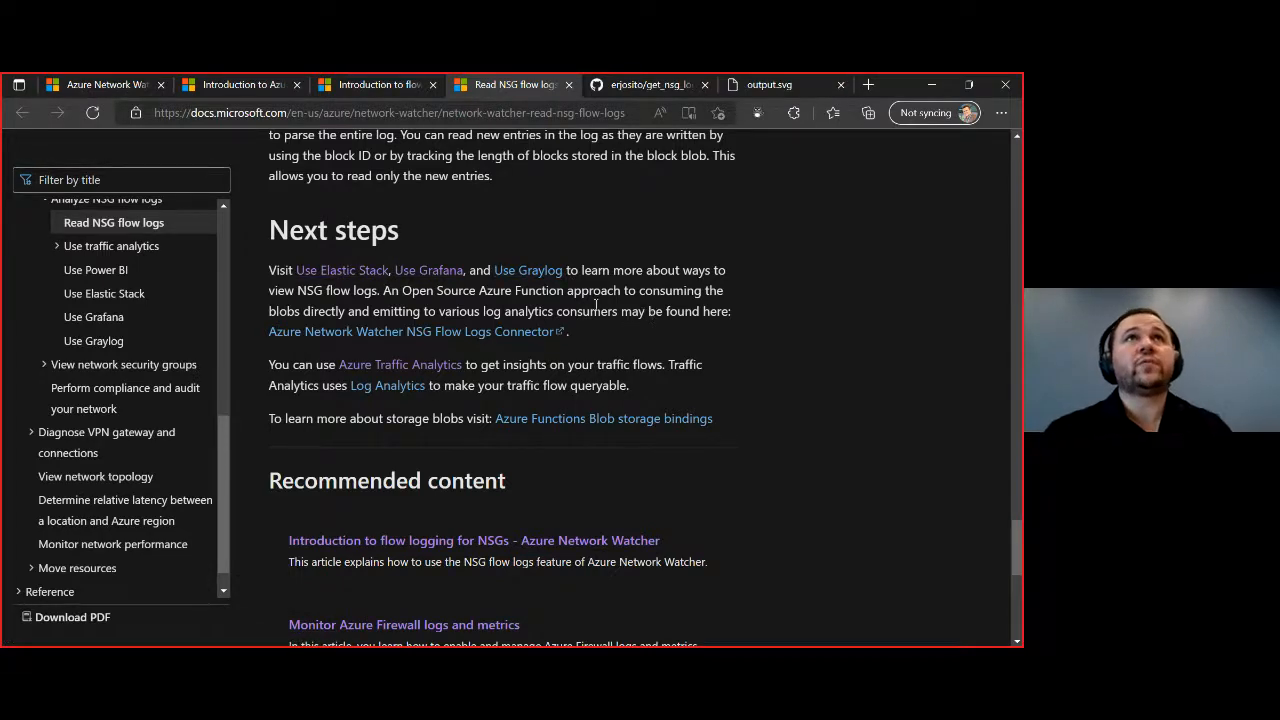
# Step: Show the get_nsg_logs GitHub repository and read through its README, from the Python script's usage options to the closing log examples
pyautogui.click(632, 86)
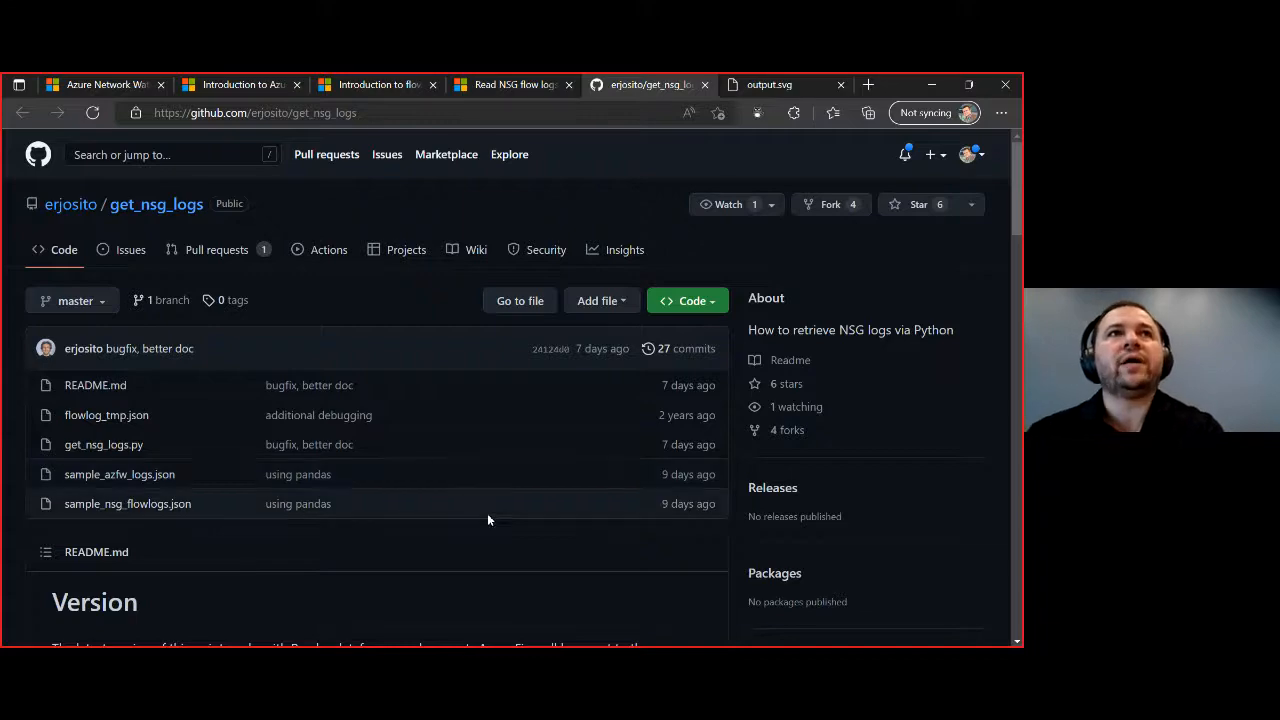
pyautogui.scroll(-4, 487, 513)
pyautogui.scroll(-6, 240, 497)
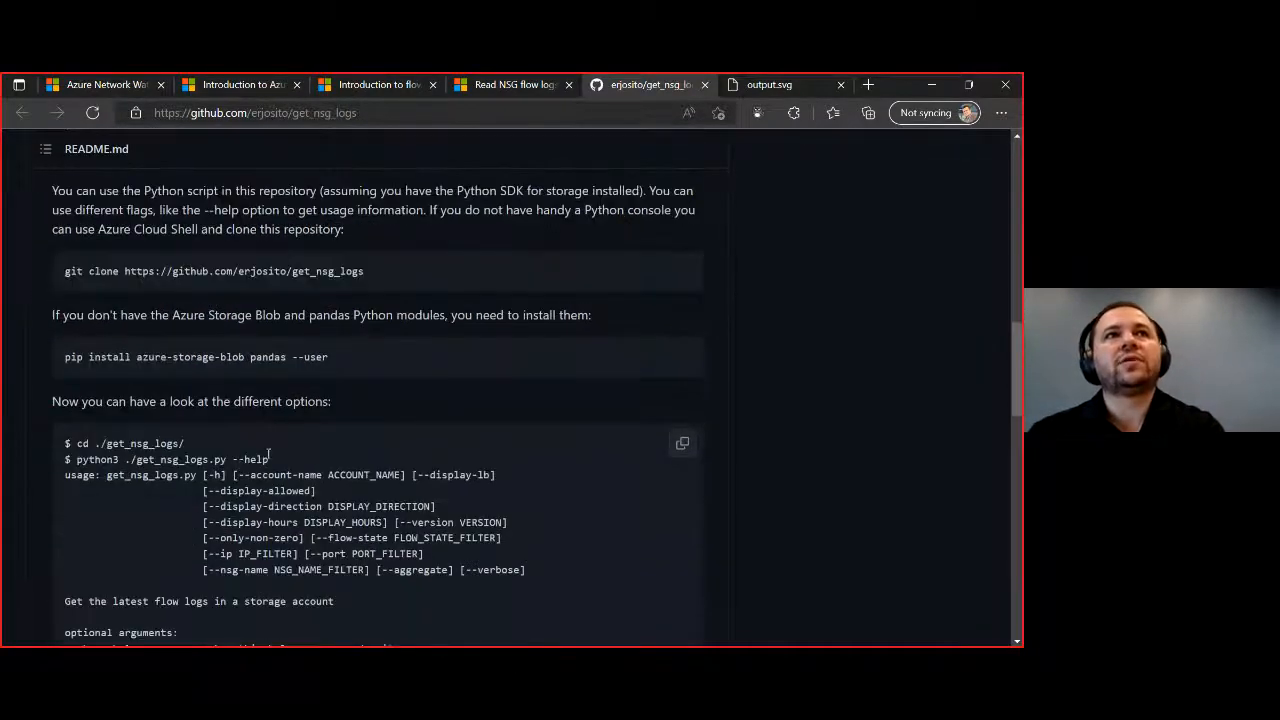
pyautogui.scroll(-9, 309, 459)
pyautogui.scroll(-4, 314, 503)
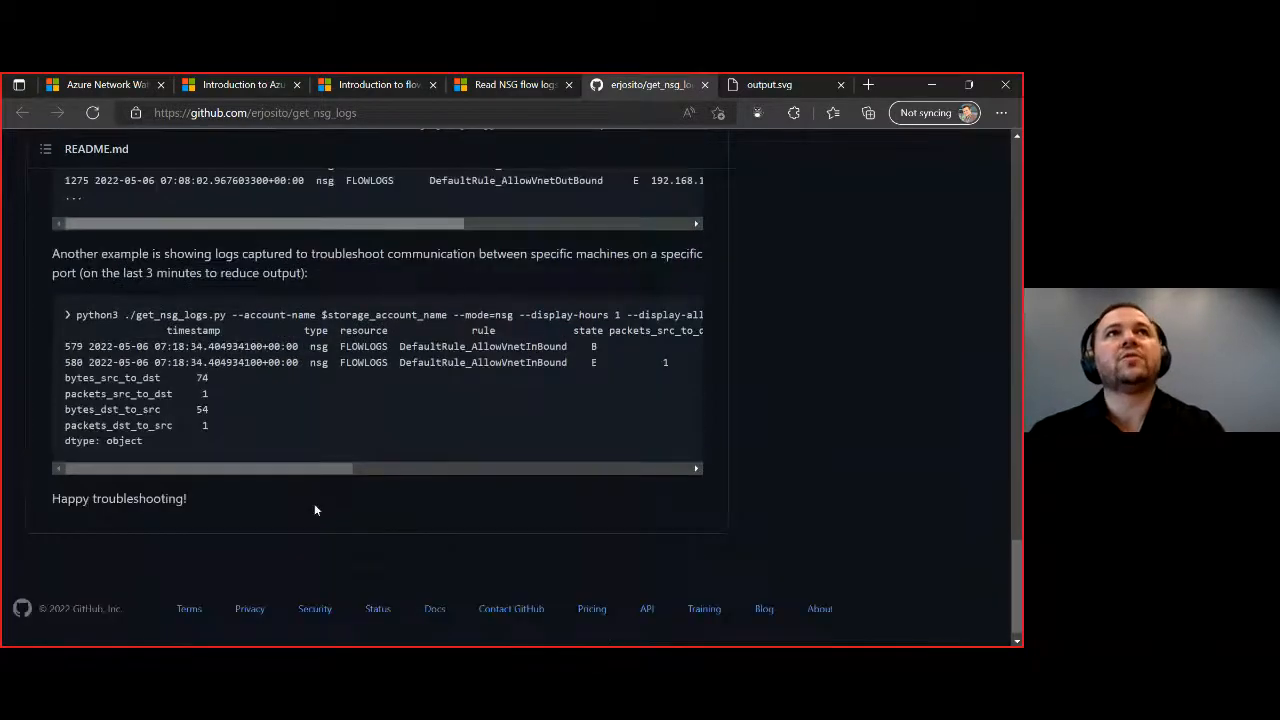
# Step: Examine the README's ingress NSG log example, including the port, protocol, direction and action columns of its output
pyautogui.scroll(3, 314, 503)
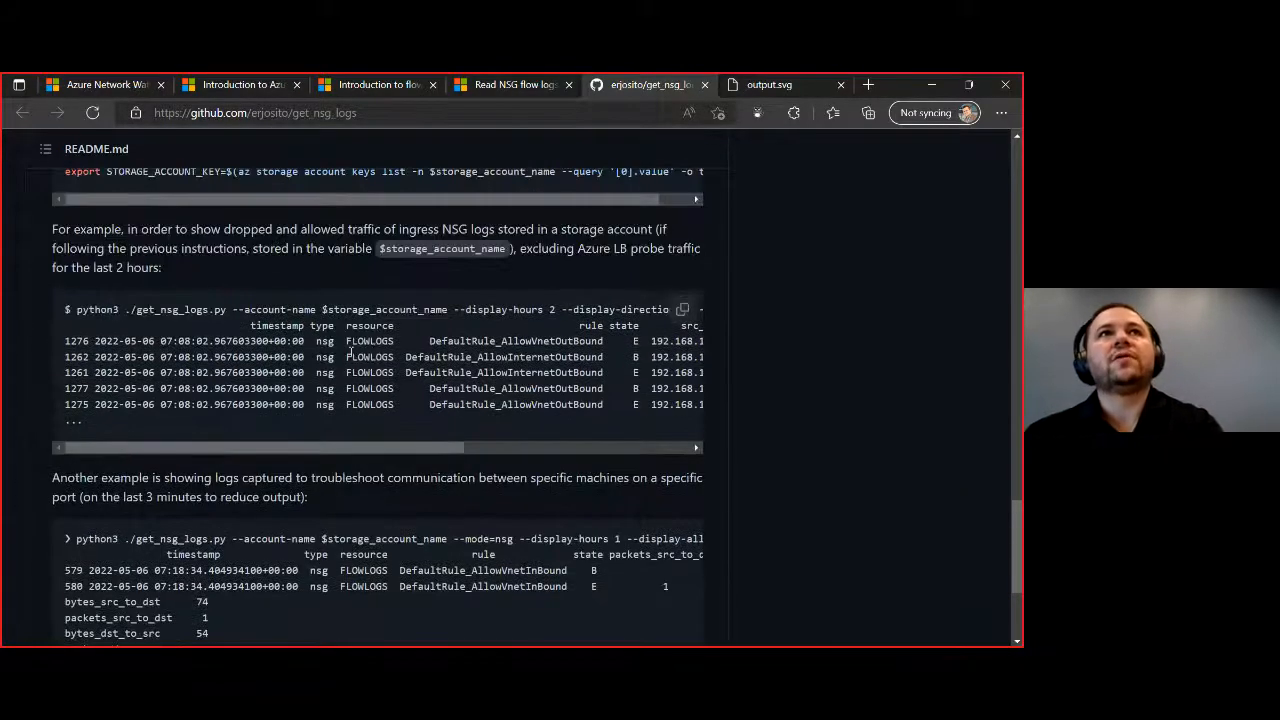
pyautogui.moveTo(446, 447); pyautogui.dragTo(685, 453)
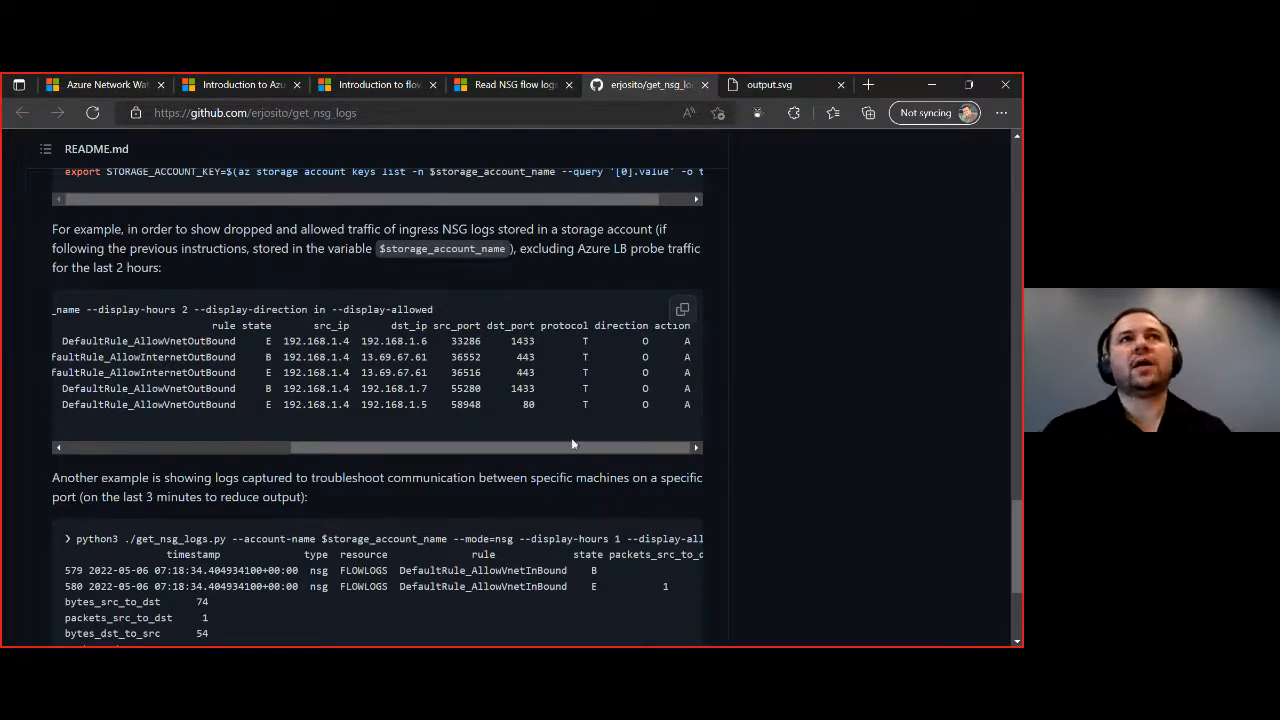
pyautogui.moveTo(577, 448); pyautogui.dragTo(180, 455)
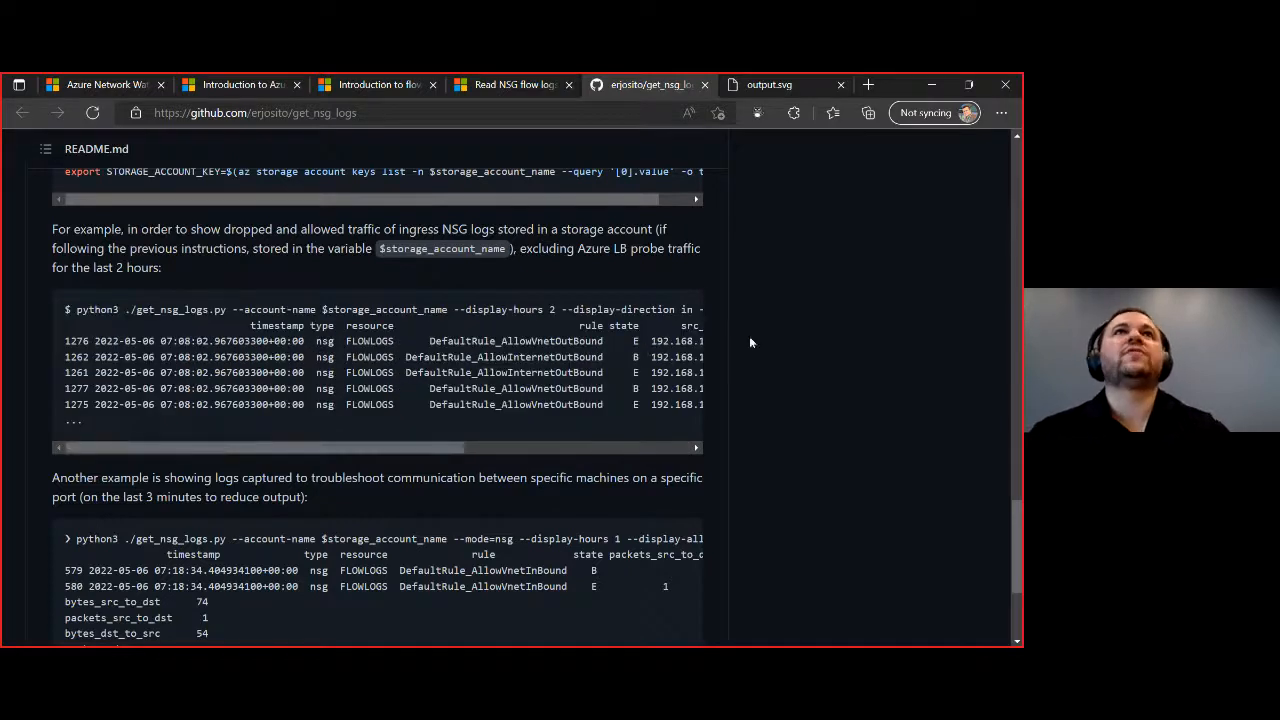
pyautogui.scroll(-3, 749, 389)
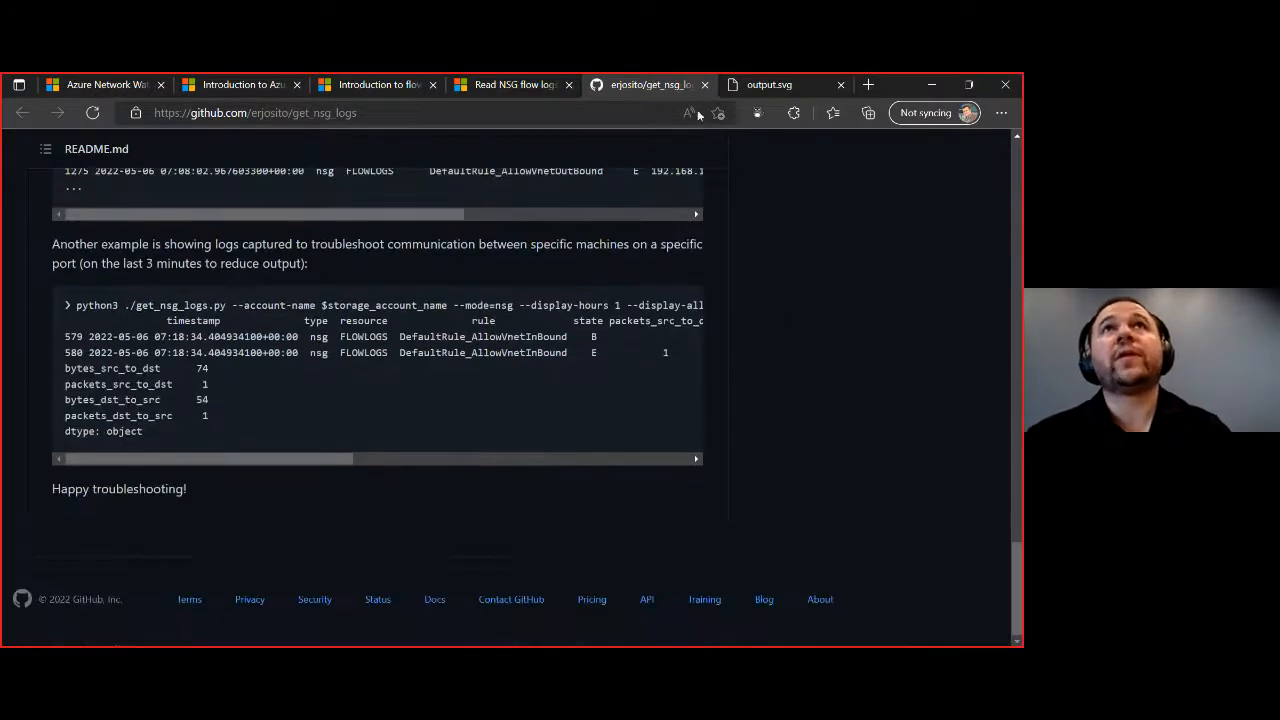
# Step: Close the get_nsg_logs repository and the output.svg diagram, and return to the Azure portal's NSG flow logs
pyautogui.click(704, 85)
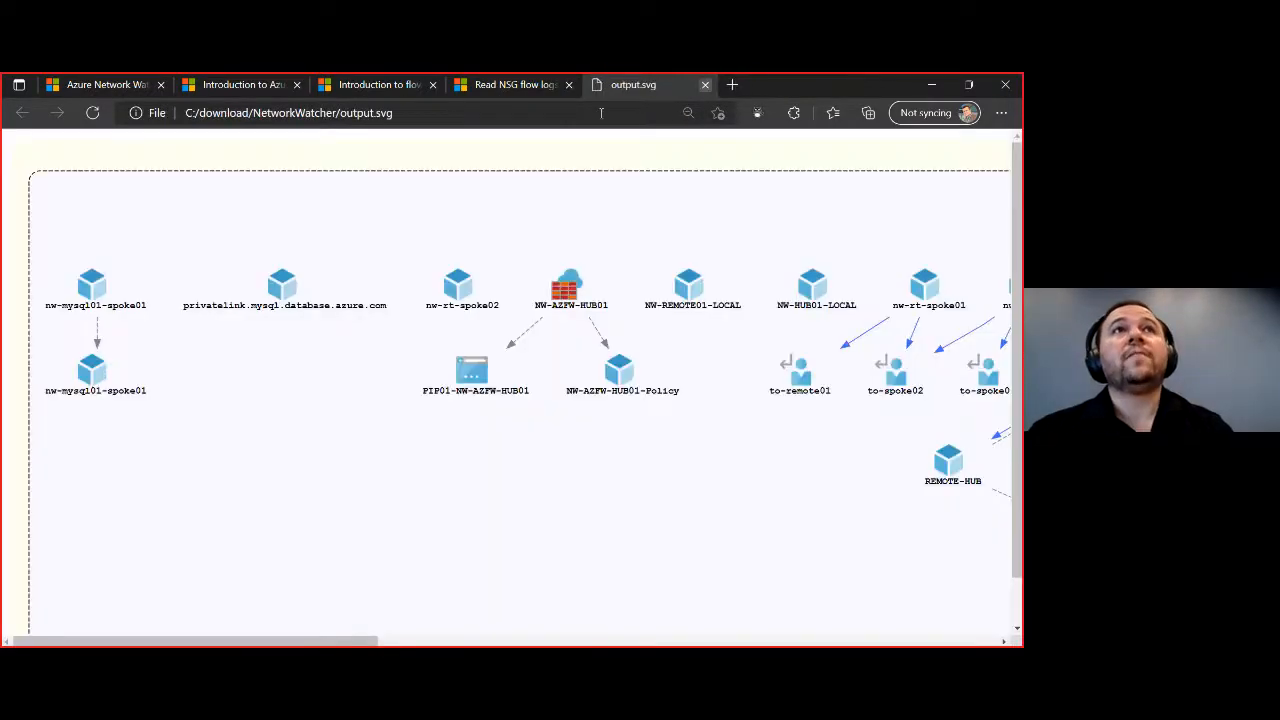
pyautogui.click(705, 85)
pyautogui.click(930, 88)
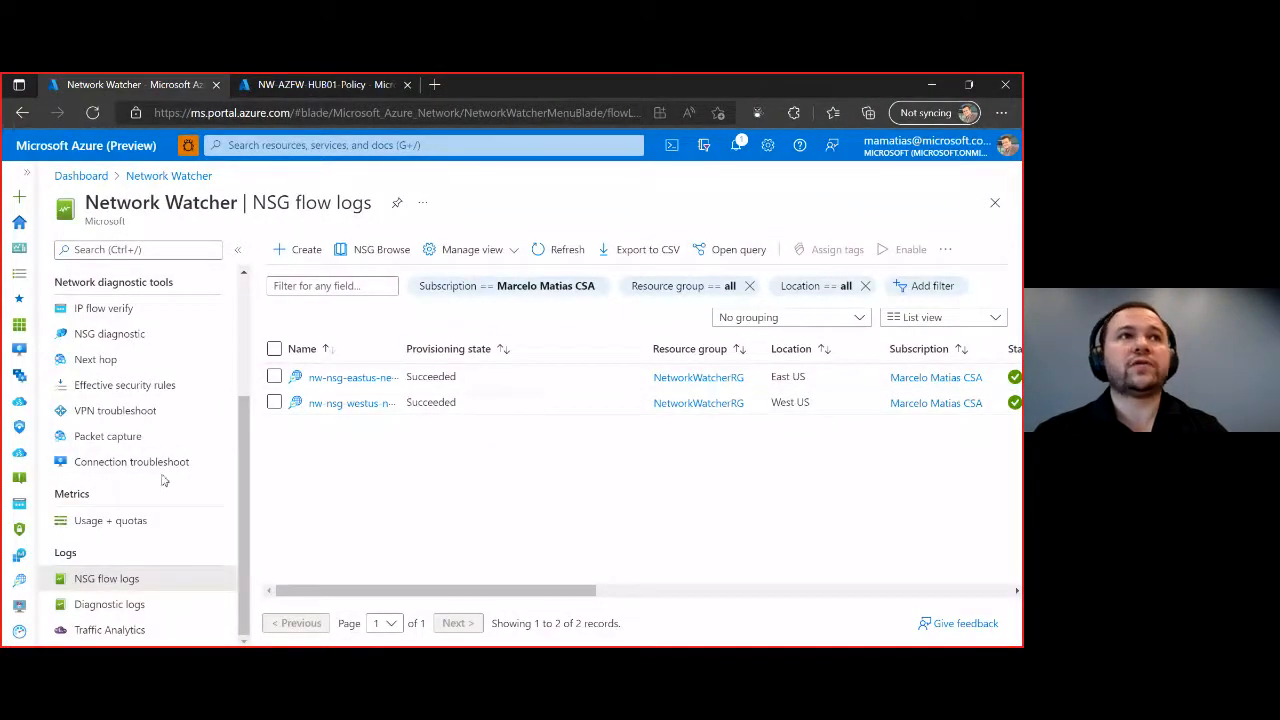
# Step: Open Network Watcher's Traffic Analytics with the schema update notification dismissed and the navigation menu collapsed
pyautogui.click(122, 629)
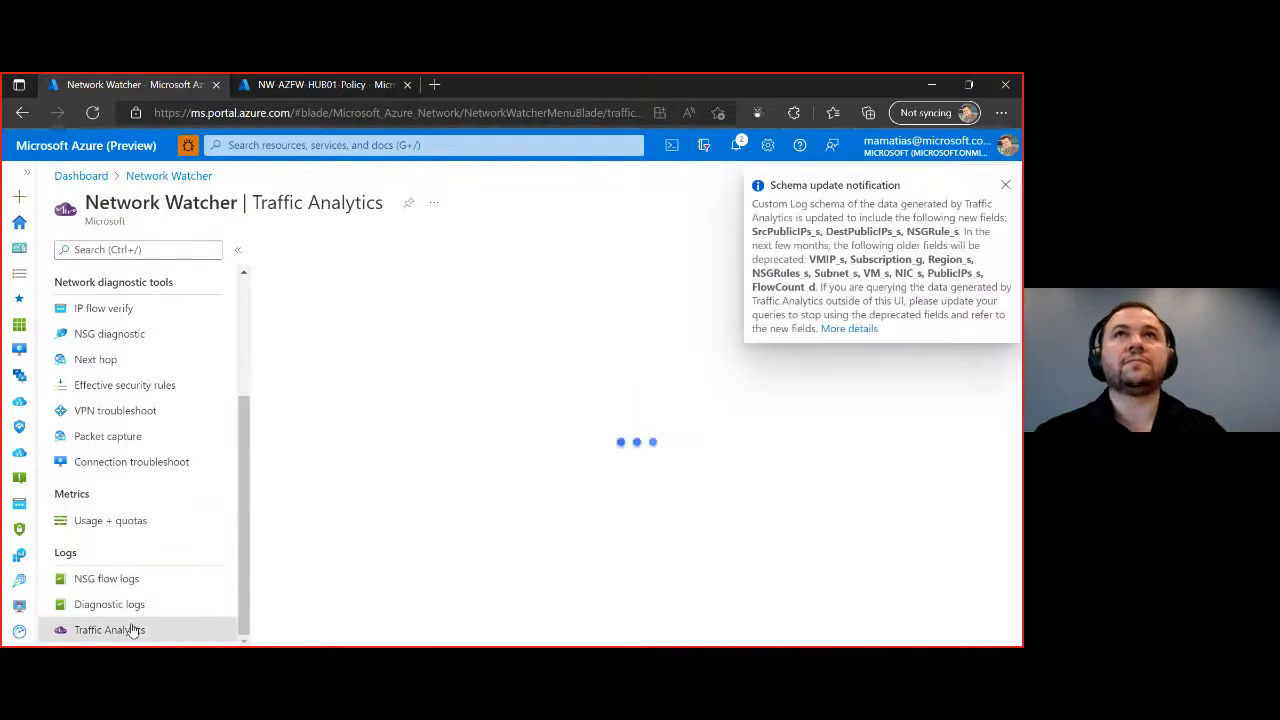
pyautogui.click(1005, 188)
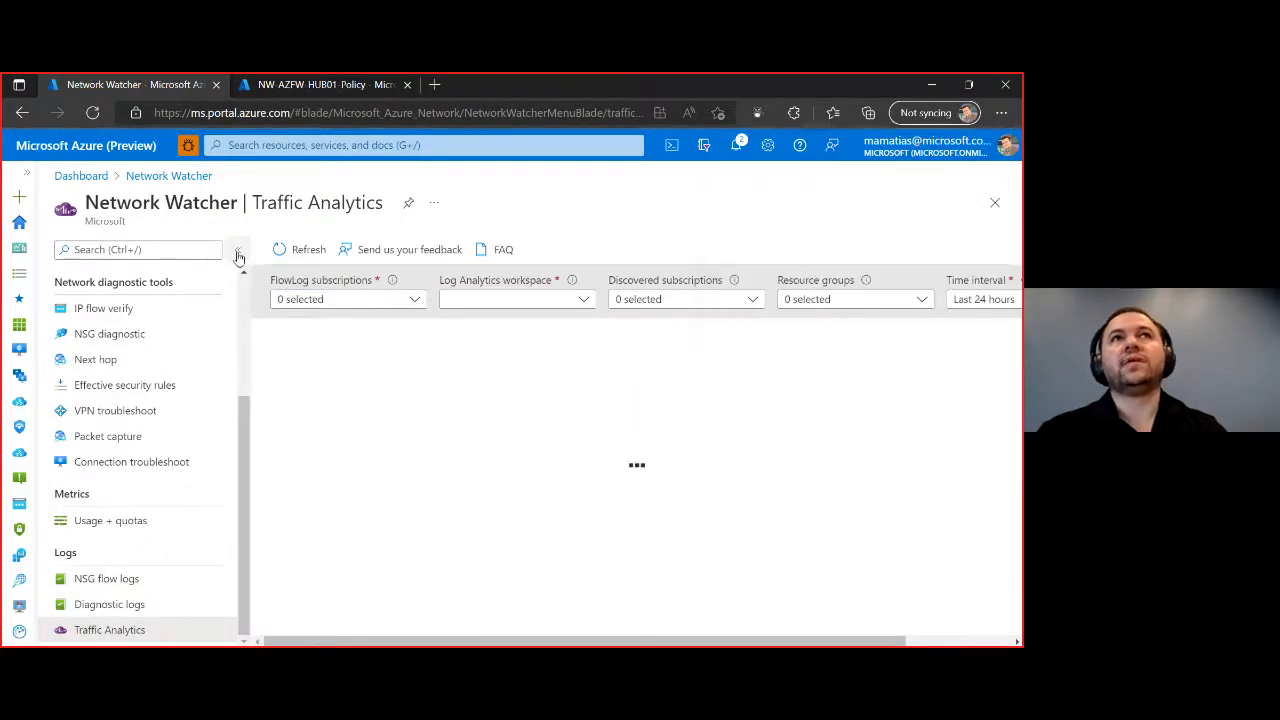
pyautogui.click(238, 255)
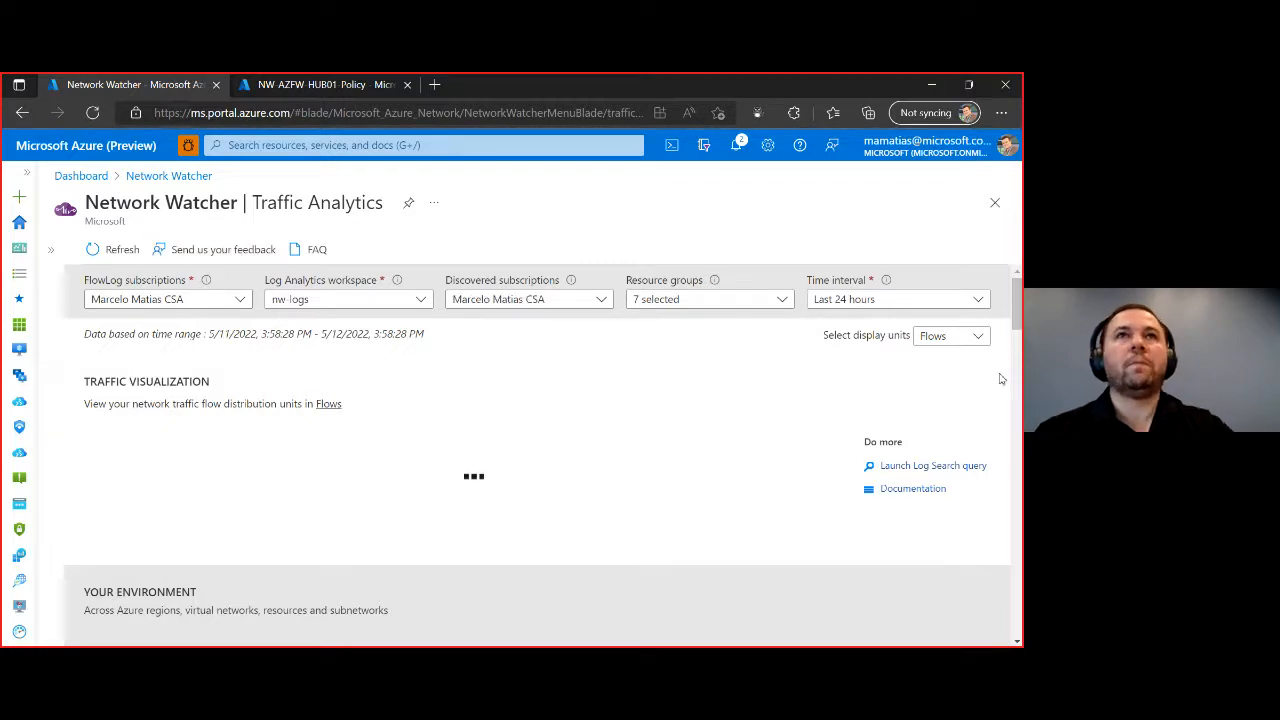
pyautogui.scroll(-1, 997, 378)
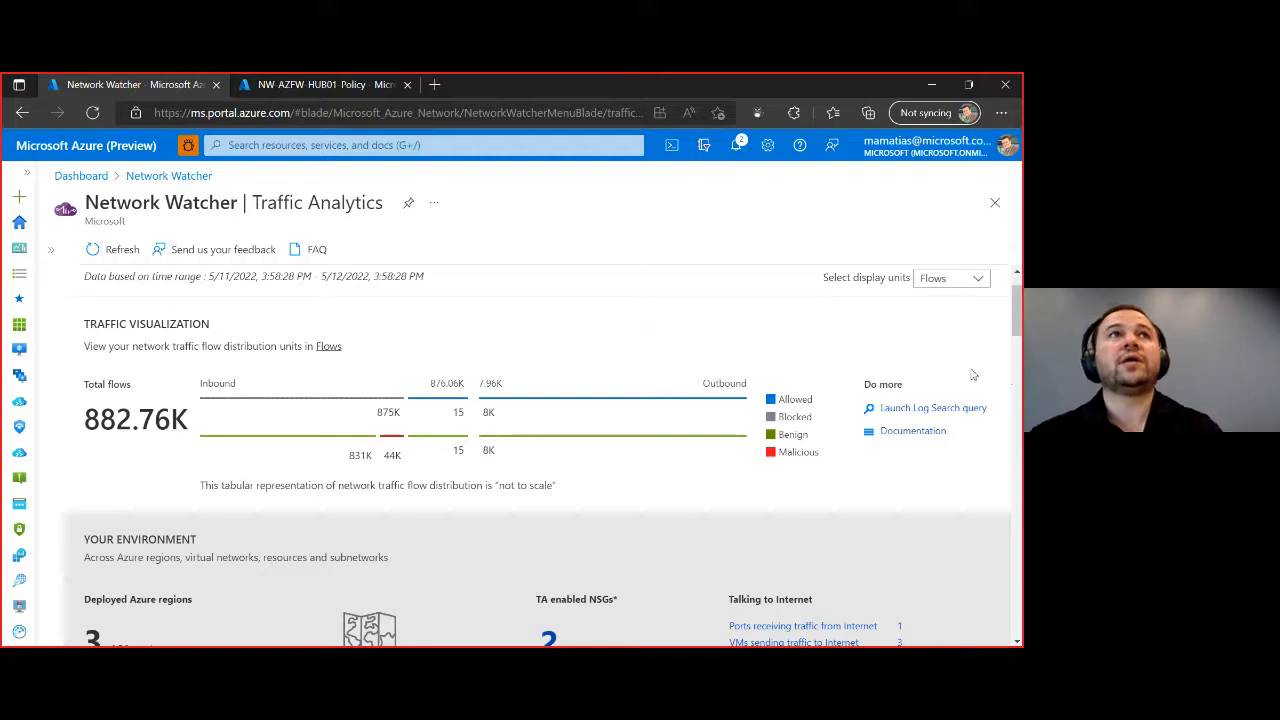
pyautogui.scroll(1, 526, 329)
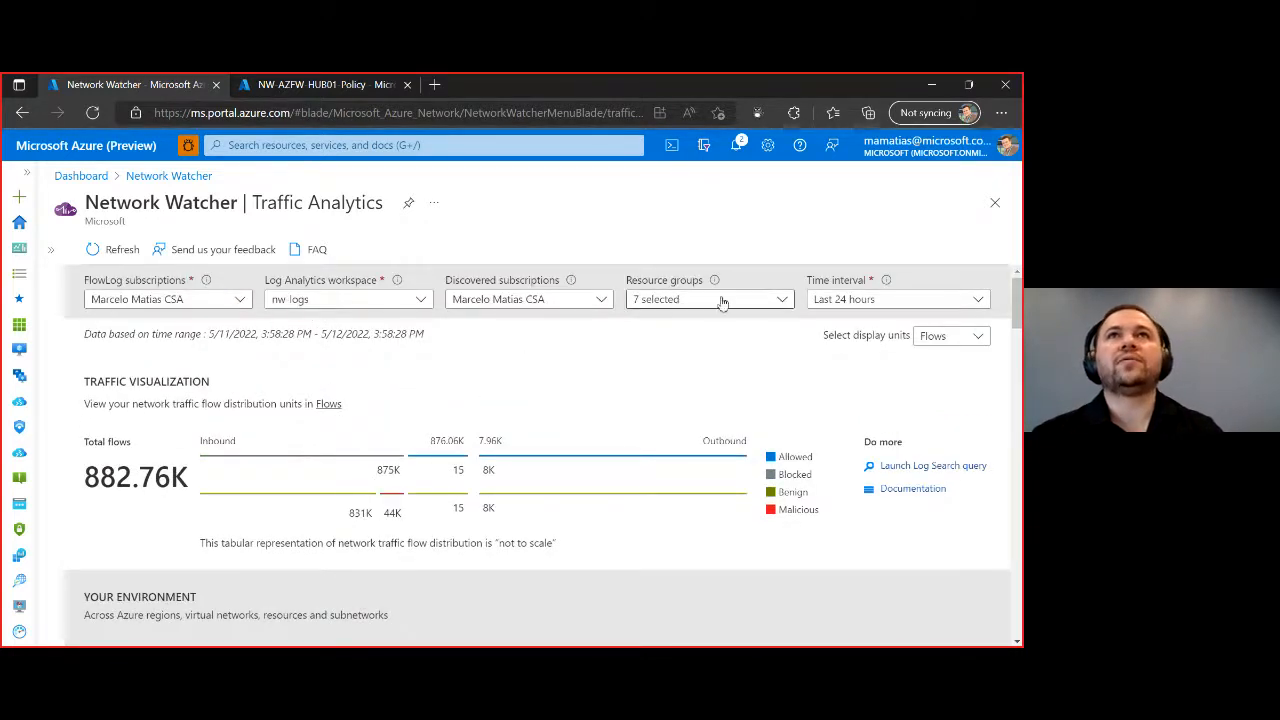
# Step: Set the Traffic Analytics time interval to Last 7 days and consult the network-watcher-demo diagram in Visio while the data loads
pyautogui.click(895, 299)
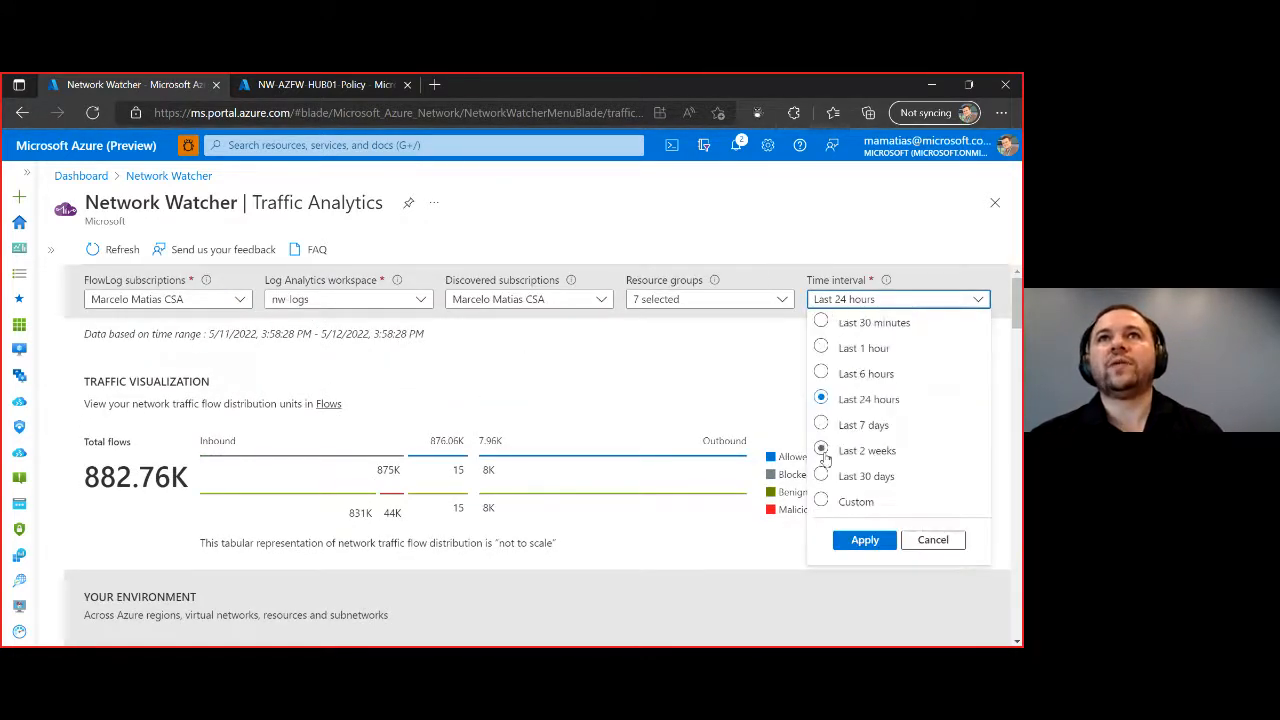
pyautogui.click(821, 425)
pyautogui.click(865, 540)
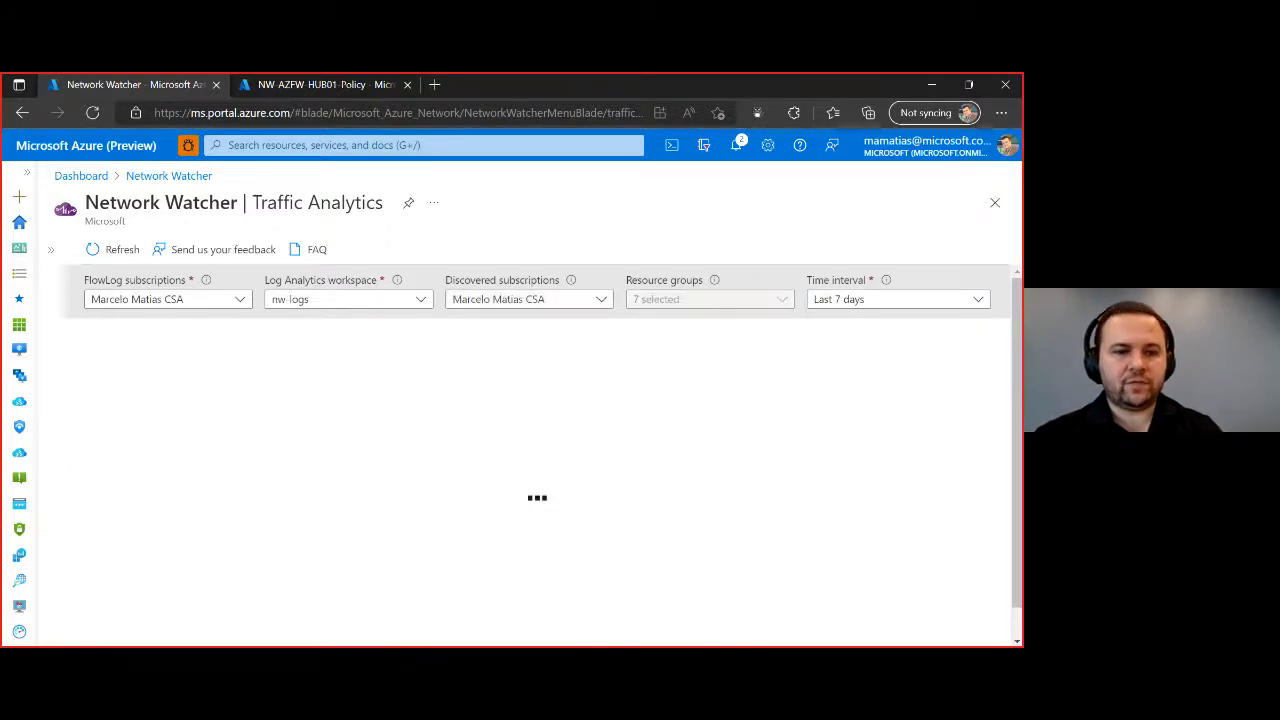
pyautogui.hotkey('alt', 'Tab')
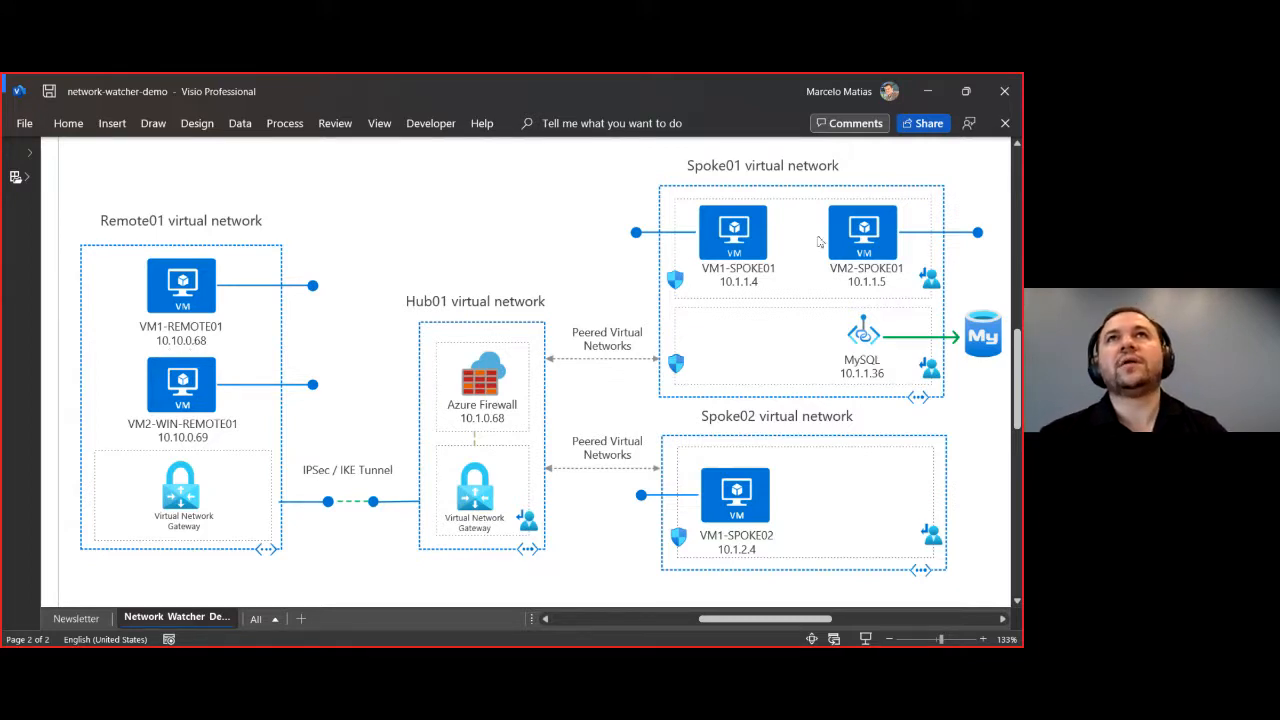
pyautogui.click(927, 91)
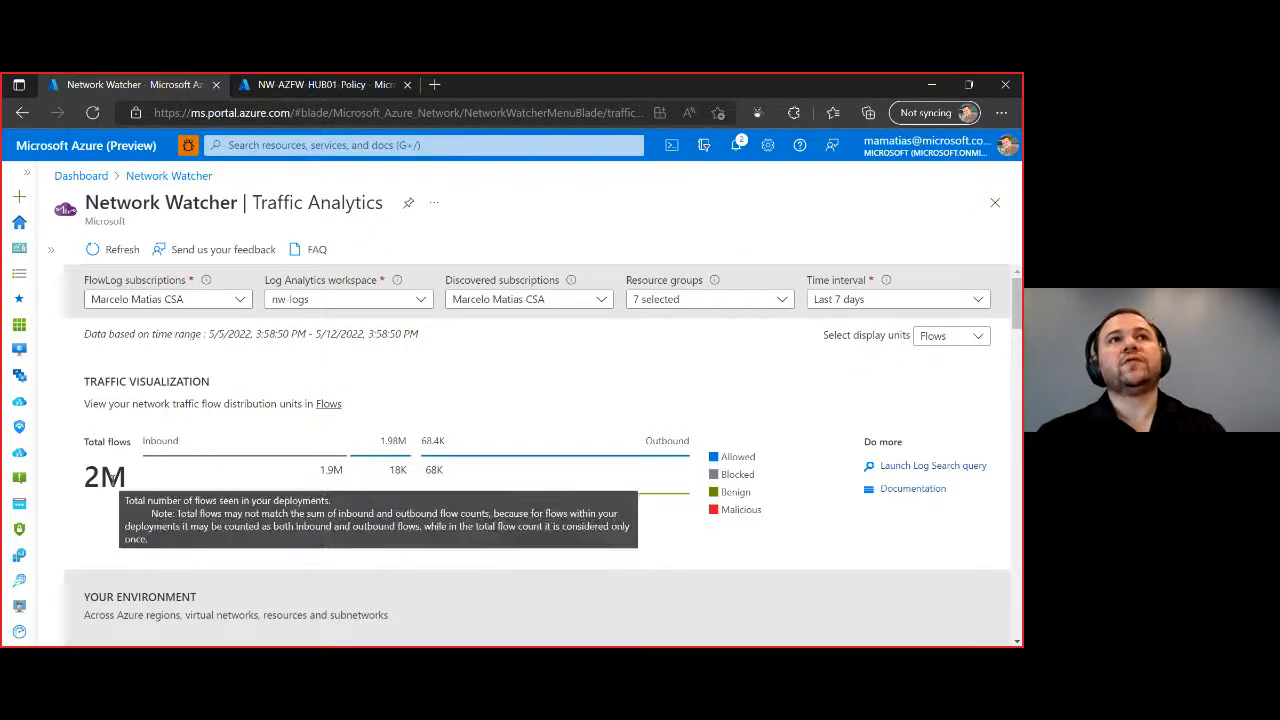
# Step: Inspect the inbound and outbound flow distribution in Traffic Visualization, comparing allowed, blocked, benign and malicious flows
pyautogui.moveTo(246, 479)
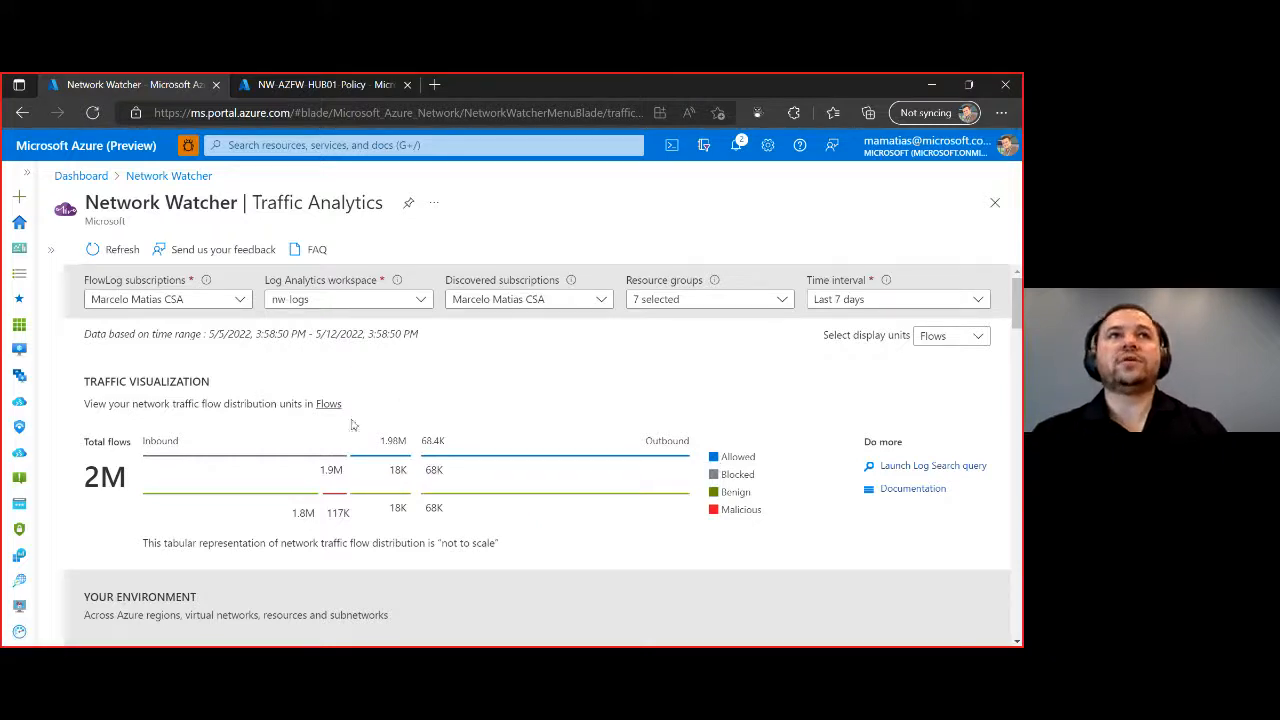
pyautogui.moveTo(546, 462)
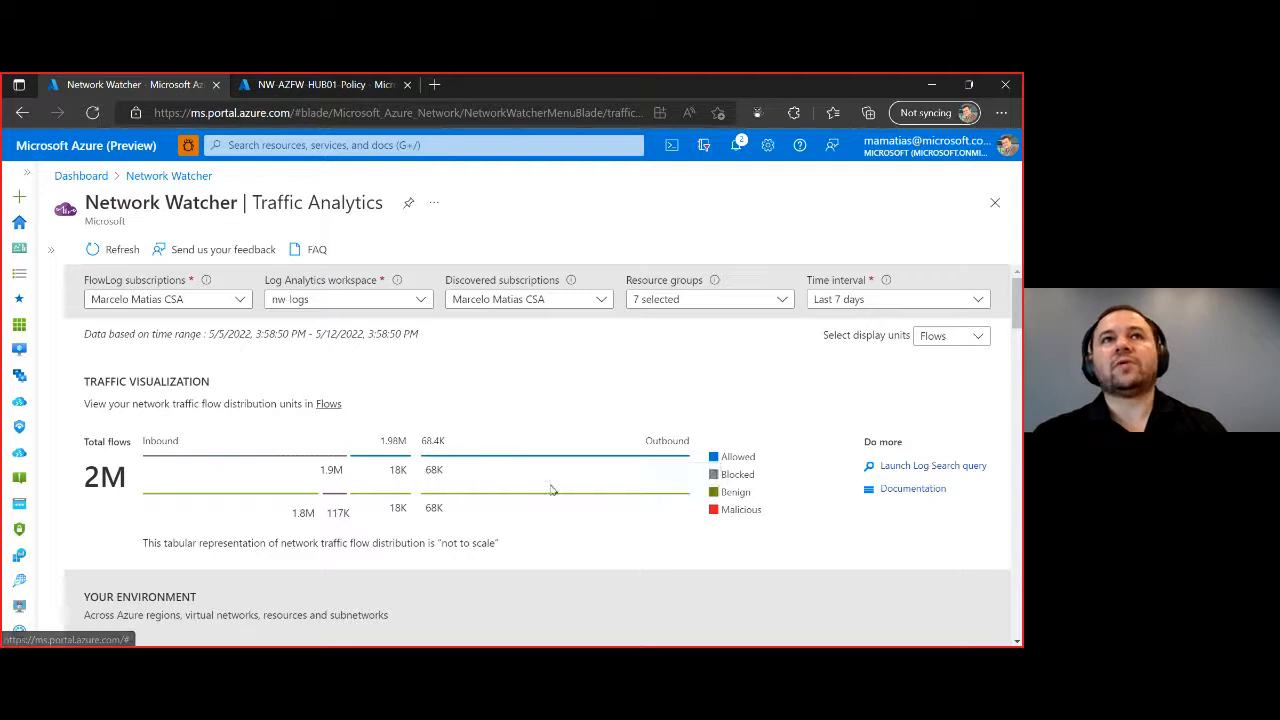
pyautogui.moveTo(553, 495)
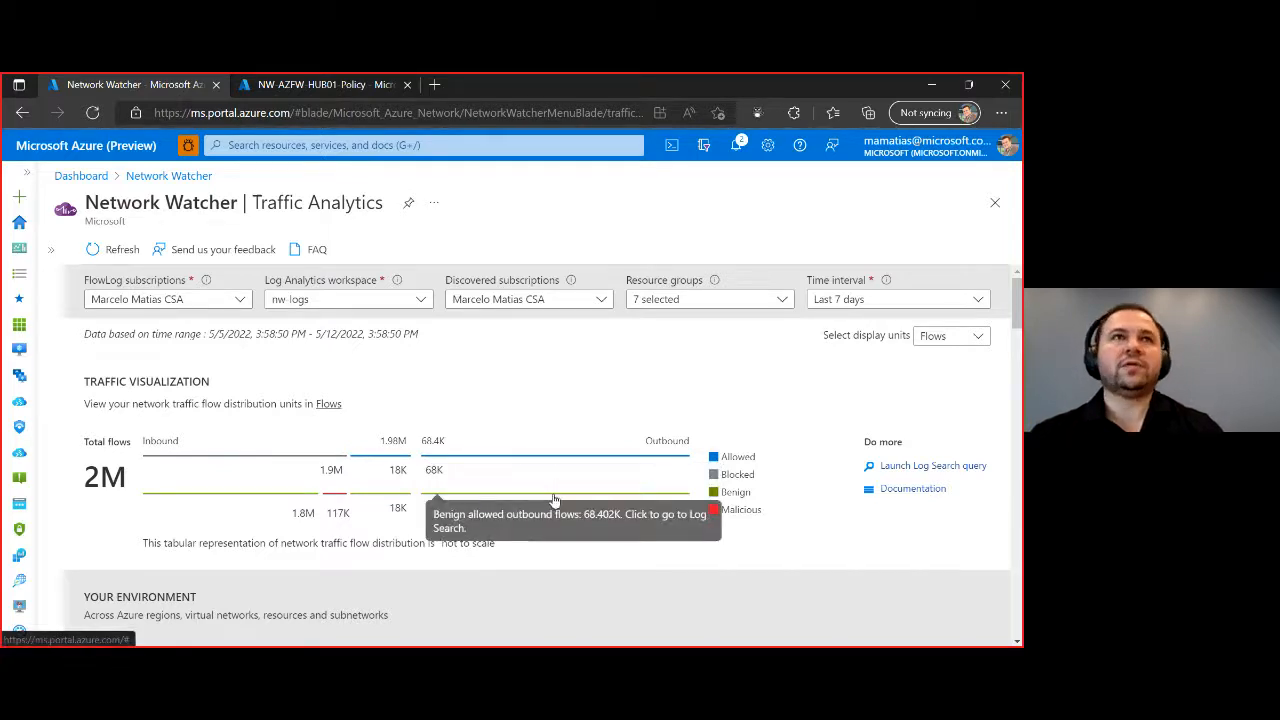
pyautogui.moveTo(287, 457)
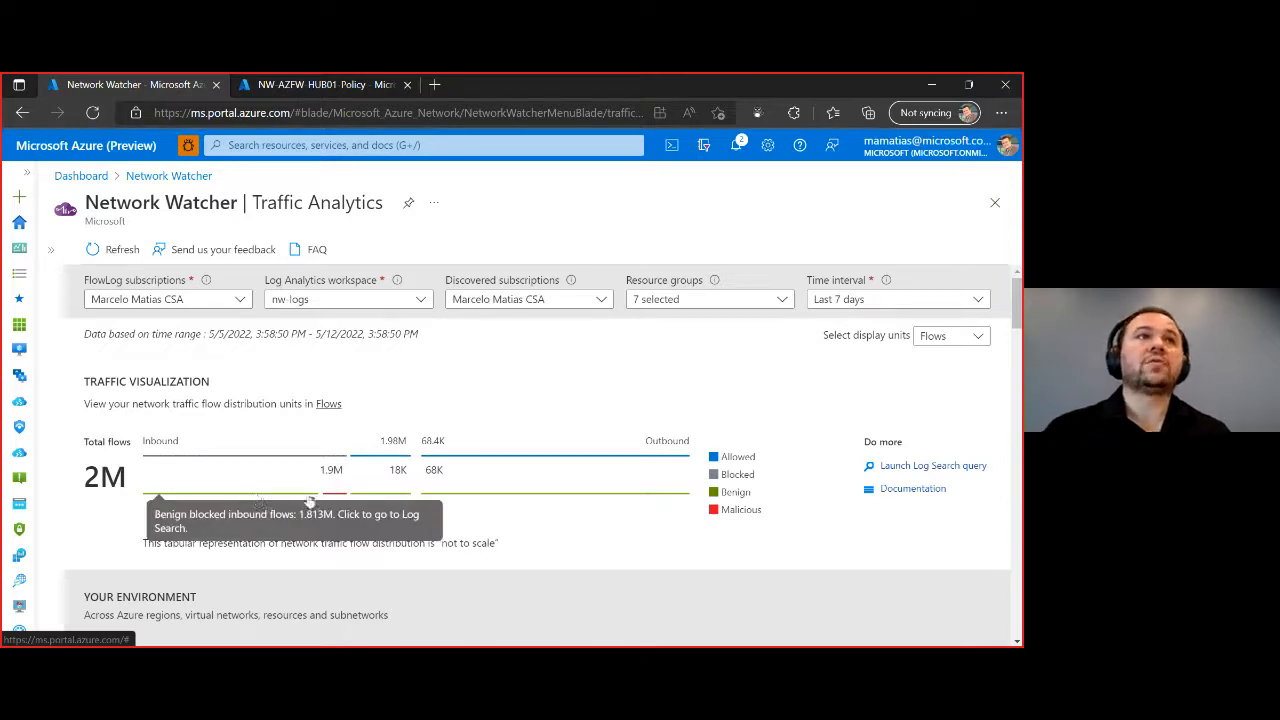
pyautogui.moveTo(340, 497)
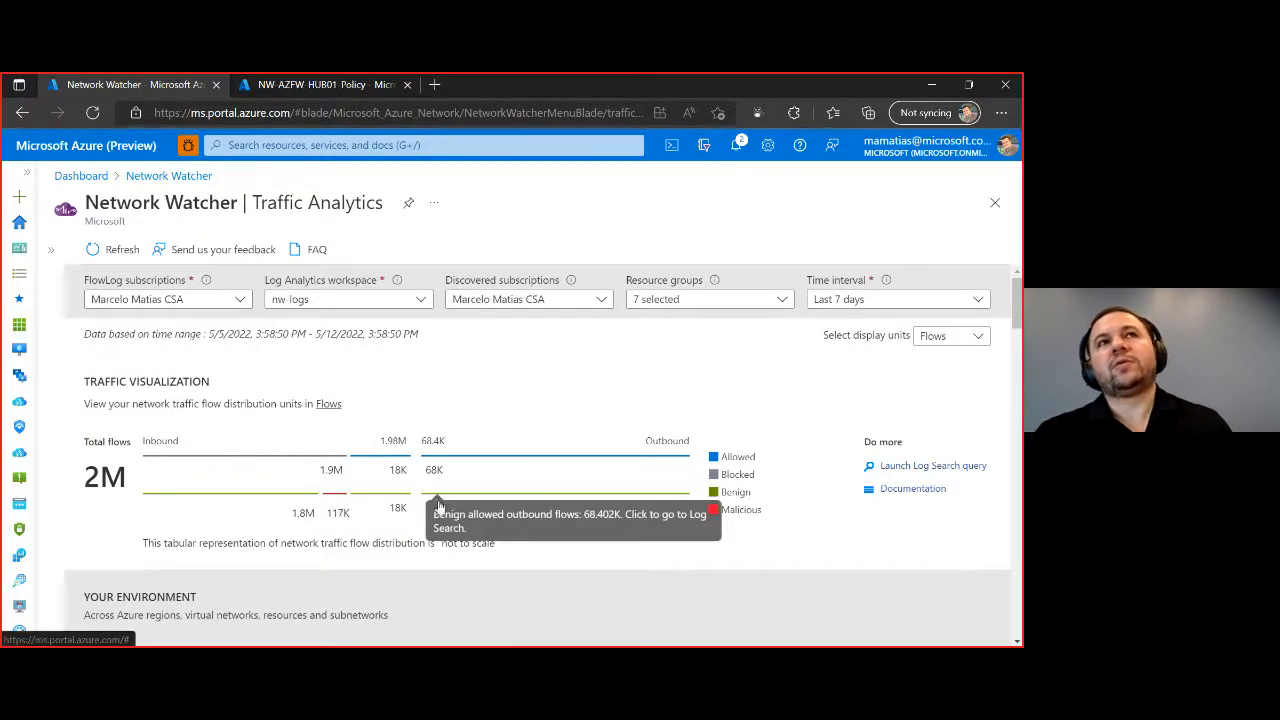
pyautogui.moveTo(395, 503)
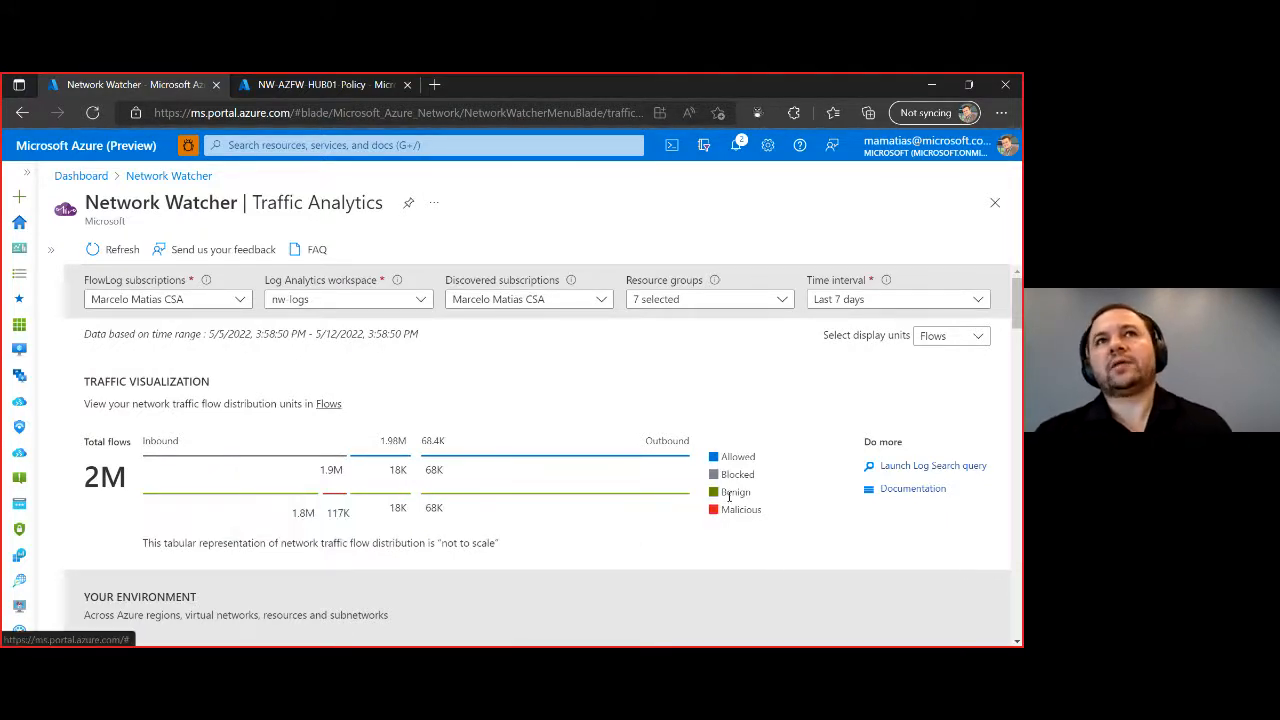
# Step: Open the geo map of the deployed Azure regions and view the West US region's flow summary
pyautogui.scroll(-1, 781, 486)
pyautogui.scroll(-1, 781, 486)
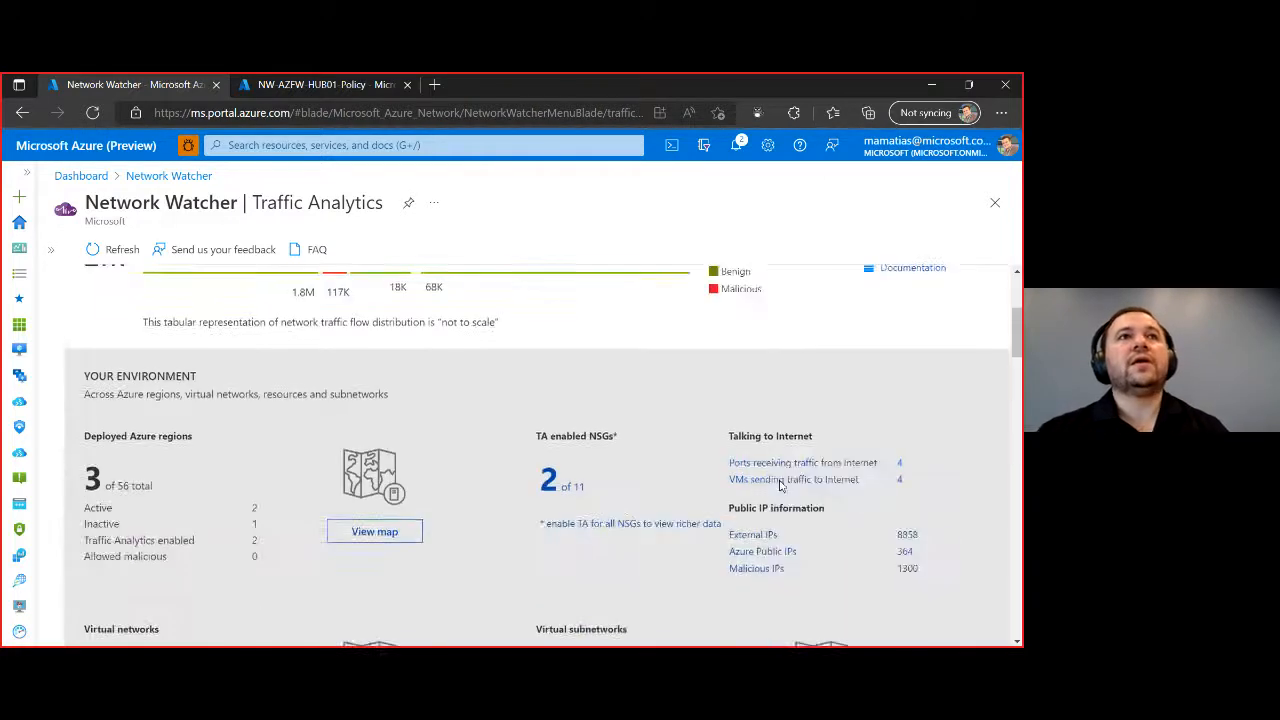
pyautogui.scroll(-1, 480, 470)
pyautogui.click(376, 466)
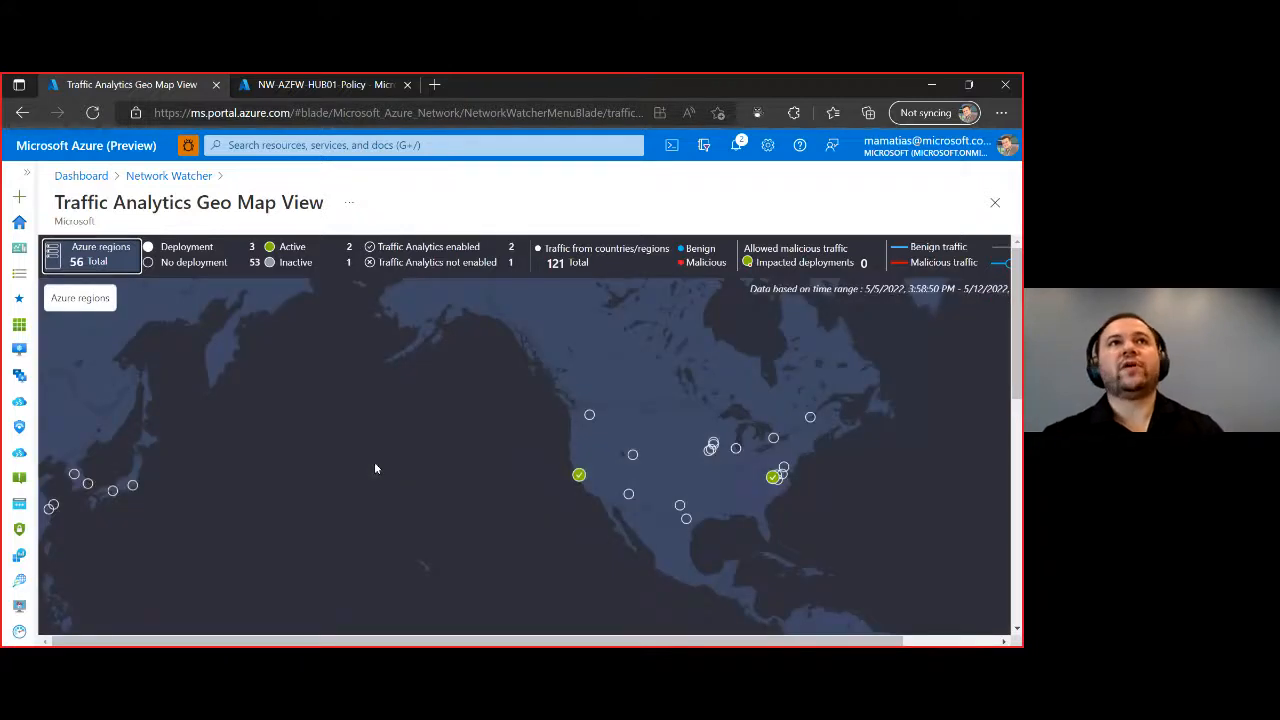
pyautogui.moveTo(376, 468); pyautogui.dragTo(177, 388)
pyautogui.moveTo(857, 520); pyautogui.dragTo(817, 560)
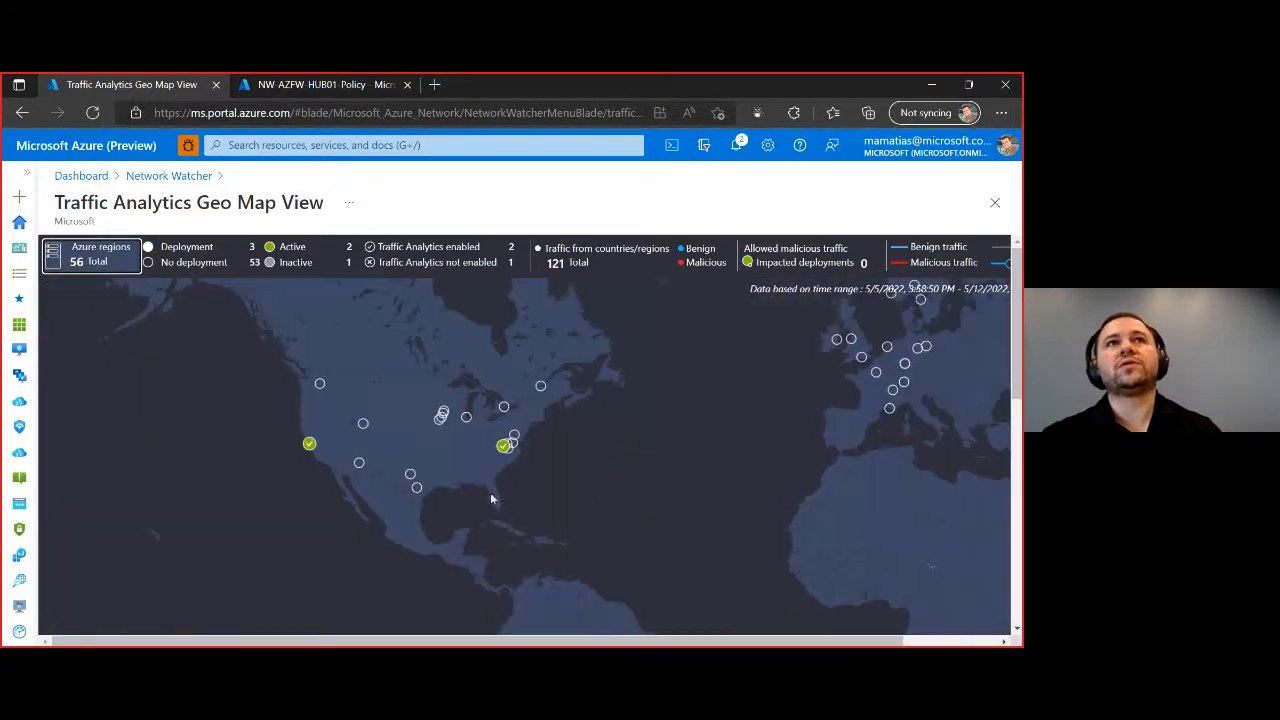
pyautogui.click(342, 429)
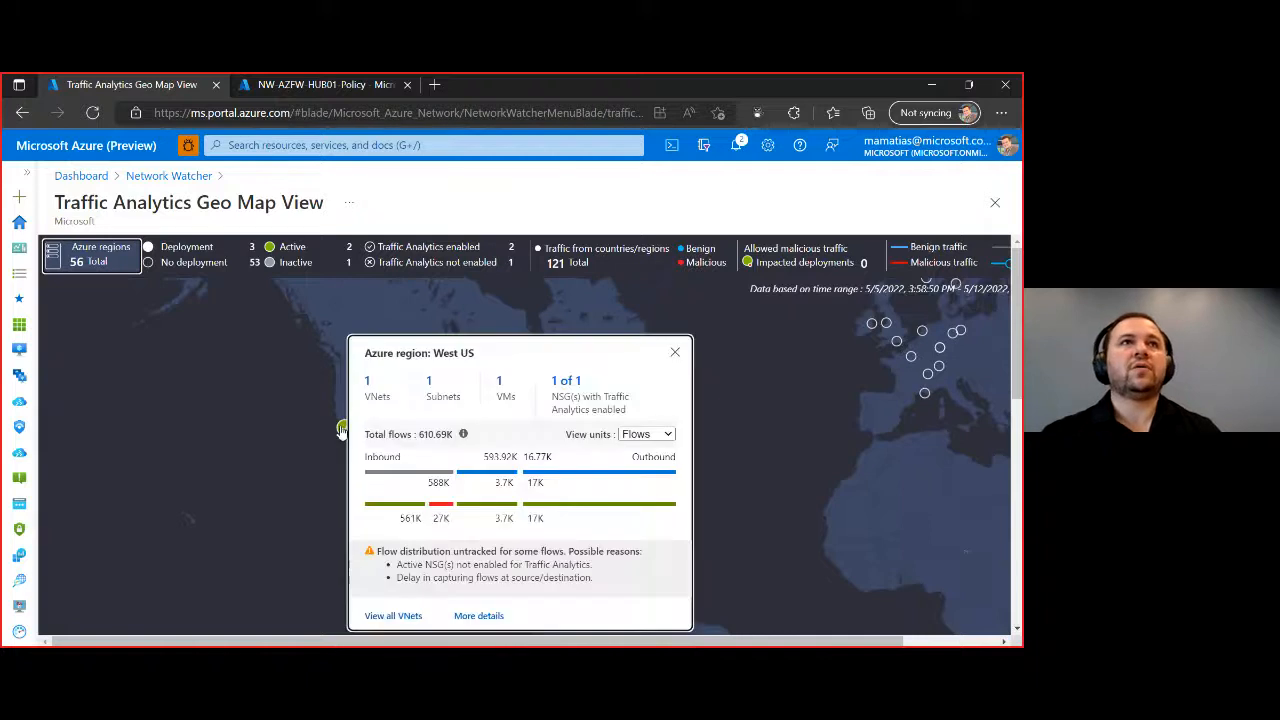
pyautogui.click(675, 352)
# Step: Show the East US region's flow summary and examine its benign and malicious traffic connections on the map
pyautogui.click(537, 430)
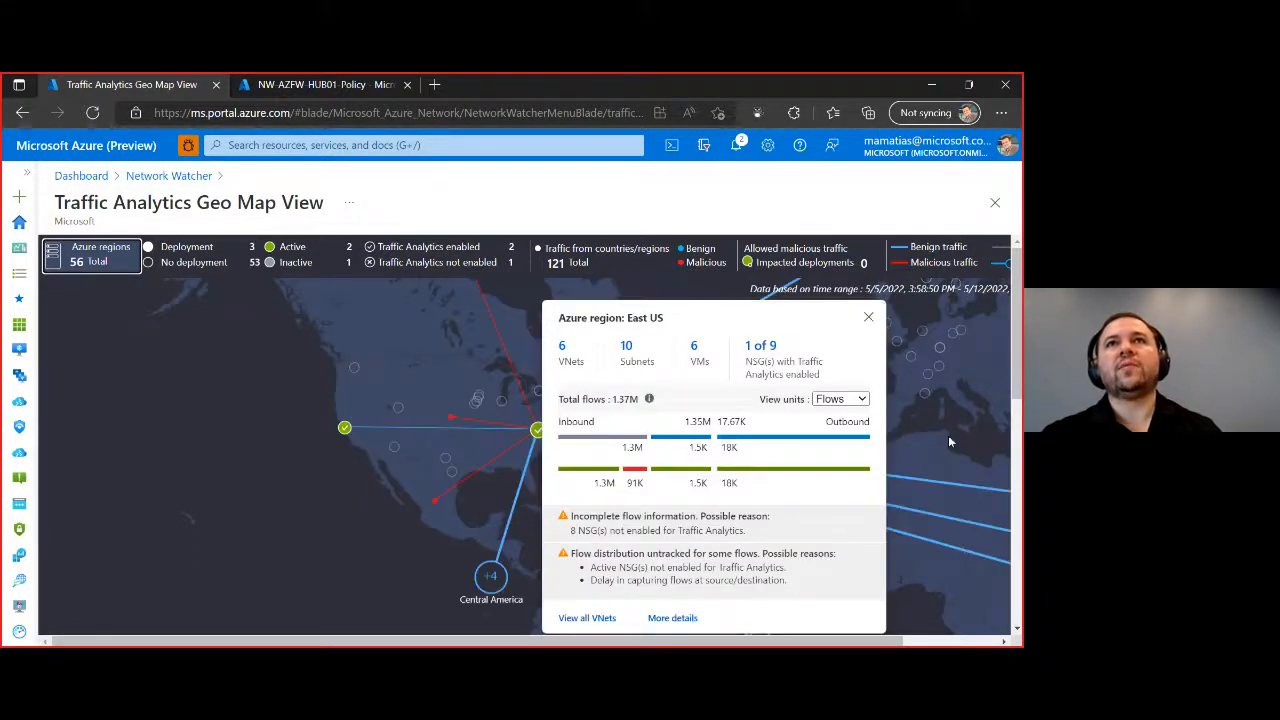
pyautogui.moveTo(395, 468); pyautogui.dragTo(200, 518)
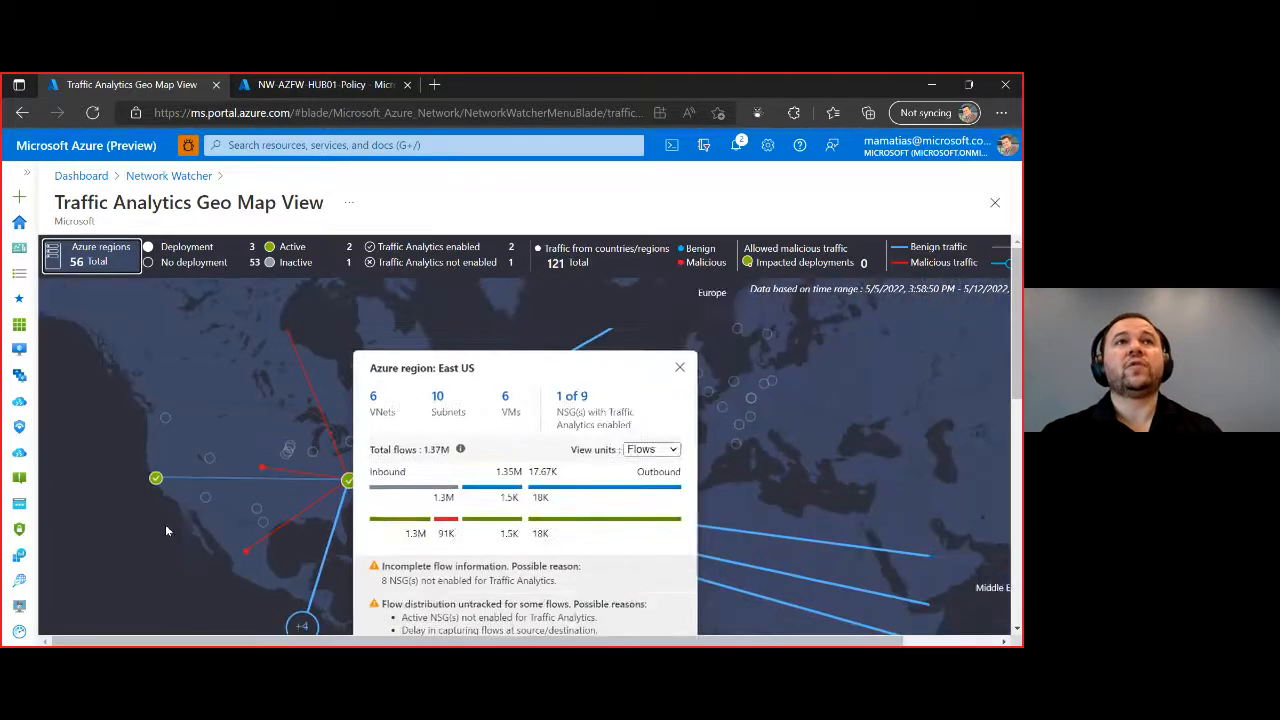
pyautogui.scroll(-2, 484, 443)
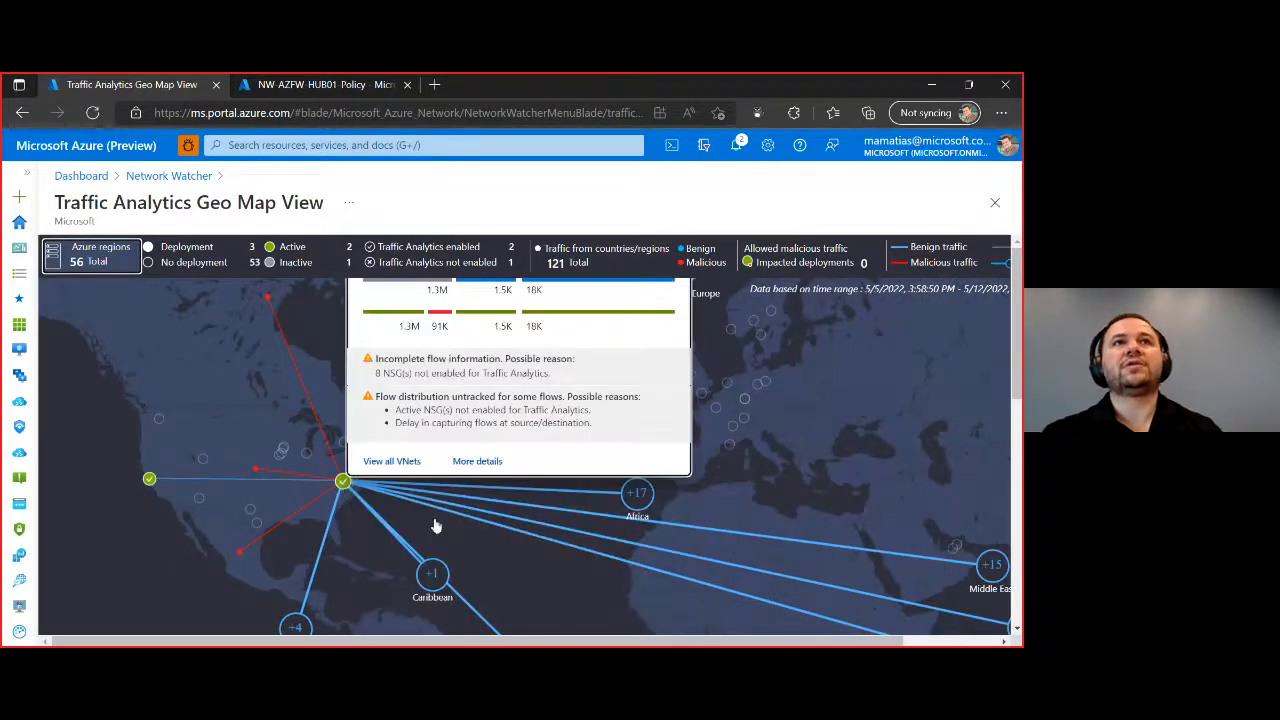
# Step: Open the detailed insights for Mexico's traffic and review its malicious flows, communicating Azure regions and Layer7 protocols
pyautogui.click(240, 557)
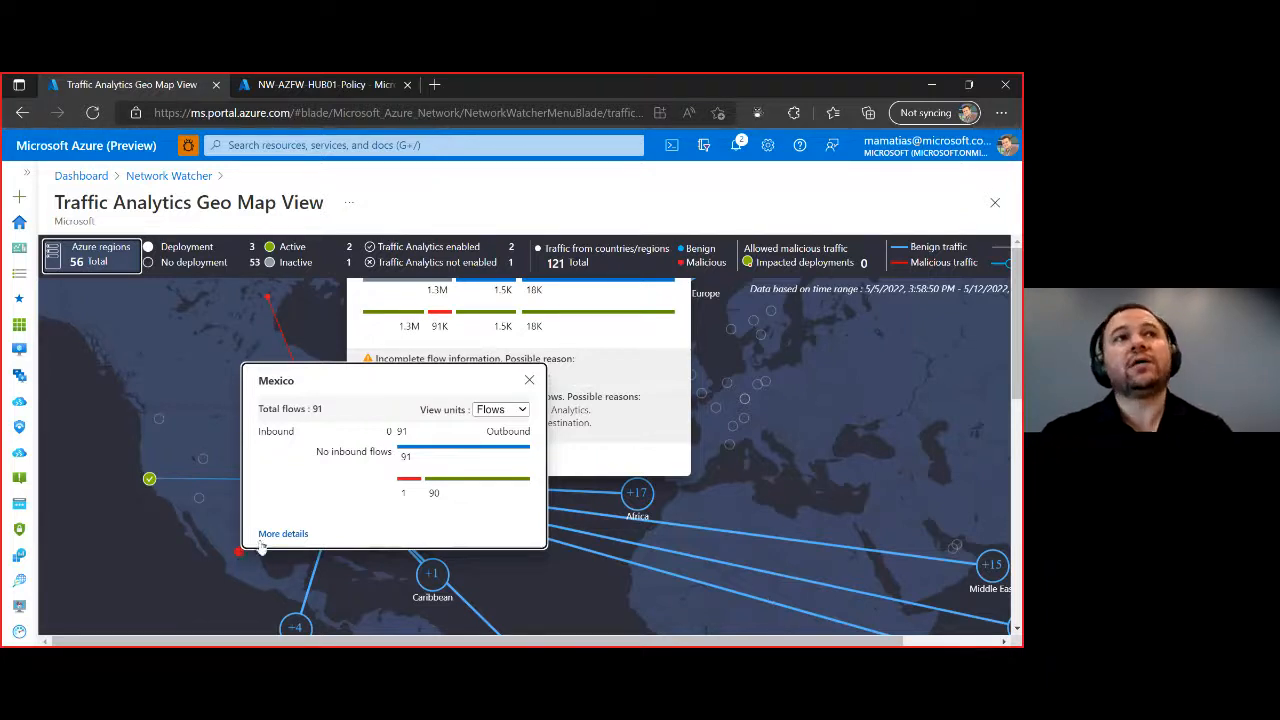
pyautogui.click(283, 533)
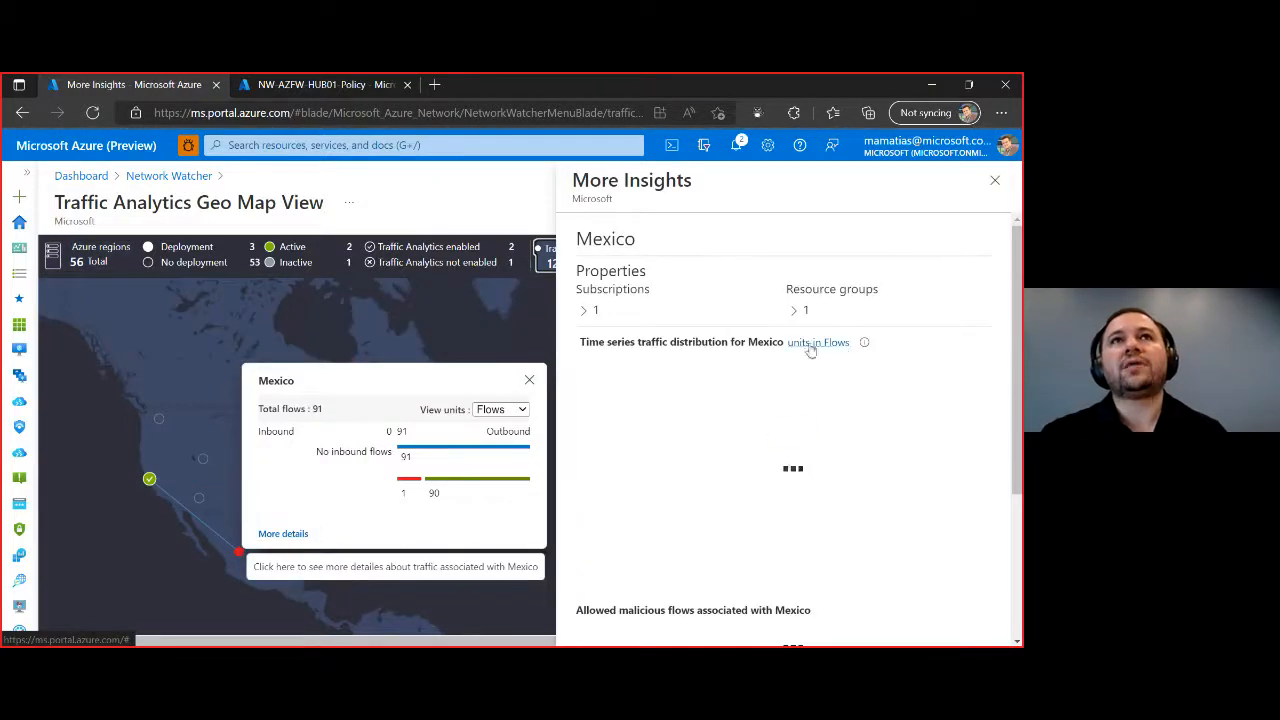
pyautogui.scroll(-5, 766, 423)
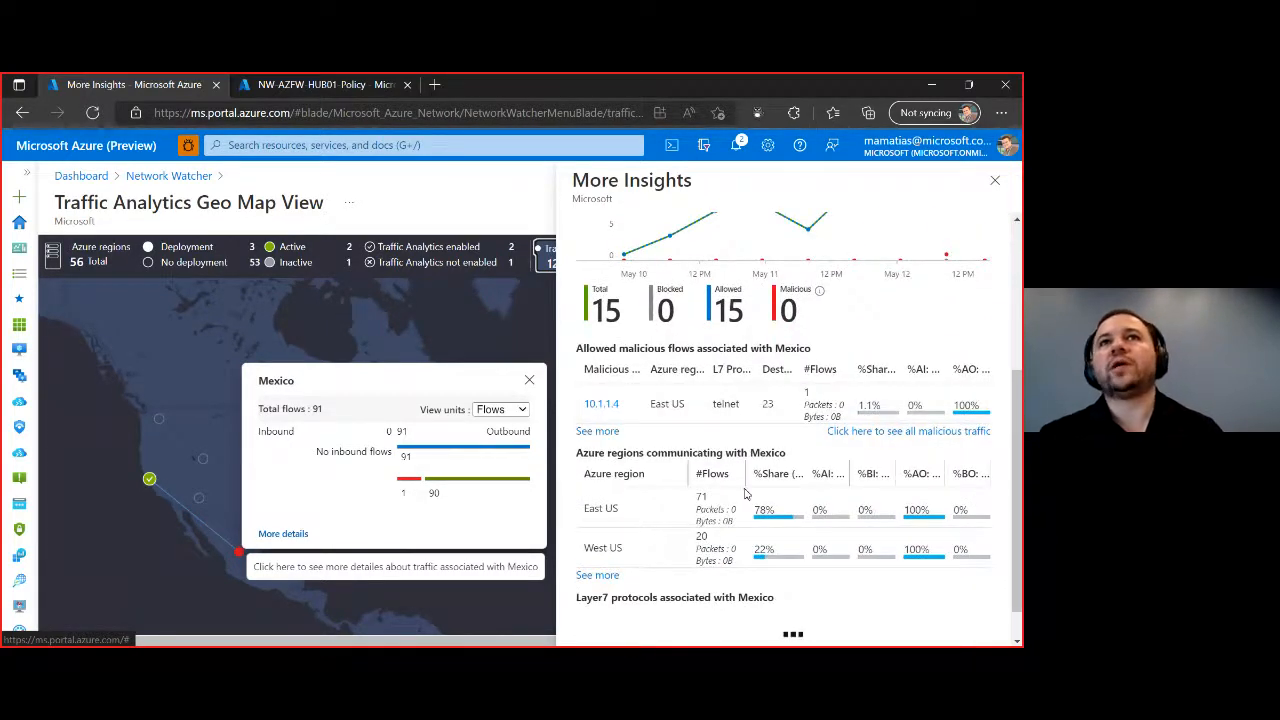
pyautogui.scroll(-1, 755, 470)
pyautogui.scroll(-1, 790, 495)
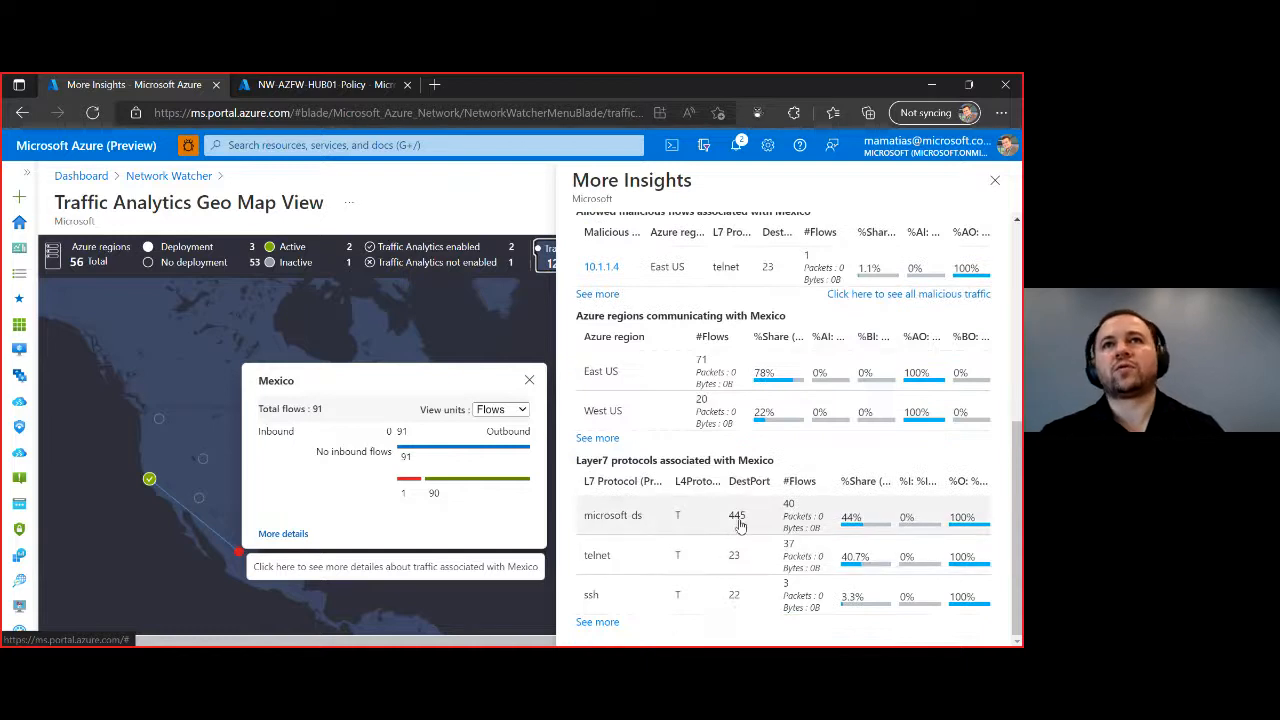
# Step: Show the full Layer7 protocol list for Mexico in the log query results and expand the microsoft-ds record
pyautogui.click(595, 623)
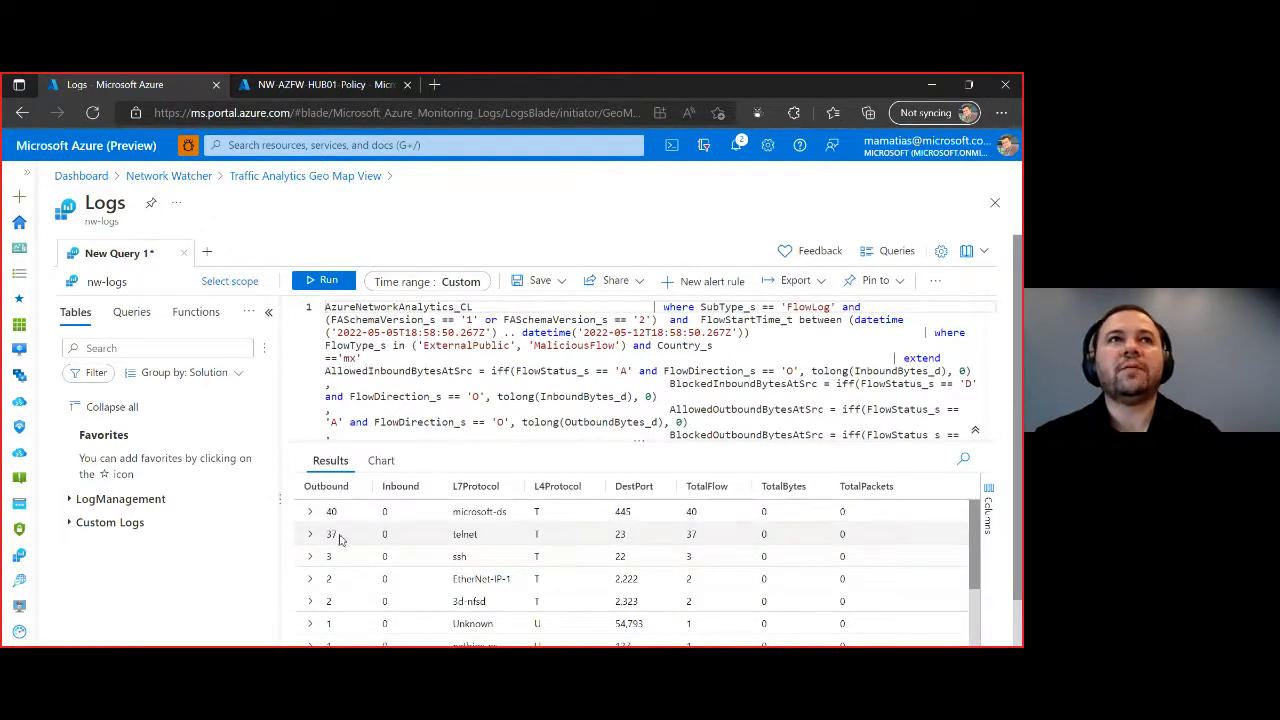
pyautogui.click(310, 512)
pyautogui.scroll(-5, 885, 560)
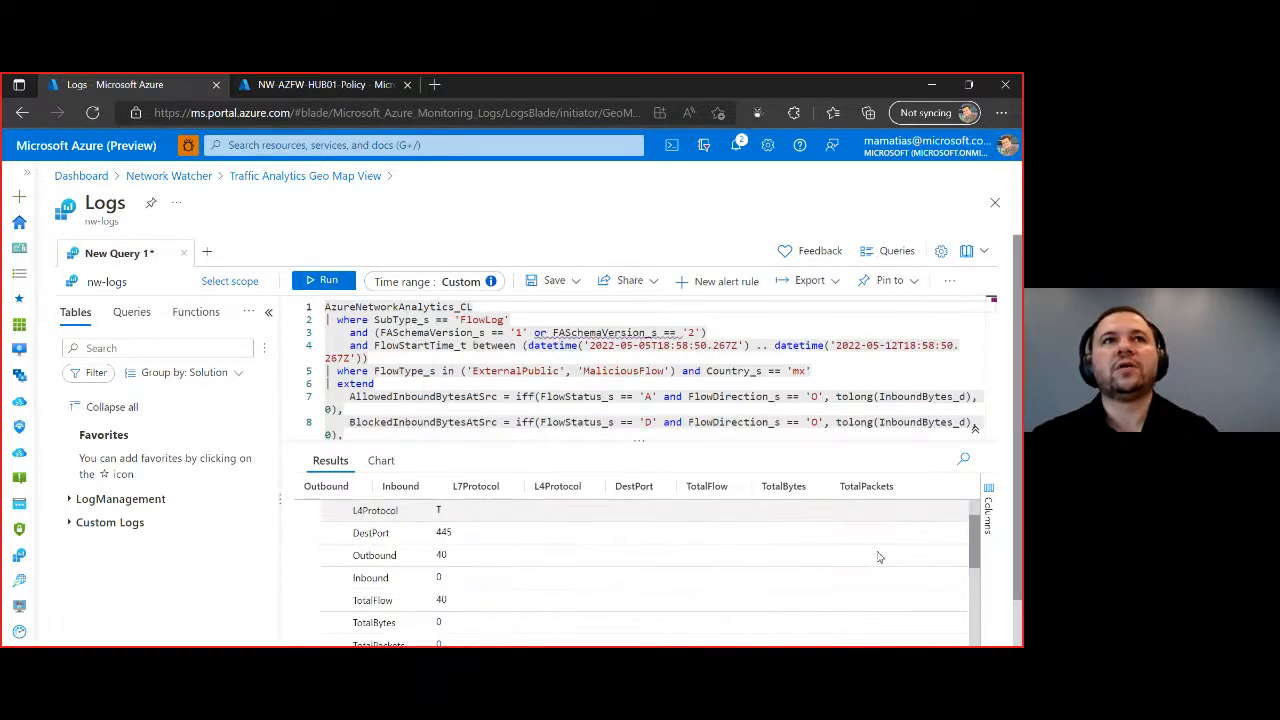
pyautogui.scroll(3, 879, 558)
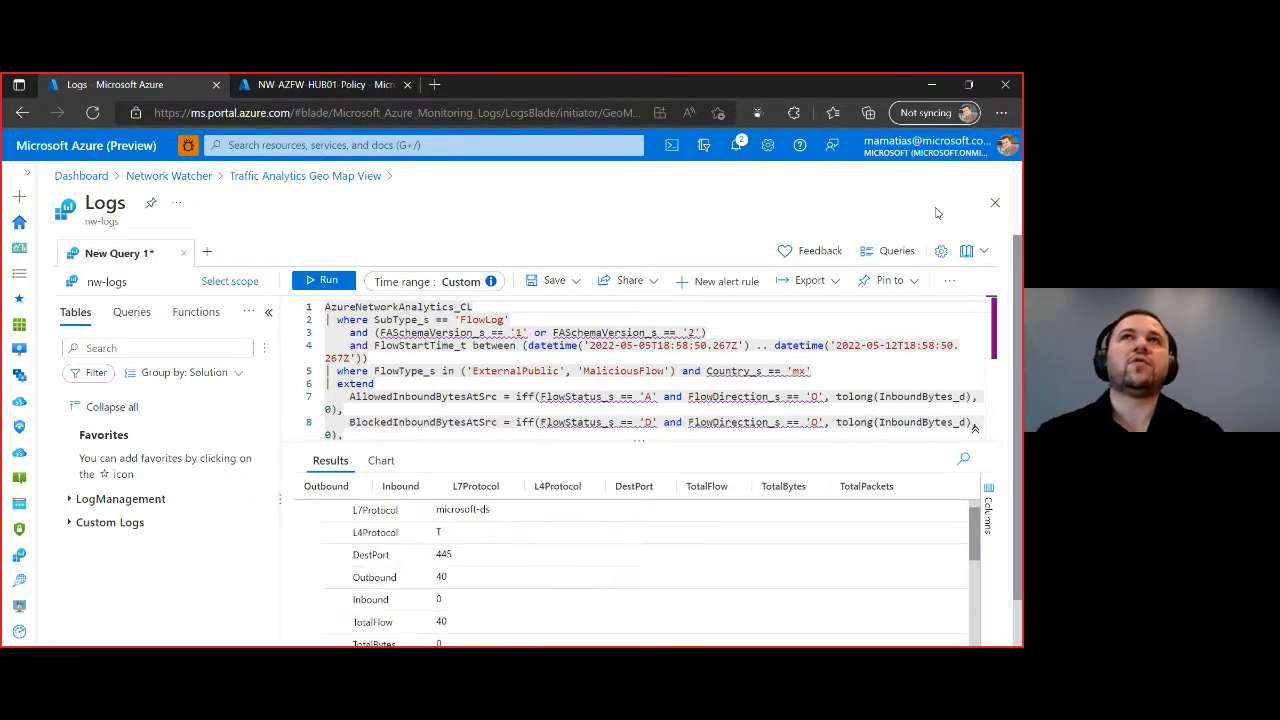
# Step: Discard the unsaved query, return to the Traffic Analytics overview and review its environment and traffic distribution sections
pyautogui.click(992, 205)
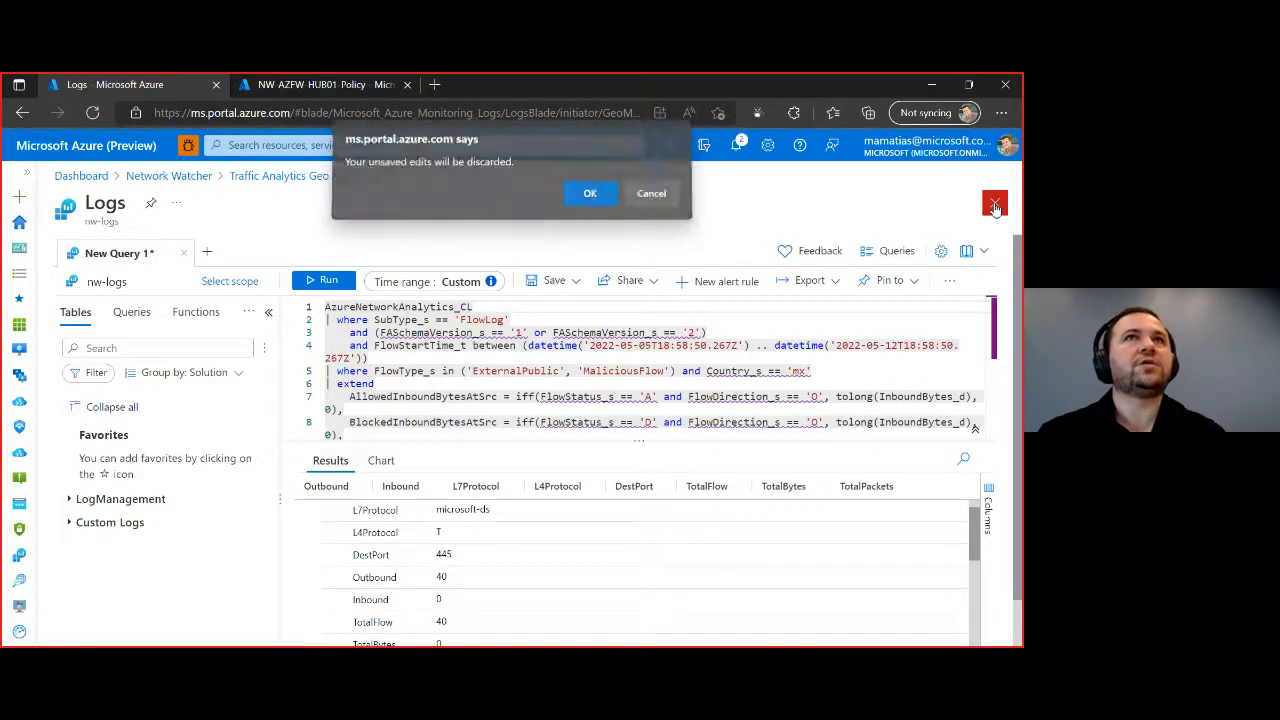
pyautogui.click(601, 203)
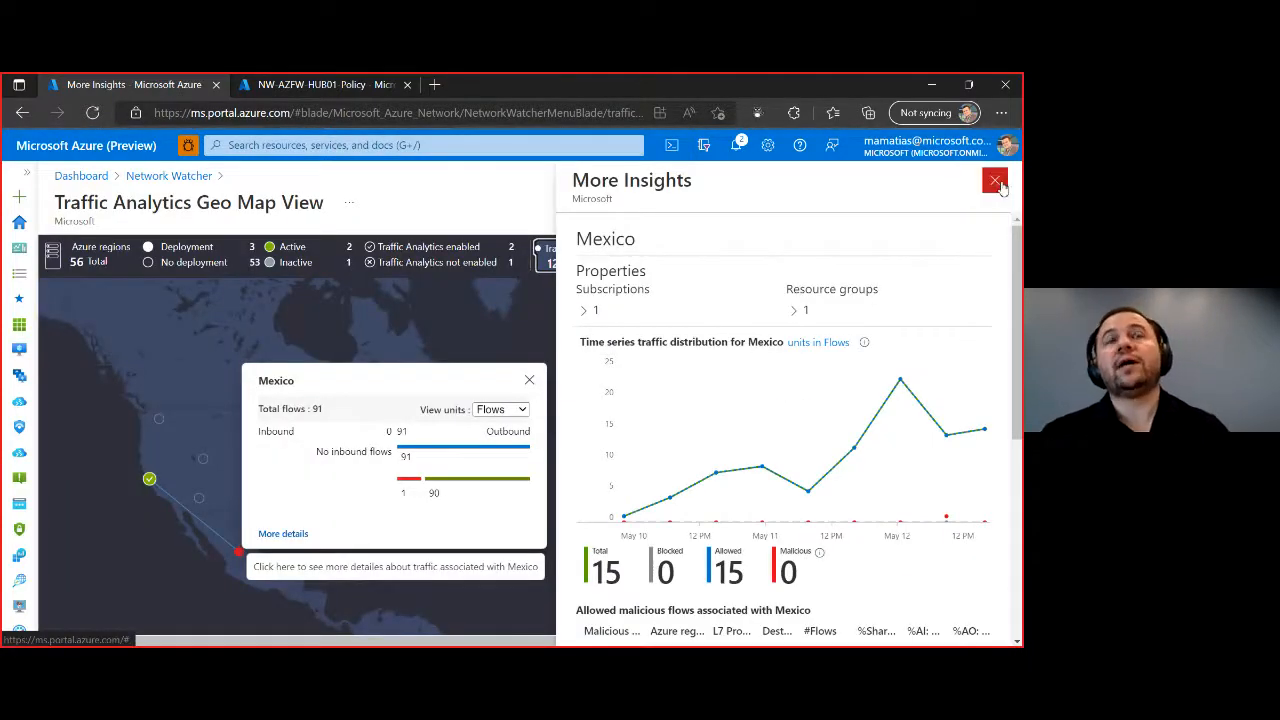
pyautogui.click(996, 182)
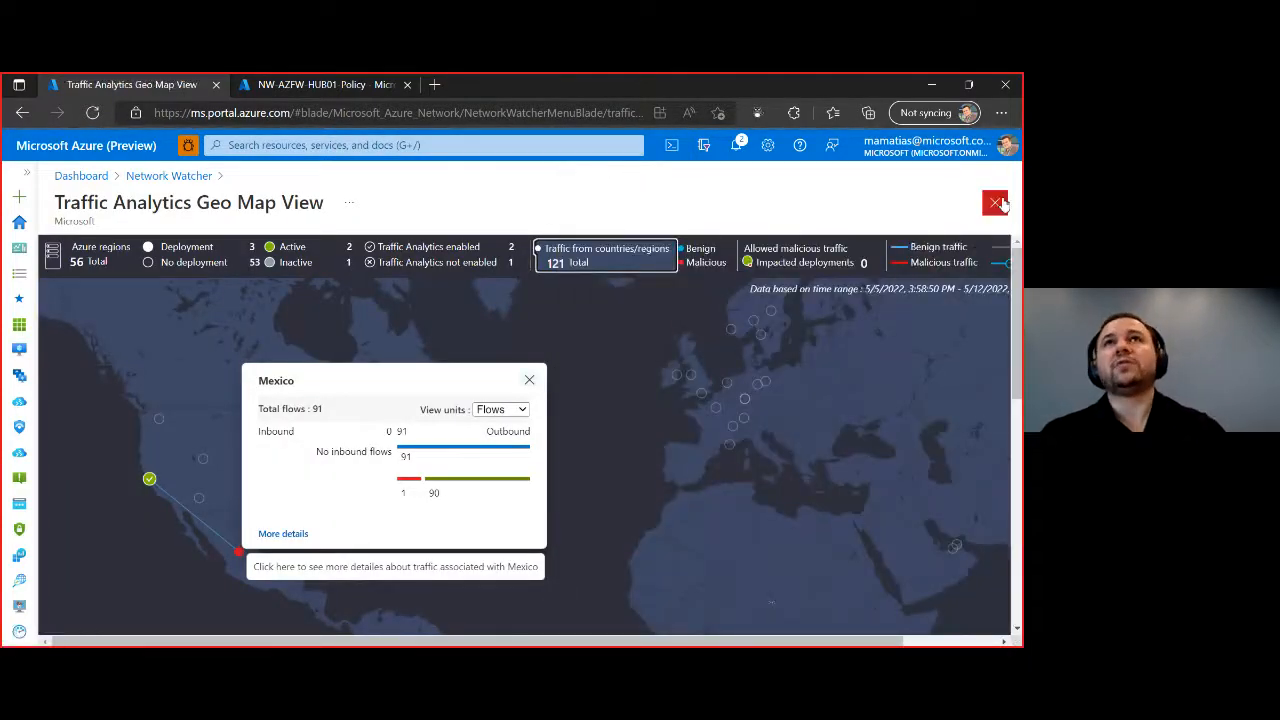
pyautogui.click(996, 203)
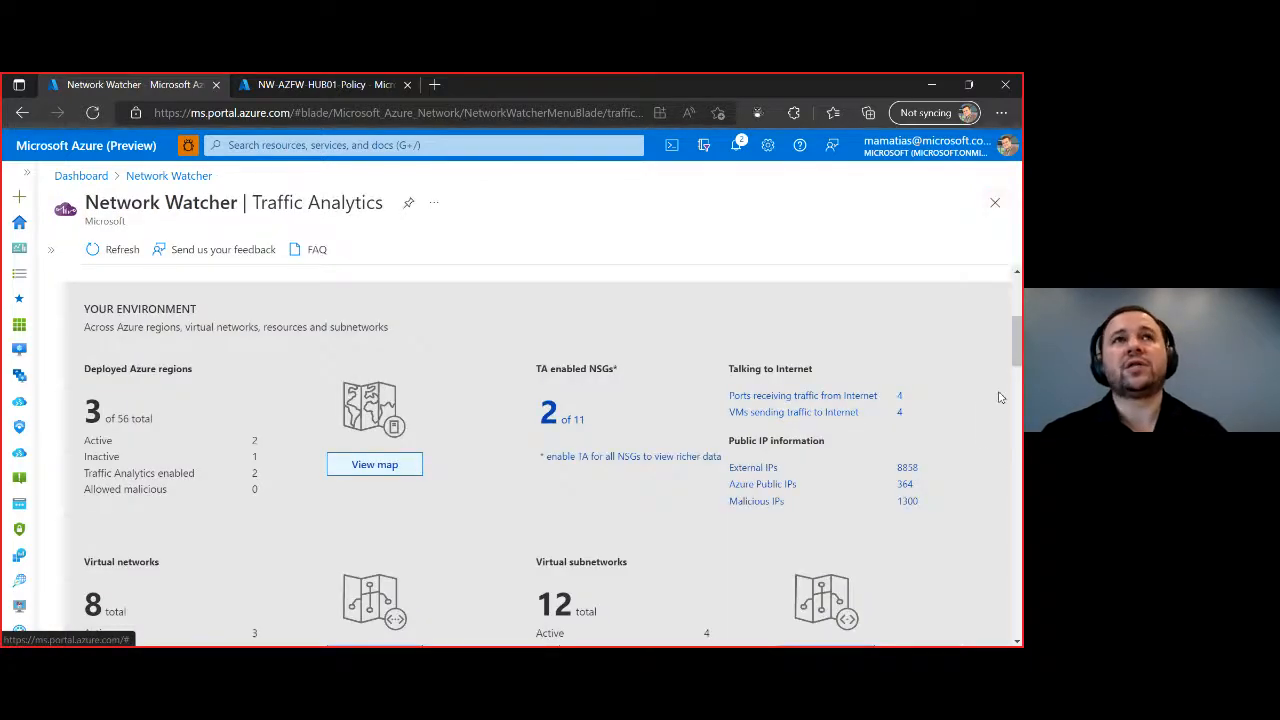
pyautogui.scroll(-3, 980, 397)
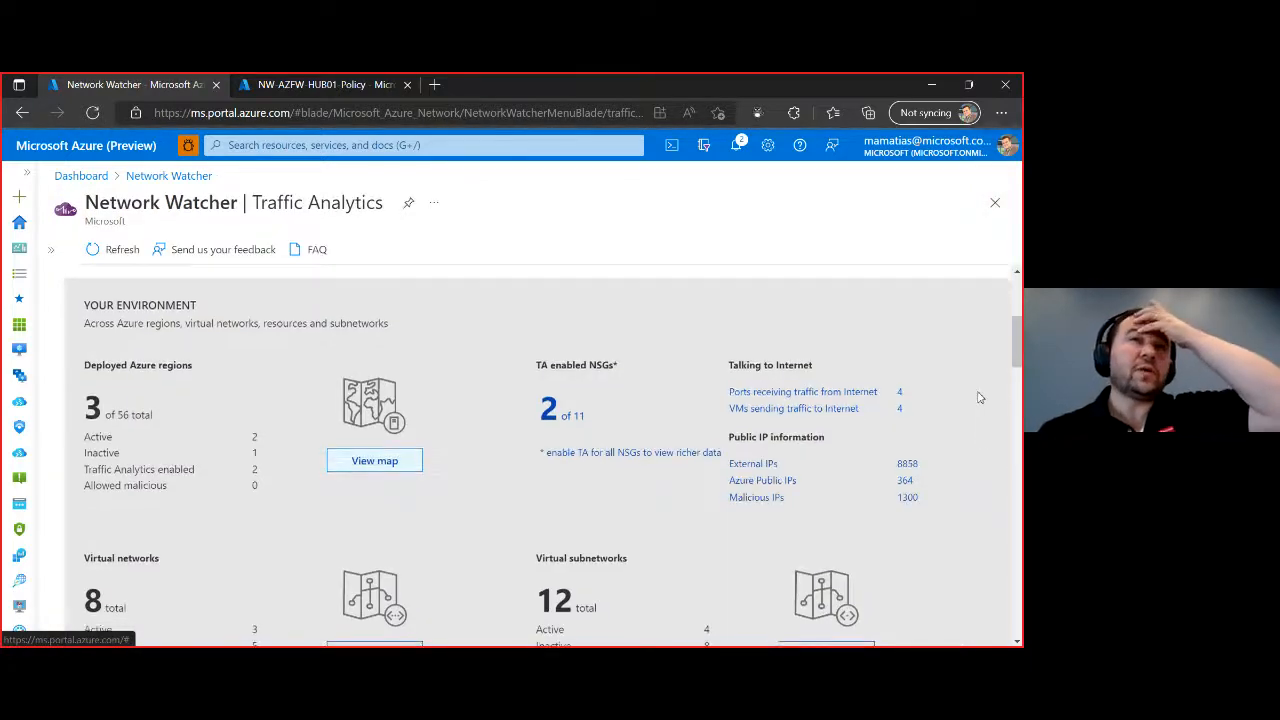
pyautogui.scroll(-10, 980, 397)
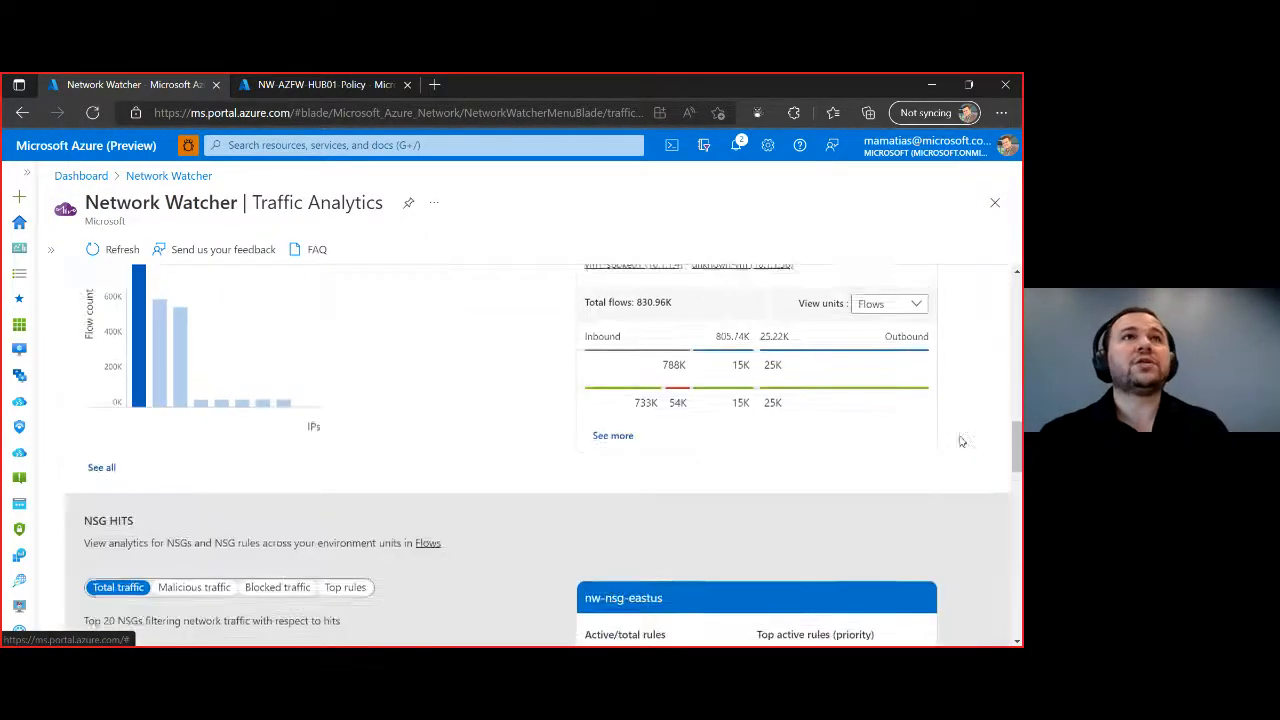
pyautogui.scroll(10, 970, 453)
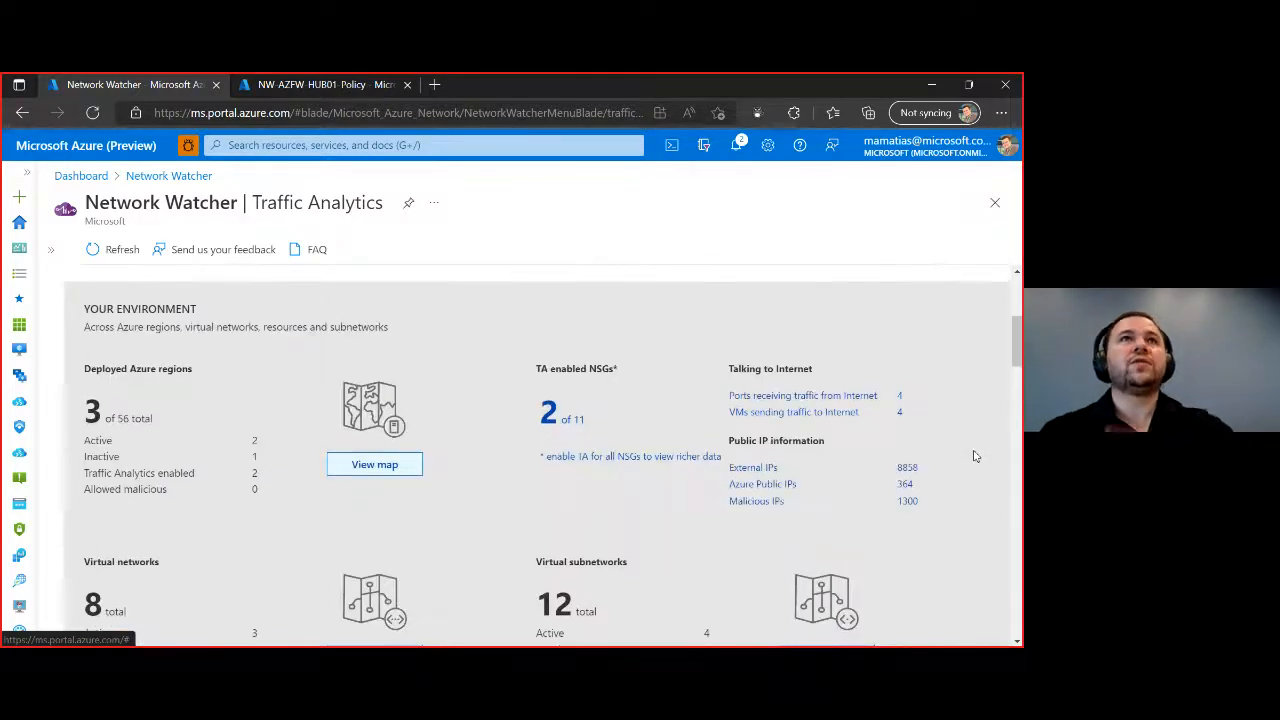
pyautogui.scroll(-3, 975, 455)
pyautogui.scroll(-6, 979, 457)
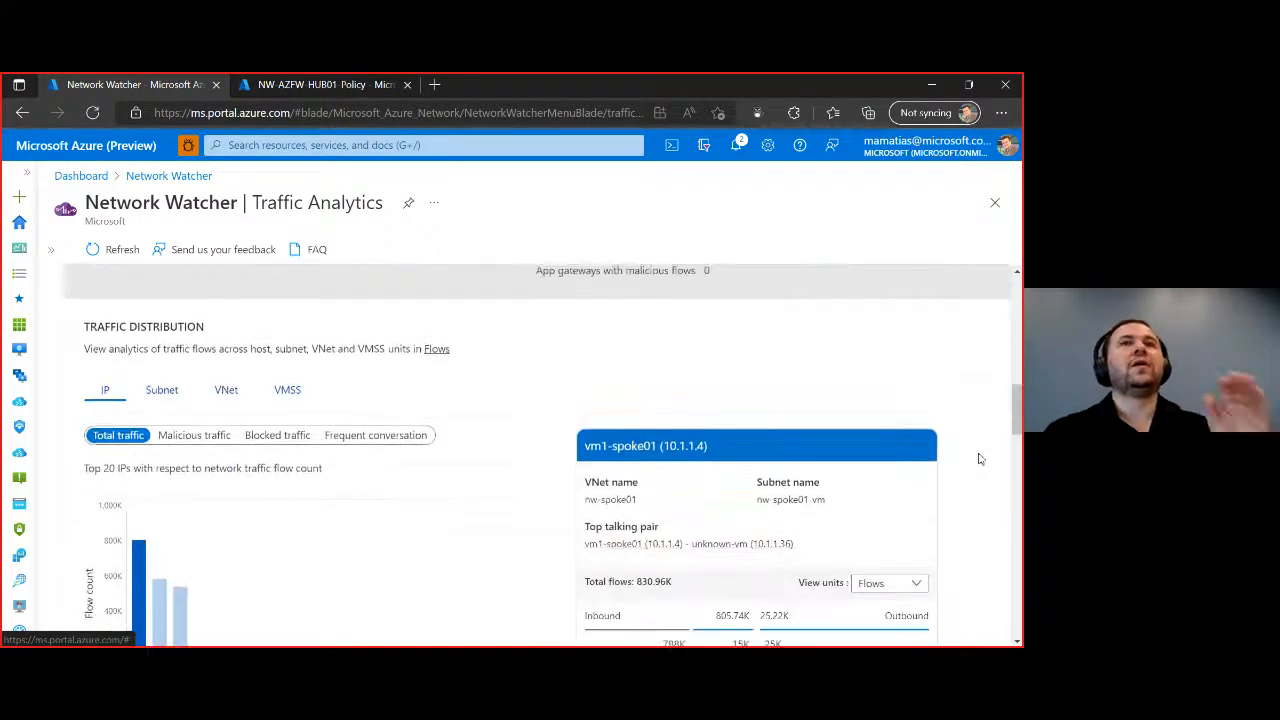
pyautogui.scroll(5, 975, 455)
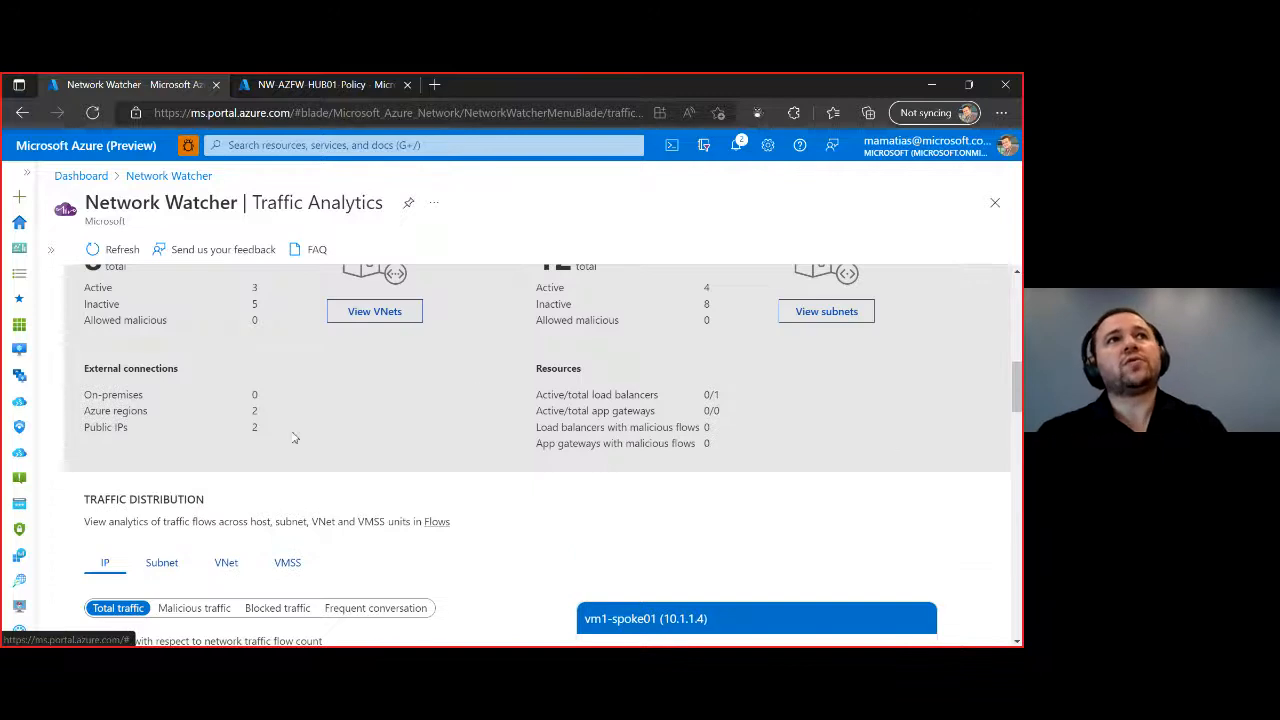
# Step: Search the portal for nw-log, open the nw-logs Log Analytics workspace and go to its Logs query page
pyautogui.click(307, 145)
pyautogui.write('nw')
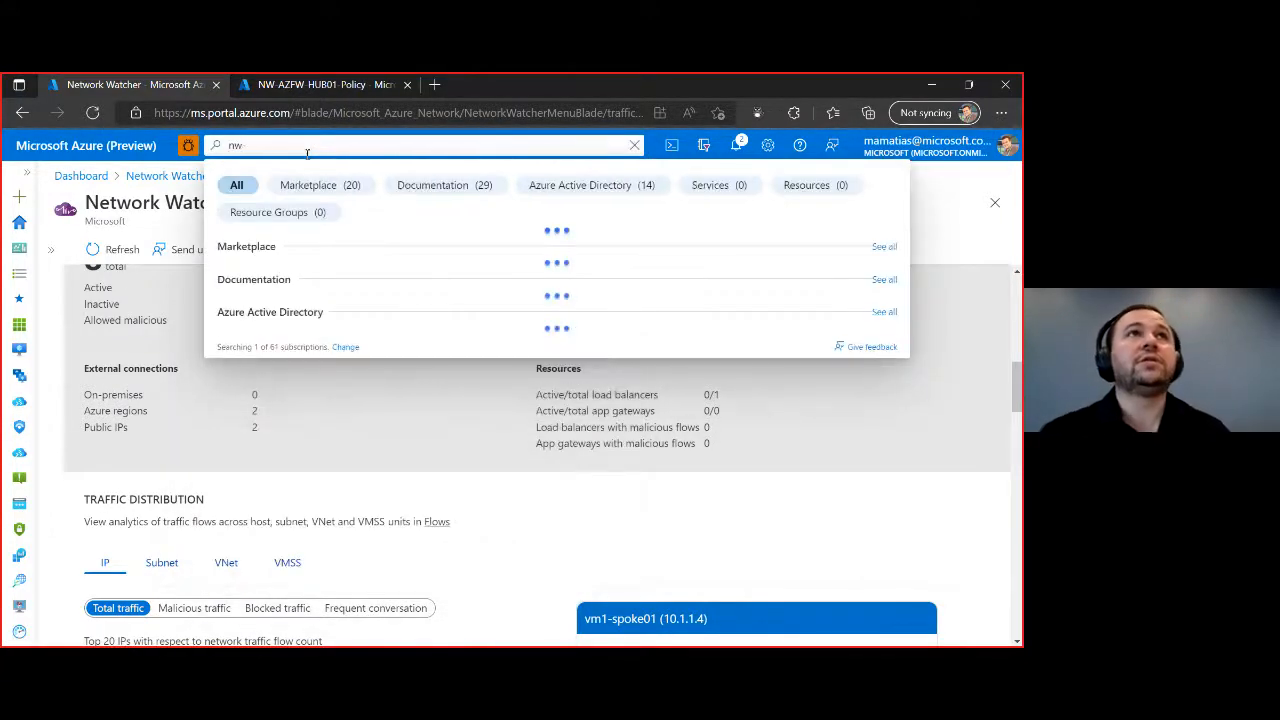
pyautogui.write('-')
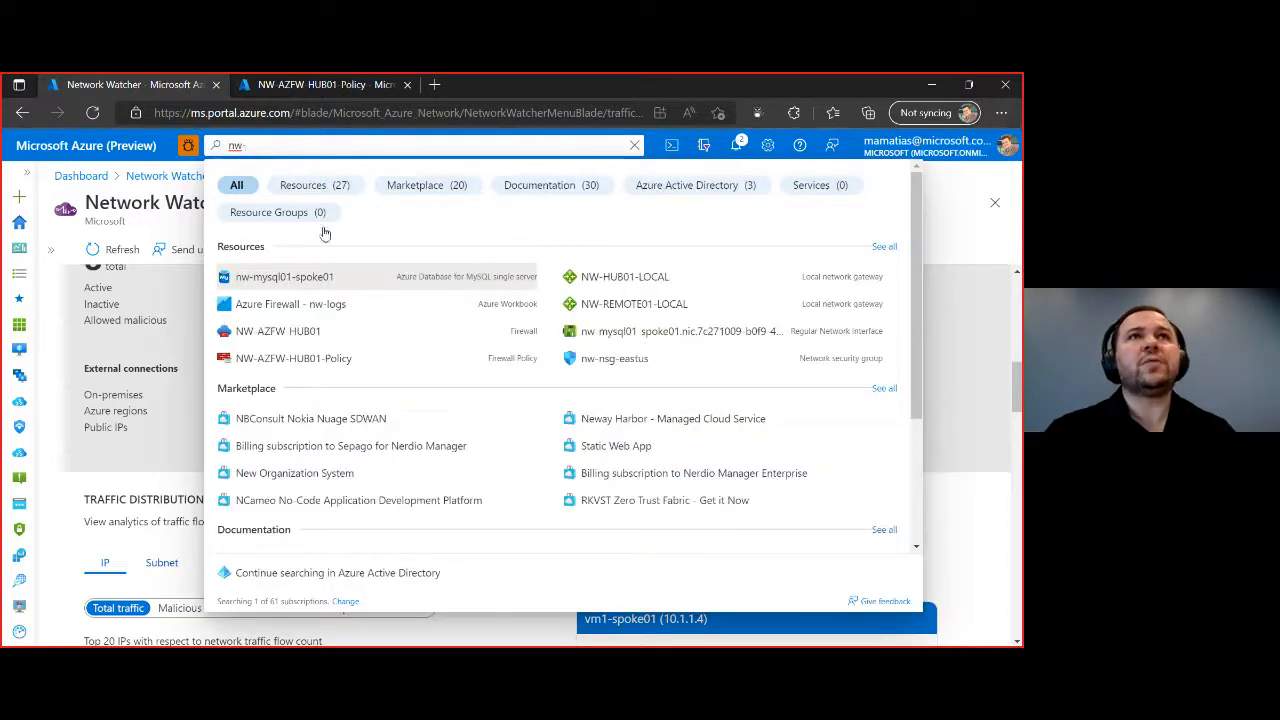
pyautogui.write('log')
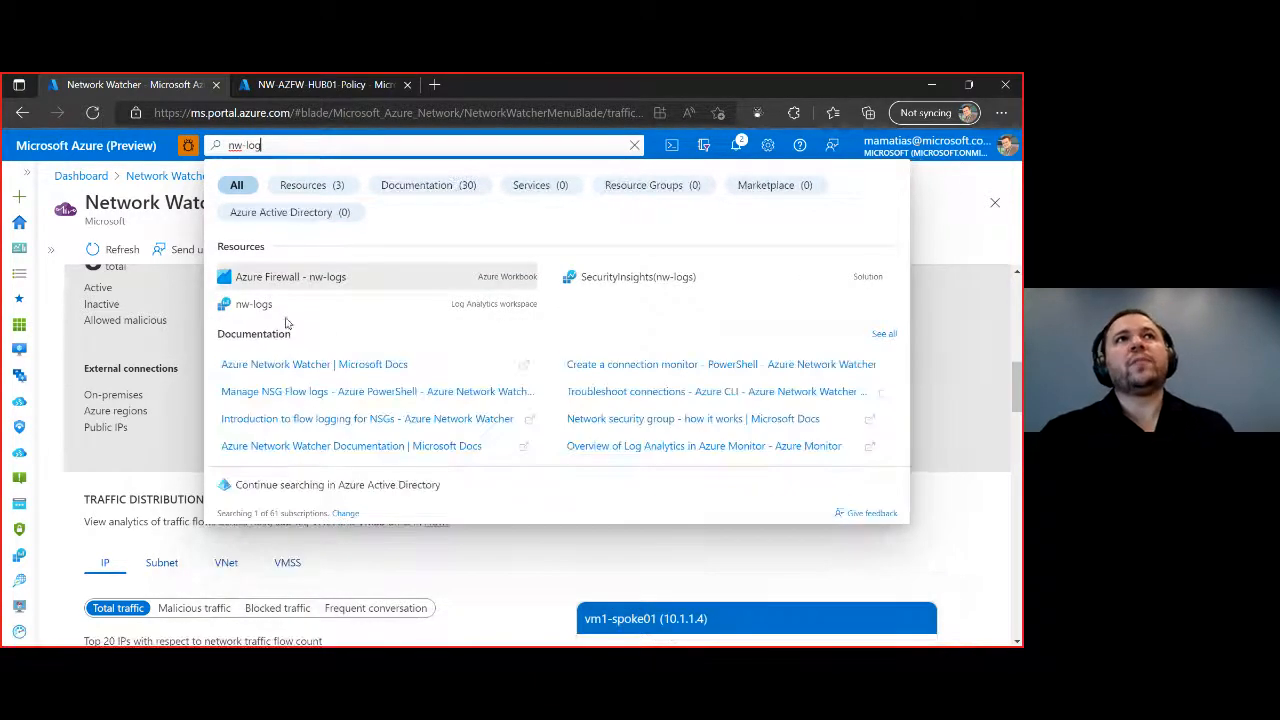
pyautogui.click(252, 303)
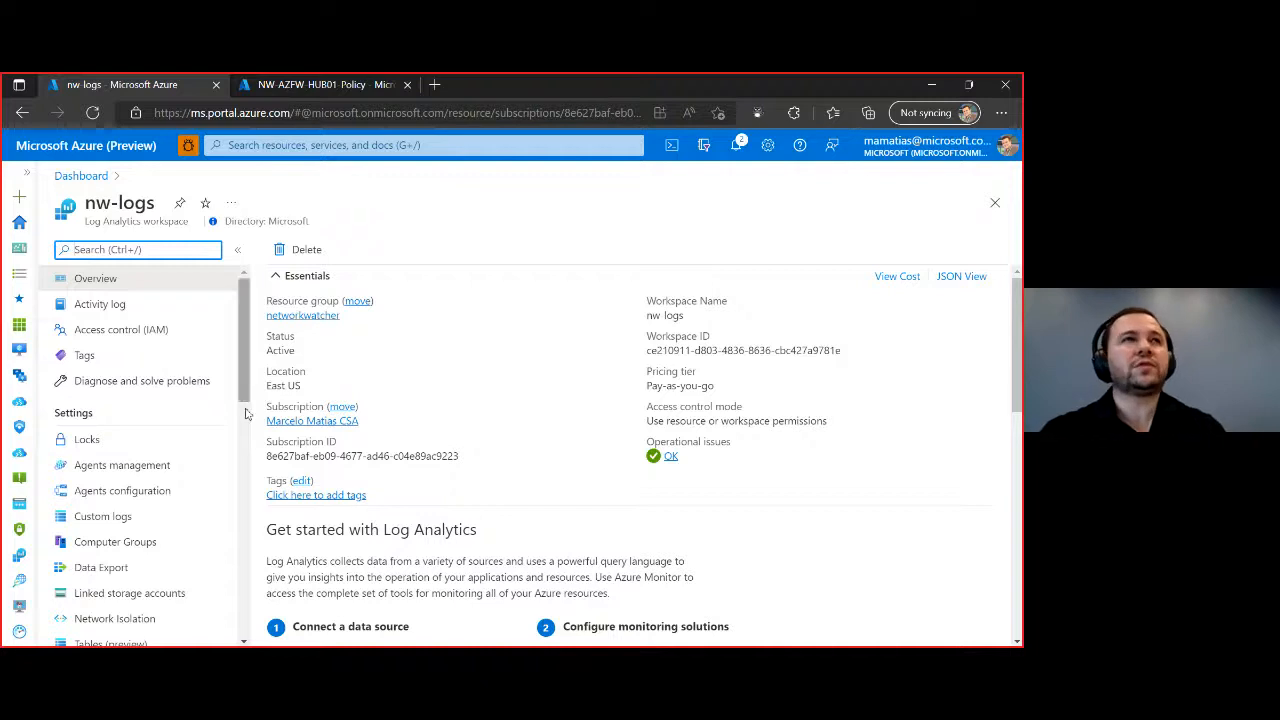
pyautogui.scroll(-2, 175, 570)
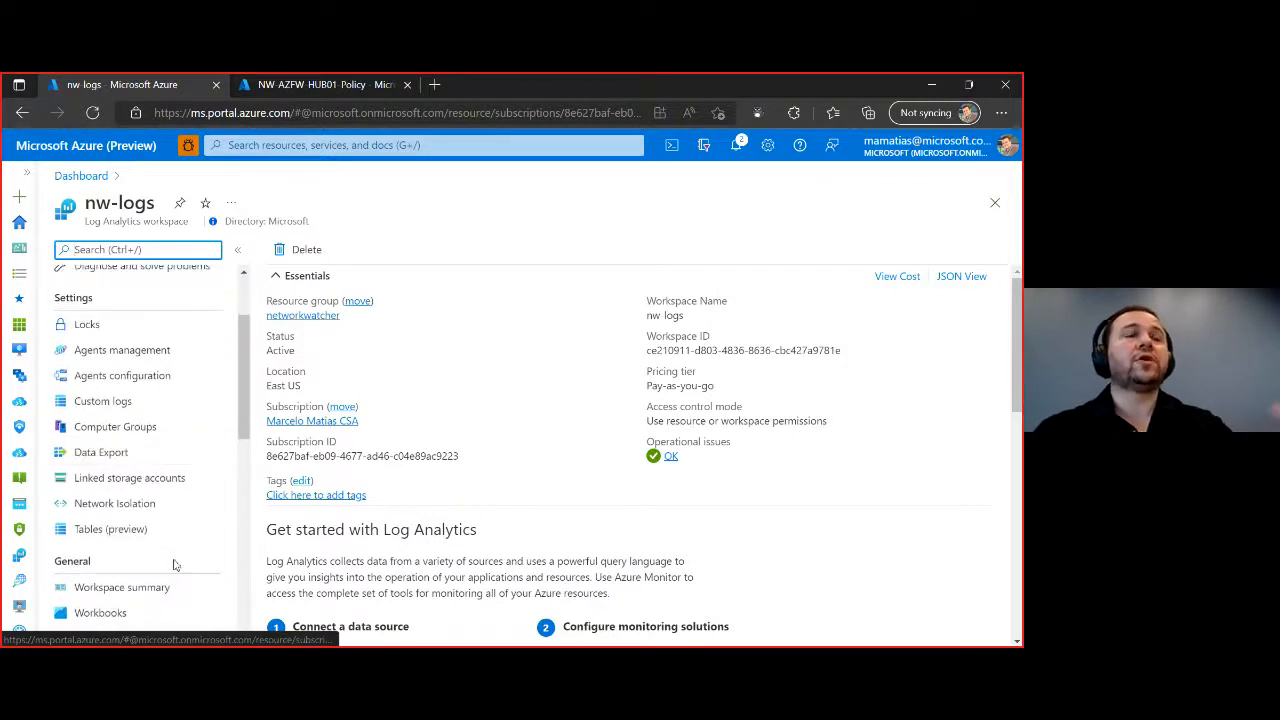
pyautogui.scroll(-1, 170, 580)
pyautogui.scroll(-1, 163, 590)
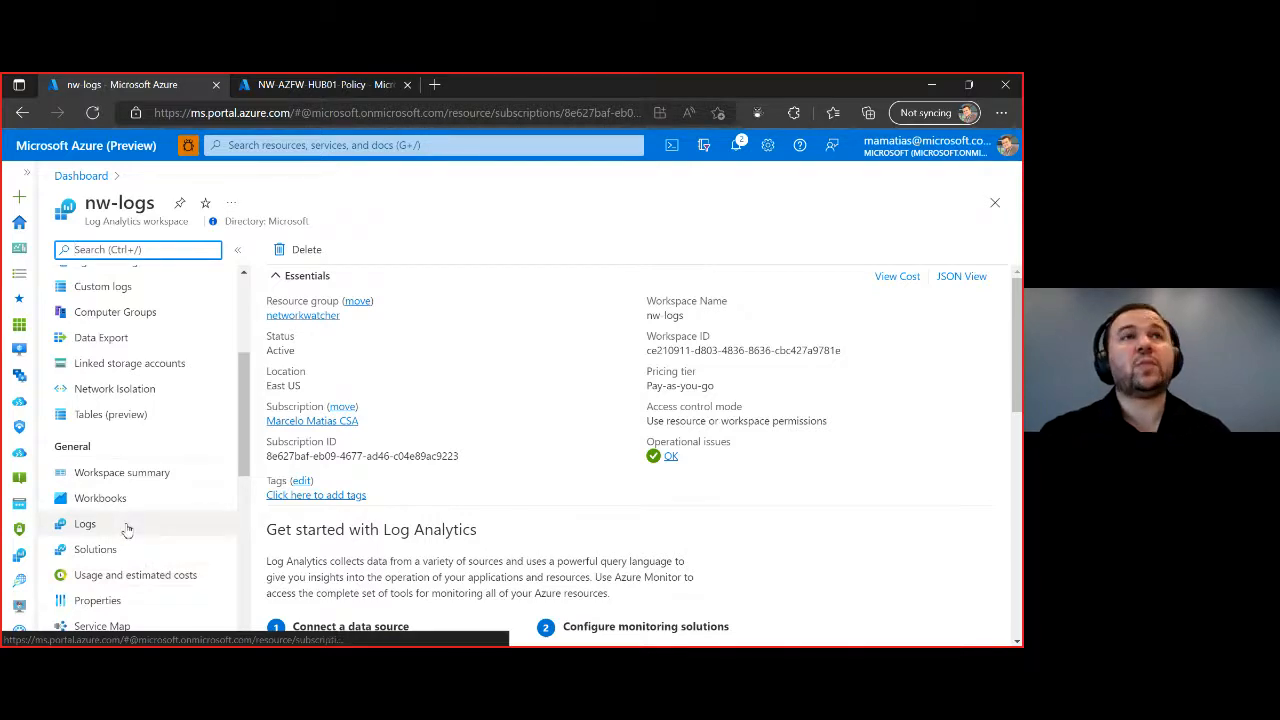
pyautogui.click(124, 530)
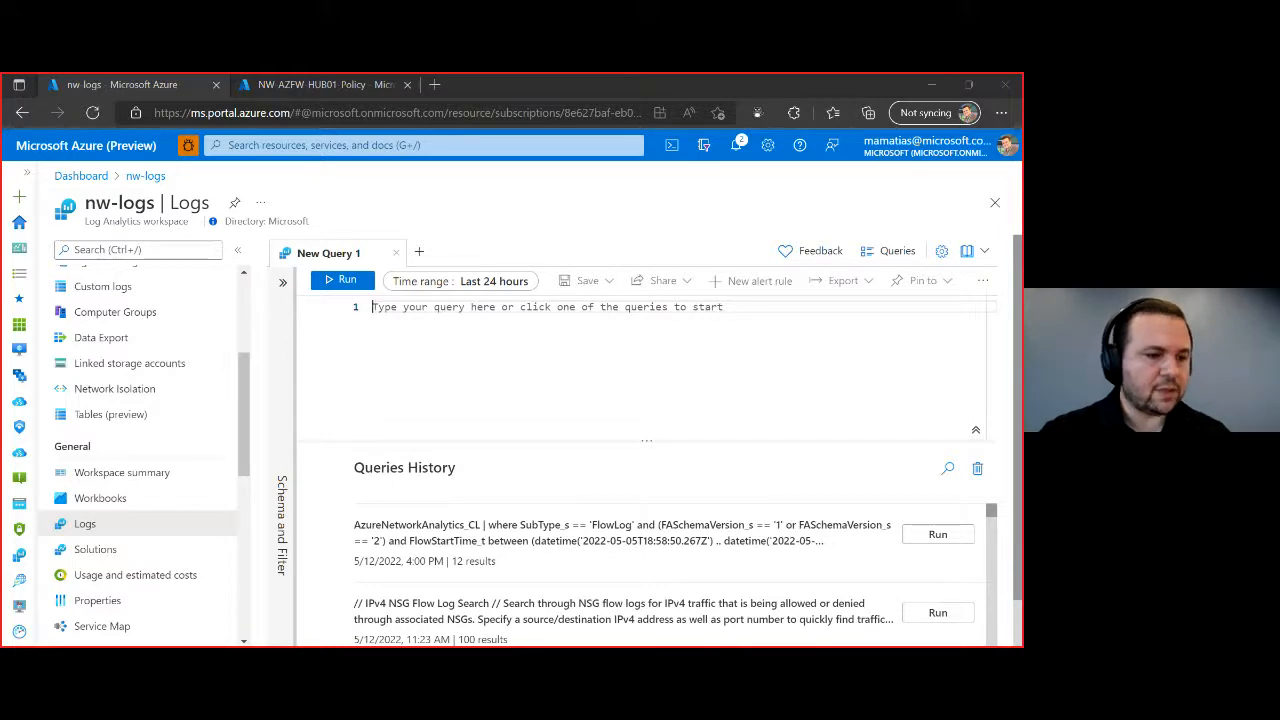
# Step: Run a query on AzureNetworkAnalytics_CL where FlowType_s contains "VNet", summarizing inbound and outbound bytes in MB by SrcIP_s, DestIP_s, FlowType_s, L7Protocol_s and DestPort_d
pyautogui.click(594, 357)
pyautogui.write('AzureNetworkAnalytics_CL | where FlowType_s contains "VNet" | summarize Inbound=format_bytes(sum(InboundBytes_d), 2, "MB"), Outbound=format_bytes(sum(OutboundBytes_d), 2, "MB") by SrcIP_s, DestIP_s, FlowType_s, L7Protocol_s, DestPort_d')
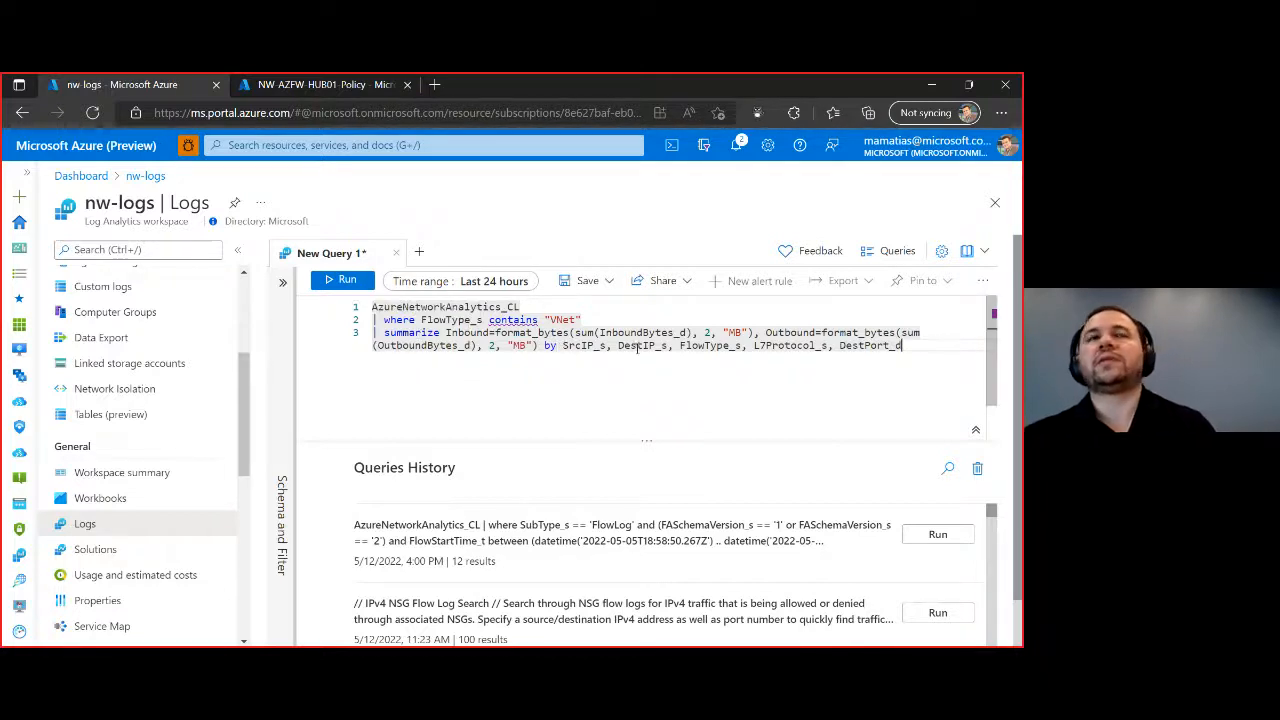
pyautogui.hotkey('shift', 'Return')
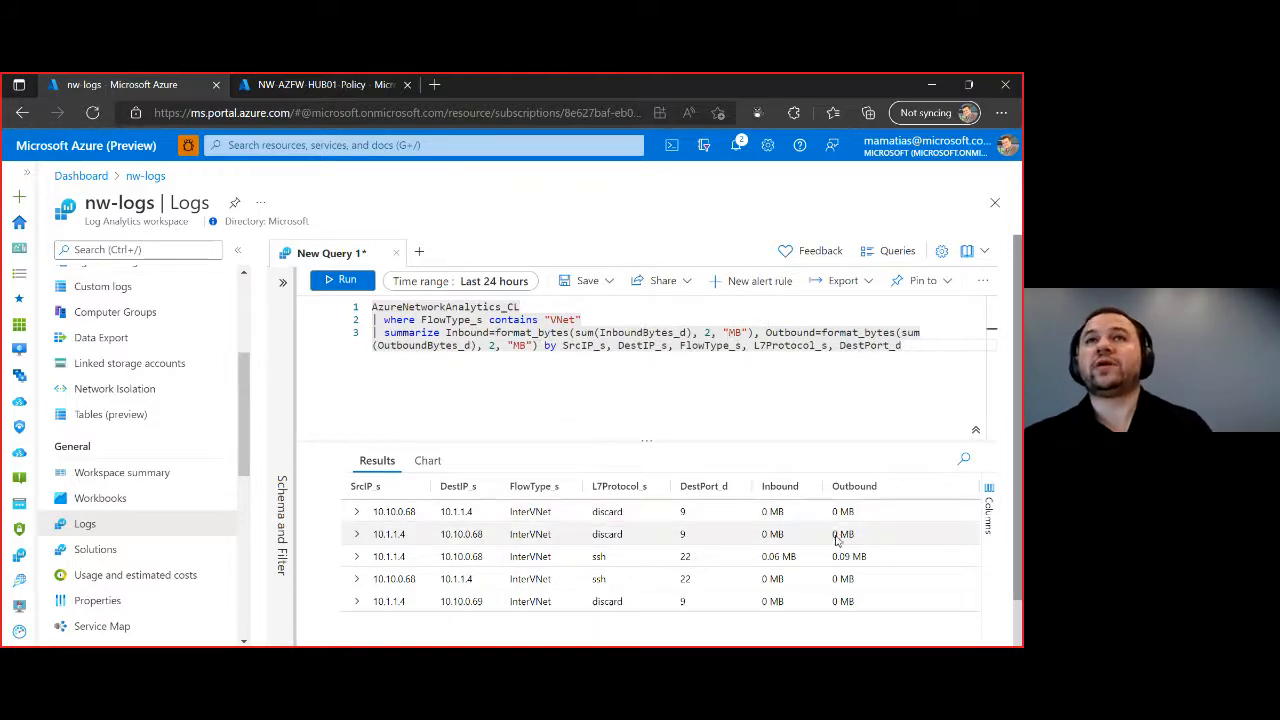
# Step: Rerun the query with the time range set to Last 7 days and enlarge the results area to inspect the flows
pyautogui.click(462, 285)
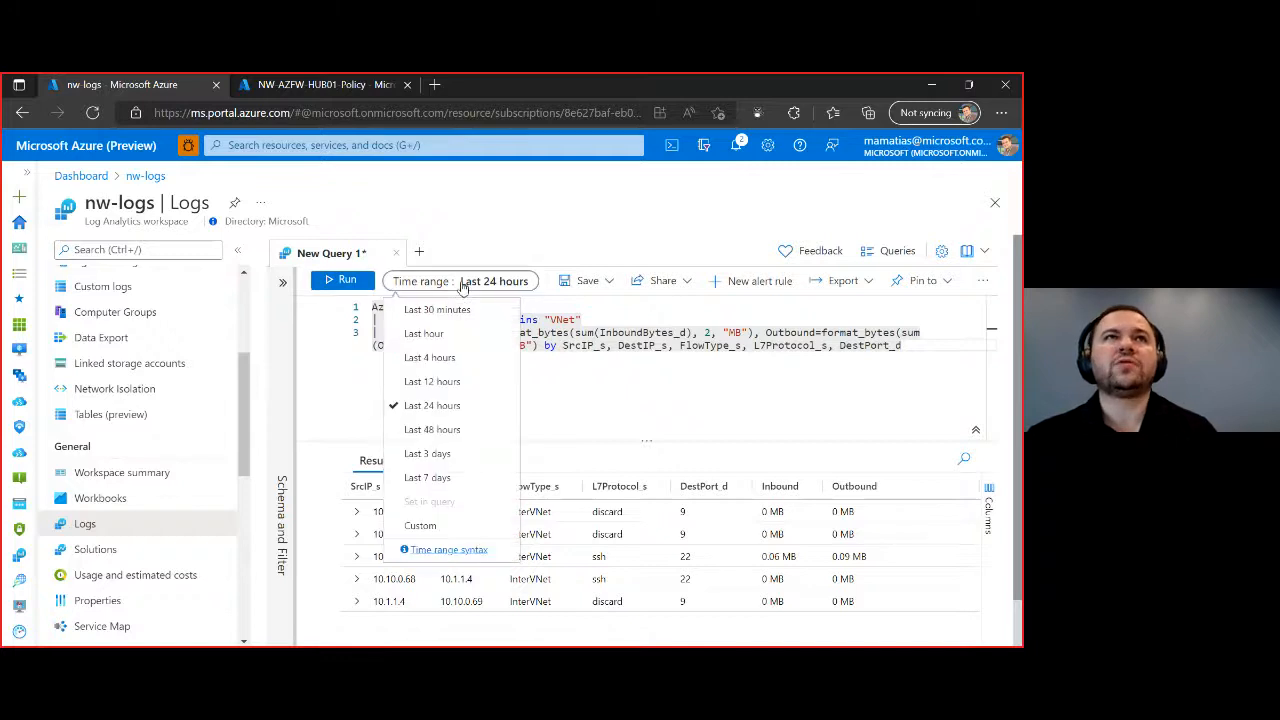
pyautogui.click(427, 477)
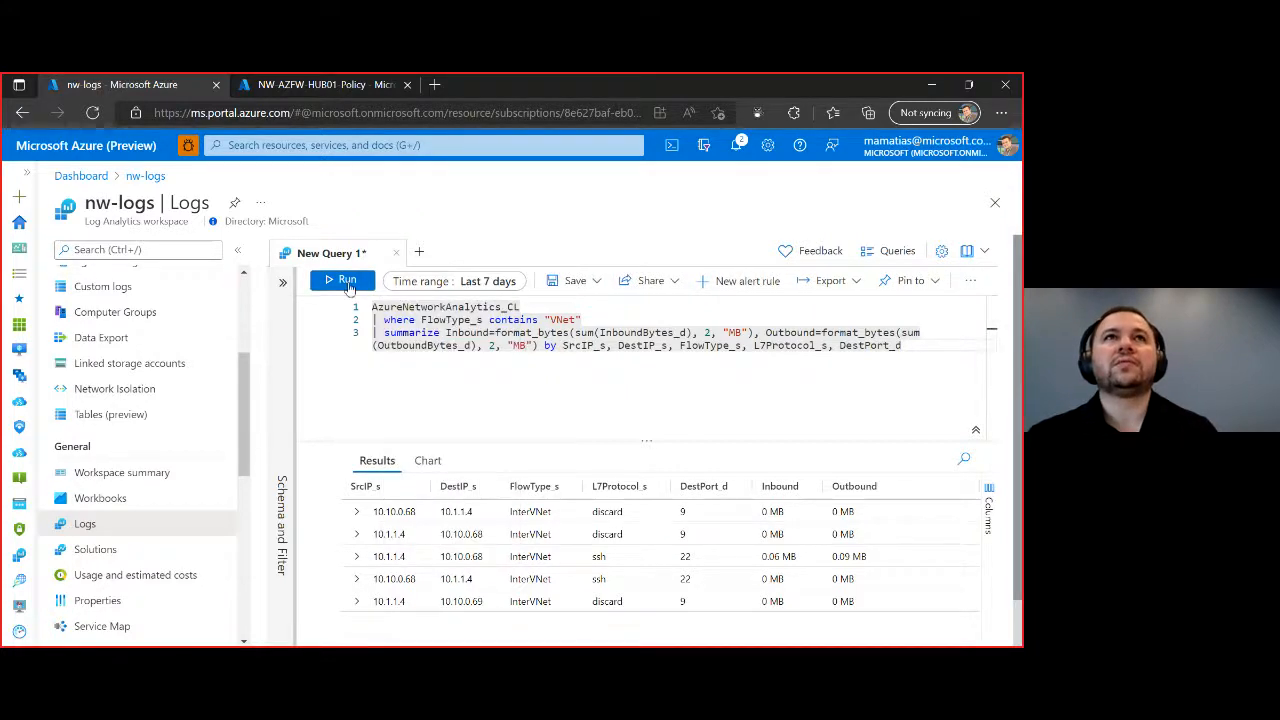
pyautogui.click(345, 281)
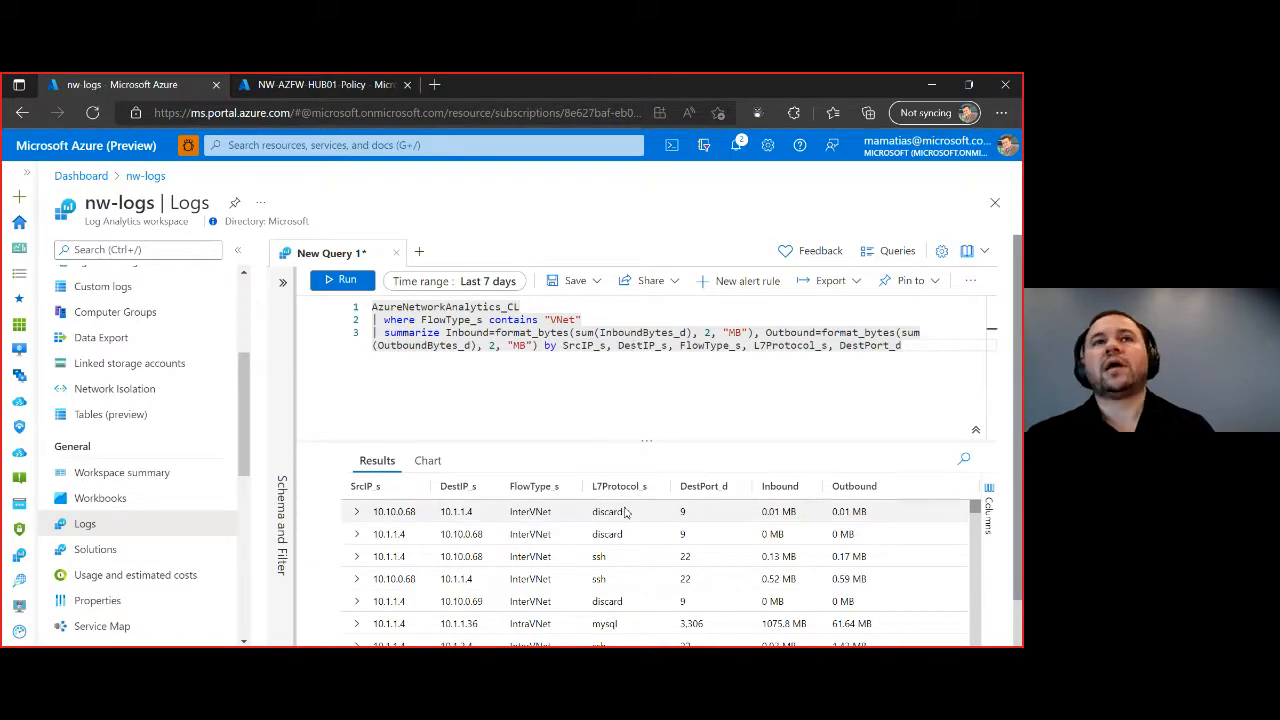
pyautogui.scroll(-1, 628, 525)
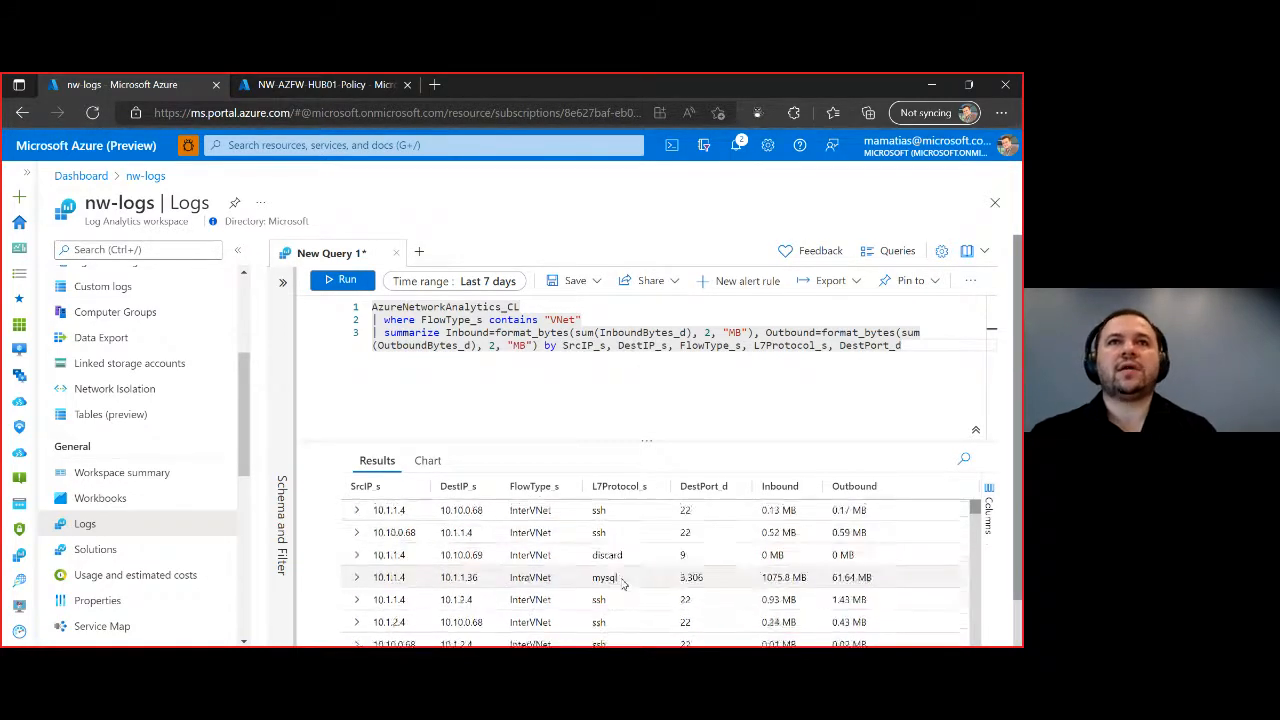
pyautogui.scroll(1, 625, 583)
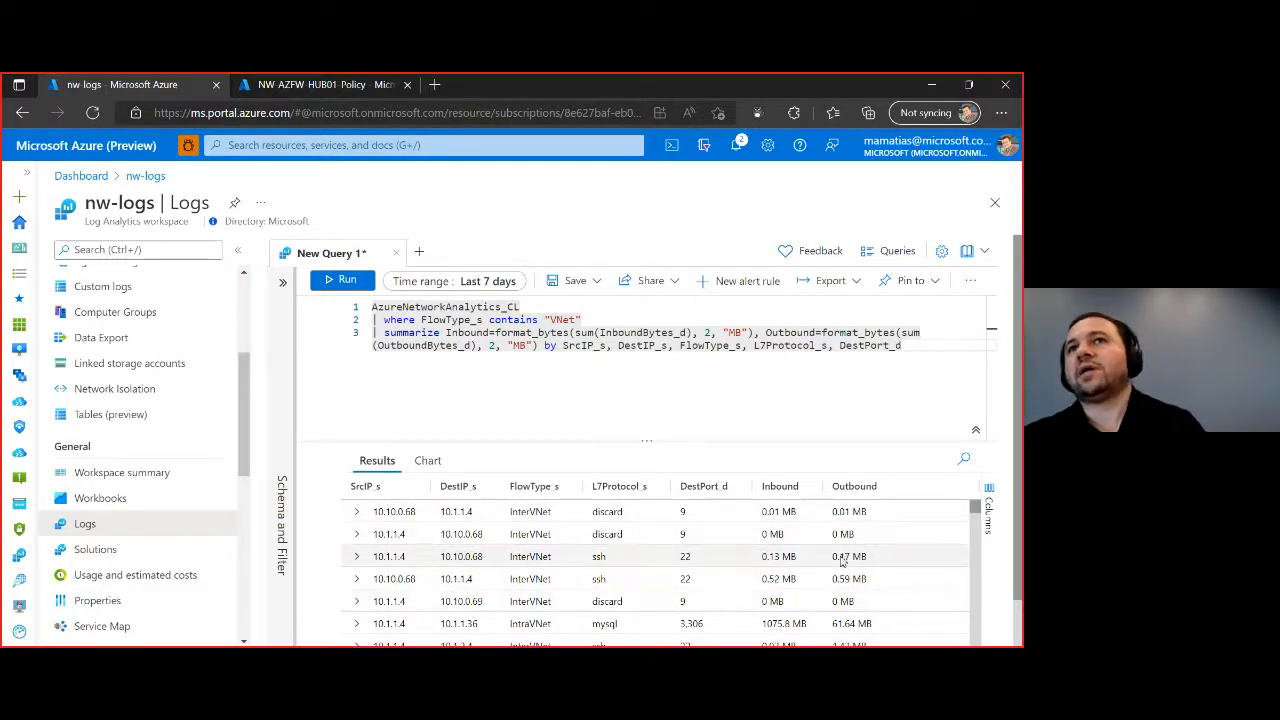
pyautogui.moveTo(673, 441); pyautogui.dragTo(662, 366)
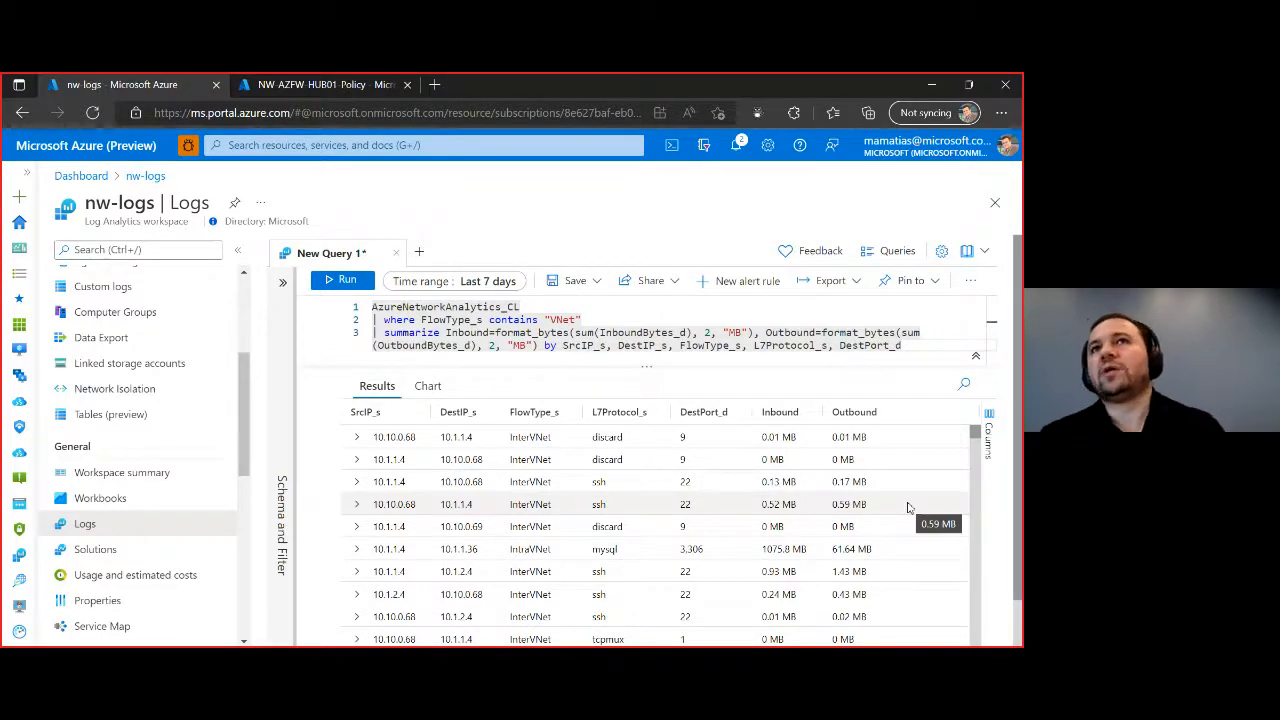
pyautogui.click(610, 416)
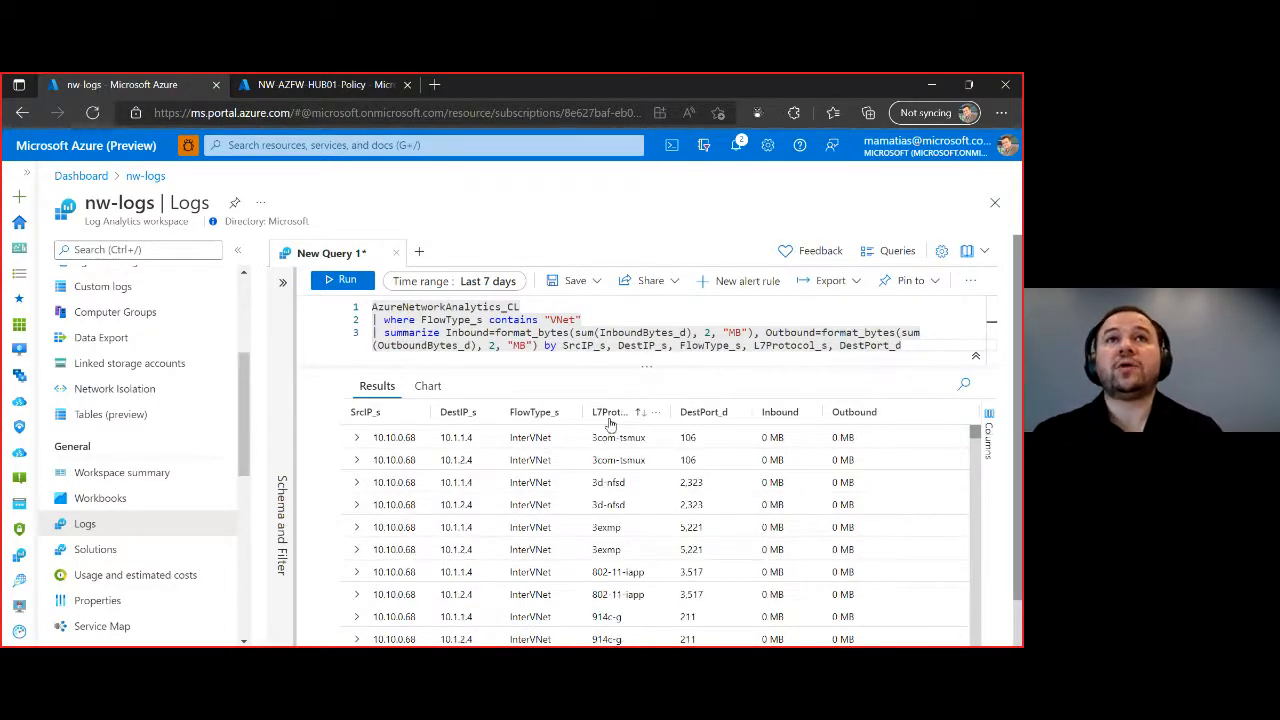
pyautogui.click(634, 416)
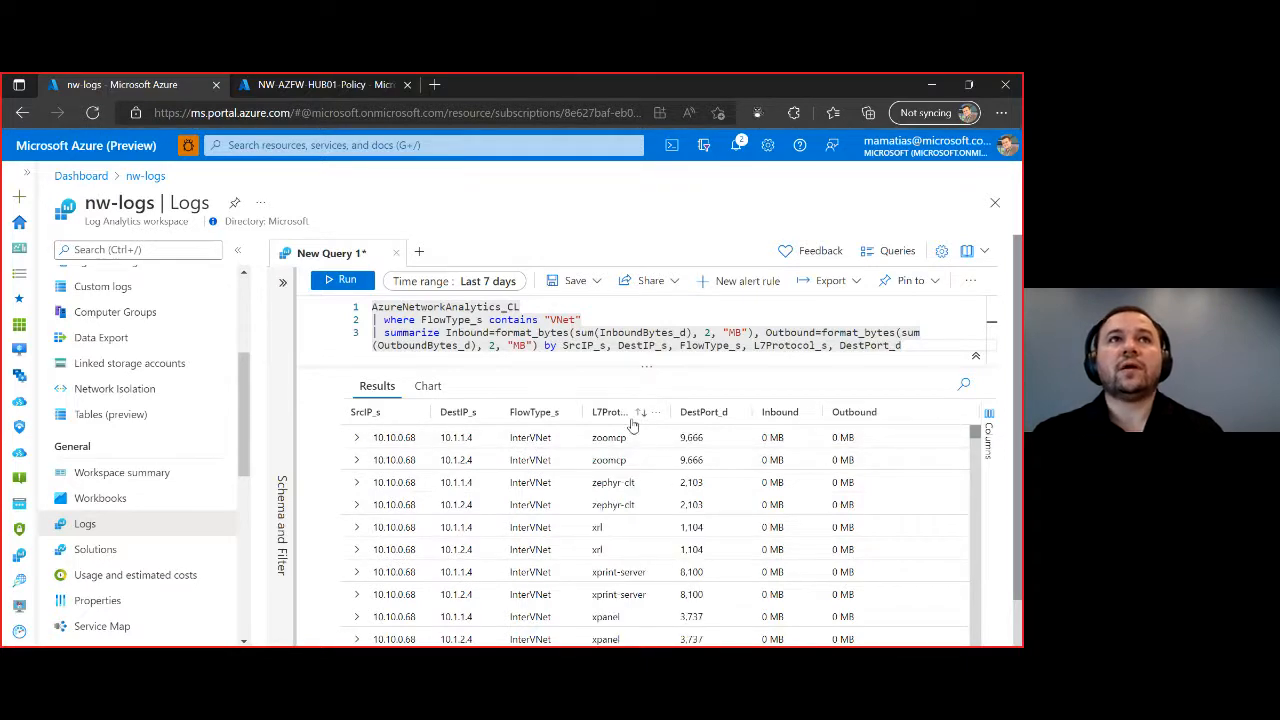
pyautogui.click(631, 418)
# Step: Sort the results by DestIP_s in ascending order and compare the mysql flow's addresses with the network diagram in Visio
pyautogui.click(477, 417)
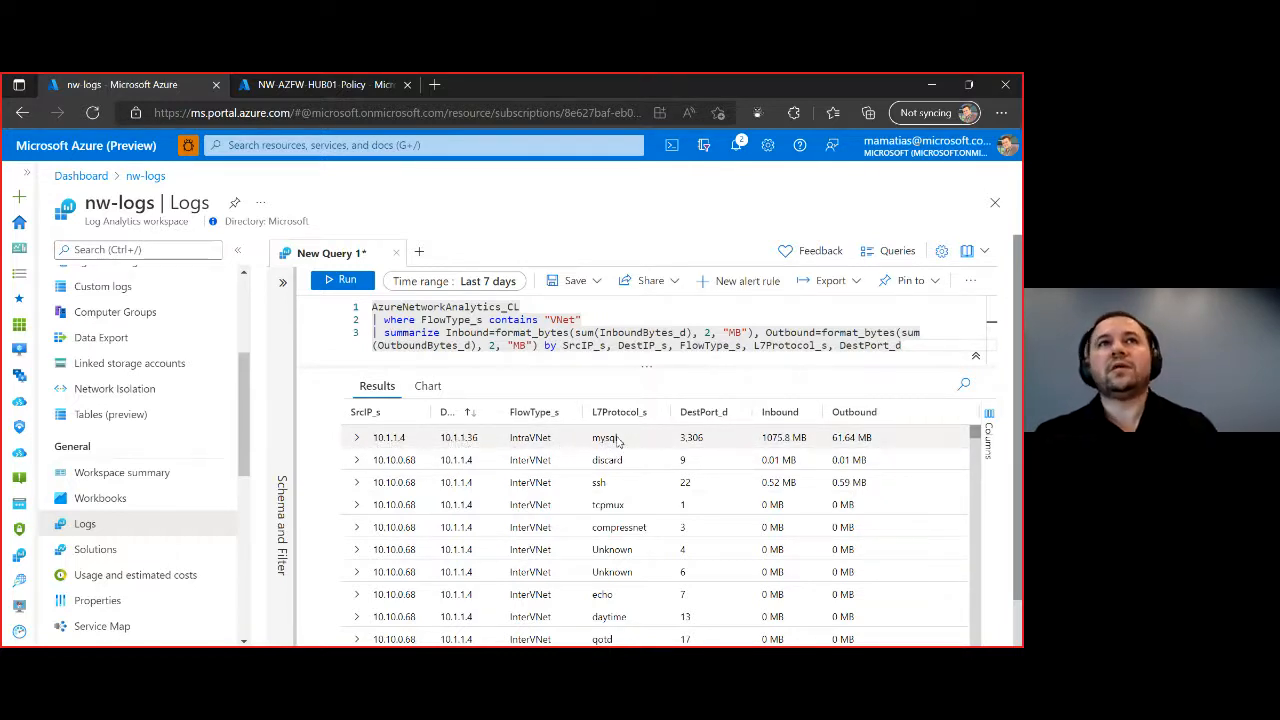
pyautogui.hotkey('alt', 'Tab')
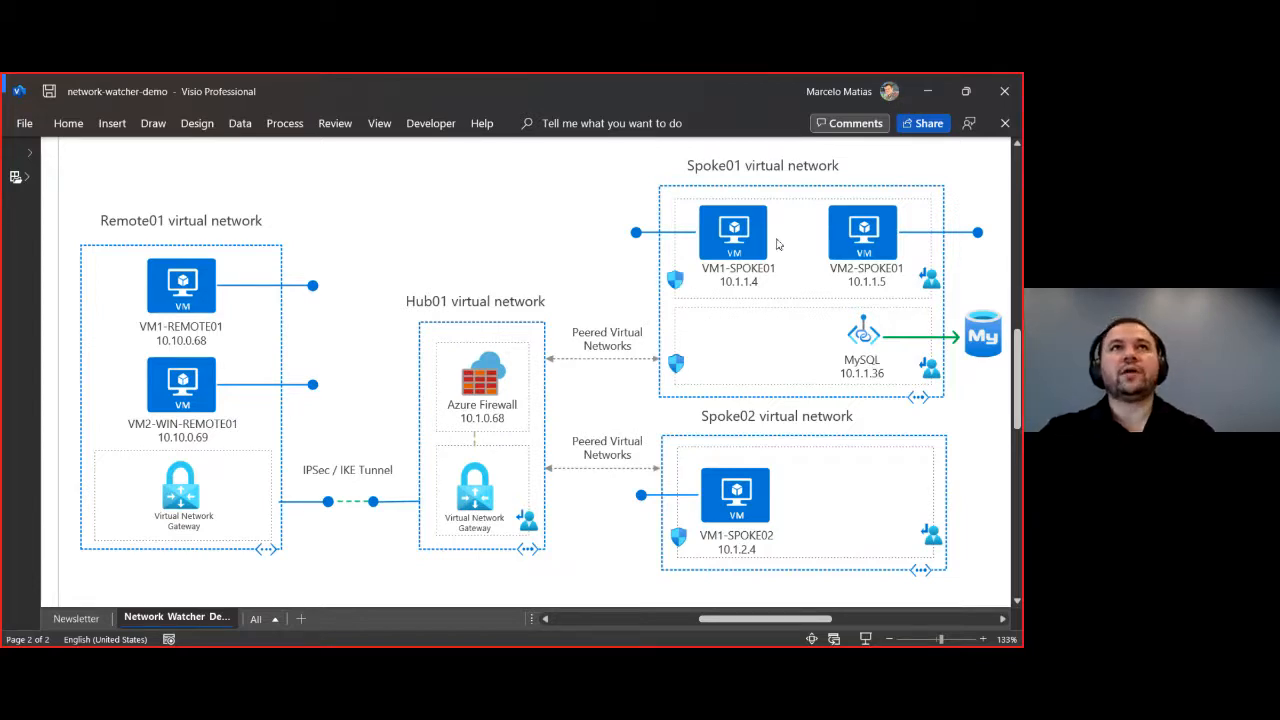
pyautogui.hotkey('alt', 'Tab')
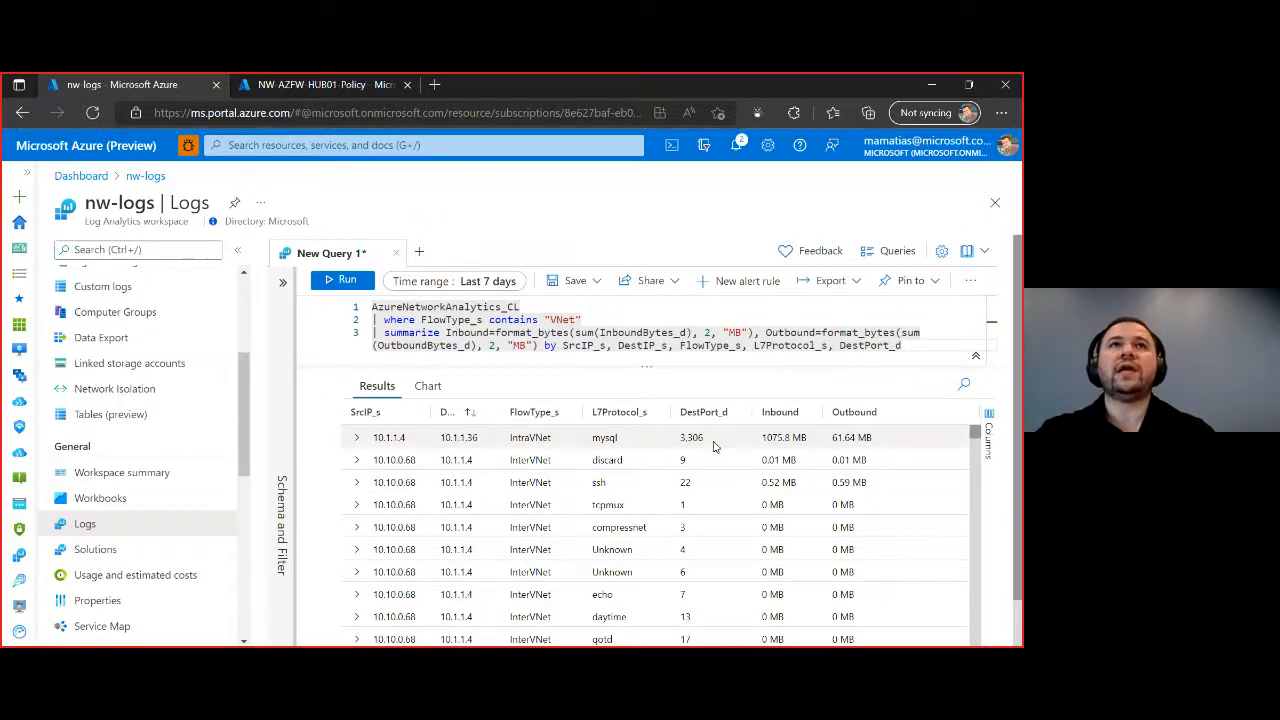
pyautogui.hotkey('alt', 'Tab')
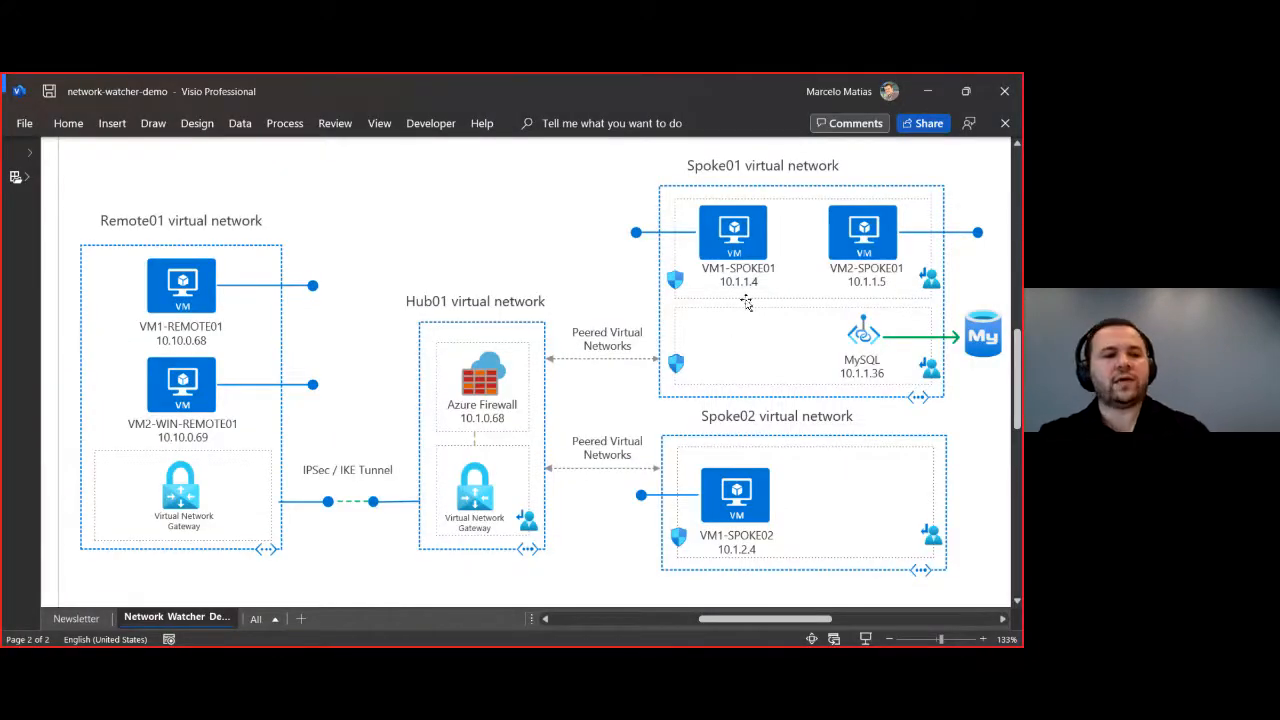
pyautogui.hotkey('alt', 'Tab')
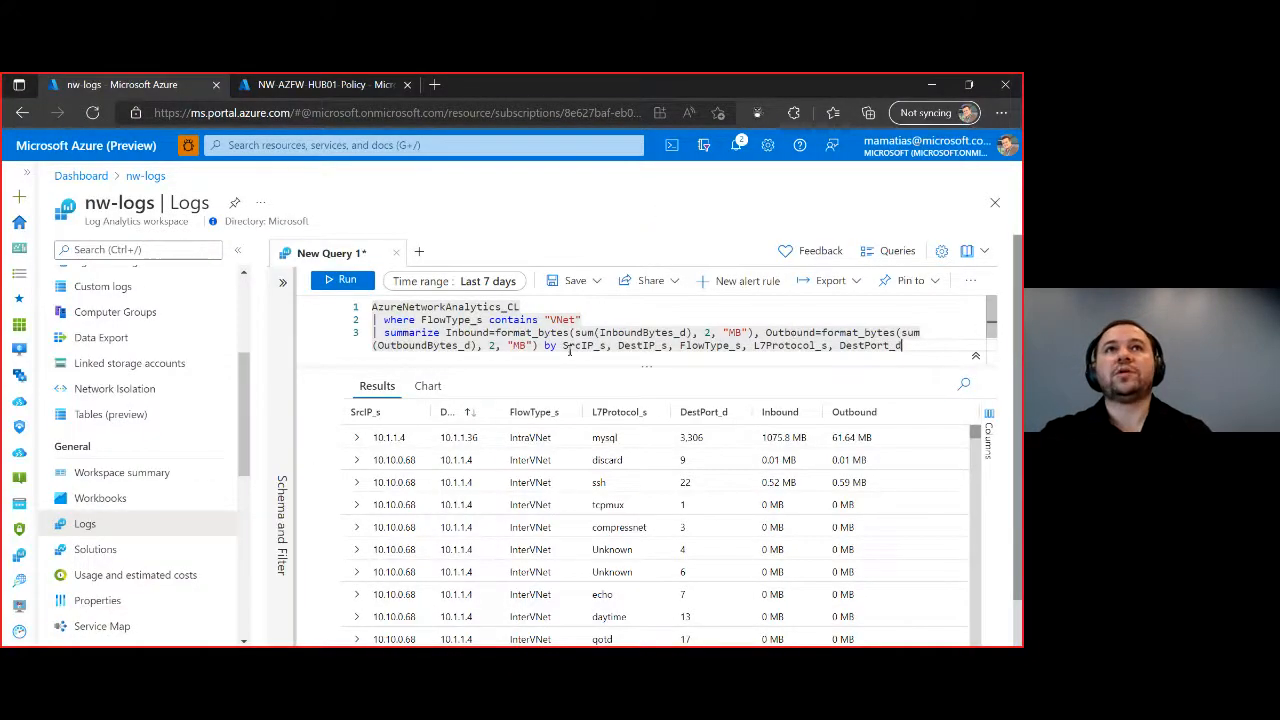
# Step: Group the query summary by Subnet1_s and Subnet2_s in place of SrcIP_s and DestIP_s, and rerun it
pyautogui.moveTo(563, 346); pyautogui.dragTo(606, 346)
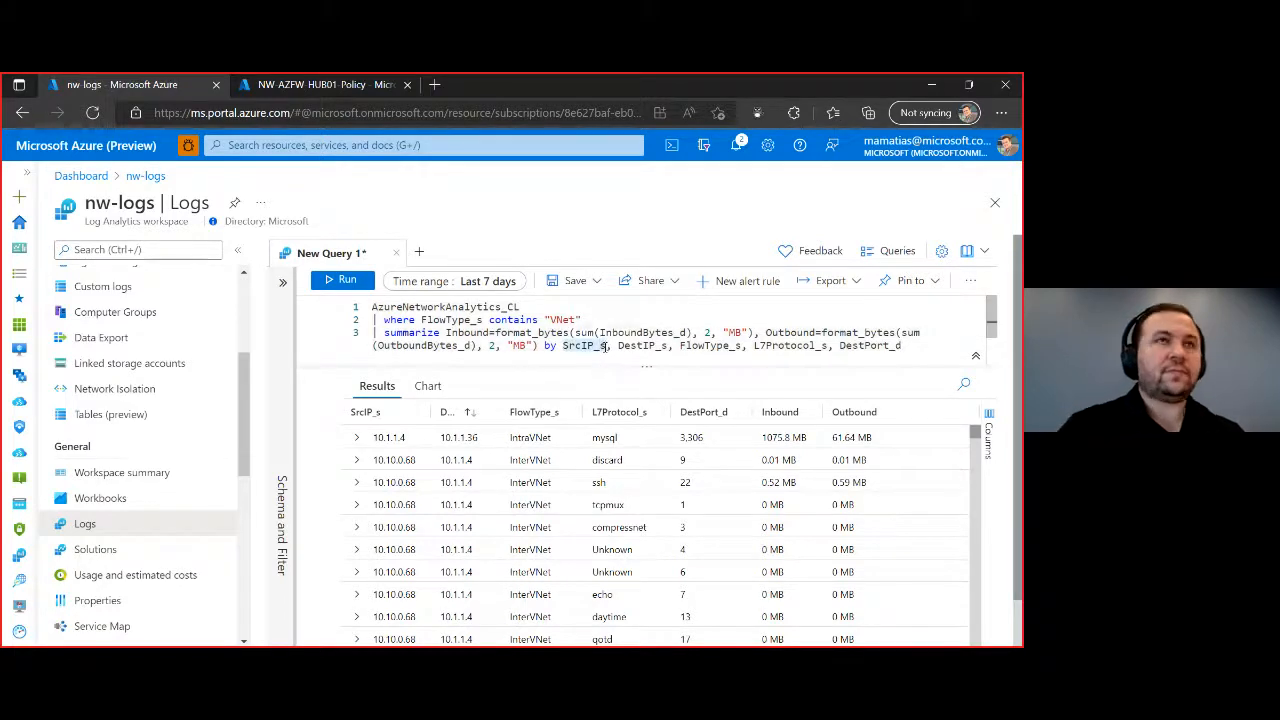
pyautogui.write('sub')
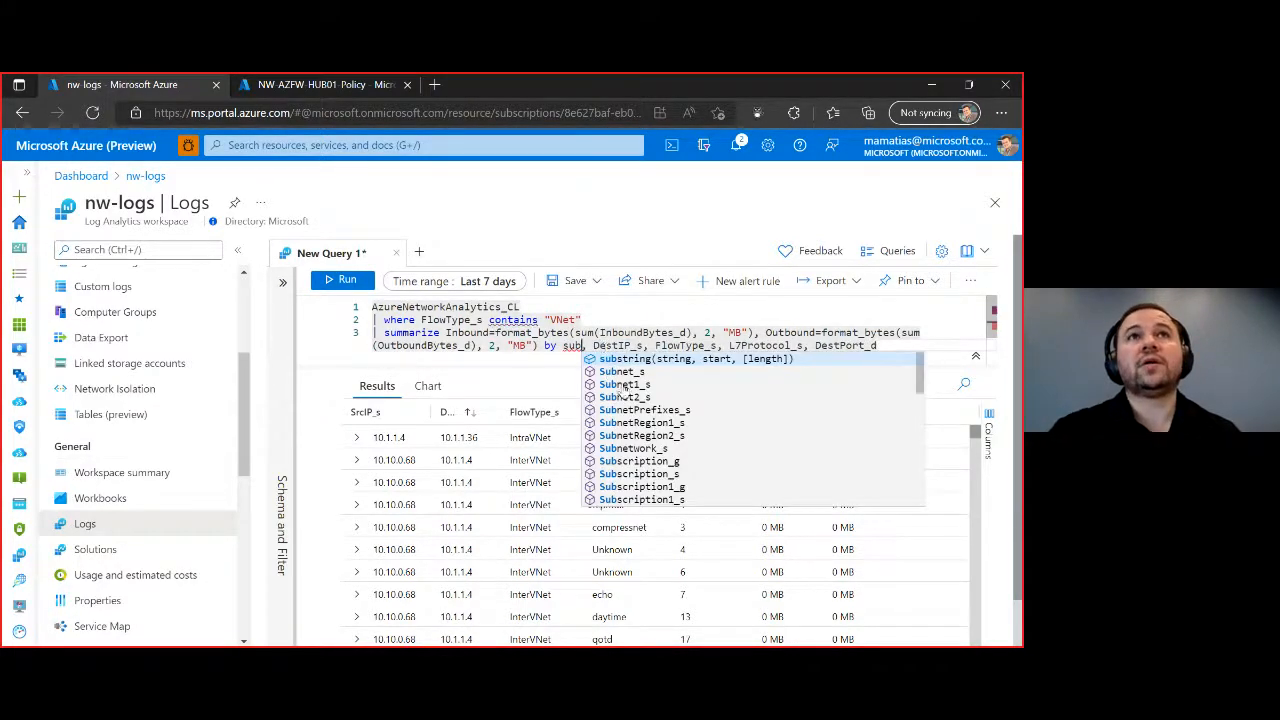
pyautogui.click(625, 386)
pyautogui.moveTo(631, 346); pyautogui.dragTo(686, 346)
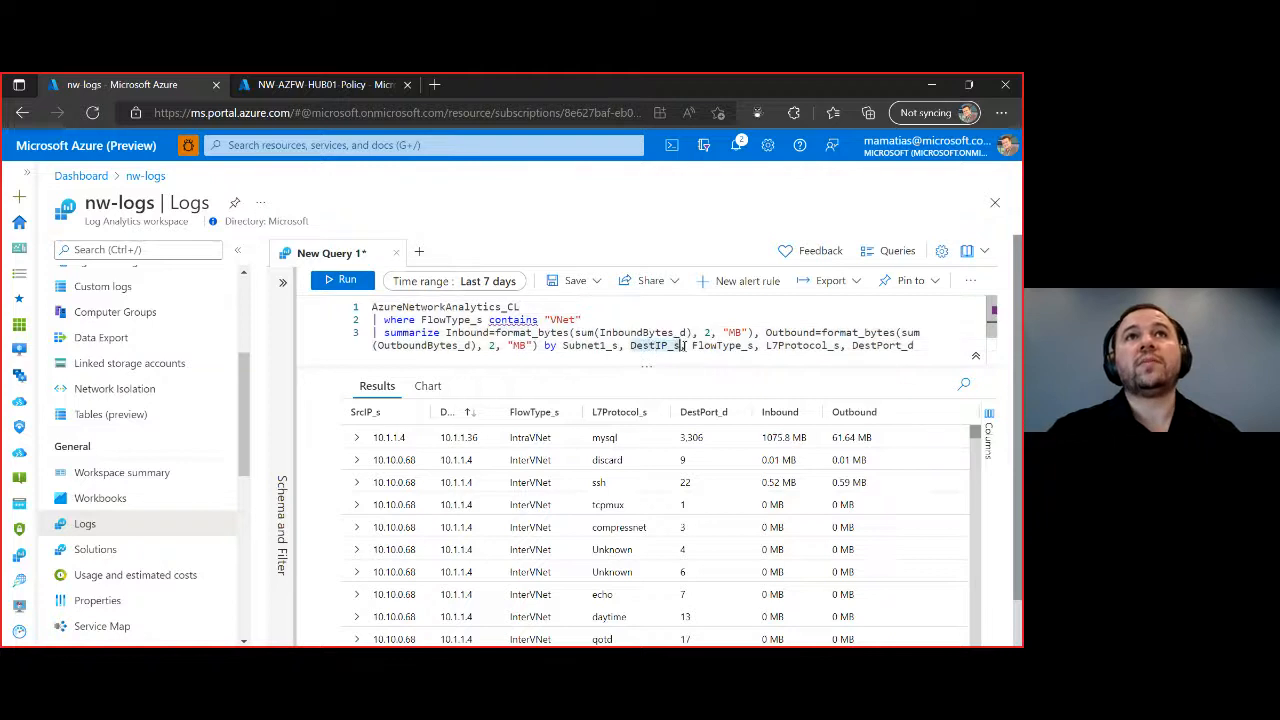
pyautogui.write('sub')
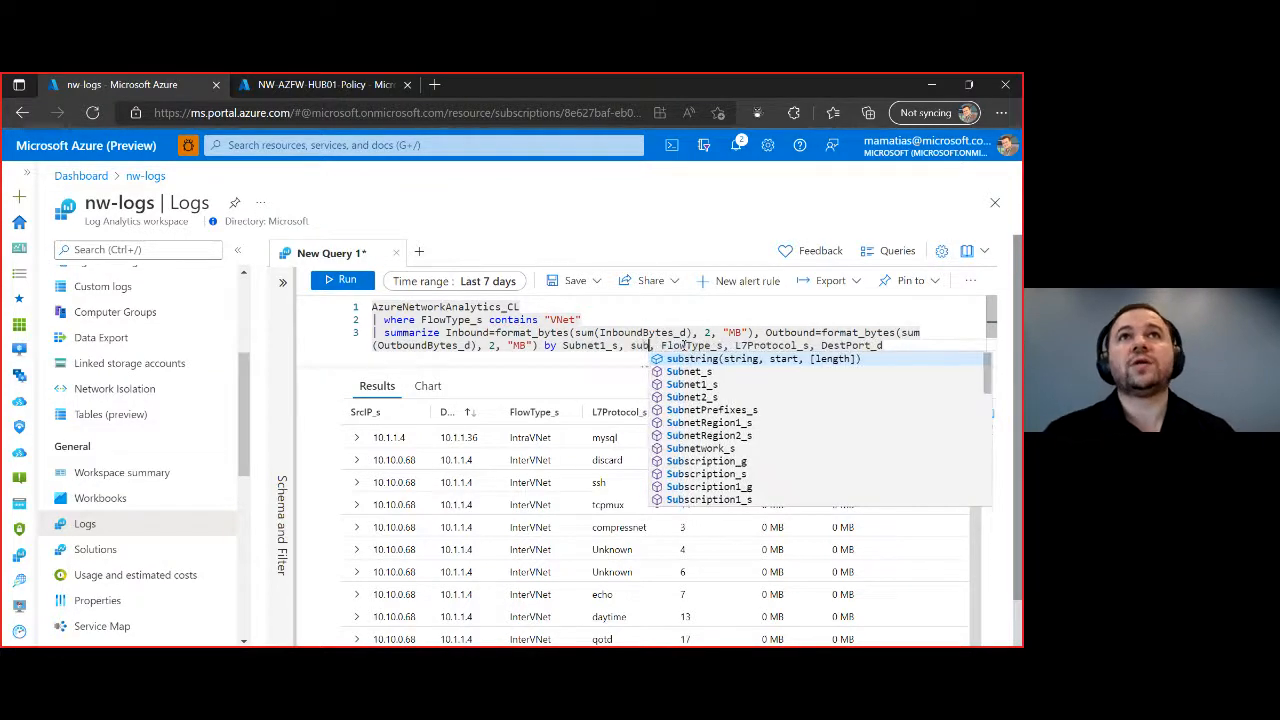
pyautogui.click(719, 398)
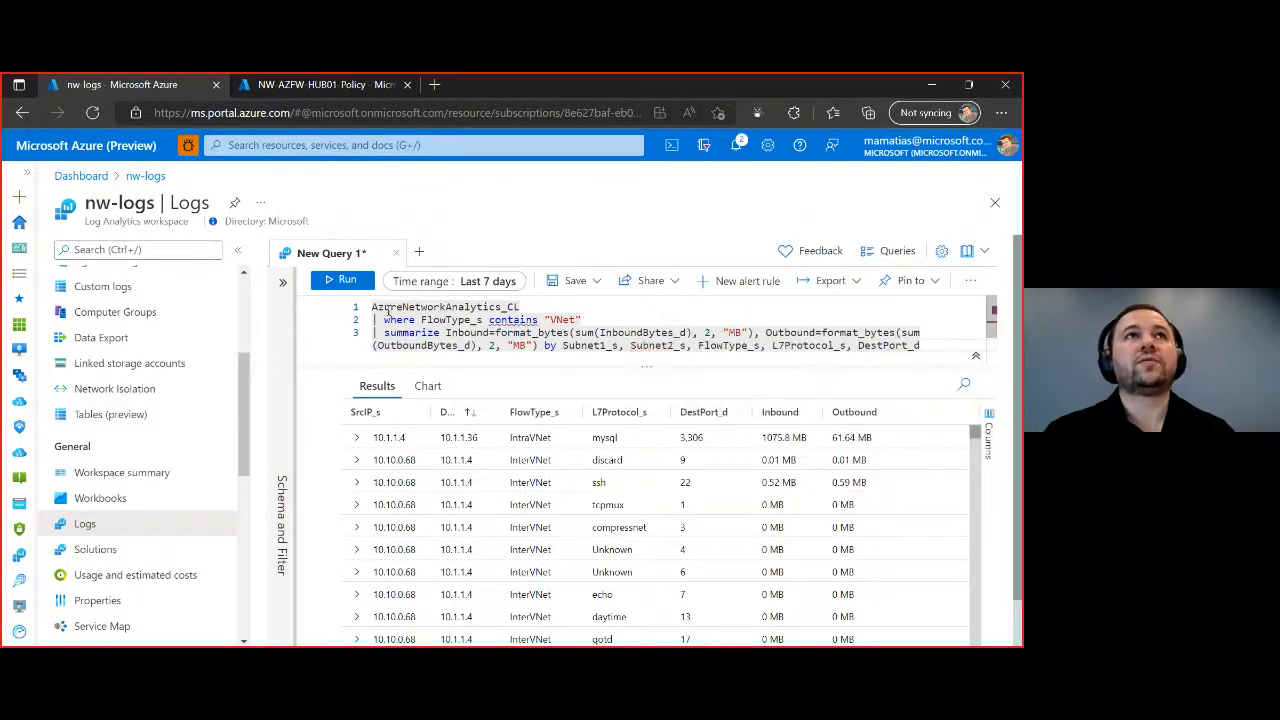
pyautogui.click(363, 284)
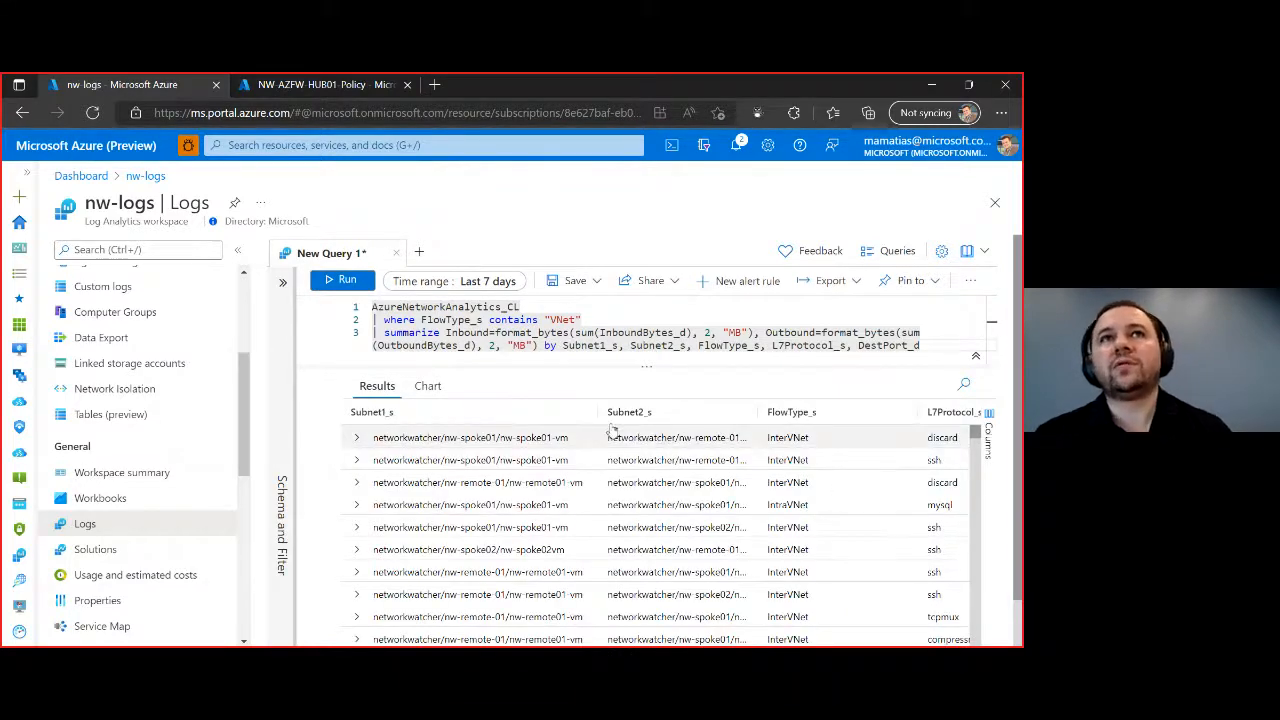
# Step: Narrow the Subnet1_s, FlowType_s and L7Protocol_s result columns, and check the subnets against the network diagram in Visio
pyautogui.moveTo(595, 414); pyautogui.dragTo(489, 420)
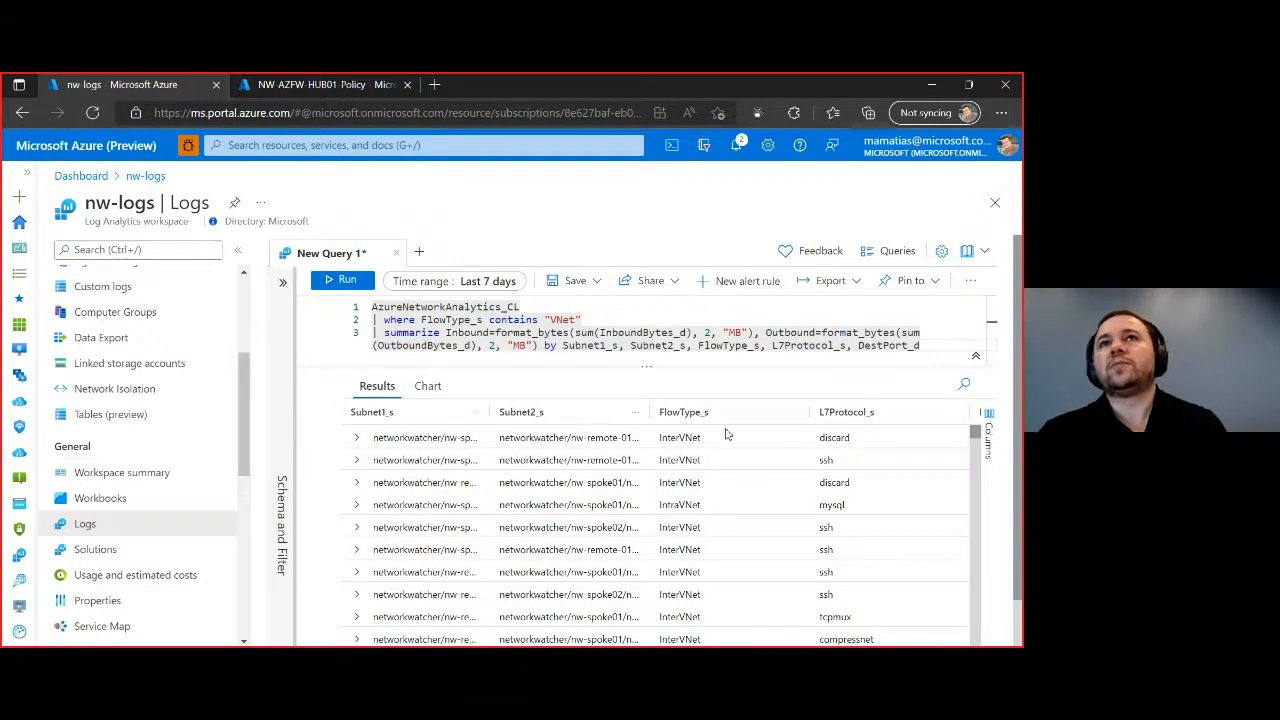
pyautogui.moveTo(810, 411); pyautogui.dragTo(737, 412)
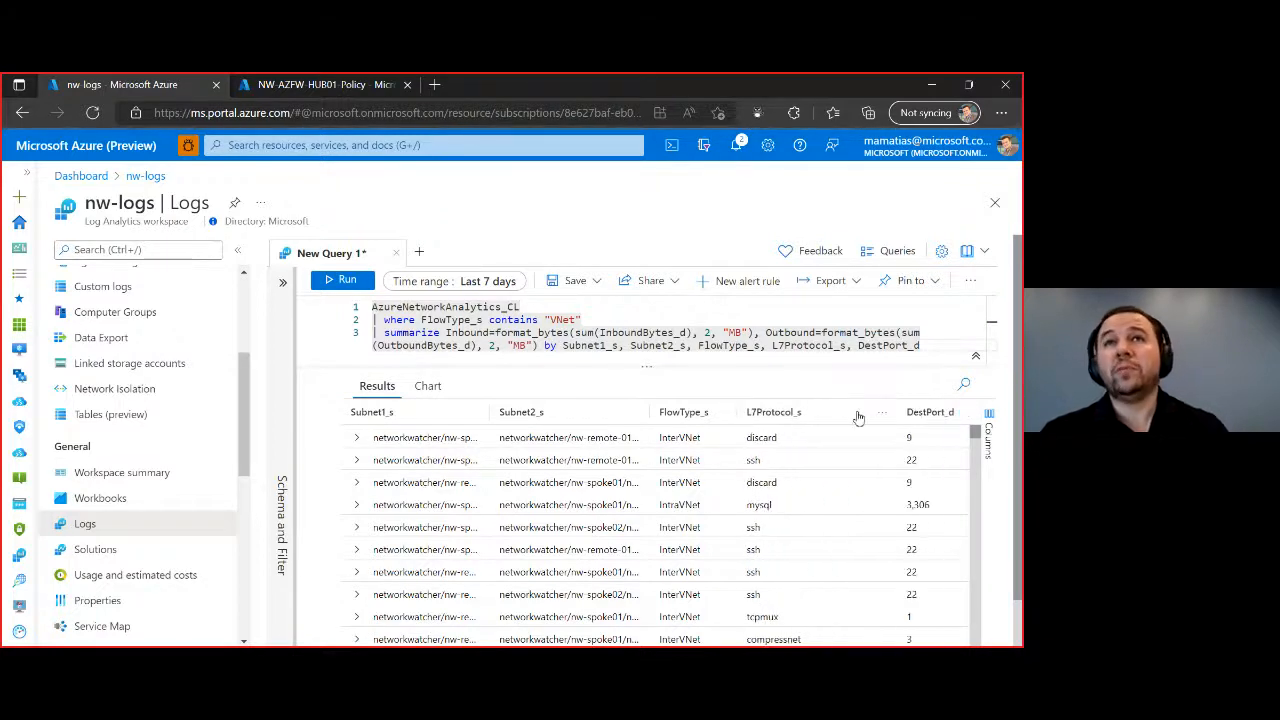
pyautogui.moveTo(892, 412); pyautogui.dragTo(822, 417)
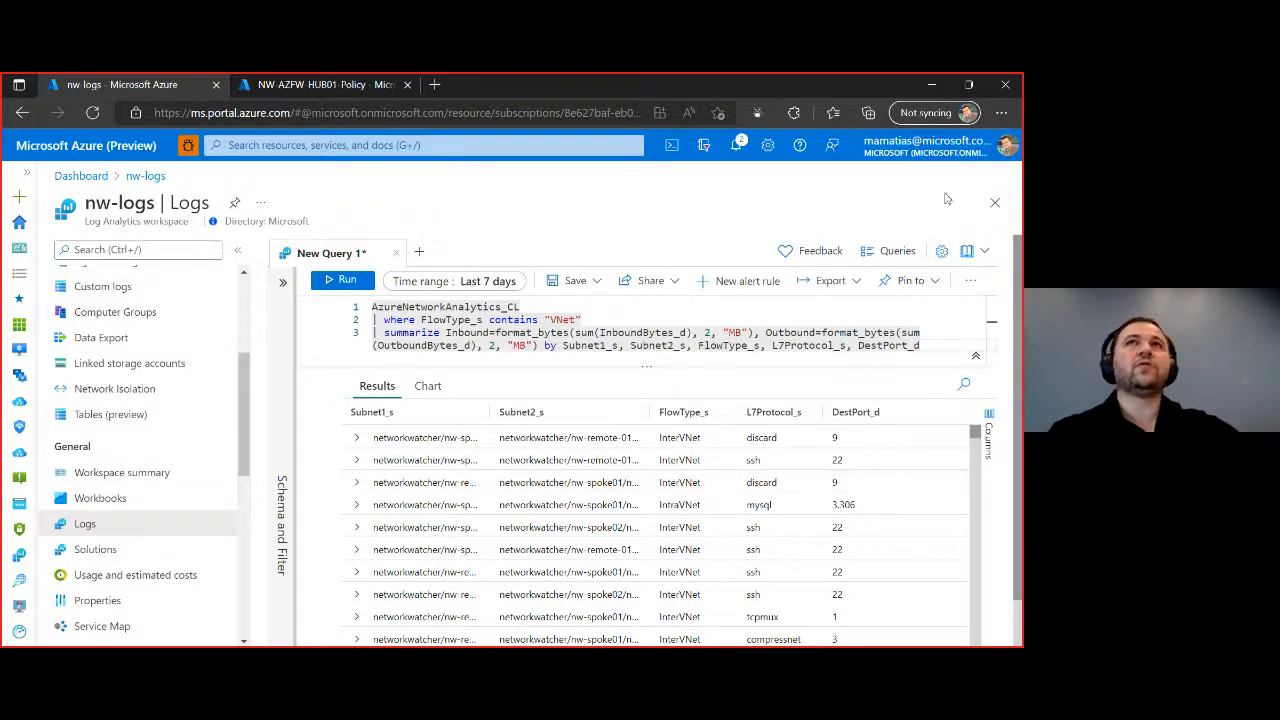
pyautogui.click(932, 86)
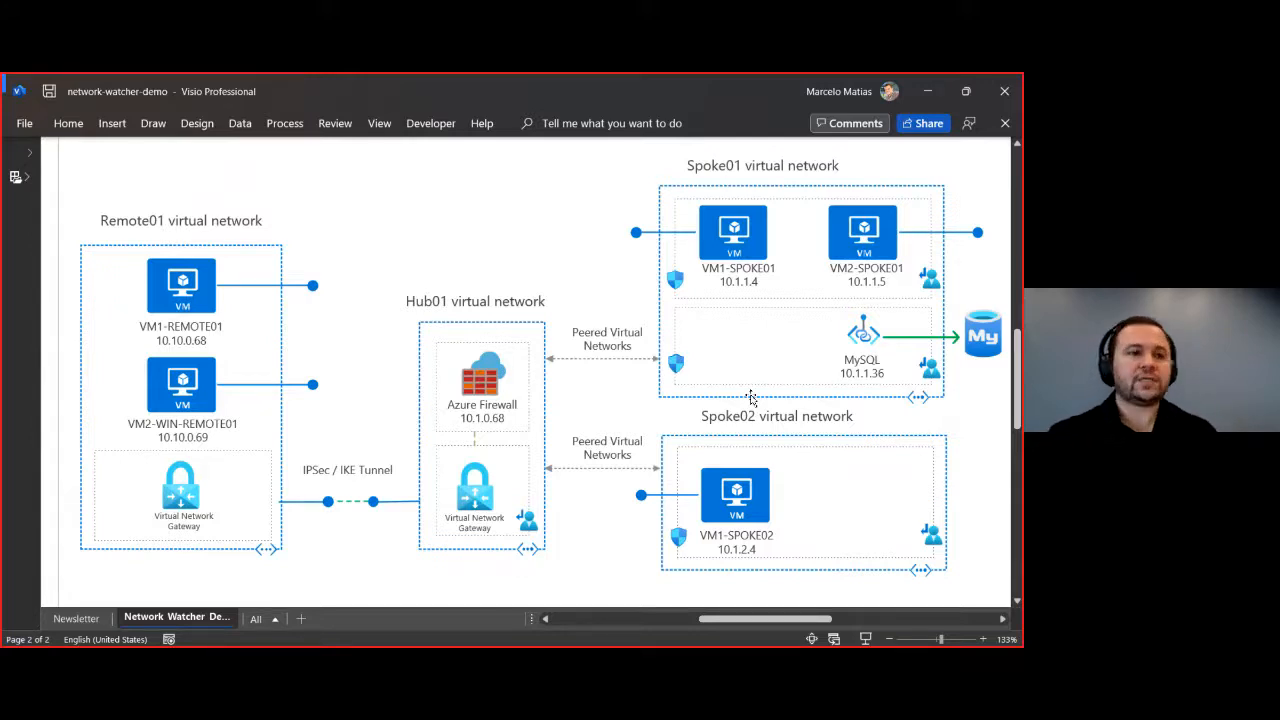
pyautogui.hotkey('alt', 'Tab')
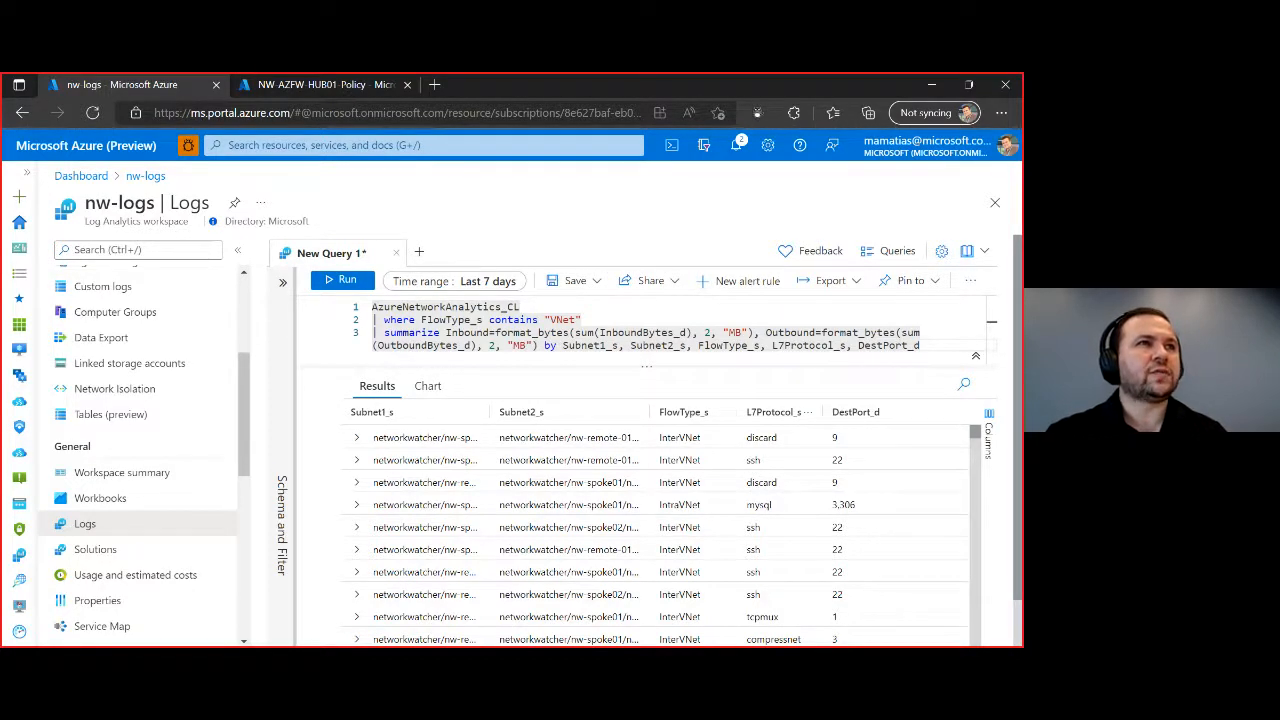
# Step: Leave the nw-logs query for Network Watcher and review its Topology and Connection monitor pages
pyautogui.click(18, 582)
pyautogui.click(573, 200)
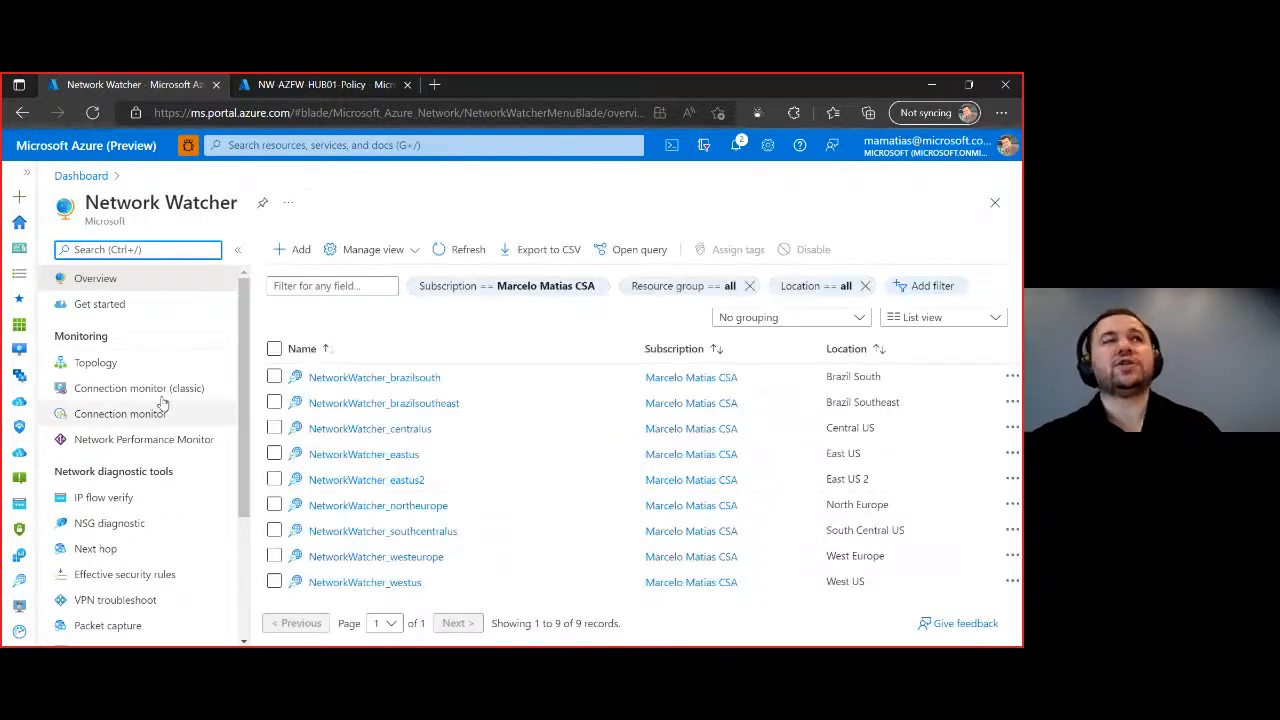
pyautogui.click(140, 370)
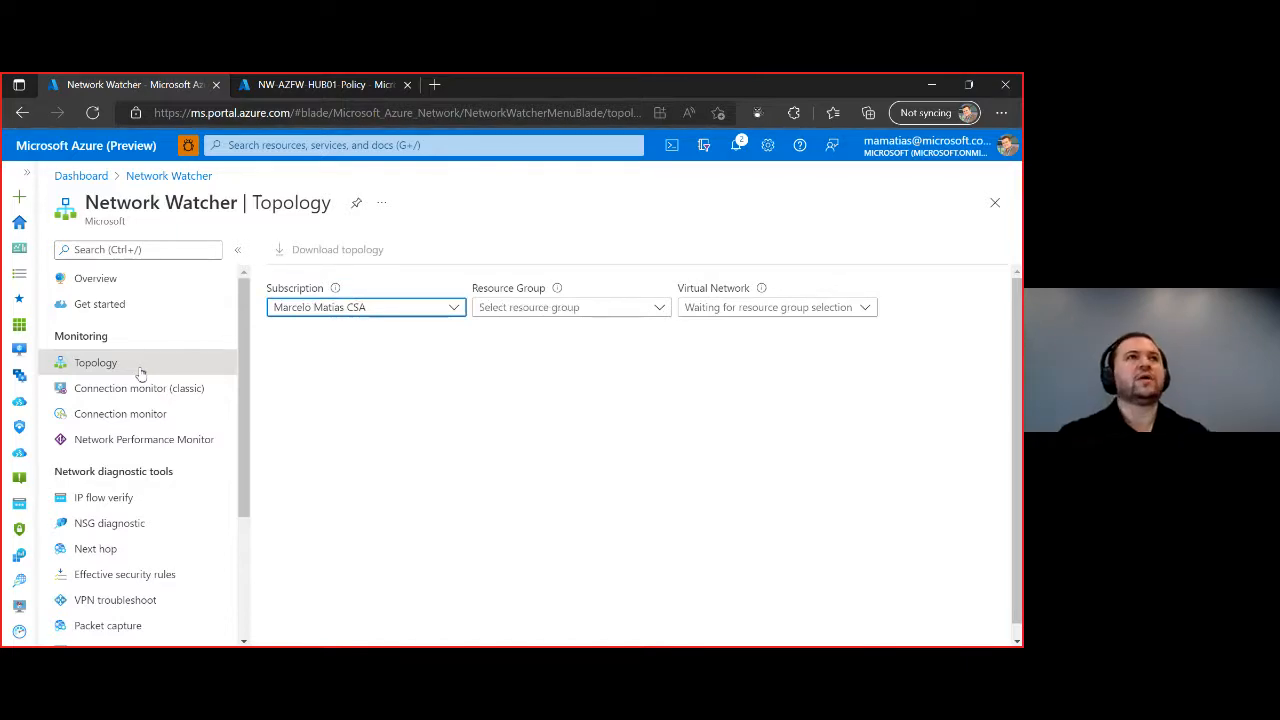
pyautogui.click(162, 414)
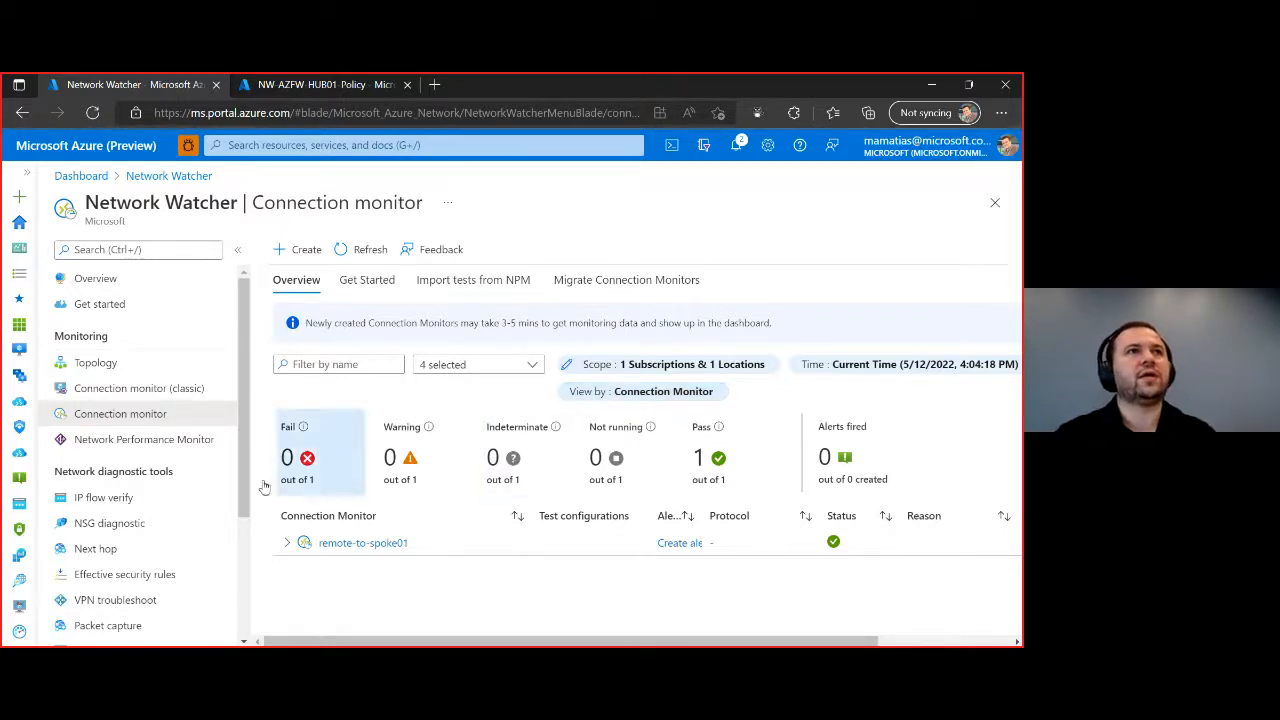
# Step: Review the IP flow verify page and the source, destination and probe settings of Connection troubleshoot
pyautogui.scroll(-2, 168, 496)
pyautogui.click(170, 390)
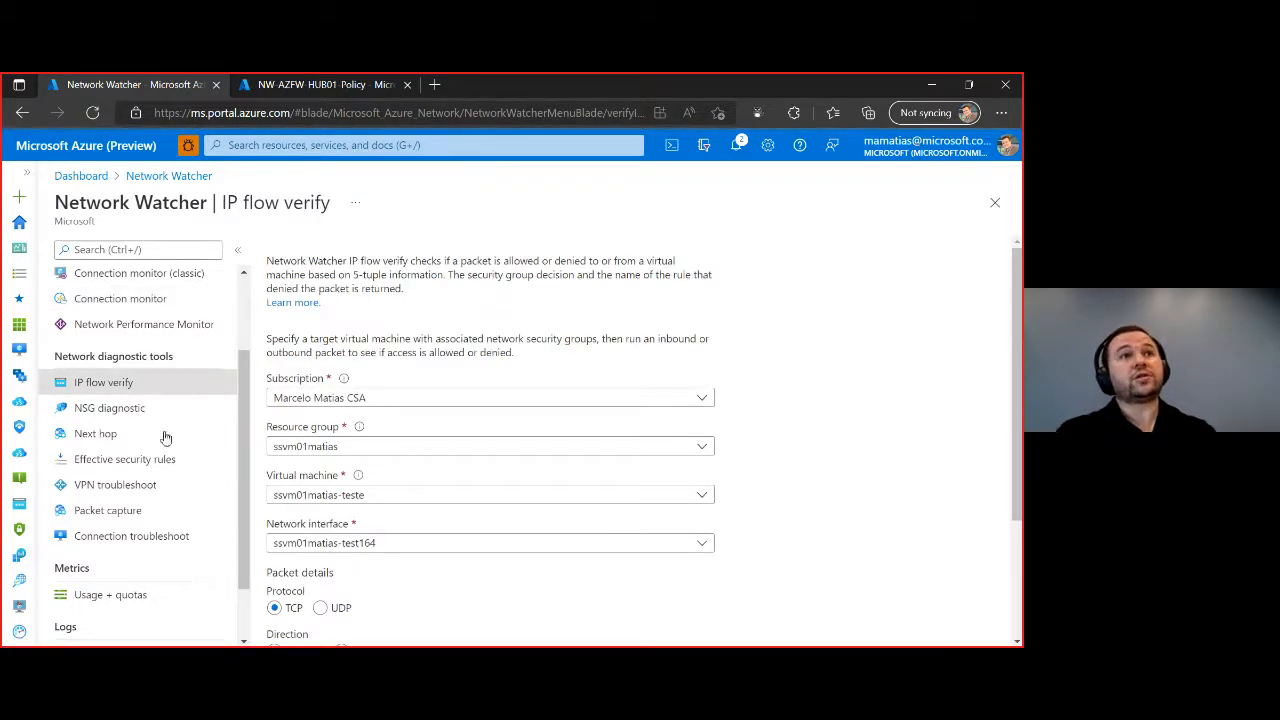
pyautogui.click(160, 540)
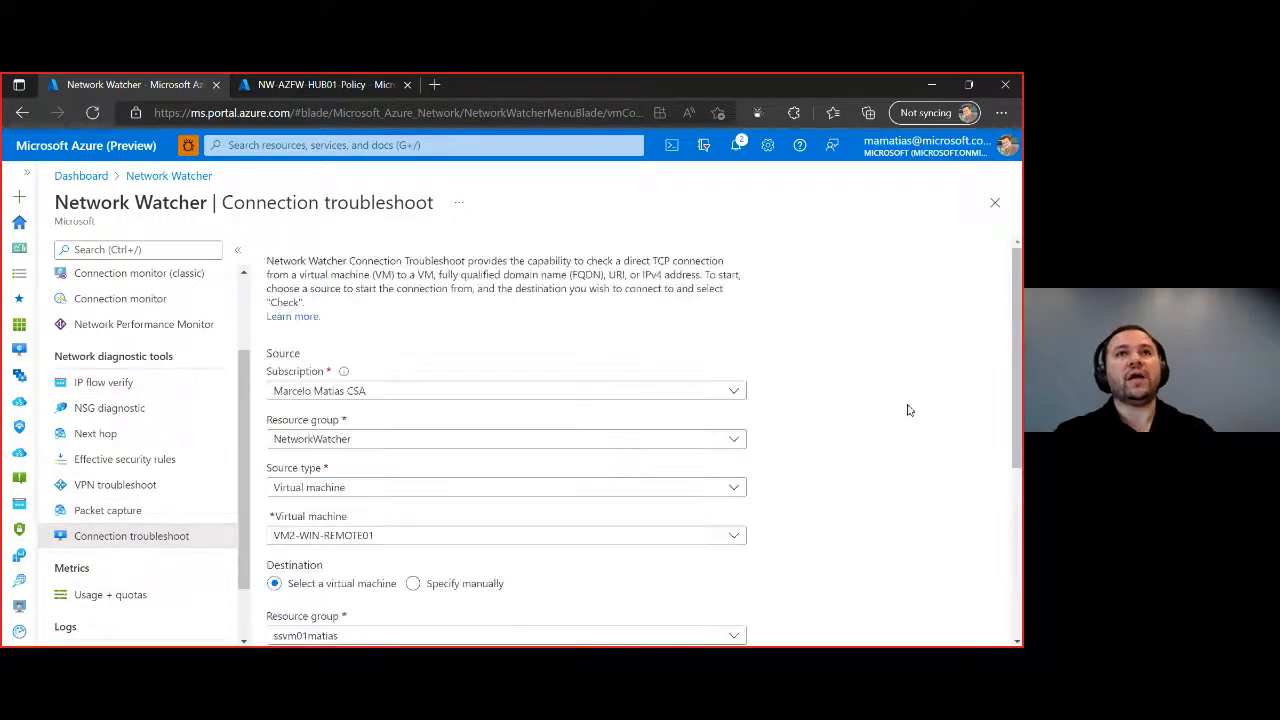
pyautogui.scroll(-1, 894, 417)
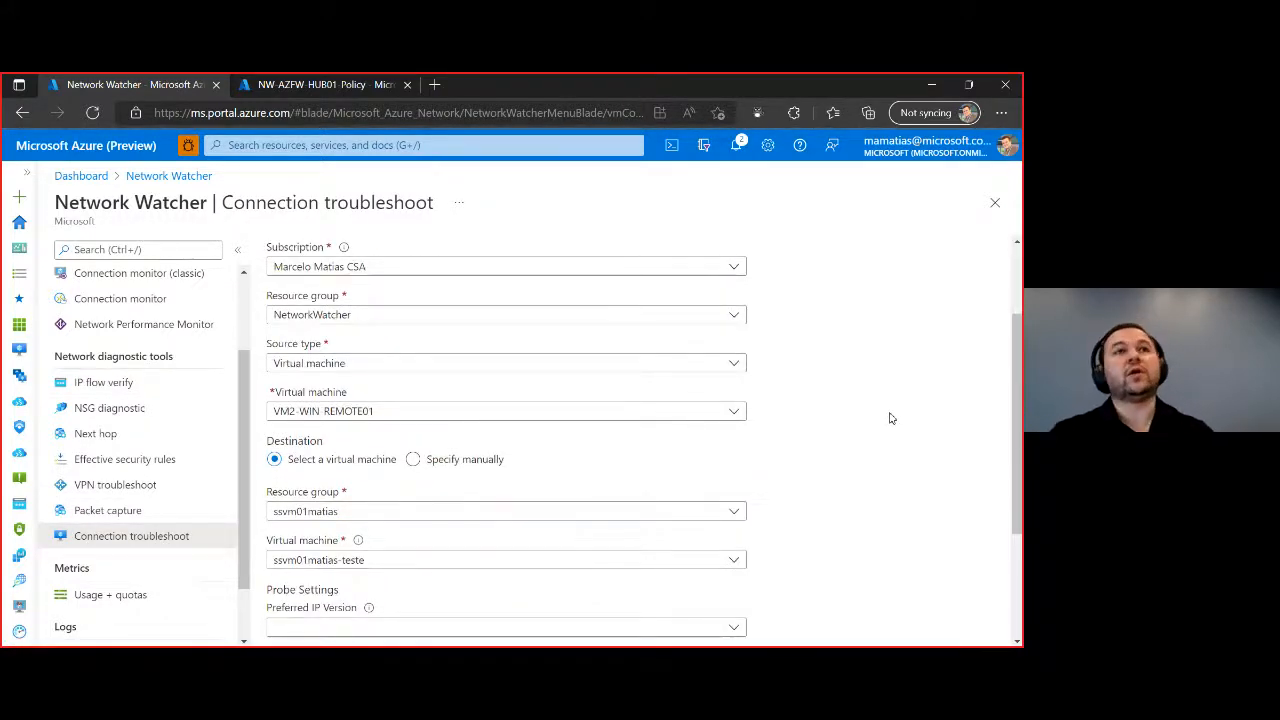
pyautogui.scroll(-1, 892, 418)
pyautogui.scroll(-1, 137, 489)
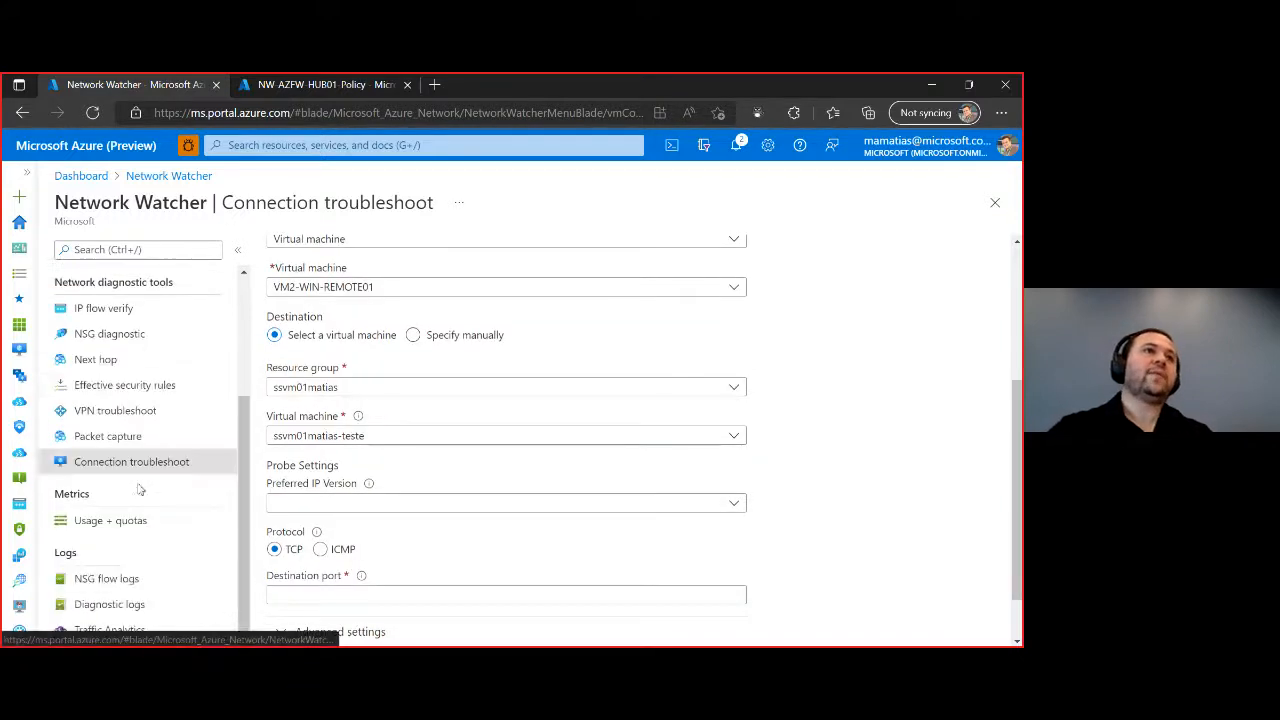
# Step: Review the NSG flow logs list and the Traffic Analytics dashboard, dismissing the schema update notification
pyautogui.click(106, 579)
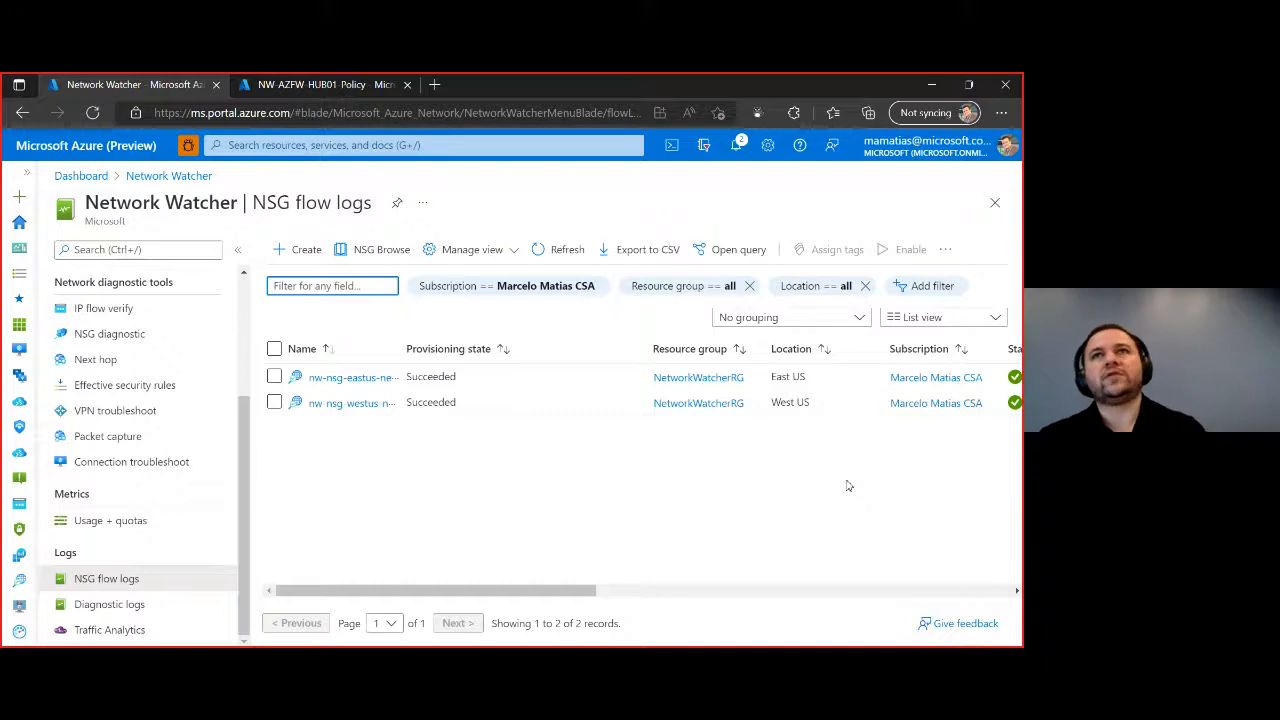
pyautogui.click(136, 636)
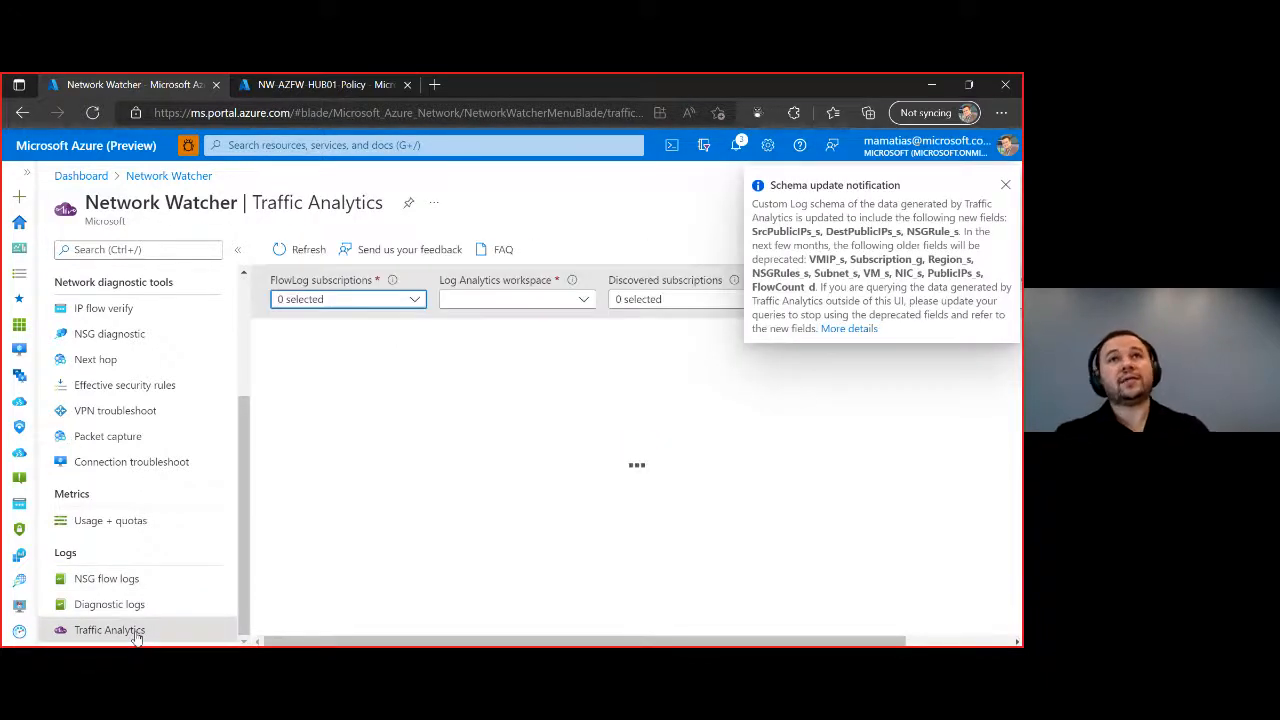
pyautogui.click(1005, 187)
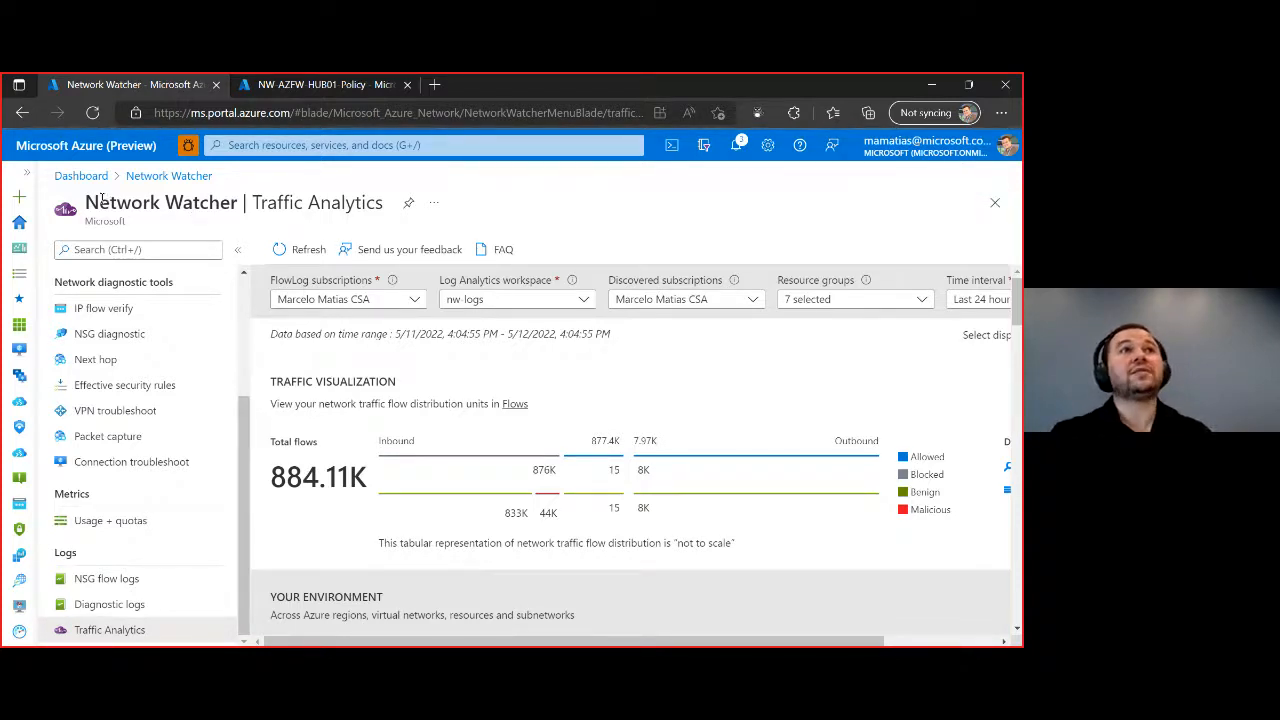
pyautogui.moveTo(90, 199); pyautogui.dragTo(239, 203)
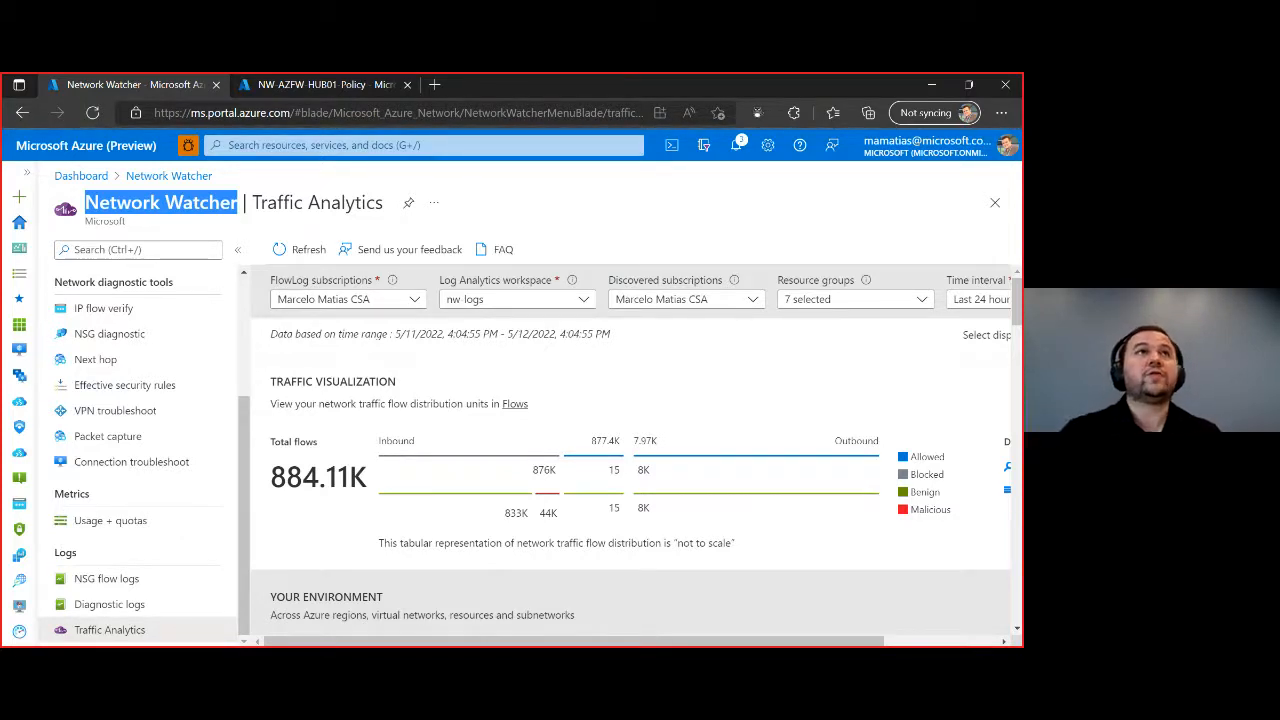
# Step: Search the web for "microsoft build" in a new browser tab and open the mybuild.microsoft.com result
pyautogui.click(432, 87)
pyautogui.write('micoso')
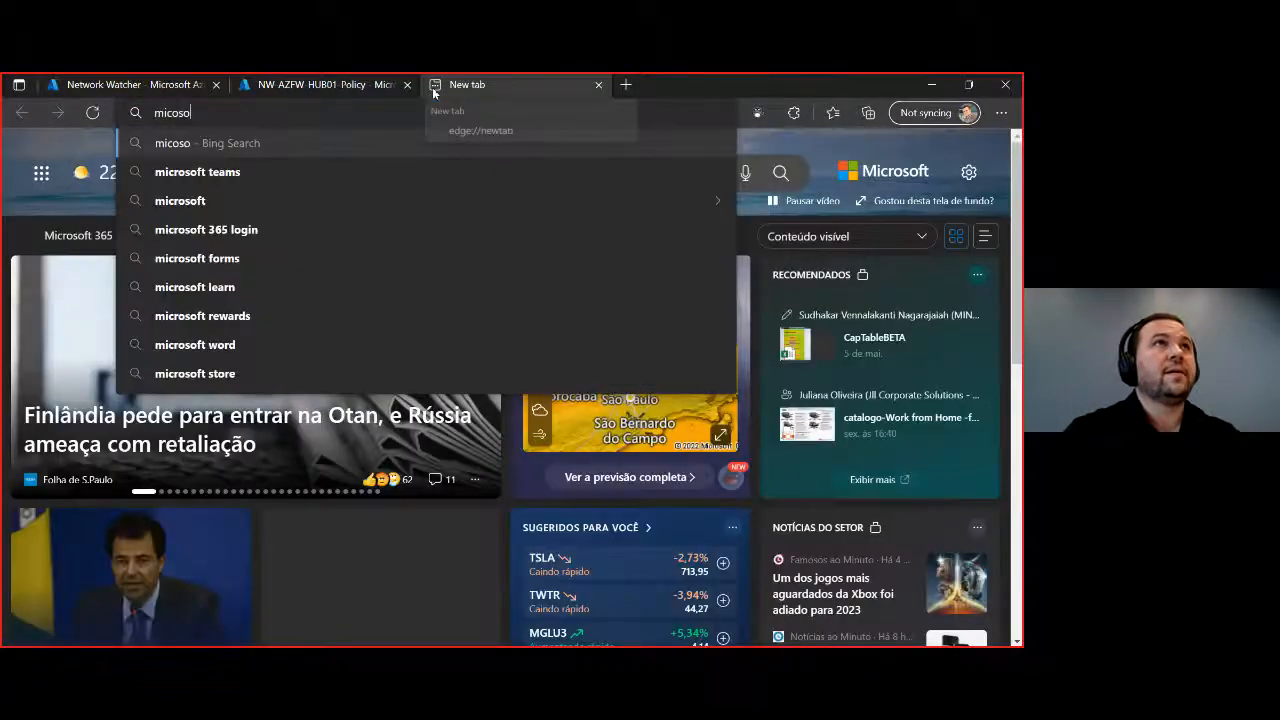
pyautogui.press('BackSpace')
pyautogui.press('BackSpace')
pyautogui.press('BackSpace')
pyautogui.write('rosof')
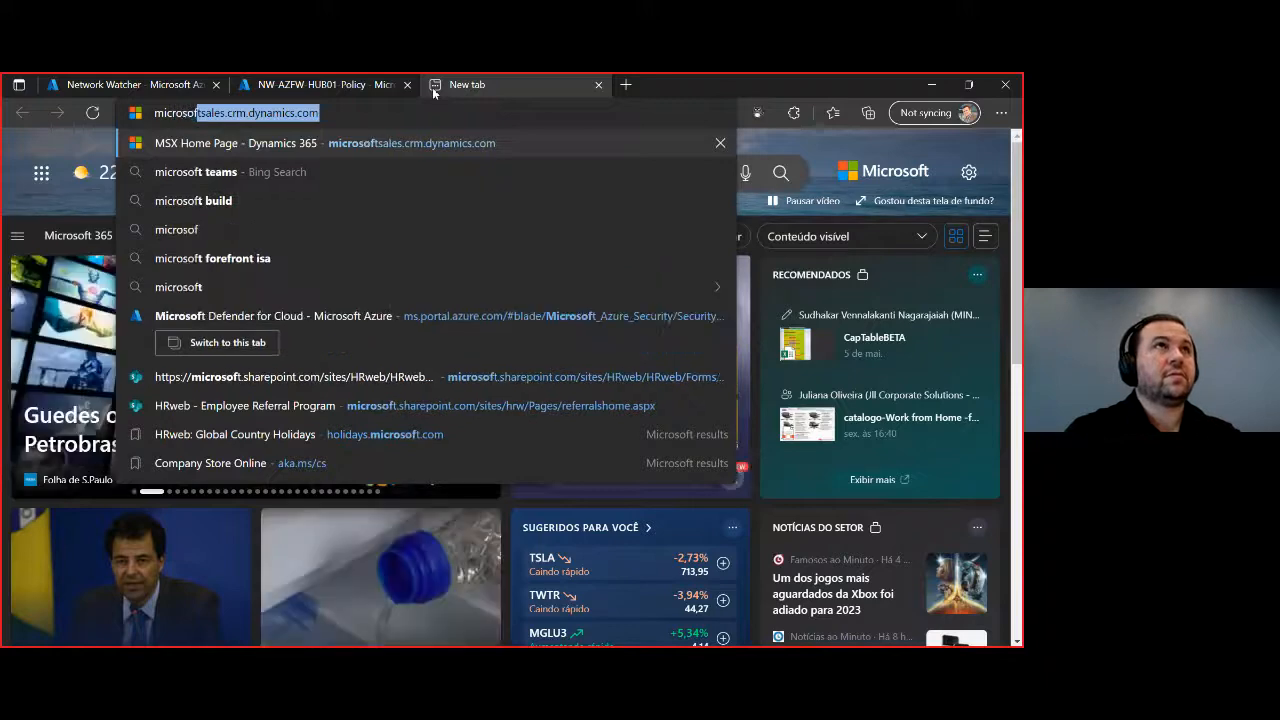
pyautogui.write('t build')
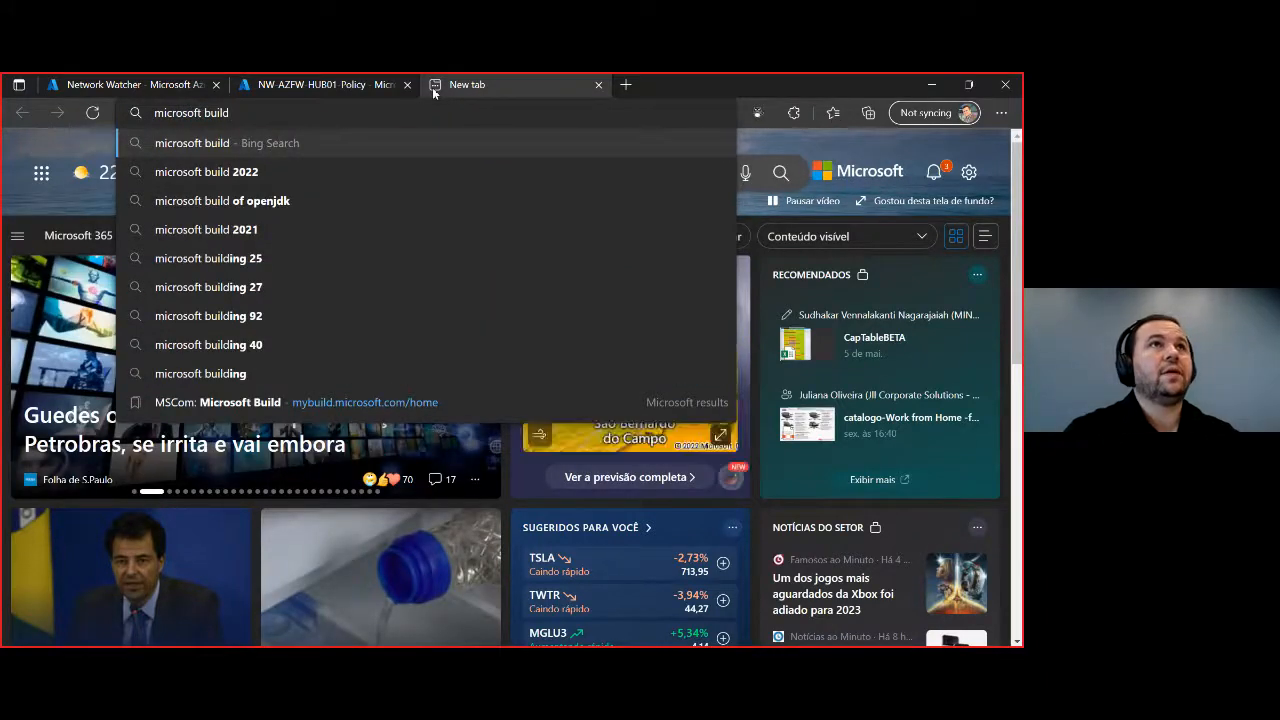
pyautogui.press('Return')
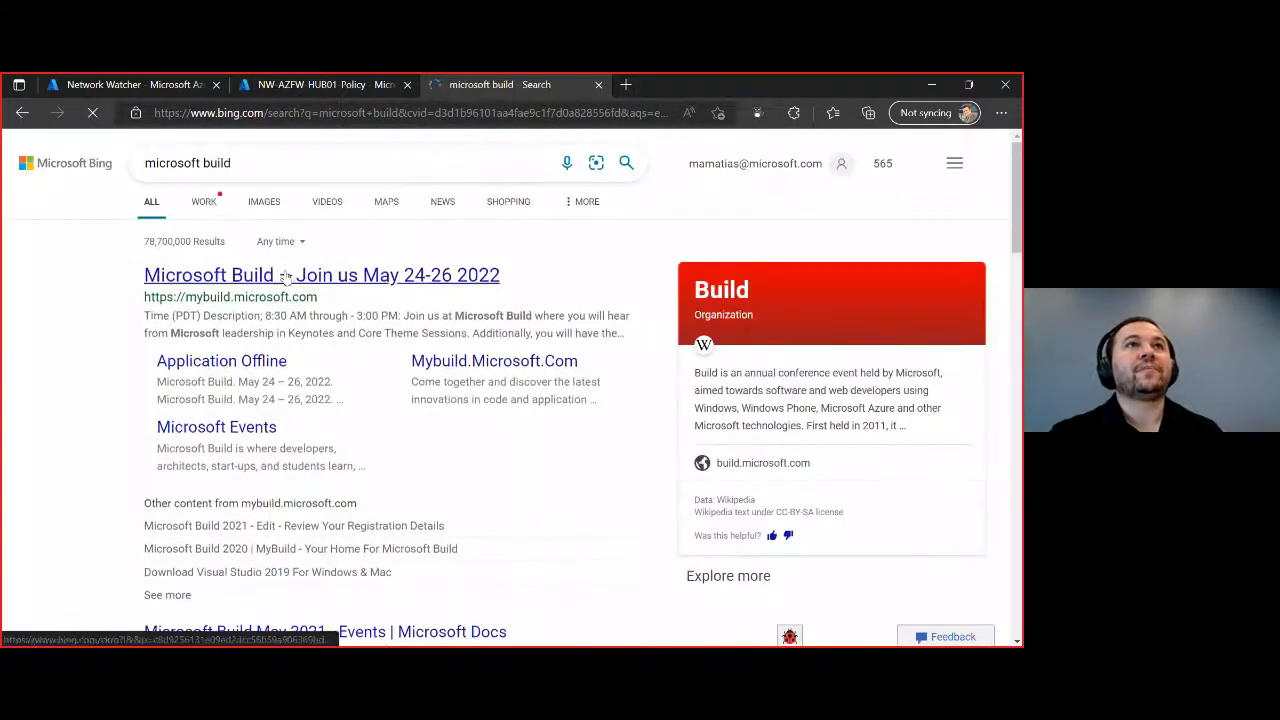
pyautogui.click(287, 276)
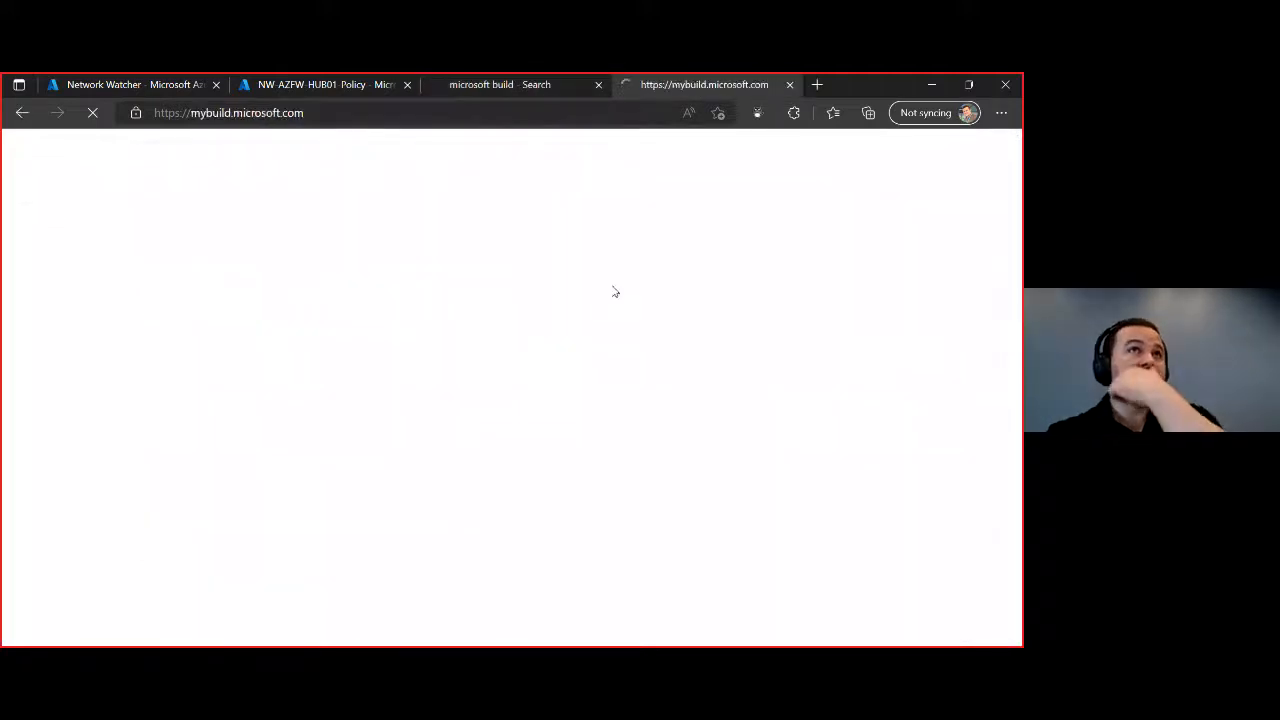